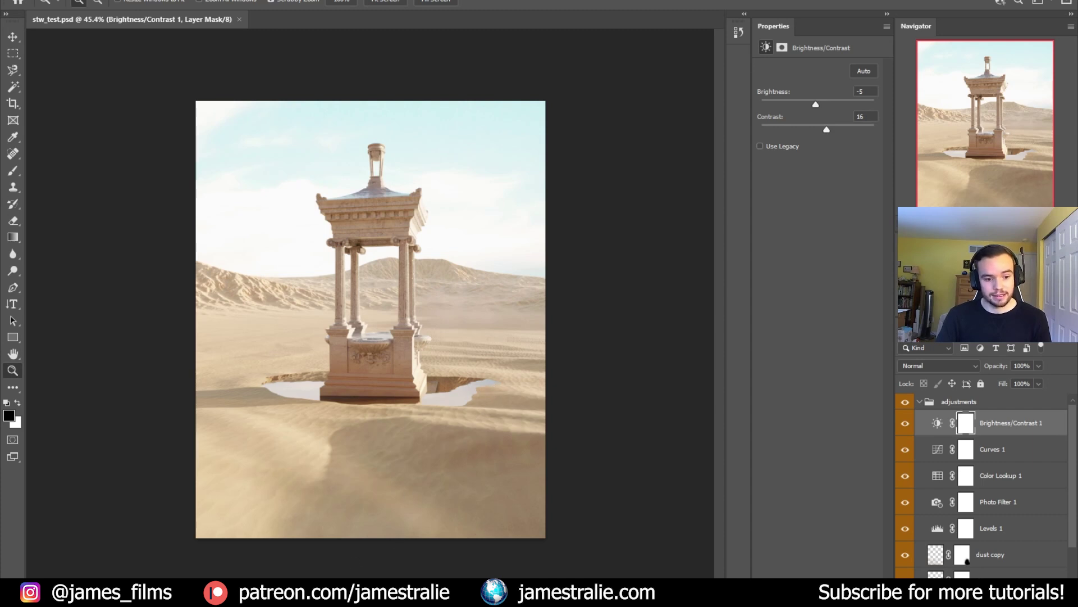
{"action": "left_click", "coordinate": [275, 557]}
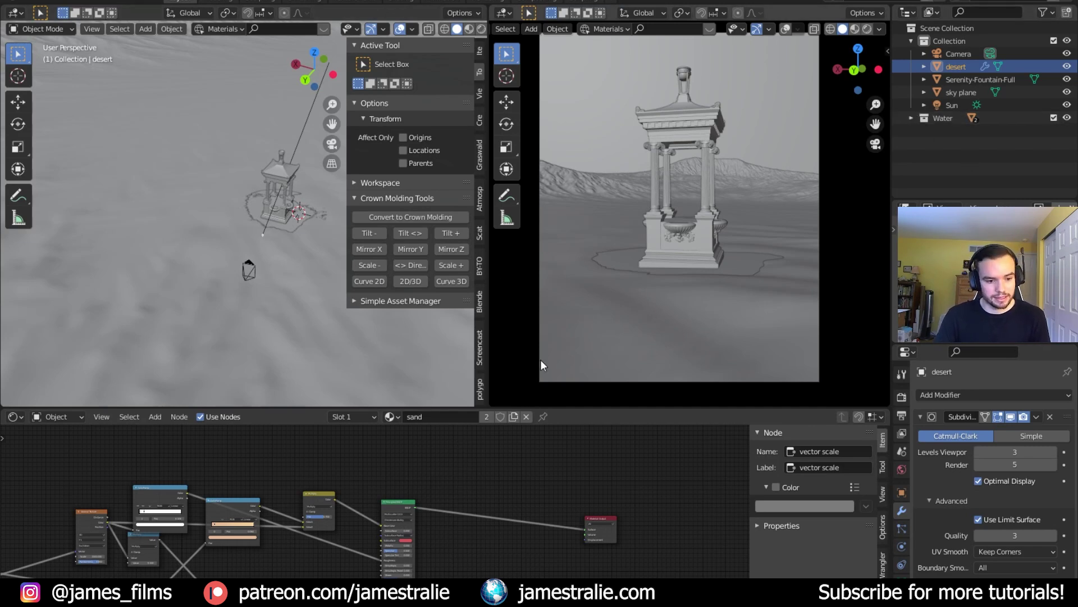
{"action": "key", "text": "alt+Tab"}
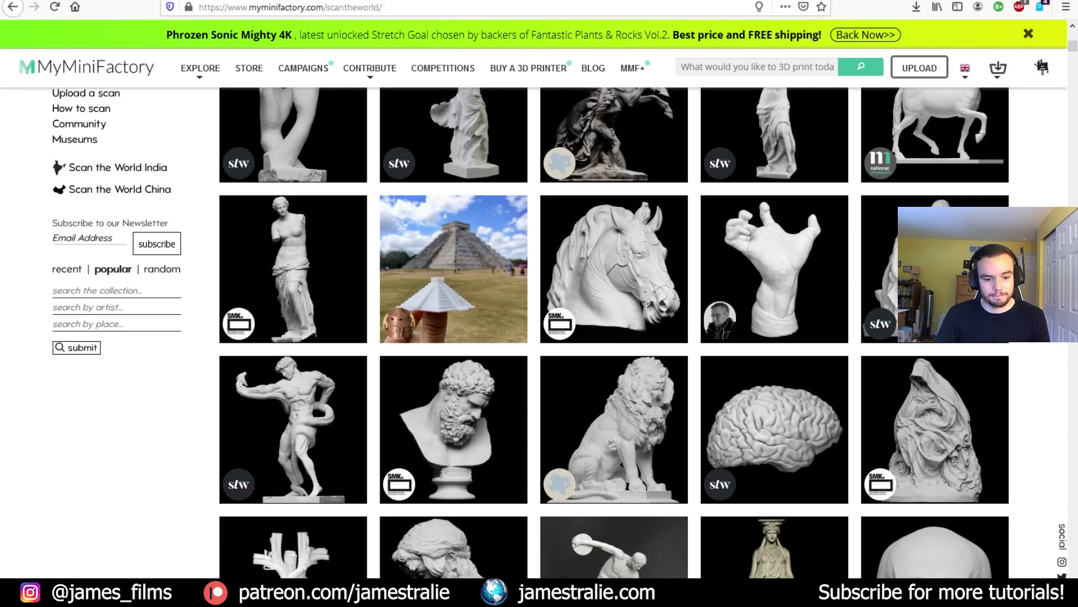
{"action": "left_click", "coordinate": [319, 577]}
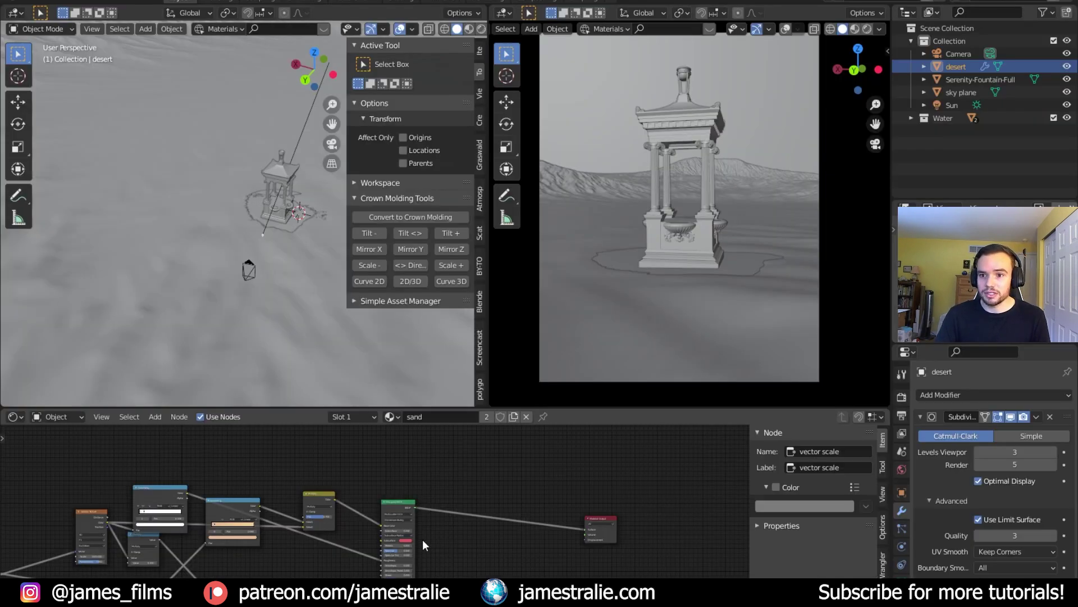
Switch to the browser's Scan the World page, search the collection for "serenity" and open the Serenity Fountain entry.
{"action": "key", "text": "alt+Tab"}
{"action": "scroll", "coordinate": [819, 140], "scroll_direction": "up", "scroll_amount": 10}
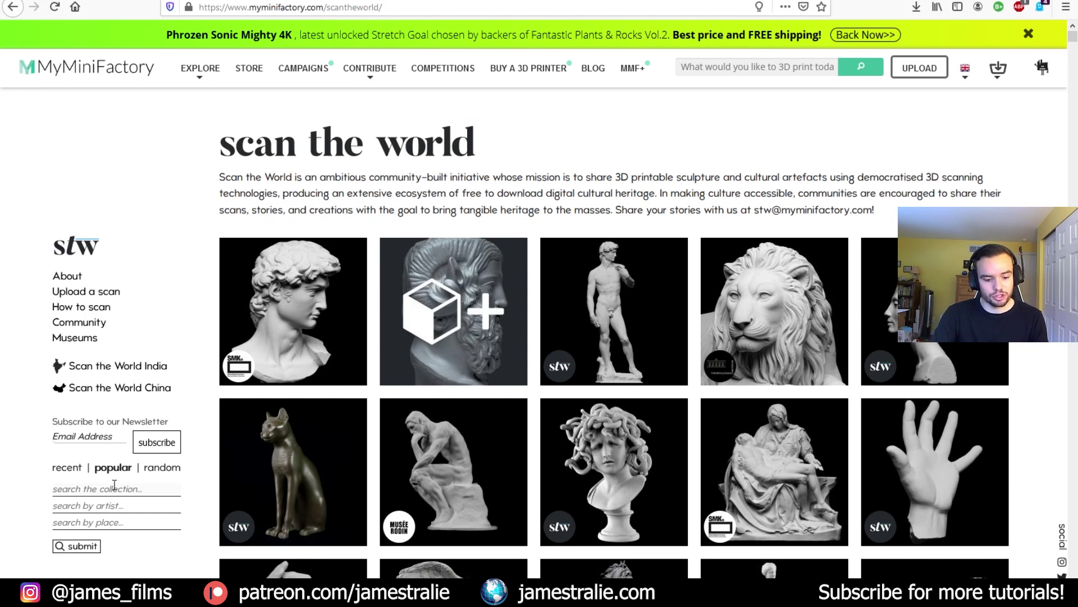
{"action": "type", "text": "serenity"}
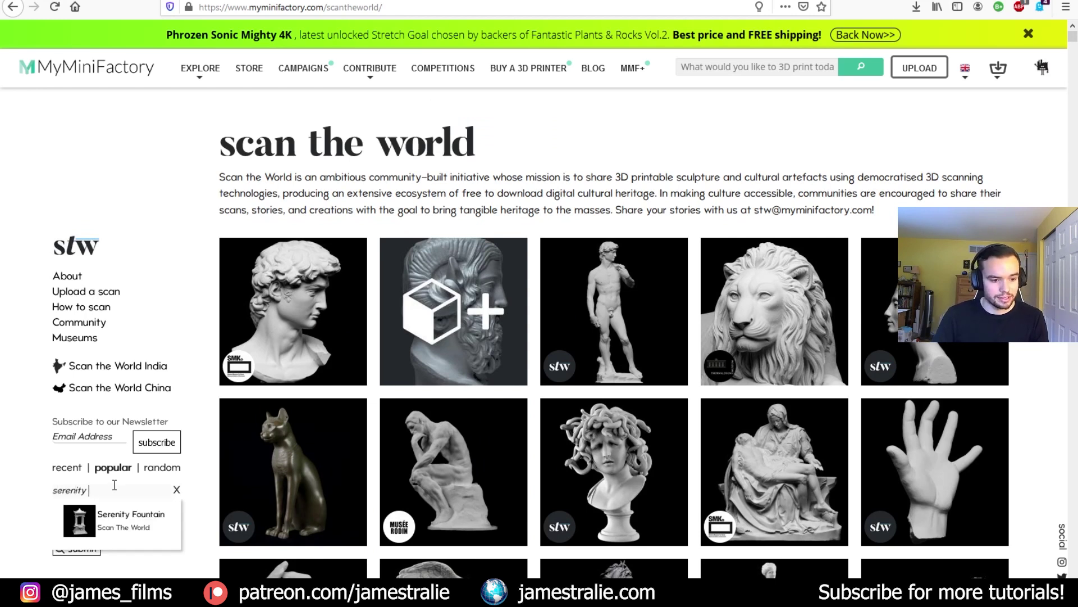
{"action": "left_click", "coordinate": [118, 513]}
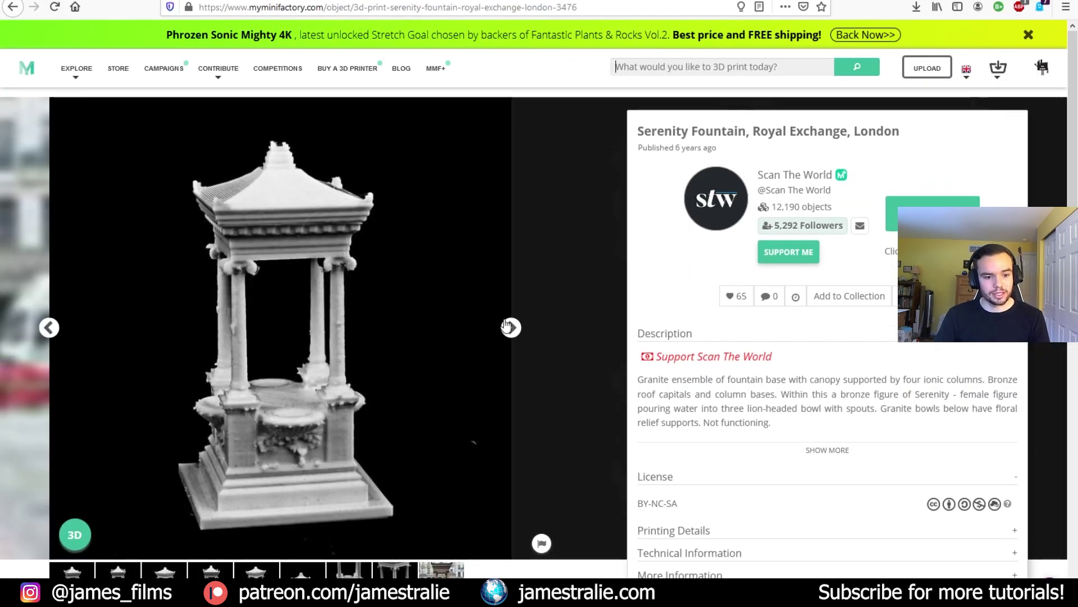
View the Serenity Fountain's street photo and column close-up, and bring up its zip download prompt without saving the file.
{"action": "left_click", "coordinate": [442, 570]}
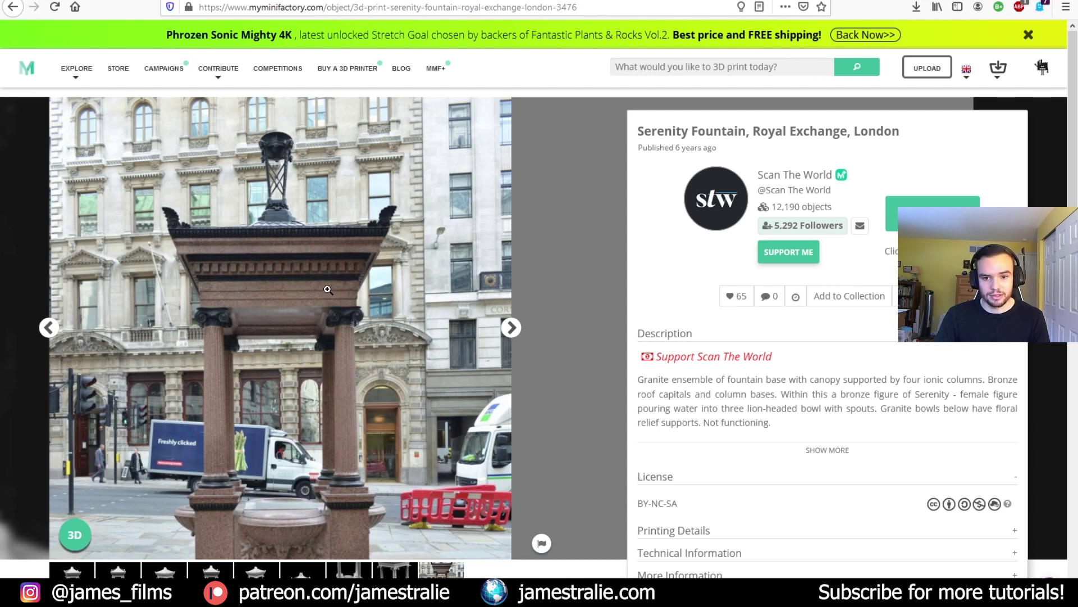
{"action": "left_click", "coordinate": [387, 573]}
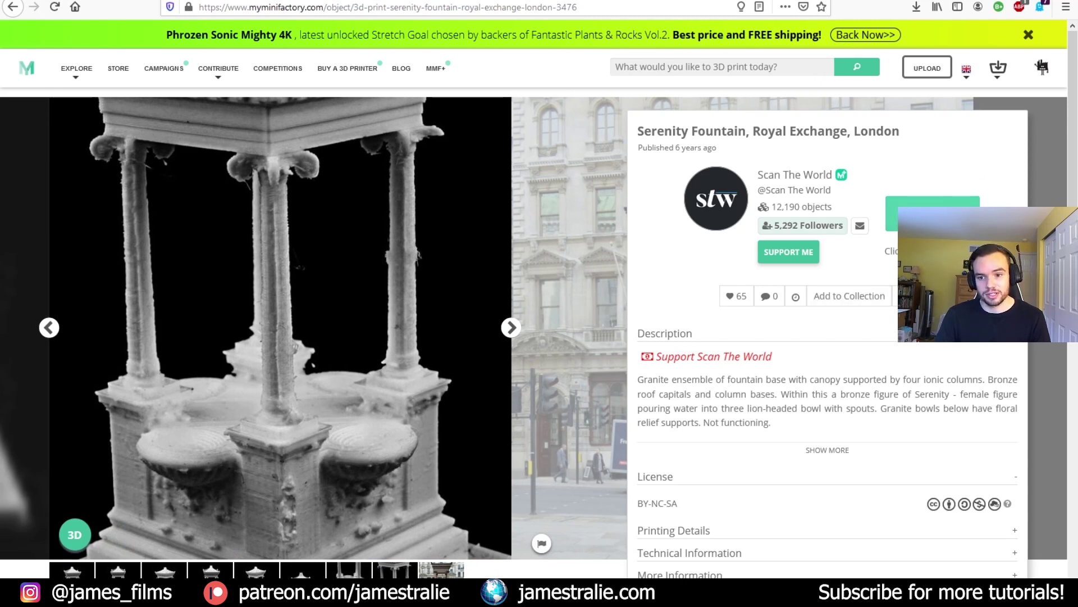
{"action": "left_click", "coordinate": [932, 213]}
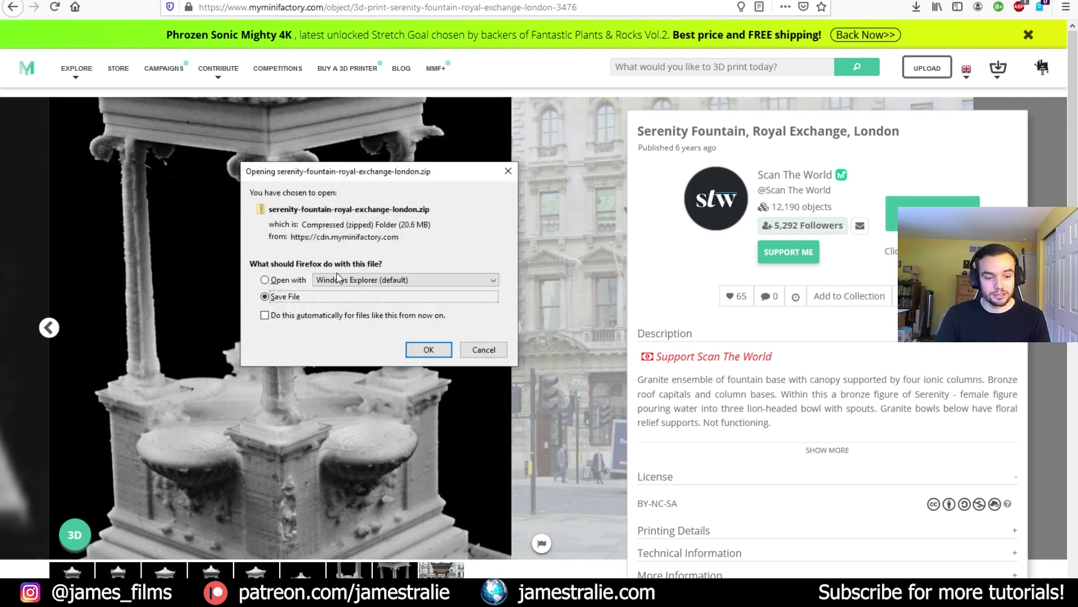
{"action": "left_click", "coordinate": [472, 352]}
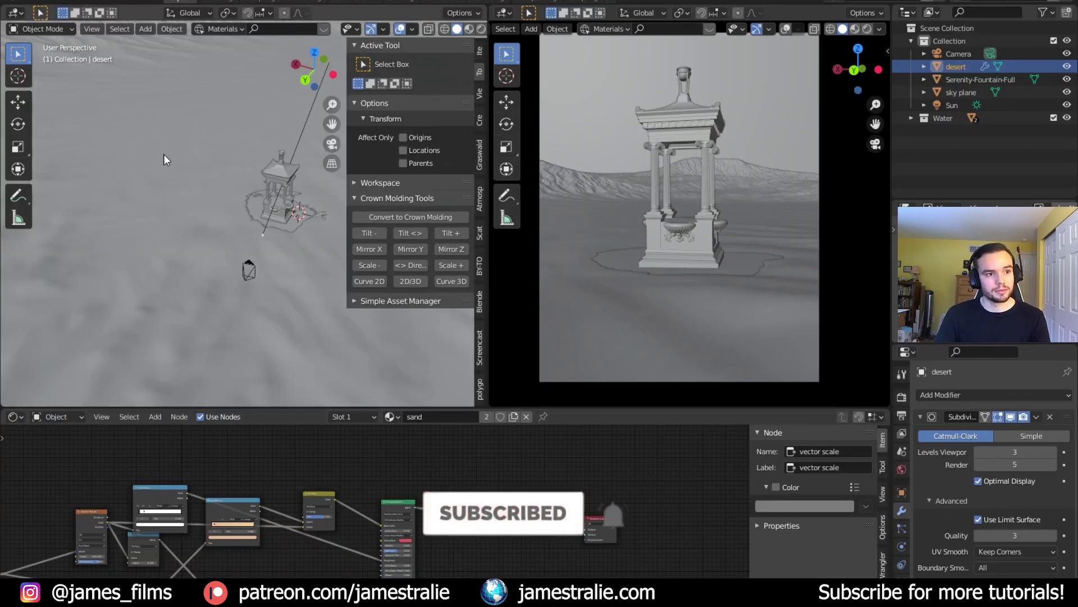
Switch to Blender and start a new file with the default cube, camera and light.
{"action": "left_click", "coordinate": [36, 2]}
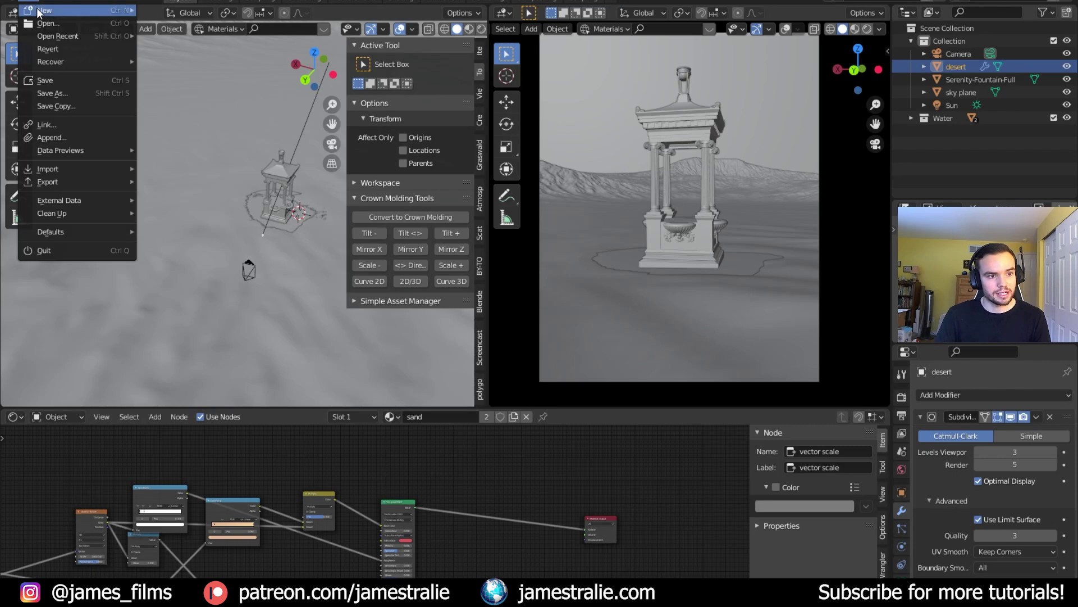
{"action": "left_click", "coordinate": [168, 9]}
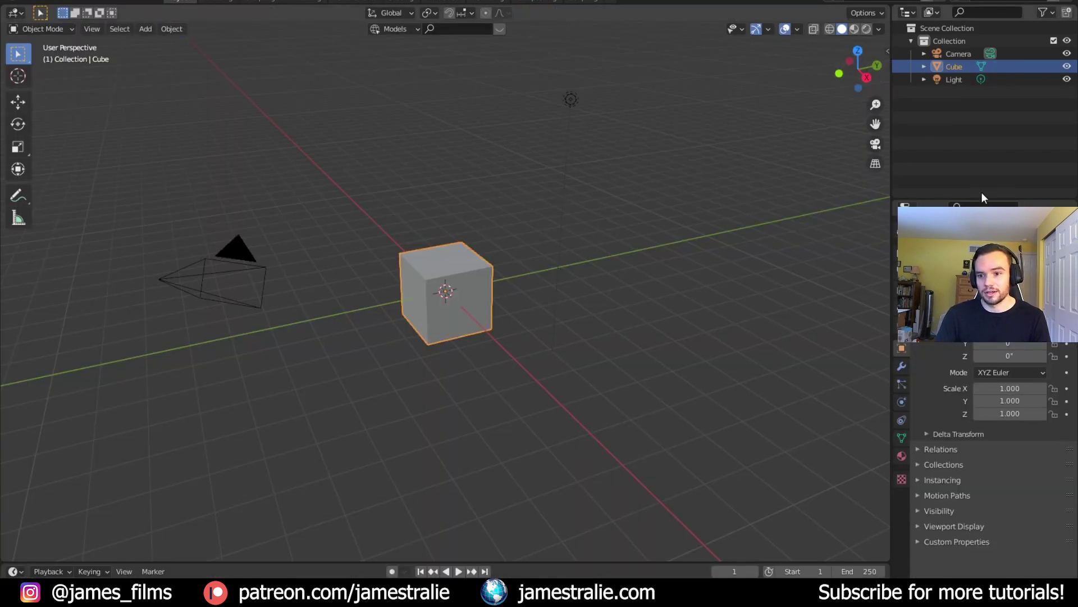
Split the properties area and set its upper part to an Image Editor.
{"action": "scroll", "coordinate": [983, 281], "scroll_direction": "up", "scroll_amount": 3}
{"action": "scroll", "coordinate": [983, 449], "scroll_direction": "up", "scroll_amount": 3}
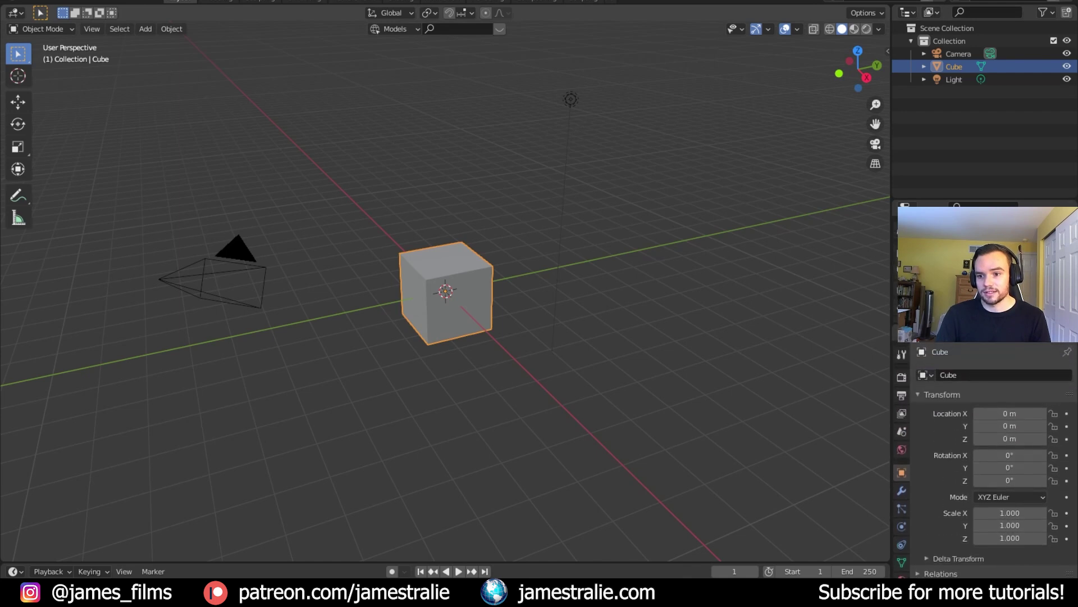
{"action": "left_click", "coordinate": [905, 205]}
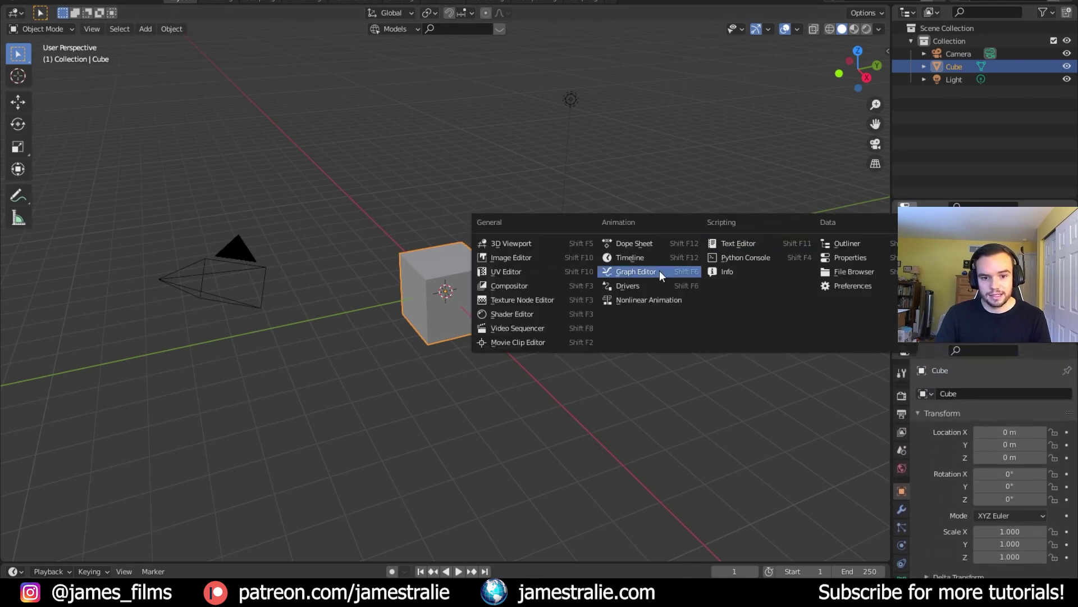
{"action": "left_click", "coordinate": [543, 259]}
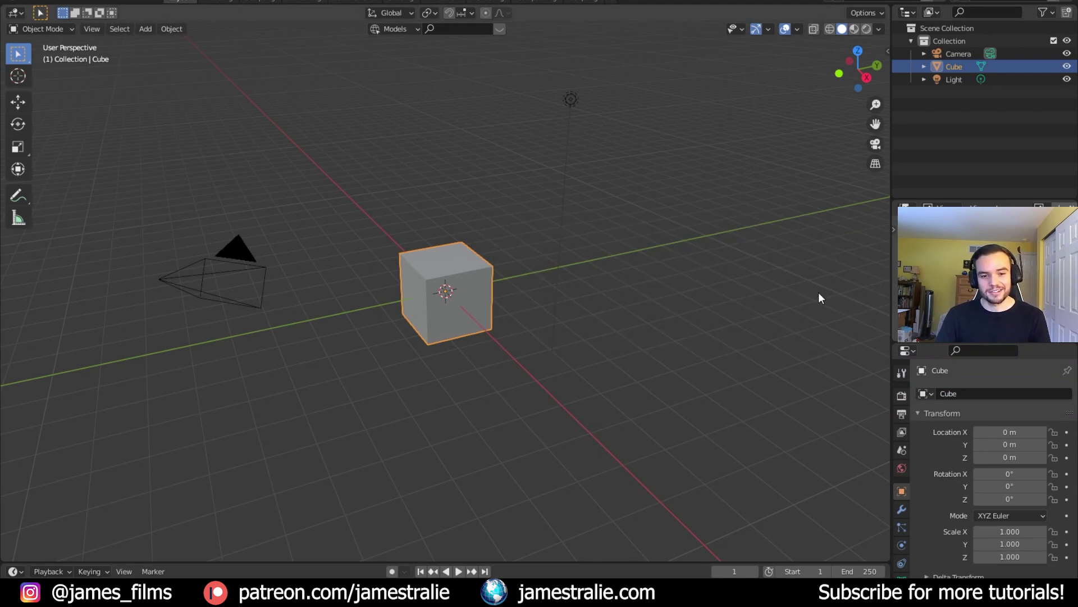
Enable the Screencast Keys display in the 3D viewport and collapse its settings.
{"action": "left_click", "coordinate": [887, 51]}
{"action": "left_click", "coordinate": [886, 413]}
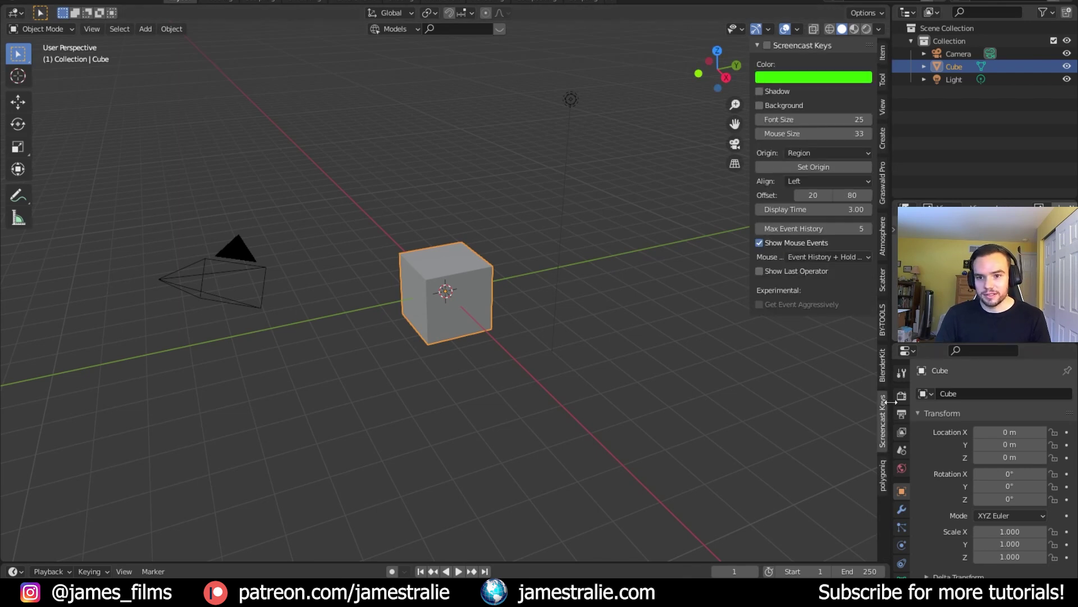
{"action": "left_click", "coordinate": [769, 45]}
{"action": "left_click", "coordinate": [759, 43]}
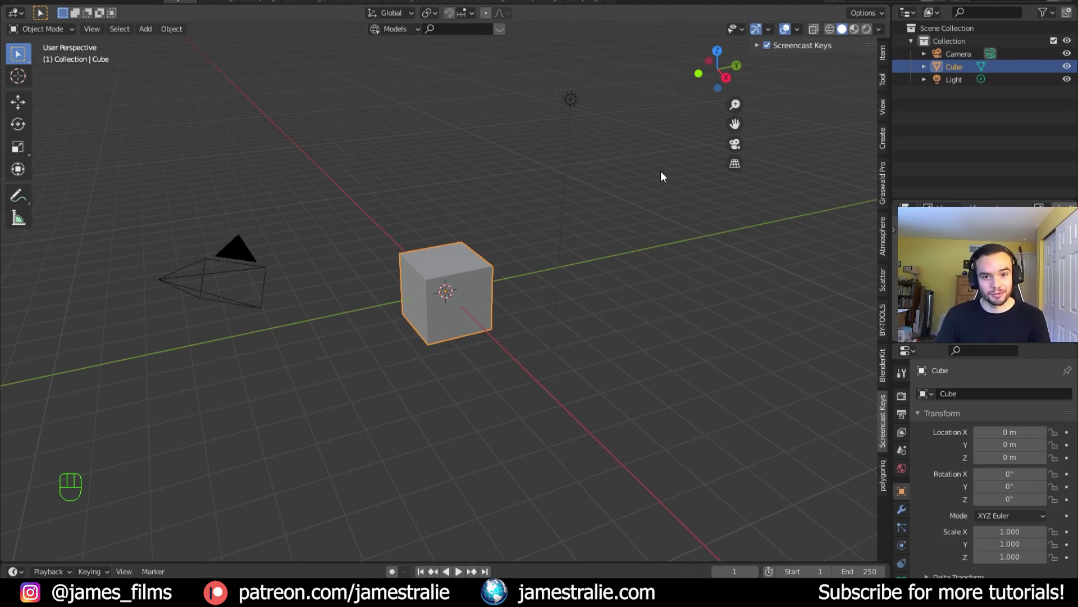
Delete the default light from the scene.
{"action": "left_click", "coordinate": [661, 196]}
{"action": "left_click_drag", "start_coordinate": [625, 82], "coordinate": [588, 109]}
{"action": "key", "text": "x"}
{"action": "left_click", "coordinate": [557, 122]}
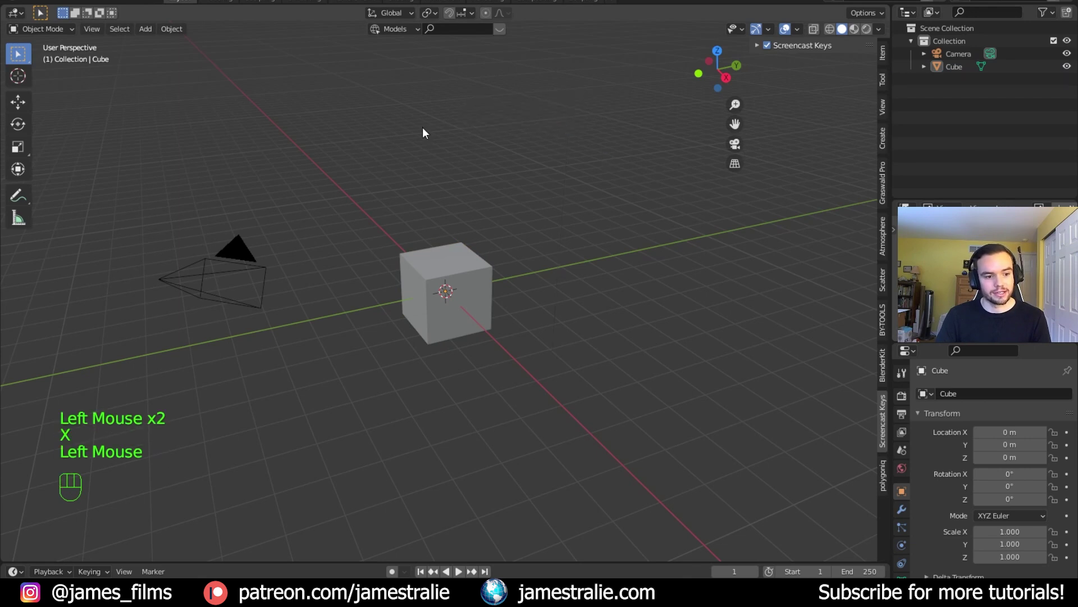
{"action": "left_click", "coordinate": [452, 265]}
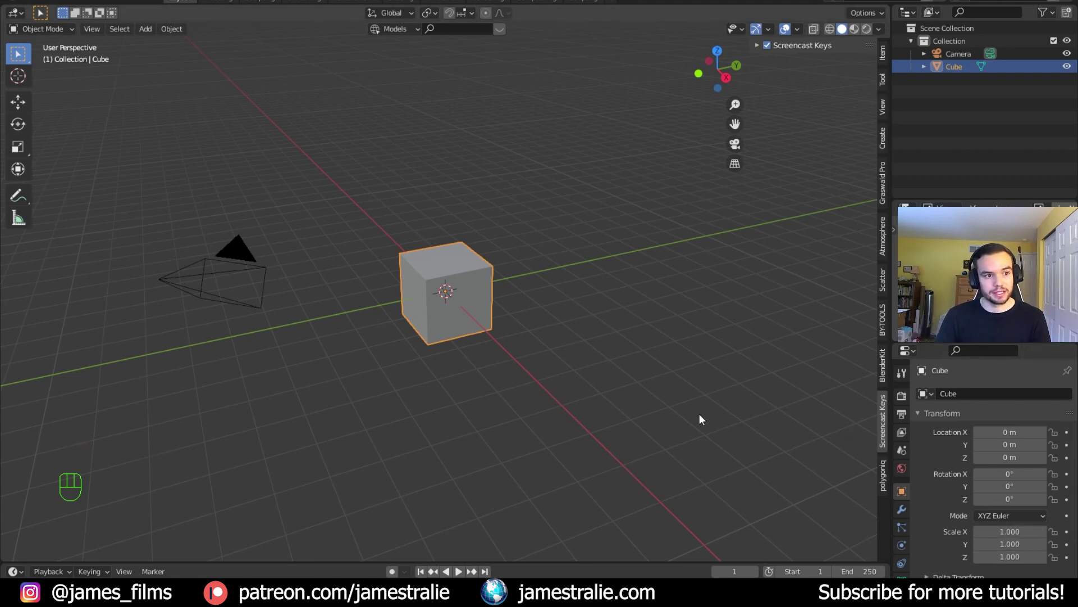
{"action": "left_click", "coordinate": [469, 218]}
Import Serenity-Fountain-Full.stl from the serenity-fountain-royal-exchange-london folder inside scantheworld.
{"action": "left_click", "coordinate": [22, 2]}
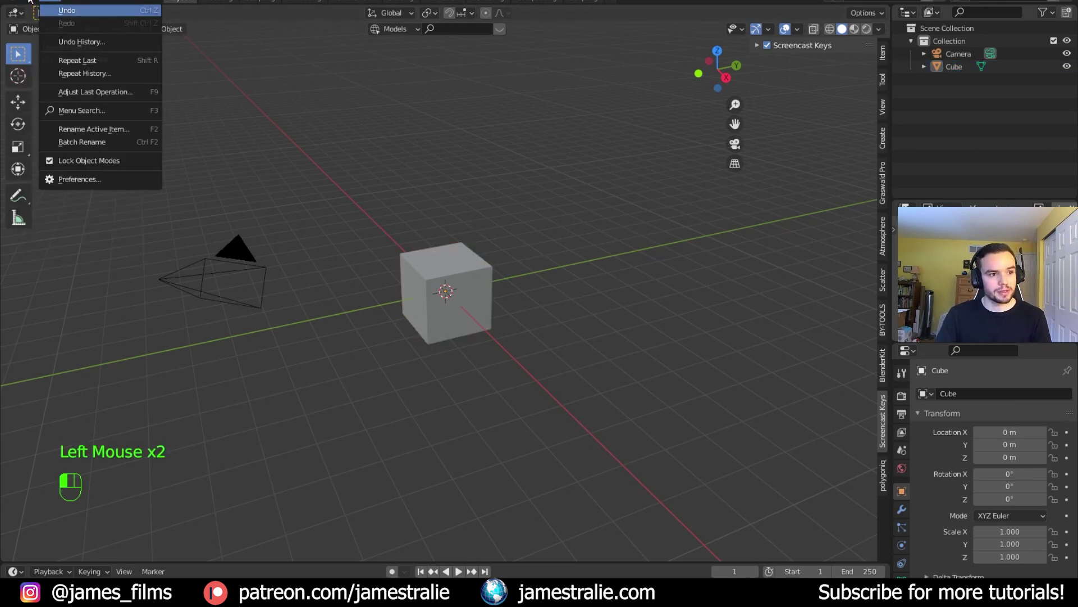
{"action": "left_click", "coordinate": [25, 2]}
{"action": "mouse_move", "coordinate": [120, 167]}
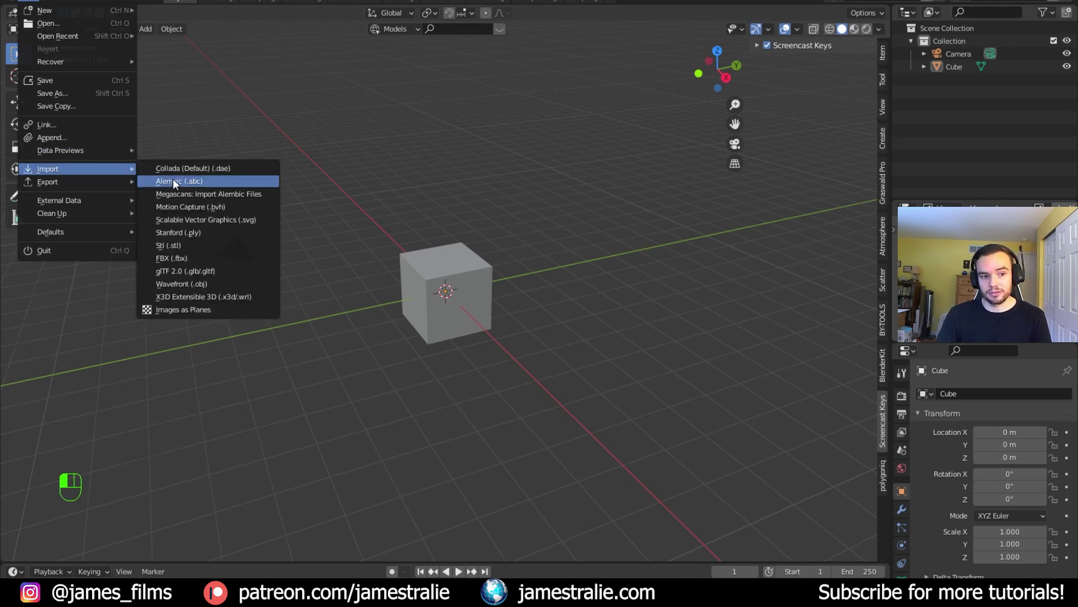
{"action": "left_click", "coordinate": [191, 246]}
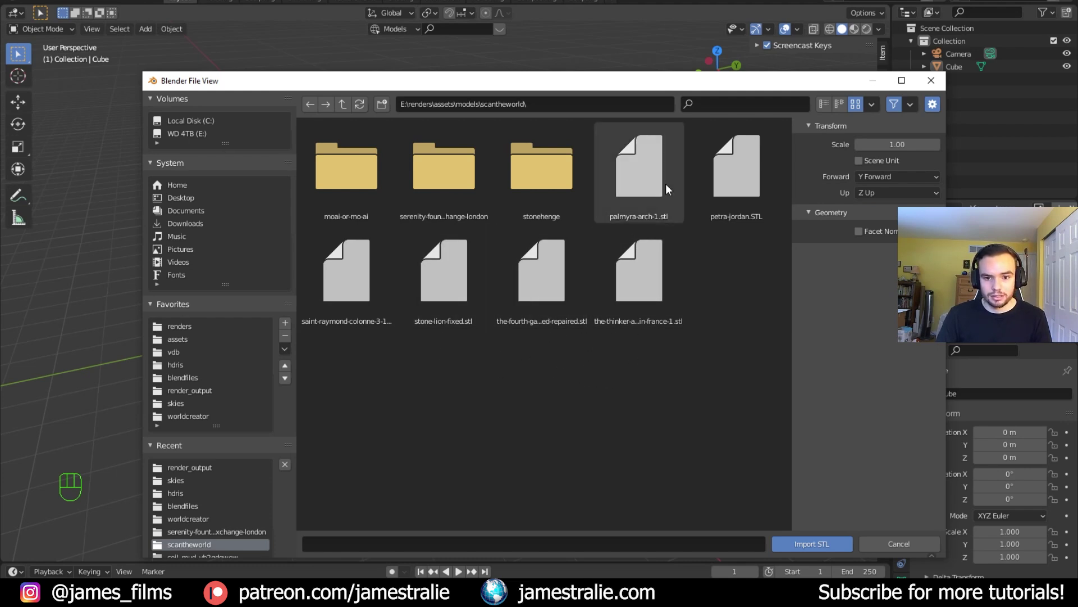
{"action": "left_click", "coordinate": [431, 174]}
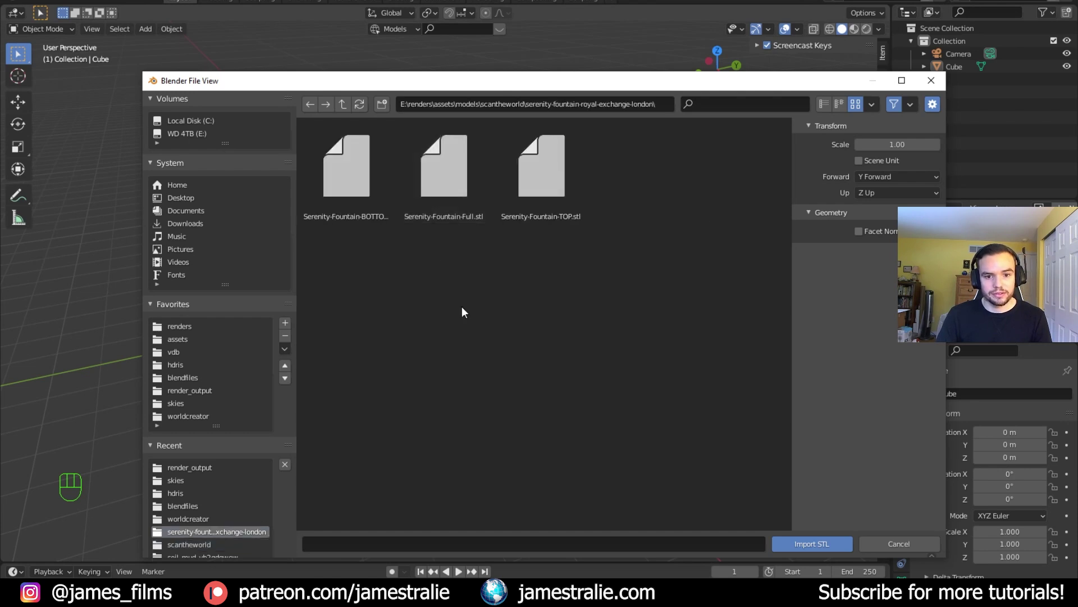
{"action": "left_click", "coordinate": [443, 178]}
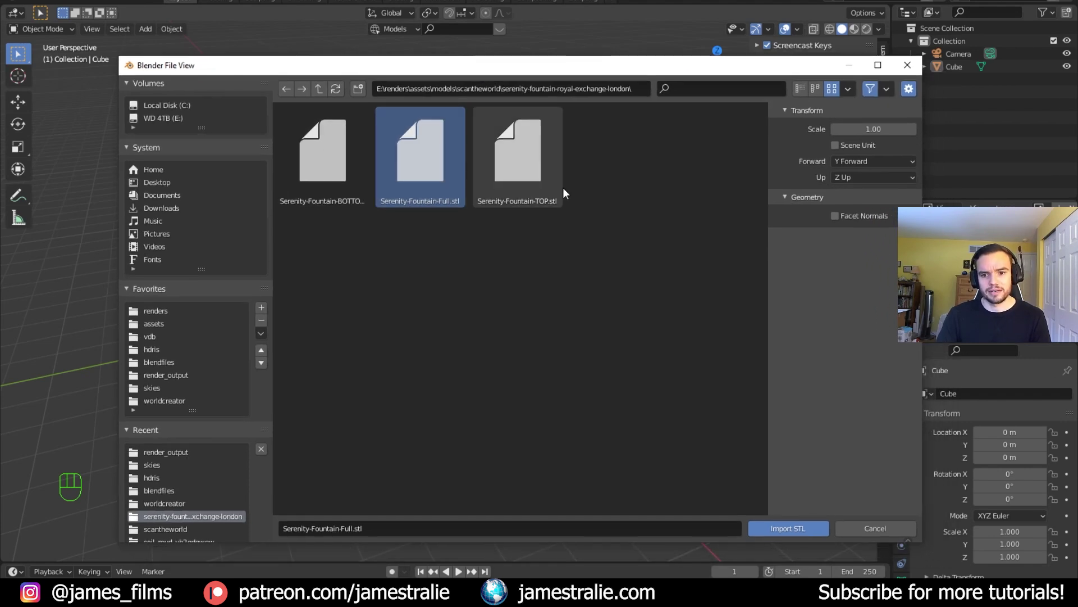
{"action": "left_click", "coordinate": [792, 541]}
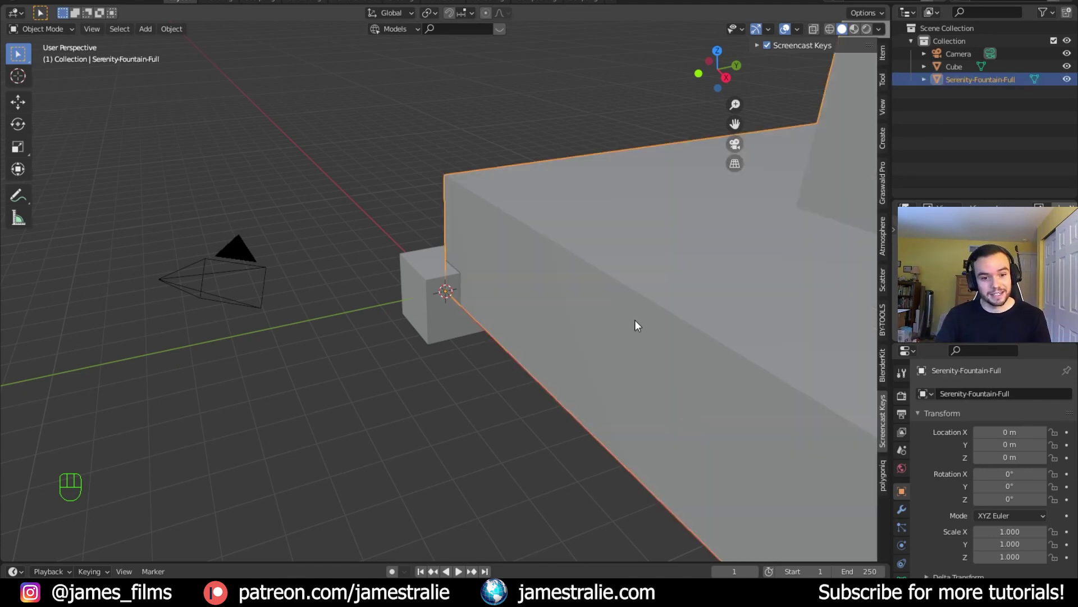
Scale the imported fountain down uniformly to a scale of about 0.044.
{"action": "scroll", "coordinate": [635, 318], "scroll_direction": "down", "scroll_amount": 9}
{"action": "scroll", "coordinate": [637, 319], "scroll_direction": "down", "scroll_amount": 6}
{"action": "middle_click_drag", "start_coordinate": [611, 293], "coordinate": [601, 331], "text": "shift"}
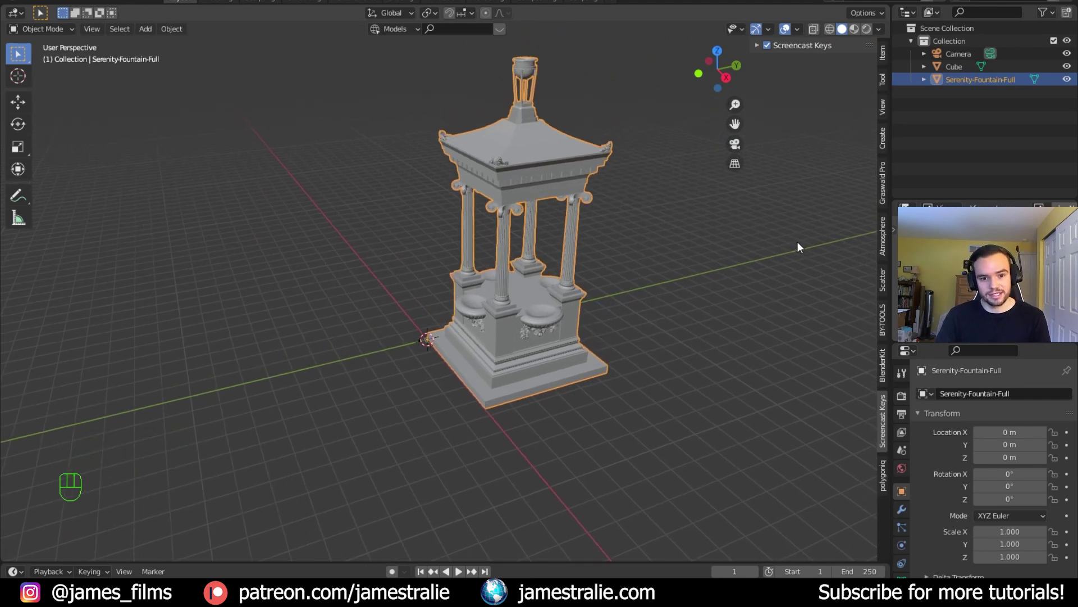
{"action": "key", "text": "s"}
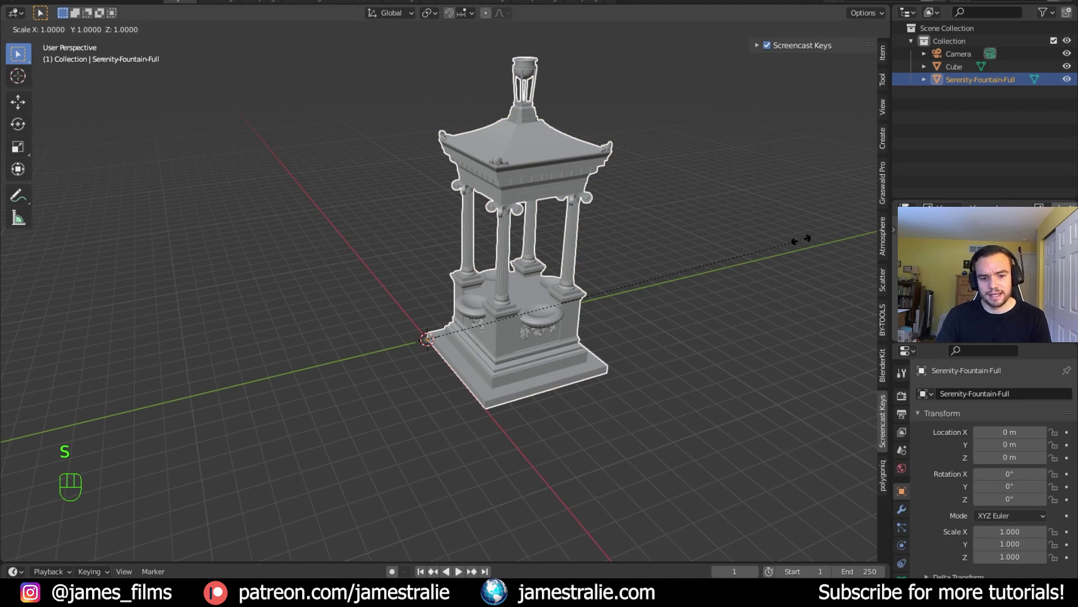
{"action": "left_click", "coordinate": [446, 348]}
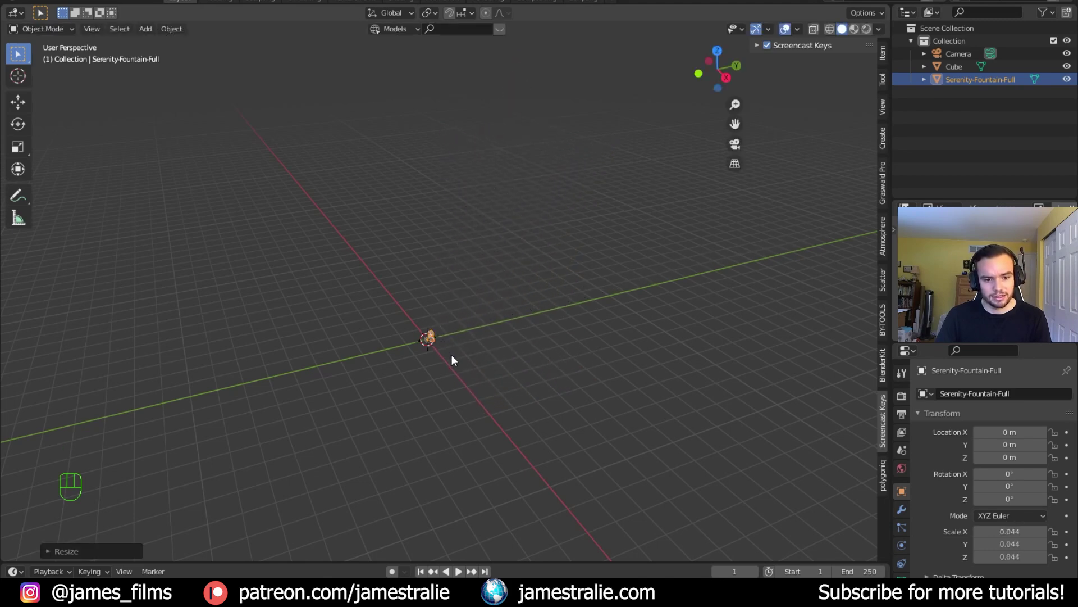
Refine the fountain's size beside the cube to a uniform scale of about 0.043.
{"action": "scroll", "coordinate": [449, 377], "scroll_direction": "up", "scroll_amount": 9}
{"action": "middle_click_drag", "start_coordinate": [452, 409], "coordinate": [406, 344], "text": "shift"}
{"action": "scroll", "coordinate": [410, 360], "scroll_direction": "up", "scroll_amount": 3}
{"action": "middle_click_drag", "start_coordinate": [419, 436], "coordinate": [588, 292], "text": "shift"}
{"action": "scroll", "coordinate": [460, 396], "scroll_direction": "up", "scroll_amount": 2}
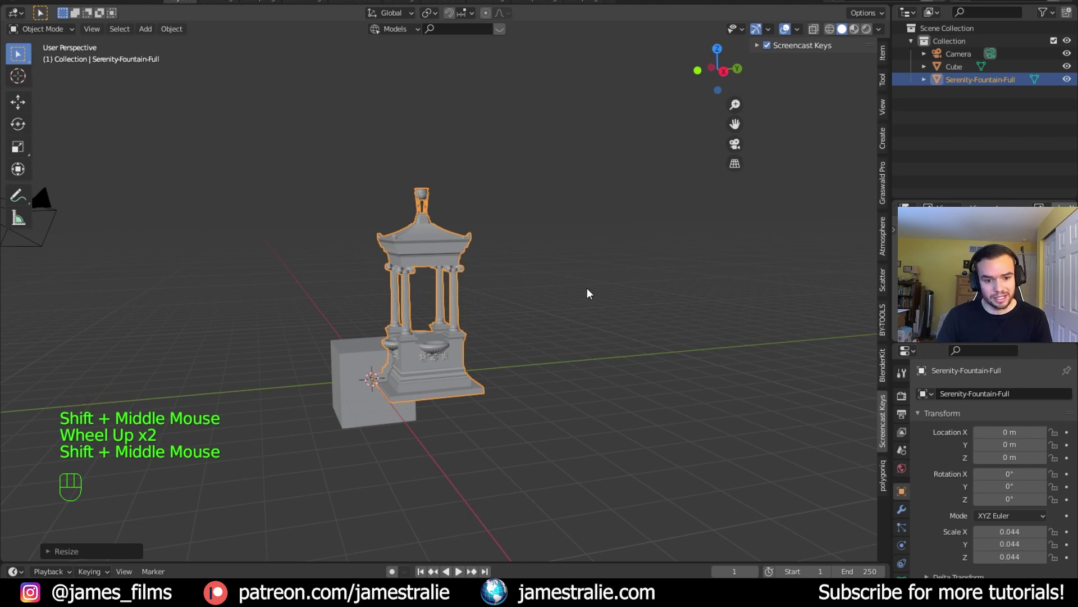
{"action": "key", "text": "s"}
{"action": "right_click", "coordinate": [548, 292]}
{"action": "key", "text": "s"}
{"action": "right_click", "coordinate": [578, 279]}
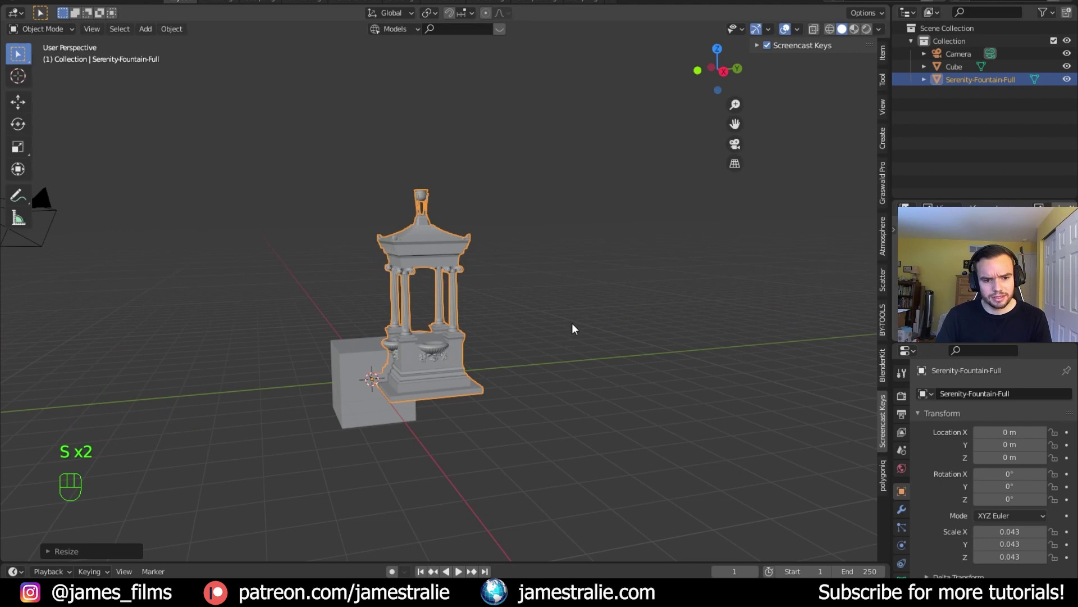
Set the fountain's origin to its Center of Mass (Surface).
{"action": "middle_click_drag", "start_coordinate": [573, 330], "coordinate": [560, 345]}
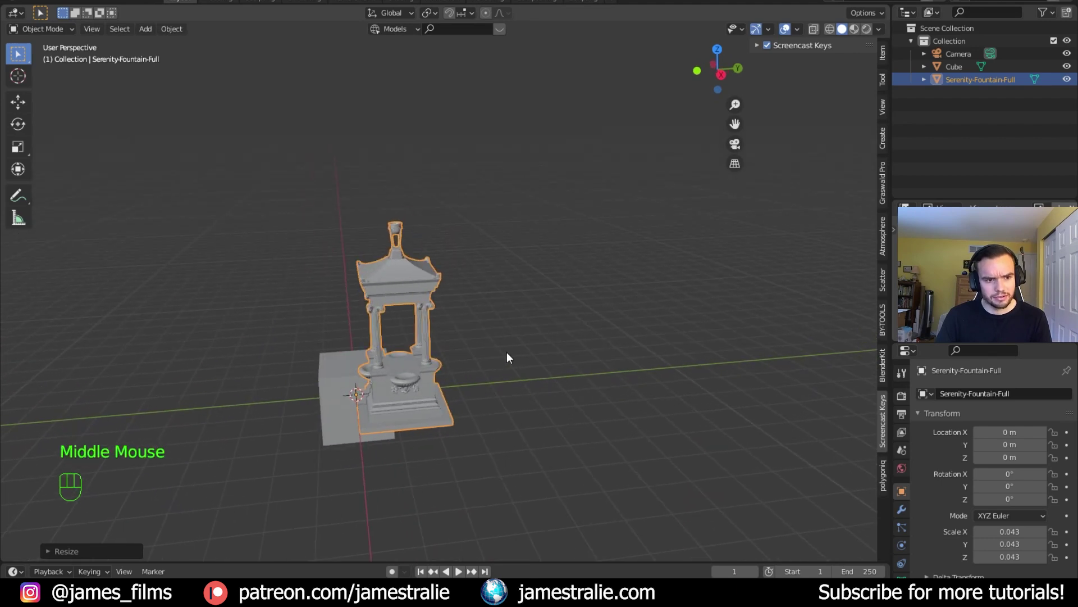
{"action": "left_click", "coordinate": [436, 258]}
{"action": "left_click", "coordinate": [389, 260]}
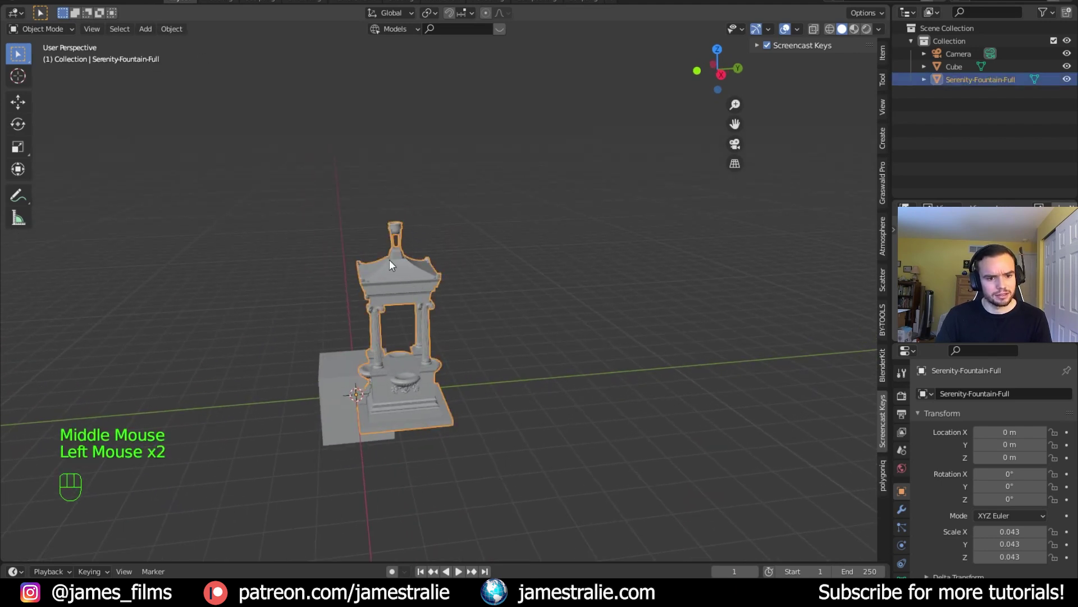
{"action": "left_click", "coordinate": [178, 29]}
{"action": "mouse_move", "coordinate": [224, 55]}
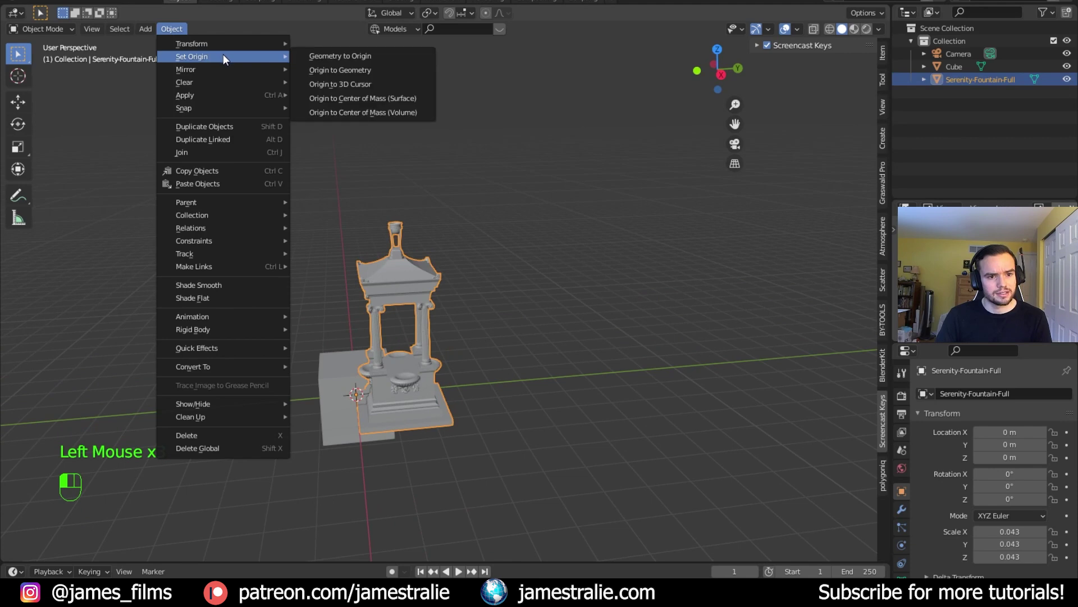
{"action": "left_click", "coordinate": [389, 100]}
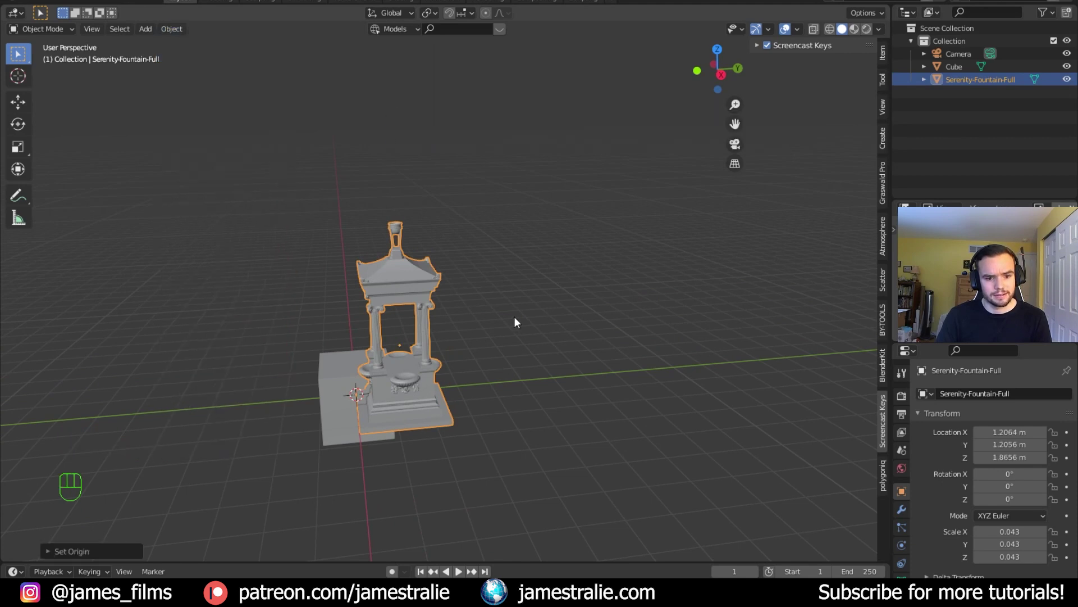
Move the fountain along the global Y axis to about -0.07 m so it lines up with the cube.
{"action": "key", "text": "s"}
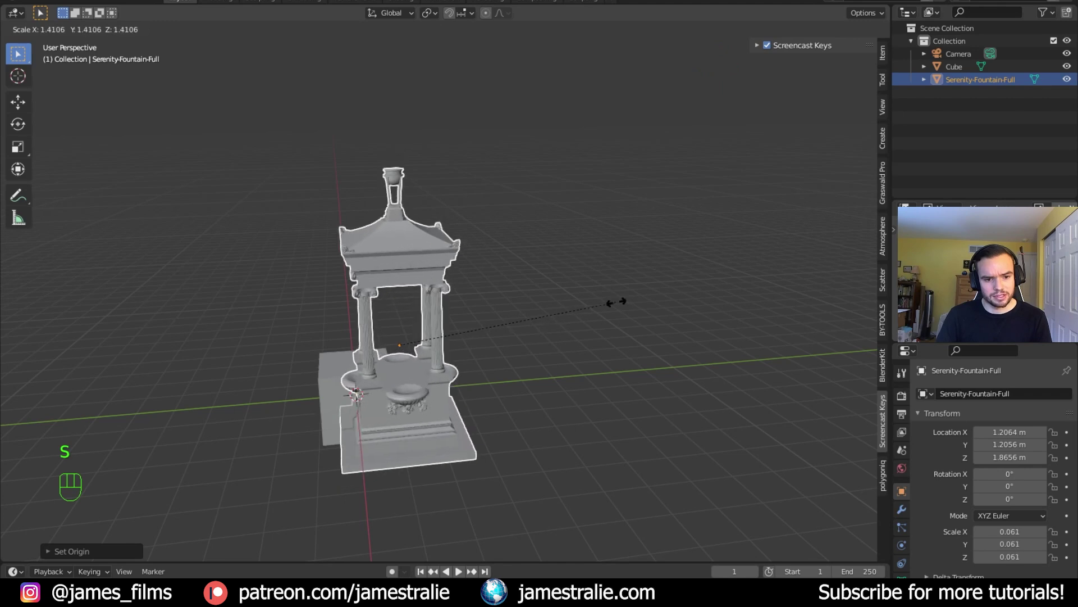
{"action": "right_click", "coordinate": [566, 332]}
{"action": "key", "text": "g"}
{"action": "key", "text": "y"}
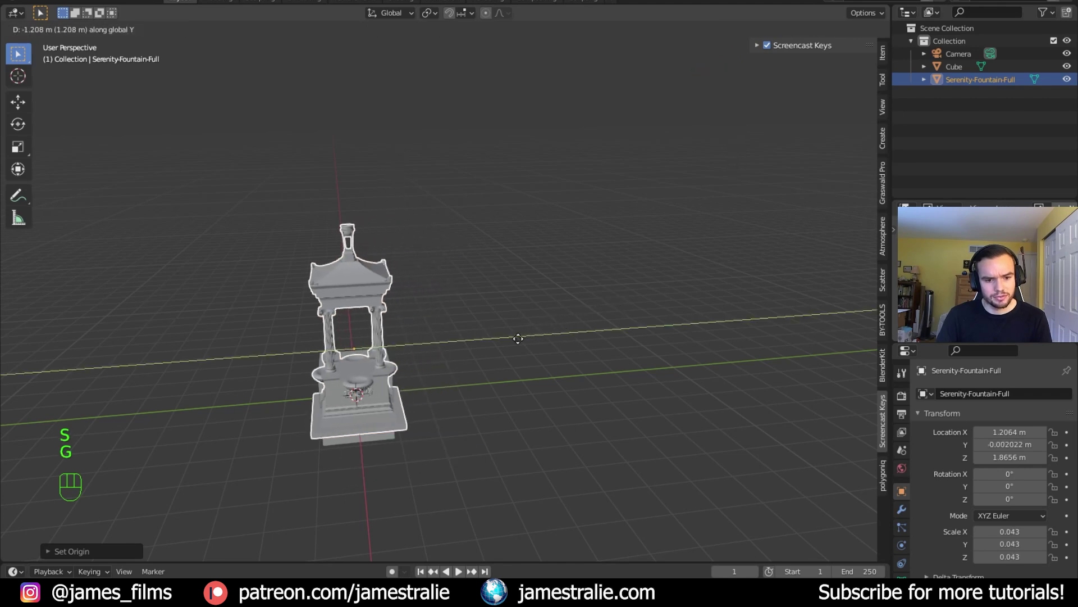
{"action": "left_click", "coordinate": [517, 343]}
Delete the default cube from the scene.
{"action": "left_click", "coordinate": [386, 352]}
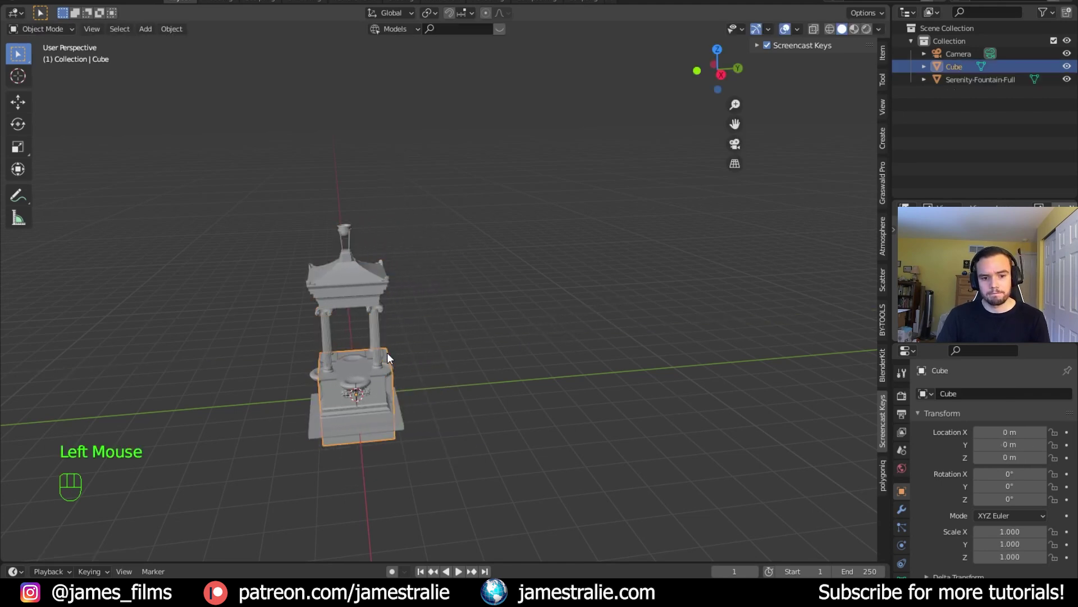
{"action": "key", "text": "x"}
{"action": "left_click", "coordinate": [386, 352]}
{"action": "middle_click_drag", "start_coordinate": [423, 387], "coordinate": [477, 368]}
{"action": "scroll", "coordinate": [494, 379], "scroll_direction": "down", "scroll_amount": 3}
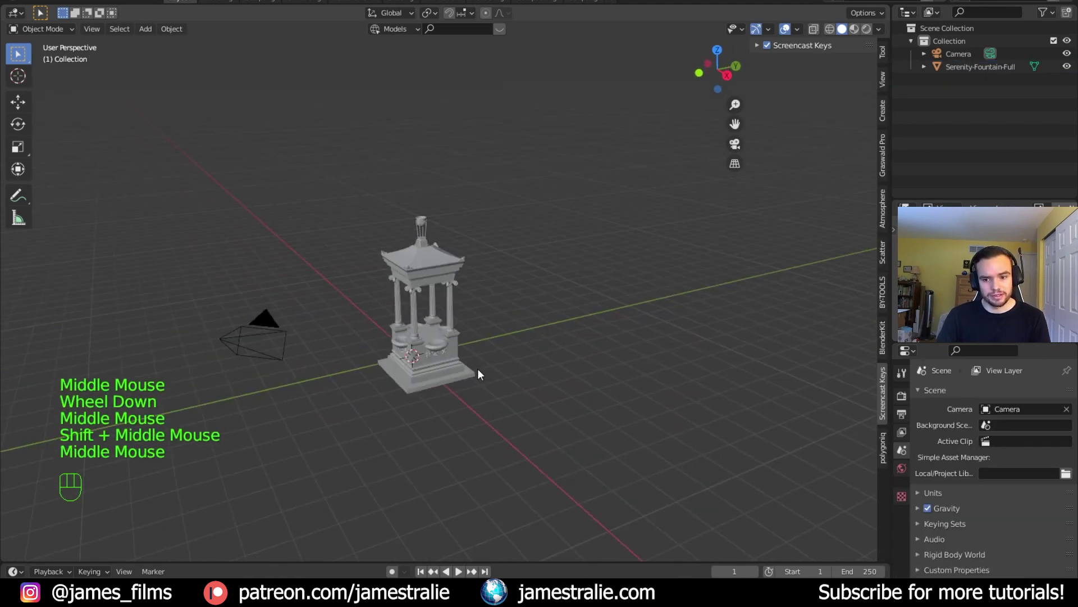
Enlarge the timeline area beneath the 3D viewport.
{"action": "left_click", "coordinate": [514, 563]}
{"action": "left_click_drag", "start_coordinate": [516, 563], "coordinate": [516, 450]}
{"action": "left_click", "coordinate": [513, 357]}
{"action": "left_click", "coordinate": [435, 309]}
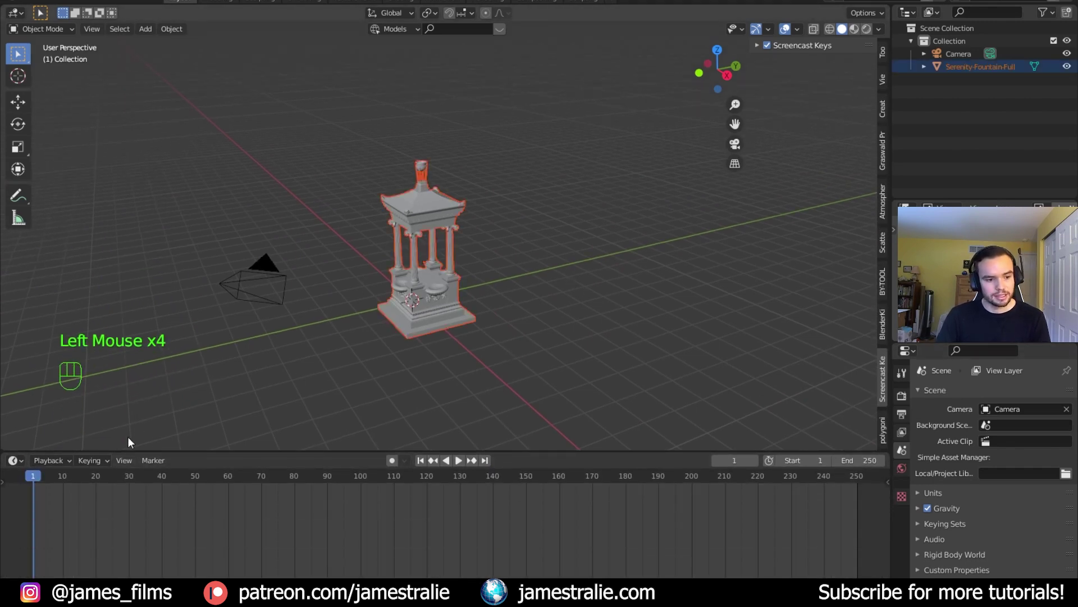
{"action": "scroll", "coordinate": [420, 312], "scroll_direction": "up", "scroll_amount": 4}
{"action": "middle_click_drag", "start_coordinate": [393, 342], "coordinate": [393, 287], "text": "shift"}
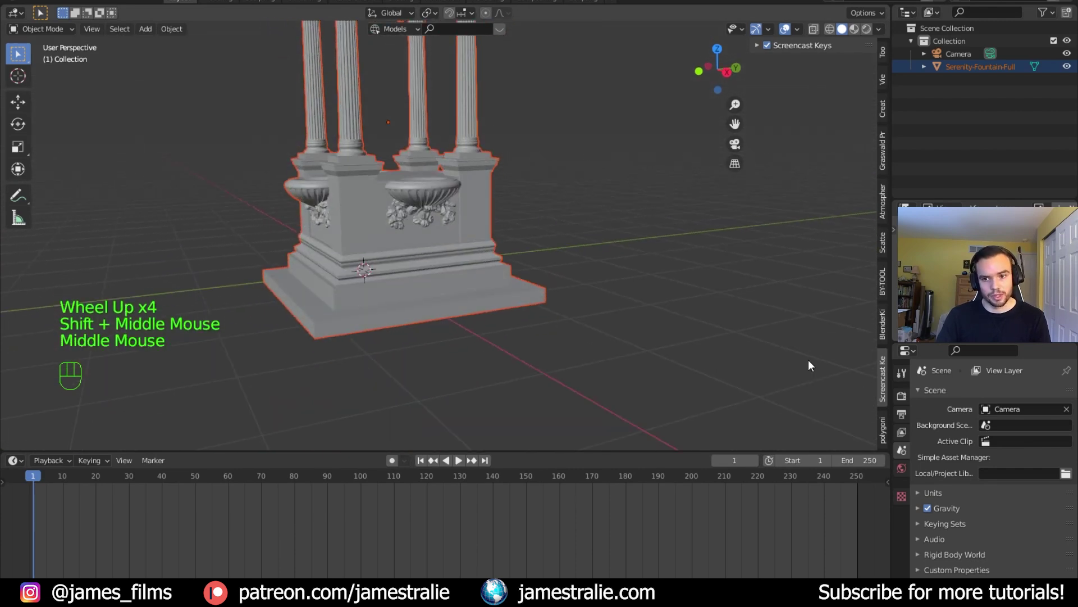
Make the fountain the active object and show its material properties.
{"action": "left_click", "coordinate": [814, 375]}
{"action": "left_click", "coordinate": [972, 66]}
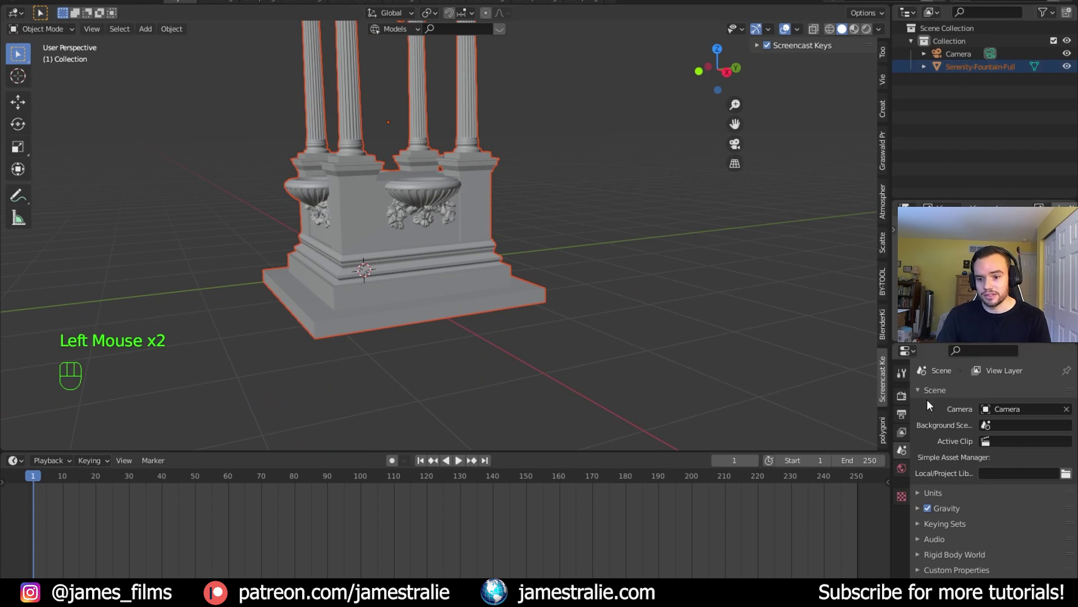
{"action": "scroll", "coordinate": [905, 452], "scroll_direction": "down", "scroll_amount": 1}
{"action": "scroll", "coordinate": [905, 451], "scroll_direction": "up", "scroll_amount": 1}
{"action": "left_click", "coordinate": [4, 457]}
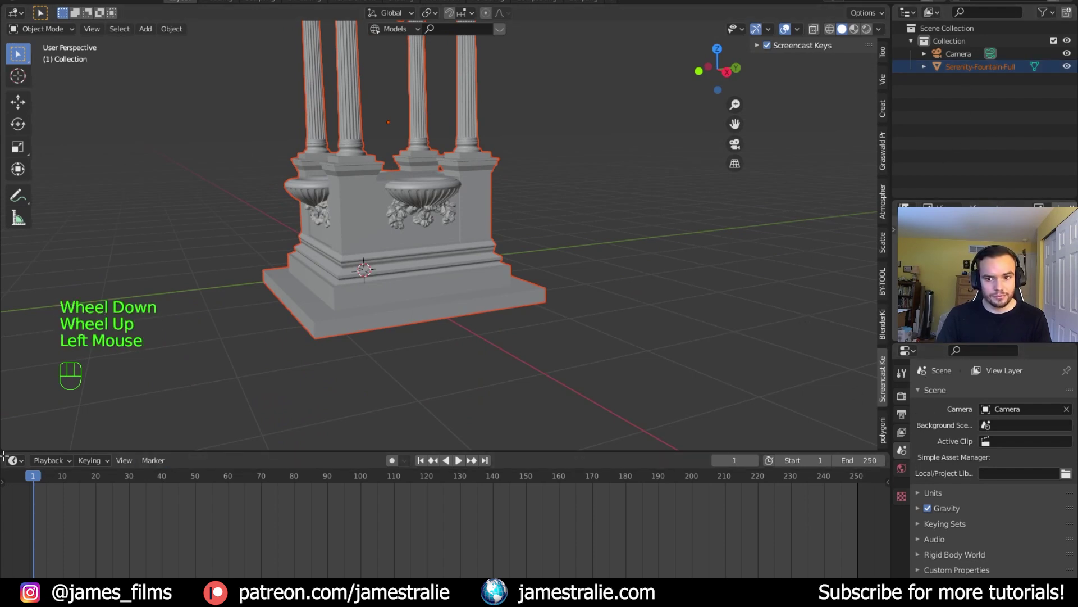
{"action": "left_click", "coordinate": [248, 335]}
{"action": "left_click", "coordinate": [416, 291]}
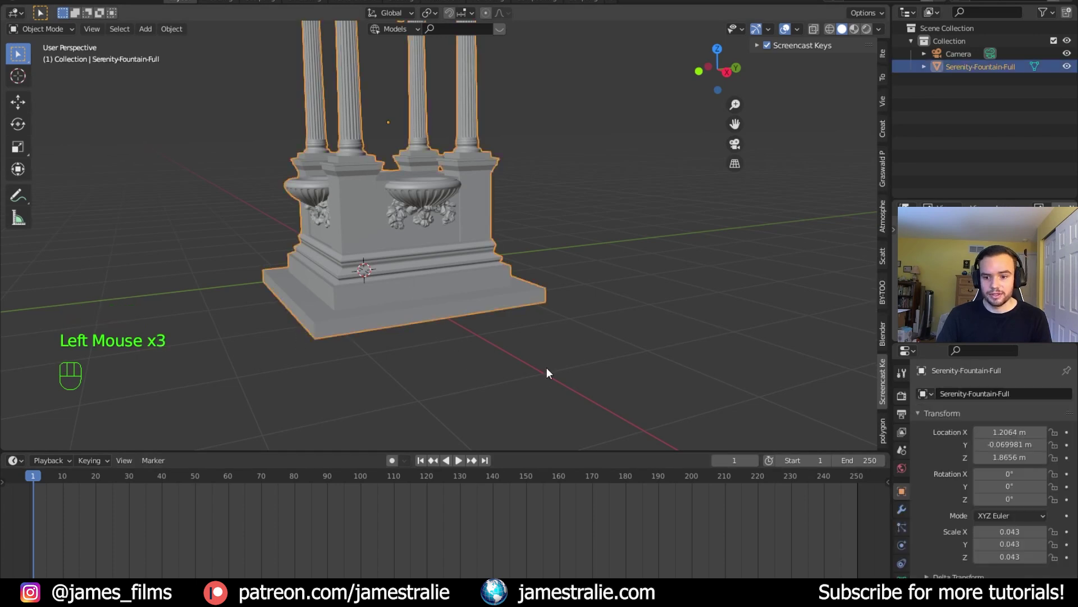
{"action": "left_click", "coordinate": [902, 576]}
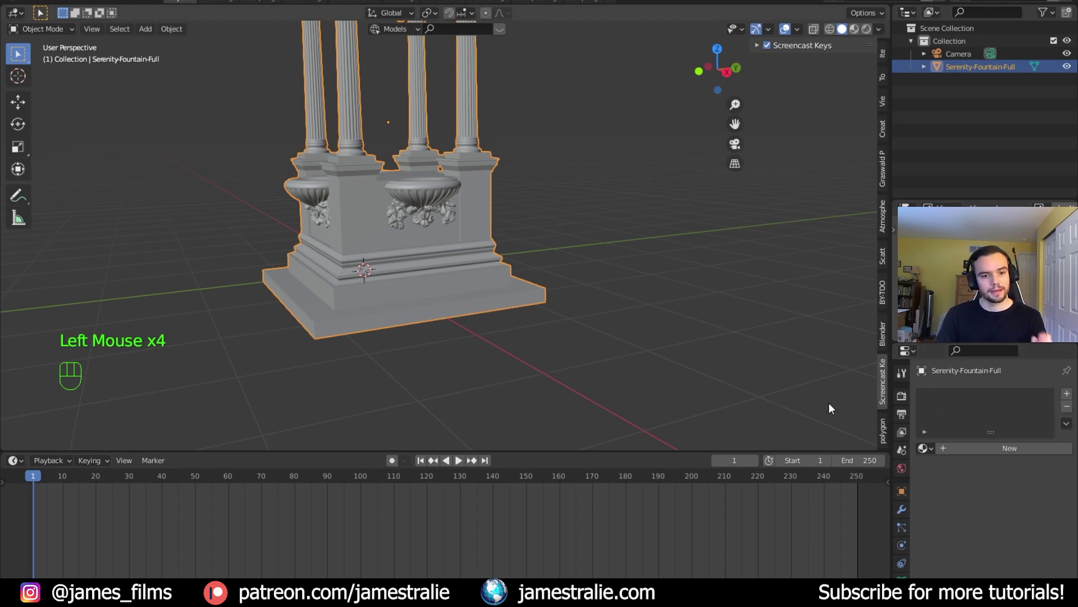
Resize the timeline area, shrinking it to a thin strip so the 3D viewport gets most of the height.
{"action": "left_click_drag", "start_coordinate": [633, 452], "coordinate": [607, 344]}
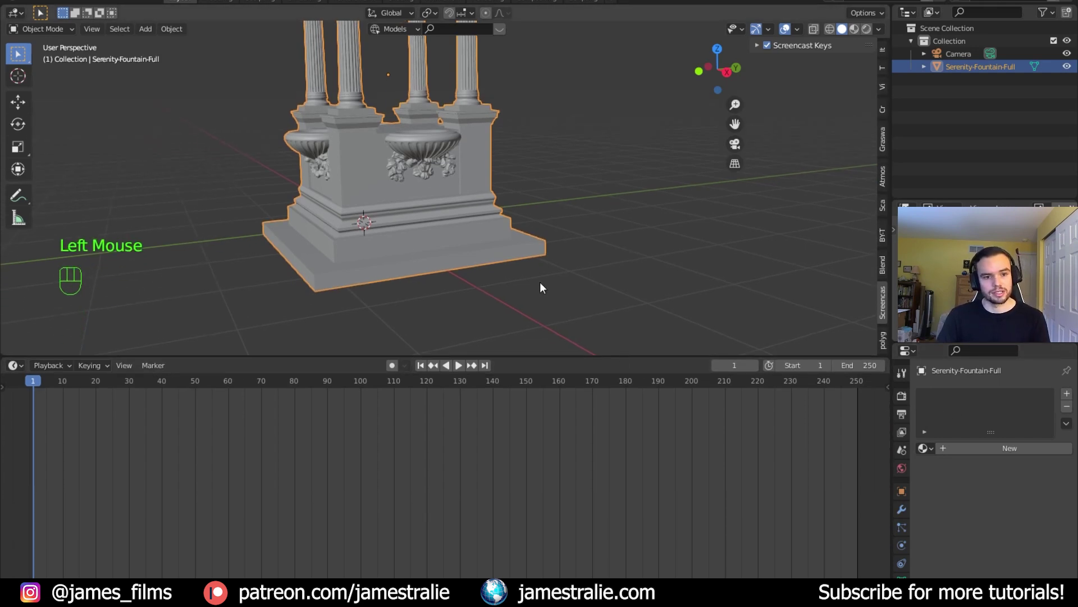
{"action": "middle_click_drag", "start_coordinate": [500, 231], "coordinate": [515, 263], "text": "shift"}
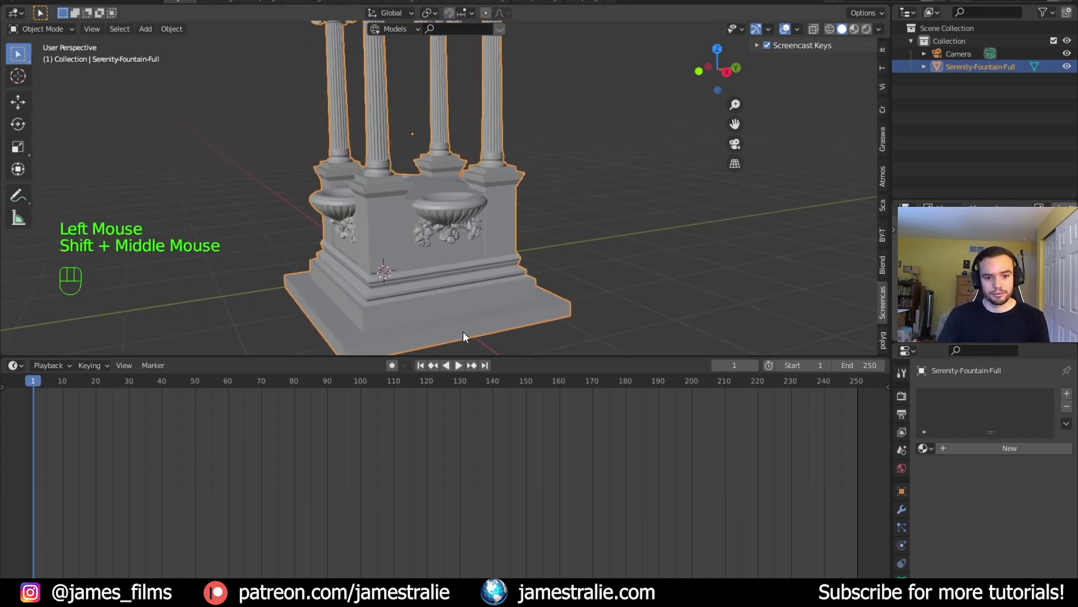
{"action": "left_click_drag", "start_coordinate": [464, 355], "coordinate": [466, 533]}
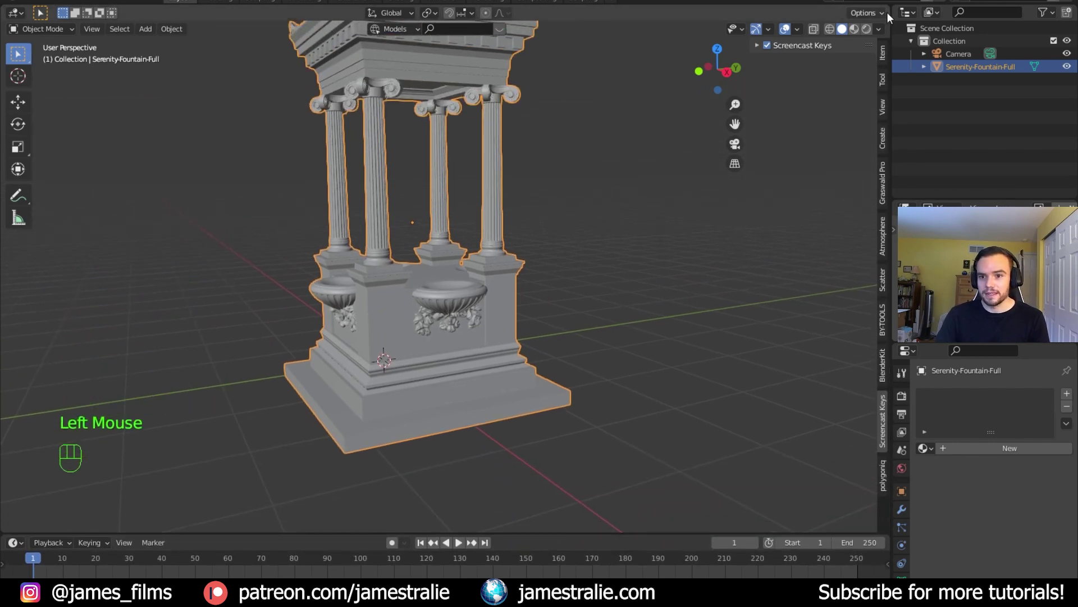
Split the 3D viewport into two side-by-side views and hide the sidebar in the new one.
{"action": "left_click_drag", "start_coordinate": [886, 6], "coordinate": [569, 169]}
{"action": "left_click", "coordinate": [738, 190]}
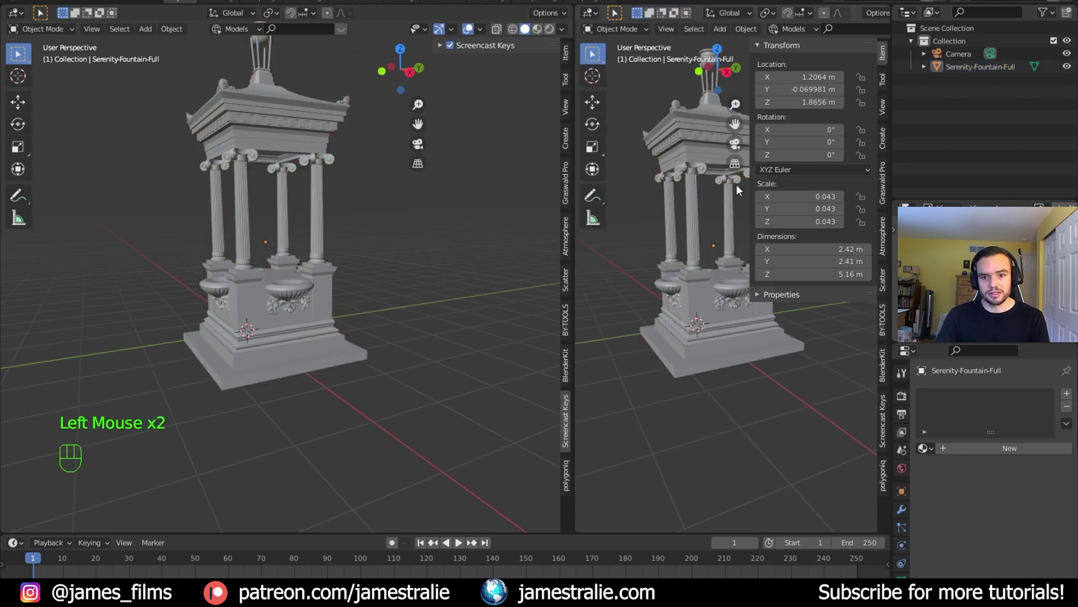
{"action": "left_click_drag", "start_coordinate": [750, 190], "coordinate": [929, 199]}
{"action": "middle_click_drag", "start_coordinate": [810, 198], "coordinate": [721, 224]}
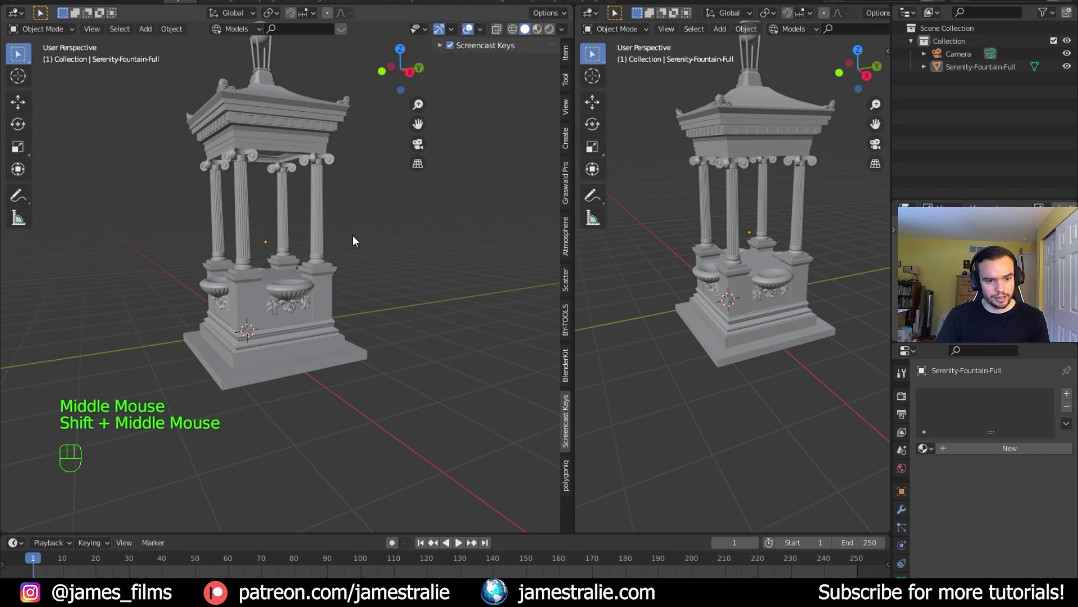
{"action": "middle_click_drag", "start_coordinate": [352, 235], "coordinate": [362, 226]}
{"action": "scroll", "coordinate": [363, 226], "scroll_direction": "down", "scroll_amount": 3}
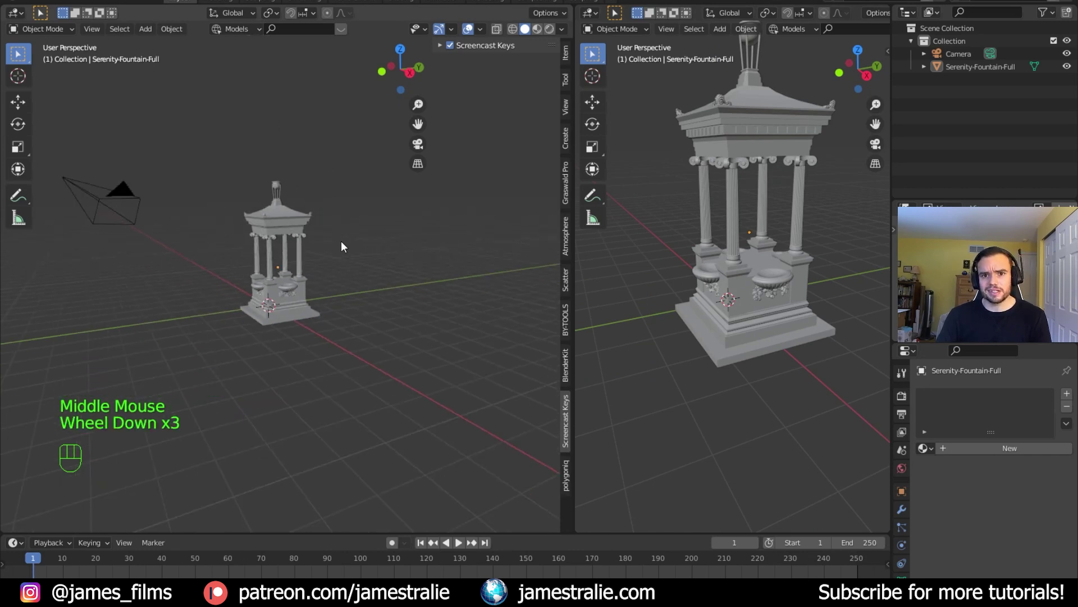
{"action": "scroll", "coordinate": [336, 233], "scroll_direction": "down", "scroll_amount": 3}
{"action": "middle_click_drag", "start_coordinate": [326, 243], "coordinate": [320, 264]}
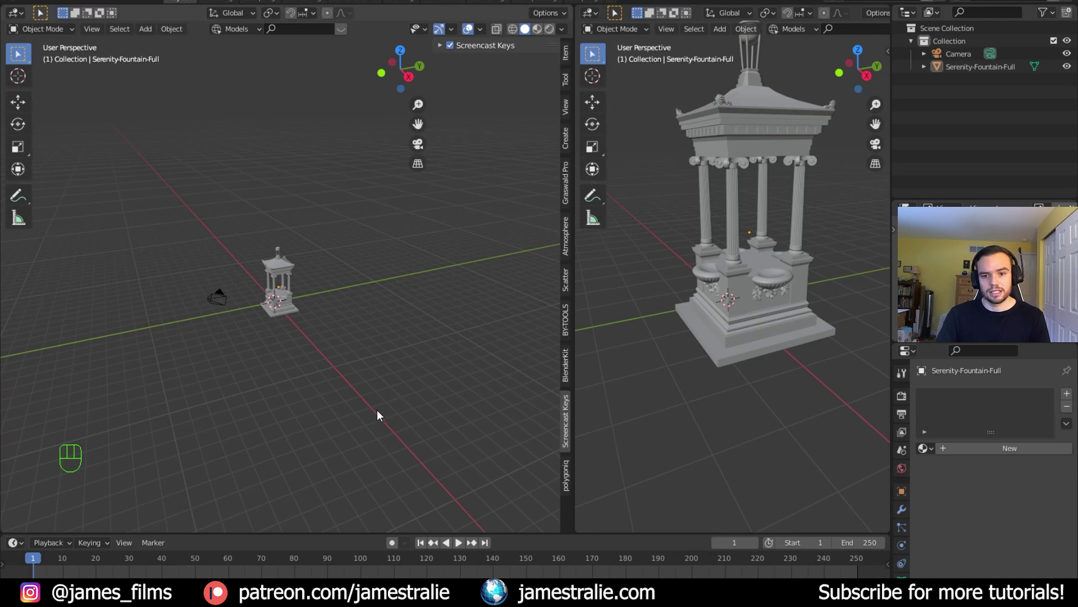
Add a plane mesh at the fountain and scale its geometry by 200 in Edit Mode to form the ground.
{"action": "left_click", "coordinate": [389, 420]}
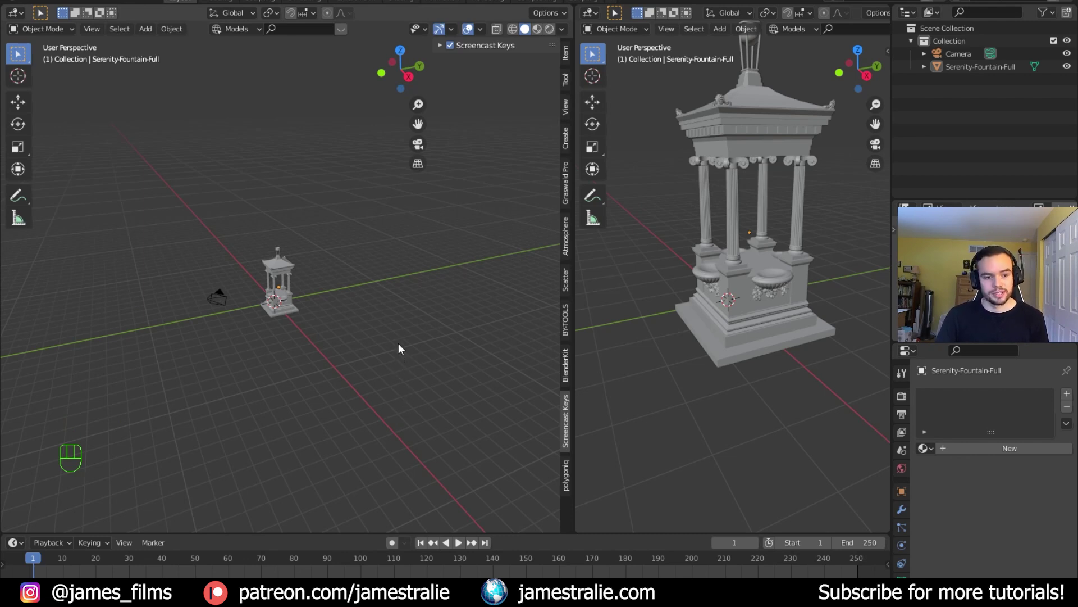
{"action": "left_click", "coordinate": [388, 332]}
{"action": "middle_click_drag", "start_coordinate": [372, 315], "coordinate": [300, 256], "text": "shift"}
{"action": "key", "text": "shift"}
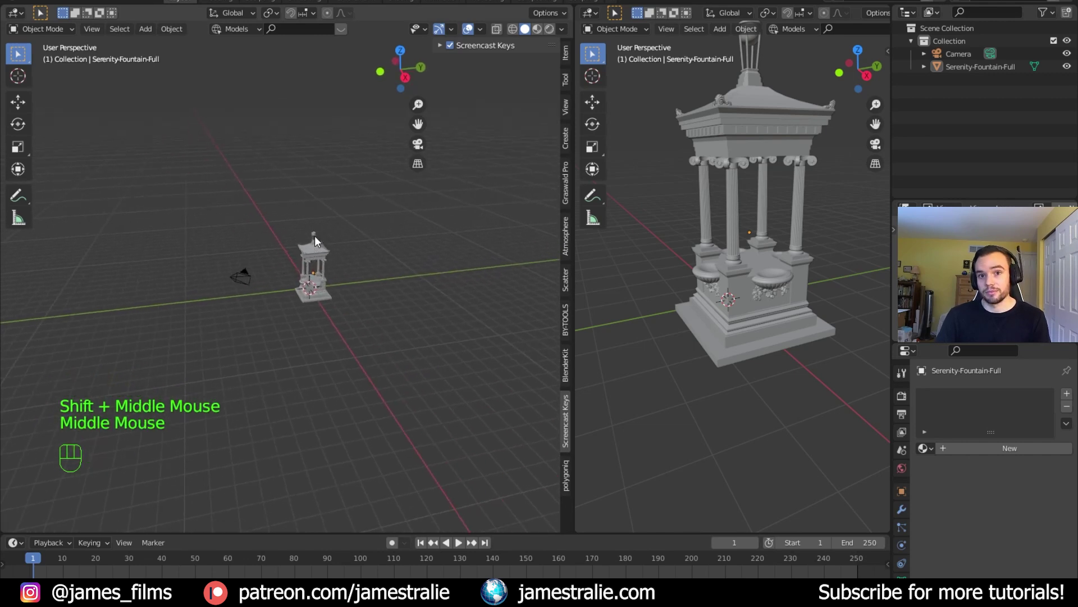
{"action": "key", "text": "shift+a"}
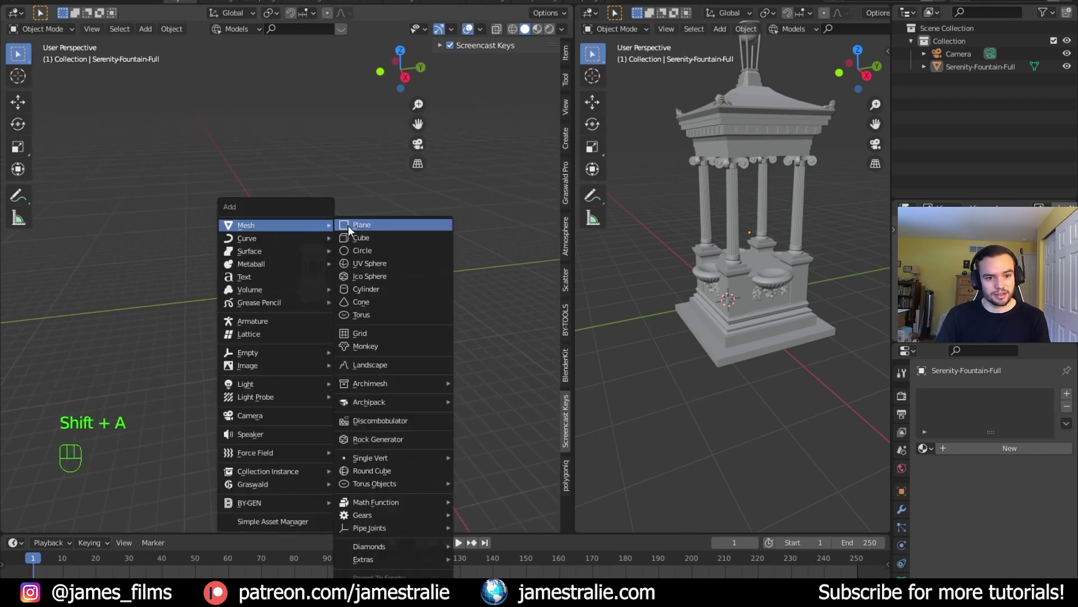
{"action": "left_click", "coordinate": [361, 225]}
{"action": "key", "text": "Tab"}
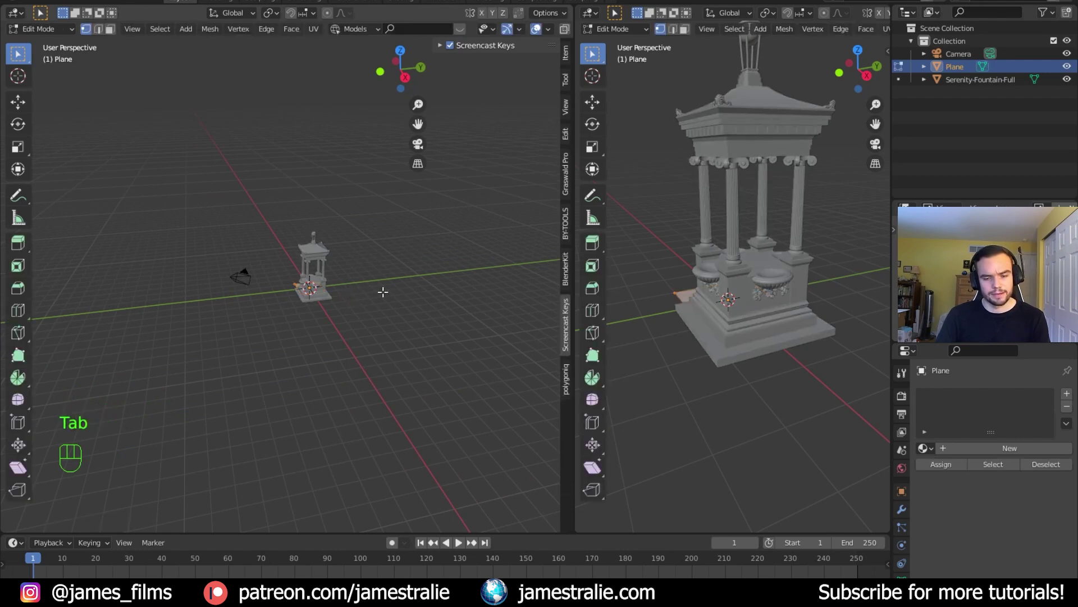
{"action": "type", "text": "s"}
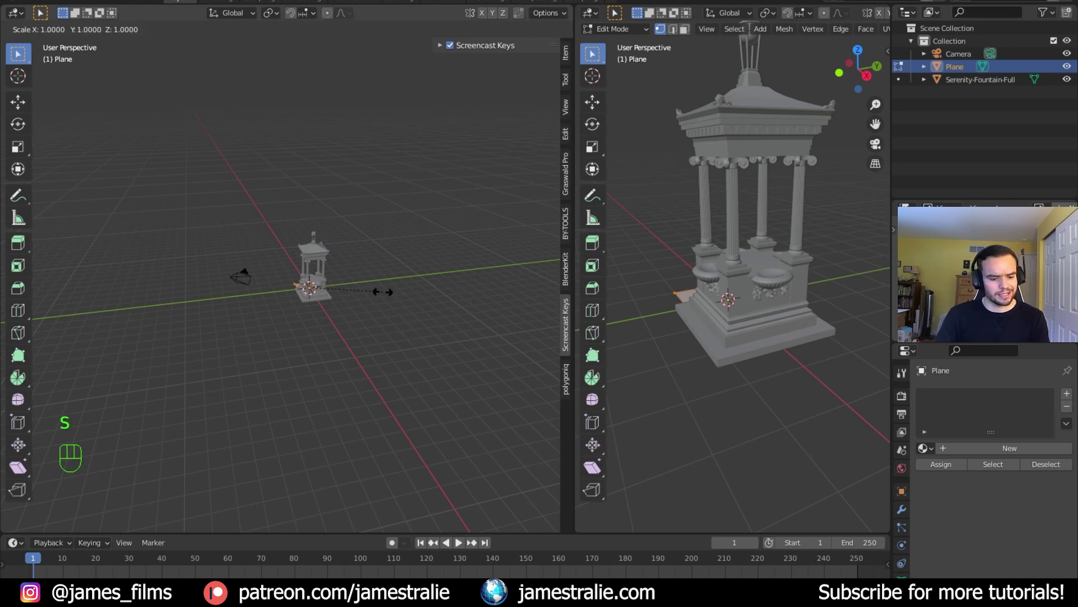
{"action": "type", "text": "200"}
{"action": "left_click", "coordinate": [383, 291]}
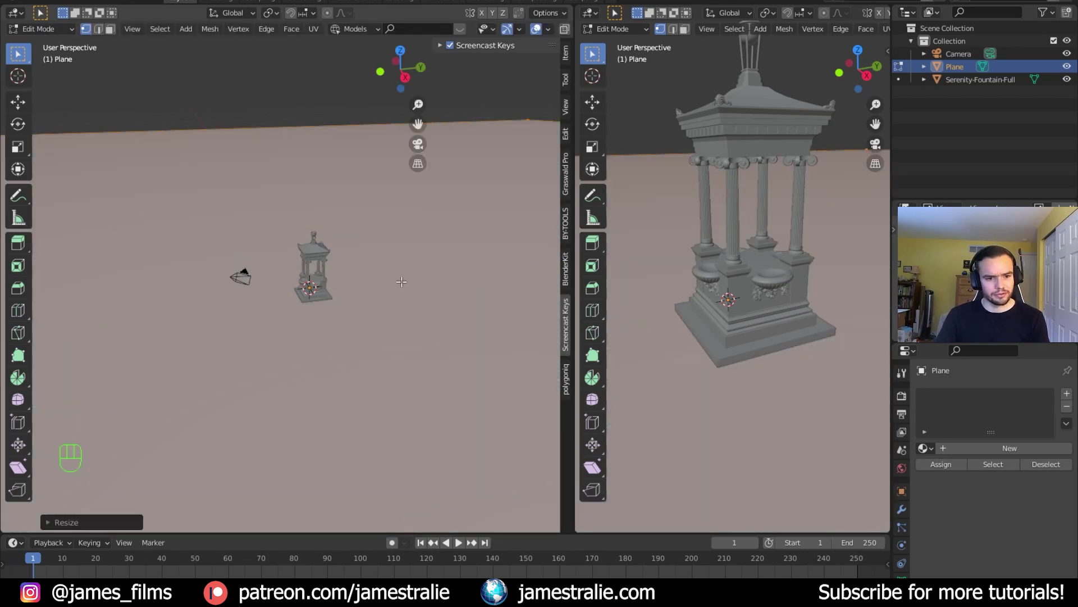
Subdivide the ground plane with 100 cuts and return to Object Mode.
{"action": "right_click", "coordinate": [401, 281]}
{"action": "right_click", "coordinate": [394, 300]}
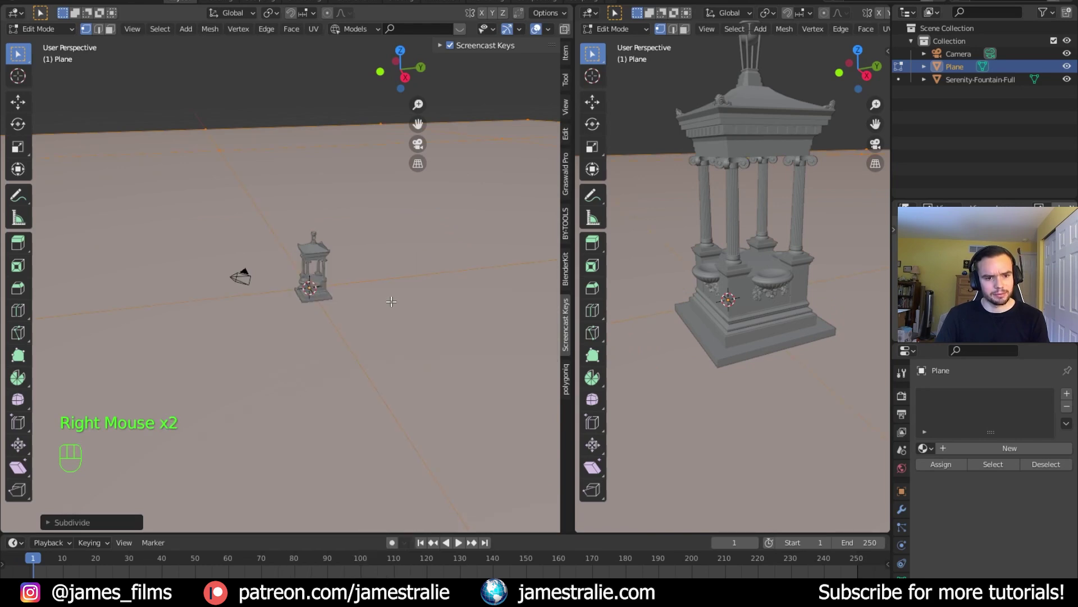
{"action": "left_click", "coordinate": [87, 522]}
{"action": "left_click", "coordinate": [167, 433]}
{"action": "type", "text": "100"}
{"action": "key", "text": "Return"}
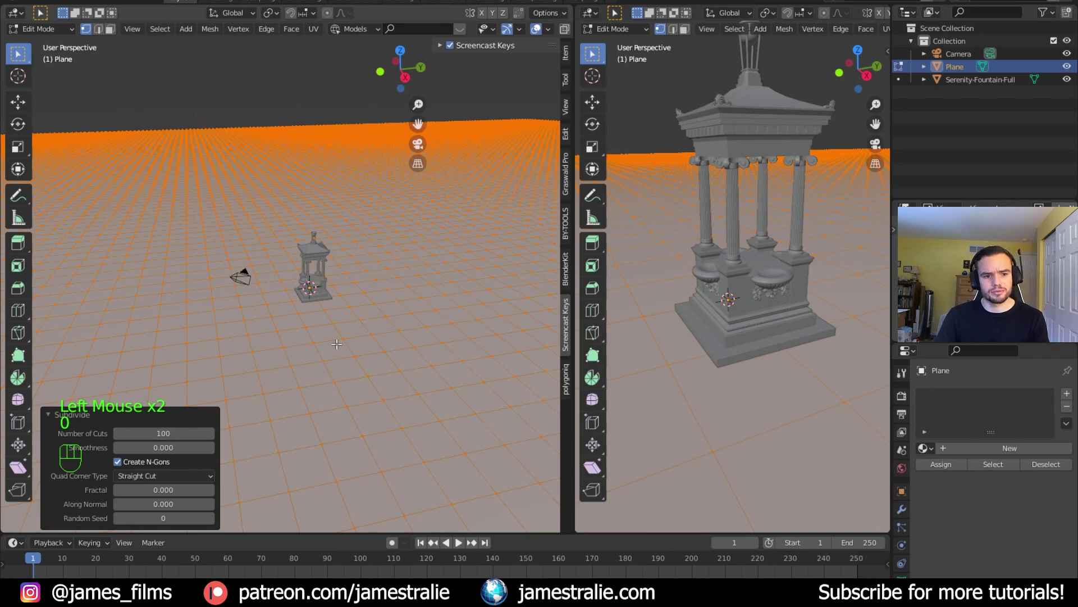
{"action": "key", "text": "Tab"}
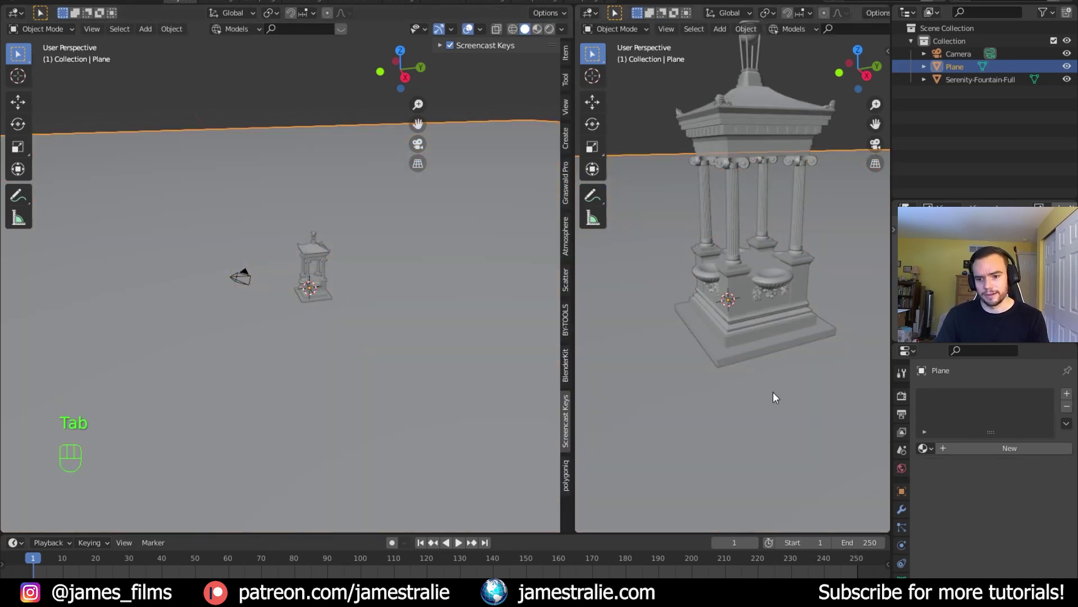
Add a Subdivision Surface modifier to the plane with 5 render levels and turn off its viewport display.
{"action": "left_click", "coordinate": [902, 509]}
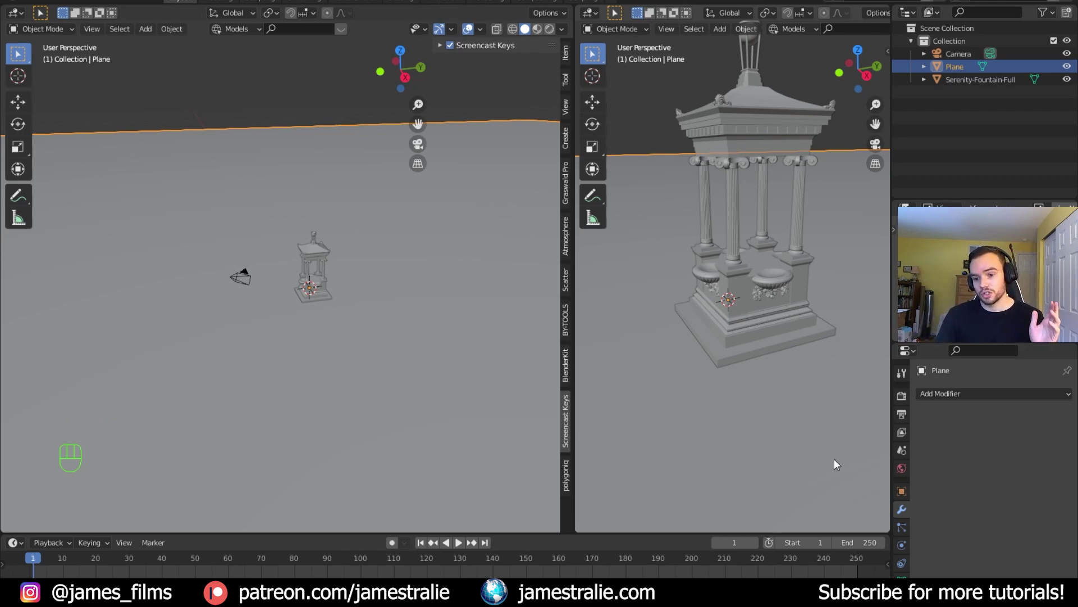
{"action": "left_click", "coordinate": [955, 393]}
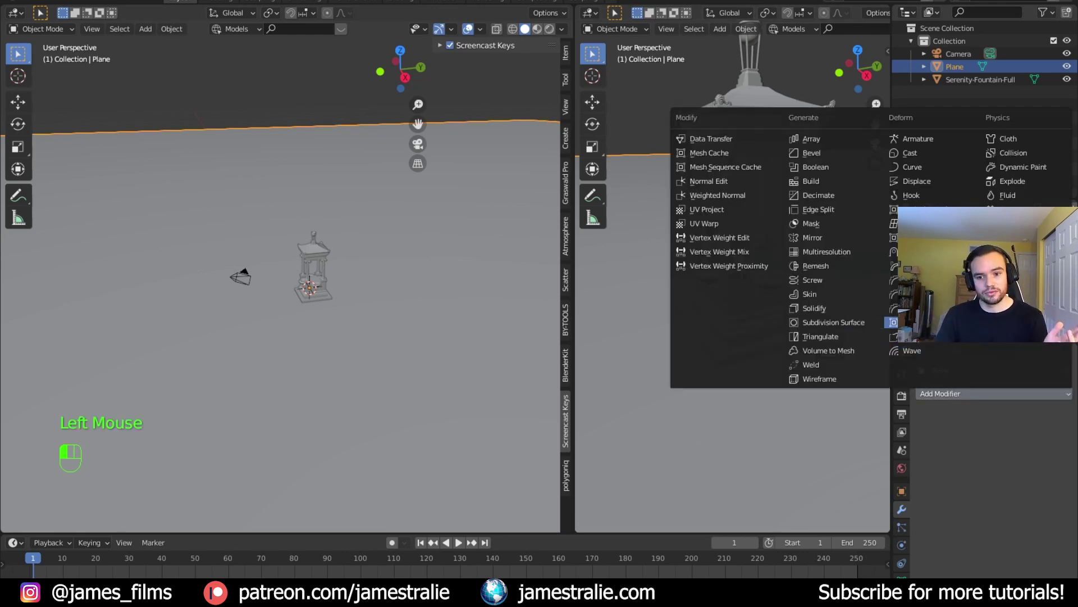
{"action": "left_click", "coordinate": [872, 322]}
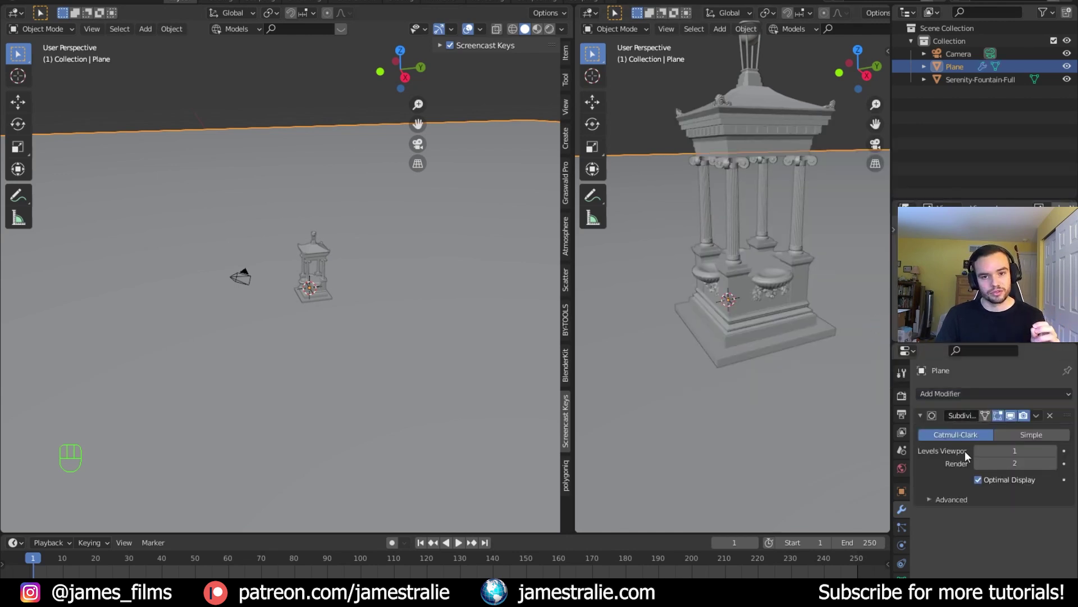
{"action": "left_click", "coordinate": [1010, 461]}
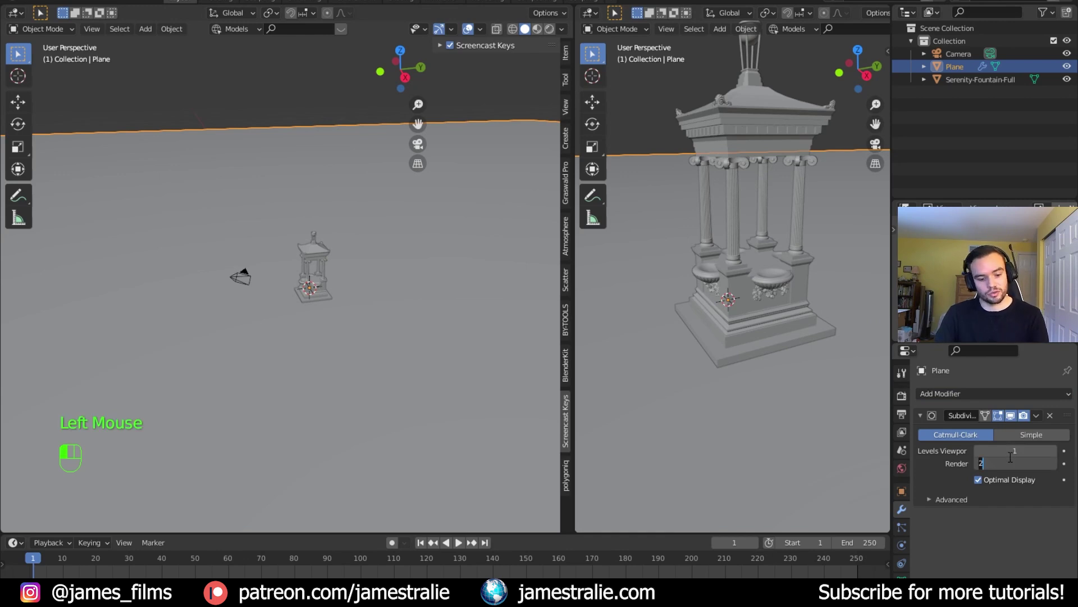
{"action": "type", "text": "5"}
{"action": "key", "text": "Return"}
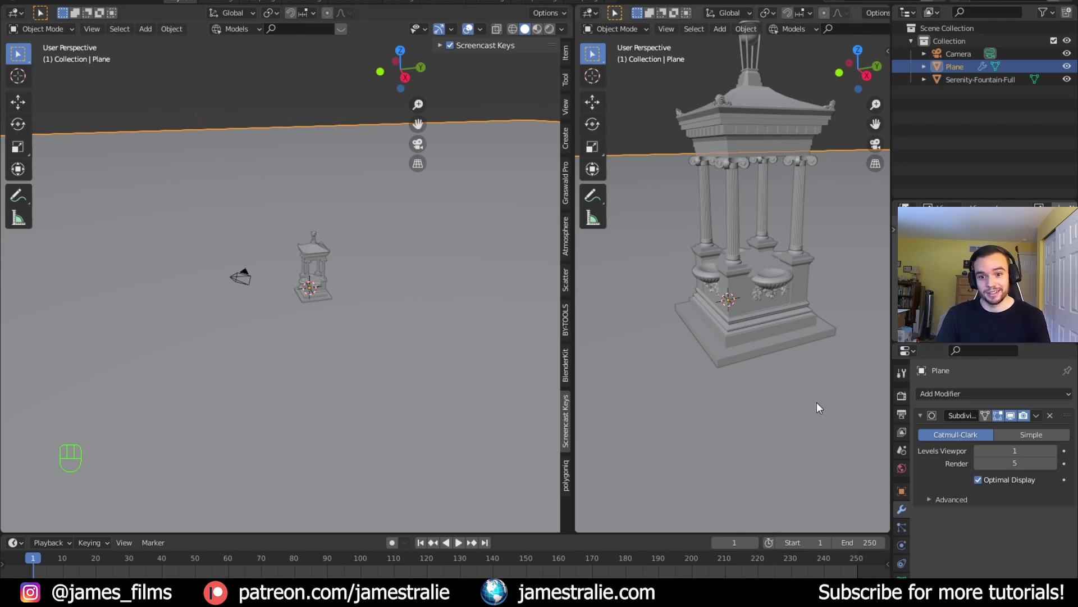
{"action": "left_click", "coordinate": [1010, 416]}
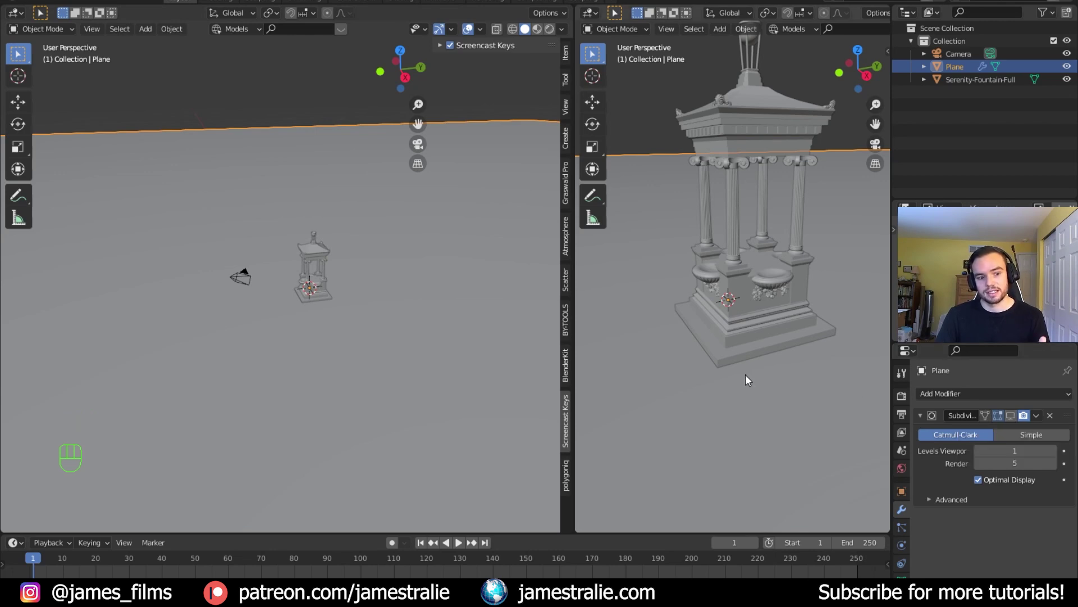
{"action": "left_click", "coordinate": [920, 416]}
Add a Displace modifier to the ground plane with a new texture and UV texture coordinates.
{"action": "left_click", "coordinate": [971, 394]}
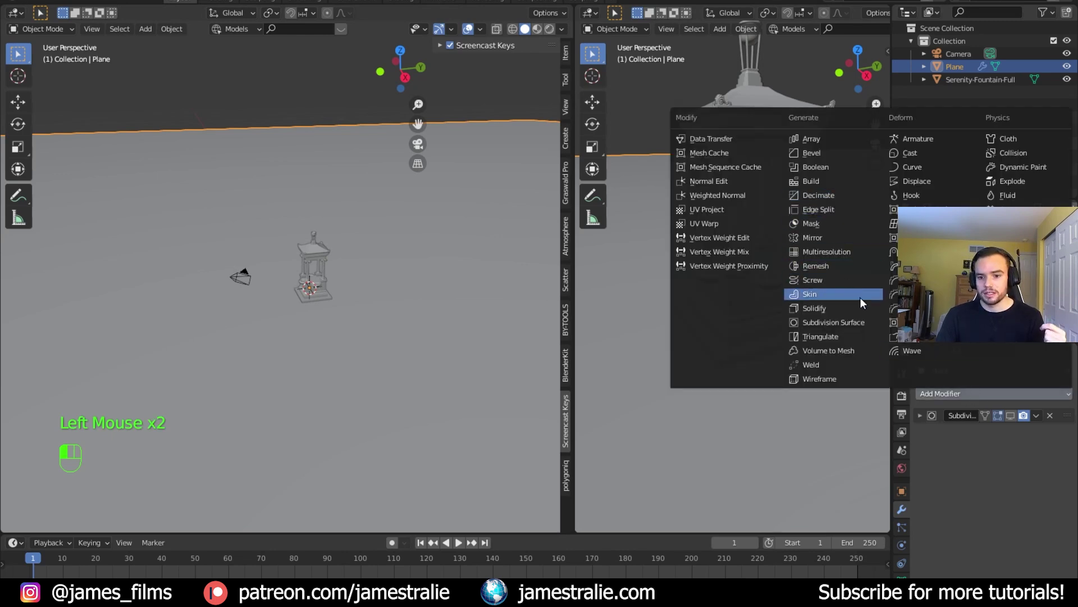
{"action": "left_click", "coordinate": [912, 181]}
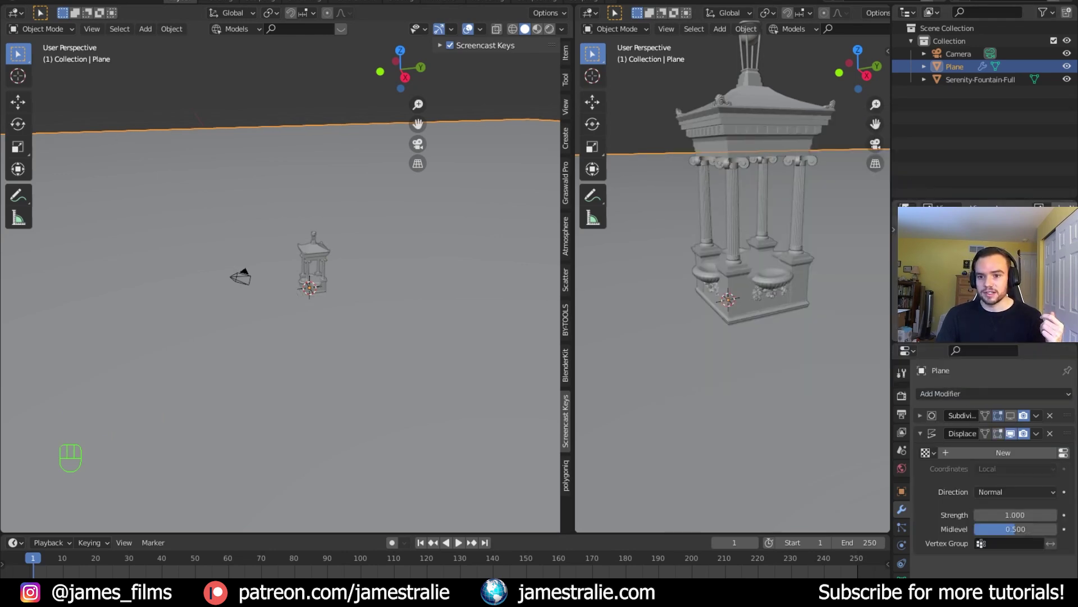
{"action": "left_click", "coordinate": [998, 454]}
{"action": "left_click", "coordinate": [1004, 469]}
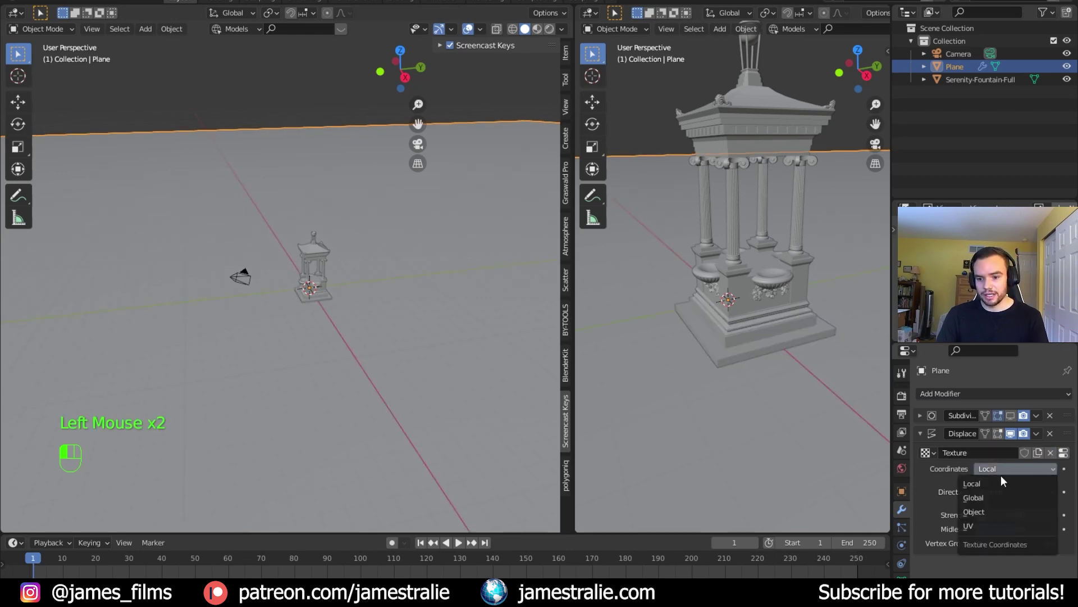
{"action": "left_click", "coordinate": [989, 526]}
Load dunemountaindisp.exr from the worldcreator folder as the image of the Displace texture.
{"action": "scroll", "coordinate": [351, 328], "scroll_direction": "down", "scroll_amount": 10}
{"action": "scroll", "coordinate": [351, 328], "scroll_direction": "down", "scroll_amount": 5}
{"action": "middle_click_drag", "start_coordinate": [332, 335], "coordinate": [248, 347], "text": "shift"}
{"action": "scroll", "coordinate": [373, 332], "scroll_direction": "up", "scroll_amount": 3}
{"action": "middle_click_drag", "start_coordinate": [373, 334], "coordinate": [354, 293]}
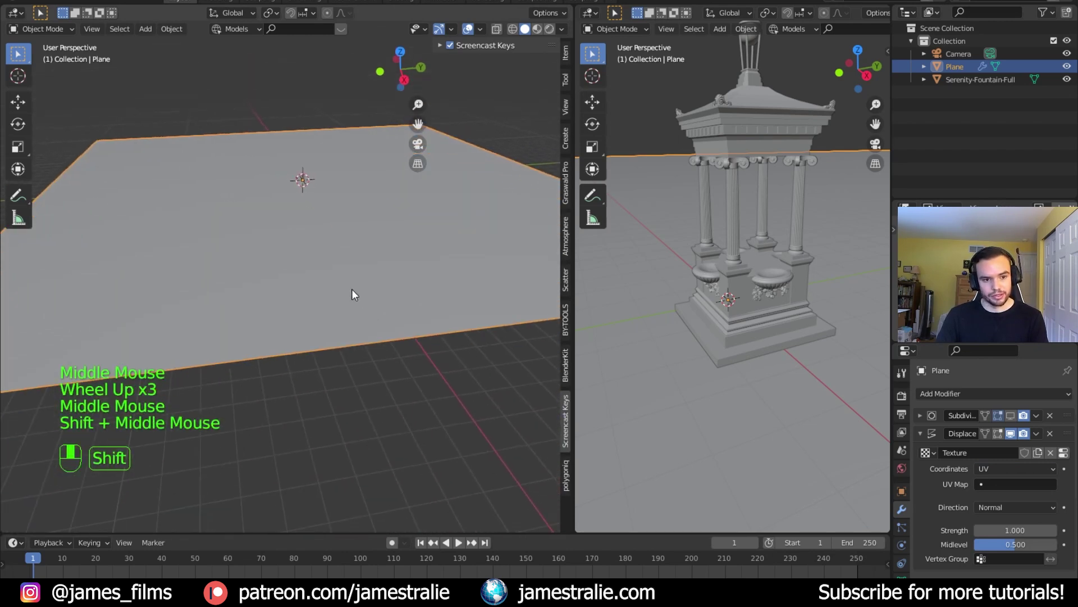
{"action": "left_click", "coordinate": [1064, 453]}
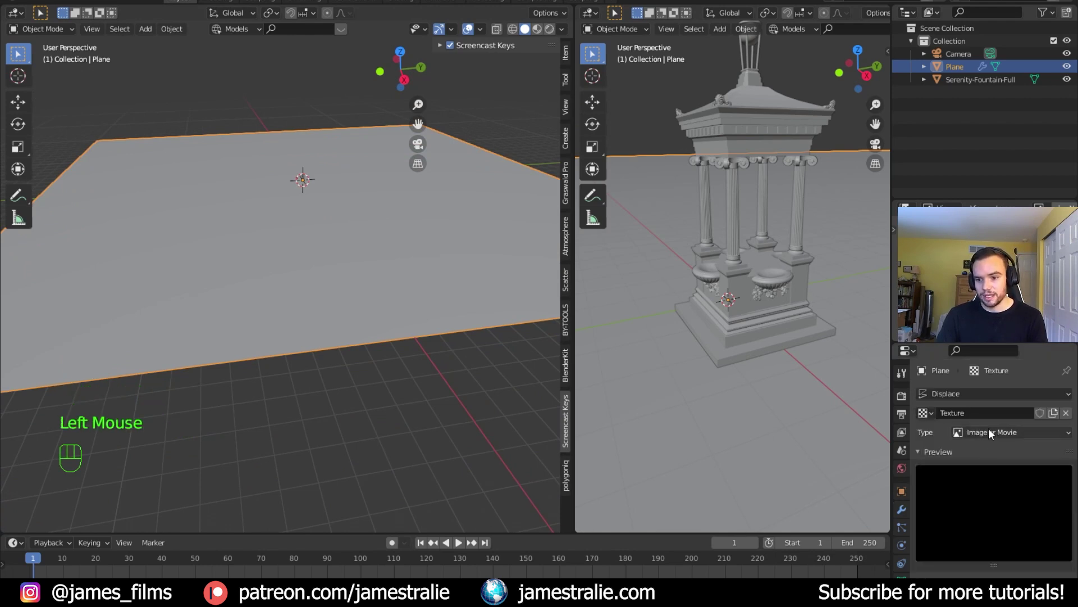
{"action": "scroll", "coordinate": [966, 437], "scroll_direction": "down", "scroll_amount": 2}
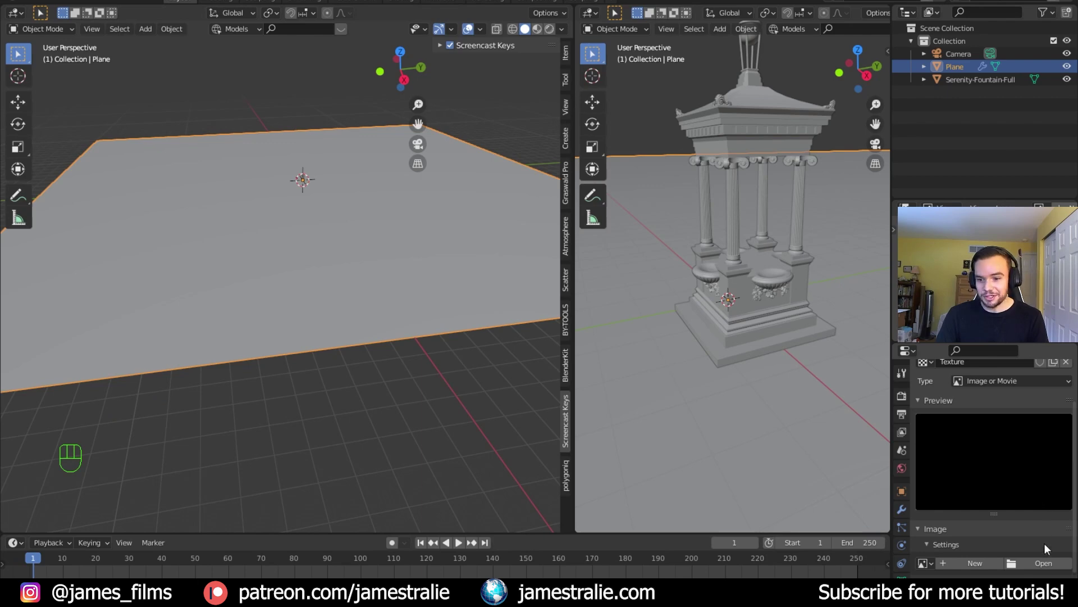
{"action": "left_click", "coordinate": [1048, 562]}
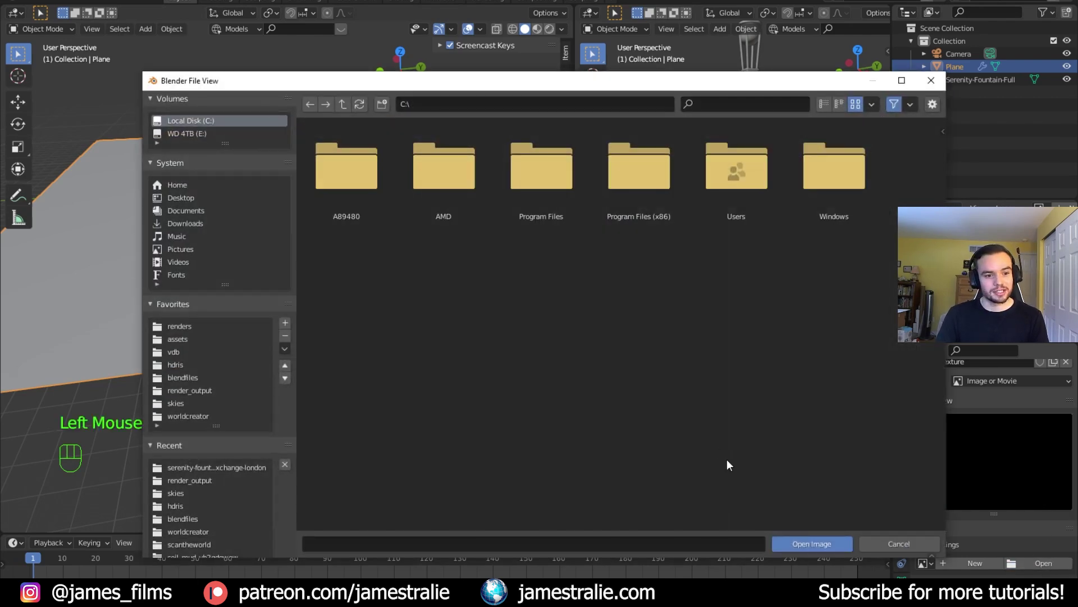
{"action": "left_click", "coordinate": [193, 415]}
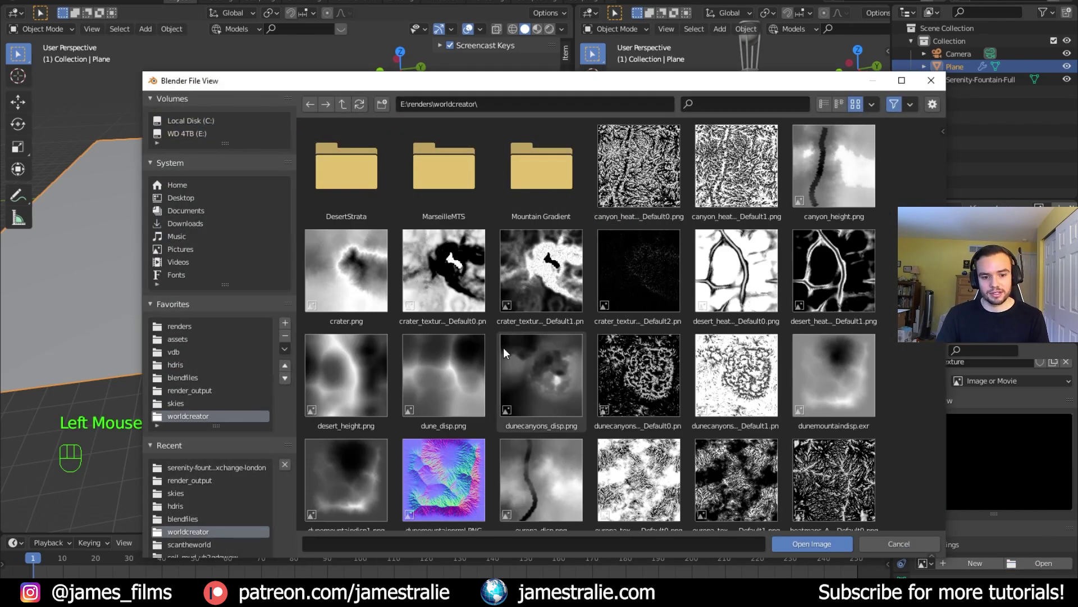
{"action": "scroll", "coordinate": [497, 348], "scroll_direction": "down", "scroll_amount": 1}
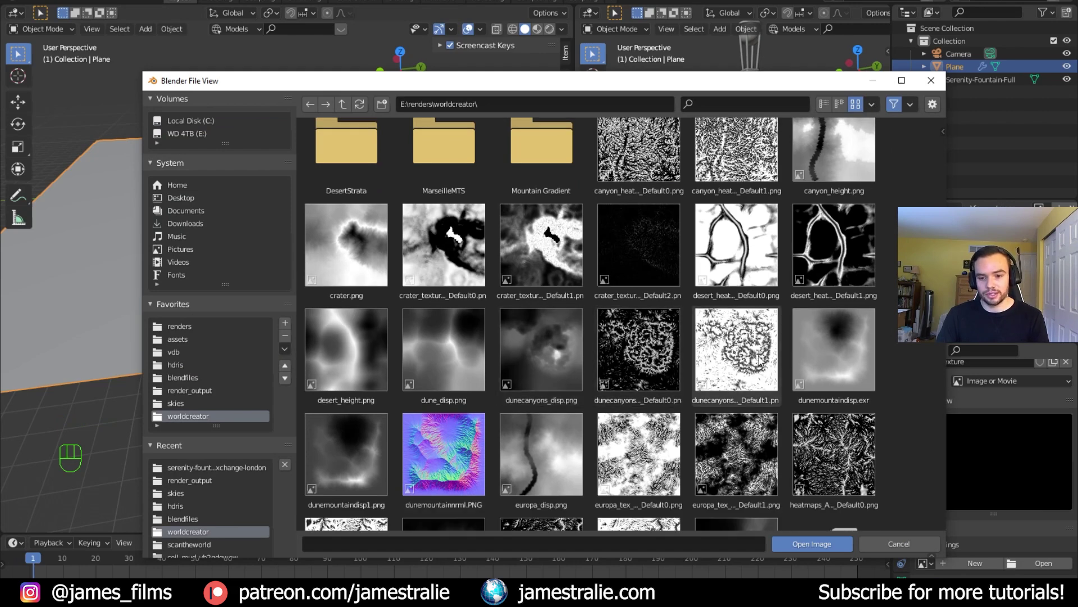
{"action": "left_click", "coordinate": [844, 350]}
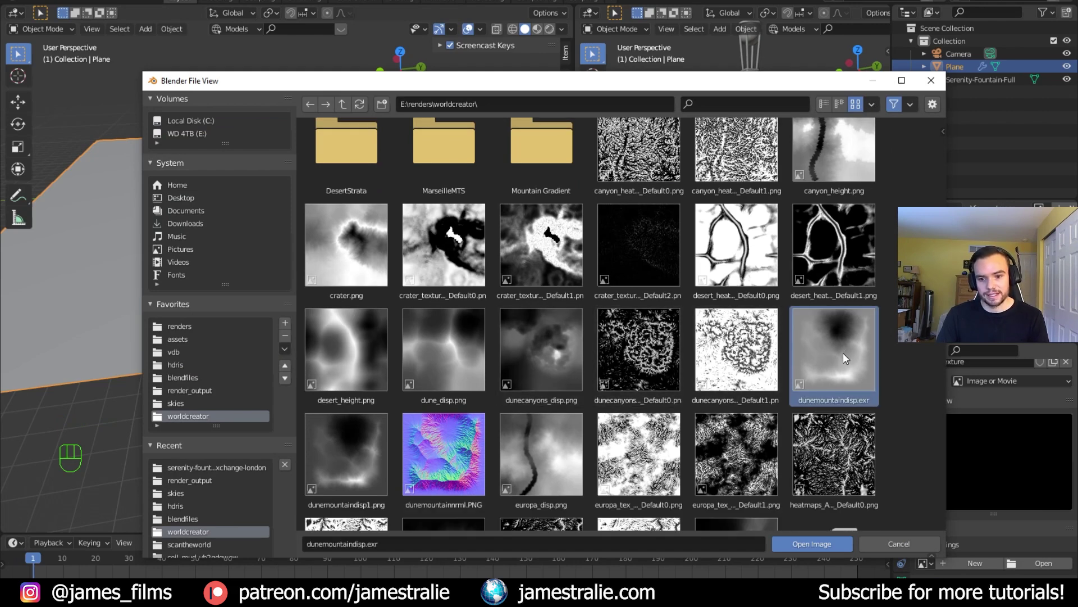
{"action": "left_click", "coordinate": [813, 543]}
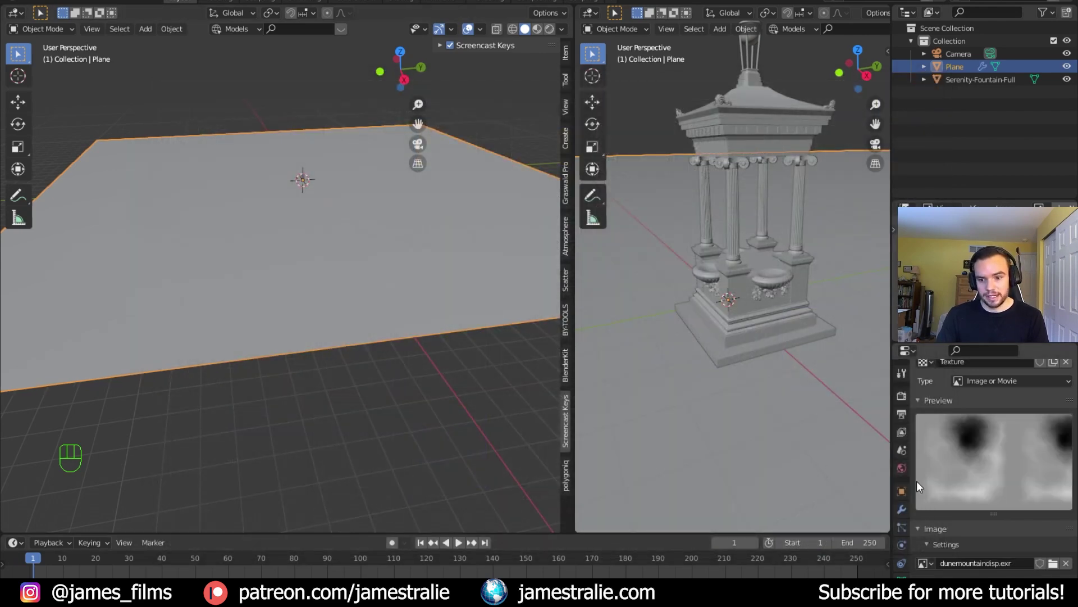
Set the Displace modifier's midlevel to 0 and raise its strength first to 15, ending at 25.
{"action": "left_click", "coordinate": [900, 508]}
{"action": "middle_click_drag", "start_coordinate": [470, 412], "coordinate": [482, 391]}
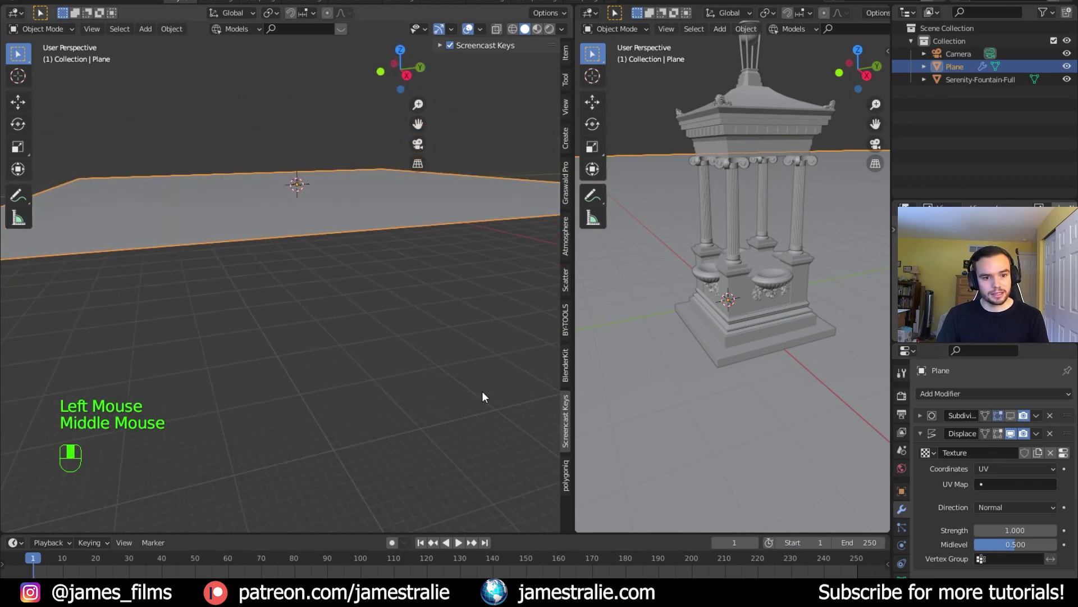
{"action": "scroll", "coordinate": [268, 292], "scroll_direction": "up", "scroll_amount": 3}
{"action": "middle_click_drag", "start_coordinate": [265, 296], "coordinate": [330, 354], "text": "shift"}
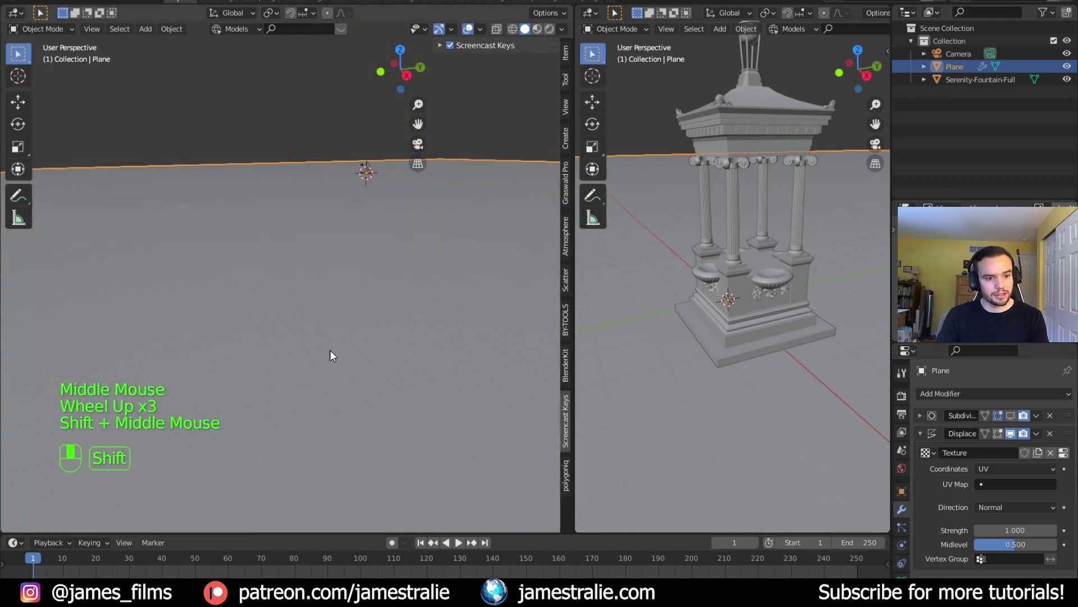
{"action": "scroll", "coordinate": [280, 231], "scroll_direction": "down", "scroll_amount": 3}
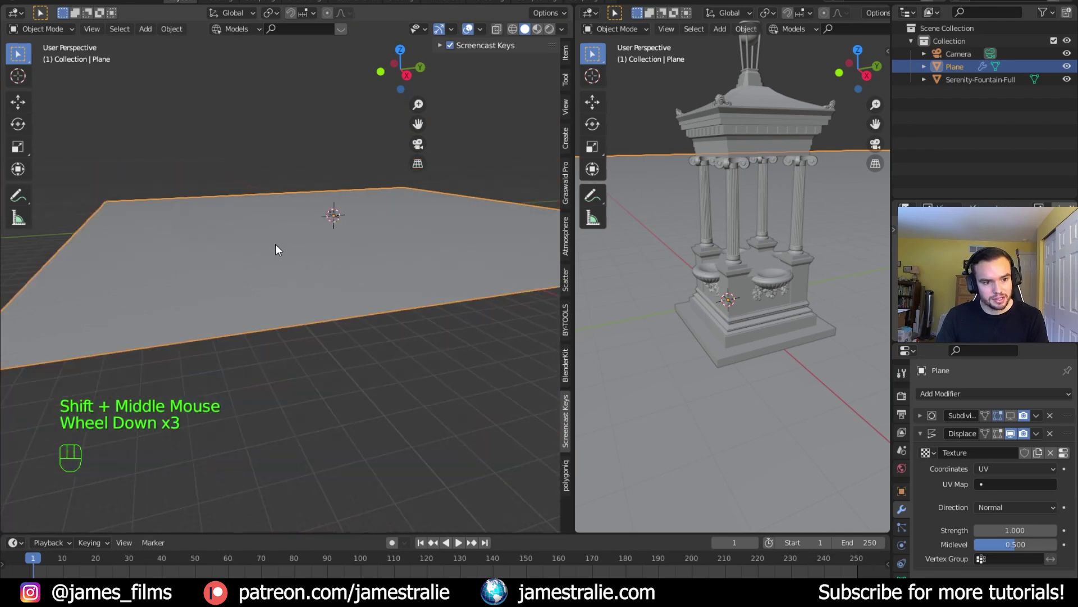
{"action": "left_click", "coordinate": [1024, 545]}
{"action": "type", "text": "0"}
{"action": "key", "text": "Return"}
{"action": "double_click", "coordinate": [1031, 530]}
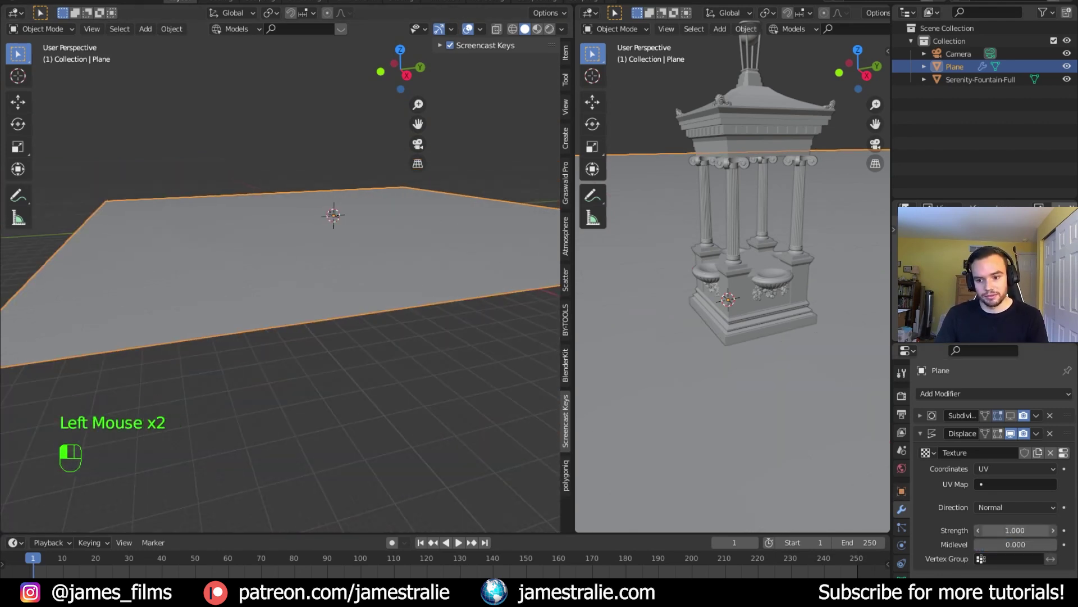
{"action": "key", "text": "Return"}
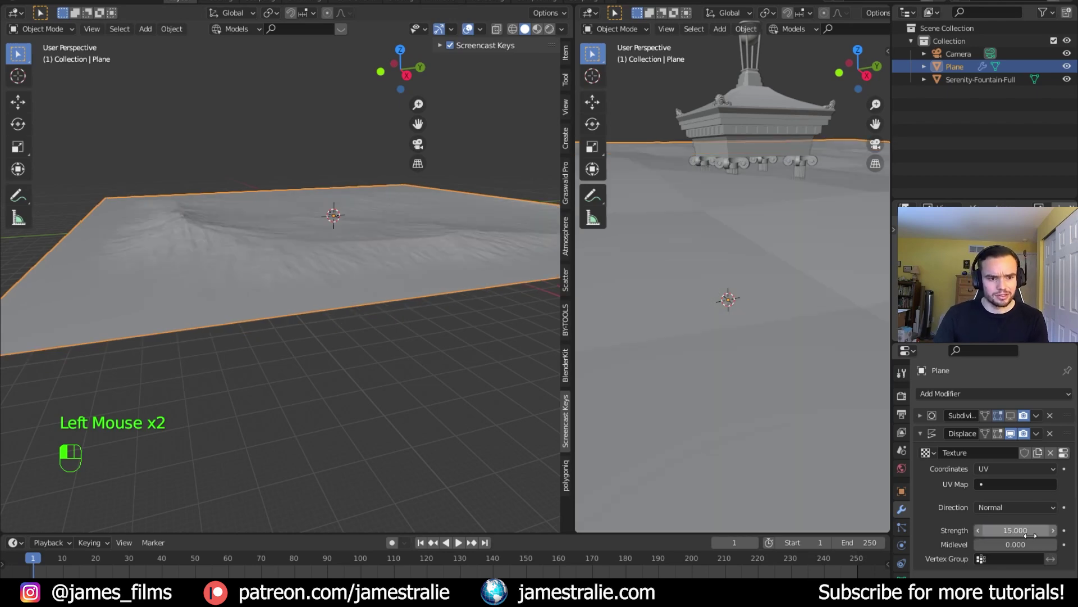
{"action": "middle_click_drag", "start_coordinate": [534, 339], "coordinate": [341, 315]}
{"action": "scroll", "coordinate": [341, 315], "scroll_direction": "down", "scroll_amount": 2}
{"action": "left_click_drag", "start_coordinate": [1016, 530], "coordinate": [1036, 531]}
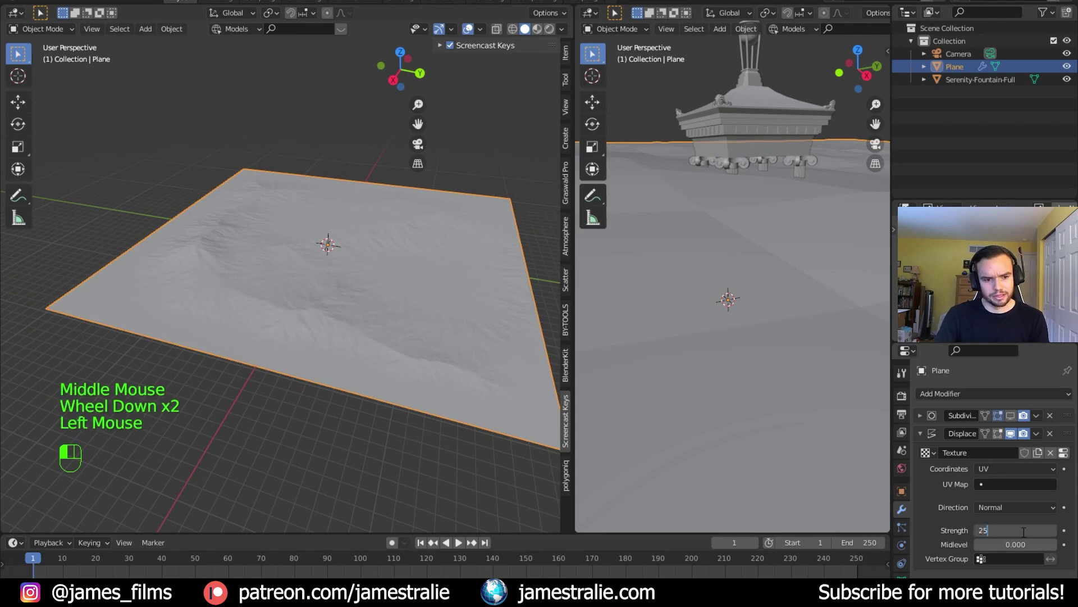
Rotate the displaced ground plane 270° about the global Z axis.
{"action": "middle_click_drag", "start_coordinate": [470, 353], "coordinate": [313, 312]}
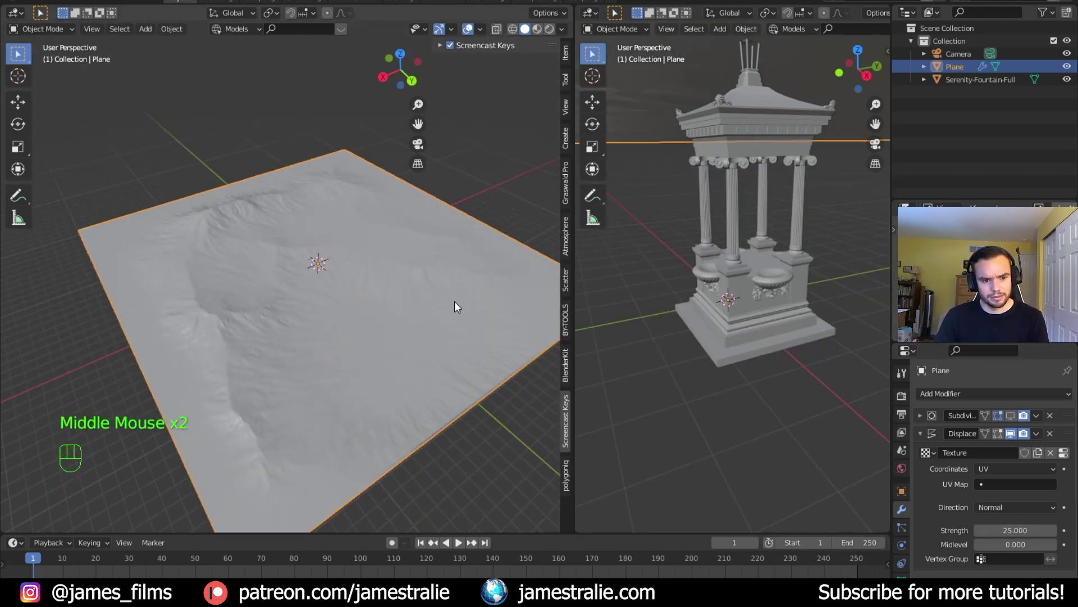
{"action": "key", "text": "r"}
{"action": "key", "text": "shift+z"}
{"action": "type", "text": "270"}
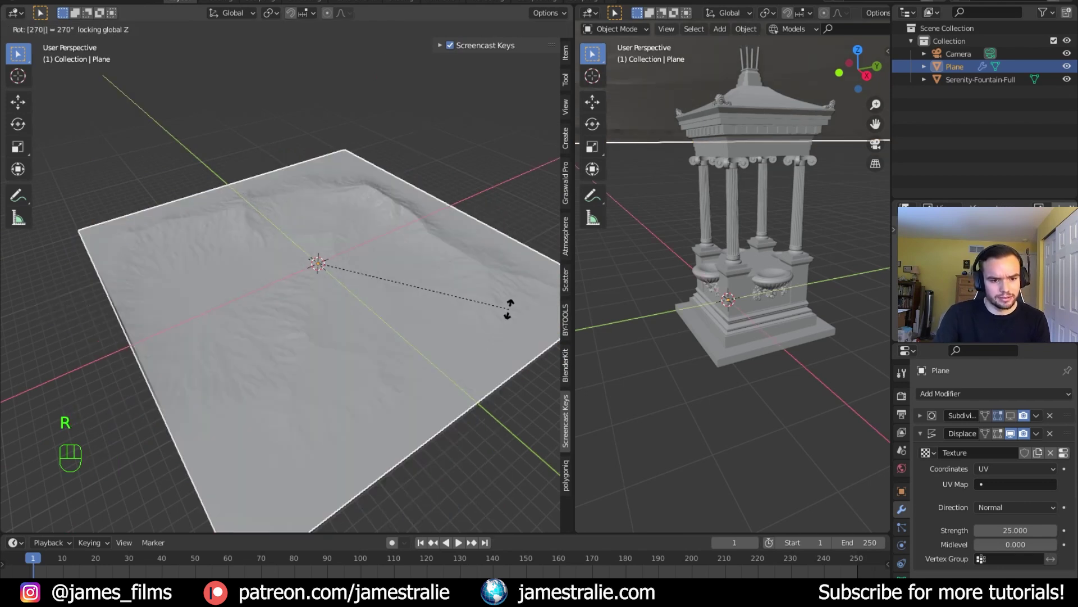
{"action": "key", "text": "Return"}
Move the ground plane about -131 m along the global X axis so the fountain sits near its front edge.
{"action": "middle_click_drag", "start_coordinate": [367, 307], "coordinate": [381, 307]}
{"action": "scroll", "coordinate": [765, 279], "scroll_direction": "down", "scroll_amount": 15}
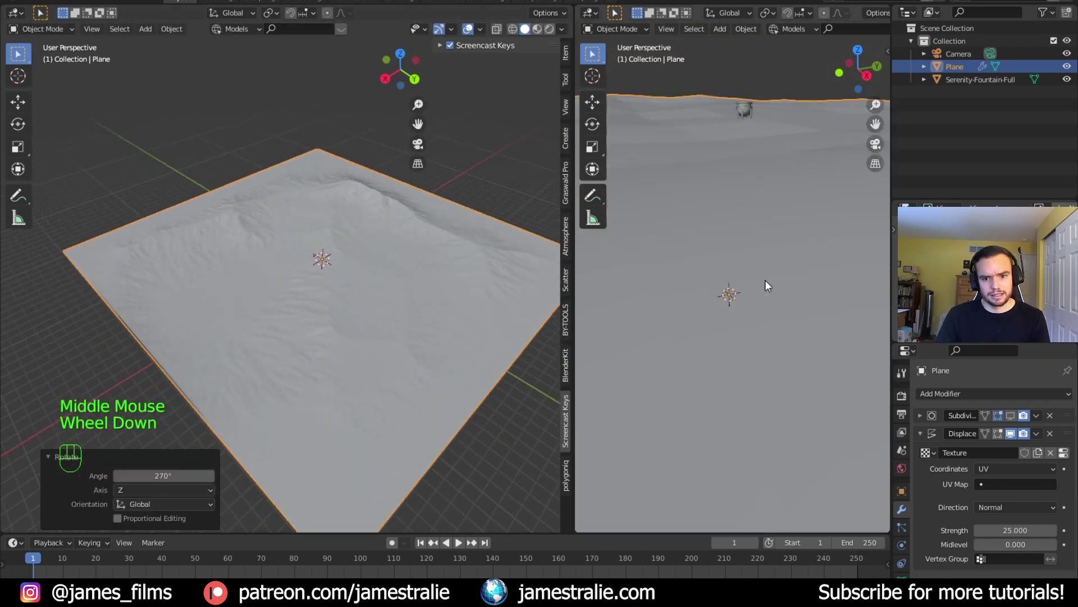
{"action": "scroll", "coordinate": [751, 308], "scroll_direction": "down", "scroll_amount": 3}
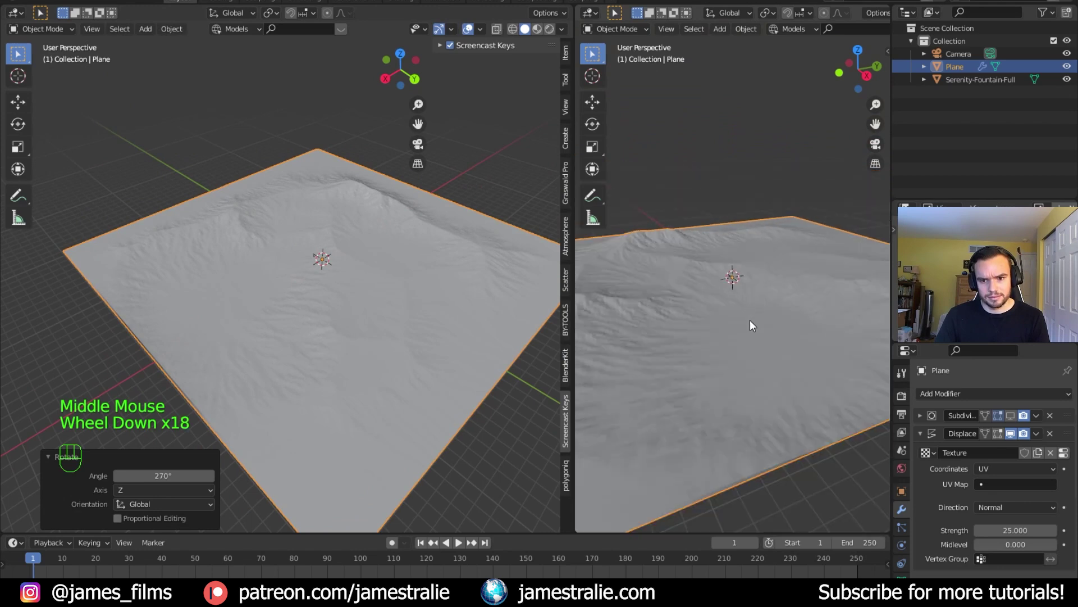
{"action": "scroll", "coordinate": [735, 337], "scroll_direction": "up", "scroll_amount": 3}
{"action": "key", "text": "g"}
{"action": "key", "text": "x"}
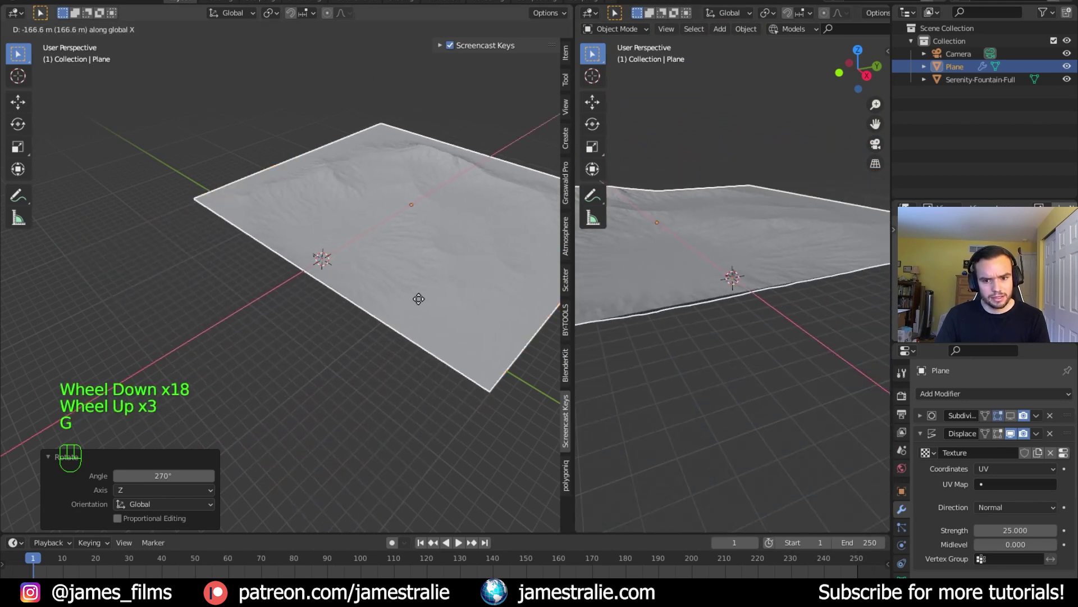
{"action": "left_click", "coordinate": [417, 333]}
Set the Displace modifier's strength on the ground plane to 30.
{"action": "mouse_move", "coordinate": [796, 332]}
{"action": "middle_mouse_down"}
{"action": "mouse_move", "coordinate": [737, 339]}
{"action": "mouse_move", "coordinate": [716, 312]}
{"action": "mouse_move", "coordinate": [740, 336]}
{"action": "mouse_move", "coordinate": [791, 335]}
{"action": "mouse_move", "coordinate": [792, 311]}
{"action": "mouse_move", "coordinate": [794, 325]}
{"action": "middle_mouse_up"}
{"action": "scroll", "coordinate": [694, 309], "scroll_direction": "up", "scroll_amount": 8}
{"action": "scroll", "coordinate": [803, 337], "scroll_direction": "up", "scroll_amount": 5}
{"action": "middle_click_drag", "start_coordinate": [821, 365], "coordinate": [786, 388], "text": "shift"}
{"action": "scroll", "coordinate": [828, 312], "scroll_direction": "down", "scroll_amount": 10}
{"action": "scroll", "coordinate": [783, 325], "scroll_direction": "up", "scroll_amount": 3}
{"action": "scroll", "coordinate": [756, 360], "scroll_direction": "up", "scroll_amount": 2}
{"action": "scroll", "coordinate": [763, 357], "scroll_direction": "up", "scroll_amount": 2}
{"action": "left_click", "coordinate": [1013, 530]}
{"action": "type", "text": "30"}
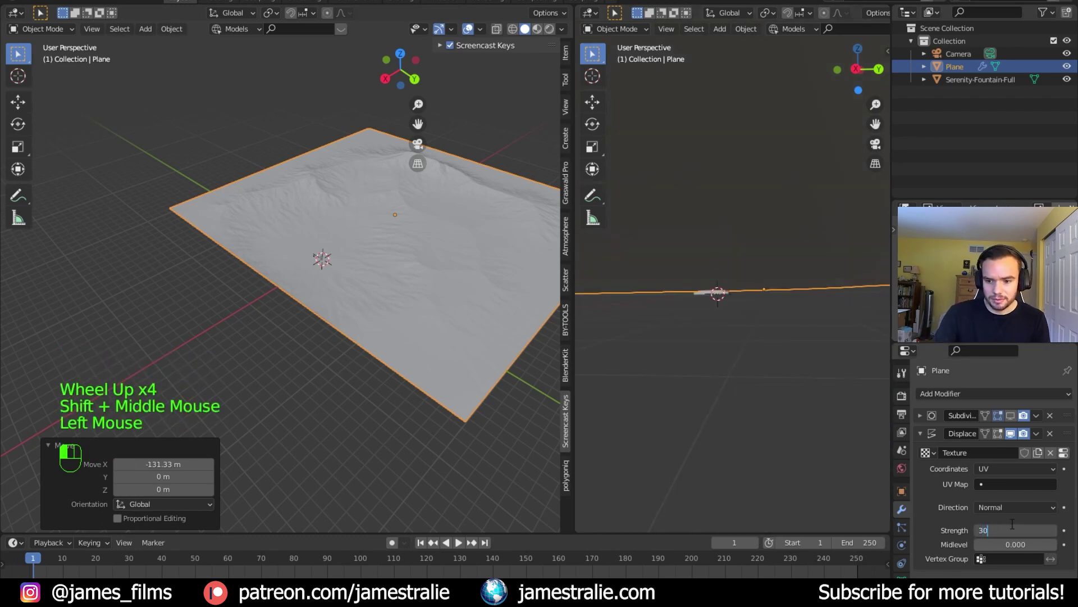
{"action": "key", "text": "Return"}
Frame the fountain head-on against the distant dunes and align the camera to that view.
{"action": "middle_click_drag", "start_coordinate": [773, 362], "coordinate": [749, 311]}
{"action": "scroll", "coordinate": [780, 332], "scroll_direction": "up", "scroll_amount": 2}
{"action": "scroll", "coordinate": [750, 315], "scroll_direction": "up", "scroll_amount": 1}
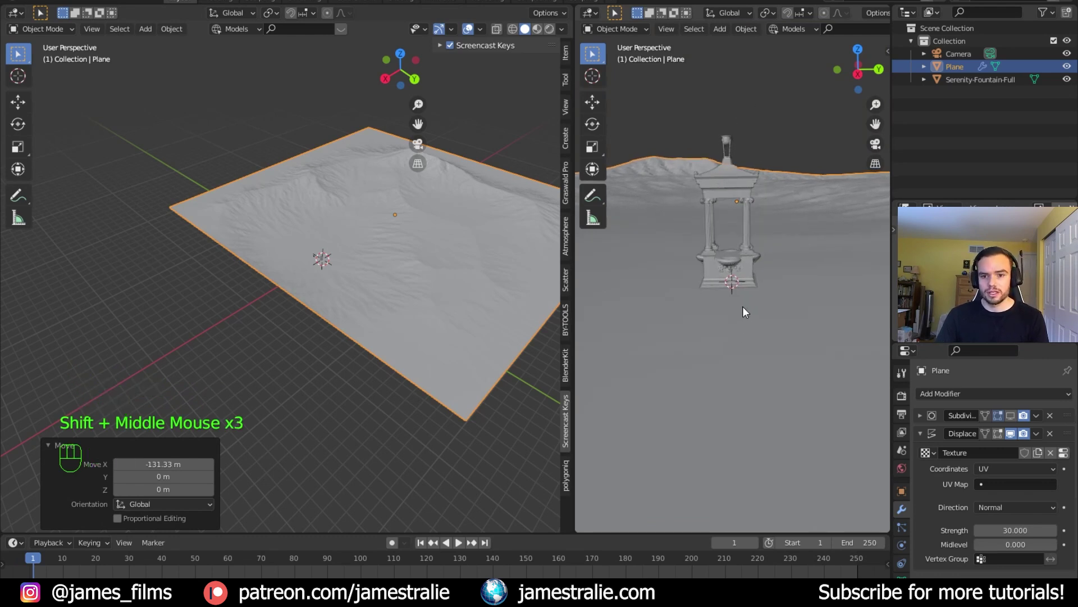
{"action": "scroll", "coordinate": [723, 324], "scroll_direction": "down", "scroll_amount": 3}
{"action": "scroll", "coordinate": [726, 325], "scroll_direction": "up", "scroll_amount": 3}
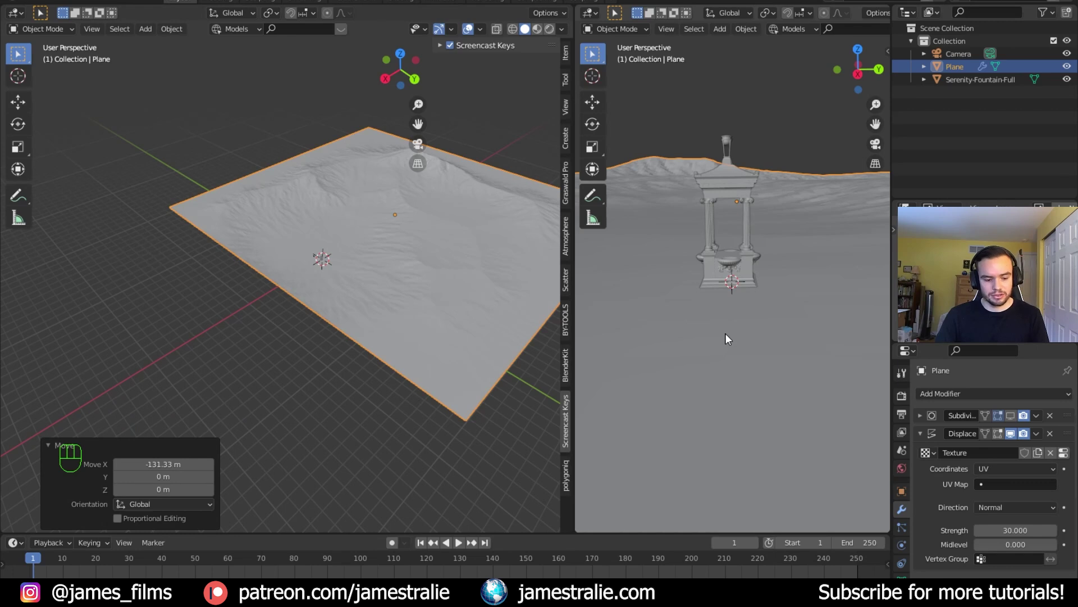
{"action": "key", "text": "ctrl+alt+KP_0"}
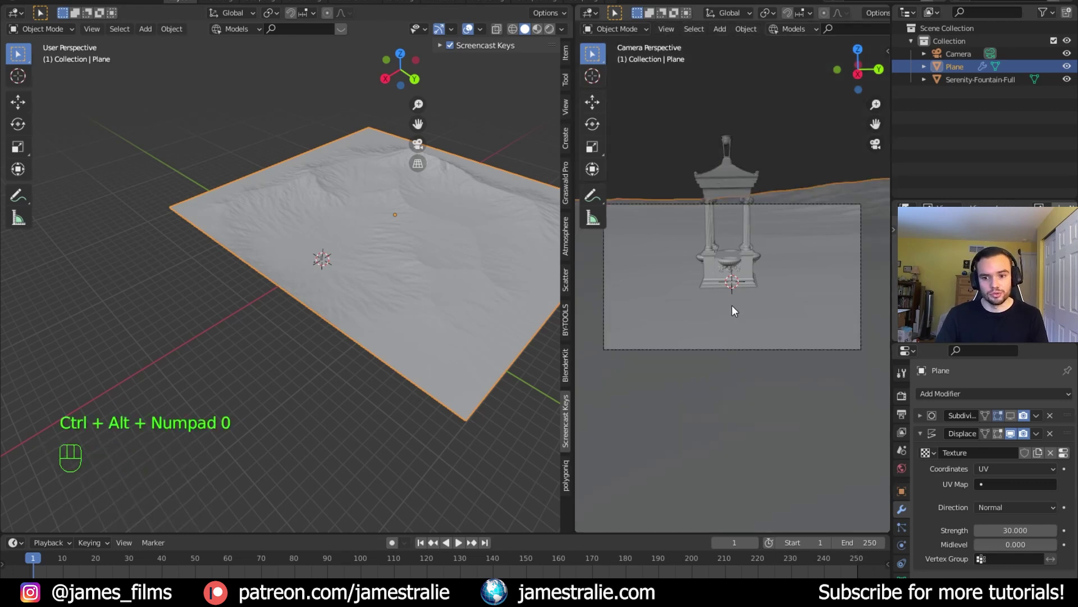
Set the render resolution to 1200 by 1500 px for a portrait frame.
{"action": "left_click", "coordinate": [902, 414]}
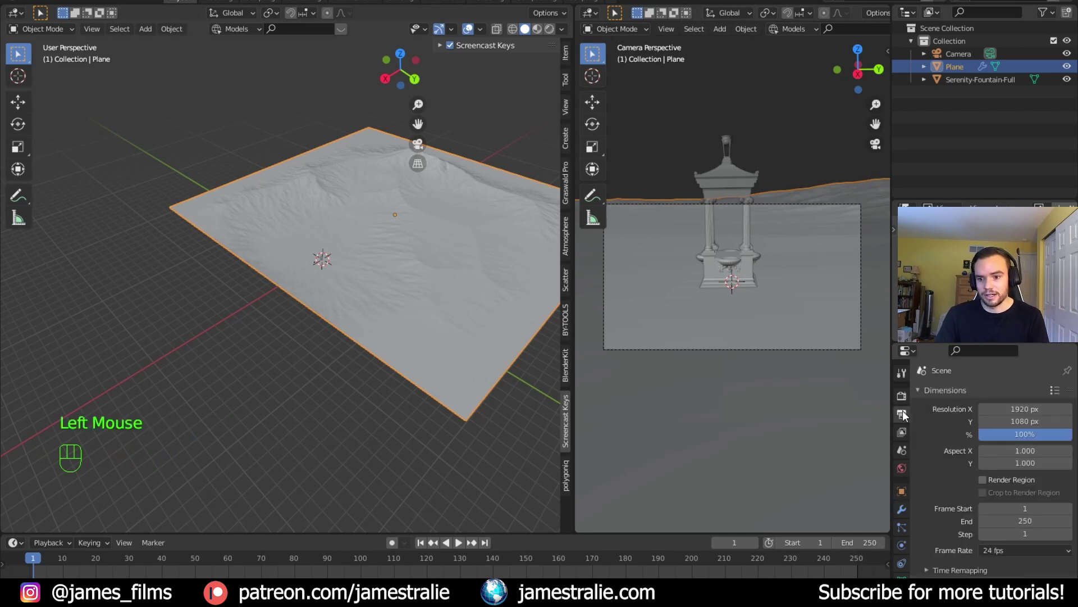
{"action": "double_click", "coordinate": [1028, 409]}
{"action": "type", "text": "1200"}
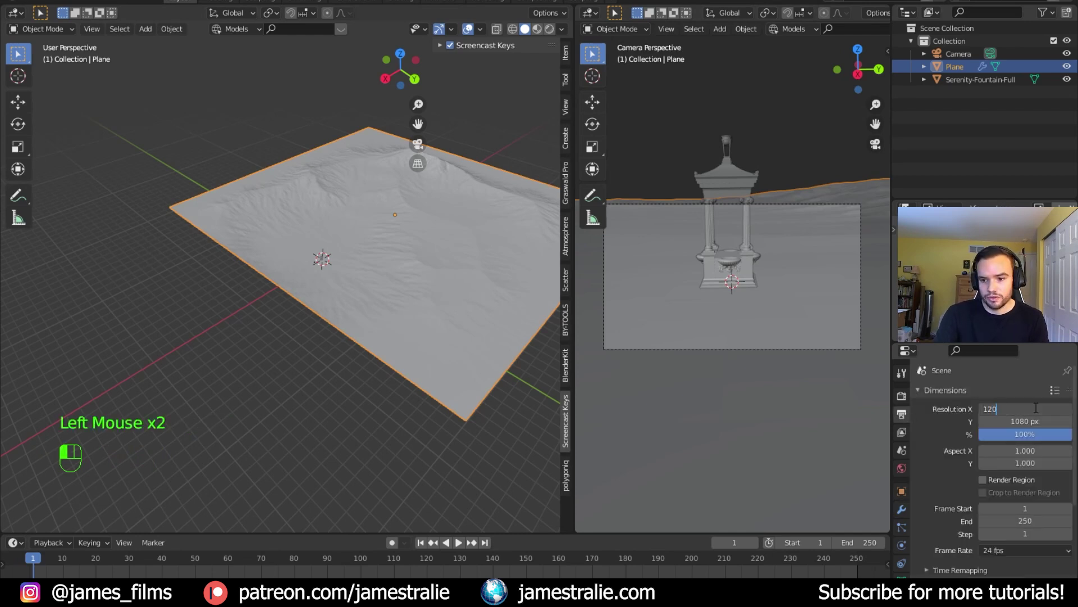
{"action": "key", "text": "Return"}
{"action": "left_click", "coordinate": [1033, 420]}
{"action": "type", "text": "1500"}
{"action": "left_click", "coordinate": [1029, 415]}
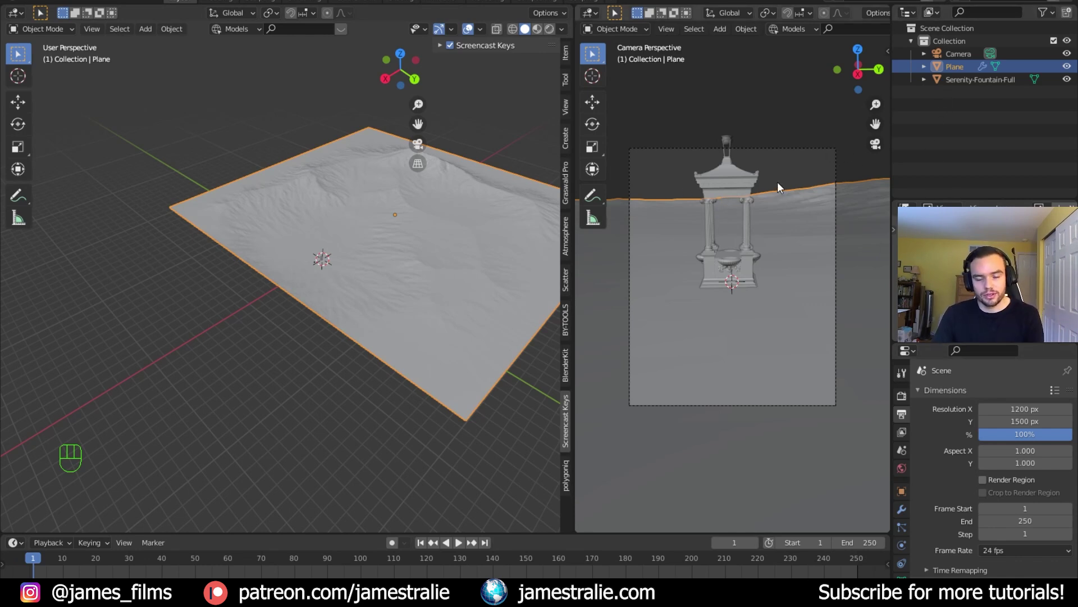
Set the camera's clip end distance to 99999 m.
{"action": "left_click", "coordinate": [956, 54]}
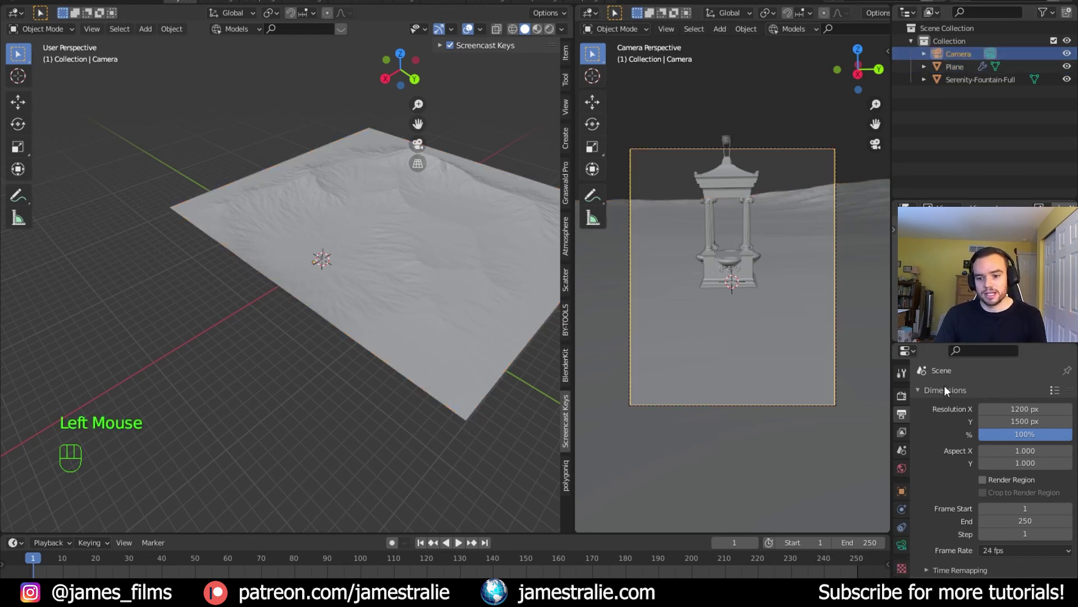
{"action": "left_click", "coordinate": [902, 545]}
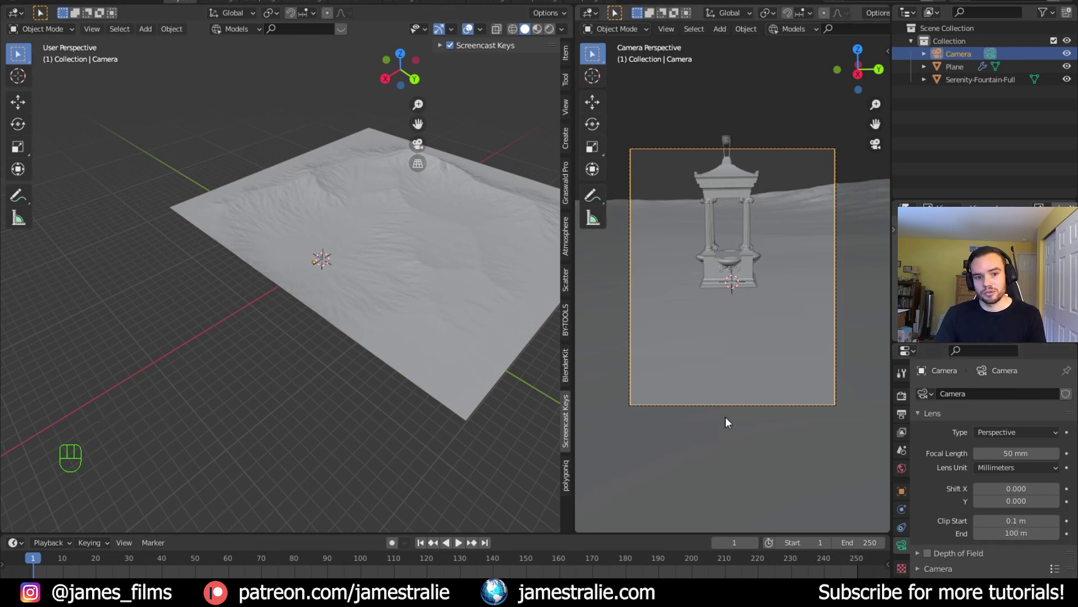
{"action": "middle_click_drag", "start_coordinate": [467, 271], "coordinate": [413, 288], "text": "shift"}
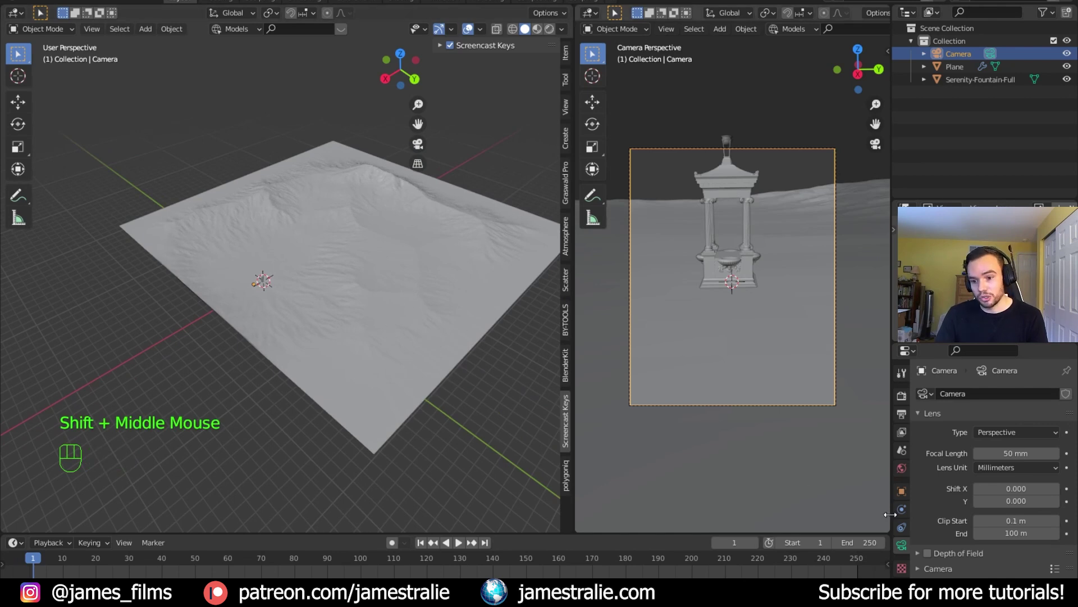
{"action": "left_click", "coordinate": [1000, 533]}
{"action": "type", "text": "99999"}
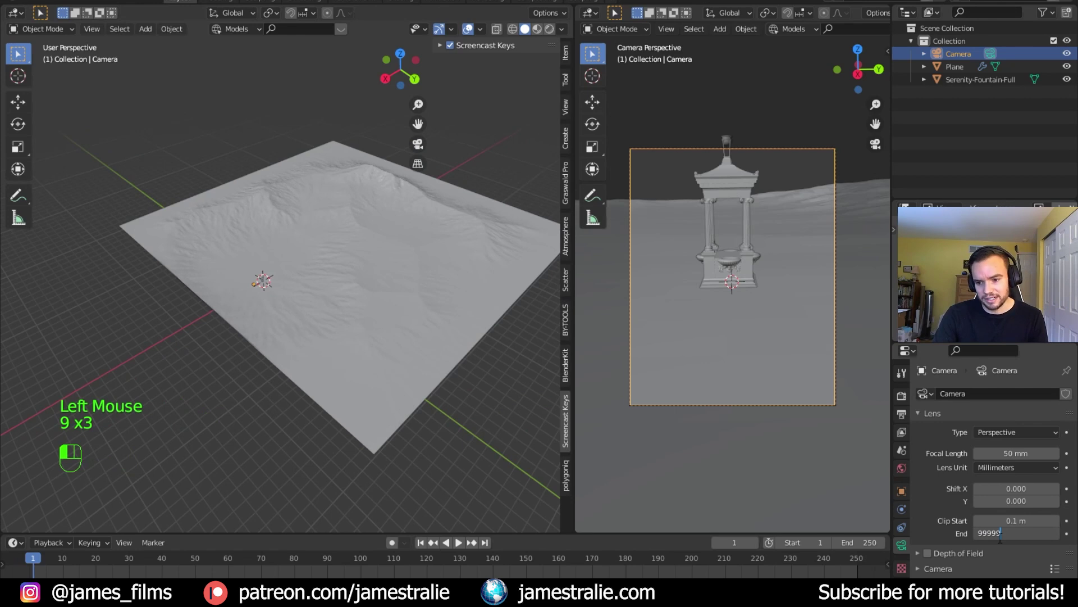
{"action": "key", "text": "Return"}
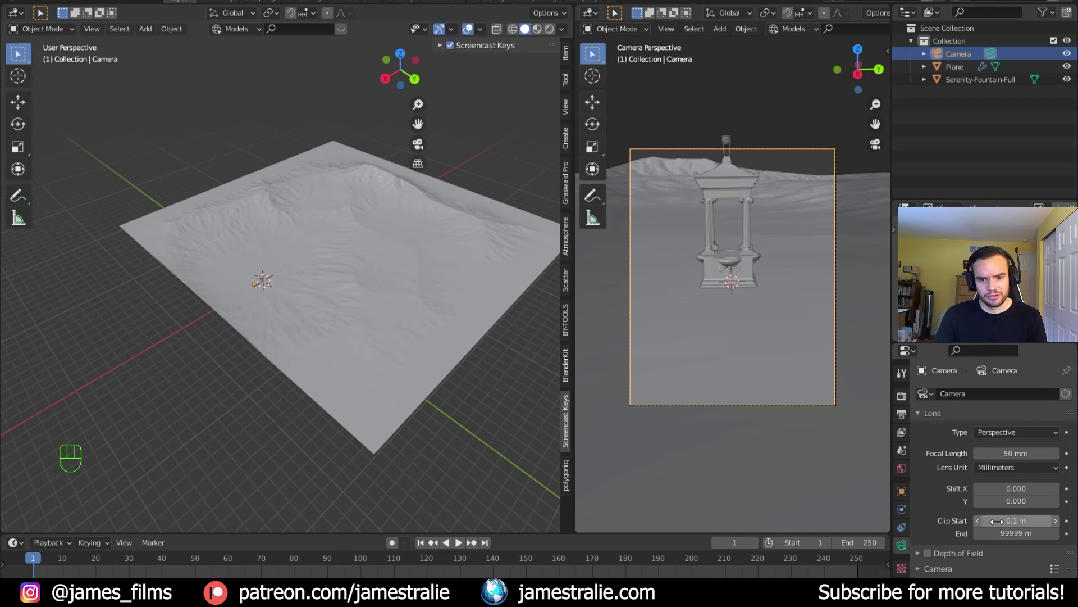
{"action": "scroll", "coordinate": [978, 527], "scroll_direction": "down", "scroll_amount": 2}
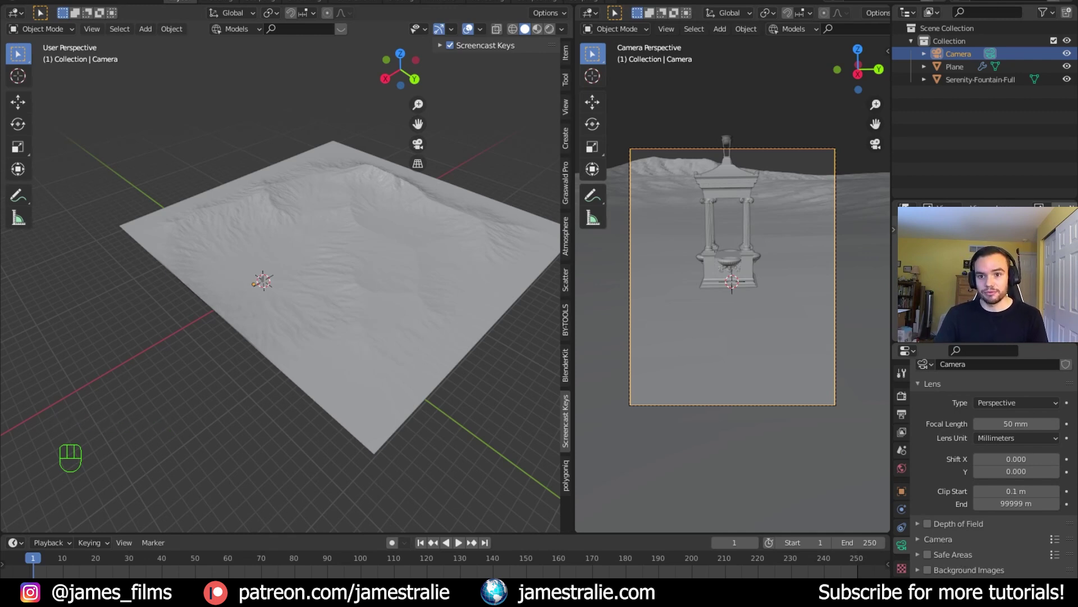
Turn on the Thirds and Center composition guides in the camera's viewport display settings.
{"action": "scroll", "coordinate": [776, 30], "scroll_direction": "down", "scroll_amount": 5}
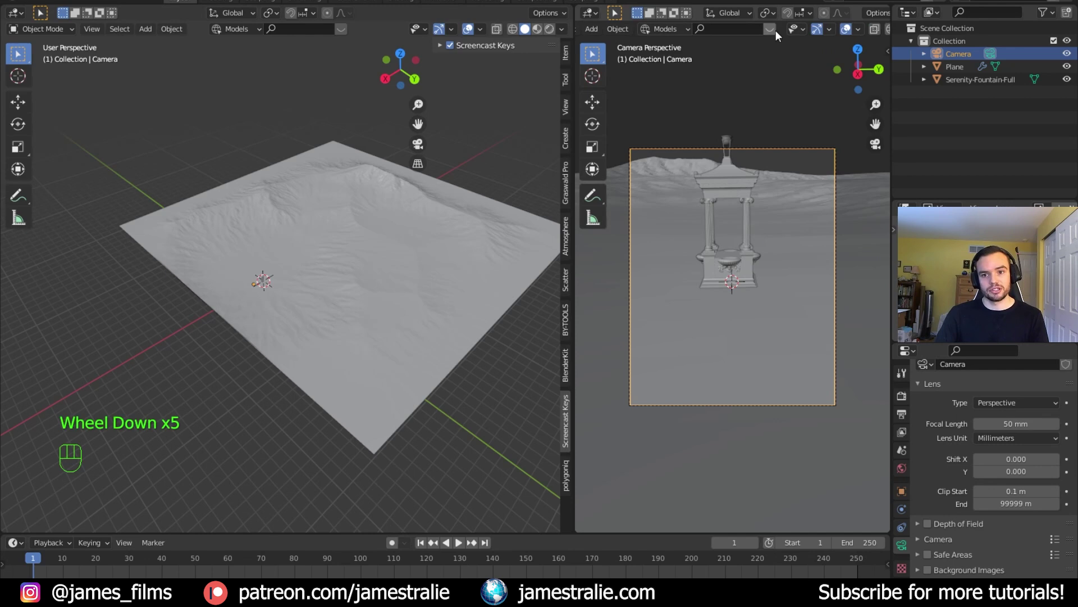
{"action": "left_click", "coordinate": [903, 547]}
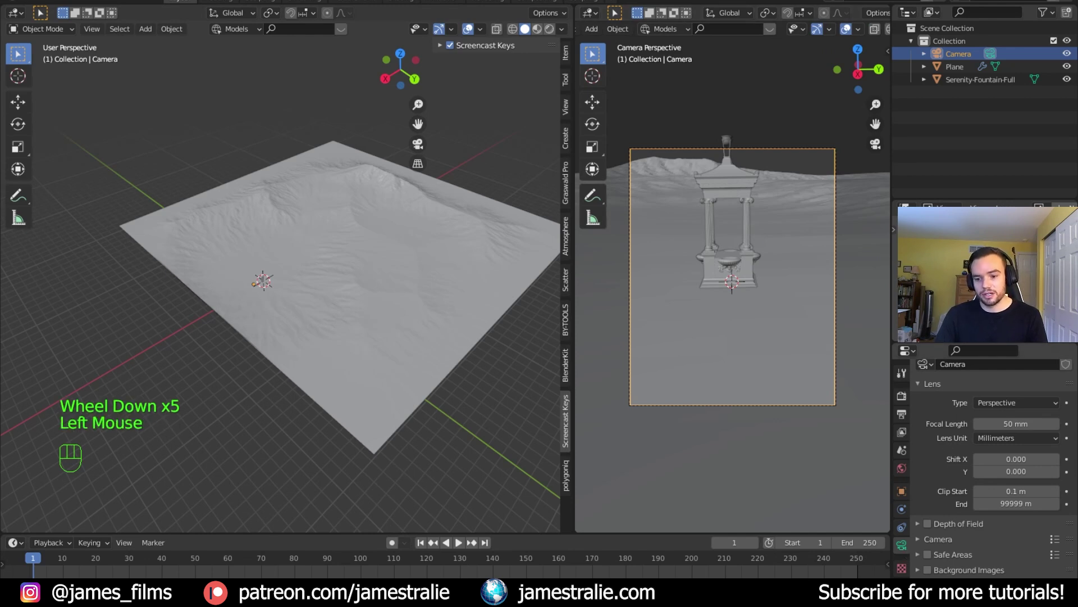
{"action": "left_click", "coordinate": [903, 546]}
{"action": "scroll", "coordinate": [944, 538], "scroll_direction": "down", "scroll_amount": 5}
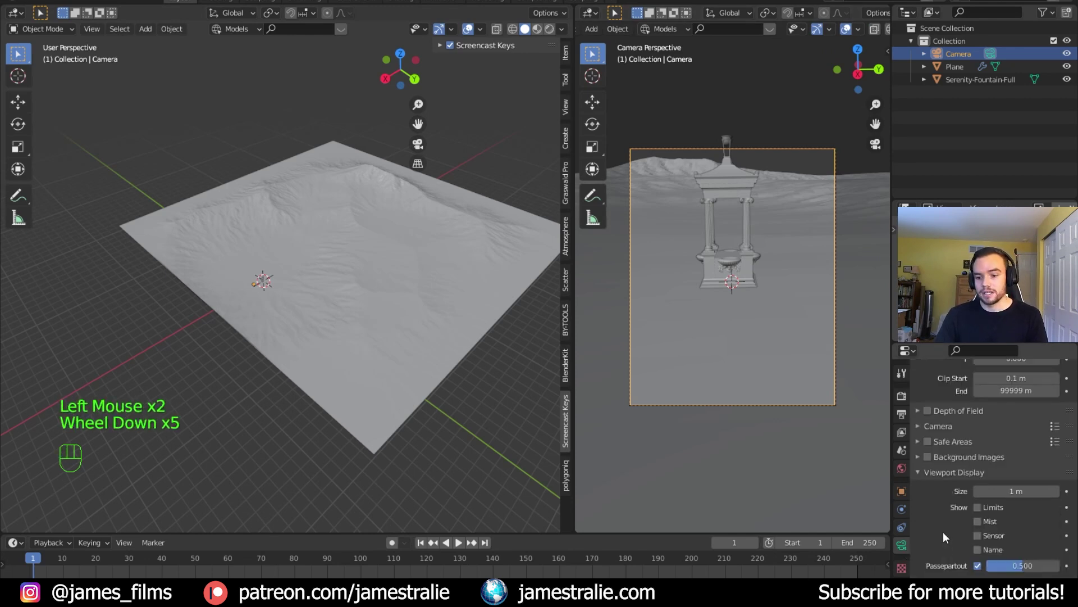
{"action": "left_click", "coordinate": [953, 533]}
{"action": "scroll", "coordinate": [952, 534], "scroll_direction": "down", "scroll_amount": 8}
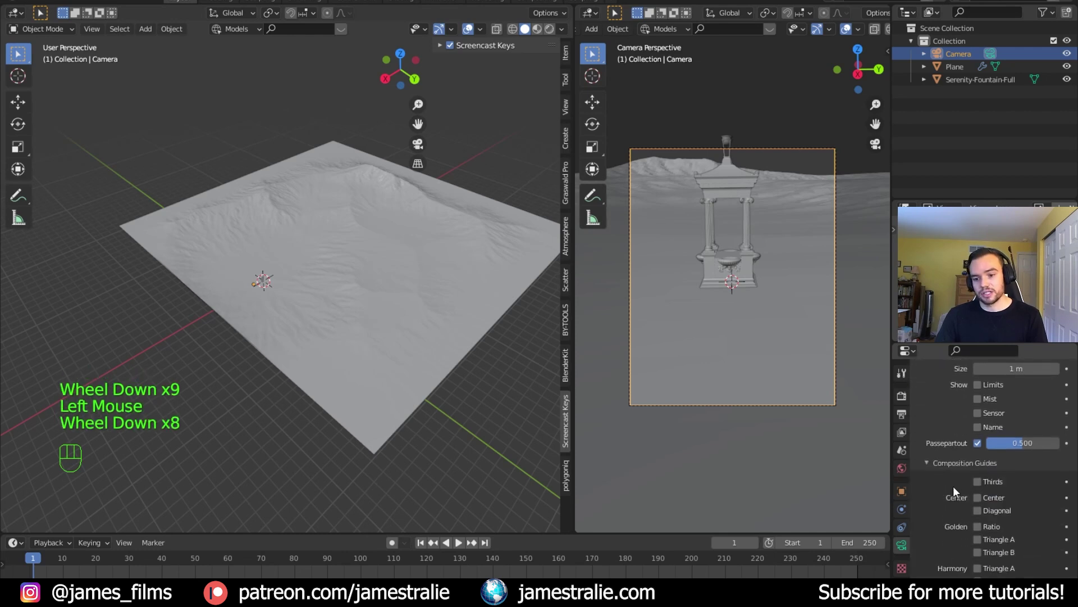
{"action": "left_click", "coordinate": [977, 482]}
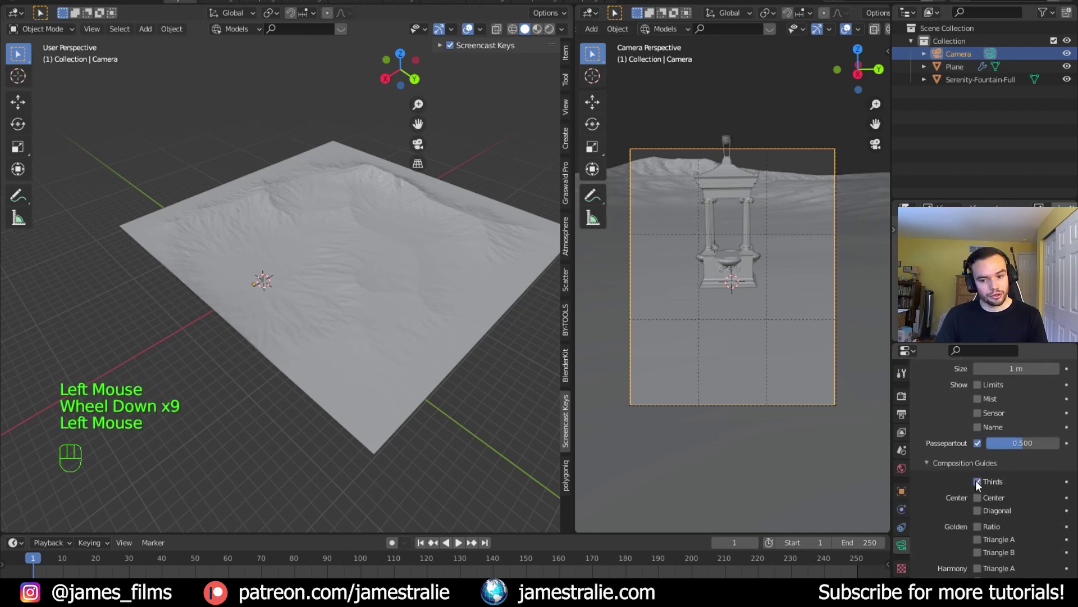
{"action": "left_click", "coordinate": [977, 496]}
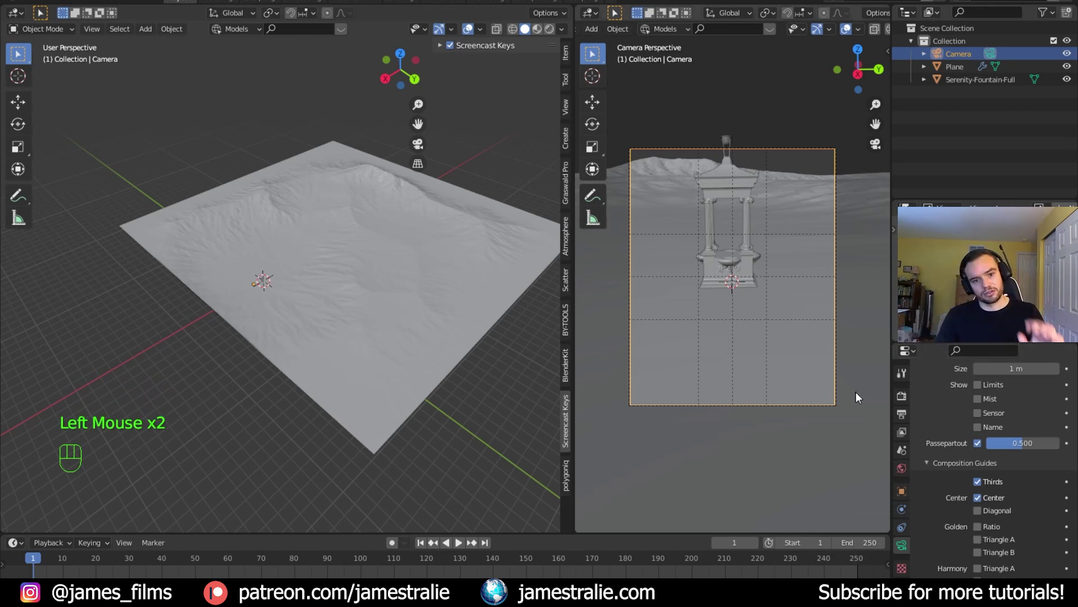
Set the camera's Y rotation to 0° so the view is level.
{"action": "left_click", "coordinate": [965, 58]}
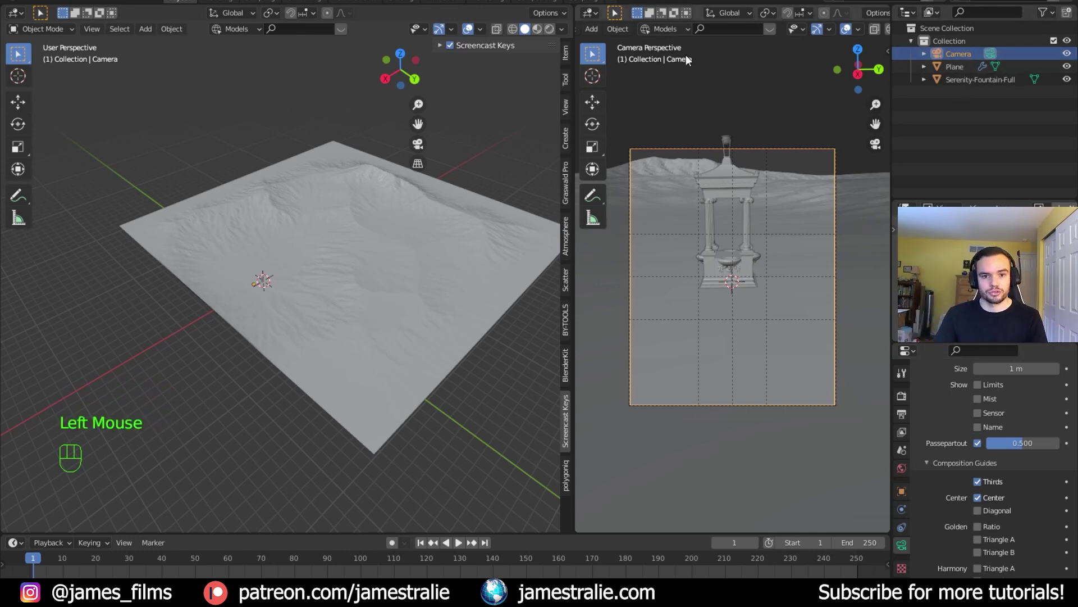
{"action": "left_click", "coordinate": [564, 50]}
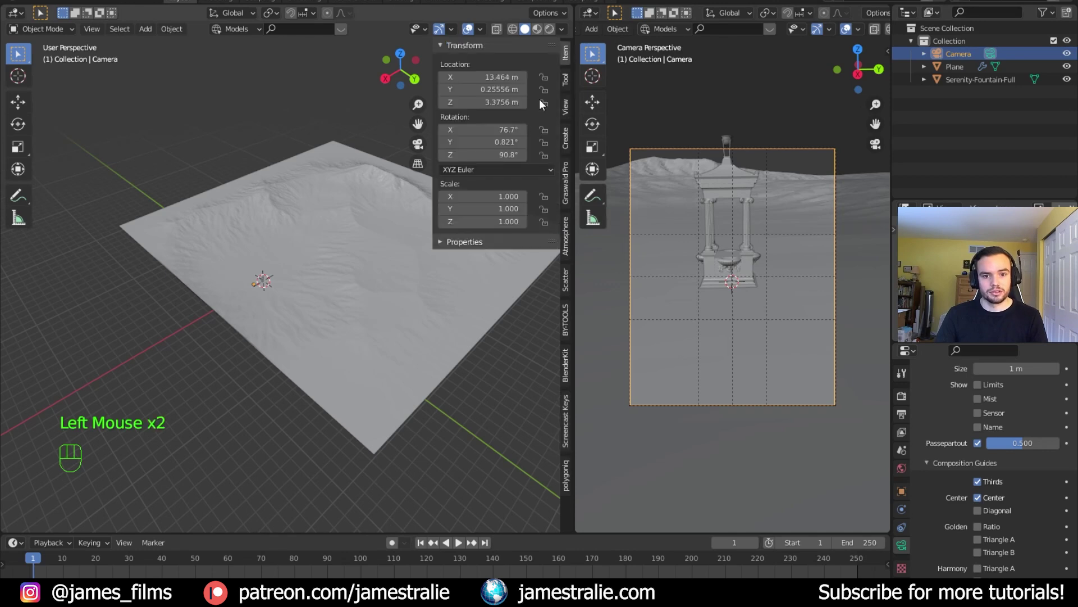
{"action": "left_click", "coordinate": [496, 142]}
{"action": "type", "text": "0"}
{"action": "key", "text": "Return"}
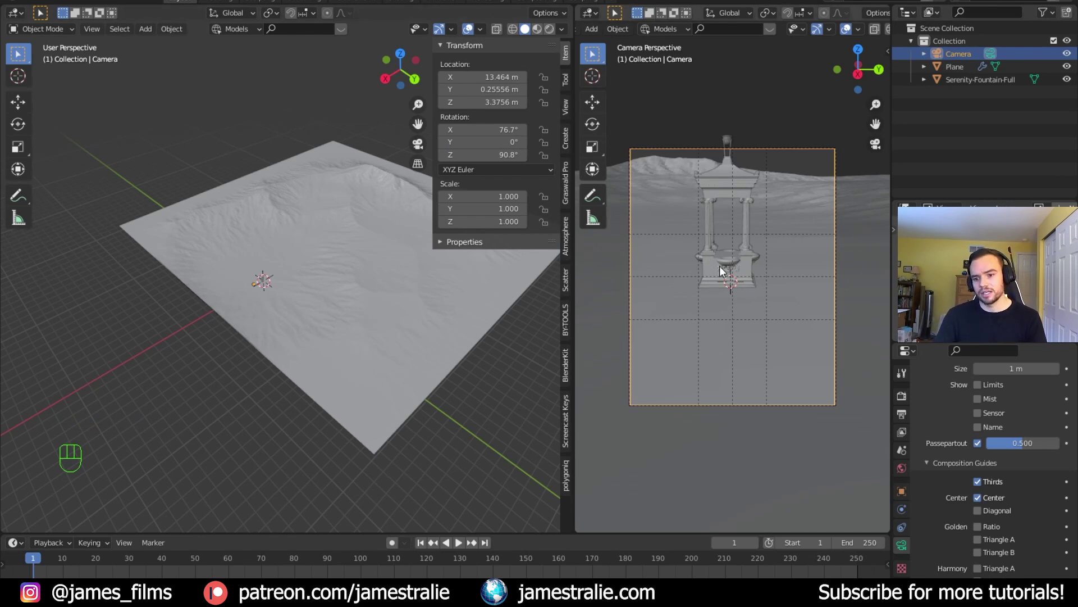
Set the camera's focal length to 35 mm.
{"action": "scroll", "coordinate": [949, 416], "scroll_direction": "up", "scroll_amount": 6}
{"action": "scroll", "coordinate": [955, 422], "scroll_direction": "up", "scroll_amount": 5}
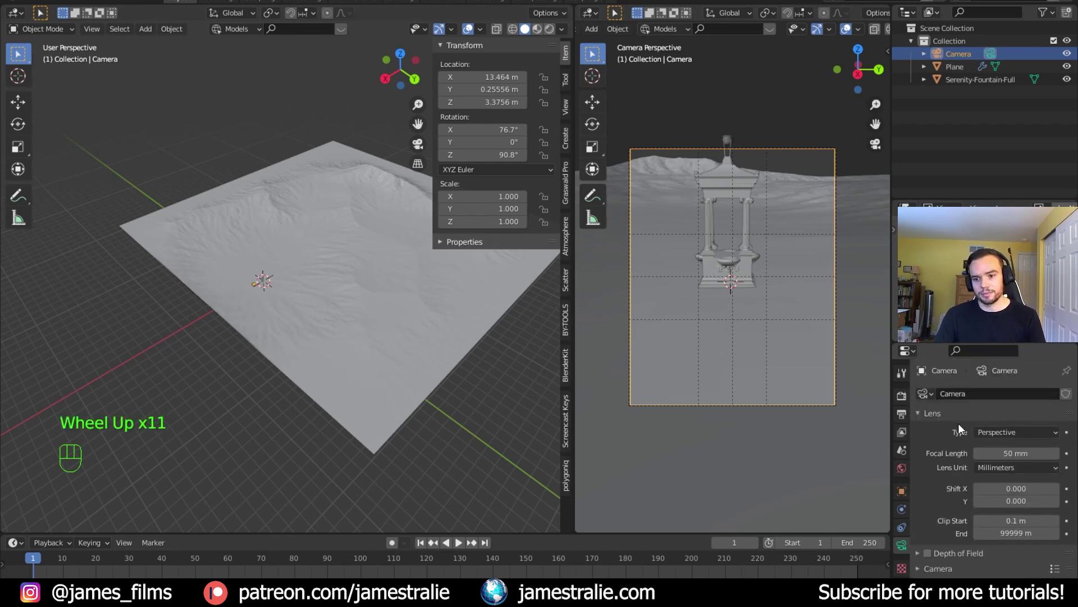
{"action": "left_click", "coordinate": [1002, 453]}
{"action": "key", "text": "Return"}
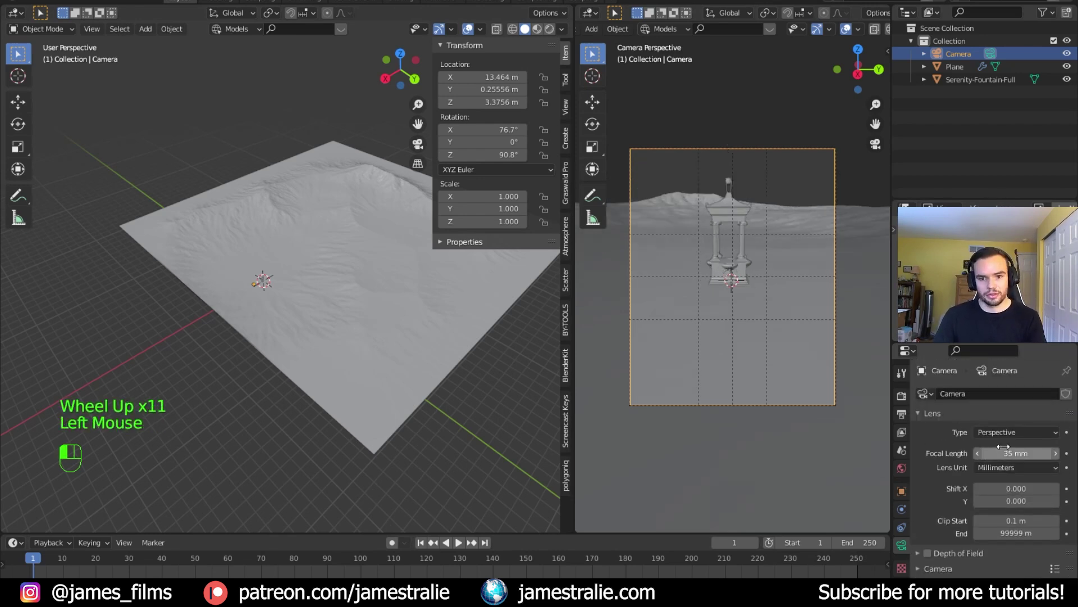
Move the camera down about 0.82 m, shifting it about 0.35 m along X and -0.18 m along Y.
{"action": "middle_click_drag", "start_coordinate": [371, 359], "coordinate": [409, 351]}
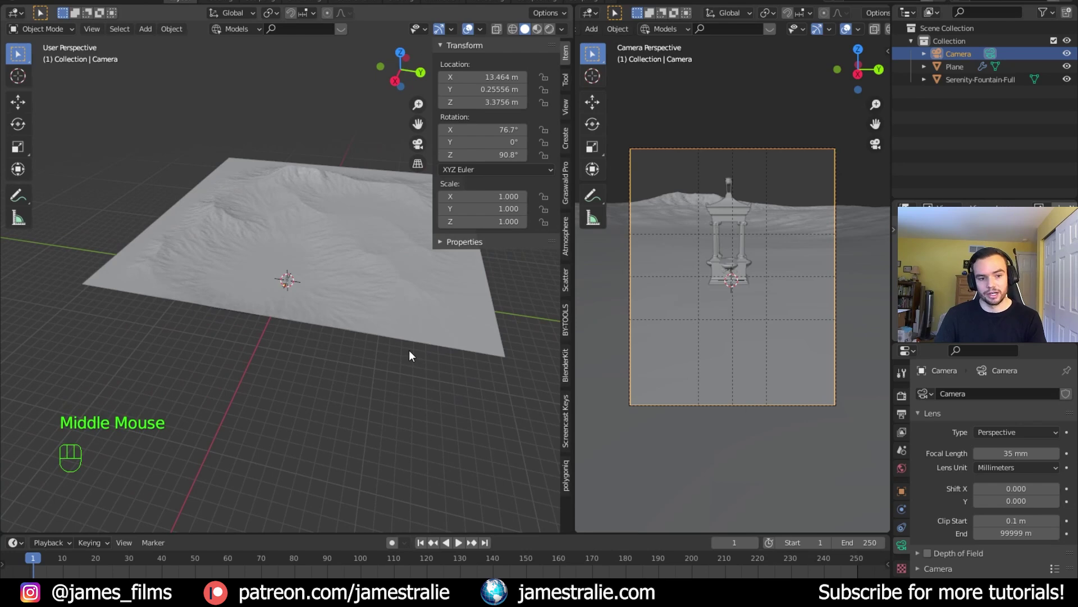
{"action": "scroll", "coordinate": [337, 351], "scroll_direction": "up", "scroll_amount": 3}
{"action": "middle_click_drag", "start_coordinate": [332, 353], "coordinate": [363, 329]}
{"action": "scroll", "coordinate": [371, 328], "scroll_direction": "up", "scroll_amount": 4}
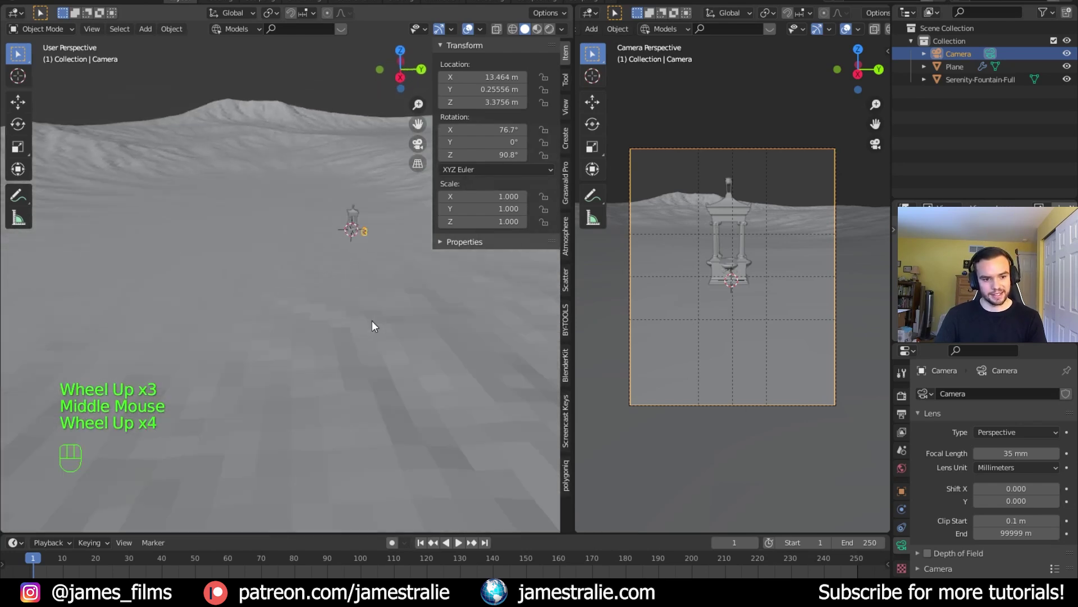
{"action": "middle_click_drag", "start_coordinate": [357, 270], "coordinate": [329, 318], "text": "shift"}
{"action": "scroll", "coordinate": [322, 330], "scroll_direction": "up", "scroll_amount": 3}
{"action": "key", "text": "g"}
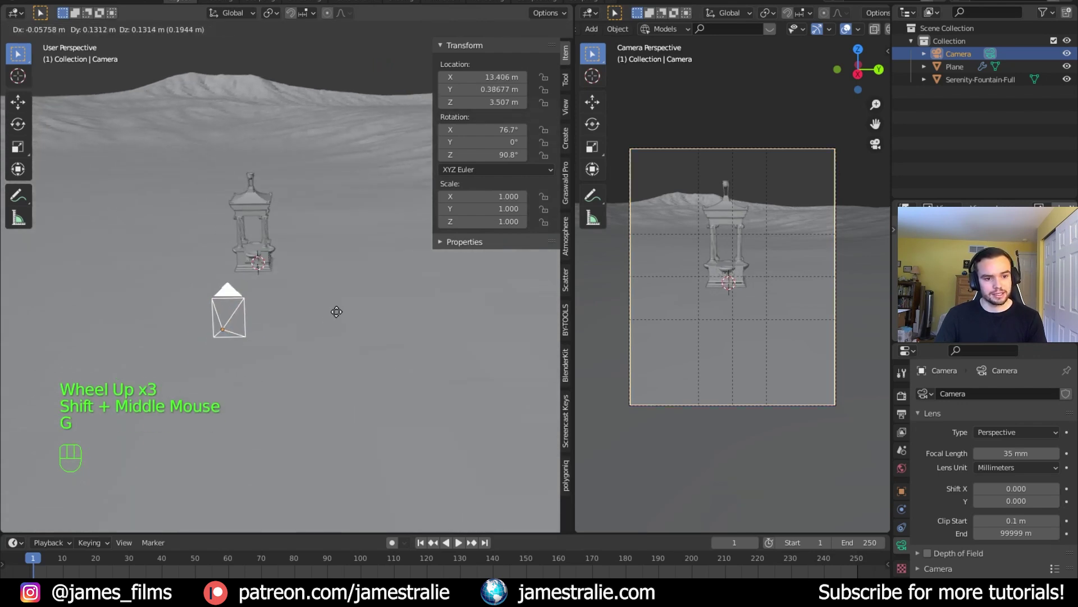
{"action": "left_click", "coordinate": [322, 359]}
Set the camera's X rotation to 88°.
{"action": "left_click", "coordinate": [497, 130]}
{"action": "type", "text": "88"}
{"action": "key", "text": "Return"}
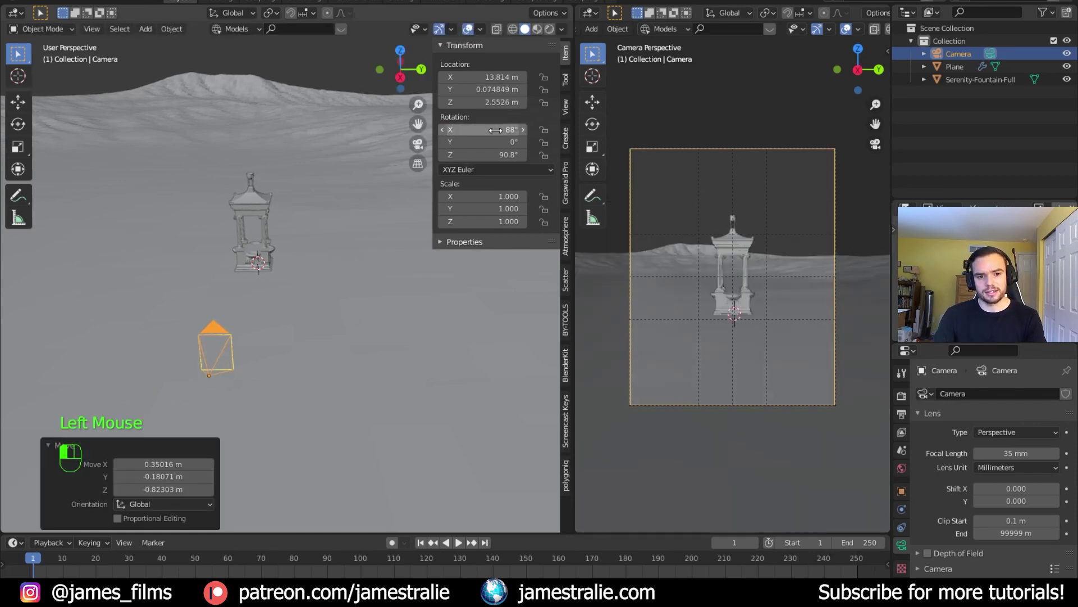
{"action": "mouse_move", "coordinate": [351, 318]}
{"action": "middle_mouse_down", "text": "shift"}
{"action": "mouse_move", "coordinate": [356, 298]}
{"action": "mouse_move", "coordinate": [344, 310]}
{"action": "middle_mouse_up", "text": "shift"}
{"action": "key", "text": "g"}
{"action": "key", "text": "shift+z"}
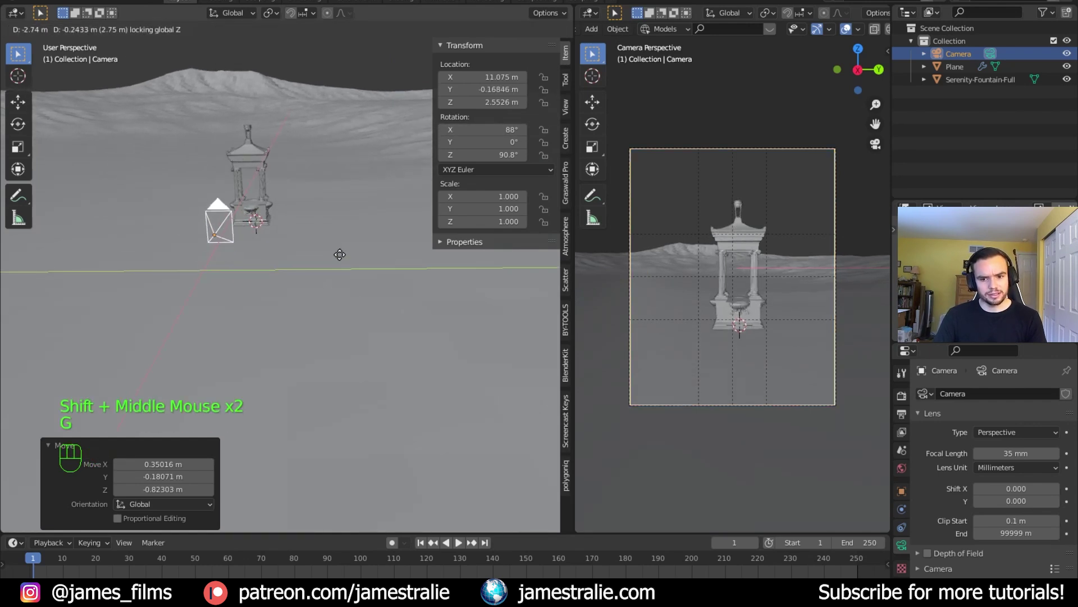
{"action": "left_click", "coordinate": [352, 344]}
Move the camera back horizontally from the fountain by about 21.6 m along X and 2.9 m along Y, keeping its height.
{"action": "scroll", "coordinate": [354, 331], "scroll_direction": "down", "scroll_amount": 4}
{"action": "middle_click_drag", "start_coordinate": [355, 317], "coordinate": [353, 286]}
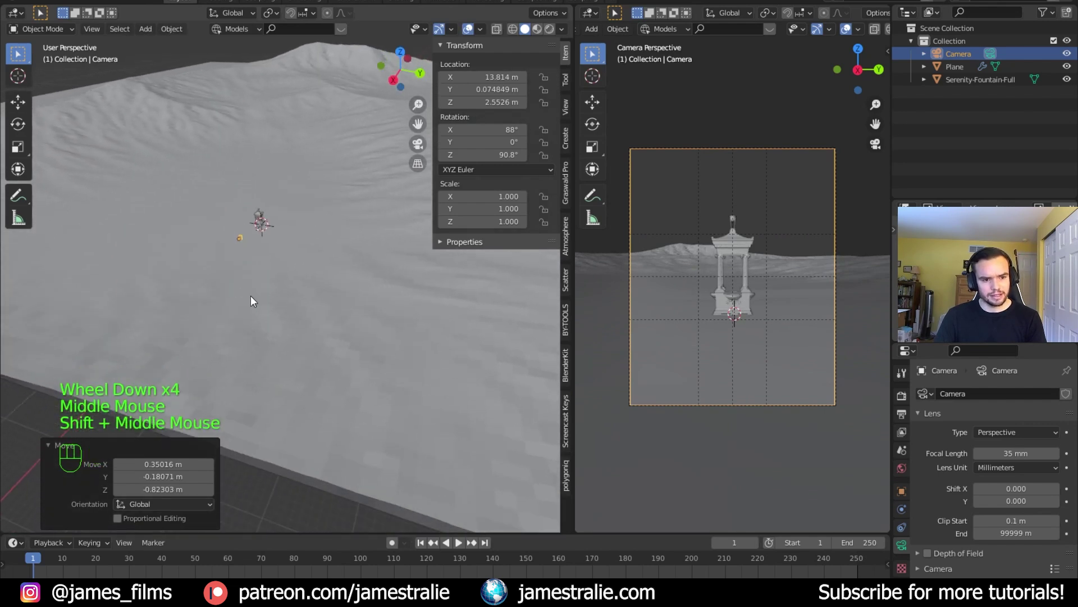
{"action": "key", "text": "g"}
{"action": "key", "text": "shift+z"}
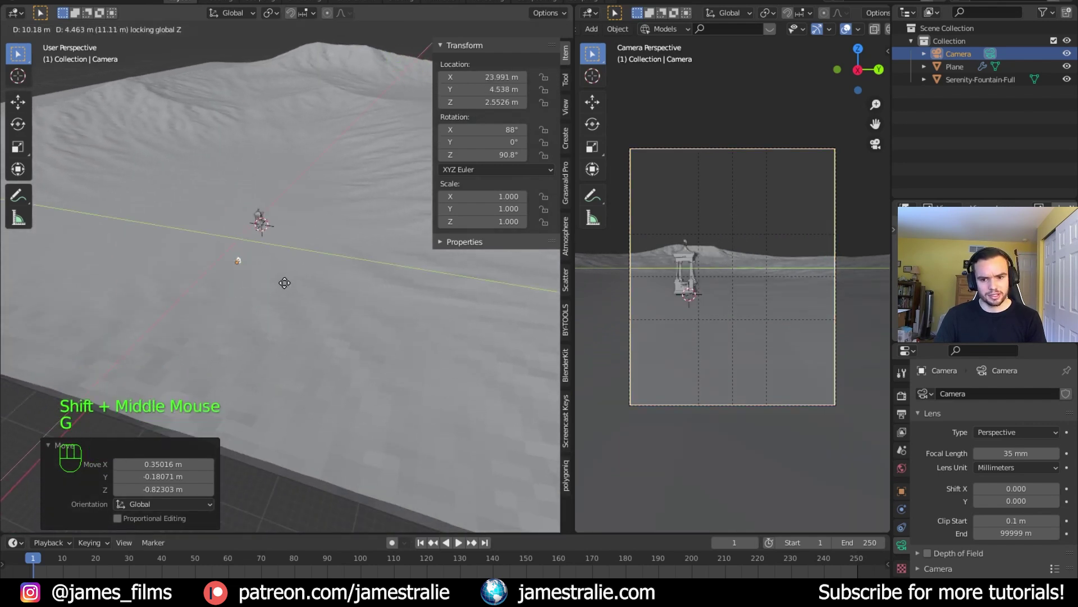
{"action": "left_click", "coordinate": [254, 306]}
Turn the camera to a Z rotation of about 99.4° and shift it horizontally about 1.6 m along Y.
{"action": "key", "text": "r"}
{"action": "key", "text": "shift+z"}
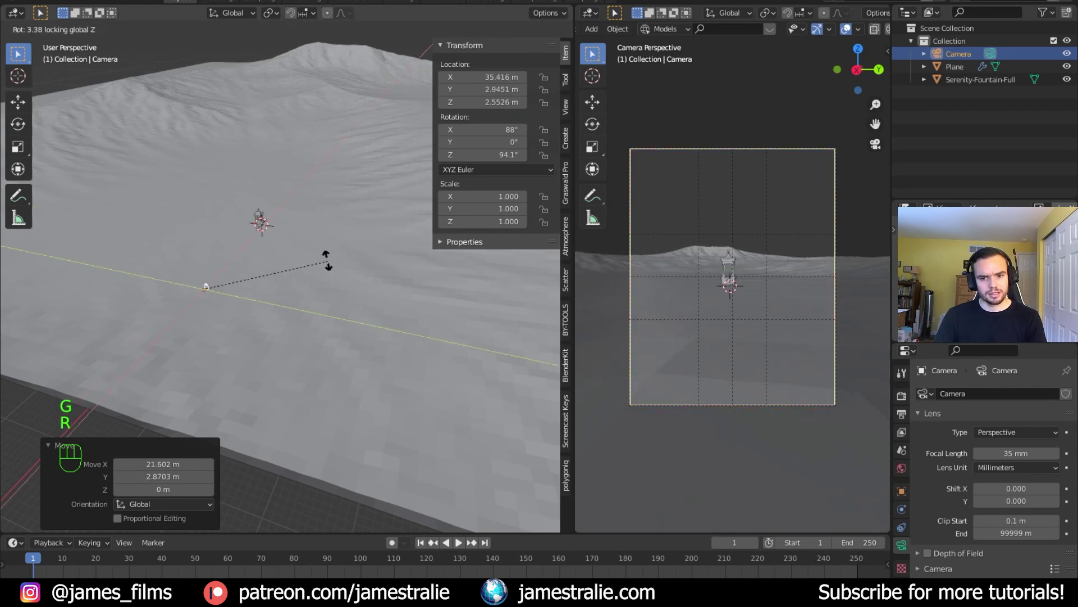
{"action": "key", "text": "g"}
{"action": "key", "text": "shift+z"}
{"action": "left_click", "coordinate": [316, 257]}
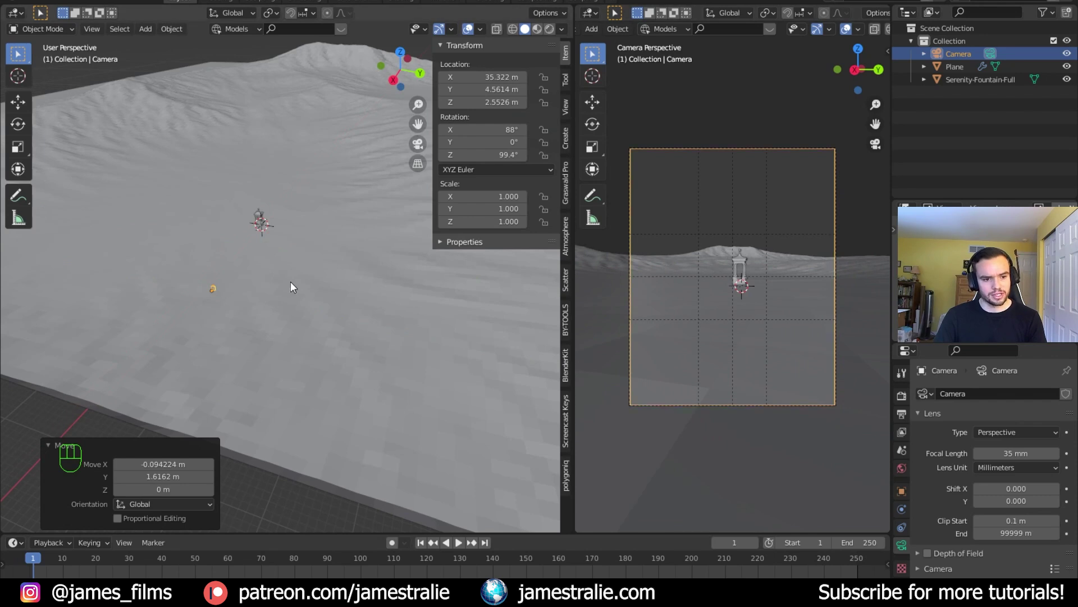
Reposition the camera horizontally to about X 40.6 m, Y 8.1 m and turn it to about 102° around Z, centring the fountain in frame.
{"action": "key", "text": "g"}
{"action": "key", "text": "shift+z"}
{"action": "left_click", "coordinate": [292, 303]}
{"action": "key", "text": "r"}
{"action": "key", "text": "z"}
{"action": "left_click", "coordinate": [355, 277]}
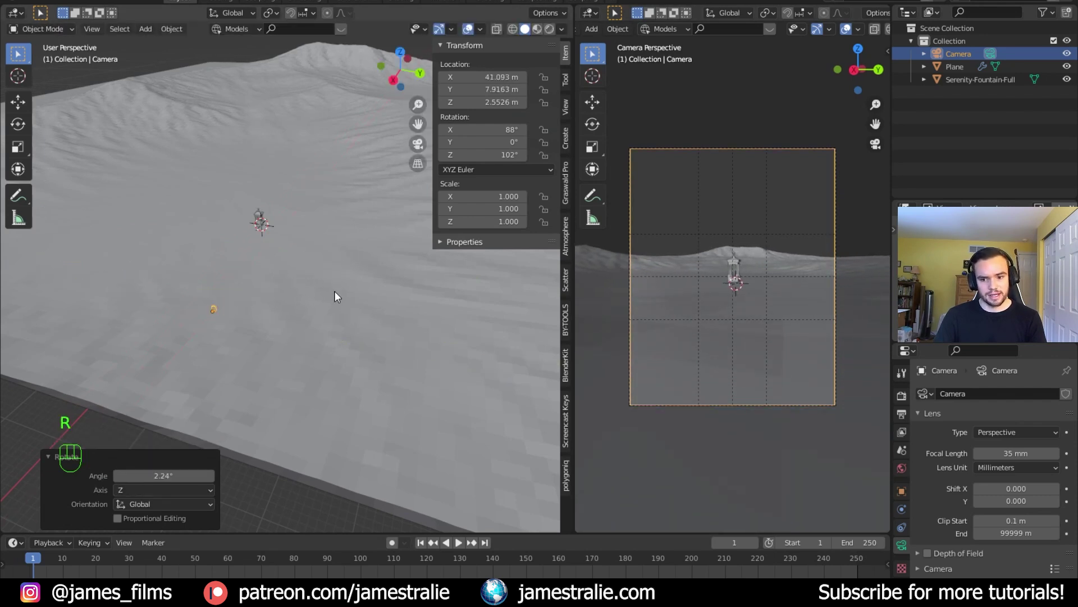
{"action": "key", "text": "g"}
{"action": "key", "text": "shift+z"}
{"action": "left_click", "coordinate": [336, 292]}
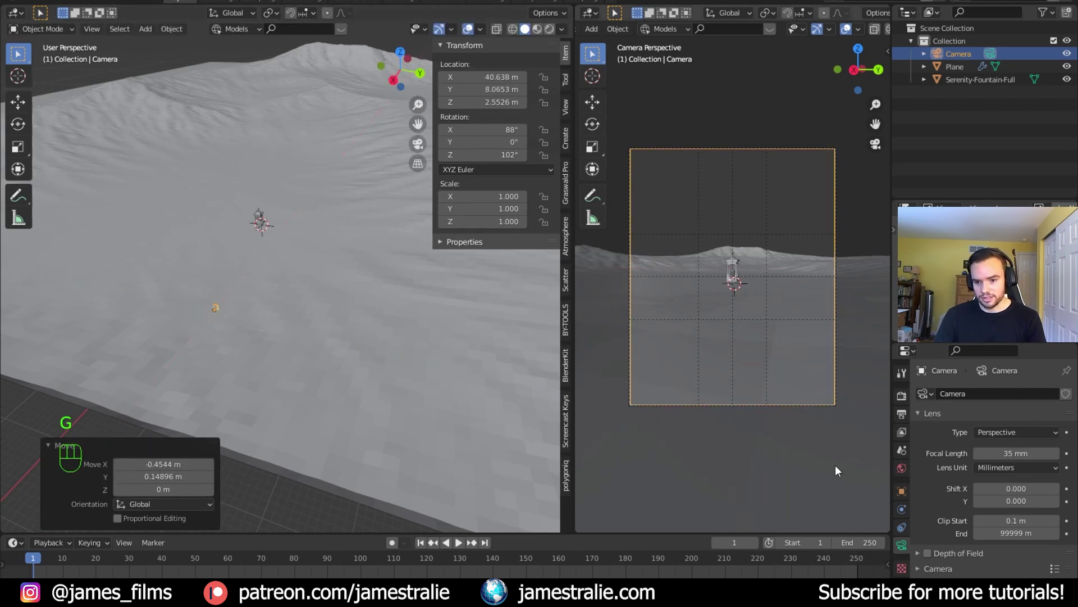
Move the fountain horizontally toward the camera to about X 30.2 m, Y 5.8 m and raise it about 0.84 m.
{"action": "left_click", "coordinate": [259, 212]}
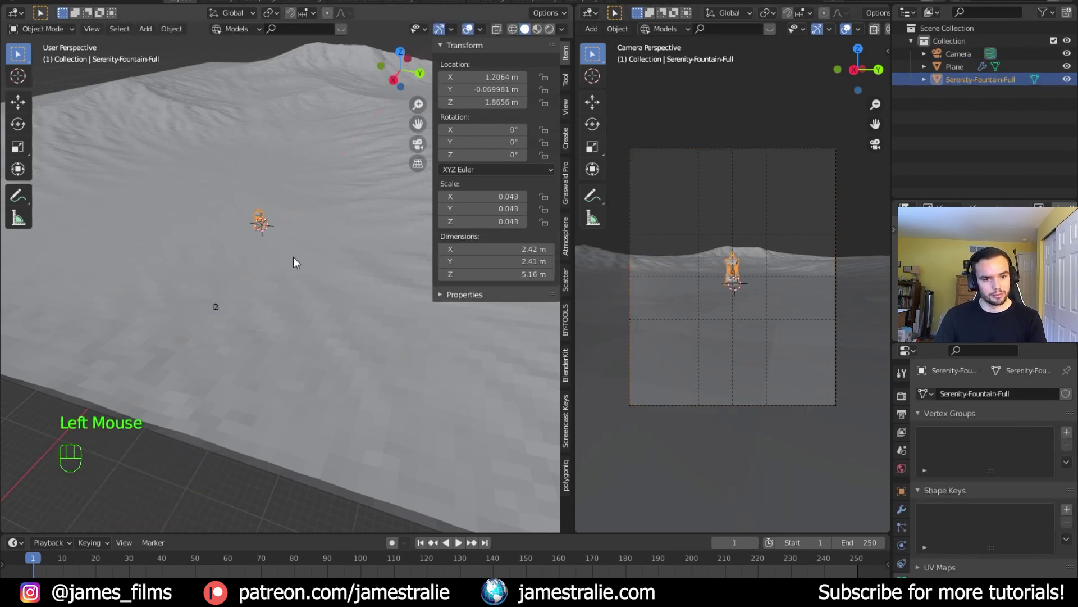
{"action": "key", "text": "g"}
{"action": "key", "text": "shift+z"}
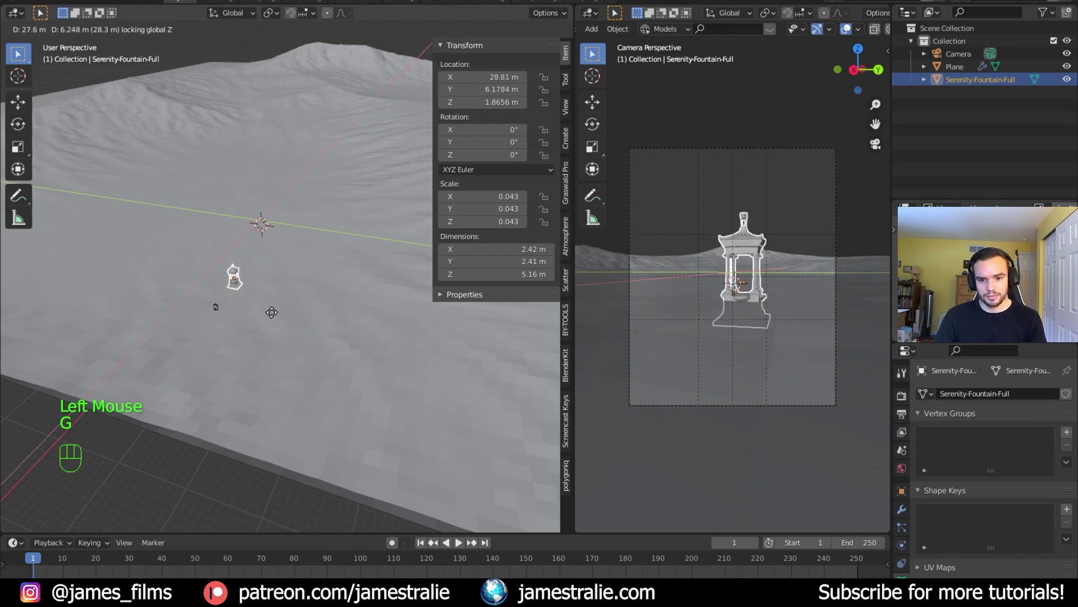
{"action": "left_click", "coordinate": [267, 314]}
{"action": "key", "text": "g"}
{"action": "key", "text": "z"}
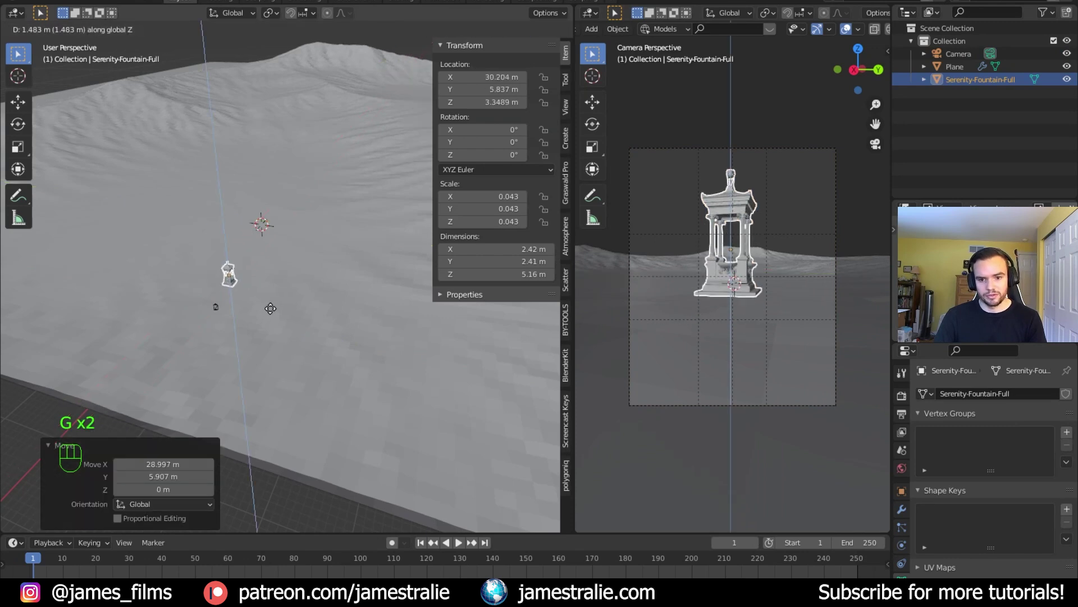
{"action": "left_click", "coordinate": [271, 311]}
Scale the fountain up by about 1.3 and raise it about 0.16 m.
{"action": "key", "text": "s"}
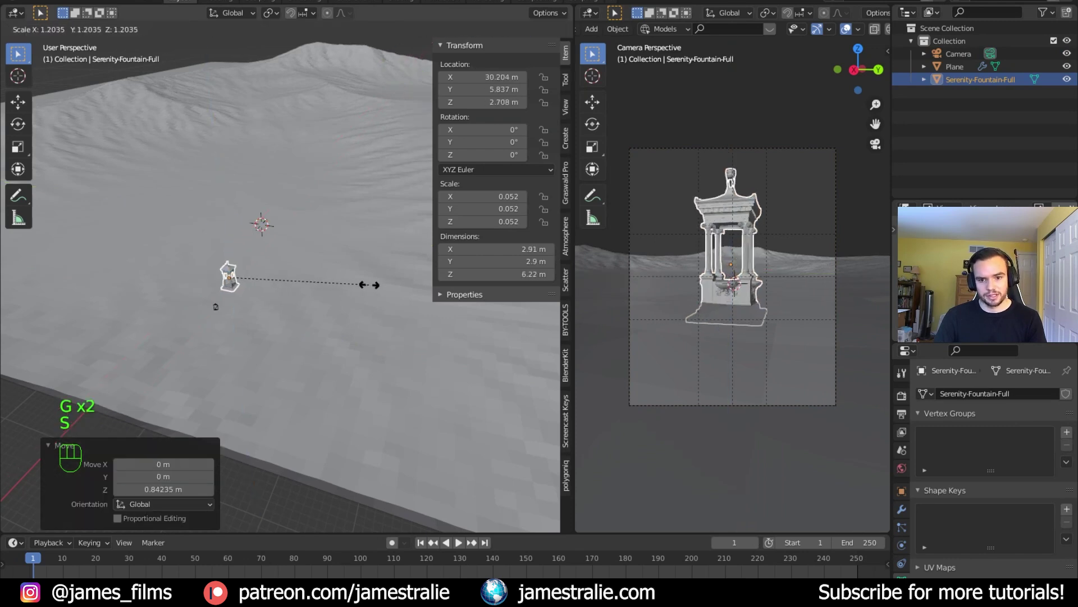
{"action": "key", "text": "Escape"}
{"action": "key", "text": "g"}
{"action": "key", "text": "z"}
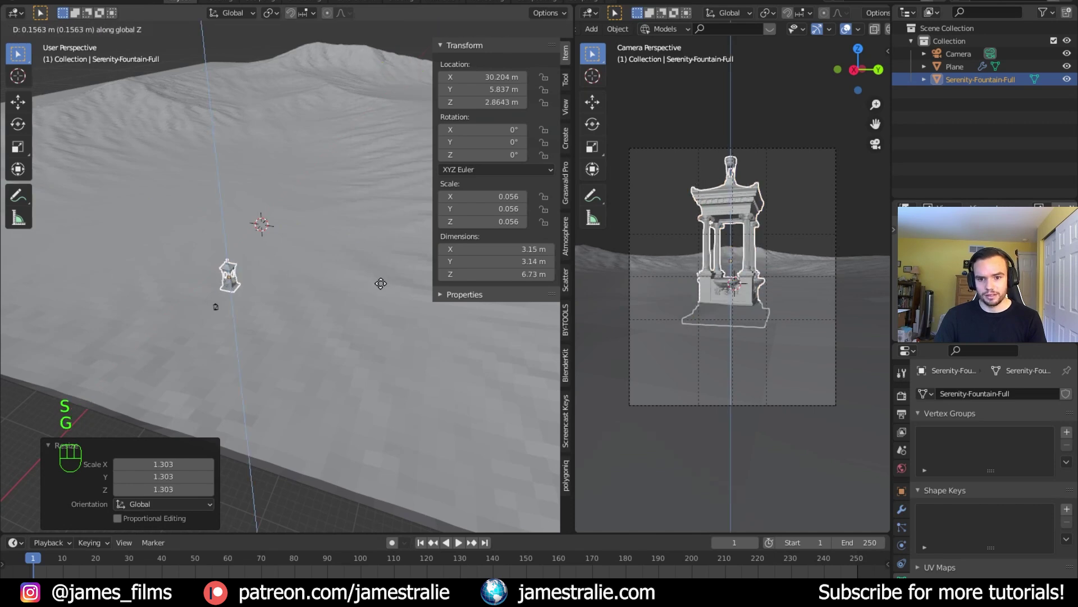
{"action": "left_click", "coordinate": [364, 290]}
Raise the camera about 0.93 m along Z.
{"action": "left_click", "coordinate": [217, 305]}
{"action": "key", "text": "g"}
{"action": "key", "text": "z"}
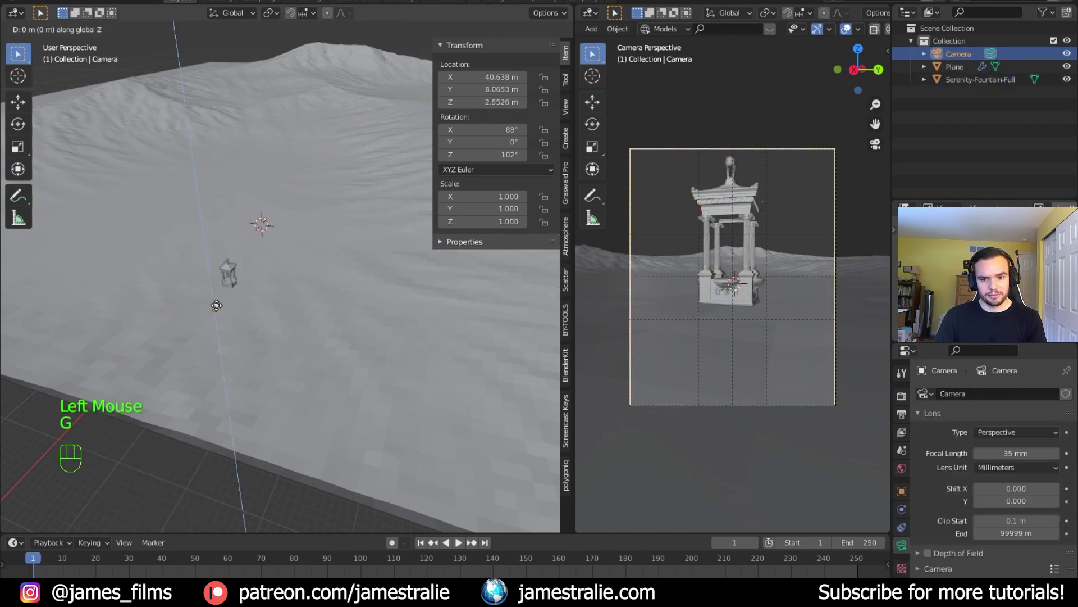
{"action": "left_click", "coordinate": [219, 301]}
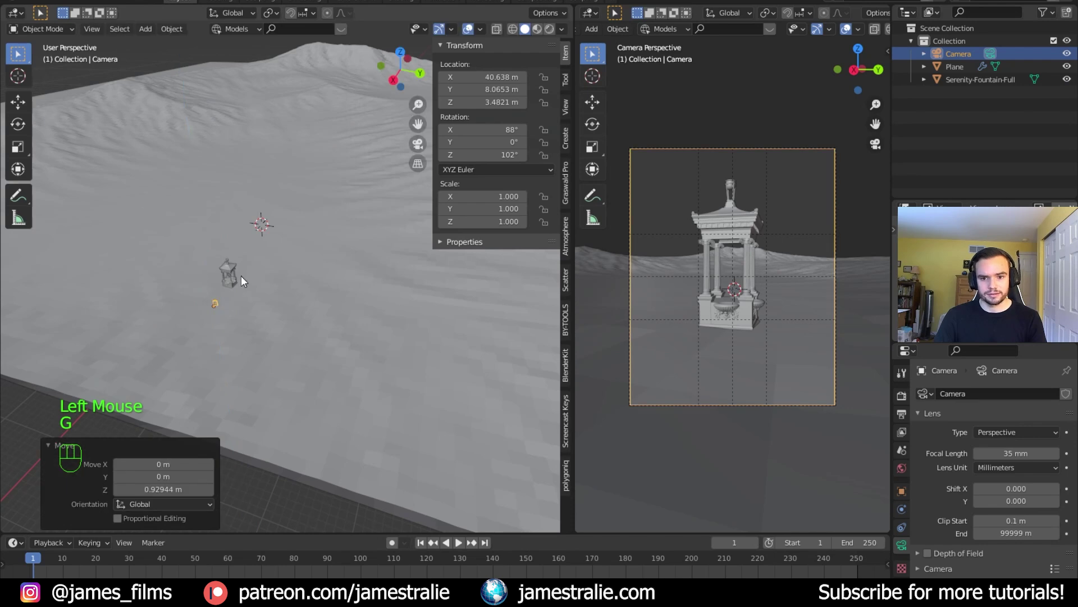
Shift the fountain horizontally to about X 30.16 m, Y 5.96 m to centre it in the camera frame, and raise it.
{"action": "left_click", "coordinate": [231, 266]}
{"action": "key", "text": "g"}
{"action": "key", "text": "shift+z"}
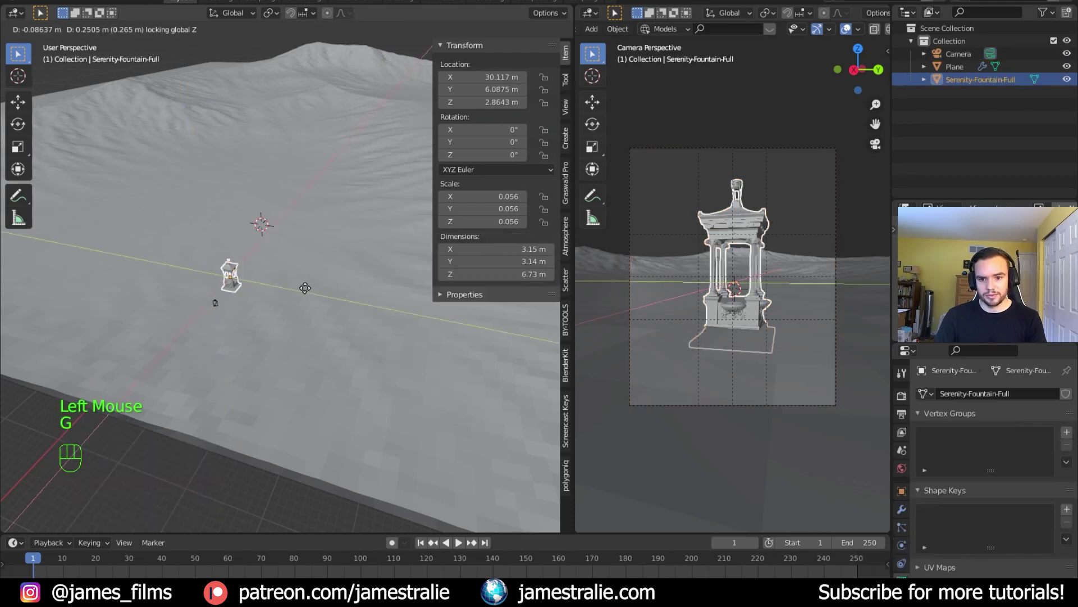
{"action": "left_click", "coordinate": [307, 292]}
{"action": "key", "text": "g"}
{"action": "key", "text": "z"}
{"action": "left_click", "coordinate": [305, 284]}
Scale the fountain down by about 0.908 and lower it about 0.62 m so its base meets the sand.
{"action": "key", "text": "s"}
{"action": "left_click", "coordinate": [335, 281]}
{"action": "key", "text": "g"}
{"action": "key", "text": "z"}
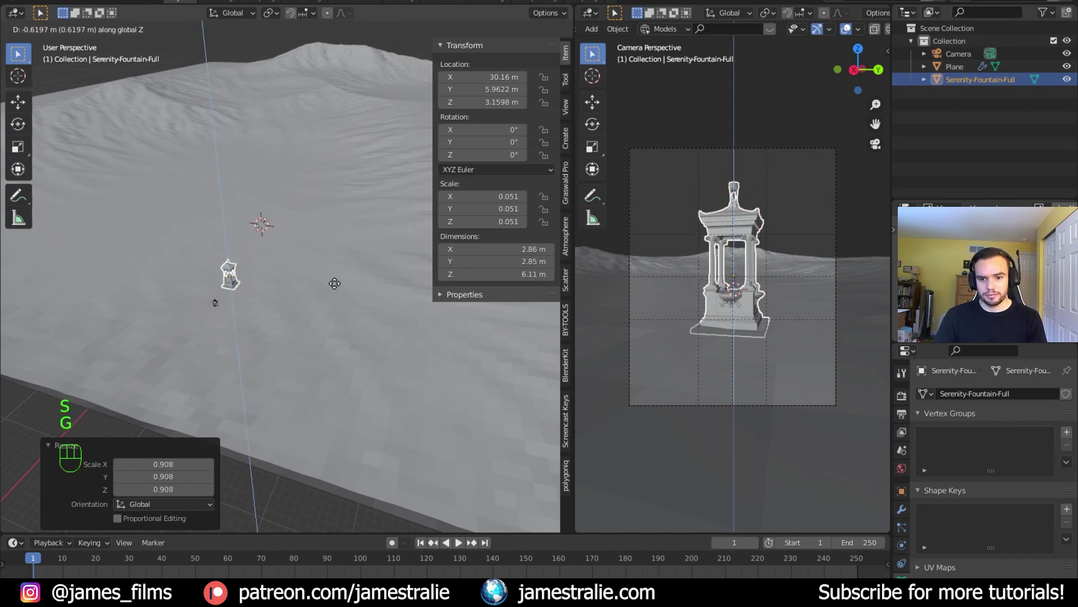
{"action": "left_click", "coordinate": [334, 283]}
Set the Cycles render device to GPU Compute.
{"action": "left_click", "coordinate": [902, 395]}
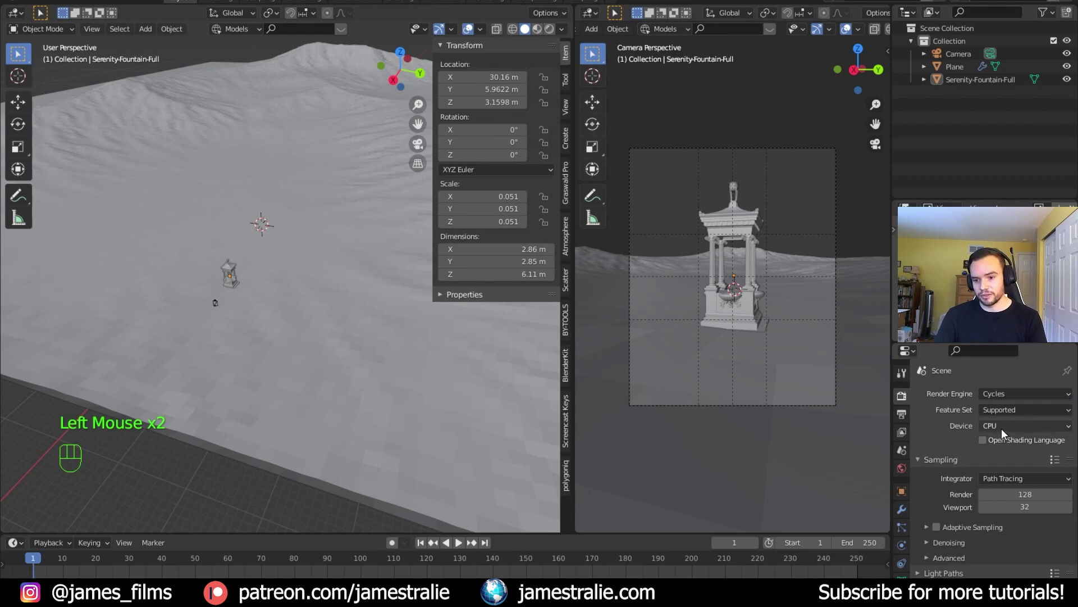
{"action": "left_click", "coordinate": [1002, 428]}
{"action": "left_click", "coordinate": [1005, 449]}
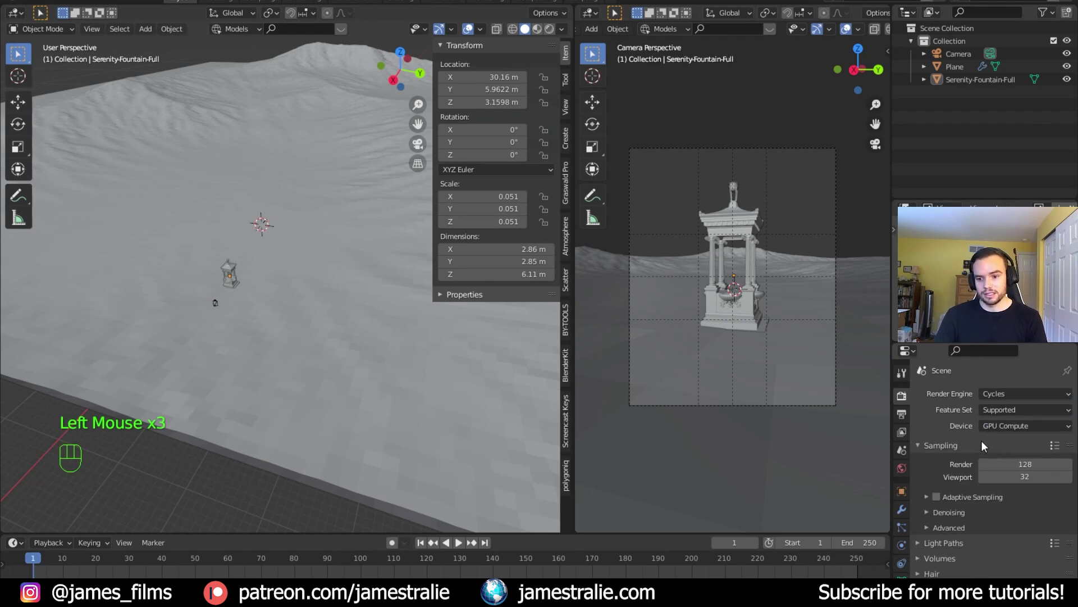
Enable viewport denoising and set its denoiser to OptiX.
{"action": "left_click", "coordinate": [948, 512]}
{"action": "scroll", "coordinate": [957, 503], "scroll_direction": "down", "scroll_amount": 2}
{"action": "left_click", "coordinate": [982, 494]}
{"action": "left_click", "coordinate": [1026, 495]}
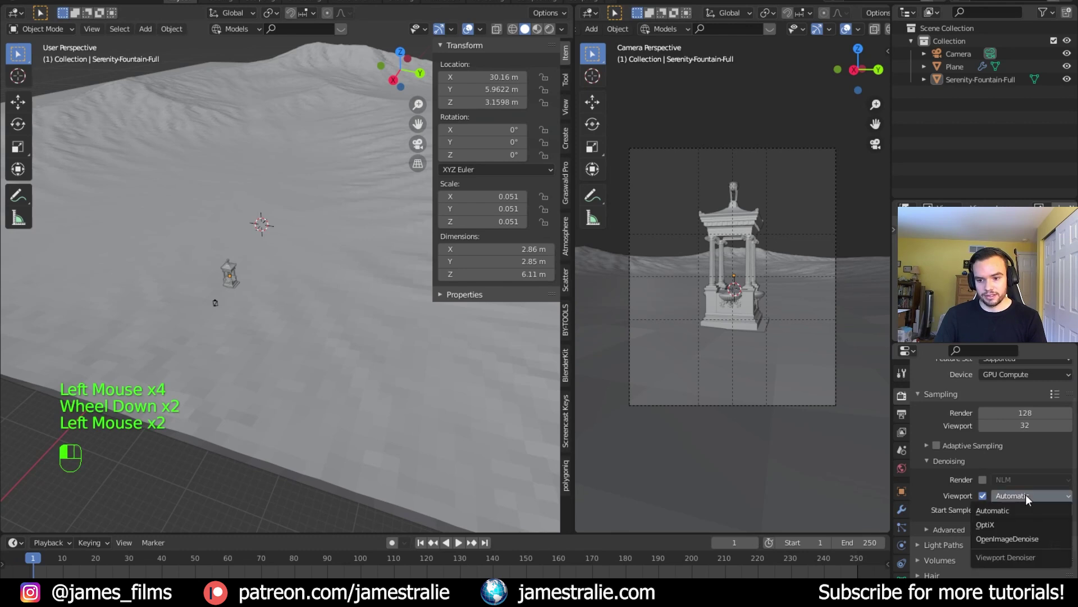
{"action": "left_click", "coordinate": [1011, 524]}
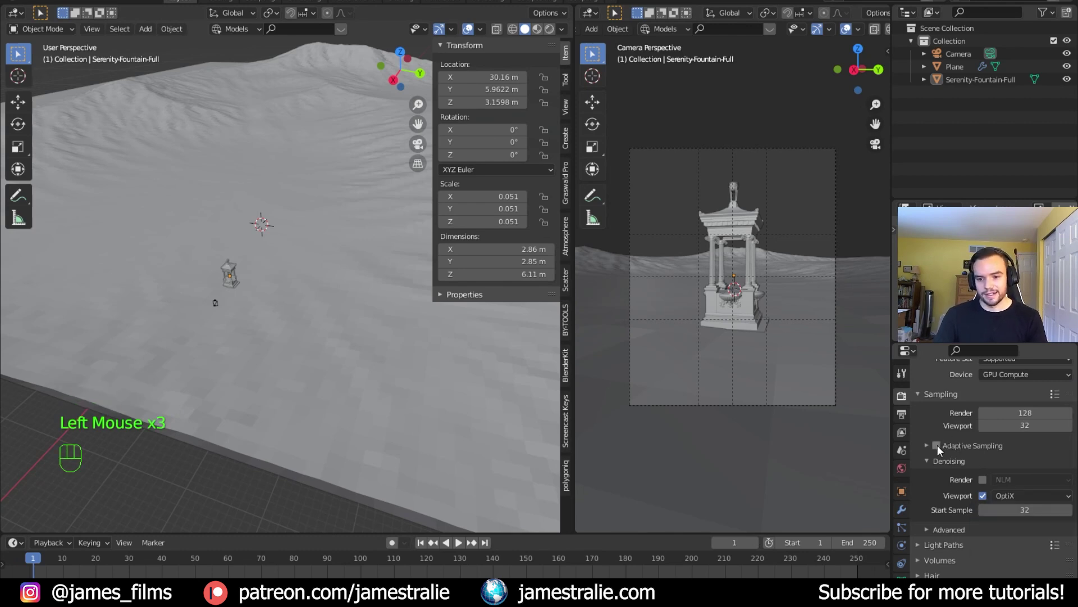
Enable adaptive sampling and set the render samples to 500.
{"action": "left_click", "coordinate": [1011, 411]}
{"action": "type", "text": "5"}
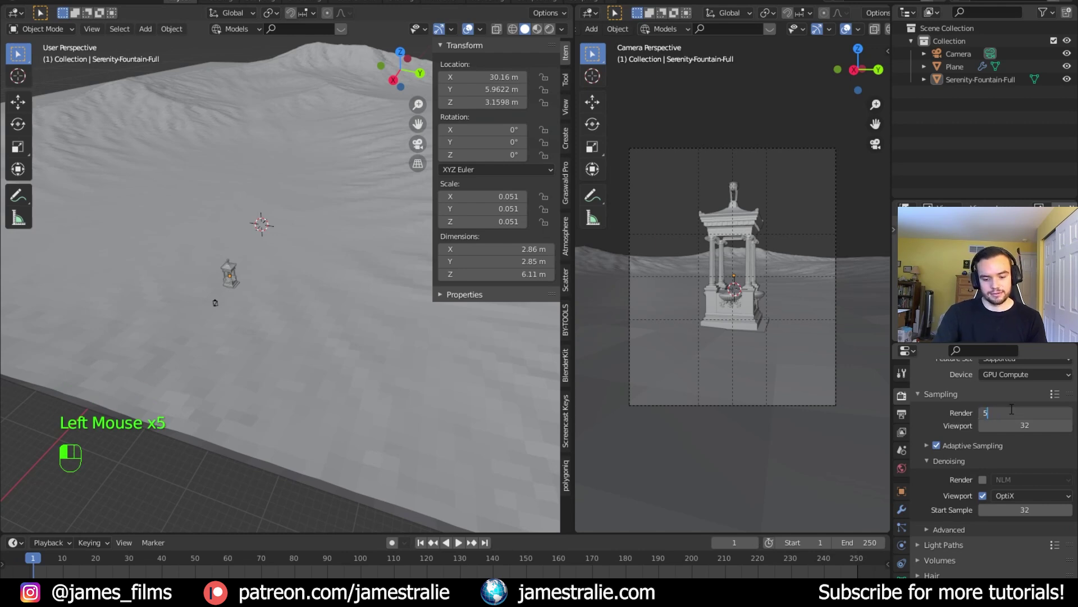
{"action": "type", "text": "00"}
{"action": "key", "text": "Return"}
{"action": "scroll", "coordinate": [965, 445], "scroll_direction": "down", "scroll_amount": 1}
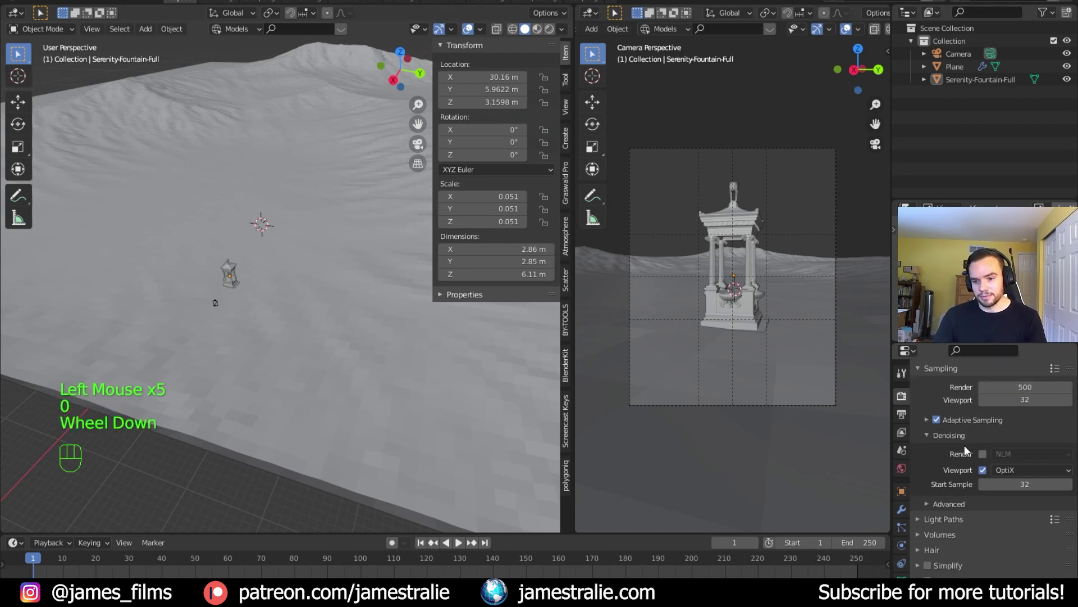
{"action": "scroll", "coordinate": [962, 453], "scroll_direction": "up", "scroll_amount": 4}
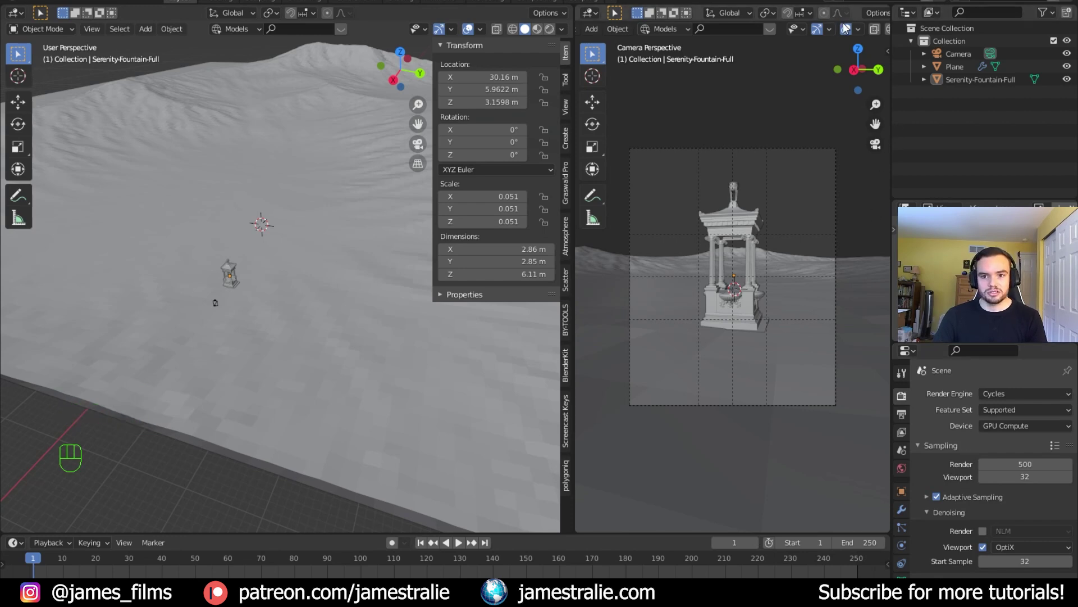
Switch the camera view to rendered shading and enable Render Region for the output.
{"action": "scroll", "coordinate": [844, 27], "scroll_direction": "down", "scroll_amount": 6}
{"action": "left_click", "coordinate": [867, 28]}
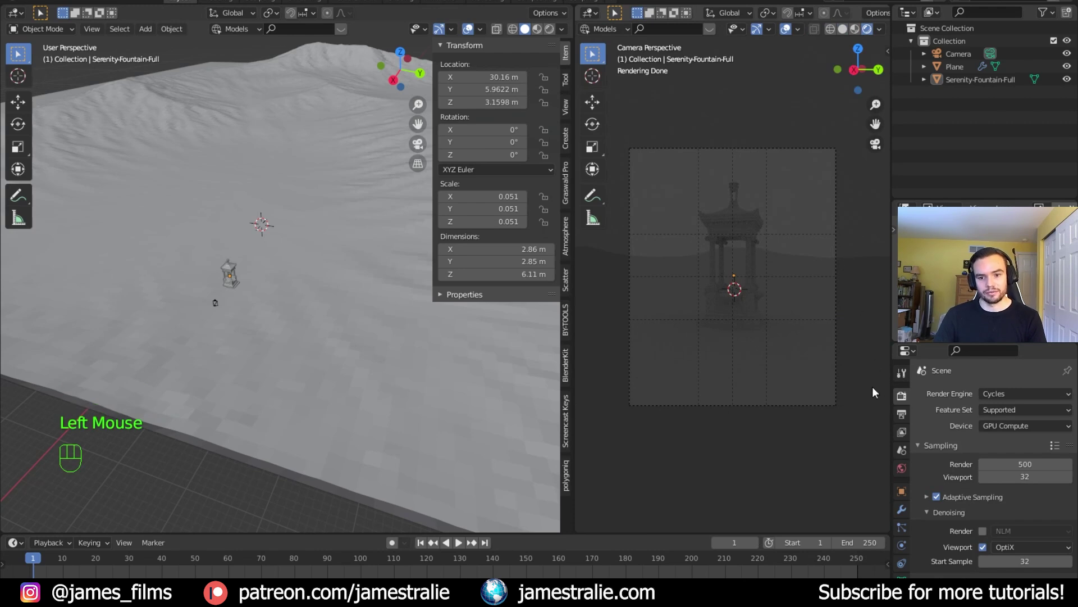
{"action": "left_click", "coordinate": [902, 416]}
{"action": "left_click", "coordinate": [983, 480]}
Drive the world background colour with an Environment Texture and load the 468-free-hdri-skies-com.hdr image from the hdris folder.
{"action": "left_click", "coordinate": [901, 468]}
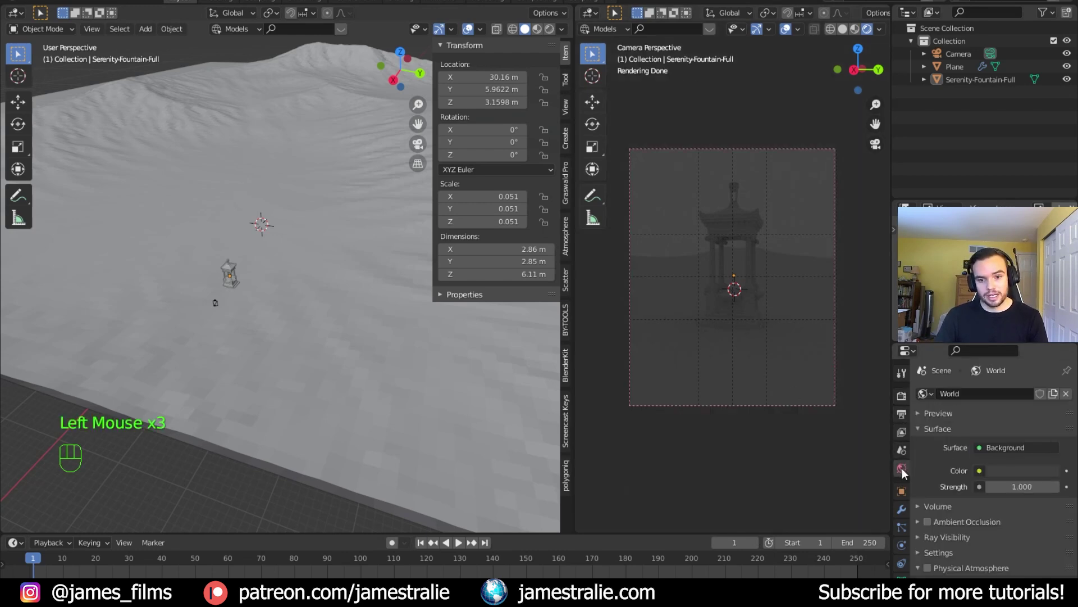
{"action": "left_click", "coordinate": [979, 471]}
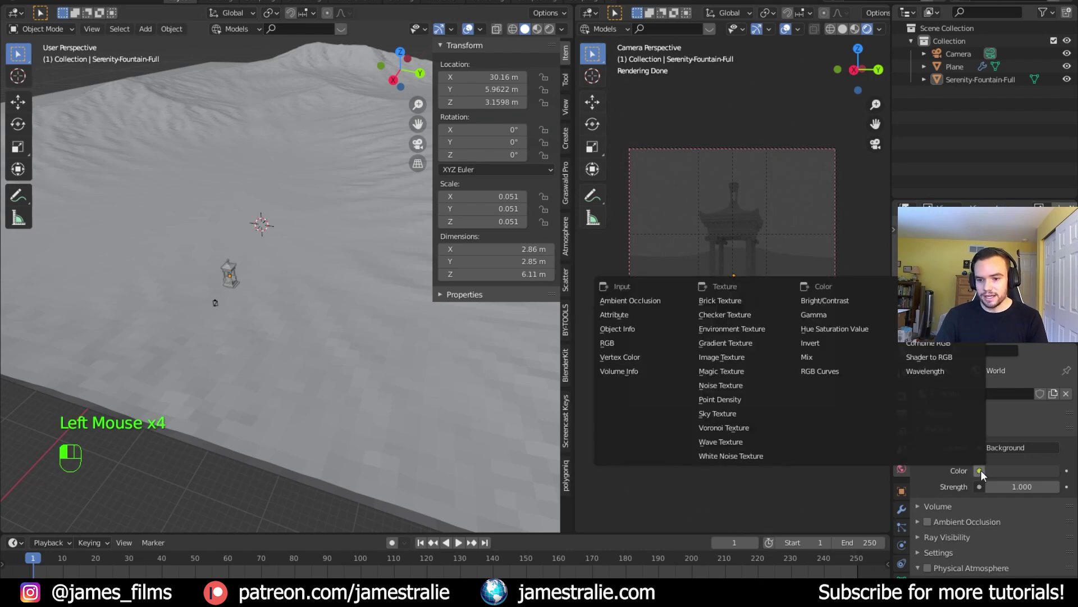
{"action": "left_click", "coordinate": [730, 336]}
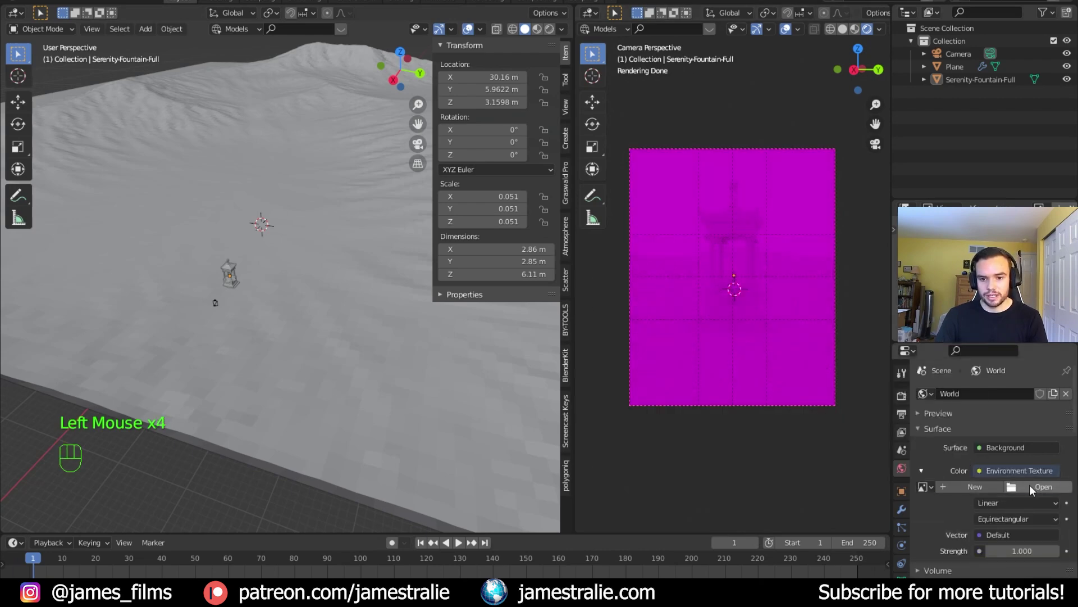
{"action": "left_click", "coordinate": [1030, 485]}
{"action": "left_click", "coordinate": [185, 365]}
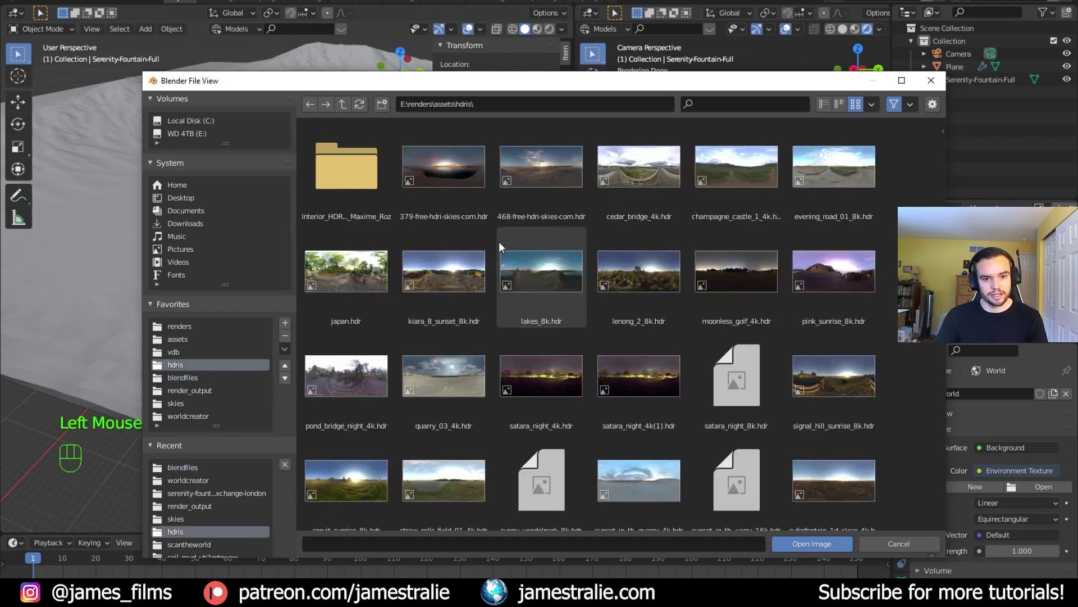
{"action": "double_click", "coordinate": [525, 183]}
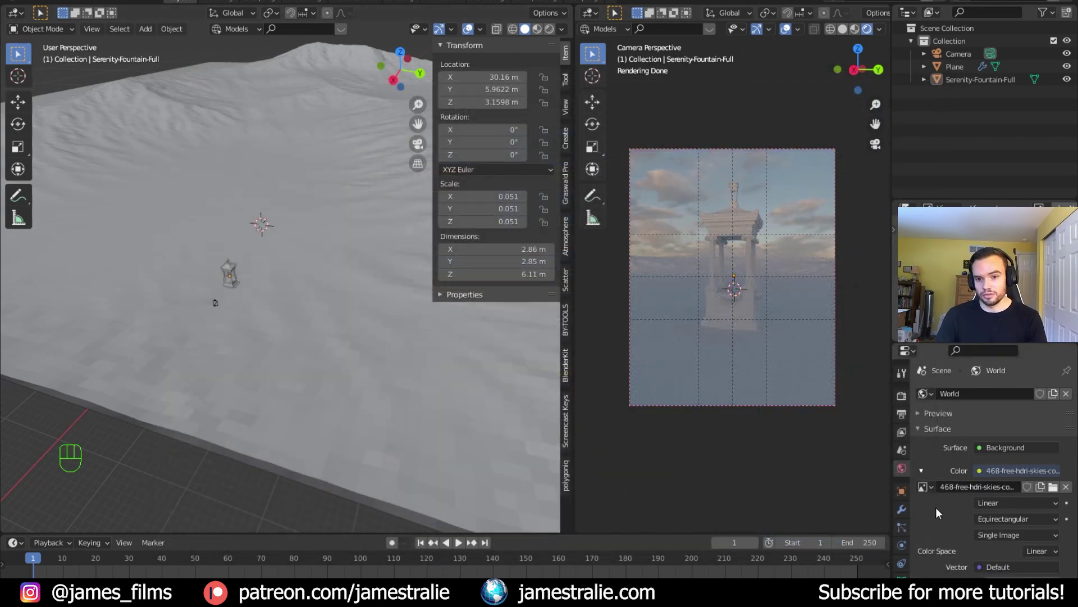
Try a world background strength of 6, and settle on a strength of 4.
{"action": "scroll", "coordinate": [936, 500], "scroll_direction": "down", "scroll_amount": 4}
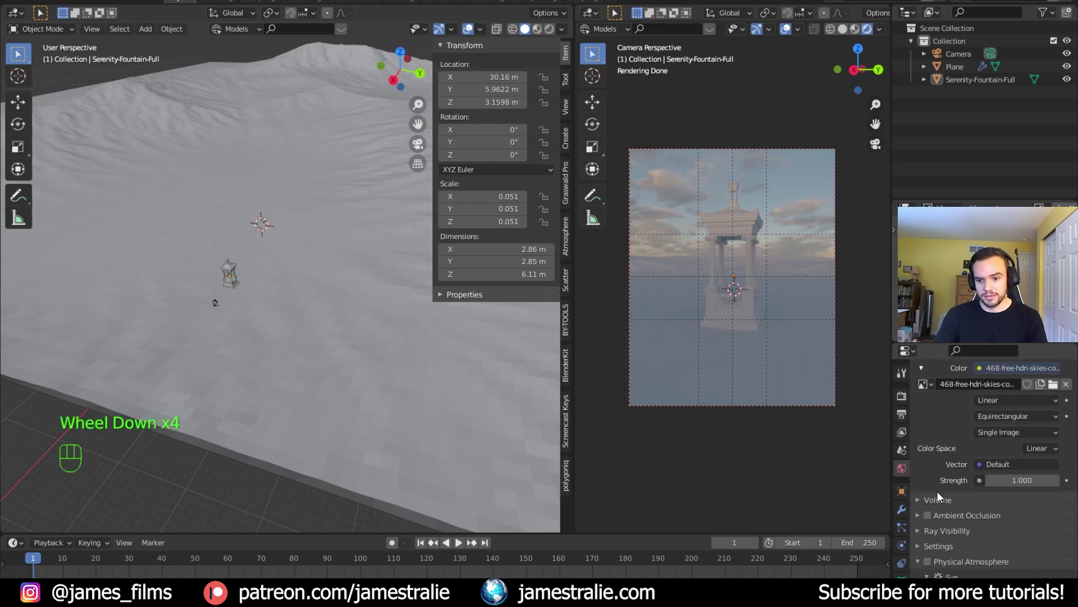
{"action": "double_click", "coordinate": [1013, 480]}
{"action": "type", "text": "0.9"}
{"action": "key", "text": "BackSpace"}
{"action": "key", "text": "BackSpace"}
{"action": "key", "text": "BackSpace"}
{"action": "type", "text": "6"}
{"action": "key", "text": "Return"}
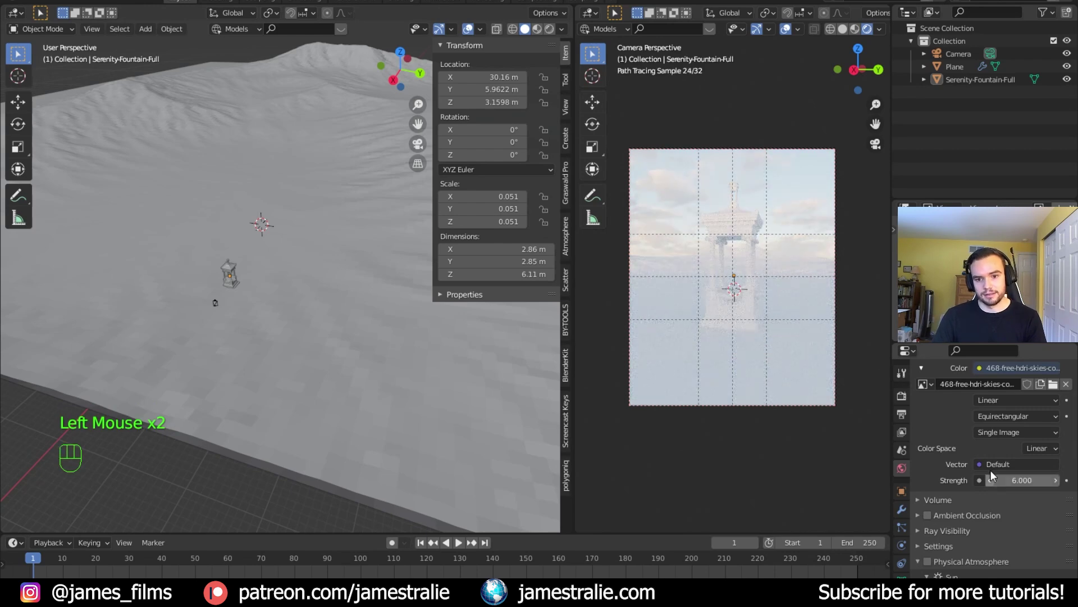
{"action": "left_click", "coordinate": [1020, 480]}
{"action": "type", "text": "4"}
{"action": "key", "text": "Return"}
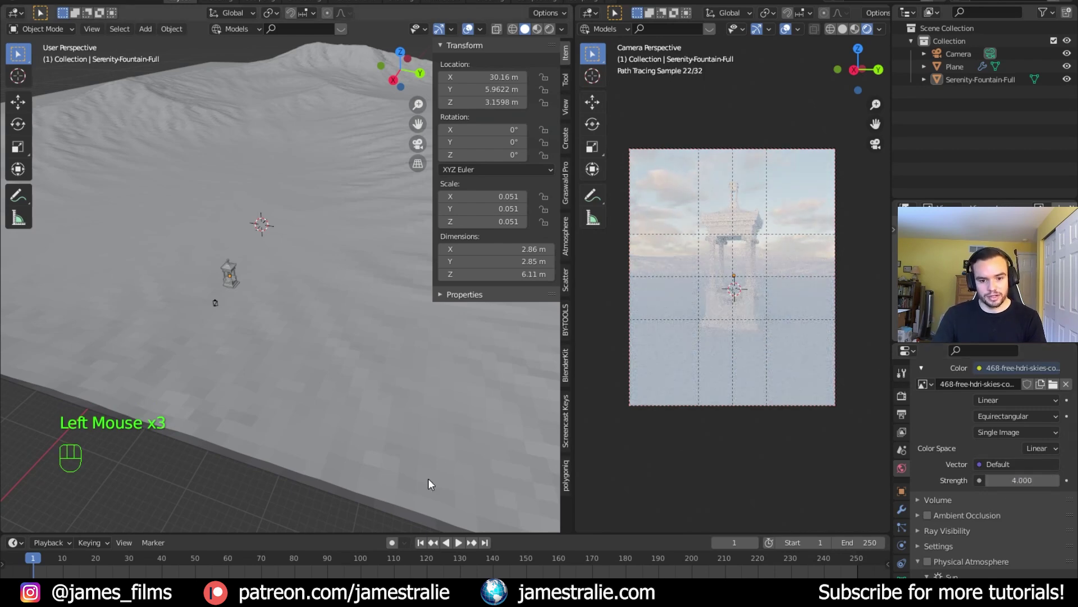
Enlarge the timeline area upward, frame the camera view closer, and save the file.
{"action": "left_click_drag", "start_coordinate": [459, 531], "coordinate": [458, 396]}
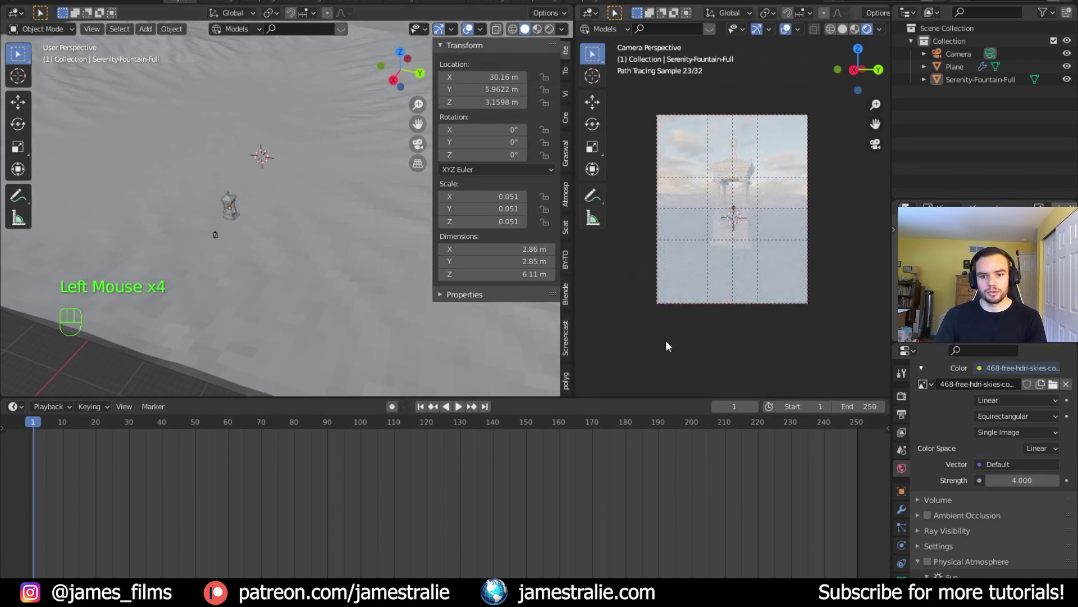
{"action": "scroll", "coordinate": [655, 344], "scroll_direction": "up", "scroll_amount": 2}
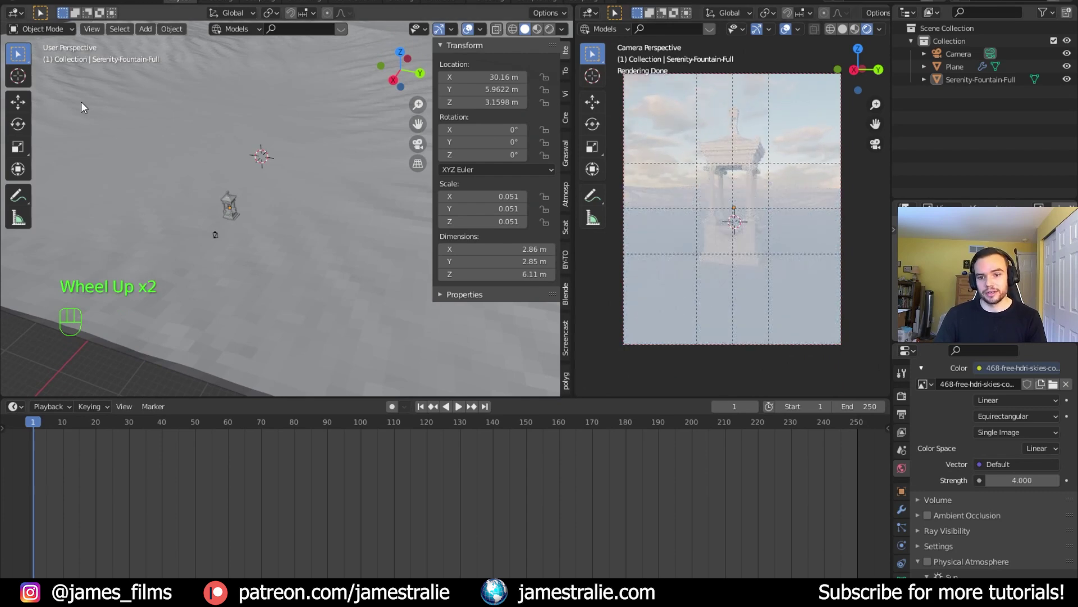
{"action": "key", "text": "ctrl+s"}
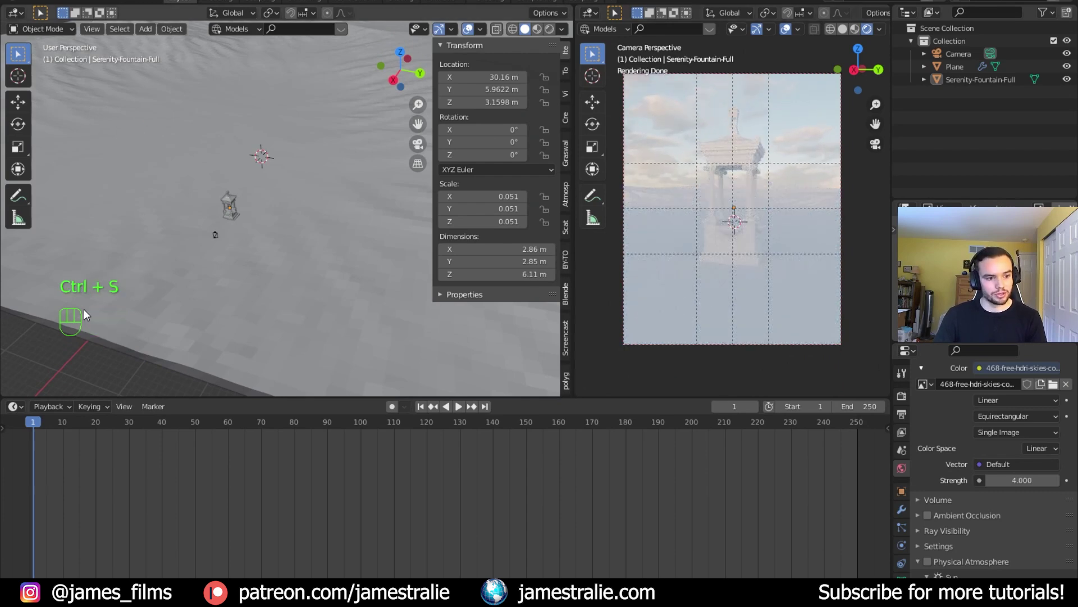
Turn the enlarged timeline area into a Shader Editor that shows the World node tree.
{"action": "left_click", "coordinate": [14, 406]}
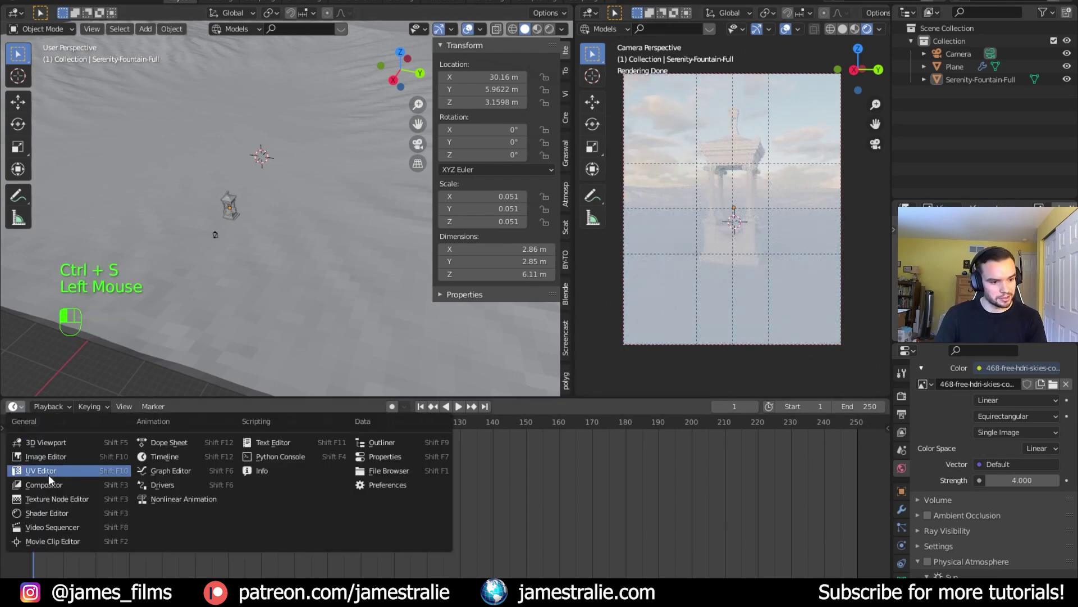
{"action": "left_click", "coordinate": [57, 512]}
{"action": "left_click", "coordinate": [49, 405]}
{"action": "left_click", "coordinate": [66, 435]}
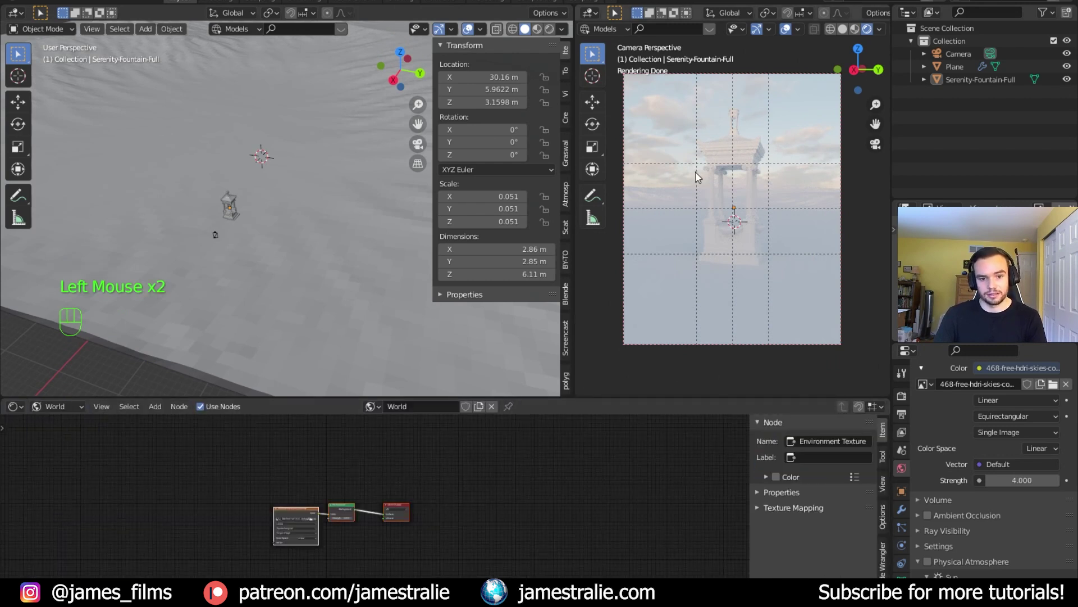
{"action": "scroll", "coordinate": [457, 473], "scroll_direction": "up", "scroll_amount": 9}
{"action": "middle_click_drag", "start_coordinate": [458, 474], "coordinate": [407, 471]}
{"action": "left_click", "coordinate": [57, 406]}
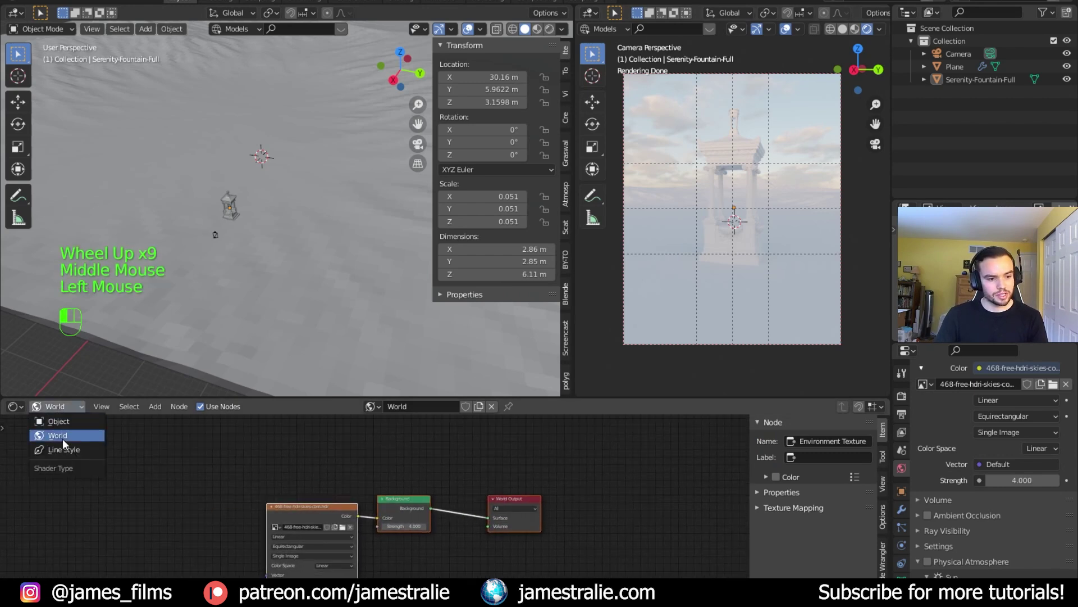
{"action": "left_click", "coordinate": [185, 460]}
Reposition the Environment Texture node and attach Mapping and Texture Coordinate nodes to its vector input.
{"action": "left_click", "coordinate": [306, 507]}
{"action": "left_click_drag", "start_coordinate": [309, 515], "coordinate": [291, 499]}
{"action": "middle_click_drag", "start_coordinate": [306, 474], "coordinate": [338, 463]}
{"action": "left_click", "coordinate": [326, 481]}
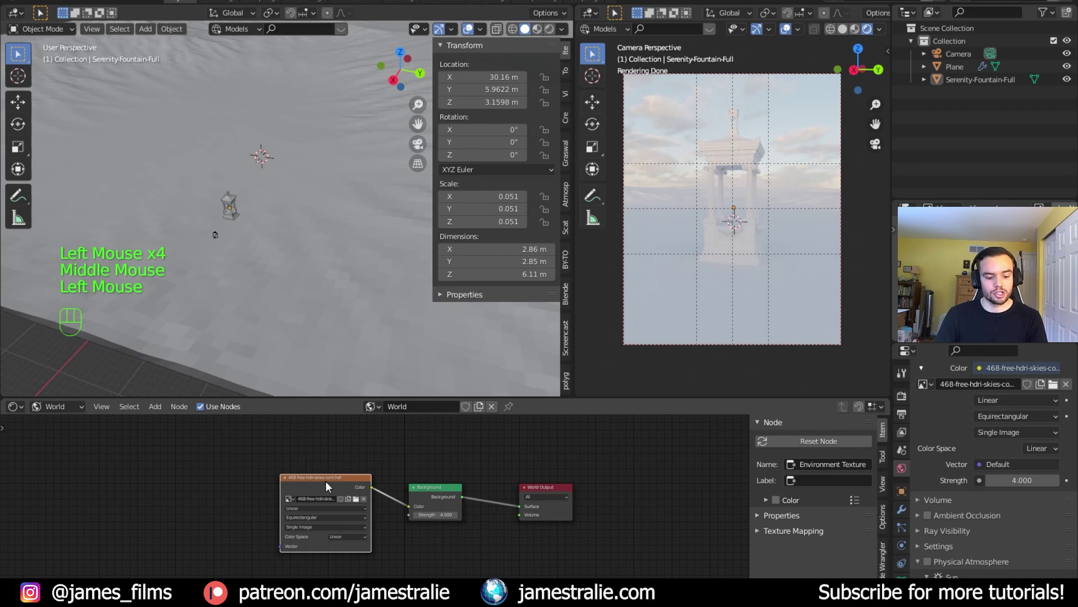
{"action": "key", "text": "ctrl+t"}
{"action": "middle_click_drag", "start_coordinate": [325, 481], "coordinate": [379, 458]}
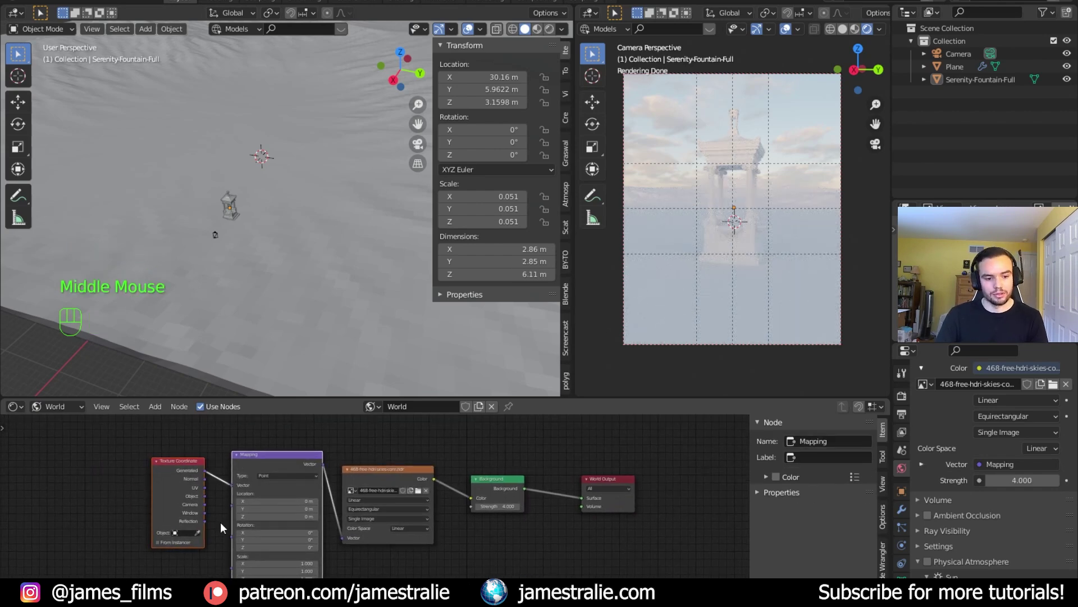
Rotate the sky image to 232° around Z in the Mapping node.
{"action": "scroll", "coordinate": [219, 520], "scroll_direction": "up", "scroll_amount": 5}
{"action": "middle_click_drag", "start_coordinate": [345, 567], "coordinate": [361, 536]}
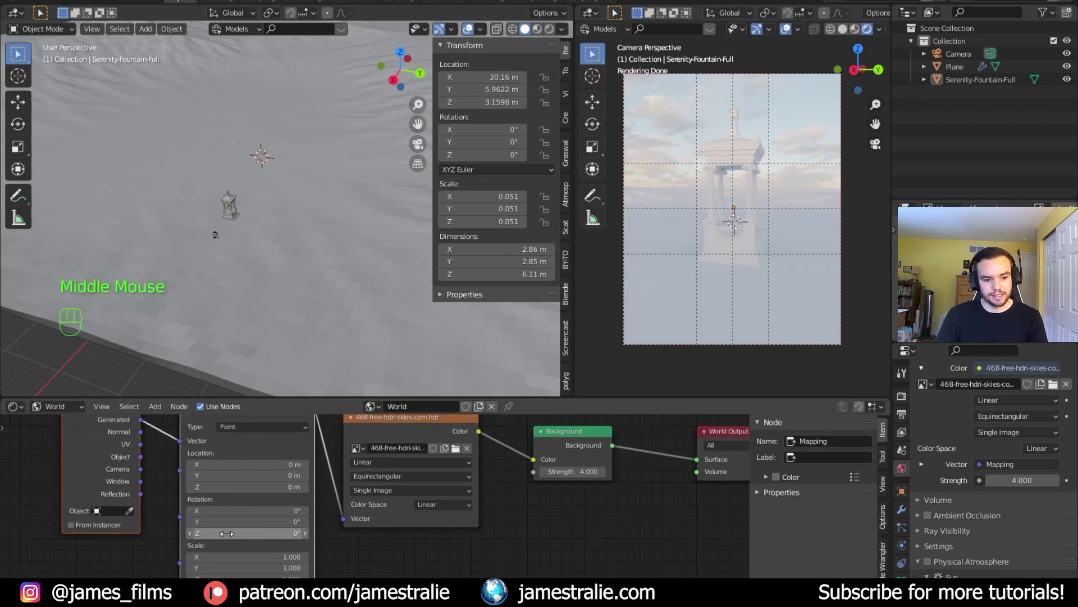
{"action": "left_click_drag", "start_coordinate": [239, 530], "coordinate": [351, 530]}
{"action": "left_click_drag", "start_coordinate": [213, 533], "coordinate": [232, 533]}
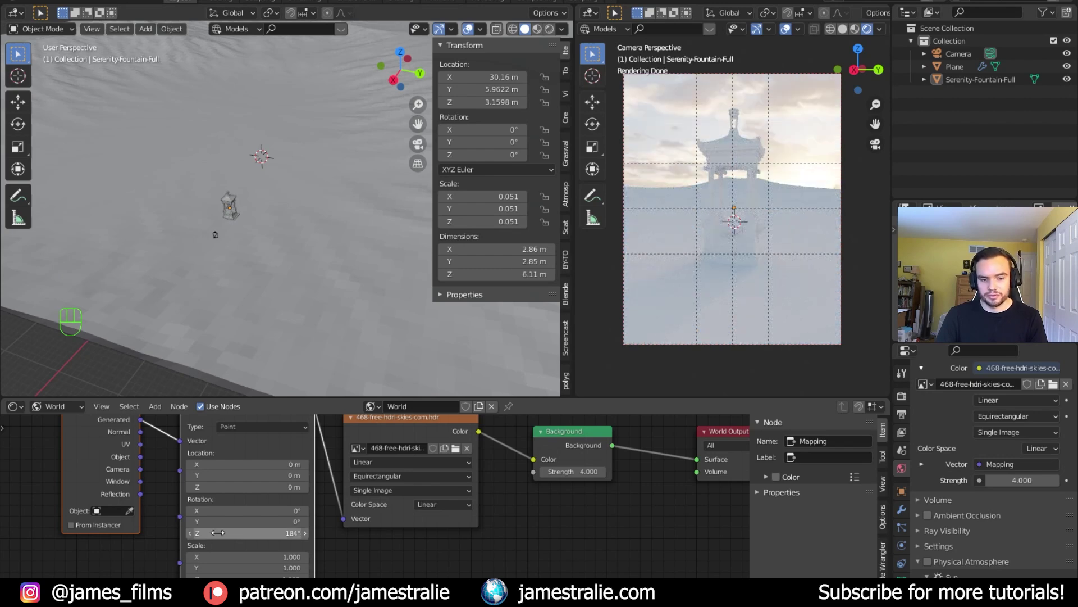
{"action": "left_click_drag", "start_coordinate": [242, 533], "coordinate": [237, 533]}
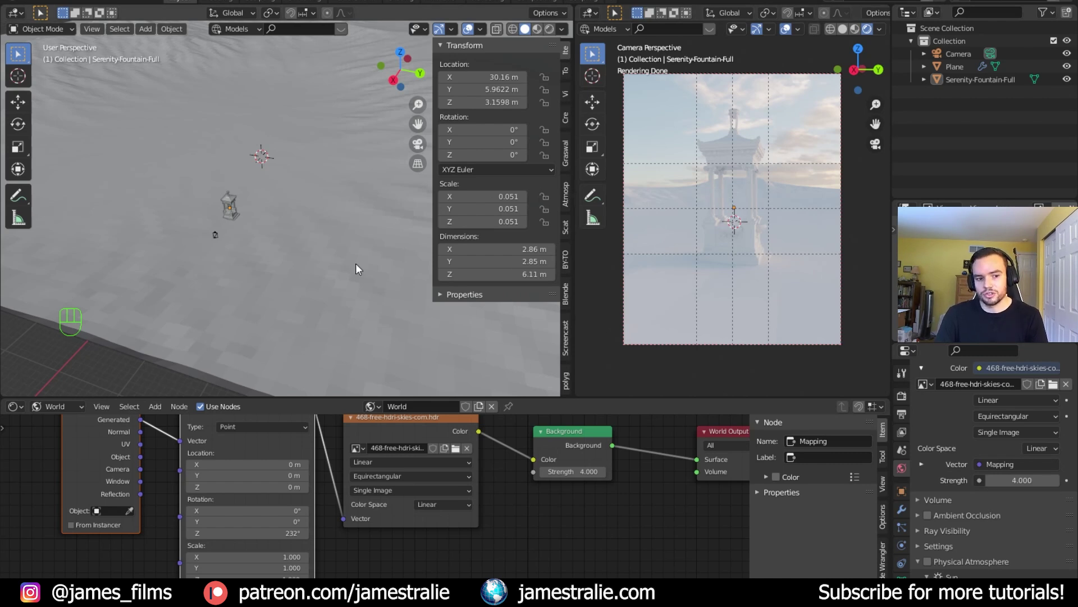
Add a Sun light to the scene and raise it to about 13.1 m on Z.
{"action": "left_click", "coordinate": [144, 363]}
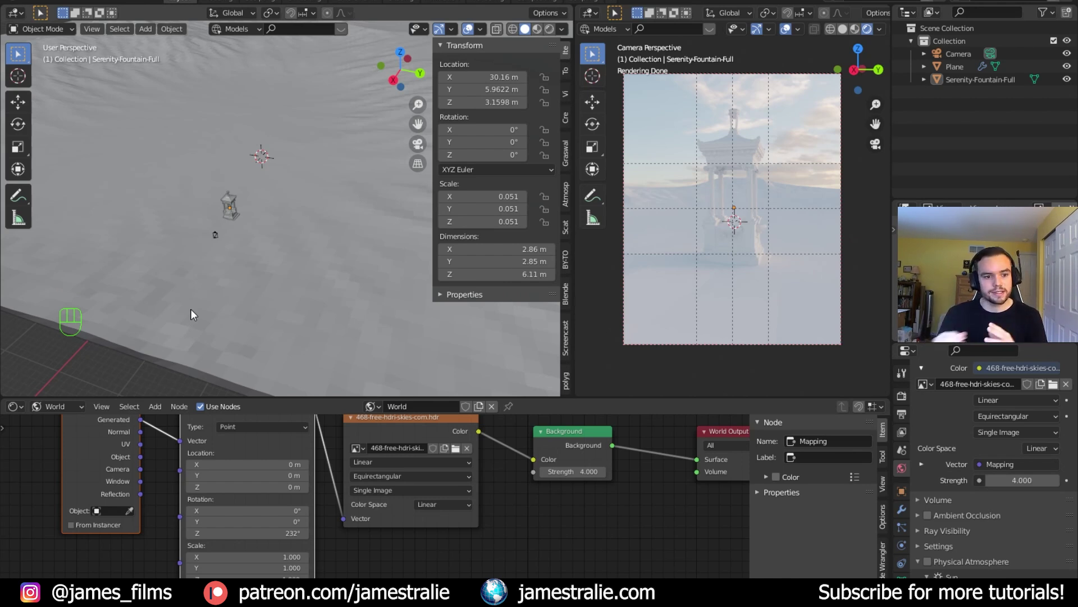
{"action": "key", "text": "shift+a"}
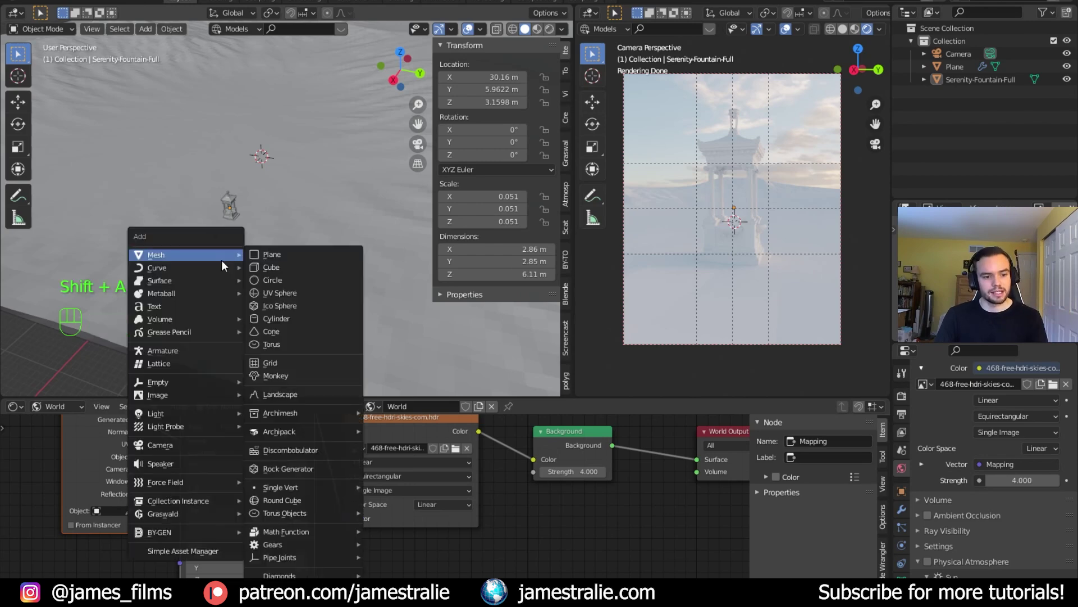
{"action": "mouse_move", "coordinate": [213, 415]}
{"action": "left_click", "coordinate": [278, 426]}
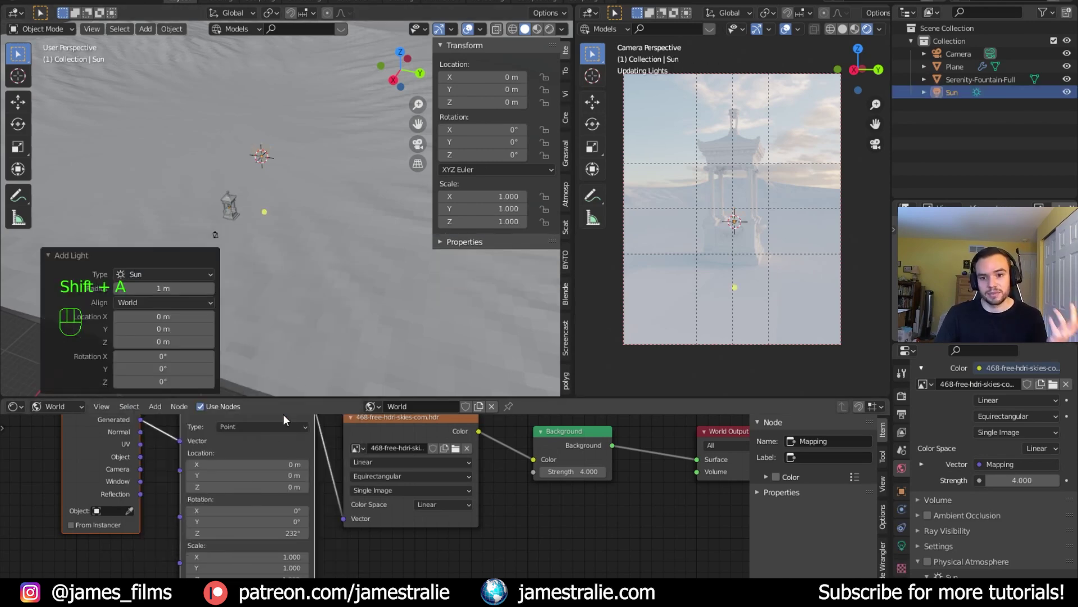
{"action": "key", "text": "g"}
{"action": "key", "text": "z"}
{"action": "left_click", "coordinate": [325, 233]}
Rotate the sun to about -80.7° on X and 42° on Z so it shines across the fountain.
{"action": "middle_click_drag", "start_coordinate": [325, 233], "coordinate": [395, 231]}
{"action": "key", "text": "r"}
{"action": "key", "text": "x"}
{"action": "left_click", "coordinate": [238, 242]}
{"action": "middle_click_drag", "start_coordinate": [239, 242], "coordinate": [337, 213]}
{"action": "key", "text": "r"}
{"action": "key", "text": "shift+z"}
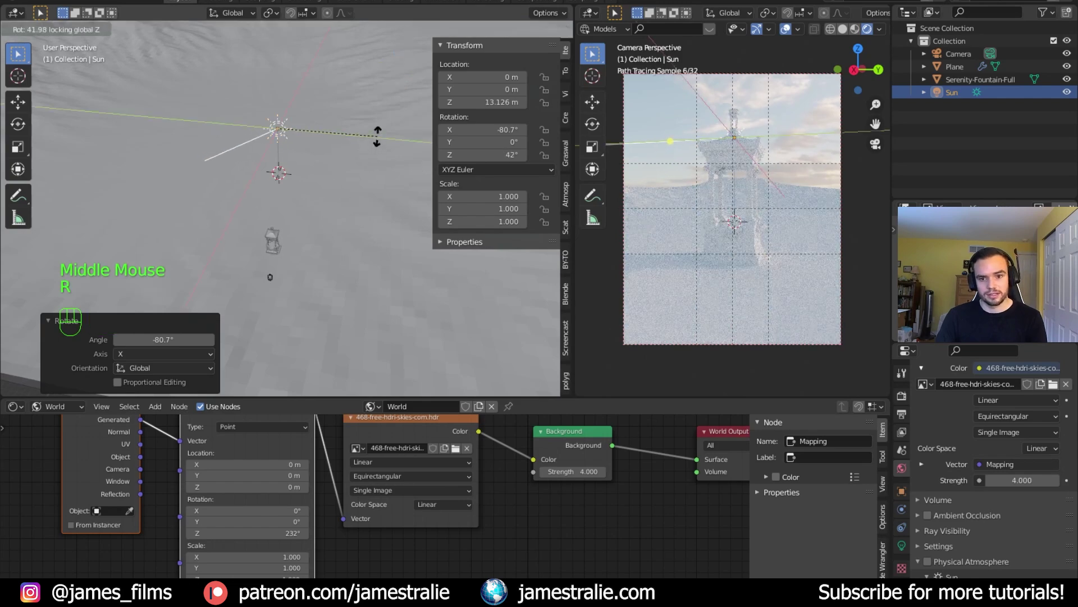
{"action": "left_click", "coordinate": [381, 141]}
Scale the sun object by about 1.62 and adjust its rotation to about X -75.6°, Y -4.56°, Z 55.9°.
{"action": "key", "text": "s"}
{"action": "left_click", "coordinate": [517, 220]}
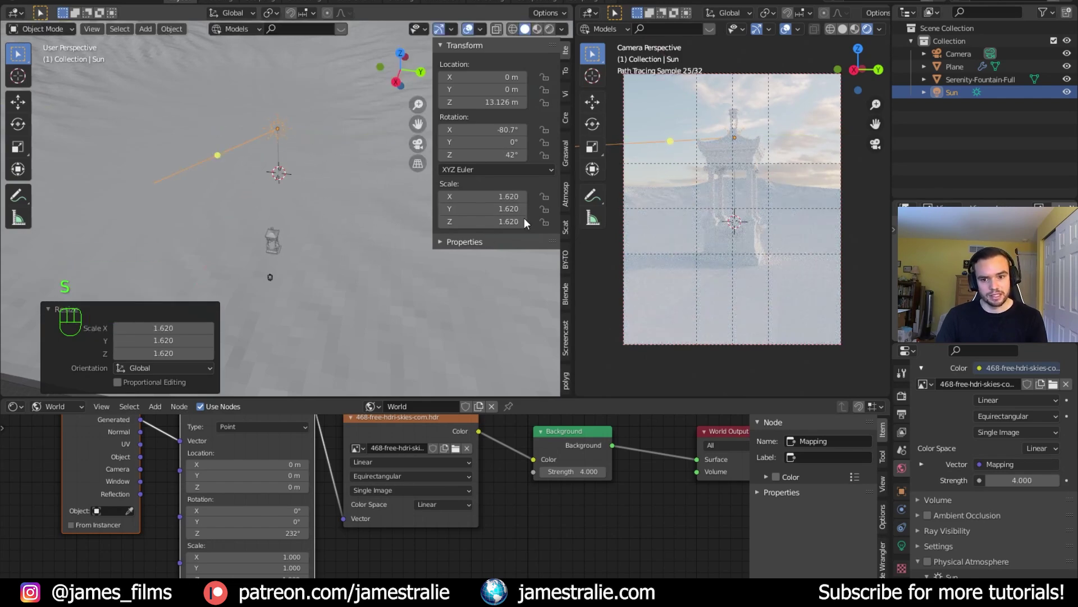
{"action": "key", "text": "r"}
{"action": "key", "text": "x"}
{"action": "left_click", "coordinate": [440, 208]}
{"action": "key", "text": "r"}
{"action": "key", "text": "shift+z"}
{"action": "left_click", "coordinate": [436, 156]}
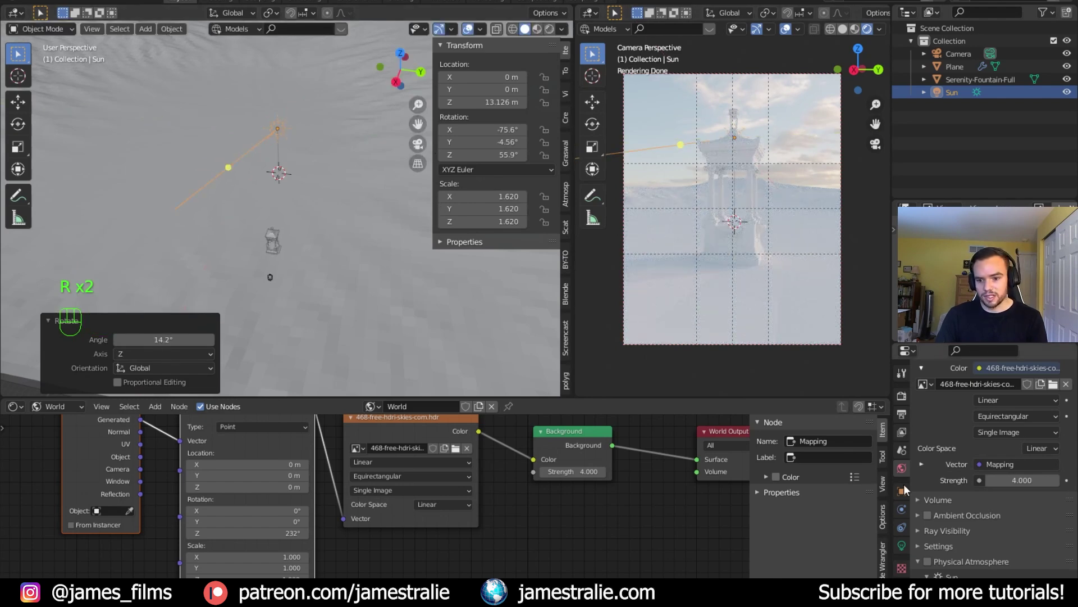
Set the sun light's strength to 15.
{"action": "left_click", "coordinate": [902, 546]}
{"action": "double_click", "coordinate": [1016, 478]}
{"action": "type", "text": "10"}
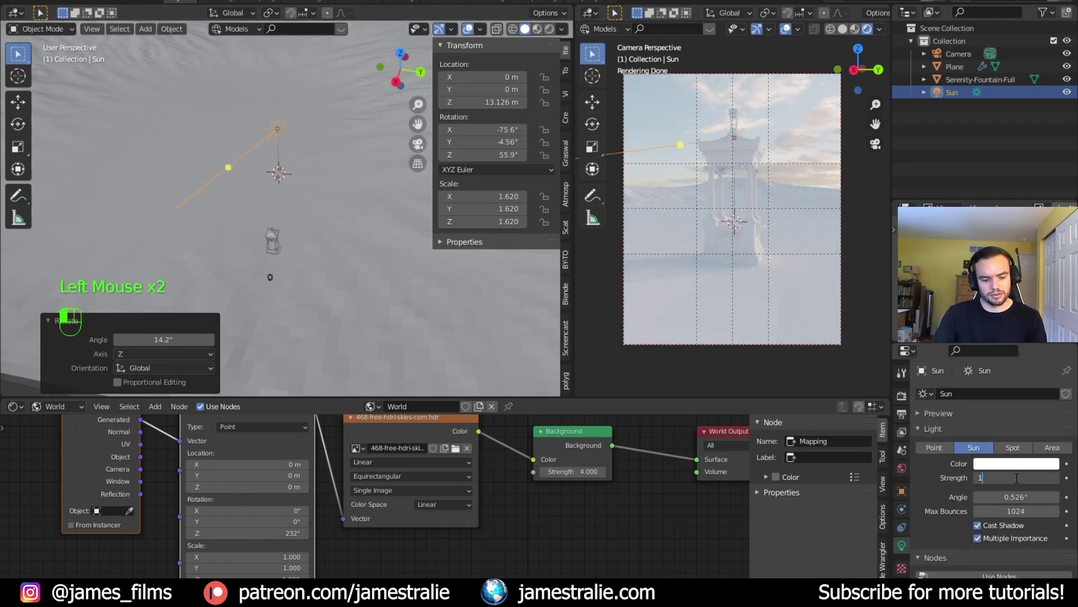
{"action": "key", "text": "Return"}
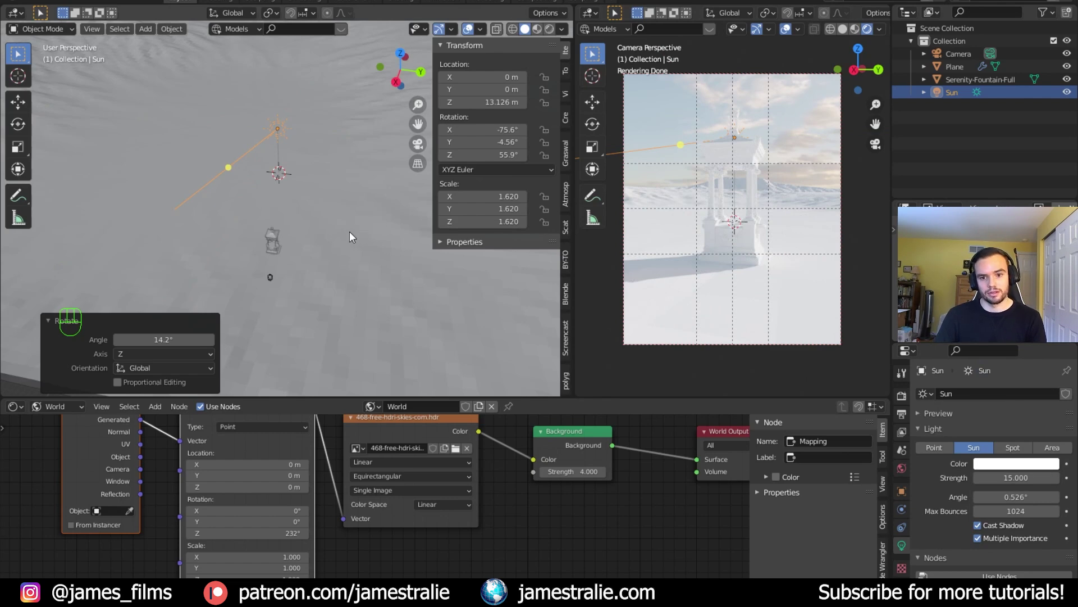
Refine the sun's rotation to about X -71.3°, Y -10.8°, Z 58.3°.
{"action": "middle_click_drag", "start_coordinate": [349, 241], "coordinate": [346, 240]}
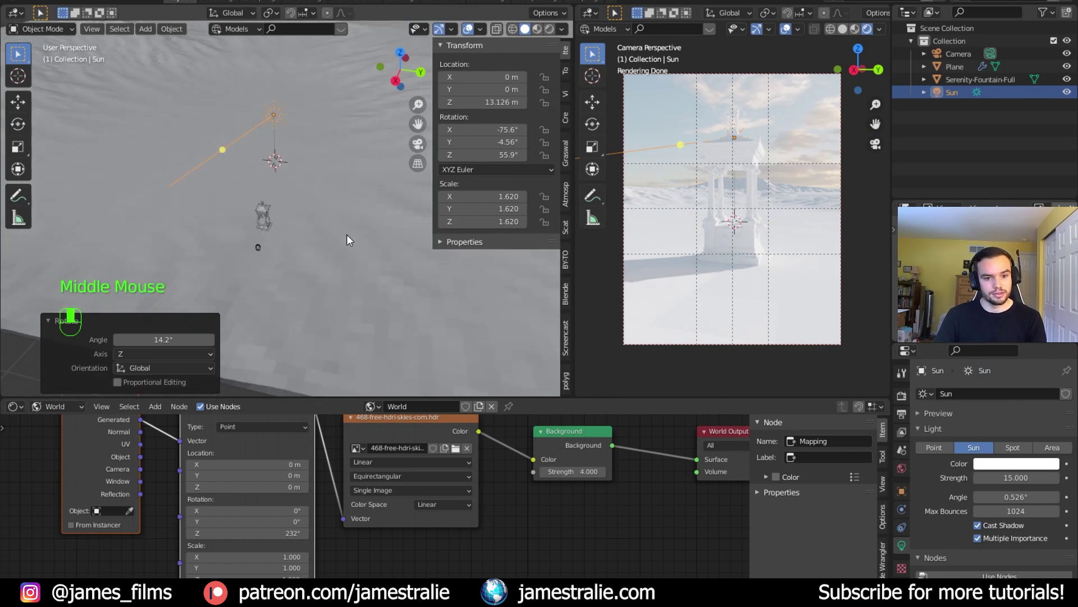
{"action": "key", "text": "r"}
{"action": "left_click", "coordinate": [371, 186]}
{"action": "key", "text": "r"}
{"action": "key", "text": "z"}
{"action": "left_click", "coordinate": [380, 144]}
{"action": "scroll", "coordinate": [336, 212], "scroll_direction": "up", "scroll_amount": 1, "text": "shift"}
{"action": "middle_click_drag", "start_coordinate": [336, 211], "coordinate": [388, 185], "text": "shift"}
{"action": "key", "text": "r"}
{"action": "left_click", "coordinate": [375, 201]}
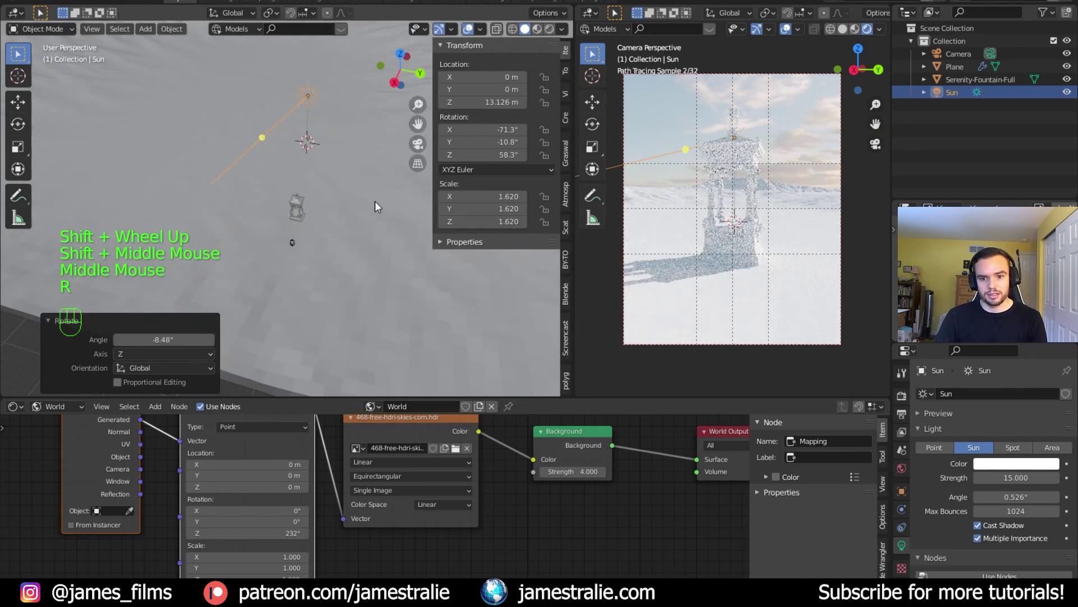
Tint the sun light's colour a pale warm orange.
{"action": "left_click", "coordinate": [1014, 463]}
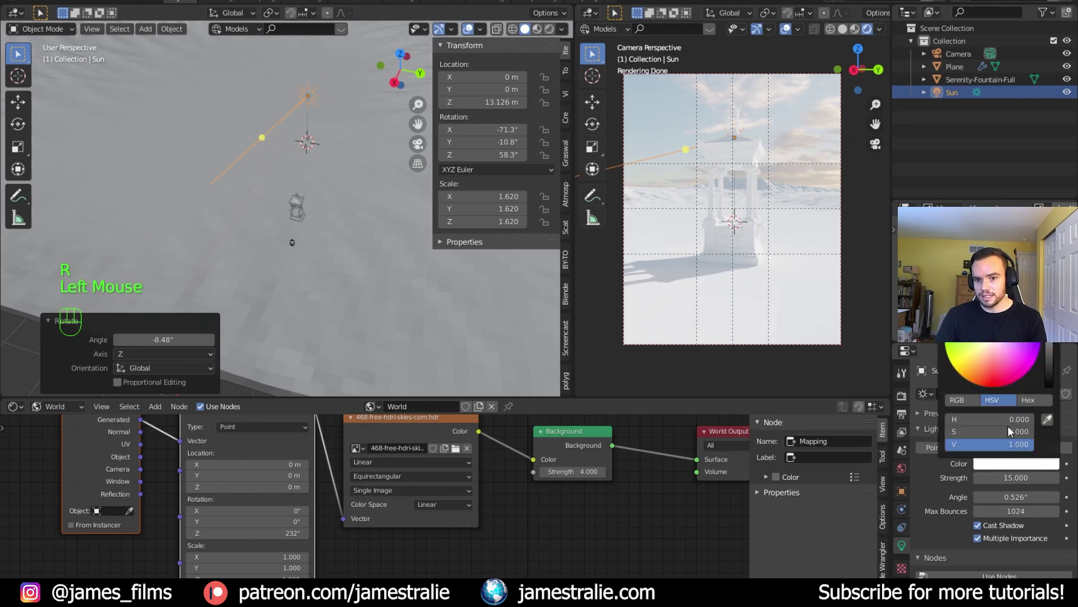
{"action": "left_click", "coordinate": [989, 350]}
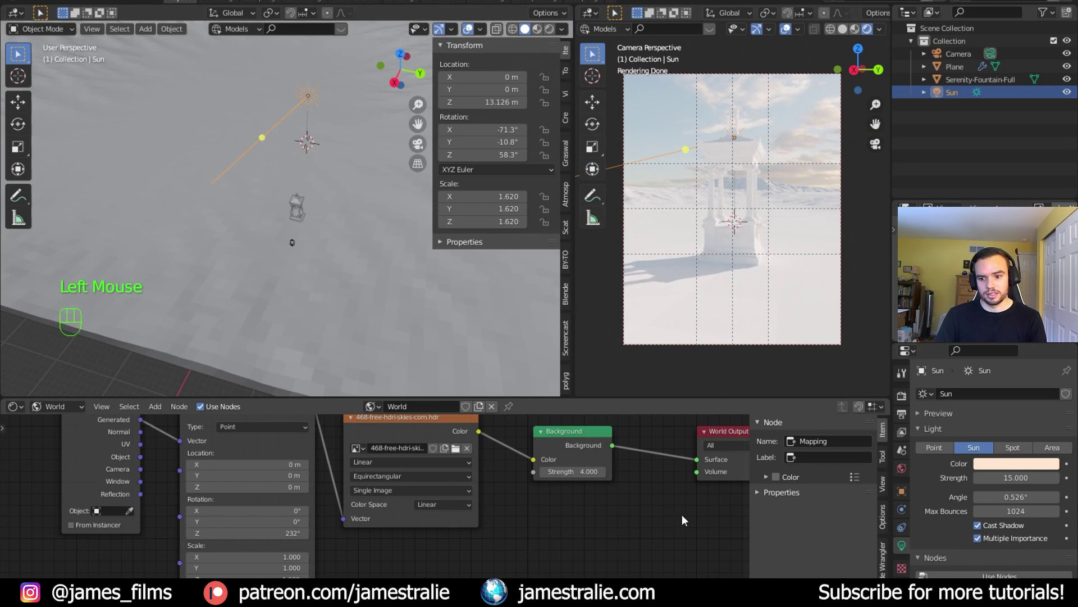
Save the file and hide the overlays in the rendered camera viewport.
{"action": "key", "text": "ctrl+s"}
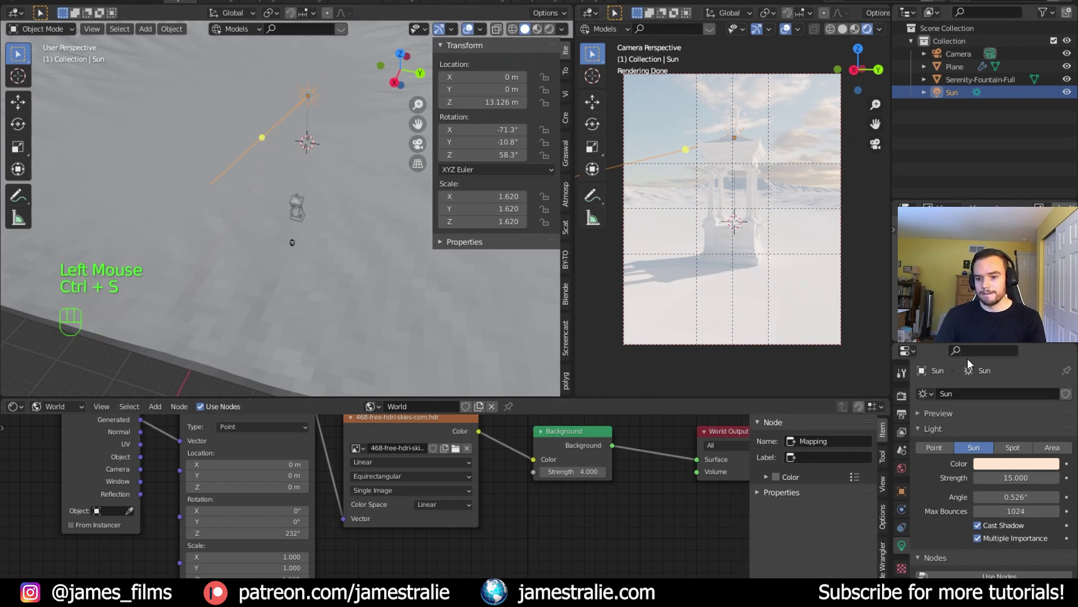
{"action": "left_click", "coordinate": [786, 28]}
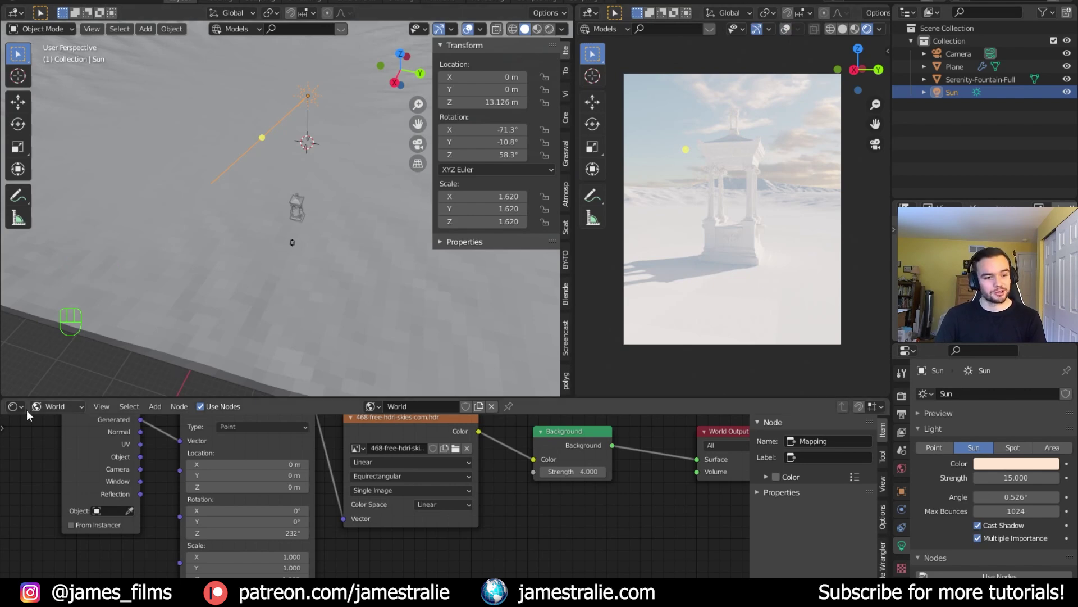
Switch the shader editor from World to Object and select the ground plane.
{"action": "left_click", "coordinate": [51, 408]}
{"action": "left_click", "coordinate": [61, 420]}
{"action": "left_click", "coordinate": [278, 303]}
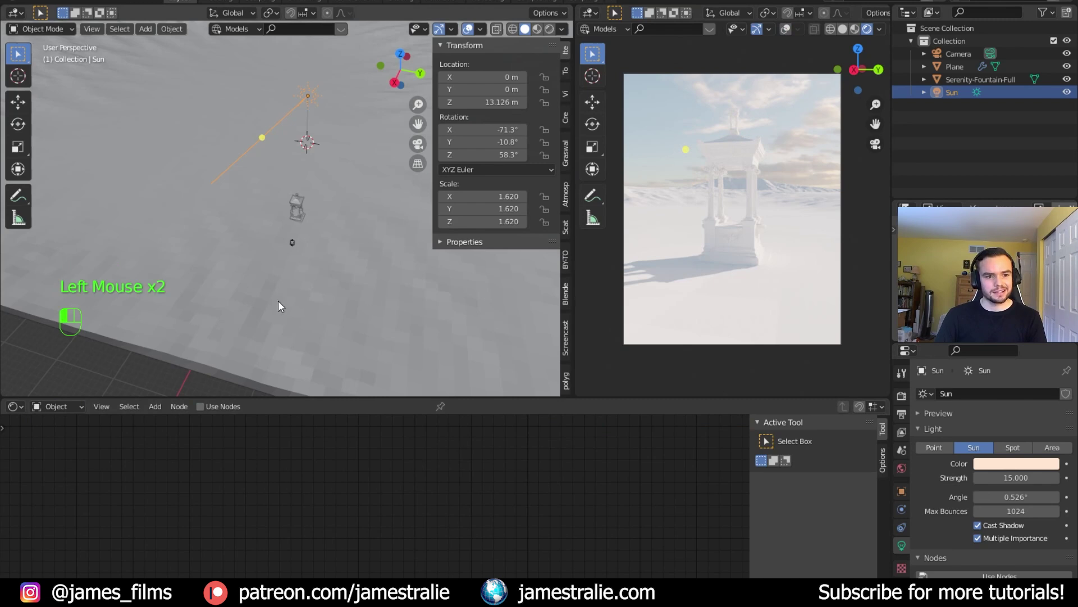
Enable the plane's Subdivision modifier in the viewport and set its viewport level to 3.
{"action": "left_click", "coordinate": [902, 509]}
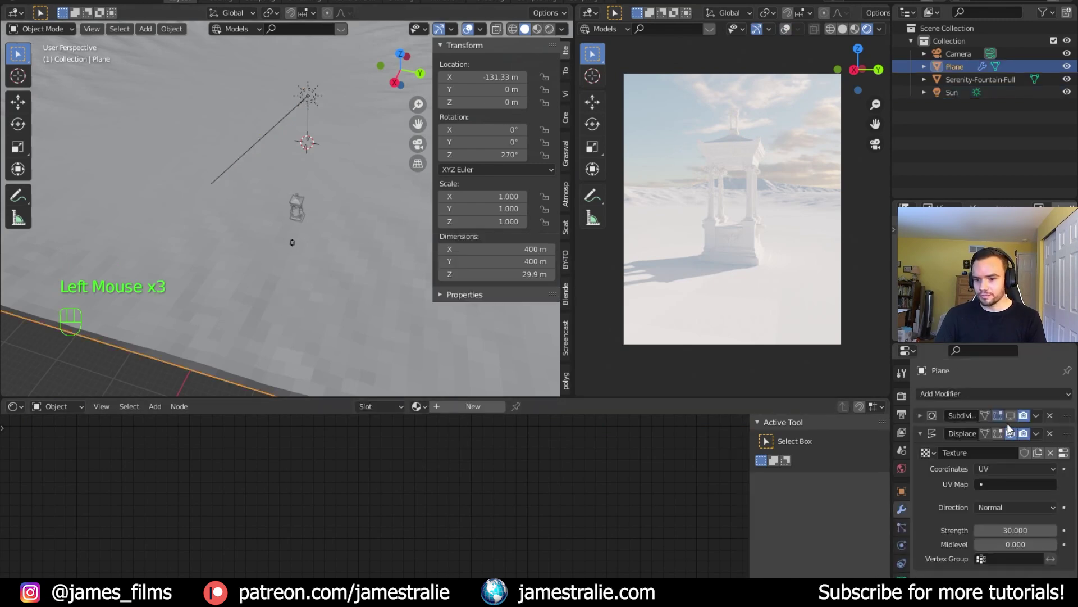
{"action": "left_click", "coordinate": [917, 433]}
{"action": "left_click", "coordinate": [916, 415]}
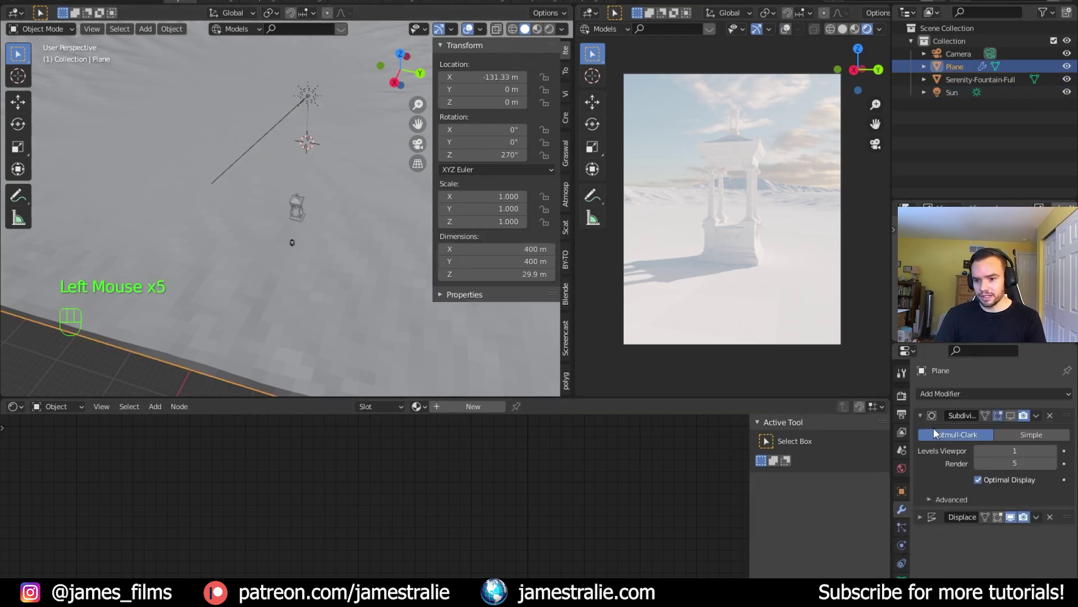
{"action": "left_click", "coordinate": [1011, 416]}
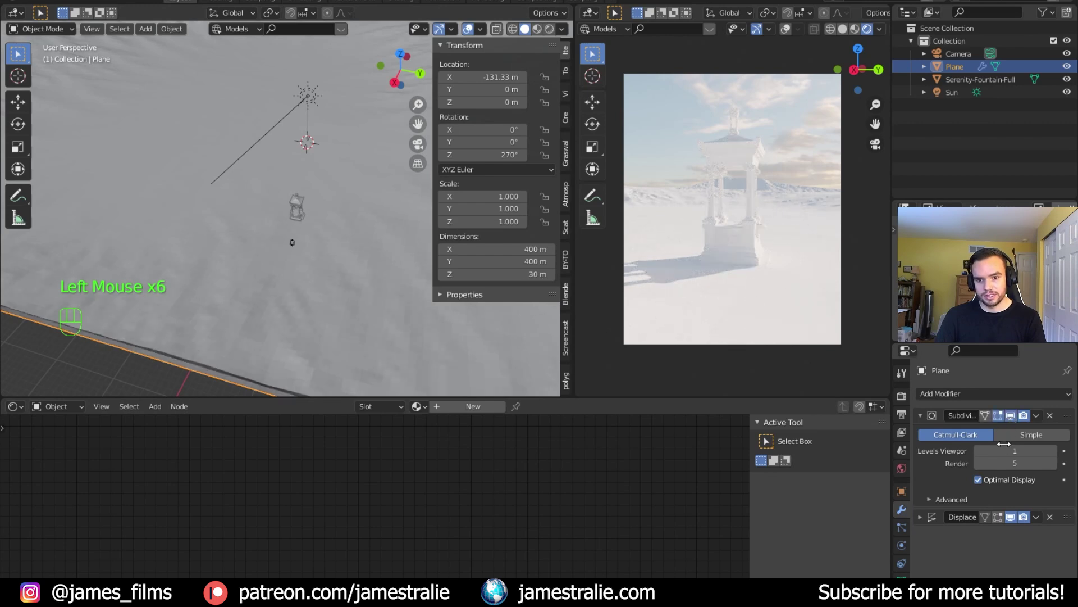
{"action": "left_click", "coordinate": [1010, 450]}
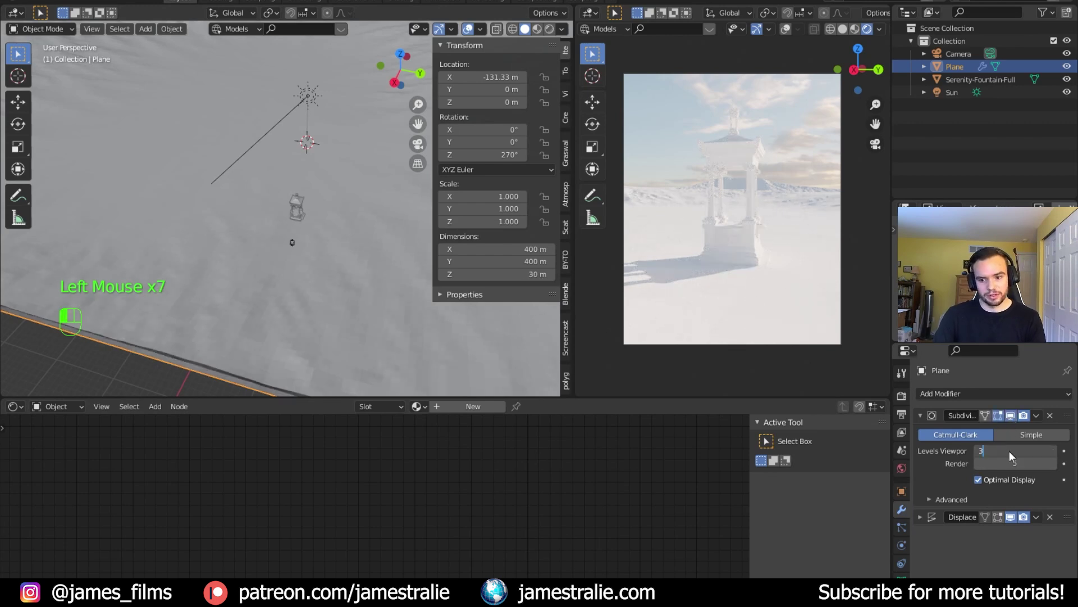
{"action": "key", "text": "Return"}
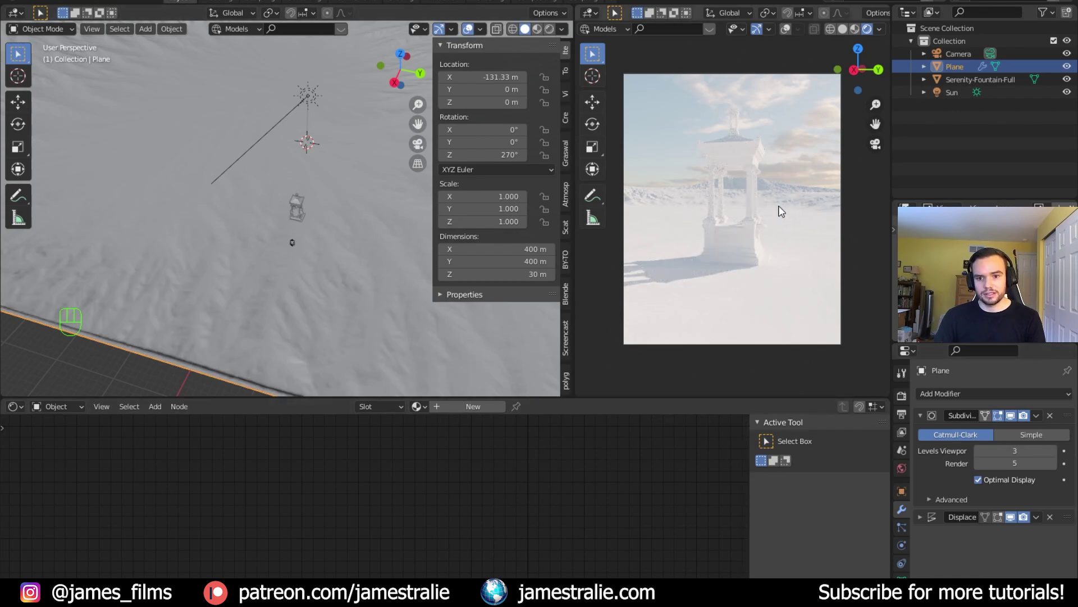
Inspect the dunes around the fountain and apply smooth shading to the ground plane.
{"action": "scroll", "coordinate": [778, 205], "scroll_direction": "up", "scroll_amount": 7}
{"action": "middle_click_drag", "start_coordinate": [780, 206], "coordinate": [802, 261], "text": "shift"}
{"action": "scroll", "coordinate": [802, 260], "scroll_direction": "up", "scroll_amount": 1, "text": "shift"}
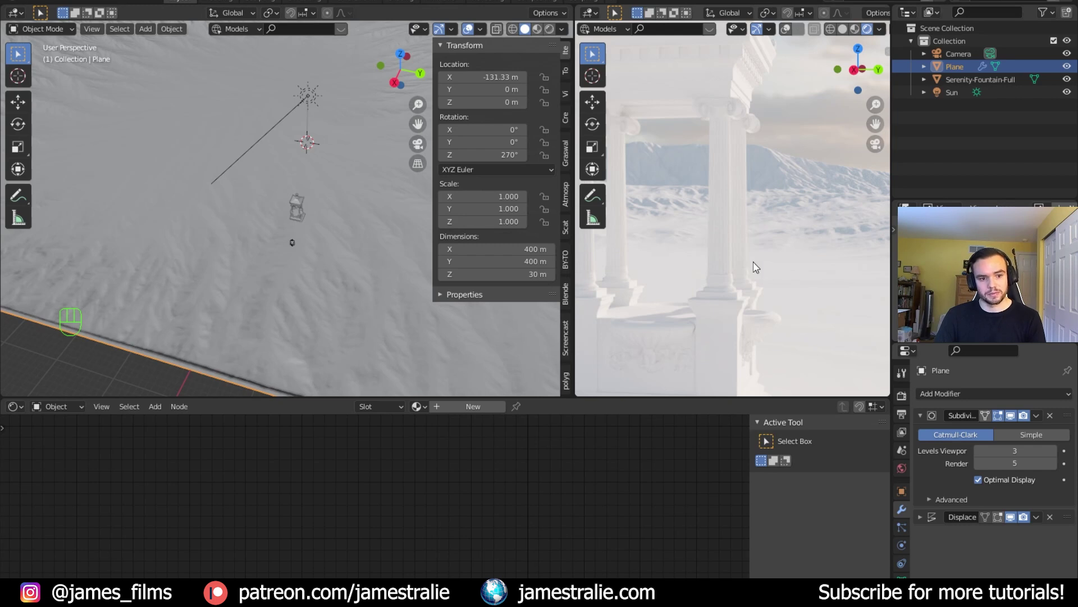
{"action": "scroll", "coordinate": [188, 310], "scroll_direction": "up", "scroll_amount": 3}
{"action": "middle_click_drag", "start_coordinate": [190, 309], "coordinate": [181, 262], "text": "shift"}
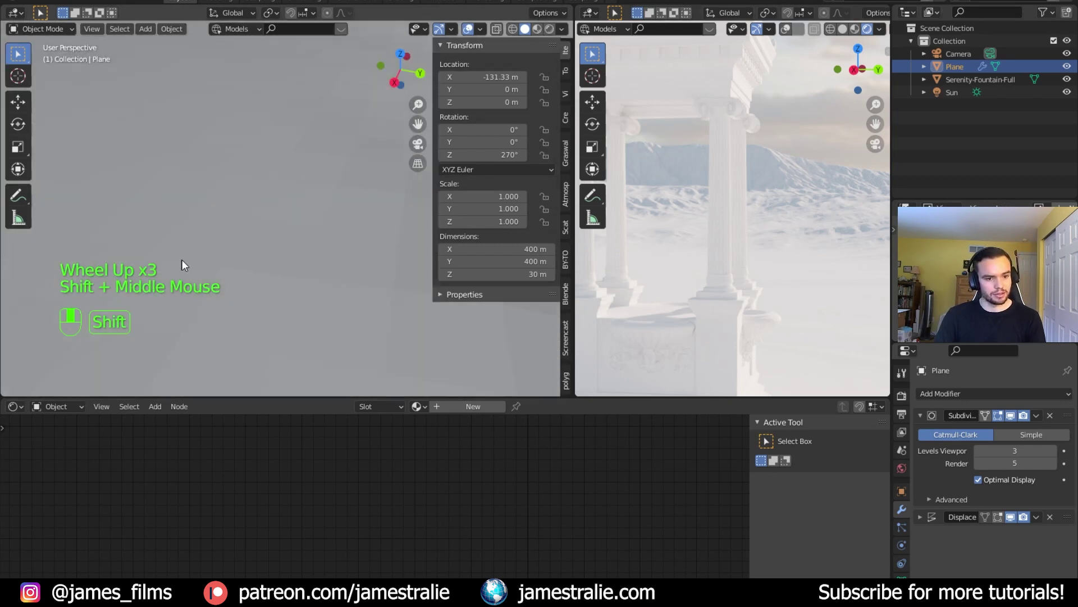
{"action": "scroll", "coordinate": [179, 265], "scroll_direction": "down", "scroll_amount": 1}
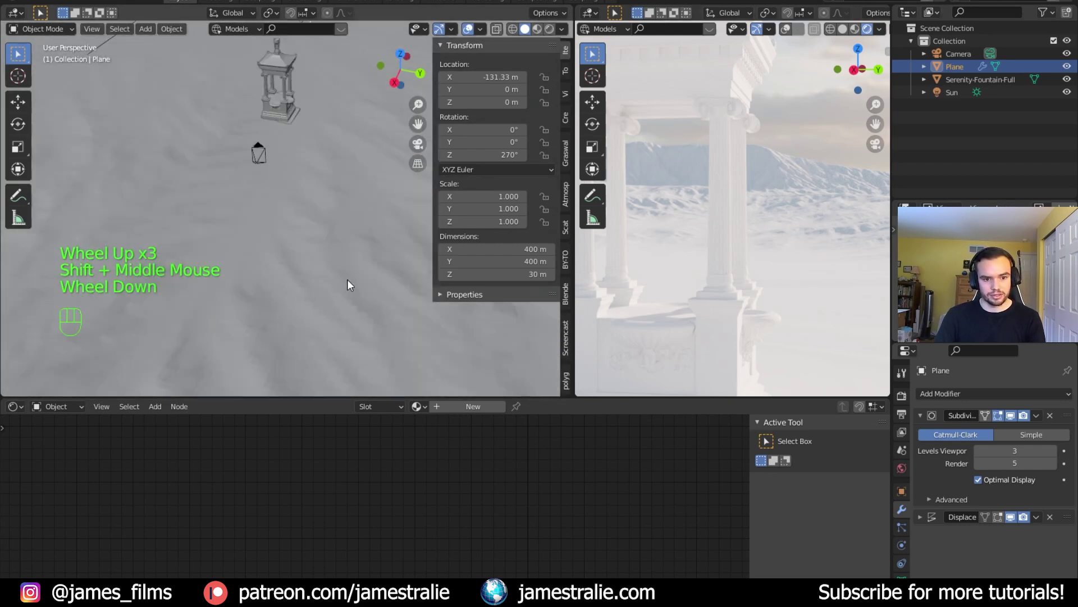
{"action": "left_click", "coordinate": [348, 324]}
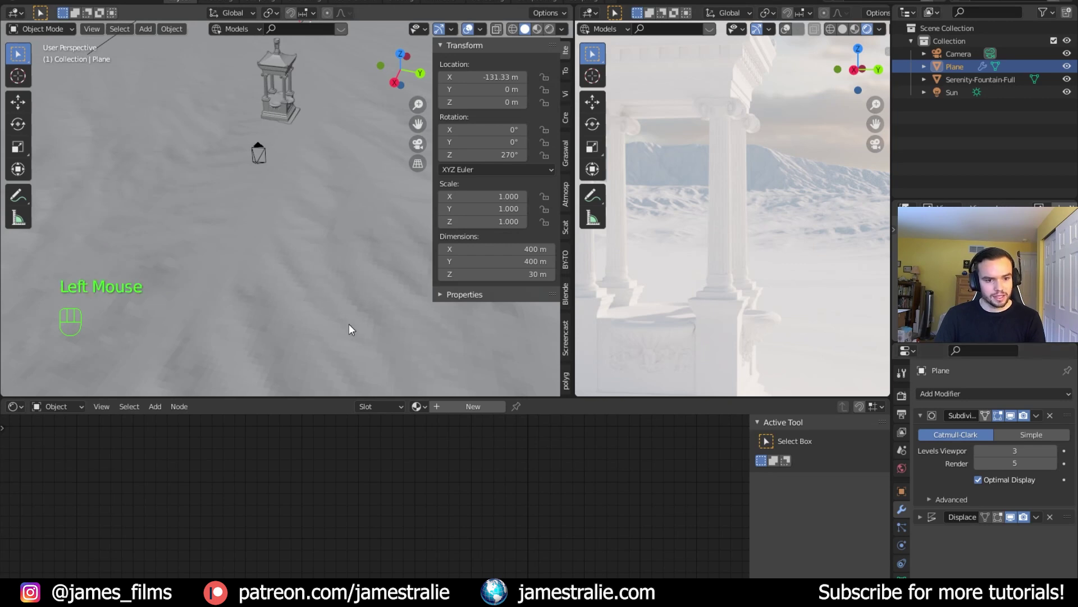
{"action": "right_click", "coordinate": [328, 292]}
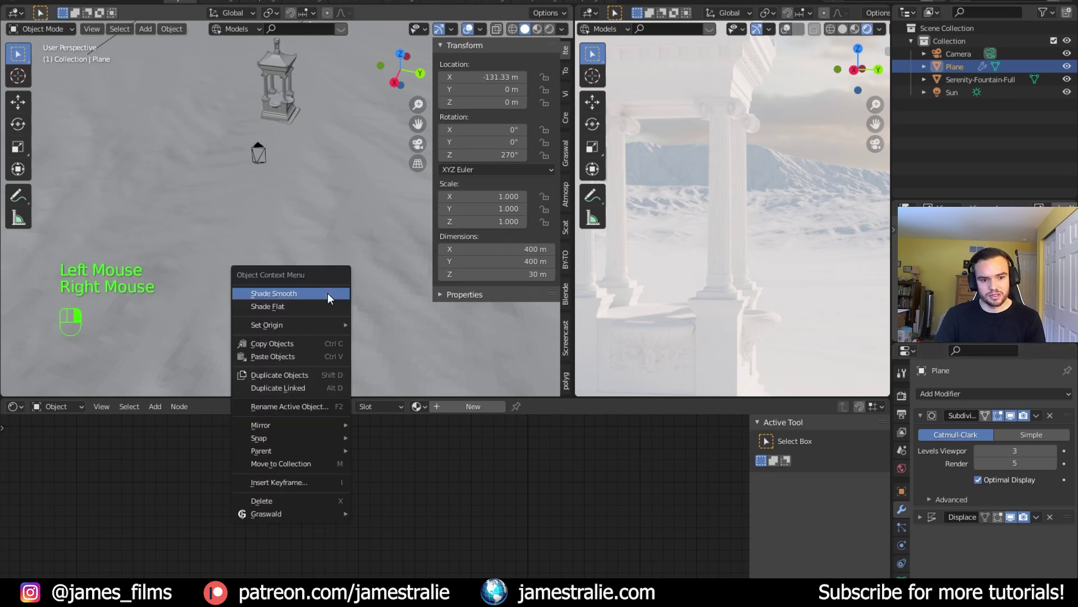
{"action": "left_click", "coordinate": [325, 293]}
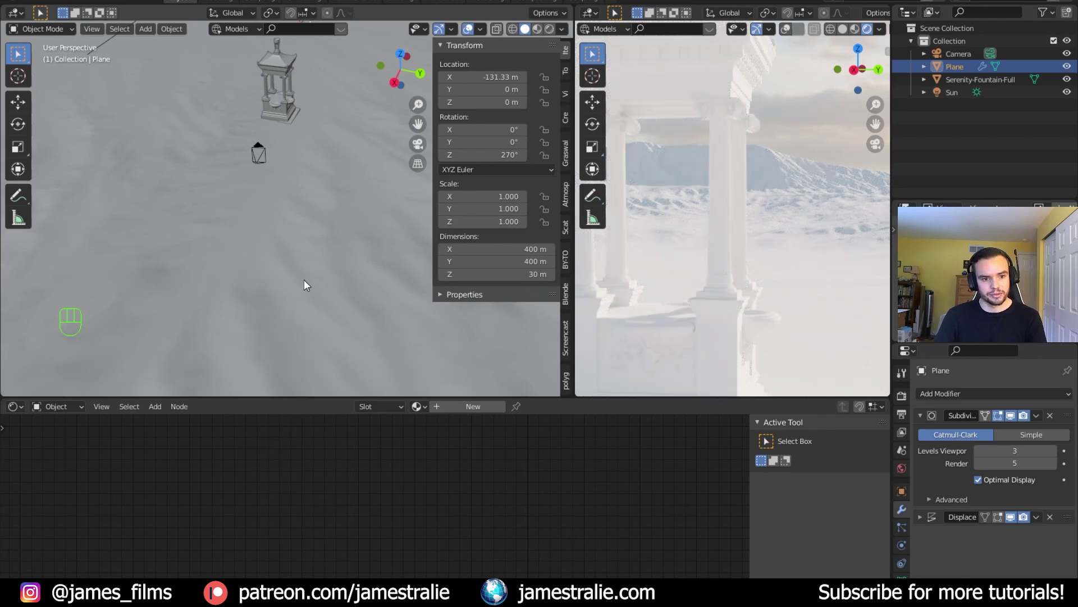
Turn off the viewport display of the plane's Subdivision modifier and look over the whole dune terrain.
{"action": "scroll", "coordinate": [304, 280], "scroll_direction": "down", "scroll_amount": 2}
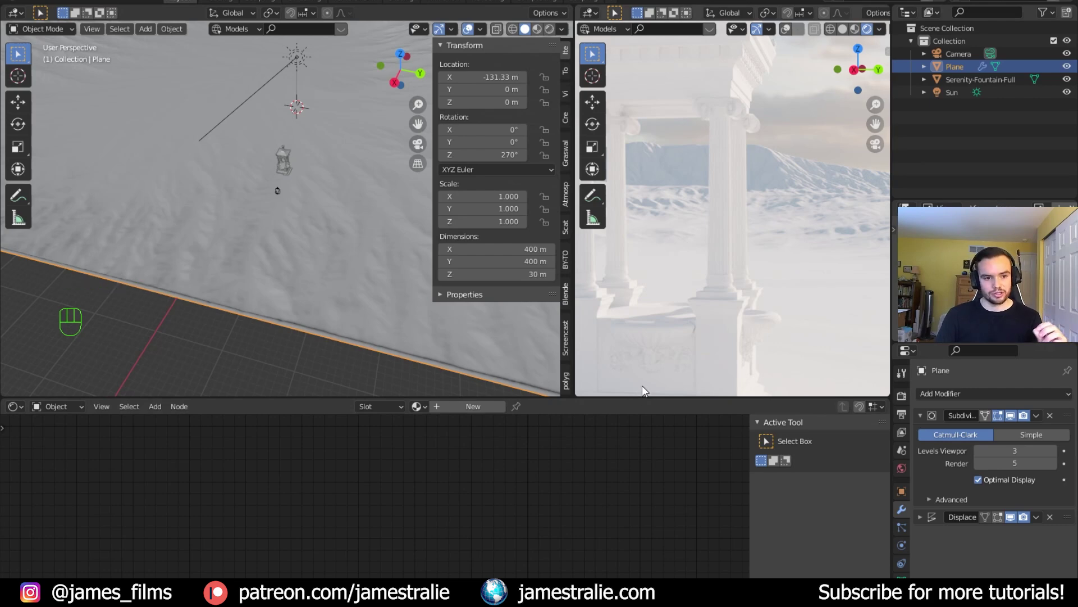
{"action": "left_click", "coordinate": [1011, 415]}
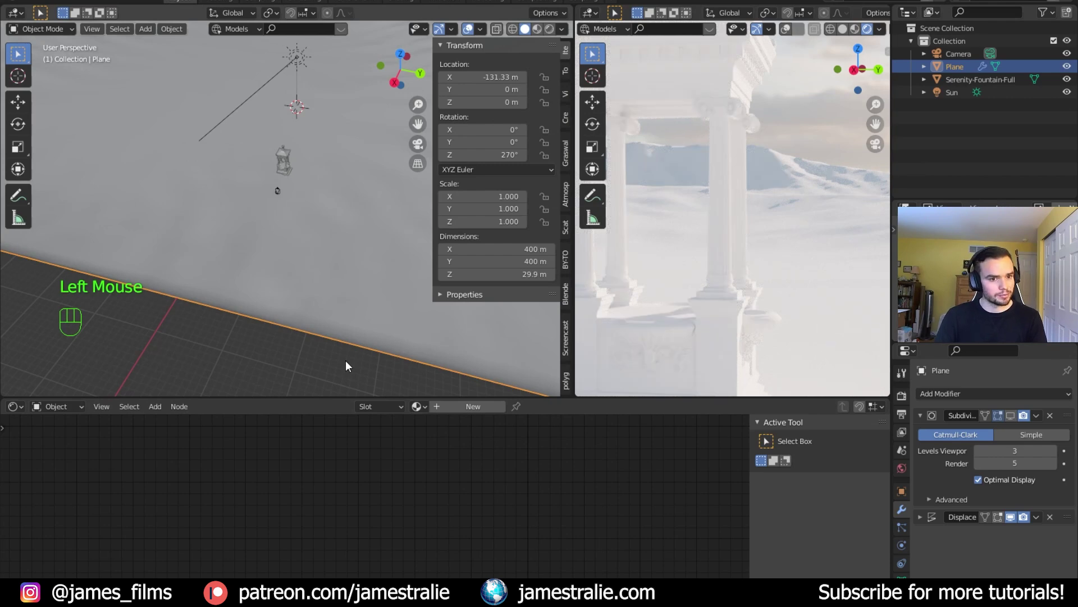
{"action": "middle_click_drag", "start_coordinate": [342, 198], "coordinate": [325, 304], "text": "shift"}
{"action": "scroll", "coordinate": [303, 264], "scroll_direction": "down", "scroll_amount": 2}
{"action": "scroll", "coordinate": [318, 247], "scroll_direction": "up", "scroll_amount": 1}
{"action": "scroll", "coordinate": [318, 245], "scroll_direction": "down", "scroll_amount": 2}
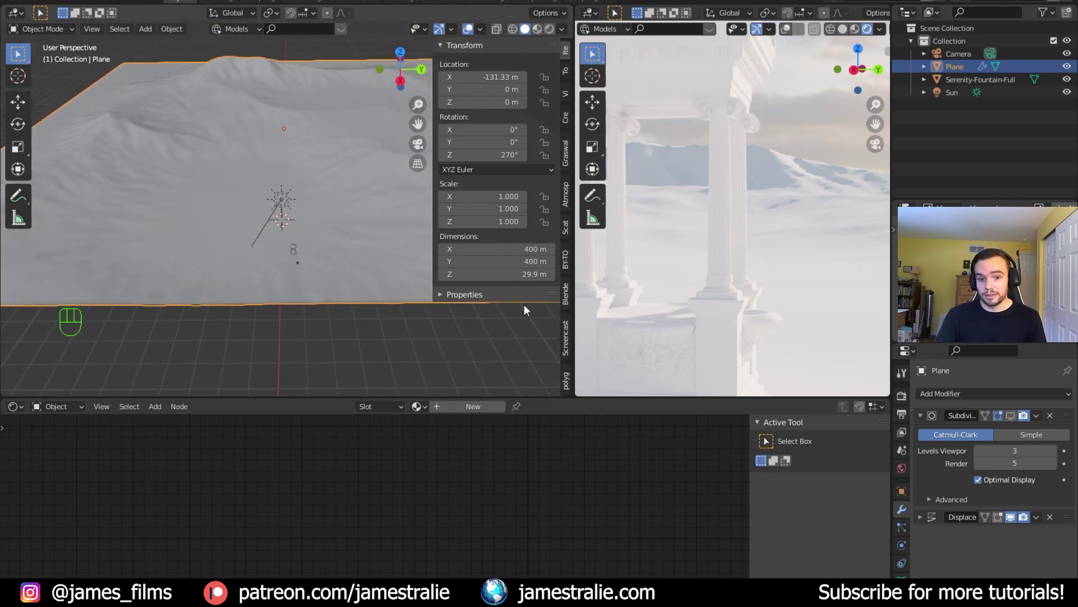
Open the BlenderKit asset search and set it to look for materials.
{"action": "left_click", "coordinate": [567, 293]}
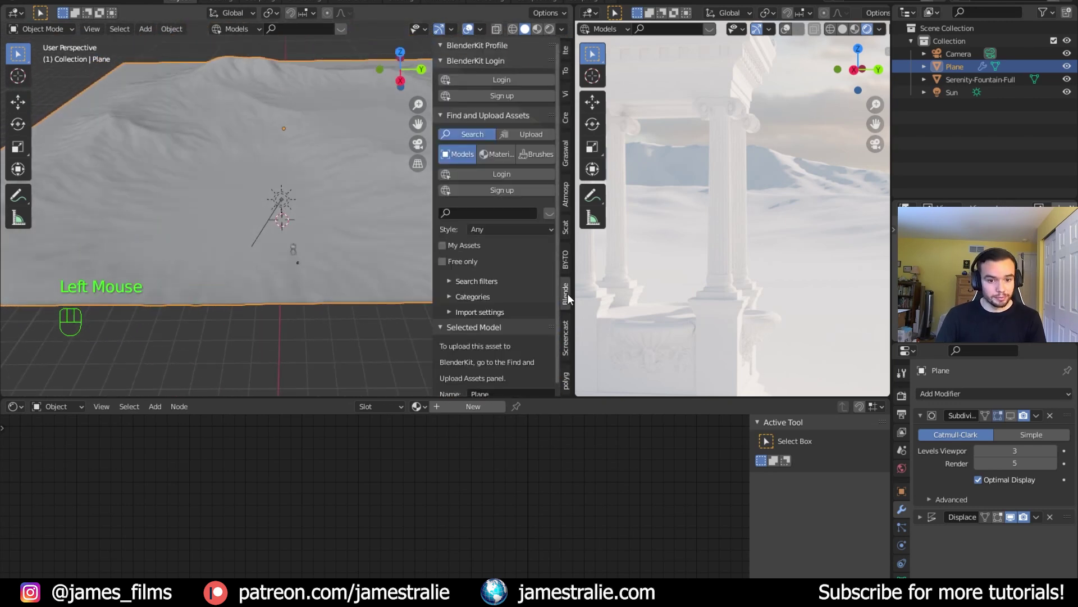
{"action": "double_click", "coordinate": [490, 153]}
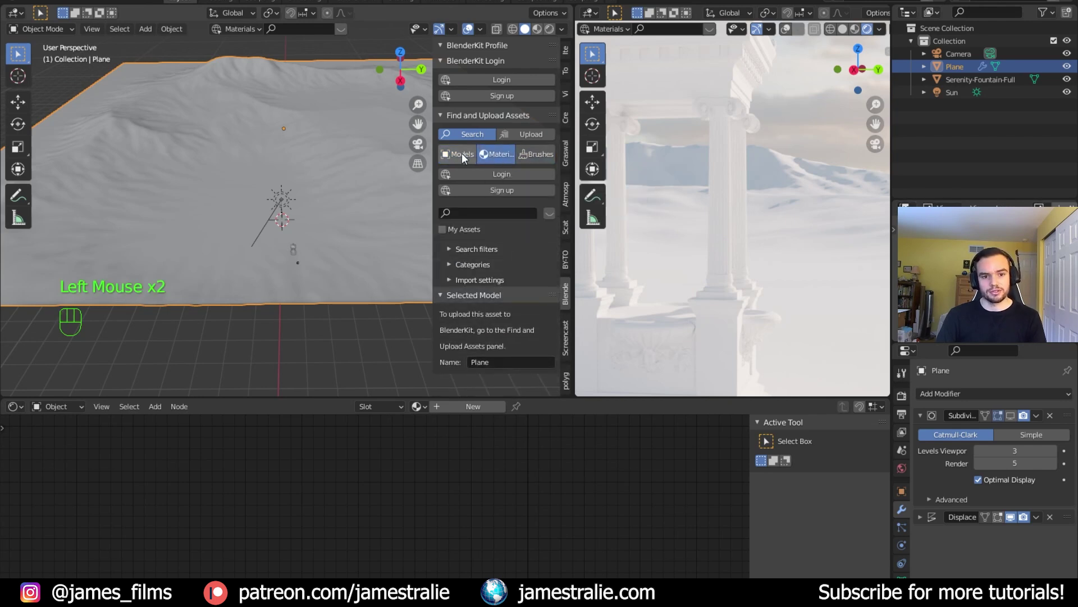
{"action": "left_click", "coordinate": [498, 154]}
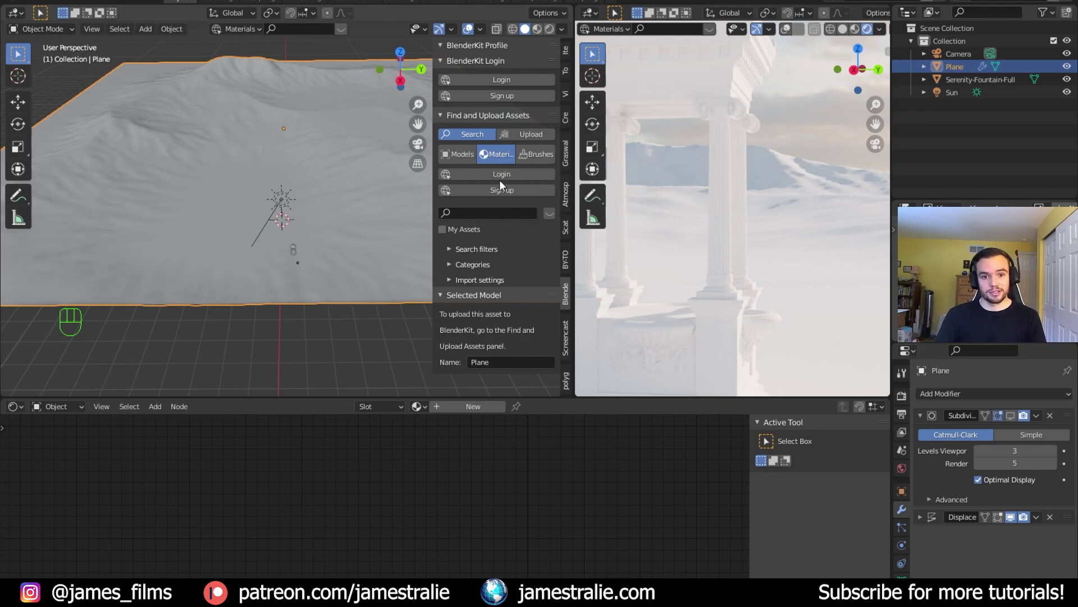
Rename the ground plane object to "sand".
{"action": "left_click", "coordinate": [952, 66]}
{"action": "double_click", "coordinate": [952, 67]}
{"action": "type", "text": "san"}
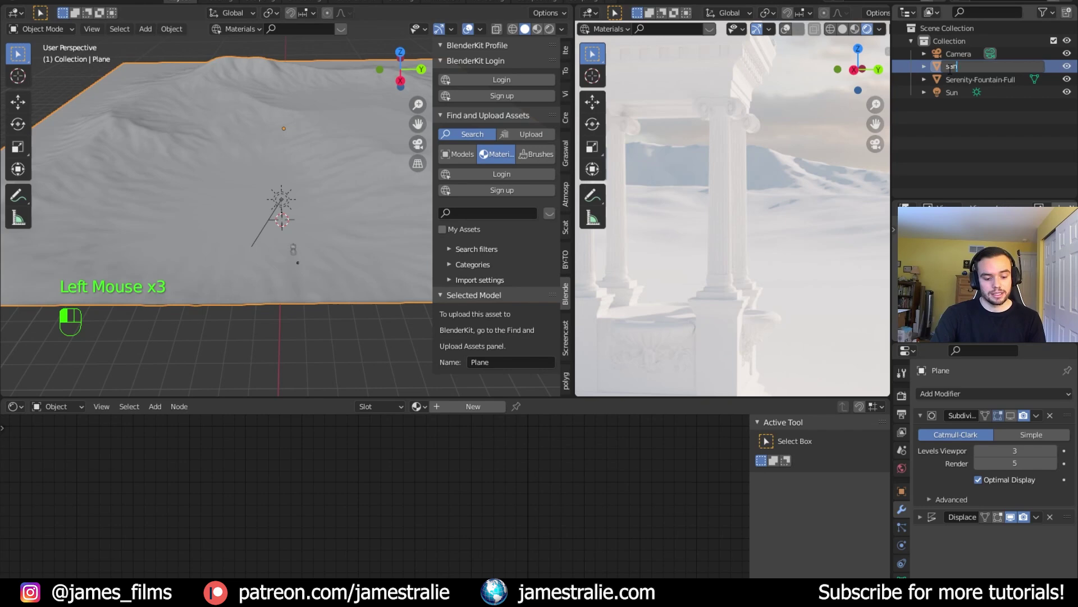
{"action": "type", "text": "d"}
{"action": "key", "text": "Return"}
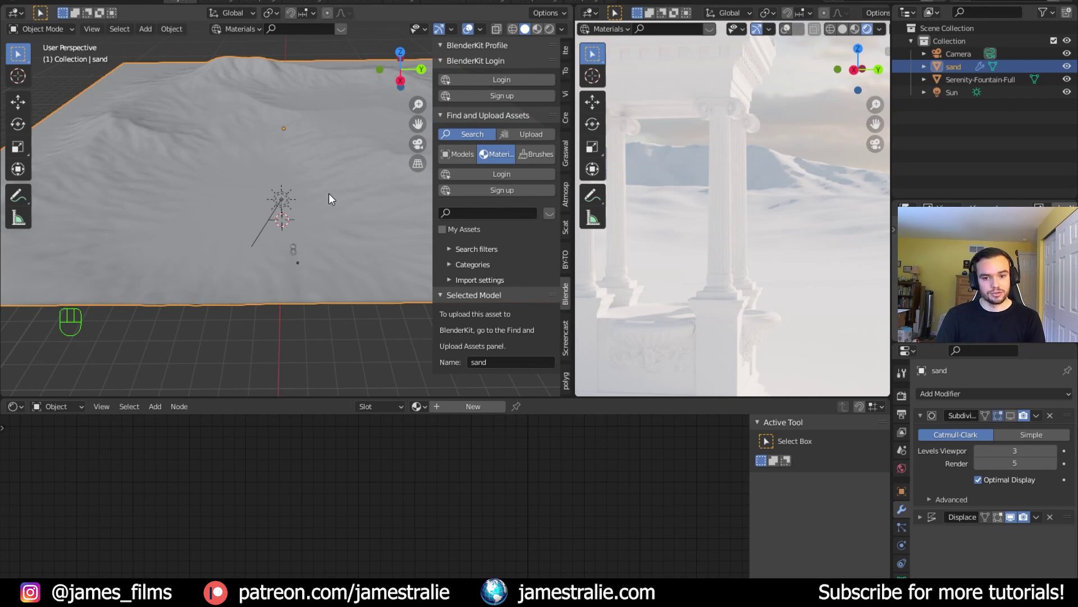
Reframe the camera render and search the BlenderKit materials for "sand".
{"action": "middle_click_drag", "start_coordinate": [316, 208], "coordinate": [311, 234], "text": "shift"}
{"action": "scroll", "coordinate": [668, 267], "scroll_direction": "down", "scroll_amount": 6}
{"action": "middle_click_drag", "start_coordinate": [669, 267], "coordinate": [695, 257], "text": "shift"}
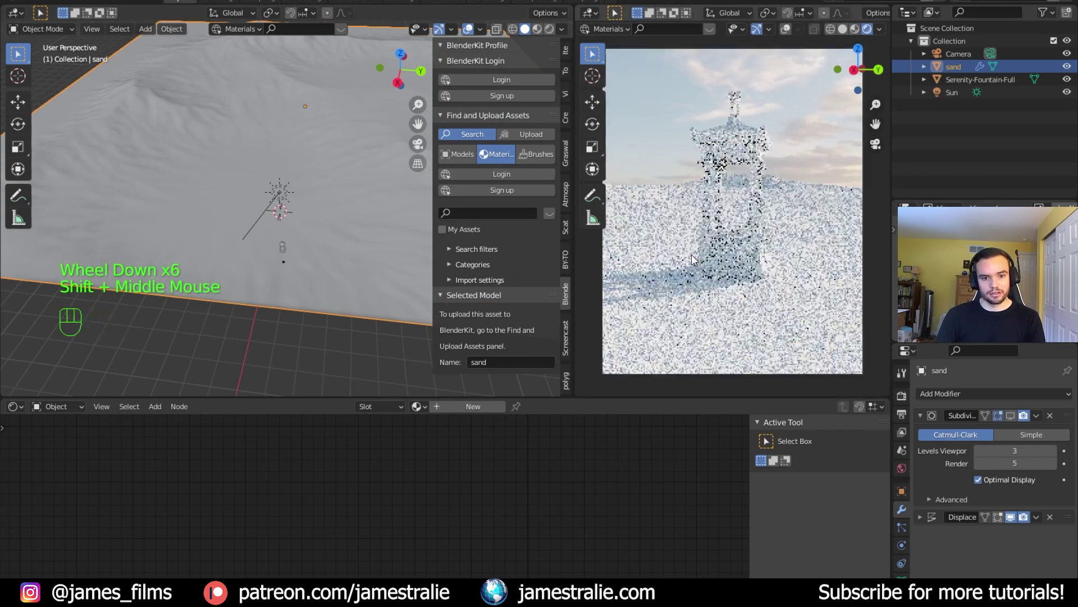
{"action": "left_click", "coordinate": [477, 210]}
{"action": "type", "text": "sand"}
{"action": "key", "text": "Return"}
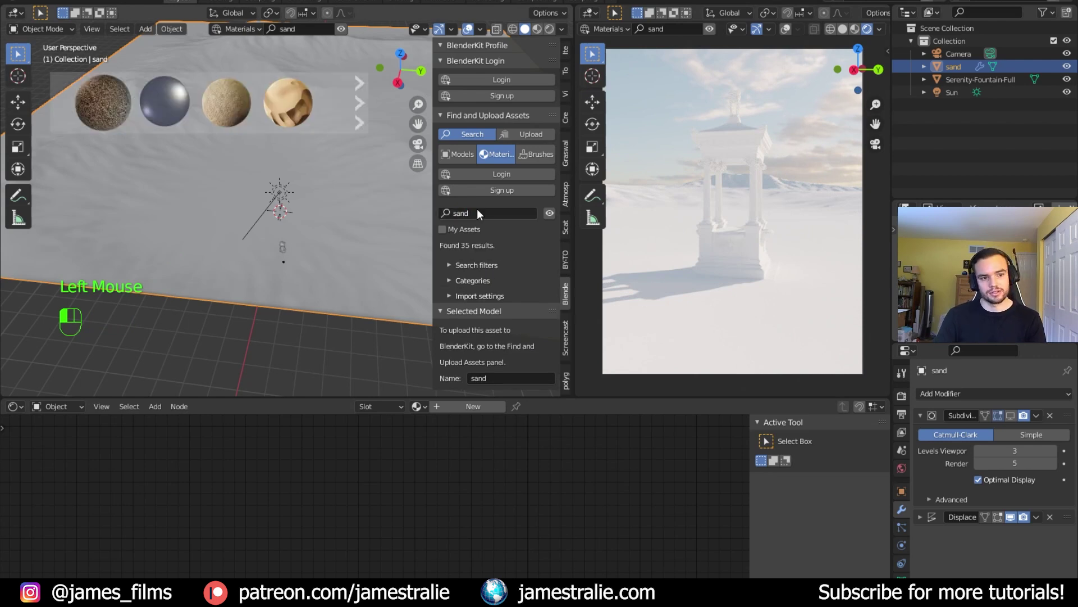
Browse the sand materials found and apply the smooth, pale beige one to the sand plane.
{"action": "mouse_move", "coordinate": [257, 120]}
{"action": "scroll", "coordinate": [258, 120], "scroll_direction": "down", "scroll_amount": 2}
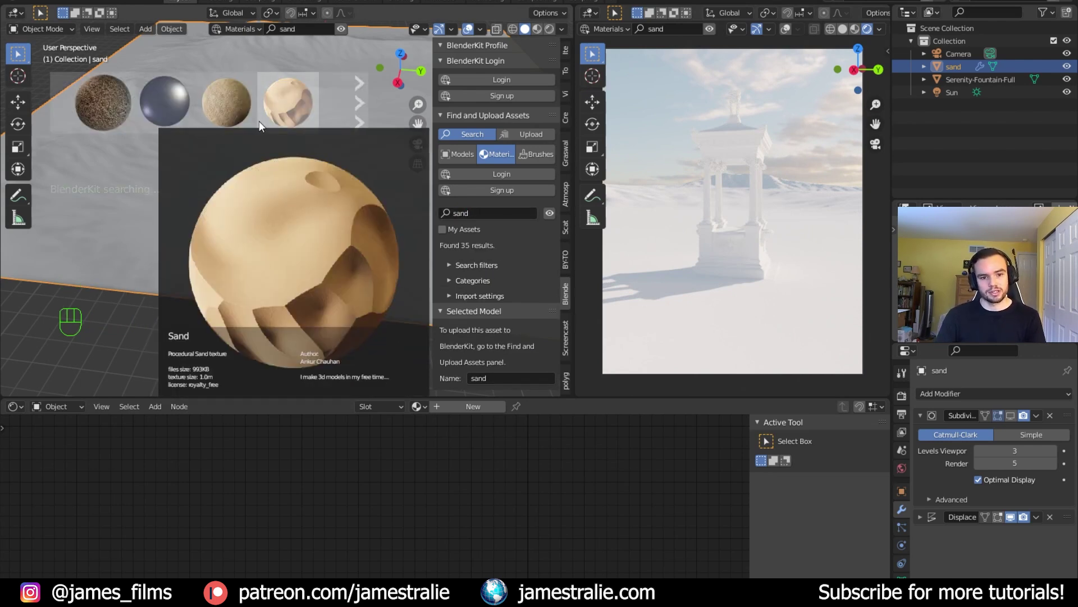
{"action": "scroll", "coordinate": [264, 117], "scroll_direction": "down", "scroll_amount": 2}
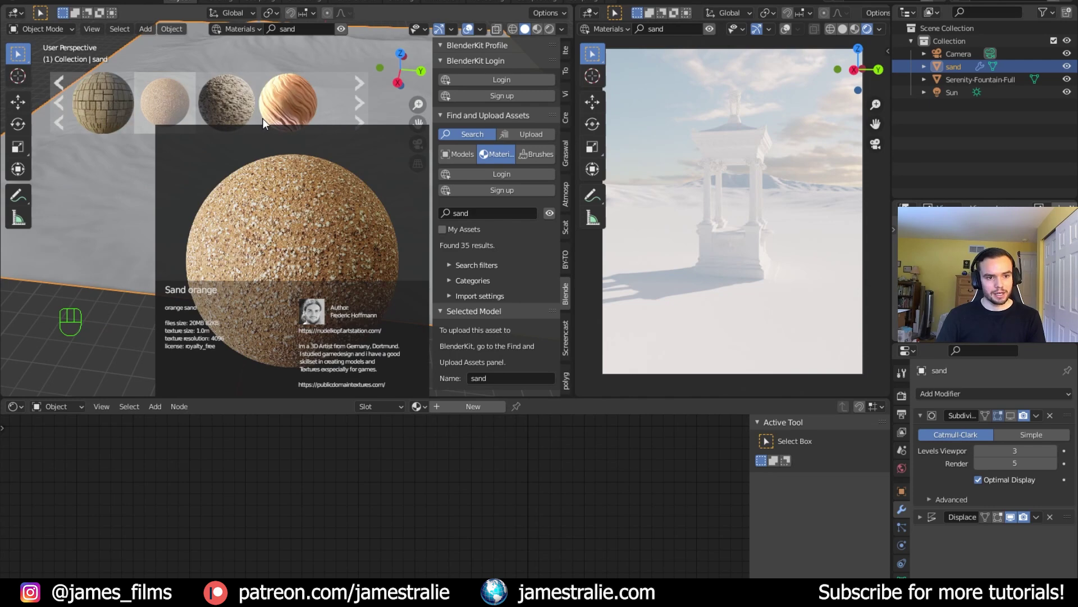
{"action": "left_click", "coordinate": [364, 257]}
{"action": "mouse_move", "coordinate": [278, 113]}
{"action": "scroll", "coordinate": [278, 112], "scroll_direction": "down", "scroll_amount": 2}
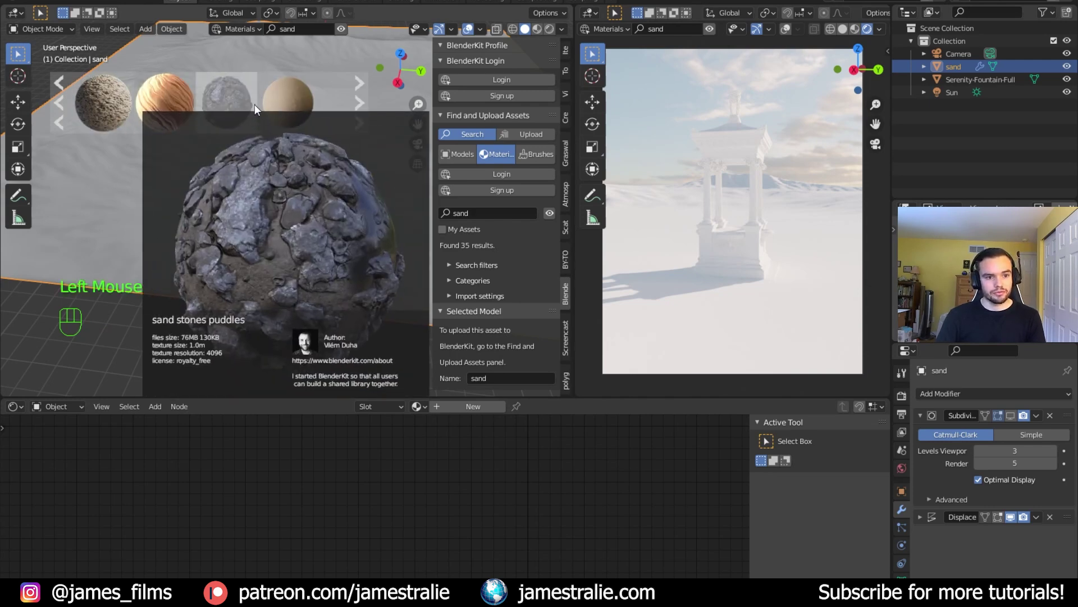
{"action": "scroll", "coordinate": [270, 101], "scroll_direction": "down", "scroll_amount": 2}
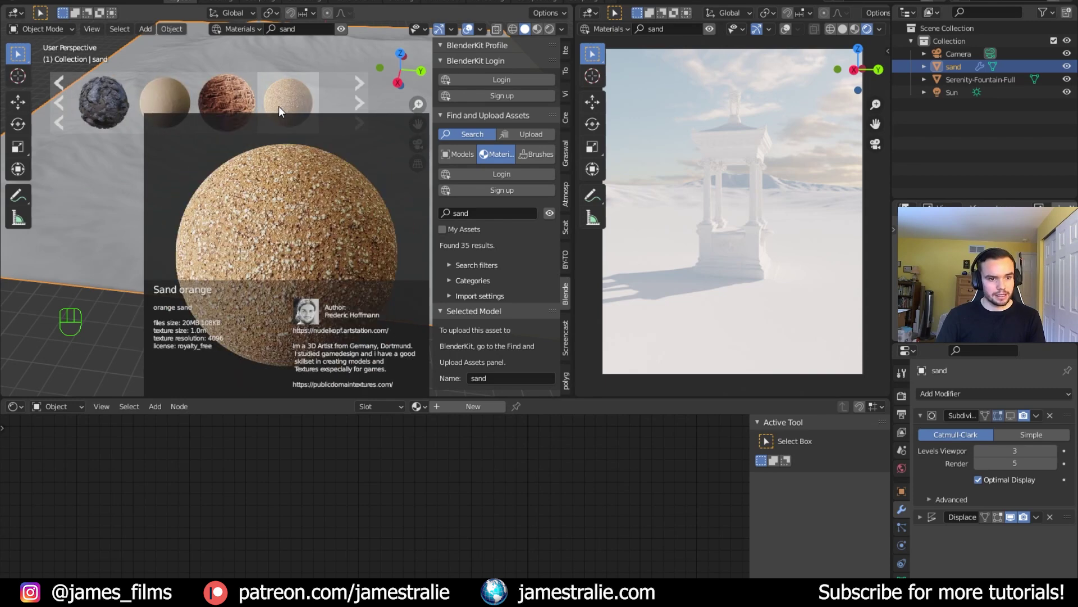
{"action": "scroll", "coordinate": [279, 106], "scroll_direction": "down", "scroll_amount": 2}
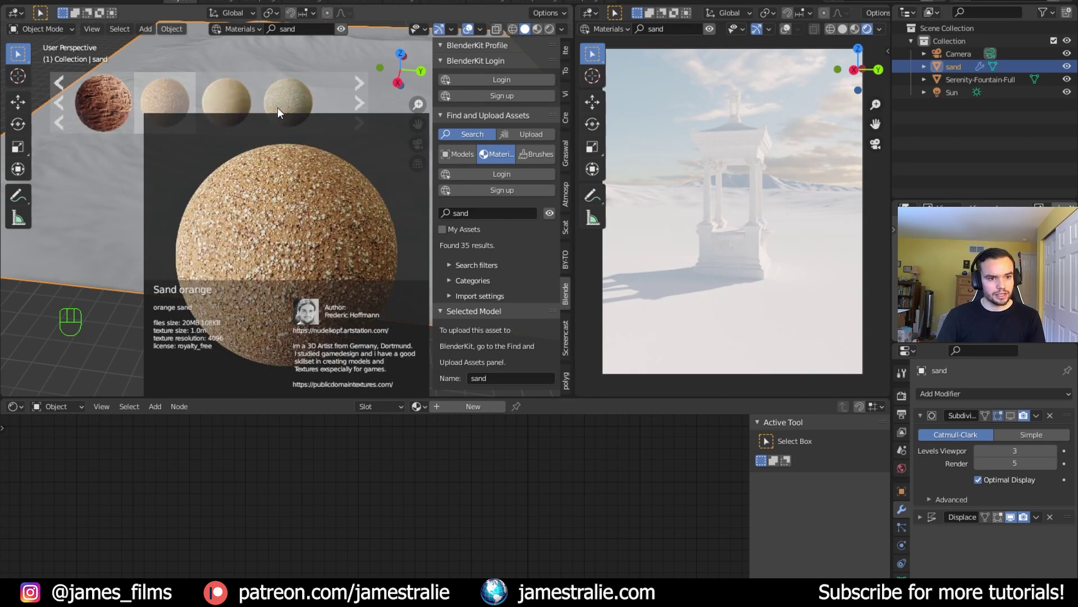
{"action": "left_click", "coordinate": [227, 102]}
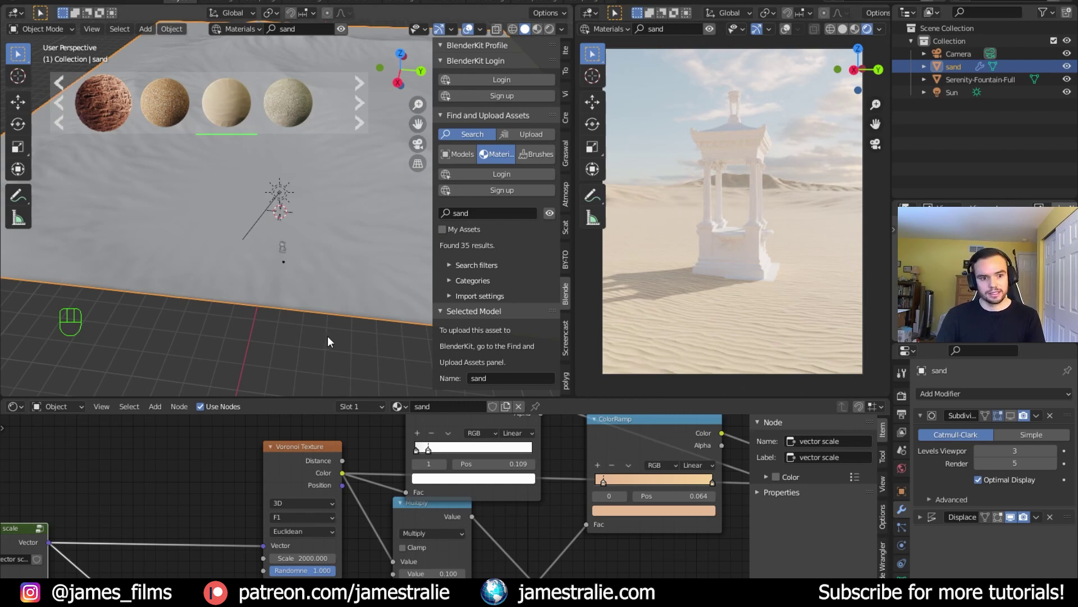
Spread the two ColorRamp nodes apart in the sand material's node tree.
{"action": "middle_click_drag", "start_coordinate": [187, 480], "coordinate": [278, 430]}
{"action": "scroll", "coordinate": [317, 456], "scroll_direction": "down", "scroll_amount": 15}
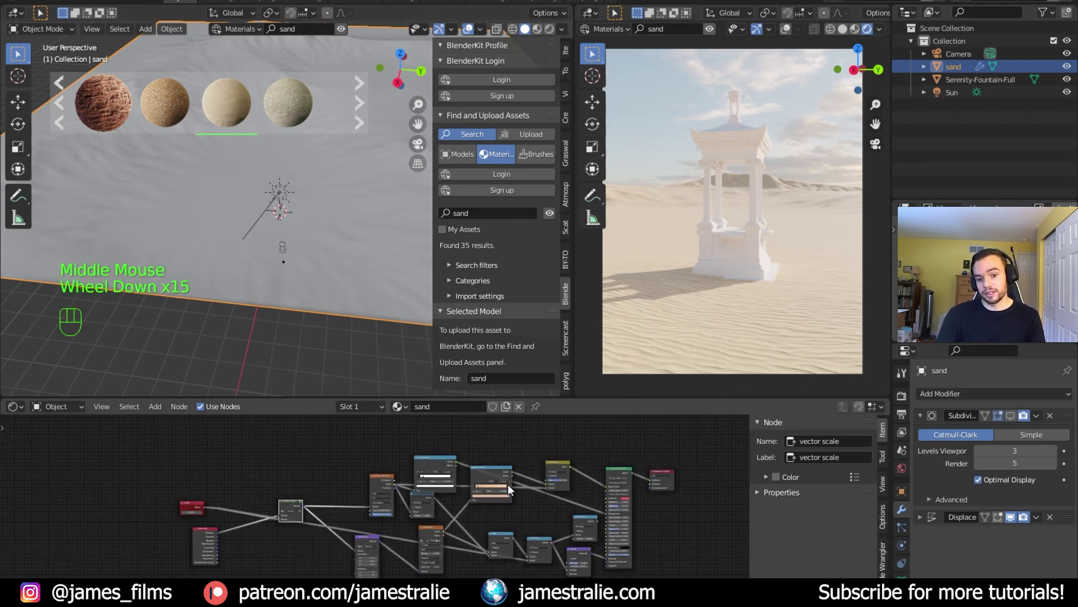
{"action": "middle_click_drag", "start_coordinate": [313, 487], "coordinate": [251, 436]}
{"action": "scroll", "coordinate": [252, 436], "scroll_direction": "up", "scroll_amount": 5}
{"action": "middle_click_drag", "start_coordinate": [437, 408], "coordinate": [449, 472]}
{"action": "left_click_drag", "start_coordinate": [448, 468], "coordinate": [471, 436]}
{"action": "left_click_drag", "start_coordinate": [499, 475], "coordinate": [518, 482]}
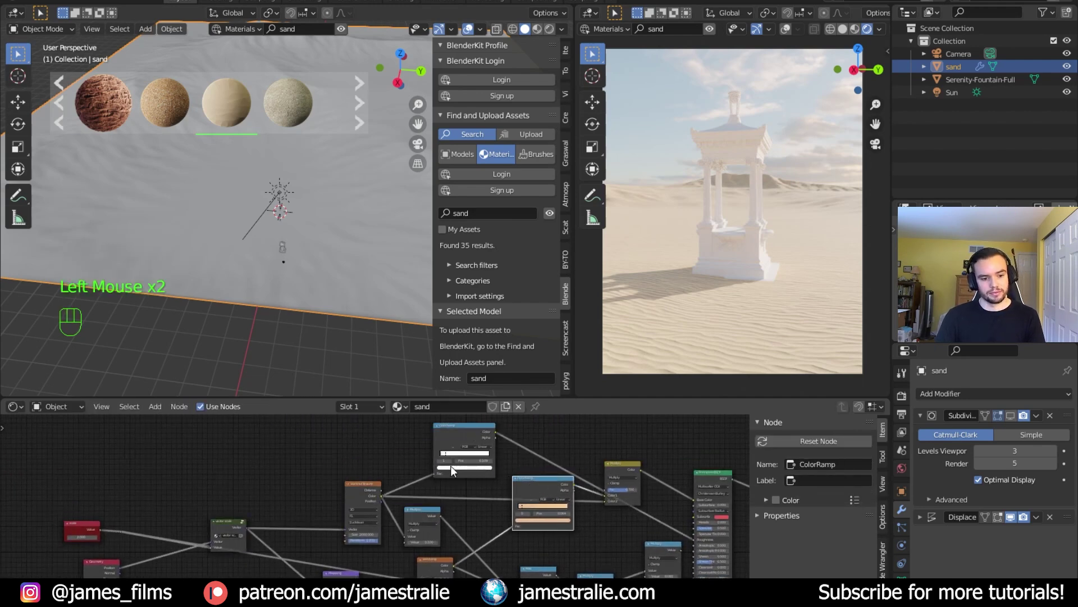
Find the scale value node in the sand material's node tree and move it slightly away from the vector scale node.
{"action": "middle_click_drag", "start_coordinate": [312, 492], "coordinate": [355, 434]}
{"action": "scroll", "coordinate": [355, 435], "scroll_direction": "up", "scroll_amount": 1}
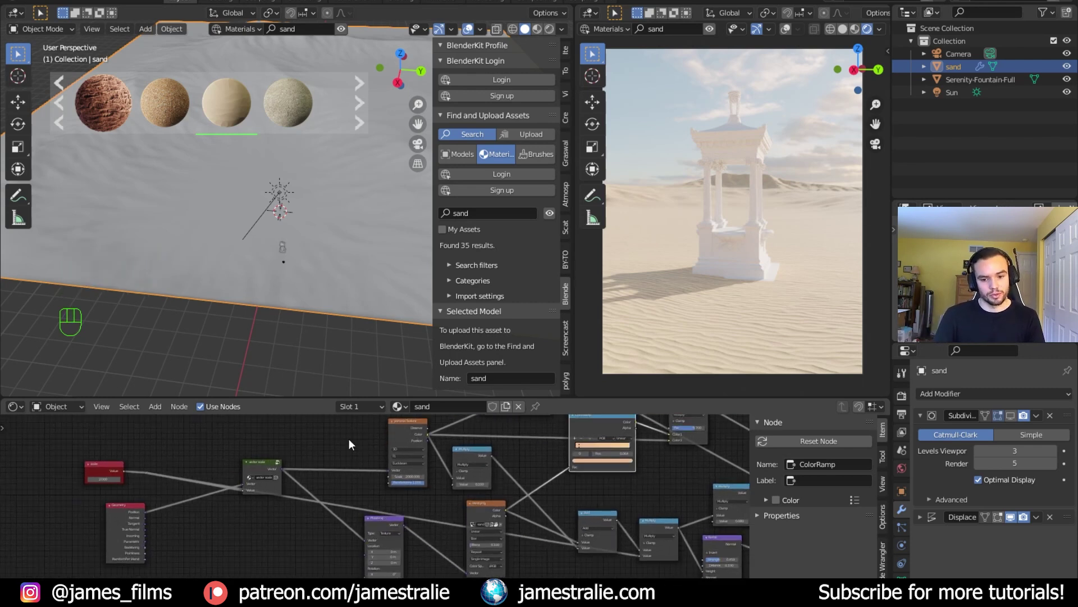
{"action": "middle_click_drag", "start_coordinate": [470, 498], "coordinate": [556, 514]}
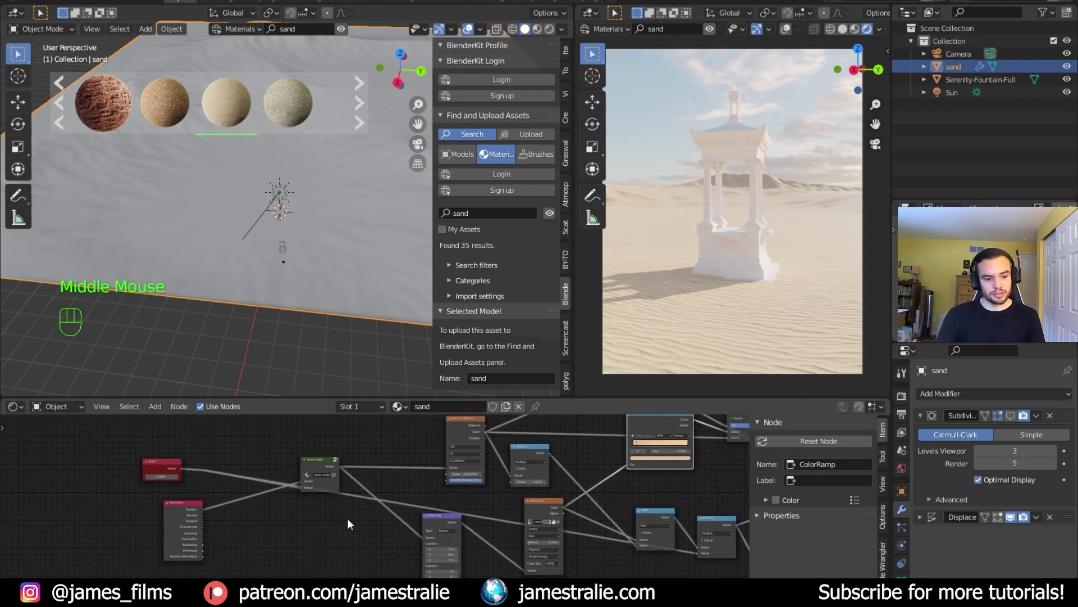
{"action": "middle_click_drag", "start_coordinate": [347, 518], "coordinate": [393, 517]}
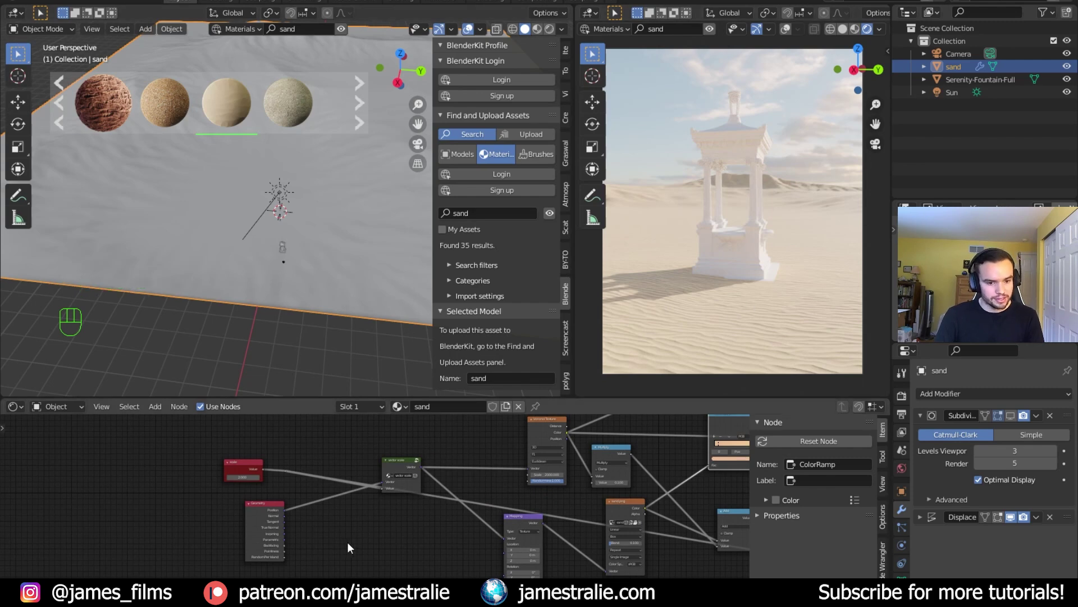
{"action": "scroll", "coordinate": [337, 525], "scroll_direction": "up", "scroll_amount": 4}
{"action": "middle_click_drag", "start_coordinate": [338, 524], "coordinate": [392, 507]}
{"action": "scroll", "coordinate": [326, 520], "scroll_direction": "up", "scroll_amount": 5}
{"action": "left_click_drag", "start_coordinate": [285, 451], "coordinate": [260, 450]}
{"action": "scroll", "coordinate": [337, 494], "scroll_direction": "up", "scroll_amount": 4}
{"action": "middle_click_drag", "start_coordinate": [335, 497], "coordinate": [348, 506]}
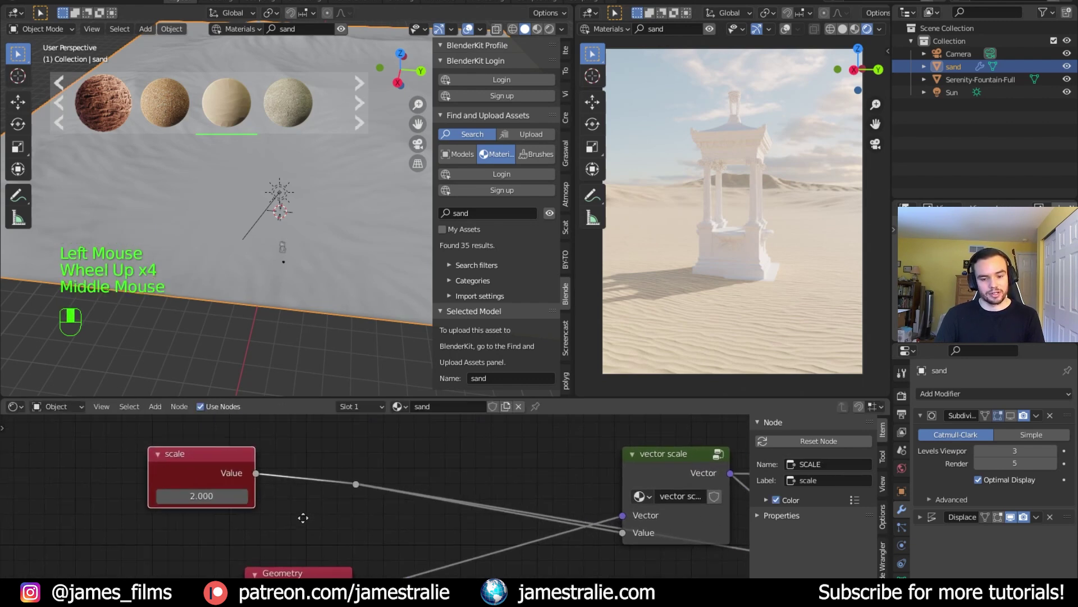
{"action": "middle_click_drag", "start_coordinate": [497, 522], "coordinate": [446, 506]}
{"action": "left_click_drag", "start_coordinate": [606, 456], "coordinate": [606, 450]}
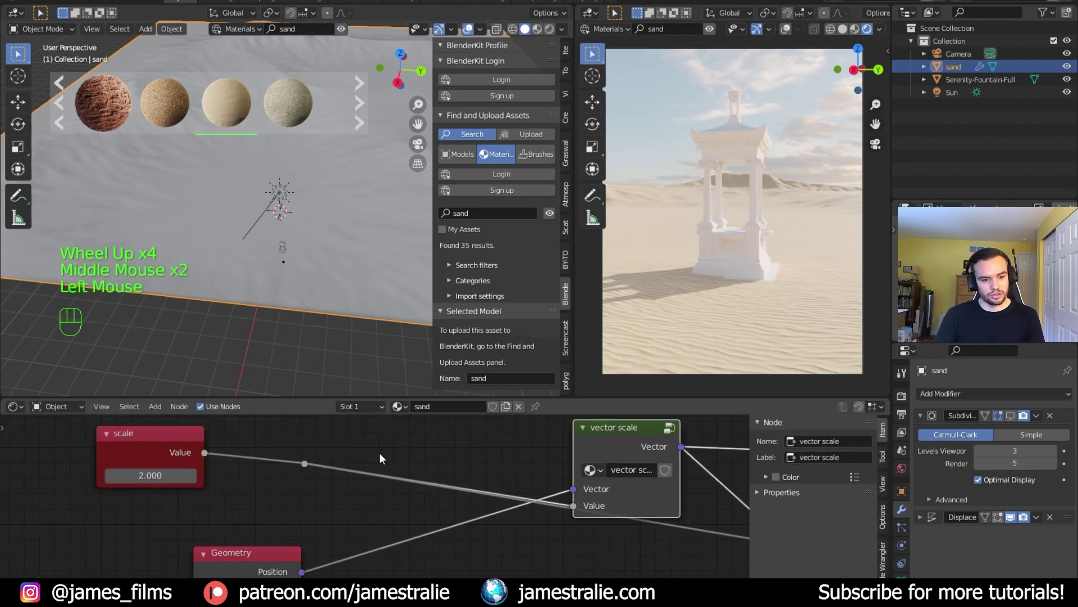
Try scale values of 10 and 1 for the sand texture in the scale value node.
{"action": "middle_click_drag", "start_coordinate": [303, 461], "coordinate": [426, 469]}
{"action": "left_click", "coordinate": [285, 484]}
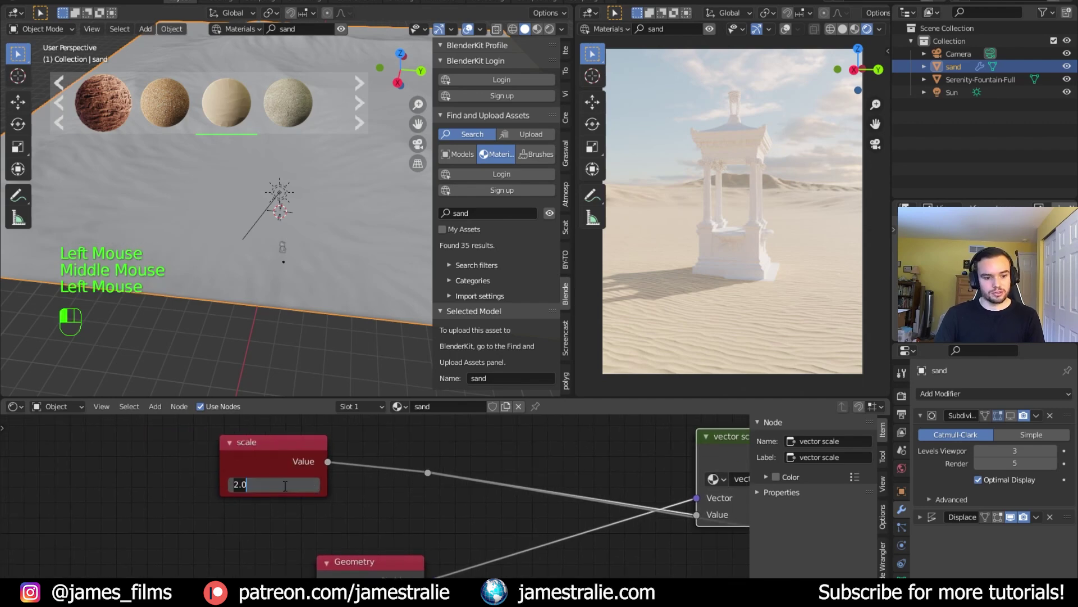
{"action": "type", "text": "10"}
{"action": "key", "text": "Return"}
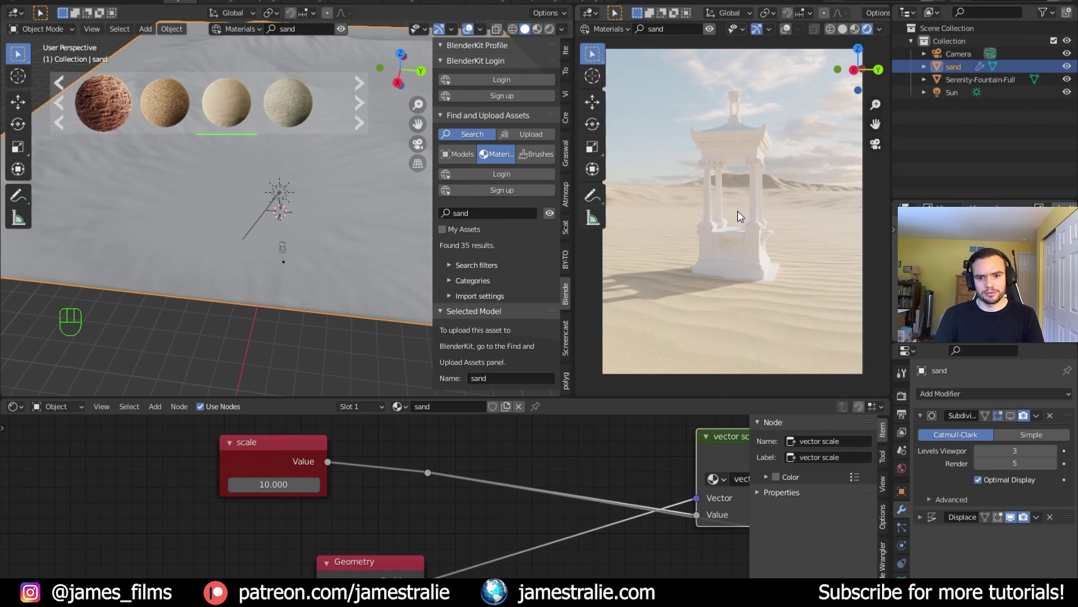
{"action": "left_click", "coordinate": [274, 484]}
{"action": "type", "text": "1"}
{"action": "key", "text": "Return"}
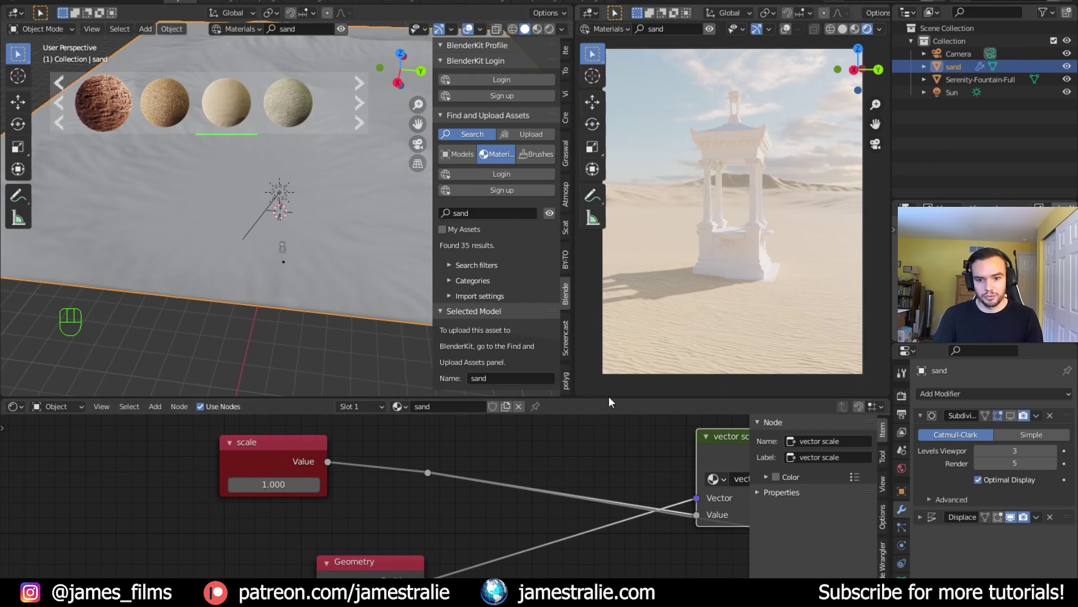
Set the sand material's scale value to 0.75 and save the file.
{"action": "left_click", "coordinate": [294, 483]}
{"action": "type", "text": ".75"}
{"action": "key", "text": "Return"}
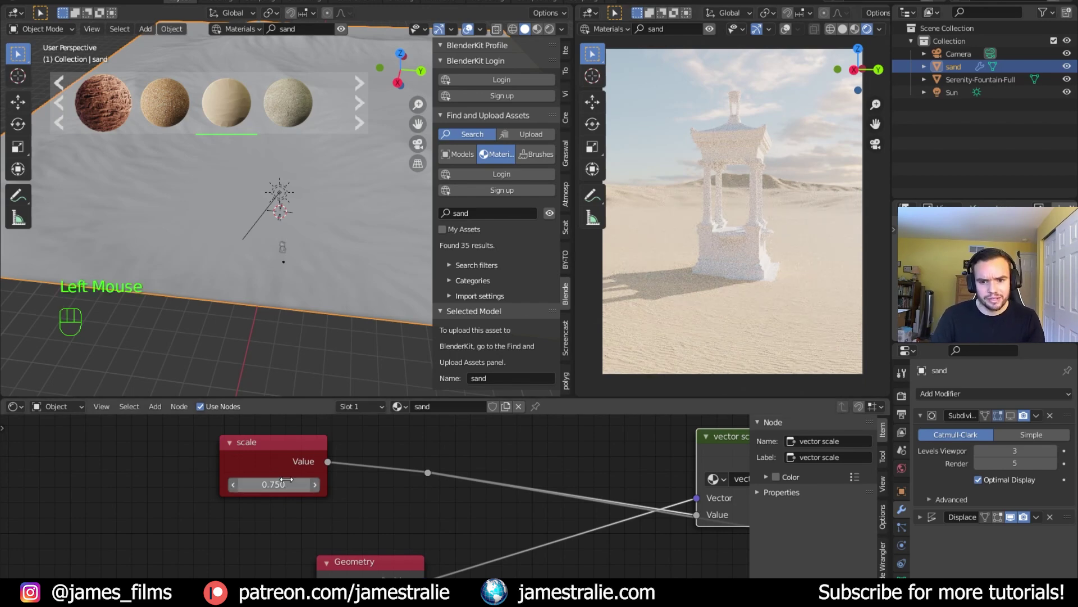
{"action": "key", "text": "ctrl+s"}
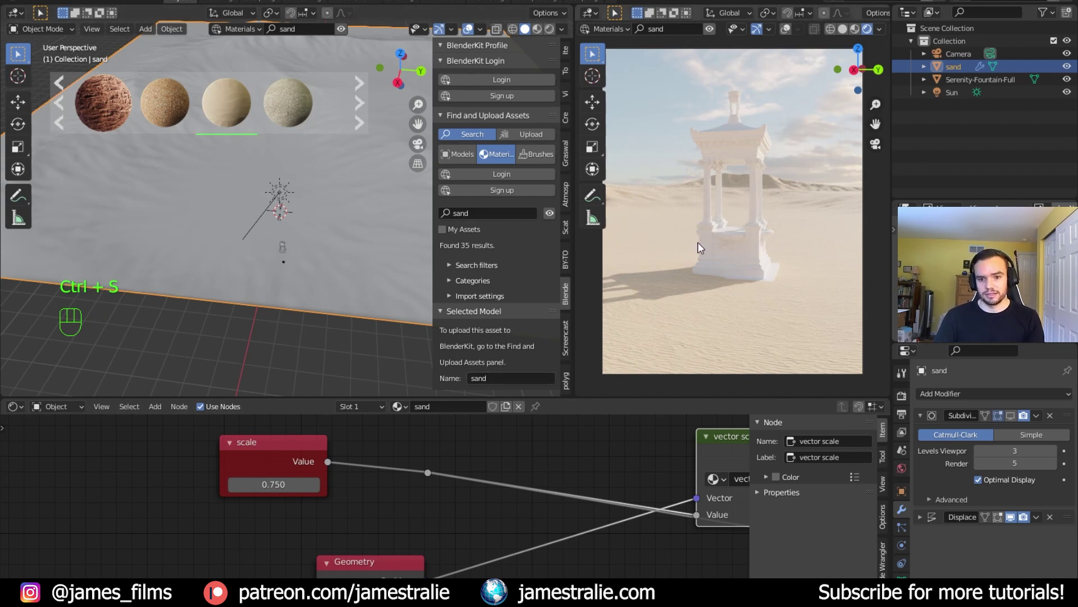
Examine the peach-coloured ColorRamp and the Multiply node that feed the Principled BSDF's base color.
{"action": "scroll", "coordinate": [561, 444], "scroll_direction": "down", "scroll_amount": 5}
{"action": "scroll", "coordinate": [353, 475], "scroll_direction": "down", "scroll_amount": 7}
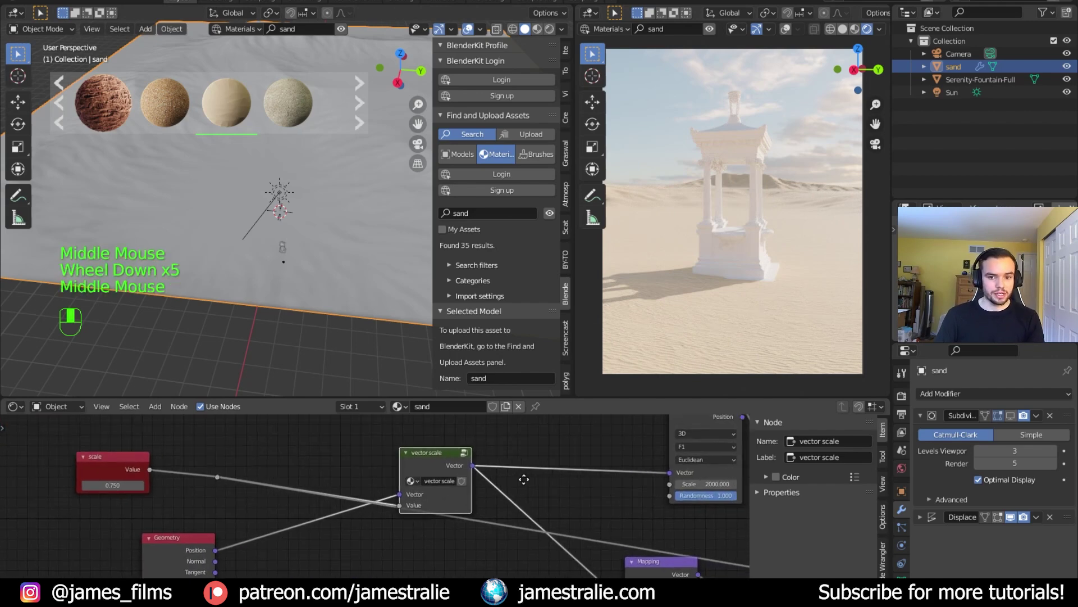
{"action": "middle_click_drag", "start_coordinate": [359, 468], "coordinate": [326, 526]}
{"action": "scroll", "coordinate": [355, 500], "scroll_direction": "up", "scroll_amount": 6}
{"action": "scroll", "coordinate": [356, 504], "scroll_direction": "up", "scroll_amount": 4}
{"action": "scroll", "coordinate": [359, 500], "scroll_direction": "up", "scroll_amount": 2}
{"action": "scroll", "coordinate": [352, 497], "scroll_direction": "down", "scroll_amount": 5}
{"action": "mouse_move", "coordinate": [401, 467]}
{"action": "left_mouse_down"}
{"action": "mouse_move", "coordinate": [395, 497]}
{"action": "mouse_move", "coordinate": [401, 469]}
{"action": "left_mouse_up"}
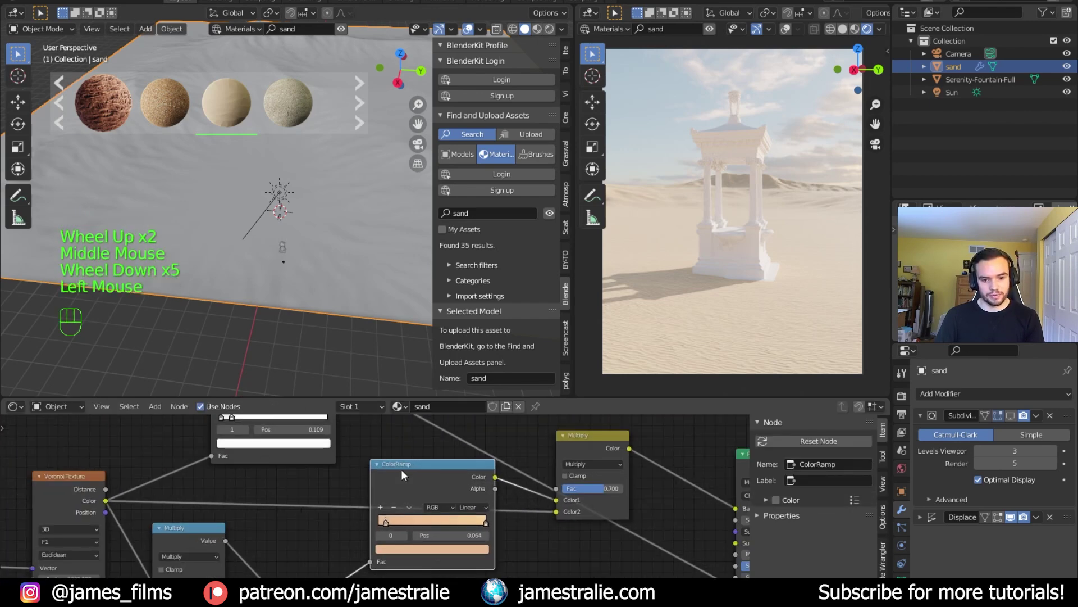
{"action": "middle_click_drag", "start_coordinate": [523, 507], "coordinate": [392, 497]}
{"action": "middle_click_drag", "start_coordinate": [524, 482], "coordinate": [558, 480]}
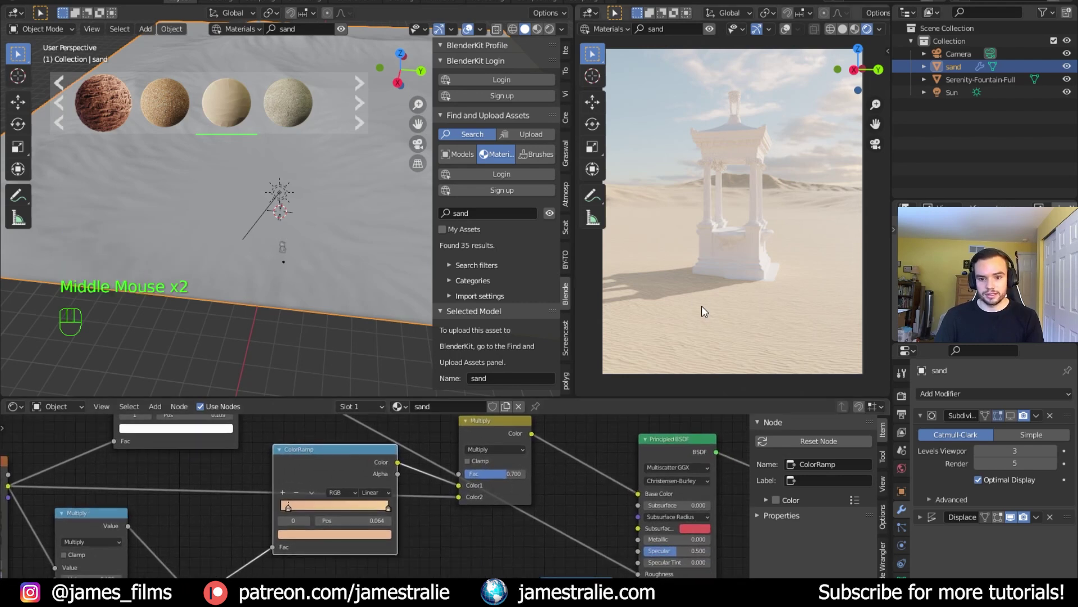
{"action": "middle_click_drag", "start_coordinate": [435, 518], "coordinate": [495, 517]}
{"action": "scroll", "coordinate": [497, 536], "scroll_direction": "up", "scroll_amount": 9}
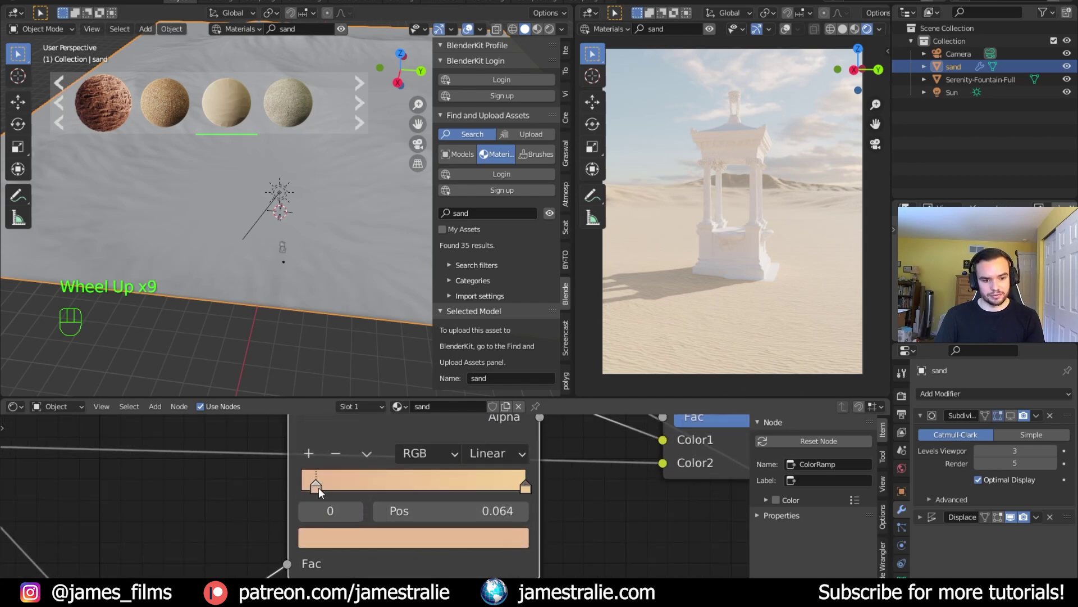
Try a pale green on the end stop of the sand ColorRamp and undo the colour change.
{"action": "left_click", "coordinate": [526, 487]}
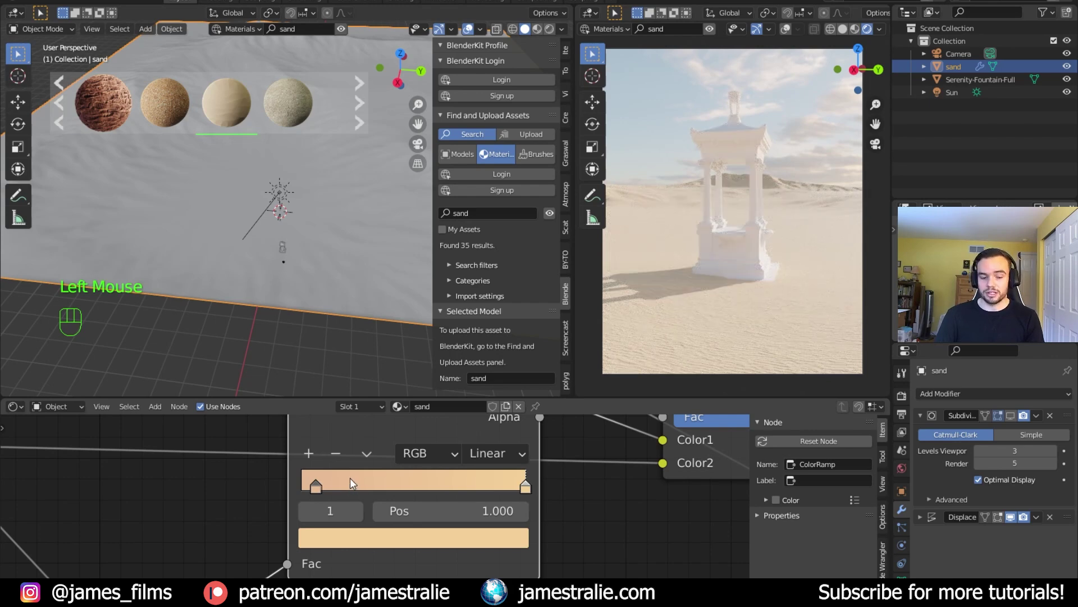
{"action": "left_click", "coordinate": [524, 488]}
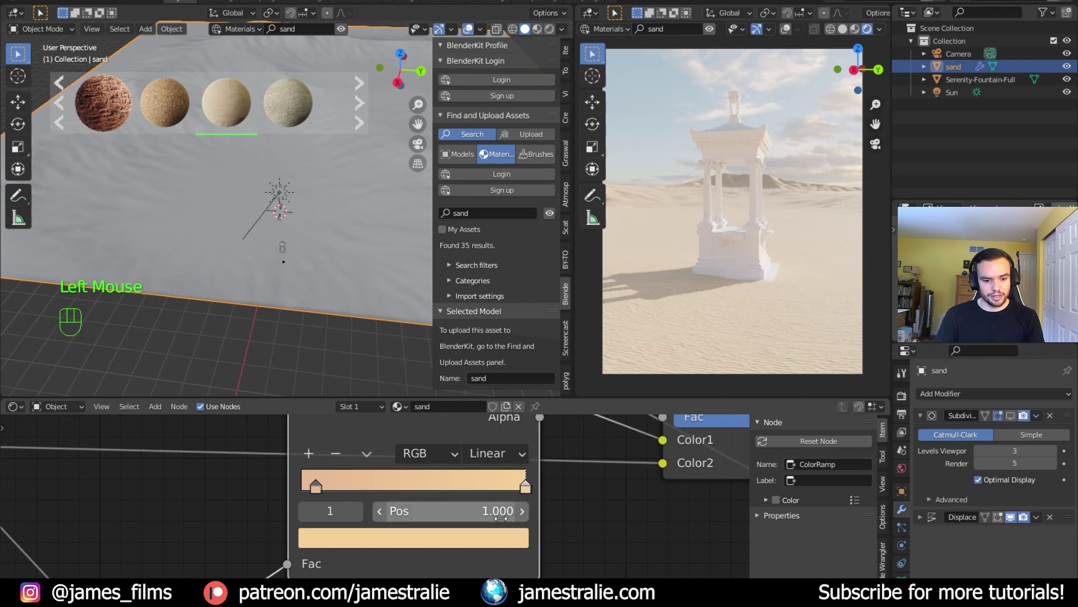
{"action": "left_click", "coordinate": [413, 538]}
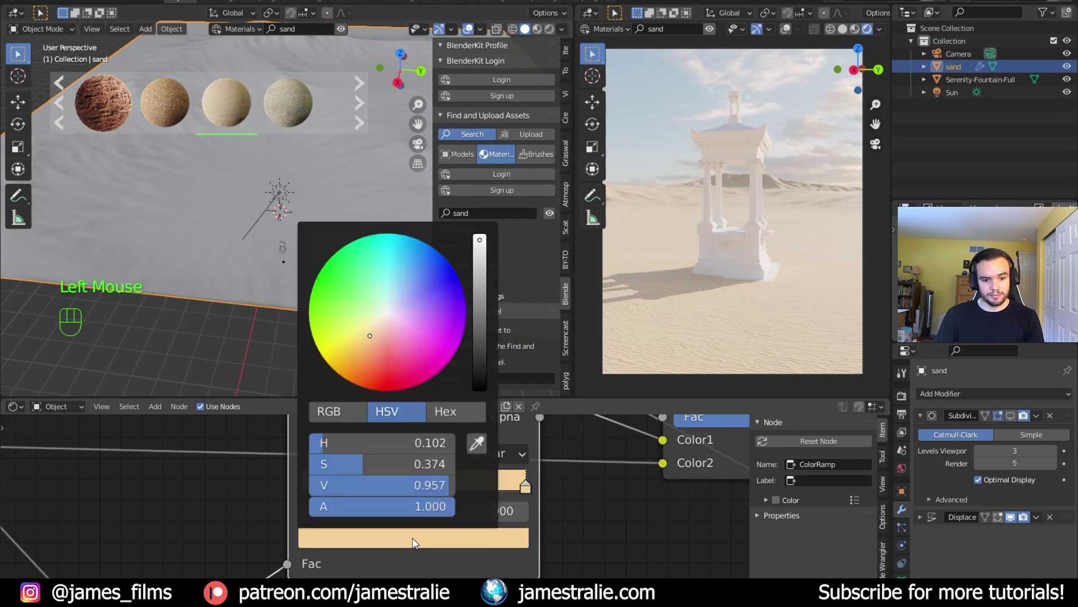
{"action": "mouse_move", "coordinate": [368, 331]}
{"action": "left_mouse_down"}
{"action": "mouse_move", "coordinate": [417, 302]}
{"action": "mouse_move", "coordinate": [436, 269]}
{"action": "mouse_move", "coordinate": [368, 331]}
{"action": "mouse_move", "coordinate": [366, 279]}
{"action": "mouse_move", "coordinate": [376, 291]}
{"action": "left_mouse_up"}
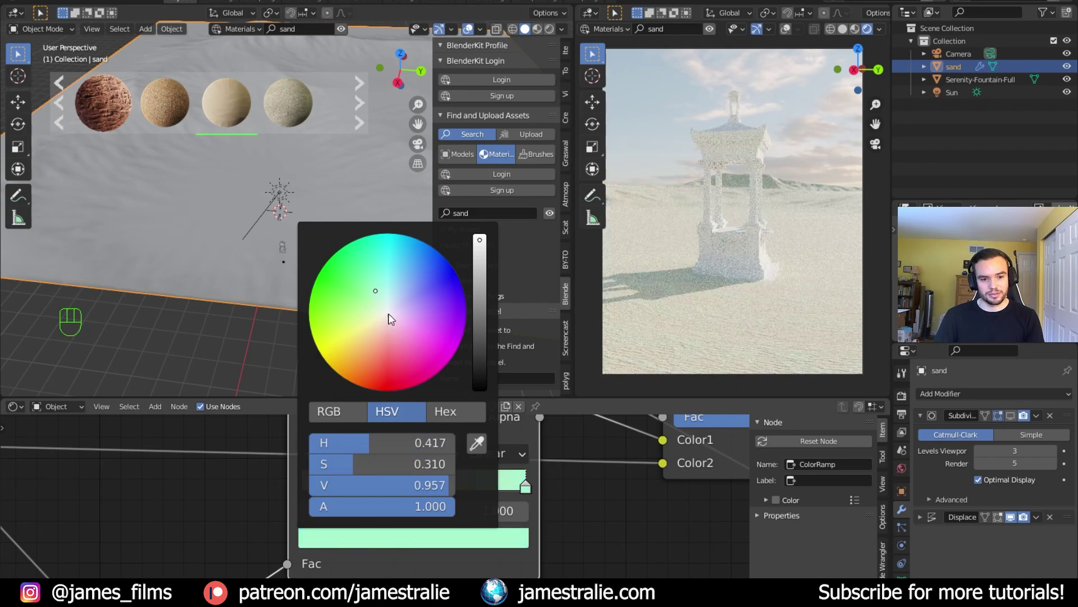
{"action": "left_click", "coordinate": [446, 420]}
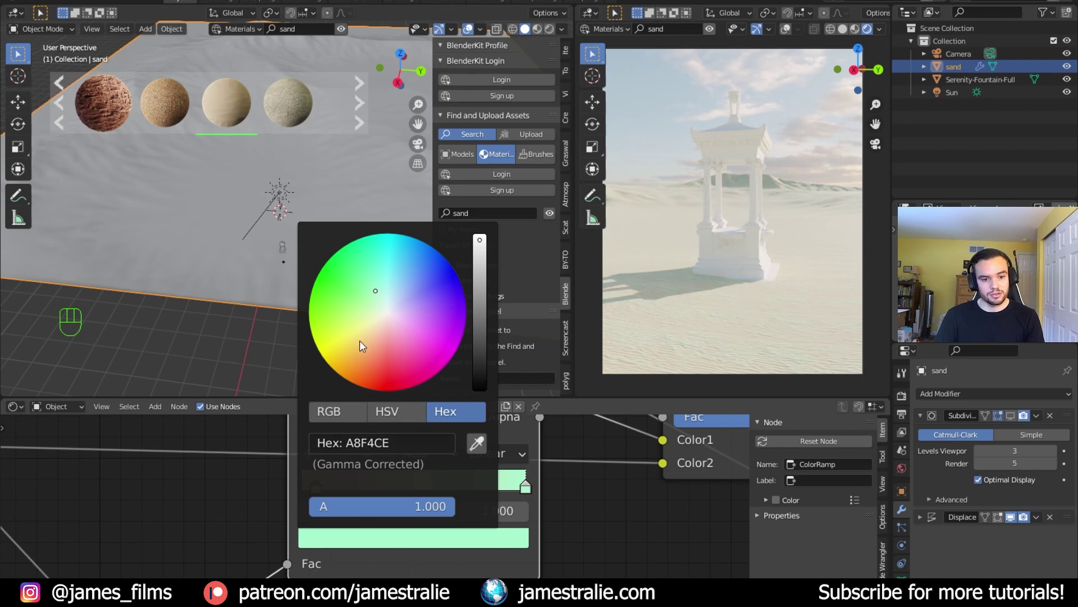
{"action": "left_click", "coordinate": [338, 415]}
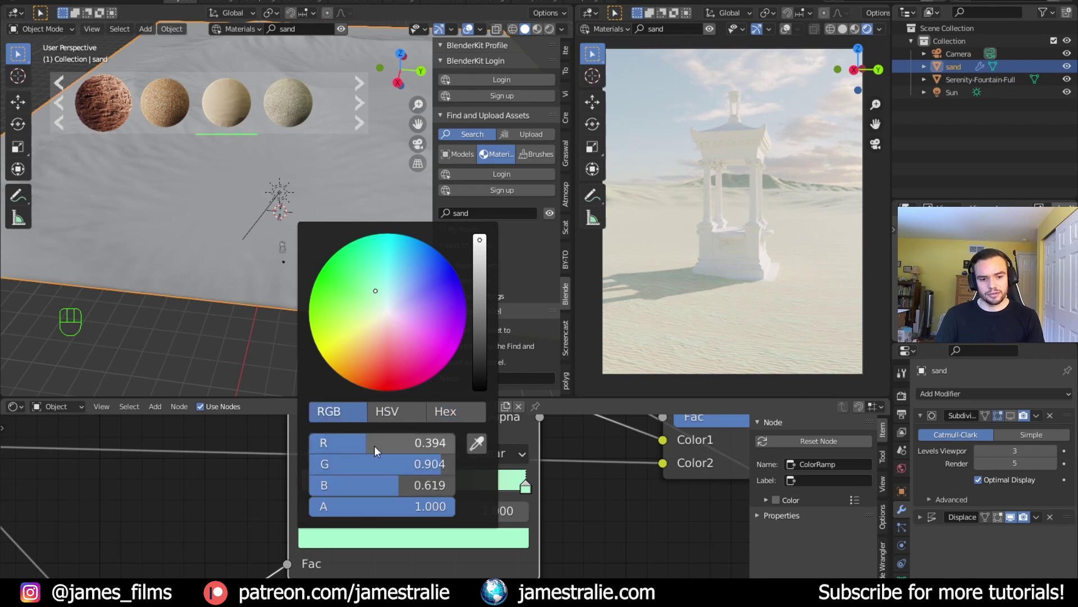
{"action": "left_click", "coordinate": [613, 522]}
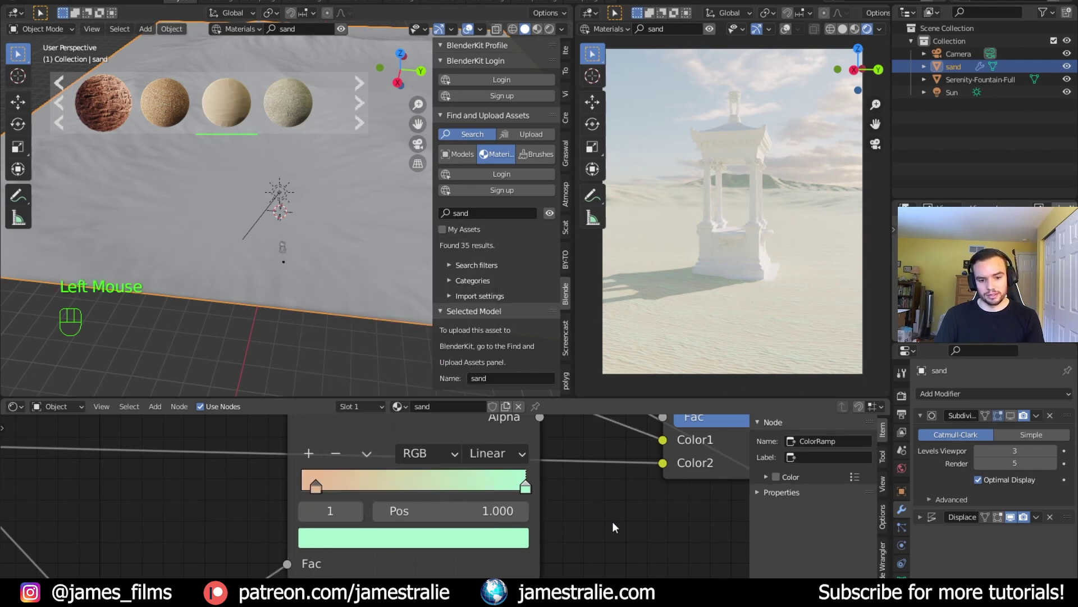
{"action": "key", "text": "ctrl+z"}
{"action": "key", "text": "ctrl+z"}
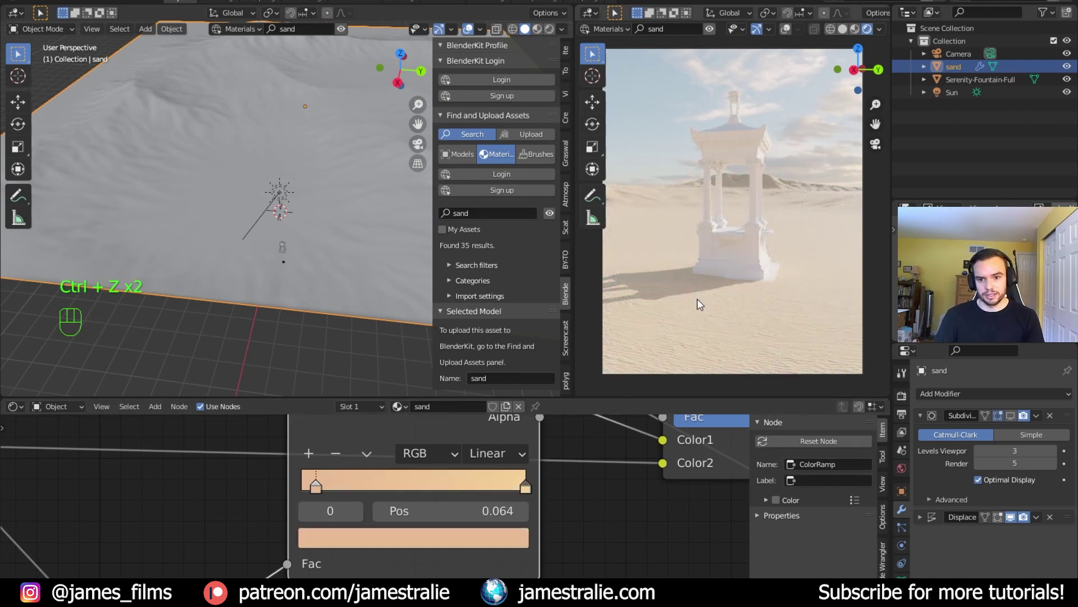
Examine the rest of the sand material's node tree, from the ColorRamp to the Add, Multiply and Bump nodes.
{"action": "scroll", "coordinate": [636, 499], "scroll_direction": "down", "scroll_amount": 10}
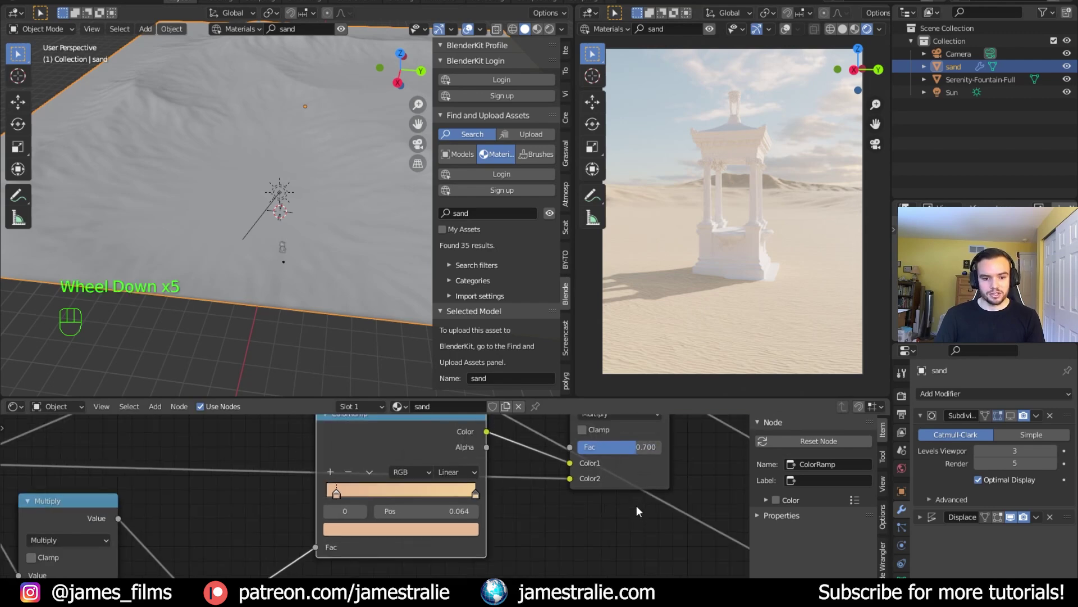
{"action": "middle_click_drag", "start_coordinate": [582, 518], "coordinate": [605, 466]}
{"action": "left_click", "coordinate": [376, 446]}
{"action": "left_click_drag", "start_coordinate": [376, 446], "coordinate": [398, 446]}
{"action": "key", "text": "ctrl+z"}
{"action": "left_click", "coordinate": [542, 478]}
{"action": "middle_click_drag", "start_coordinate": [543, 477], "coordinate": [534, 513]}
{"action": "left_click_drag", "start_coordinate": [412, 443], "coordinate": [422, 453]}
{"action": "middle_click_drag", "start_coordinate": [509, 513], "coordinate": [460, 447]}
{"action": "scroll", "coordinate": [481, 481], "scroll_direction": "down", "scroll_amount": 5}
{"action": "scroll", "coordinate": [437, 450], "scroll_direction": "up", "scroll_amount": 1}
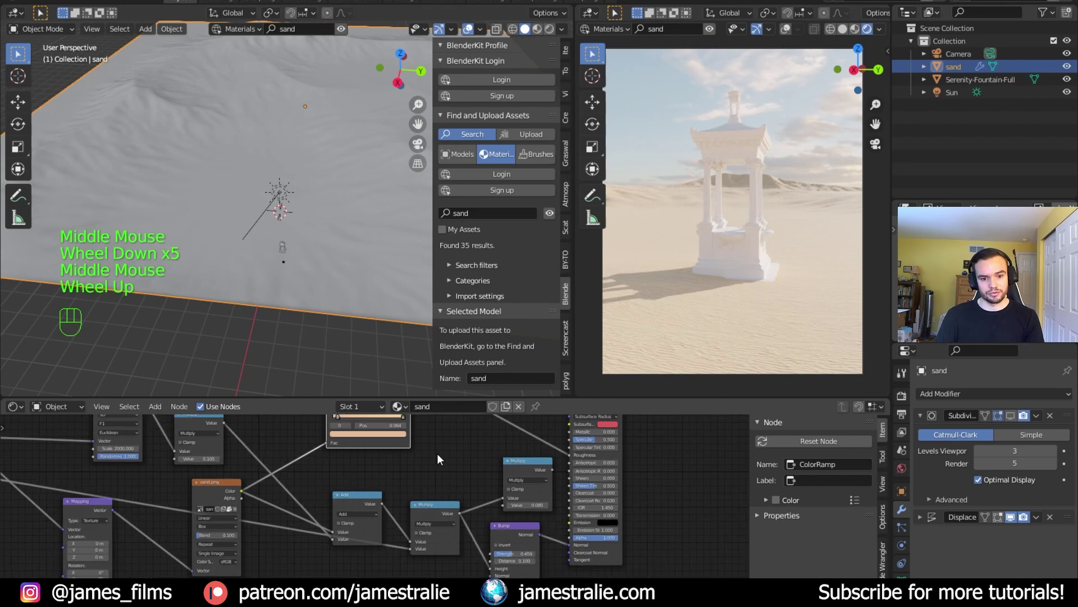
{"action": "scroll", "coordinate": [438, 452], "scroll_direction": "up", "scroll_amount": 4}
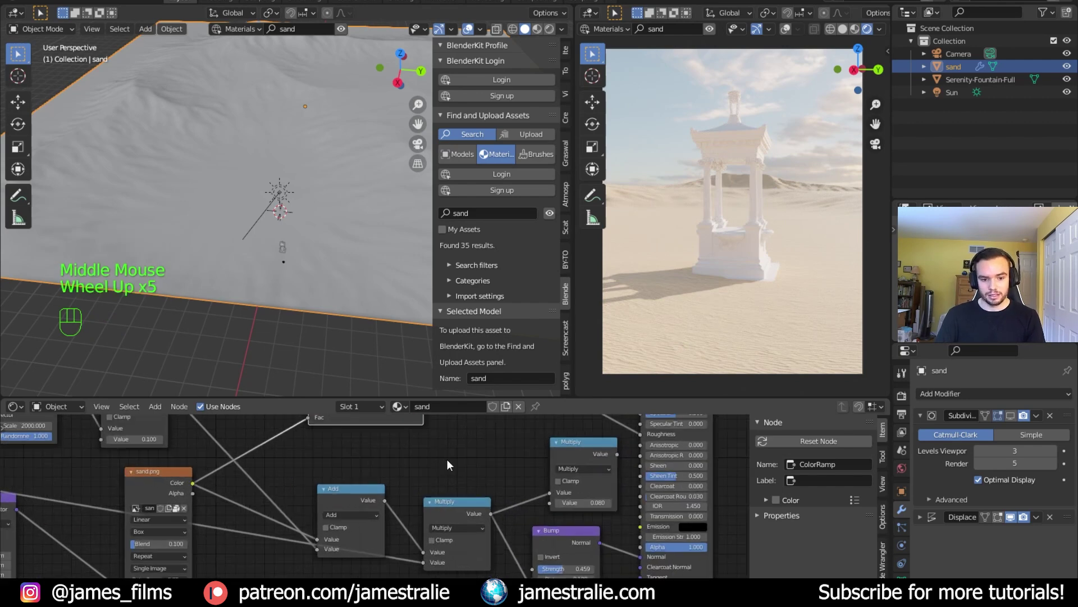
{"action": "middle_click_drag", "start_coordinate": [447, 459], "coordinate": [410, 444]}
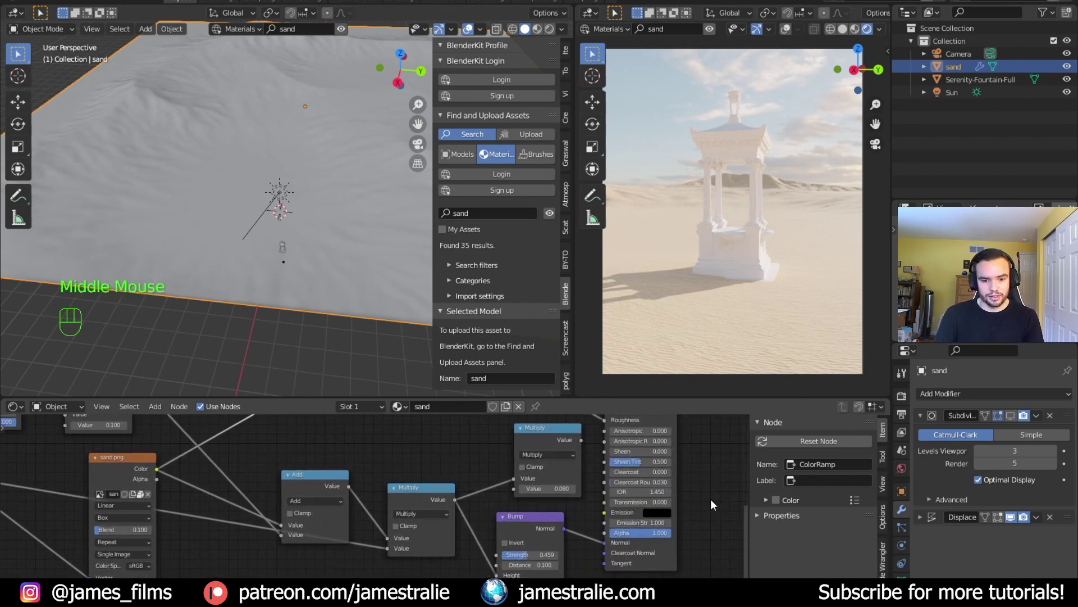
{"action": "middle_click_drag", "start_coordinate": [714, 512], "coordinate": [623, 505]}
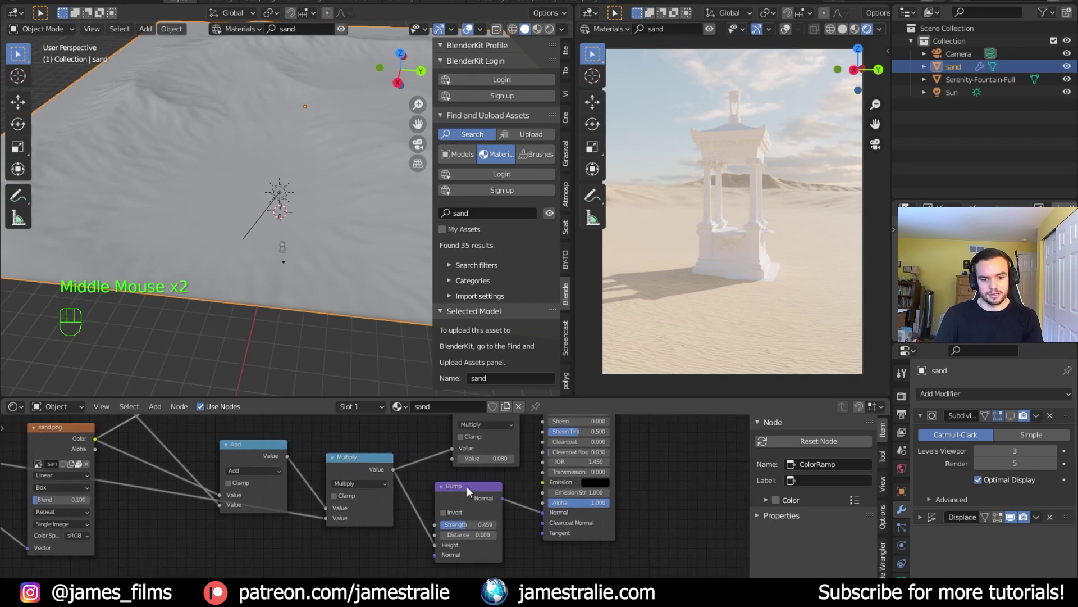
Select the Bump node and limit the rendered preview to a close-up region of the foreground sand.
{"action": "left_click_drag", "start_coordinate": [467, 487], "coordinate": [467, 493]}
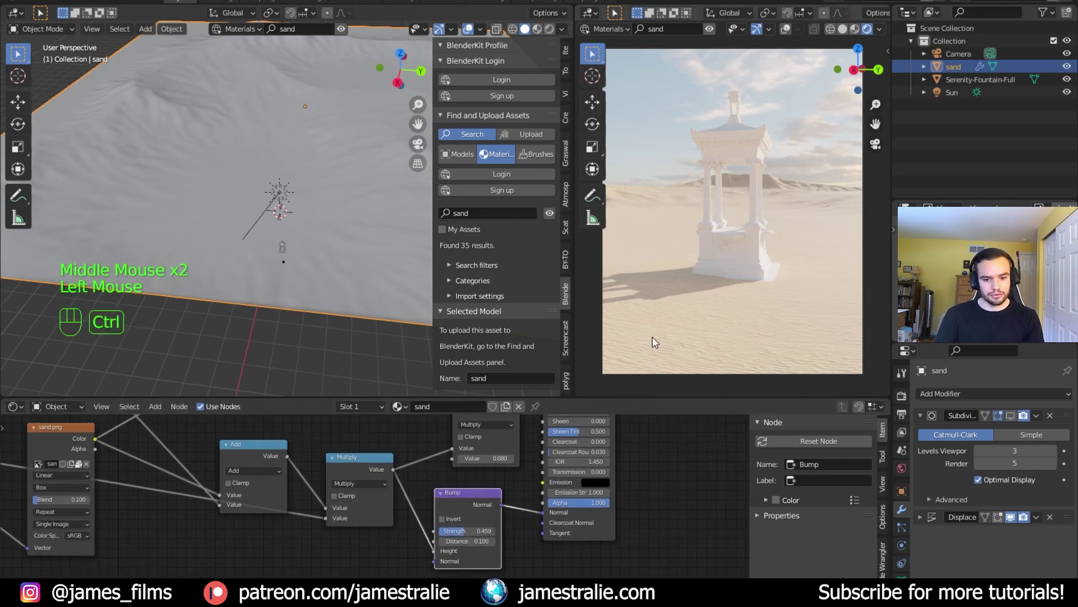
{"action": "key", "text": "ctrl+b"}
{"action": "left_click_drag", "start_coordinate": [650, 302], "coordinate": [774, 375]}
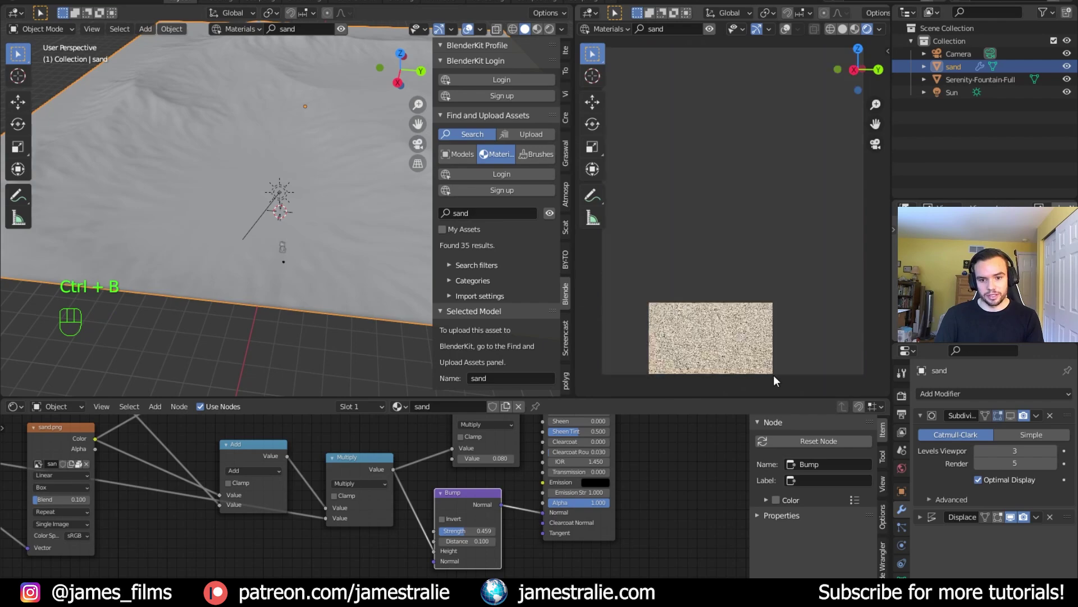
{"action": "scroll", "coordinate": [714, 363], "scroll_direction": "up", "scroll_amount": 4}
{"action": "middle_click_drag", "start_coordinate": [715, 363], "coordinate": [747, 239], "text": "shift"}
{"action": "scroll", "coordinate": [723, 322], "scroll_direction": "up", "scroll_amount": 2}
{"action": "middle_click_drag", "start_coordinate": [723, 322], "coordinate": [723, 315], "text": "shift"}
Raise the Bump node's strength to 1.0 and turn off viewport denoising in the render settings.
{"action": "left_click_drag", "start_coordinate": [467, 530], "coordinate": [510, 532]}
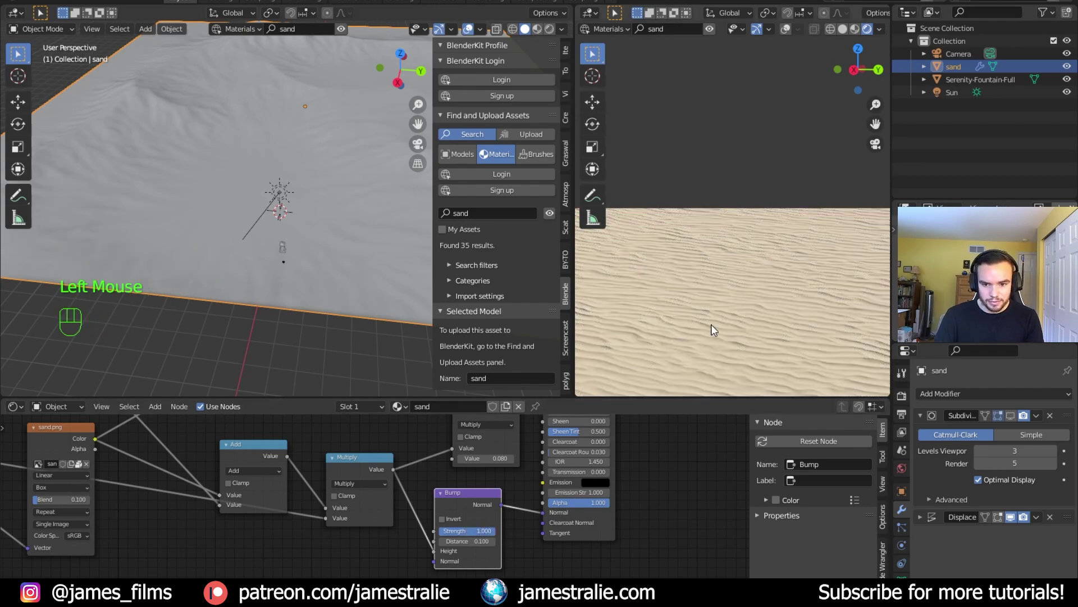
{"action": "left_click", "coordinate": [902, 395]}
{"action": "left_click", "coordinate": [981, 546]}
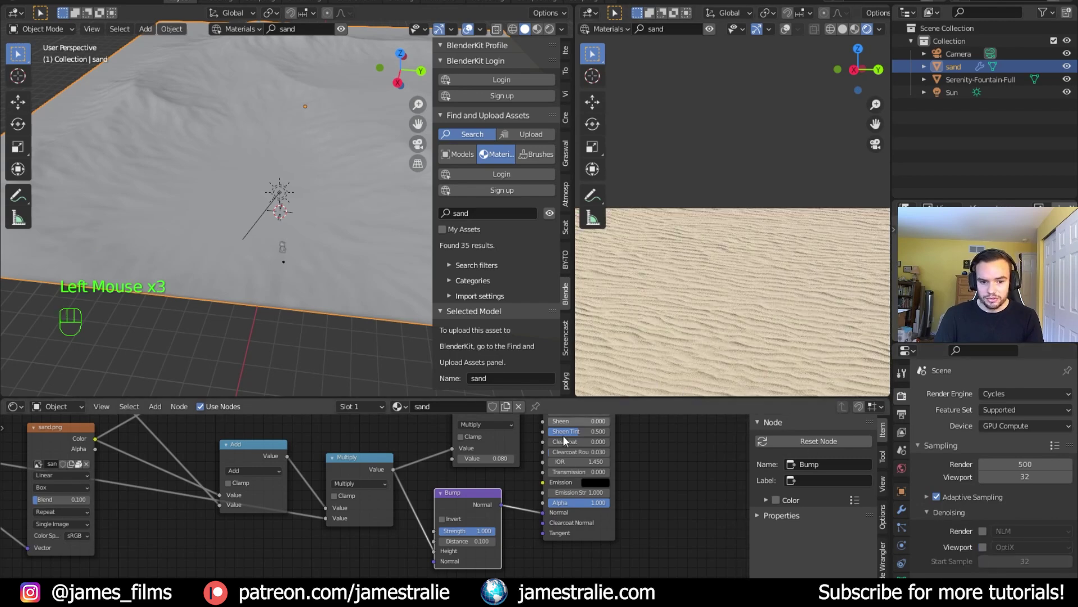
Try a strength of 10 on the Bump node to exaggerate the sand ripples.
{"action": "left_click", "coordinate": [485, 531]}
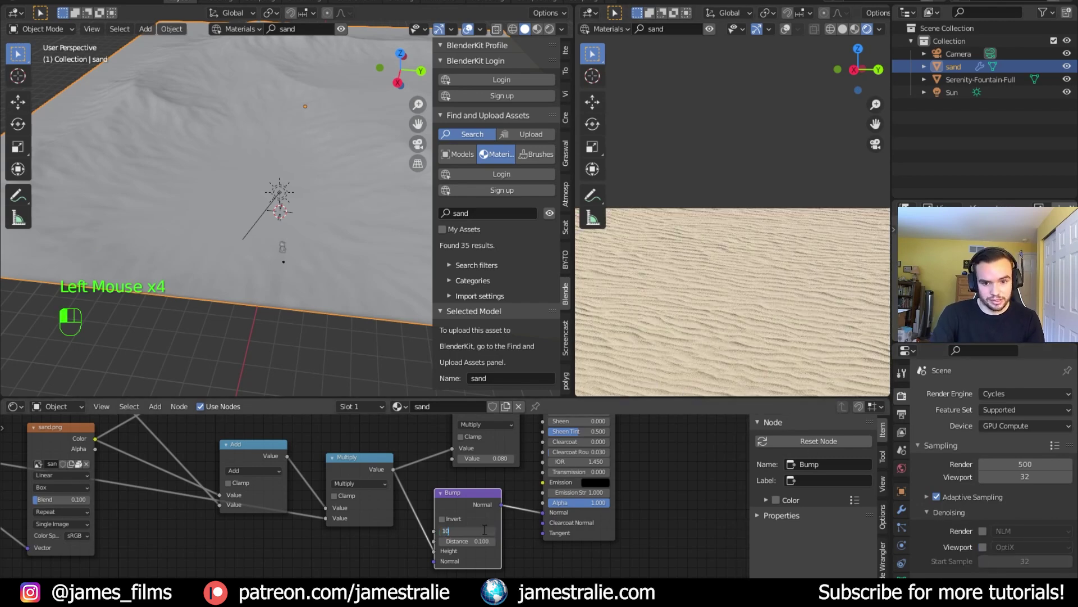
{"action": "type", "text": "10"}
{"action": "key", "text": "Return"}
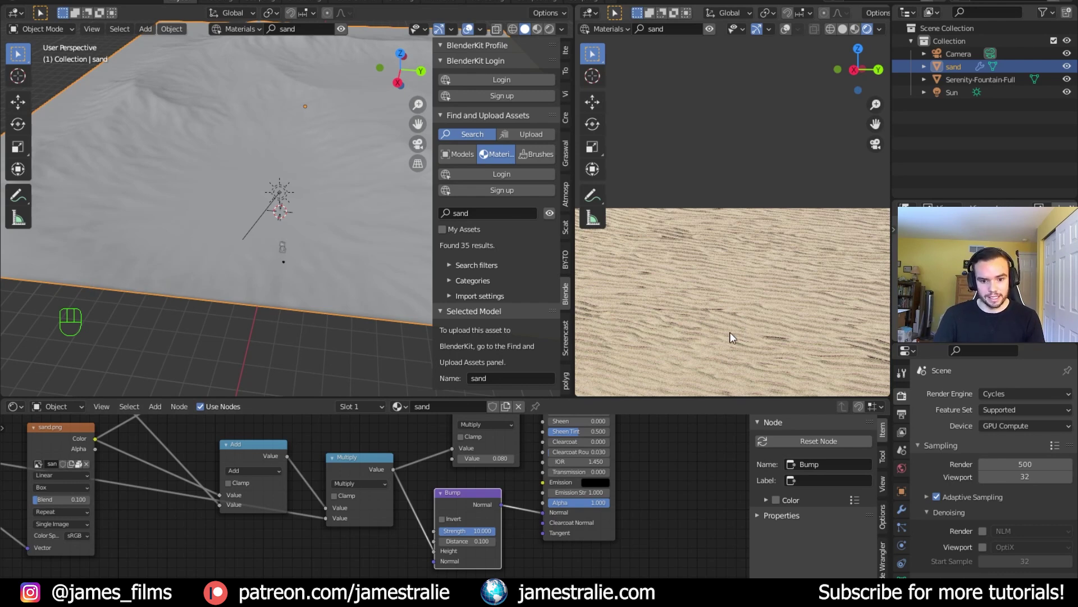
Lower the Bump node's strength to 1 and further down to 0.
{"action": "left_click", "coordinate": [482, 531]}
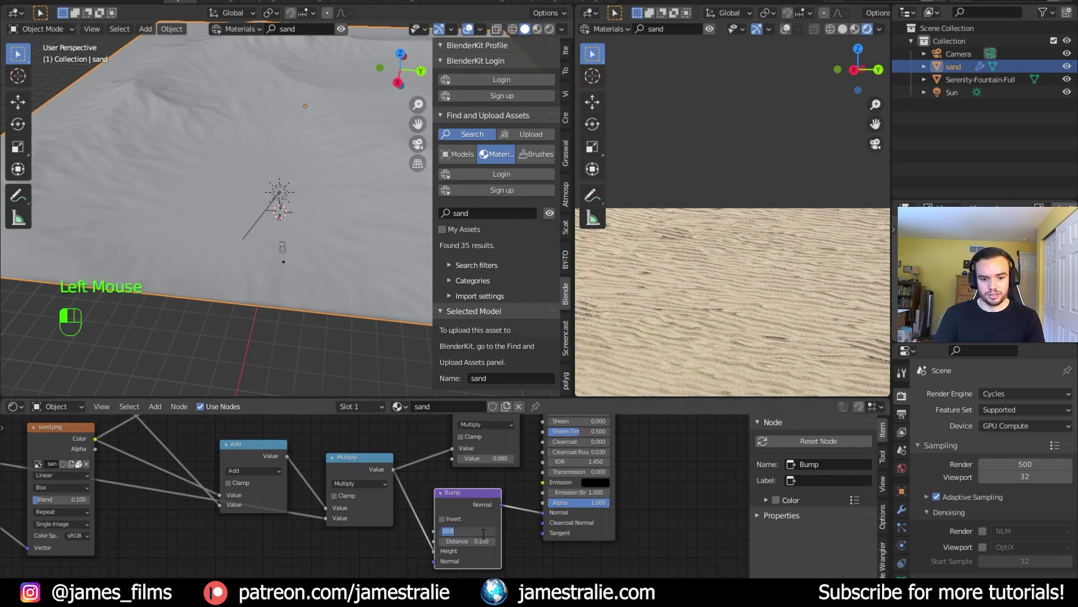
{"action": "type", "text": "1"}
{"action": "key", "text": "Return"}
{"action": "left_click_drag", "start_coordinate": [474, 533], "coordinate": [441, 533]}
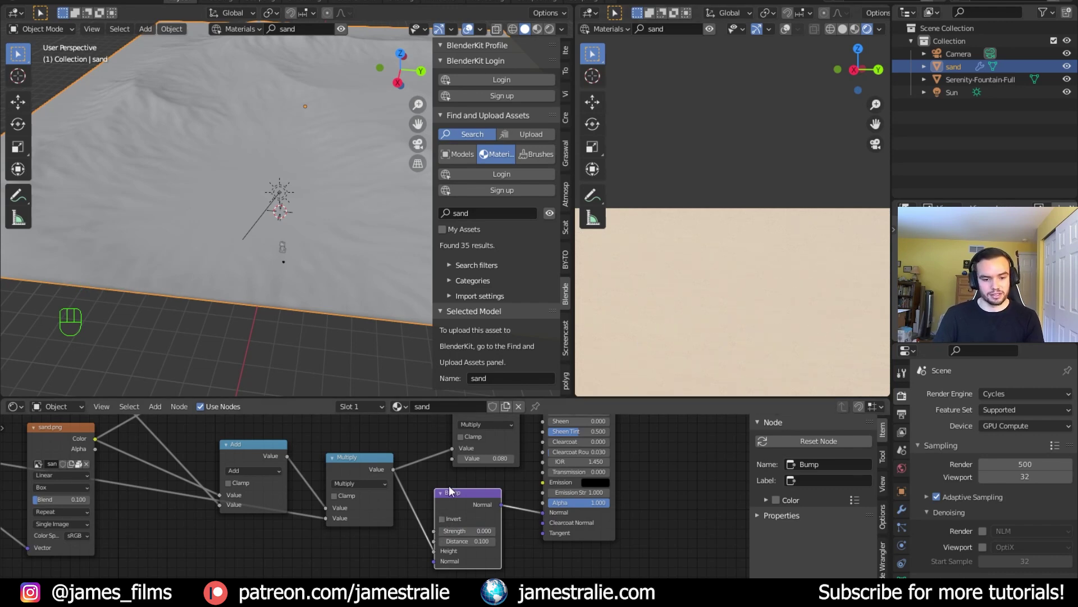
Set the Bump node's strength to 0.333 and save the file.
{"action": "left_click_drag", "start_coordinate": [446, 529], "coordinate": [457, 530]}
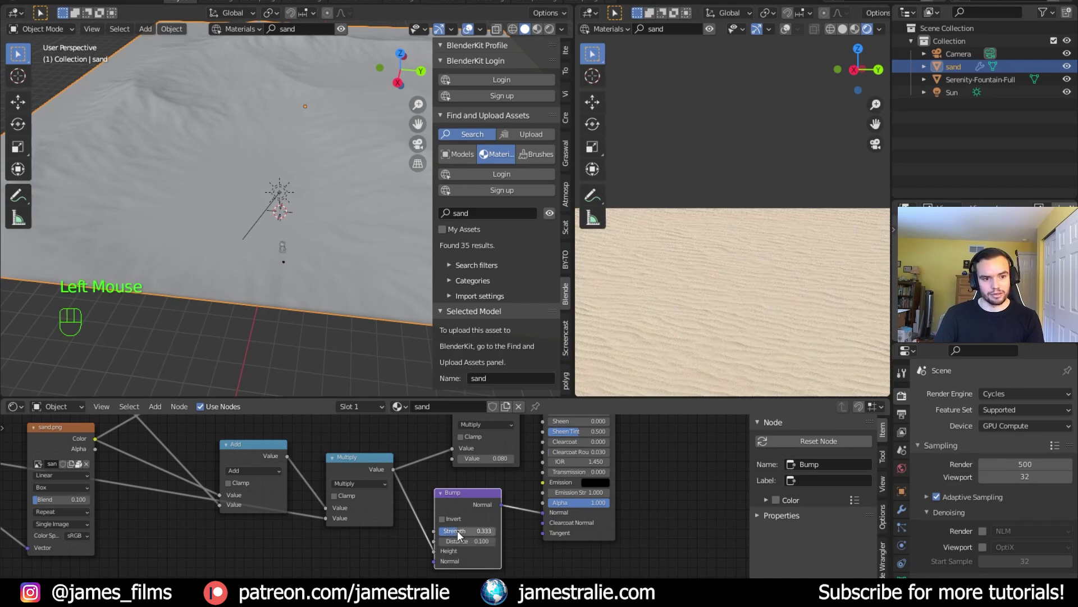
{"action": "left_click", "coordinate": [557, 564]}
{"action": "key", "text": "ctrl+s"}
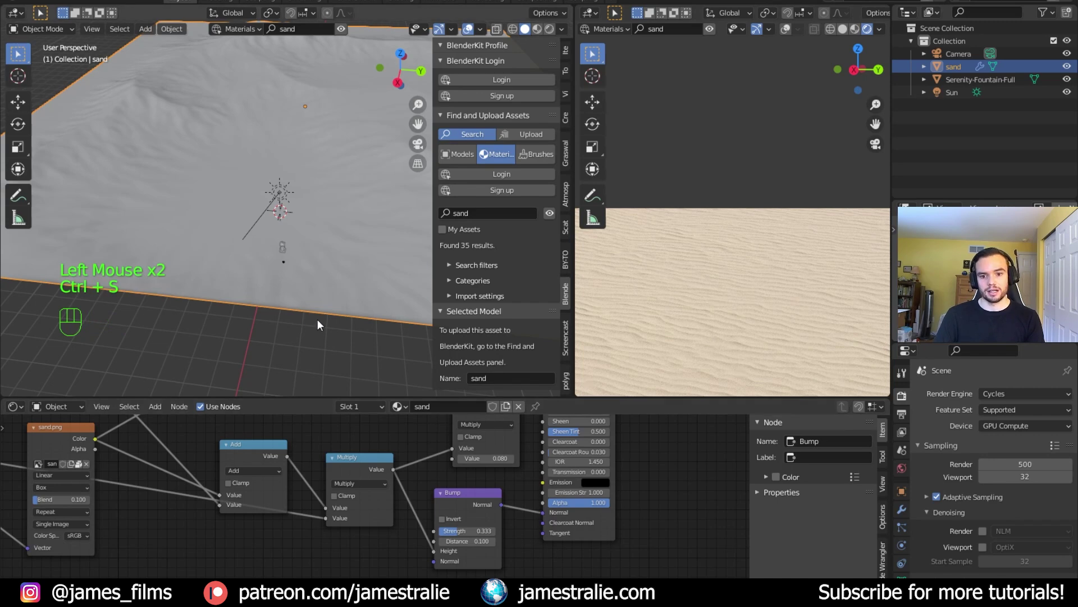
{"action": "left_click", "coordinate": [318, 319]}
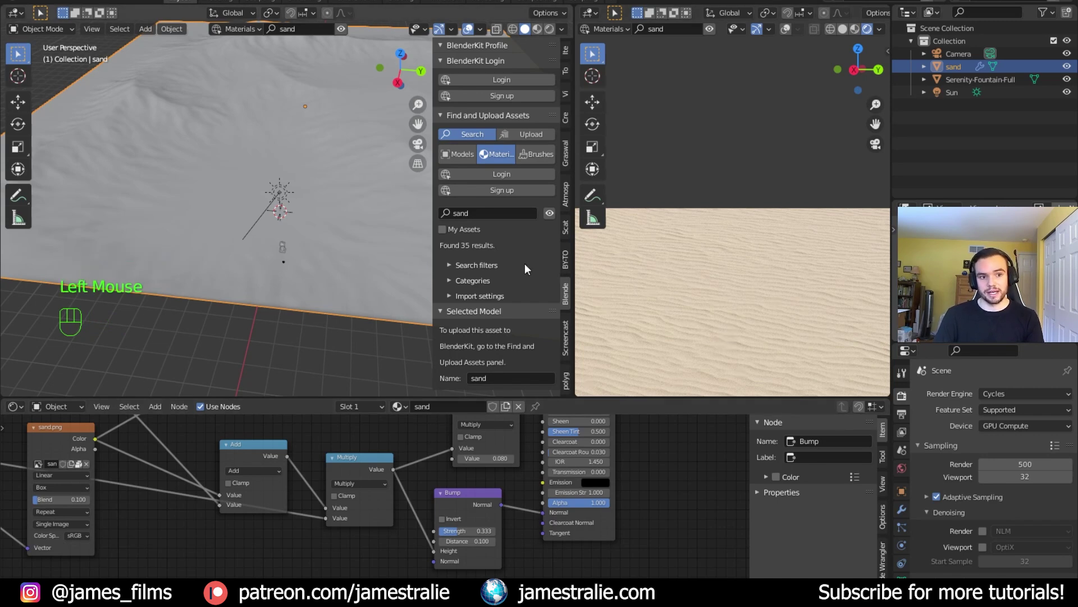
Clear the render region in the rendered viewport so the whole camera frame is previewed.
{"action": "middle_click_drag", "start_coordinate": [305, 196], "coordinate": [289, 250], "text": "shift"}
{"action": "scroll", "coordinate": [715, 346], "scroll_direction": "down", "scroll_amount": 5}
{"action": "scroll", "coordinate": [716, 343], "scroll_direction": "up", "scroll_amount": 3}
{"action": "key", "text": "ctrl+alt+b"}
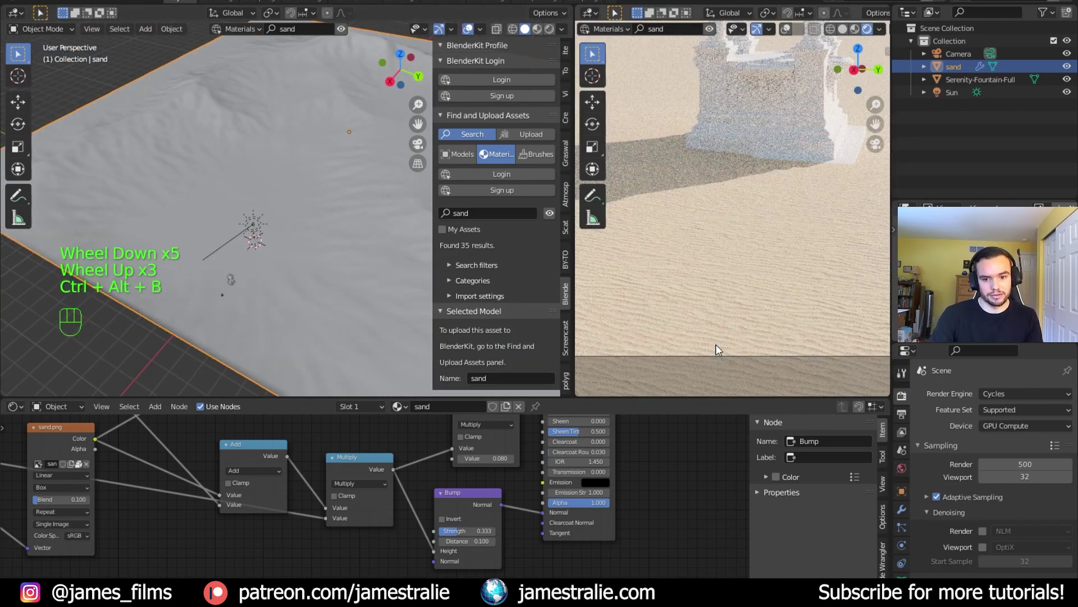
{"action": "scroll", "coordinate": [730, 309], "scroll_direction": "down", "scroll_amount": 5}
{"action": "middle_click_drag", "start_coordinate": [730, 303], "coordinate": [794, 352], "text": "shift"}
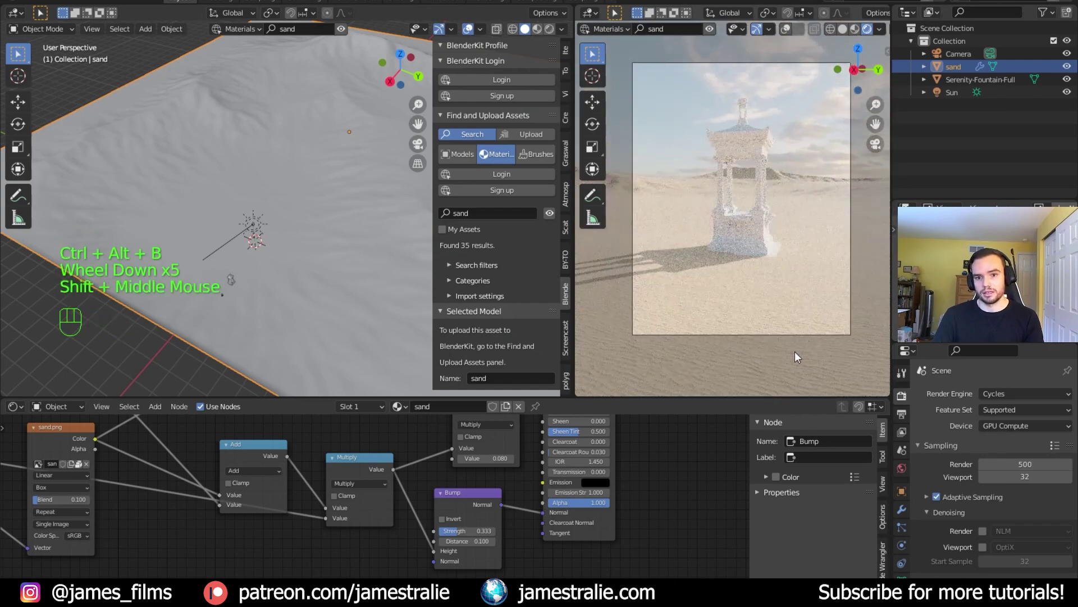
Enable Render Region in the output dimensions so only the camera frame renders, and save the file.
{"action": "left_click", "coordinate": [902, 432]}
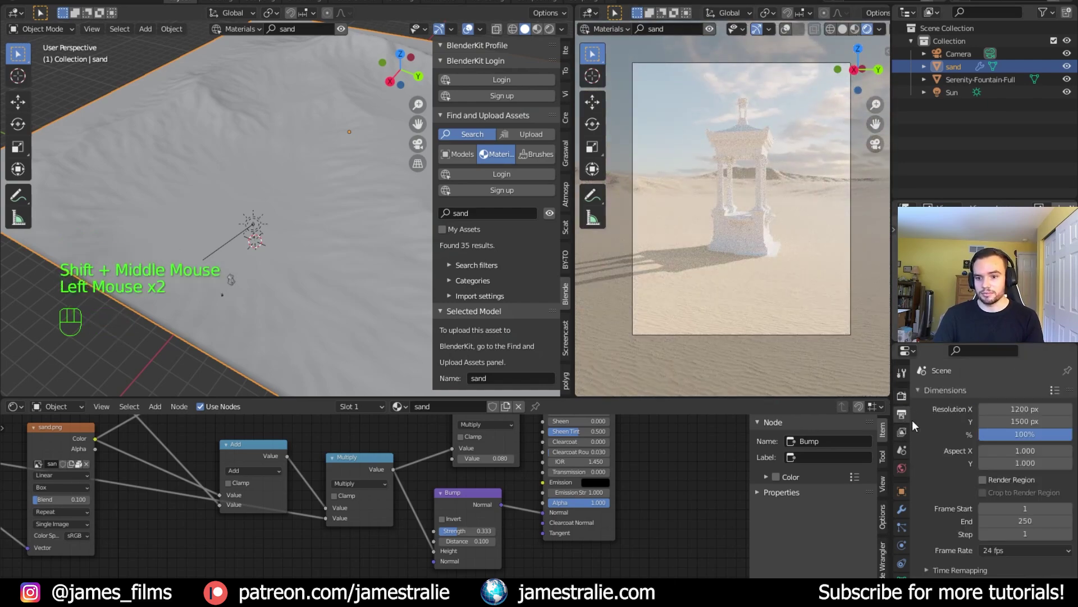
{"action": "left_click", "coordinate": [982, 479]}
{"action": "middle_click_drag", "start_coordinate": [802, 292], "coordinate": [786, 318], "text": "shift"}
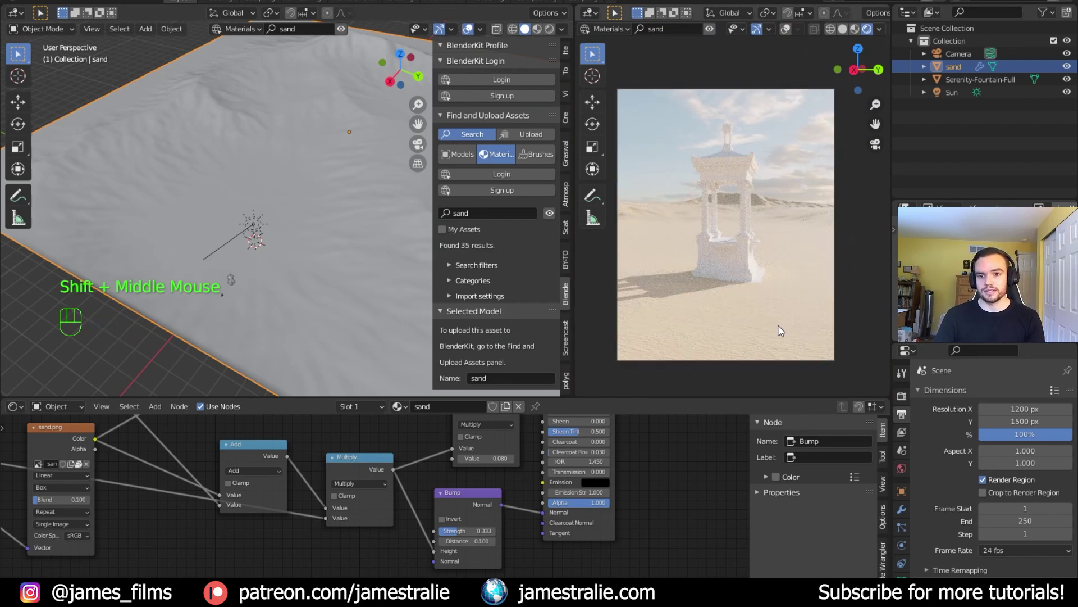
{"action": "key", "text": "ctrl+s"}
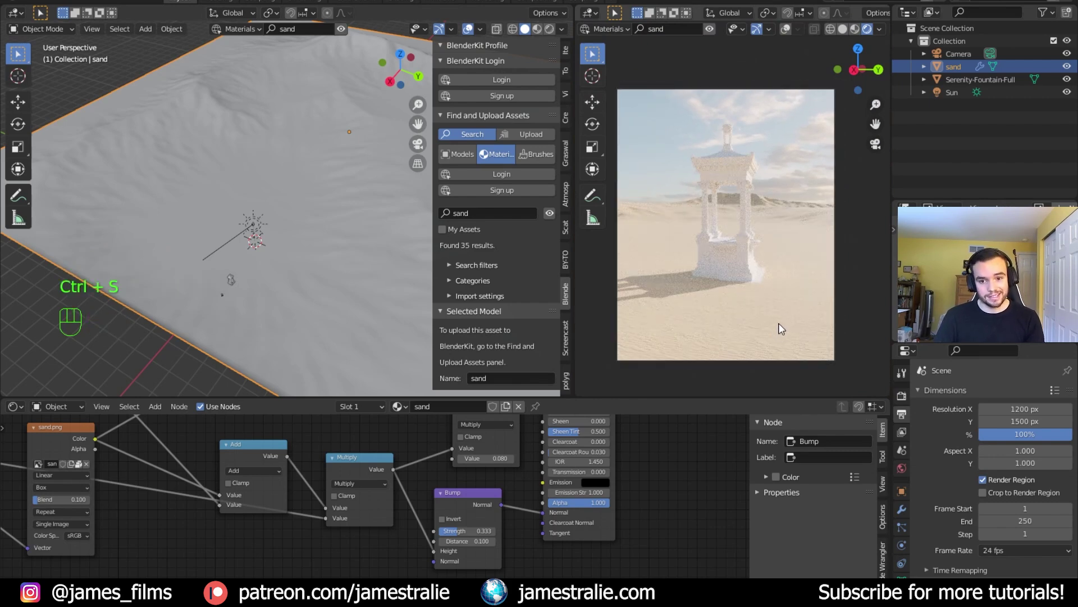
Limit the rendered preview to a tall region around the fountain.
{"action": "scroll", "coordinate": [750, 322], "scroll_direction": "up", "scroll_amount": 1}
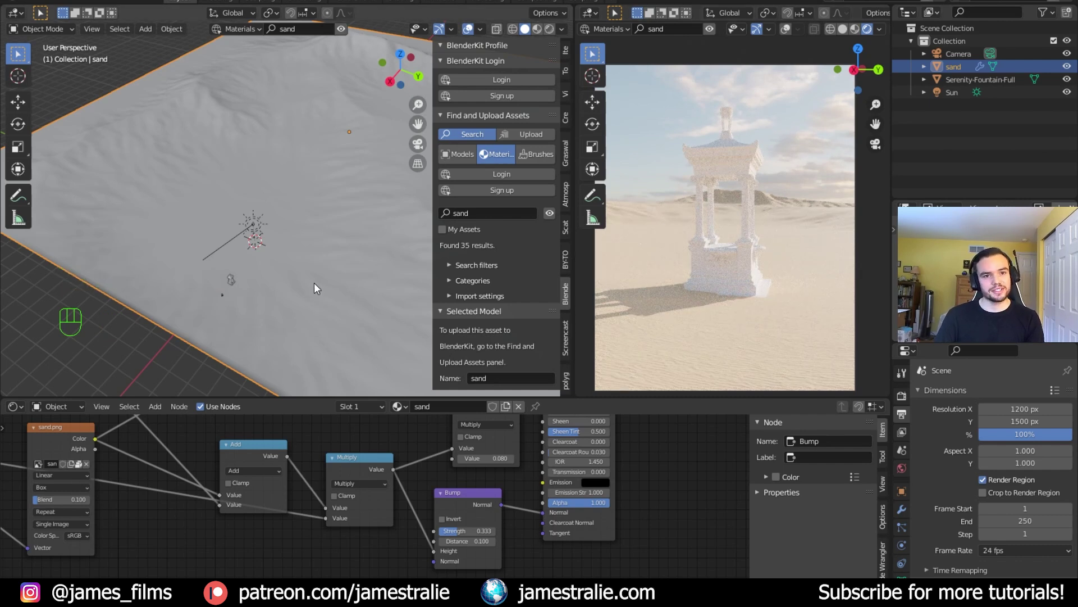
{"action": "key", "text": "ctrl+b"}
{"action": "left_click_drag", "start_coordinate": [668, 96], "coordinate": [788, 321]}
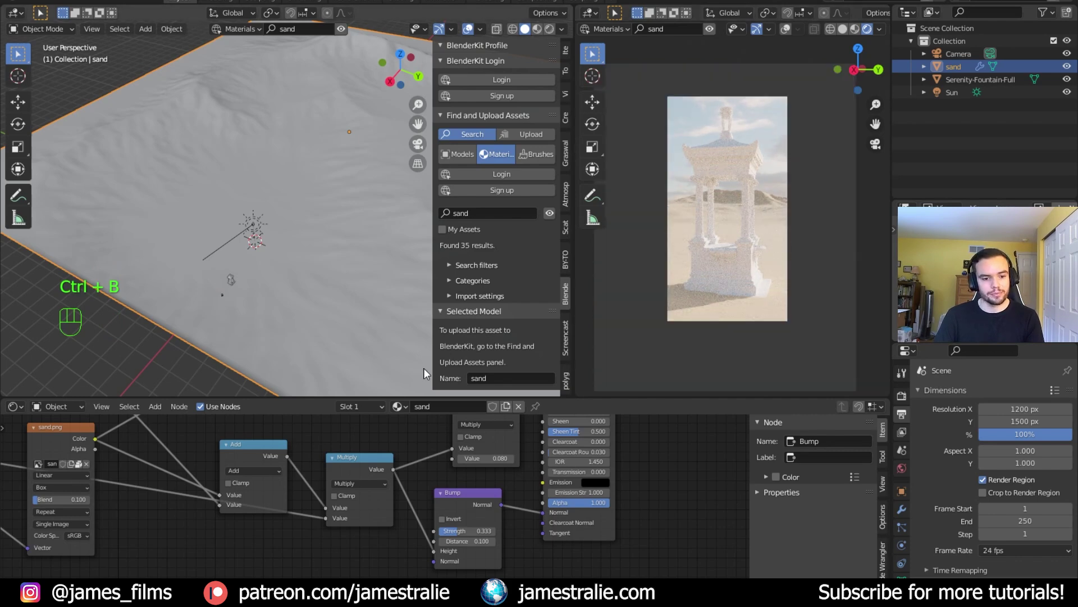
Search the BlenderKit material library for concrete.
{"action": "mouse_move", "coordinate": [220, 322]}
{"action": "middle_mouse_down"}
{"action": "mouse_move", "coordinate": [227, 332]}
{"action": "mouse_move", "coordinate": [244, 321]}
{"action": "middle_mouse_up"}
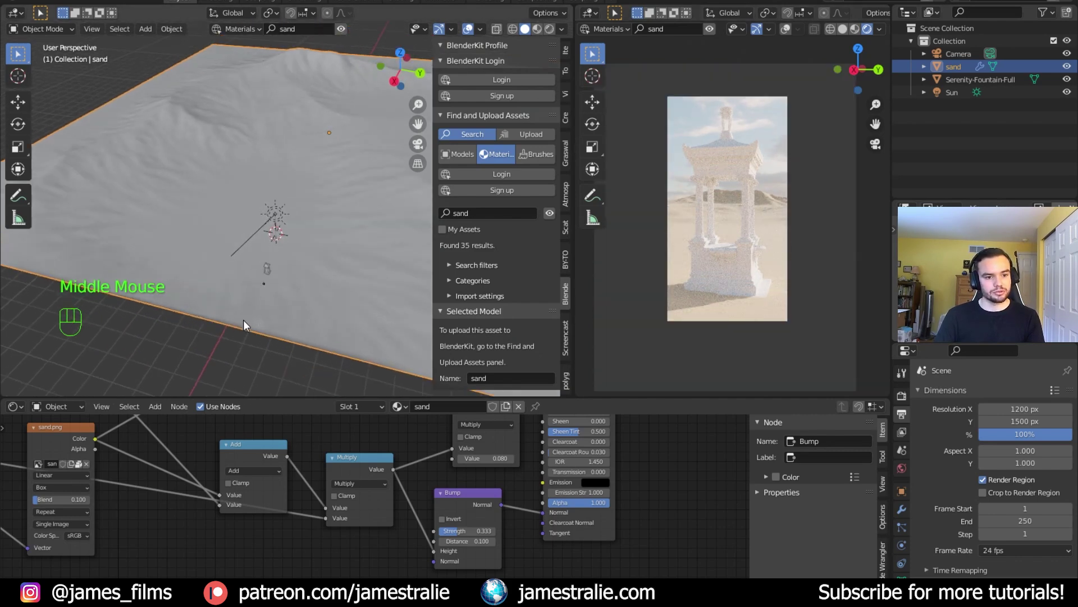
{"action": "scroll", "coordinate": [251, 329], "scroll_direction": "up", "scroll_amount": 3}
{"action": "key", "text": "z"}
{"action": "left_click", "coordinate": [332, 345]}
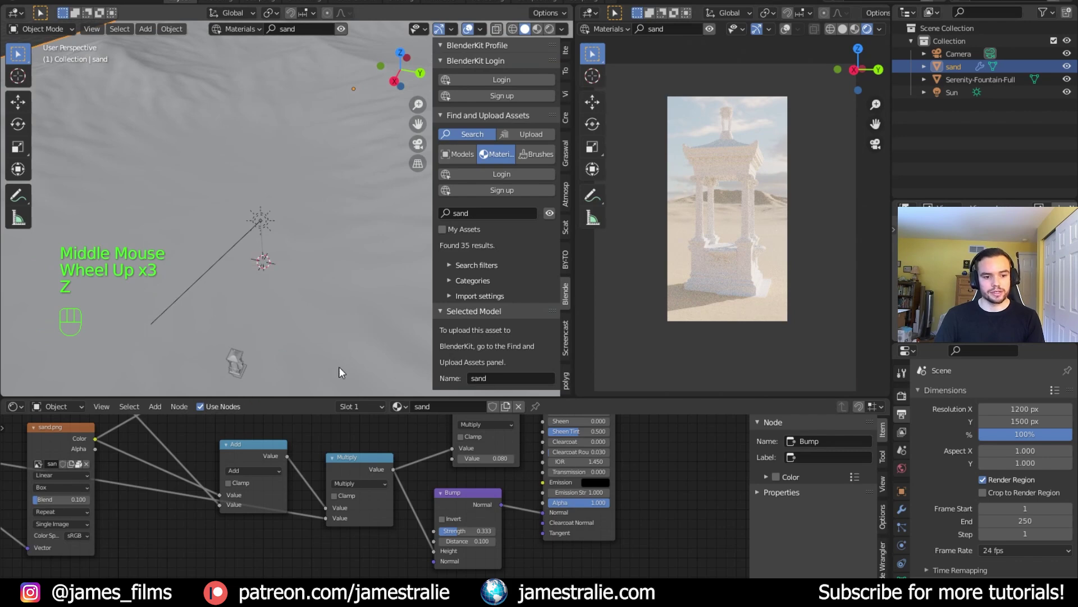
{"action": "middle_click_drag", "start_coordinate": [338, 367], "coordinate": [275, 325], "text": "shift"}
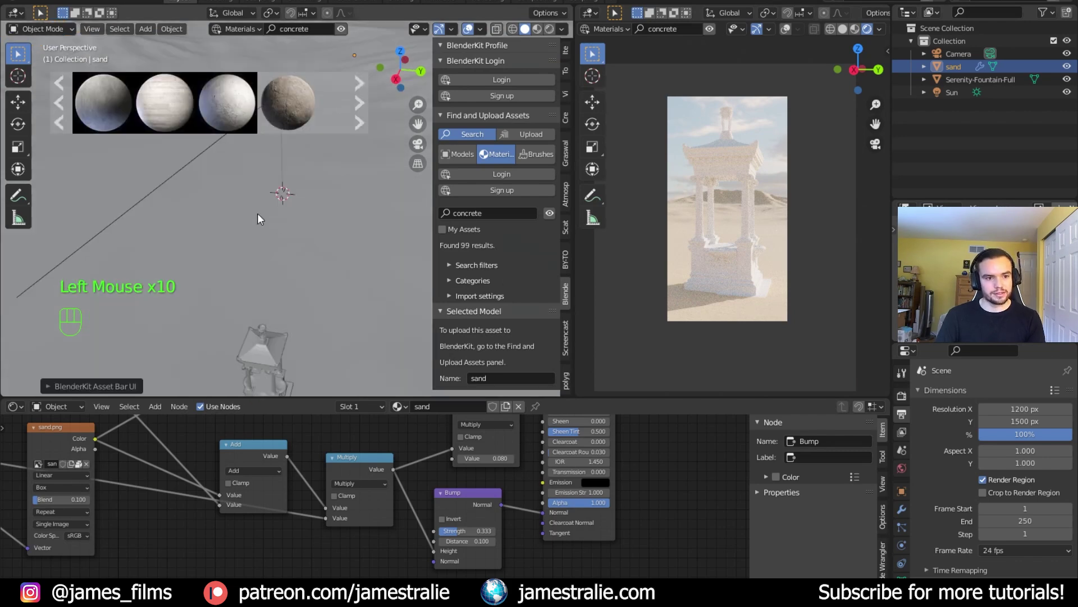
Apply the Concrete Base 01 material from the BlenderKit results to the Serenity Fountain and save the file.
{"action": "mouse_move", "coordinate": [220, 113]}
{"action": "scroll", "coordinate": [252, 108], "scroll_direction": "down", "scroll_amount": 1}
{"action": "mouse_move", "coordinate": [280, 107]}
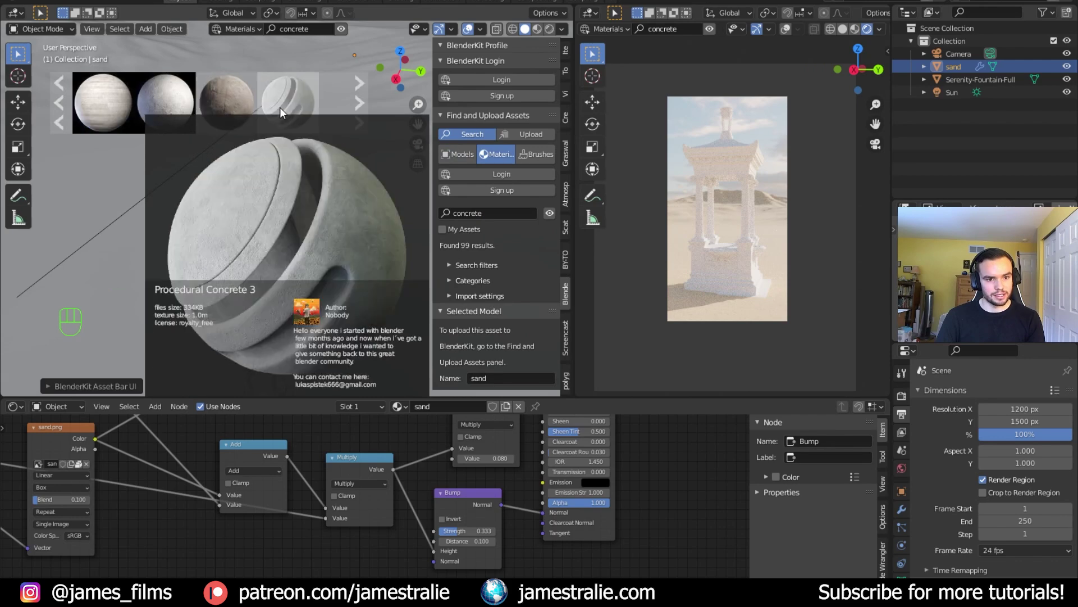
{"action": "scroll", "coordinate": [218, 114], "scroll_direction": "up", "scroll_amount": 3}
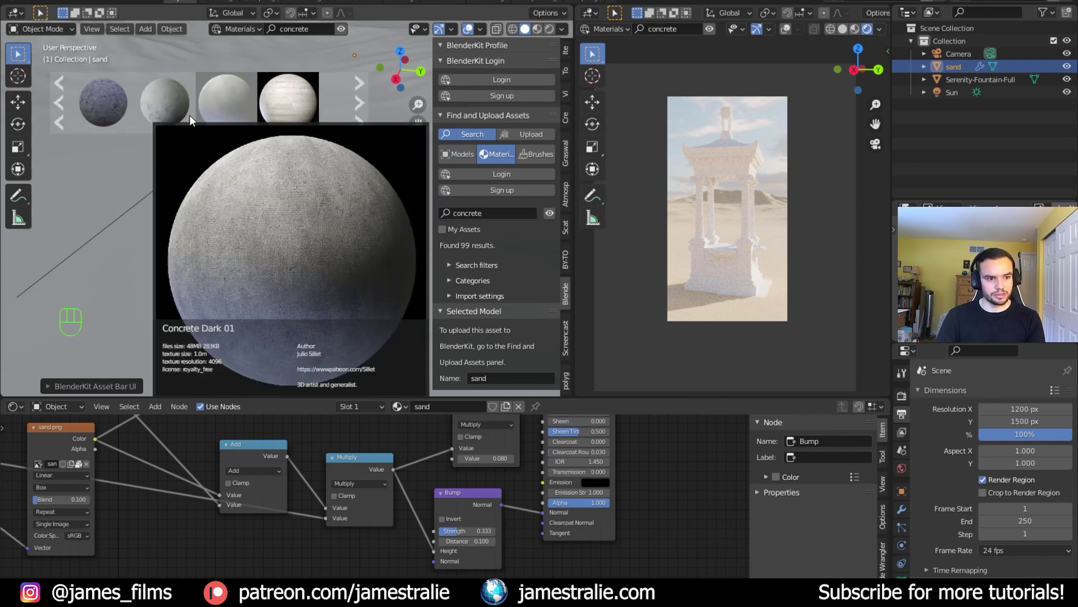
{"action": "mouse_move", "coordinate": [181, 109]}
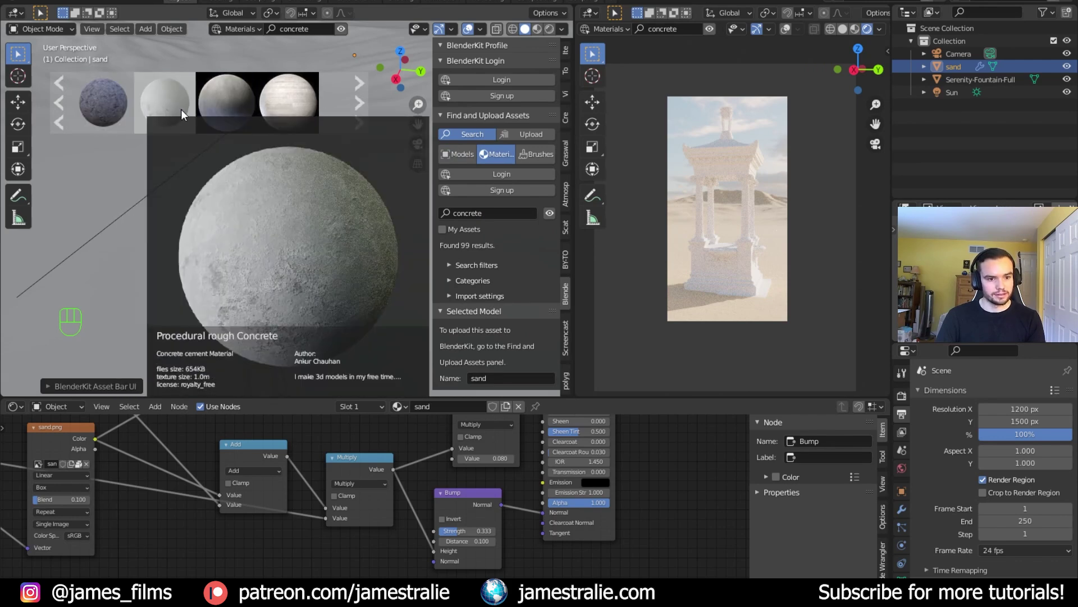
{"action": "scroll", "coordinate": [247, 106], "scroll_direction": "down", "scroll_amount": 1}
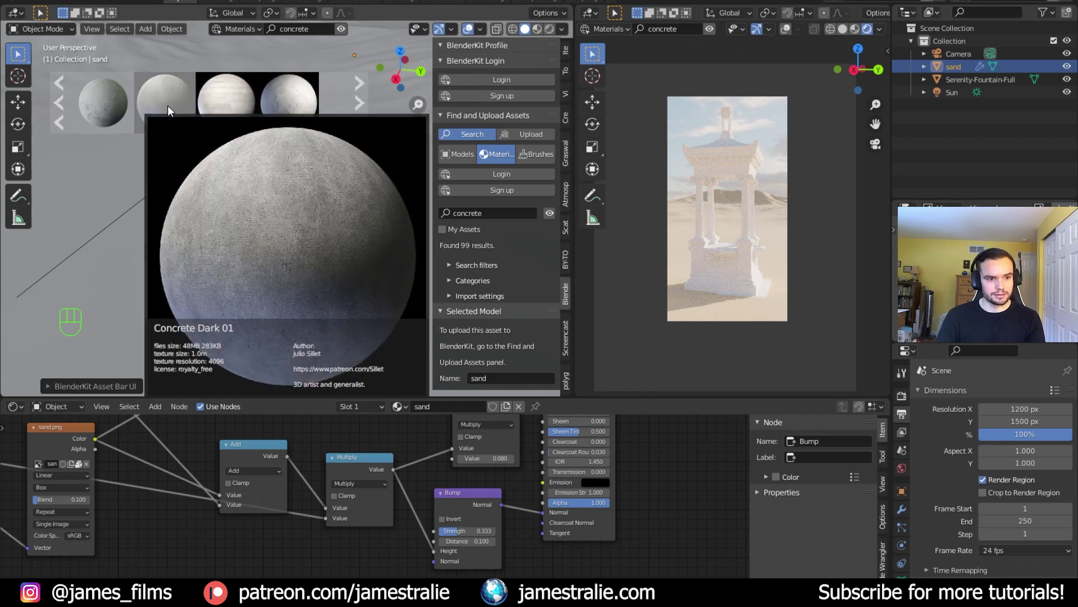
{"action": "scroll", "coordinate": [180, 105], "scroll_direction": "down", "scroll_amount": 1}
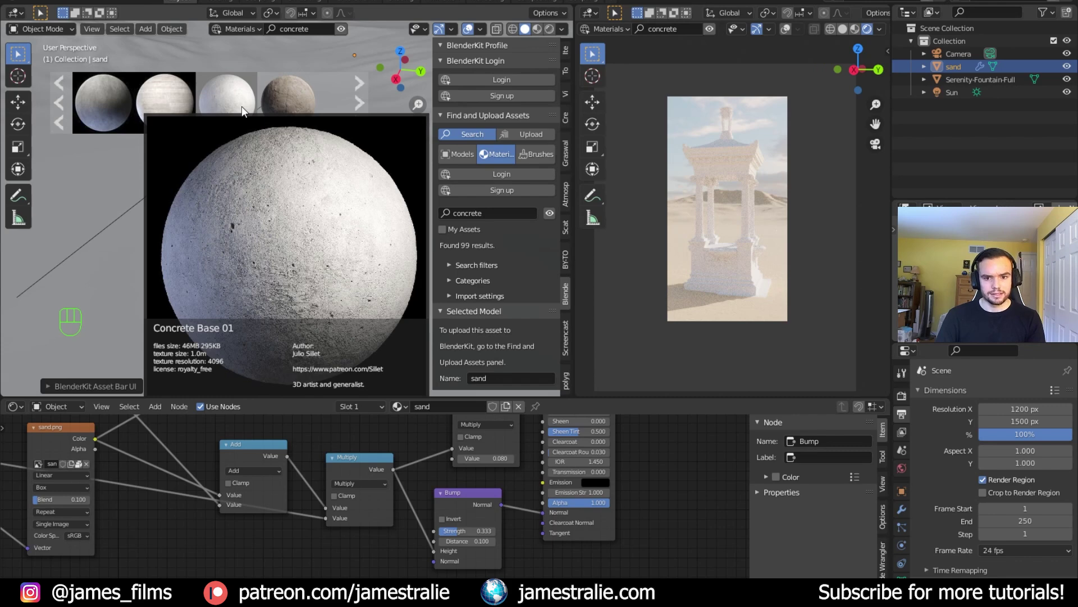
{"action": "left_click", "coordinate": [286, 334]}
{"action": "middle_click_drag", "start_coordinate": [286, 334], "coordinate": [318, 278], "text": "shift"}
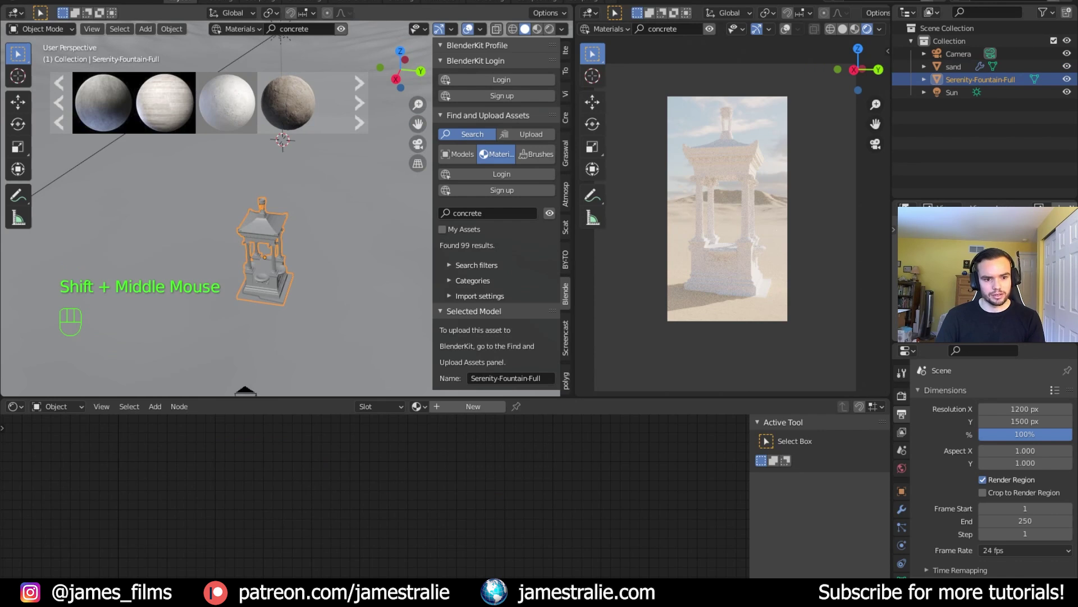
{"action": "left_click_drag", "start_coordinate": [226, 104], "coordinate": [265, 256]}
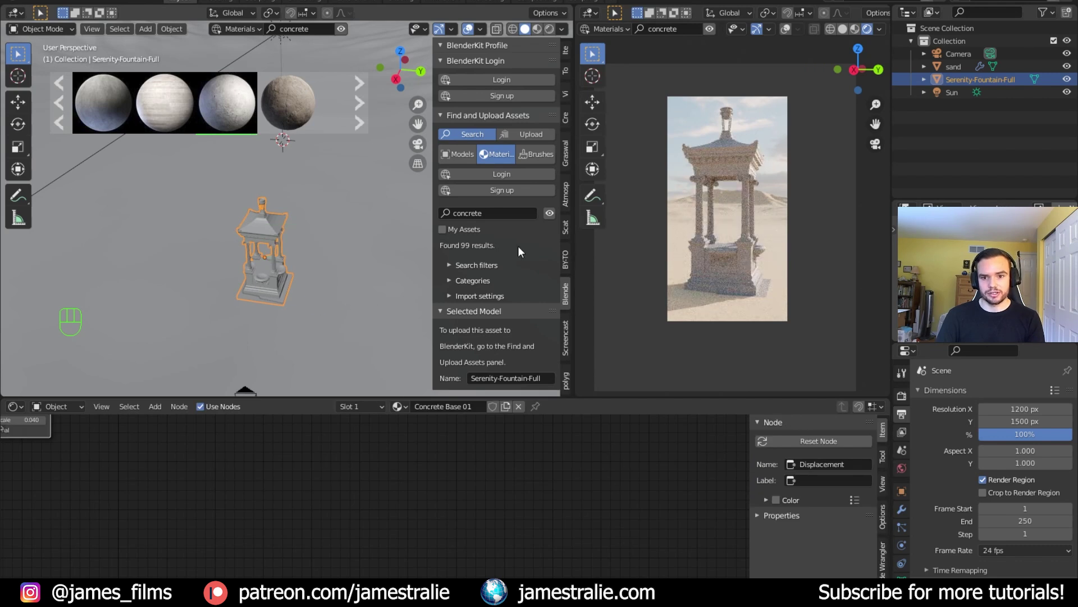
{"action": "middle_click_drag", "start_coordinate": [321, 294], "coordinate": [318, 282], "text": "shift"}
{"action": "key", "text": "ctrl+s"}
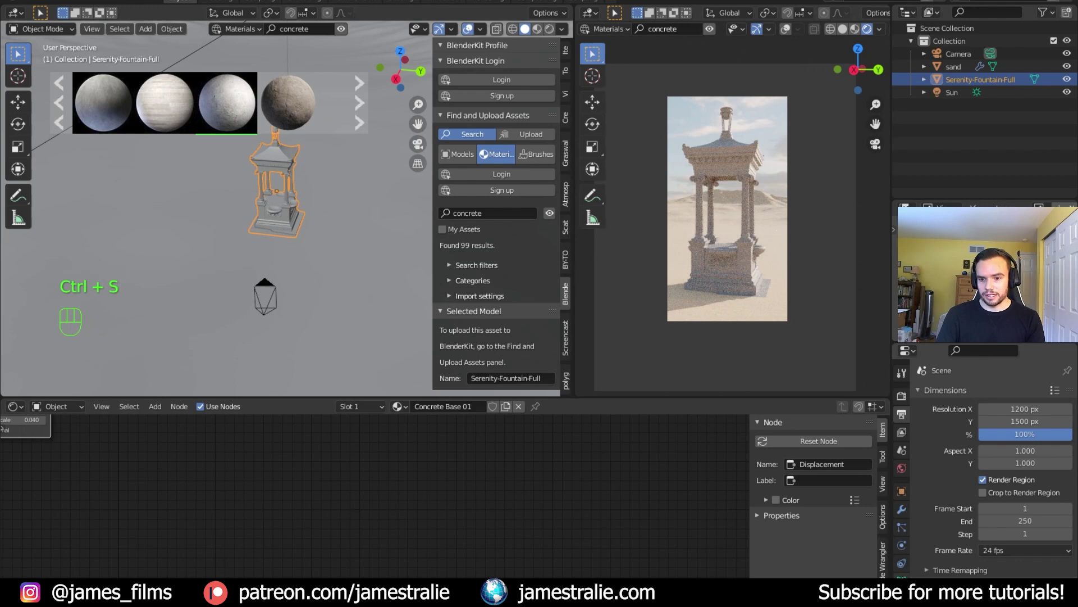
Check the sand object's modifiers and examine the node setup of the fountain's Concrete Base 01 material.
{"action": "left_click", "coordinate": [954, 66]}
{"action": "left_click", "coordinate": [902, 508]}
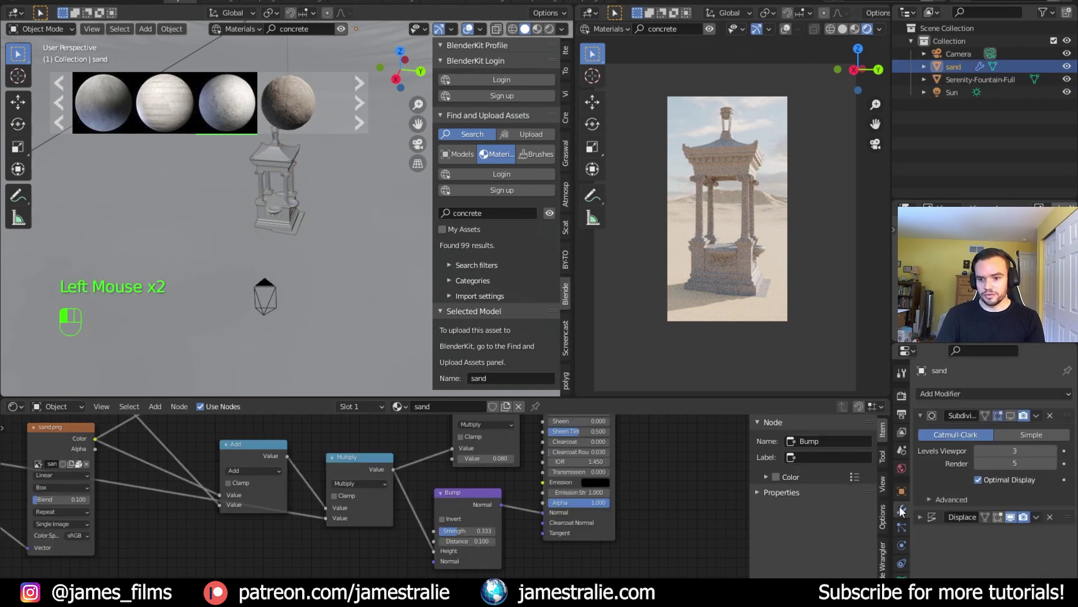
{"action": "left_click", "coordinate": [282, 201]}
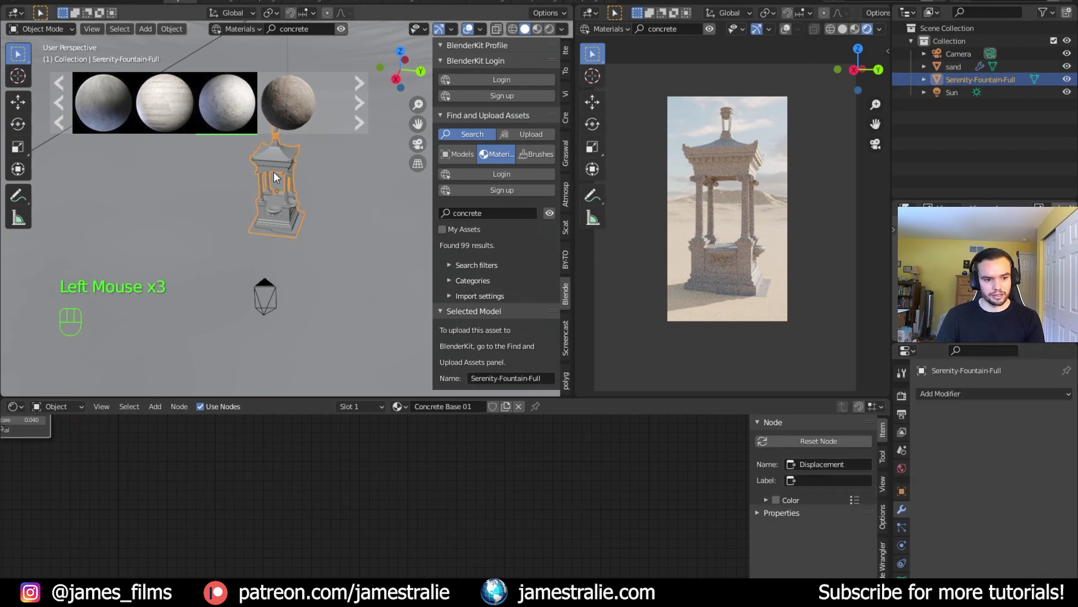
{"action": "scroll", "coordinate": [167, 460], "scroll_direction": "down", "scroll_amount": 11}
{"action": "middle_click_drag", "start_coordinate": [171, 462], "coordinate": [341, 515]}
{"action": "scroll", "coordinate": [414, 483], "scroll_direction": "down", "scroll_amount": 6}
{"action": "scroll", "coordinate": [296, 463], "scroll_direction": "up", "scroll_amount": 11}
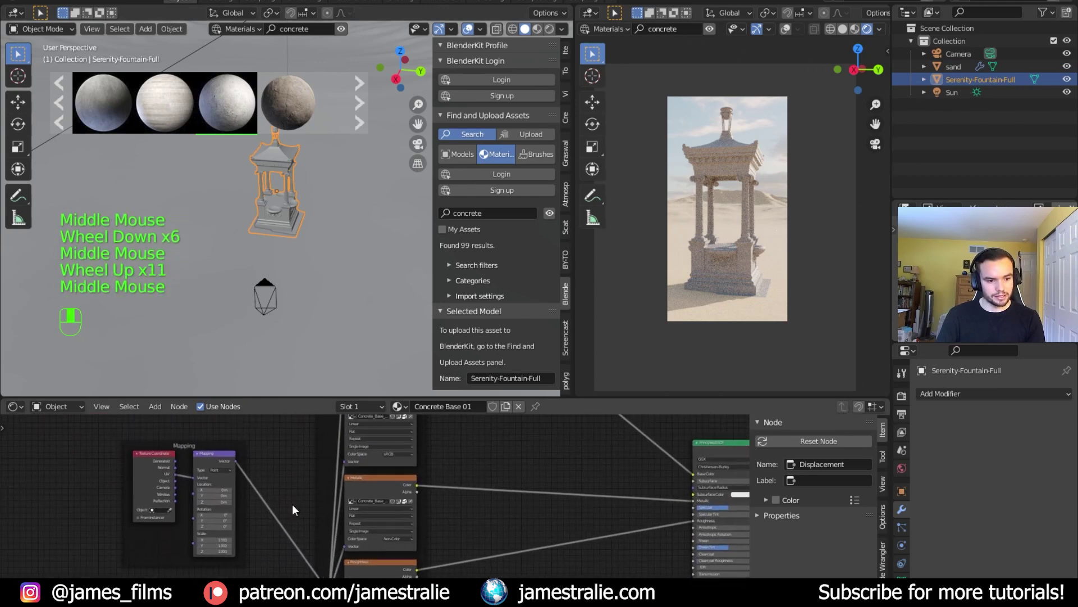
{"action": "scroll", "coordinate": [298, 458], "scroll_direction": "down", "scroll_amount": 9}
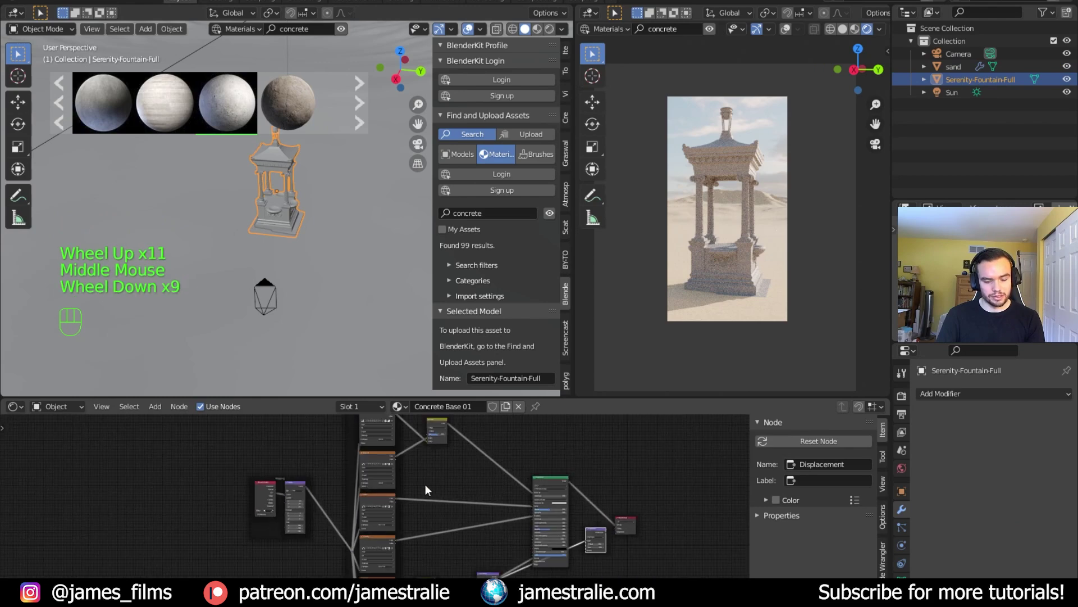
{"action": "middle_click_drag", "start_coordinate": [426, 484], "coordinate": [379, 479]}
{"action": "scroll", "coordinate": [404, 496], "scroll_direction": "down", "scroll_amount": 5}
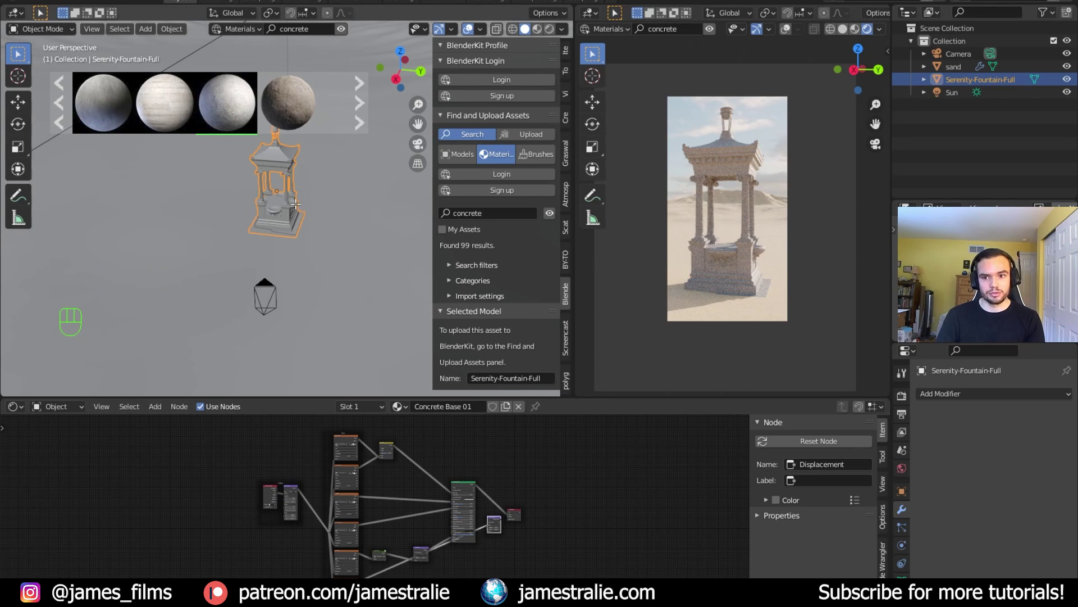
Unwrap the fountain's entire mesh with Smart UV Project at a 66° angle limit and return to Object Mode.
{"action": "key", "text": "Tab"}
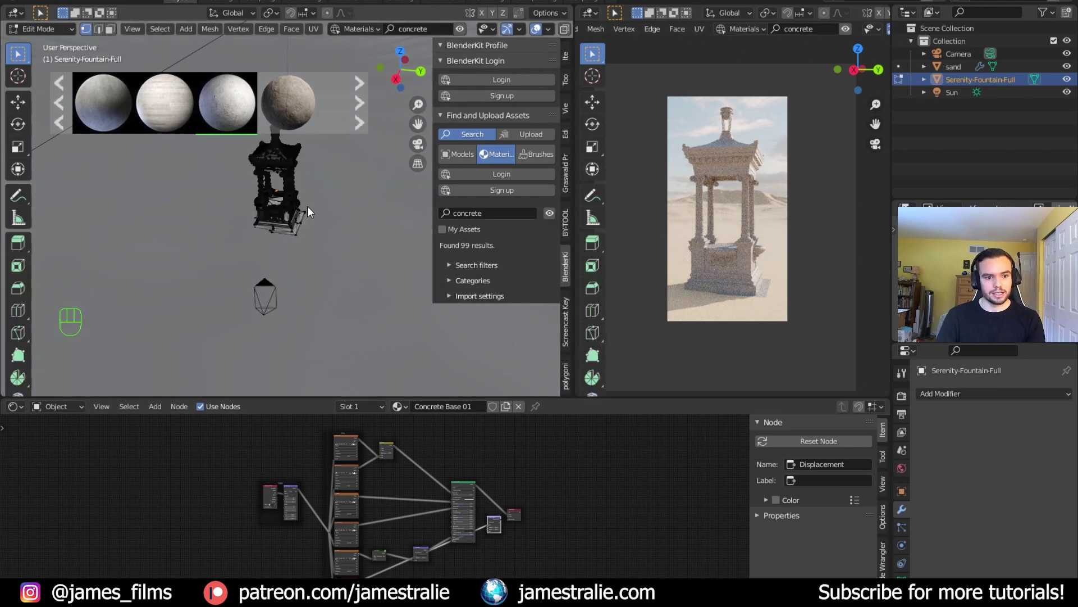
{"action": "key", "text": "a"}
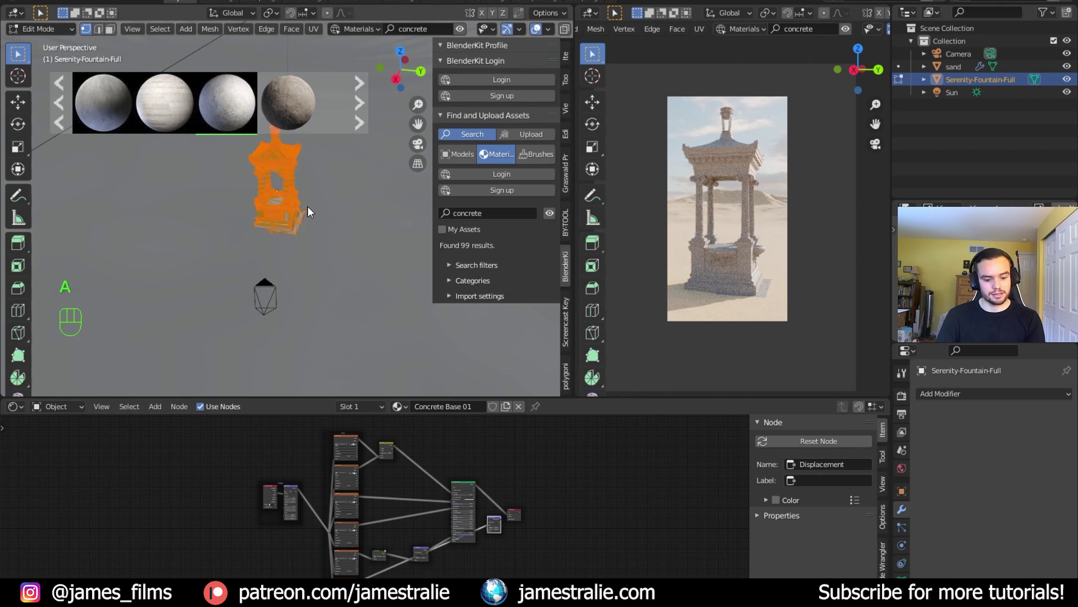
{"action": "key", "text": "u"}
{"action": "left_click", "coordinate": [277, 226]}
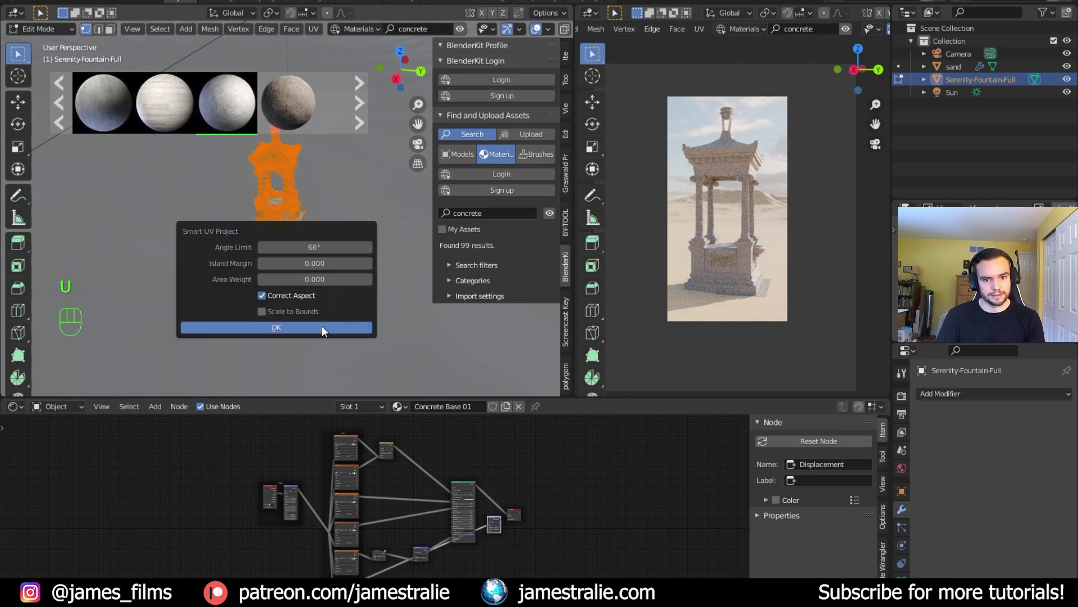
{"action": "left_click", "coordinate": [322, 327]}
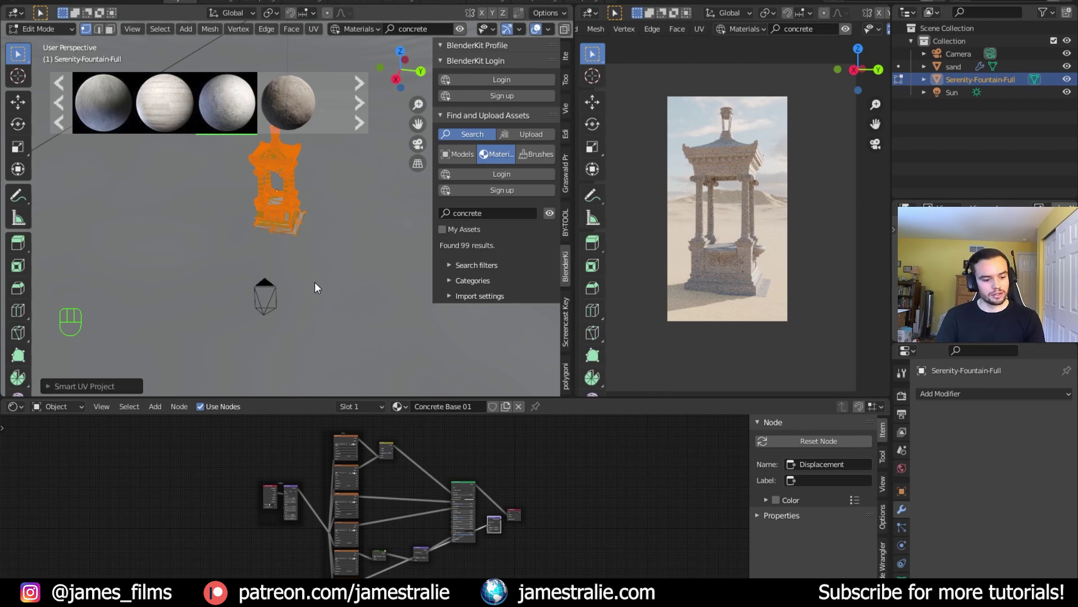
{"action": "key", "text": "Tab"}
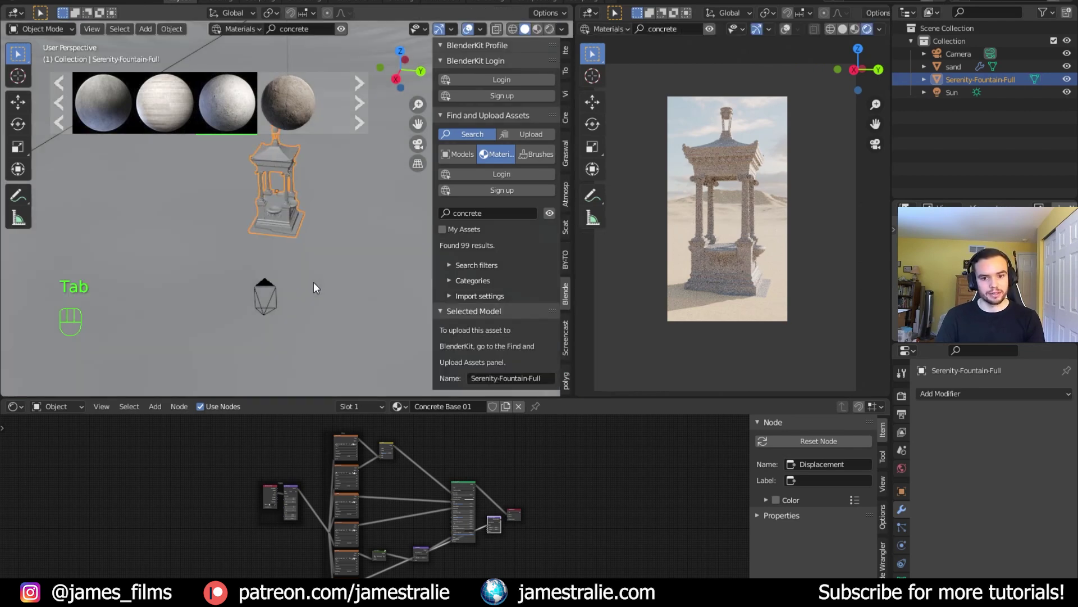
Examine the concrete texture up close on the fountain's basin and column base in the rendered preview.
{"action": "scroll", "coordinate": [736, 292], "scroll_direction": "up", "scroll_amount": 5}
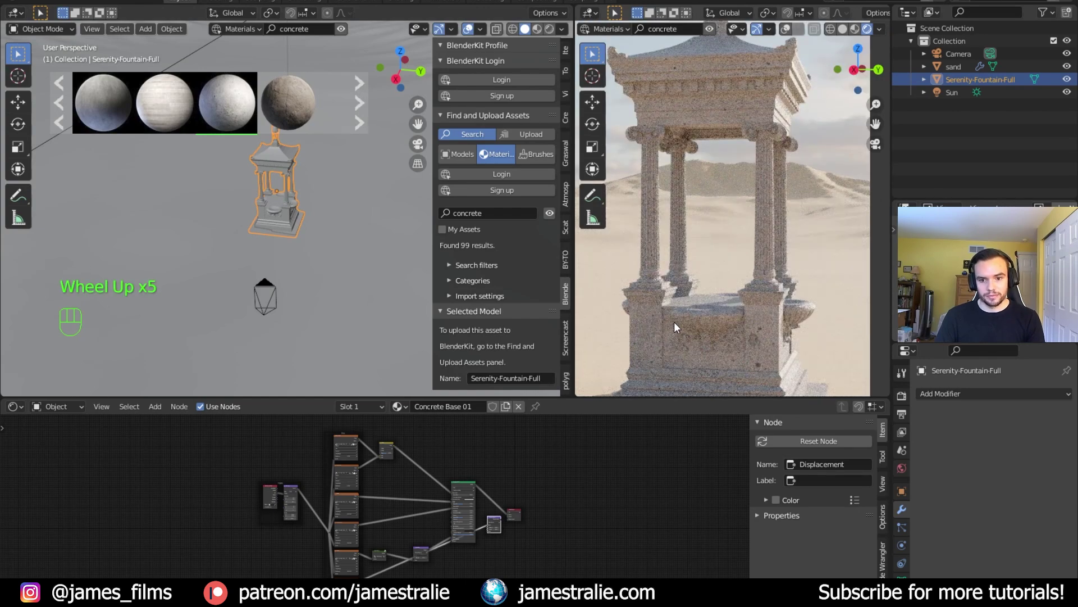
{"action": "scroll", "coordinate": [669, 320], "scroll_direction": "up", "scroll_amount": 1}
{"action": "middle_click_drag", "start_coordinate": [669, 329], "coordinate": [665, 294], "text": "shift"}
{"action": "scroll", "coordinate": [692, 334], "scroll_direction": "up", "scroll_amount": 1}
{"action": "middle_click_drag", "start_coordinate": [692, 334], "coordinate": [700, 284], "text": "shift"}
{"action": "scroll", "coordinate": [702, 297], "scroll_direction": "up", "scroll_amount": 2}
{"action": "scroll", "coordinate": [706, 313], "scroll_direction": "up", "scroll_amount": 1}
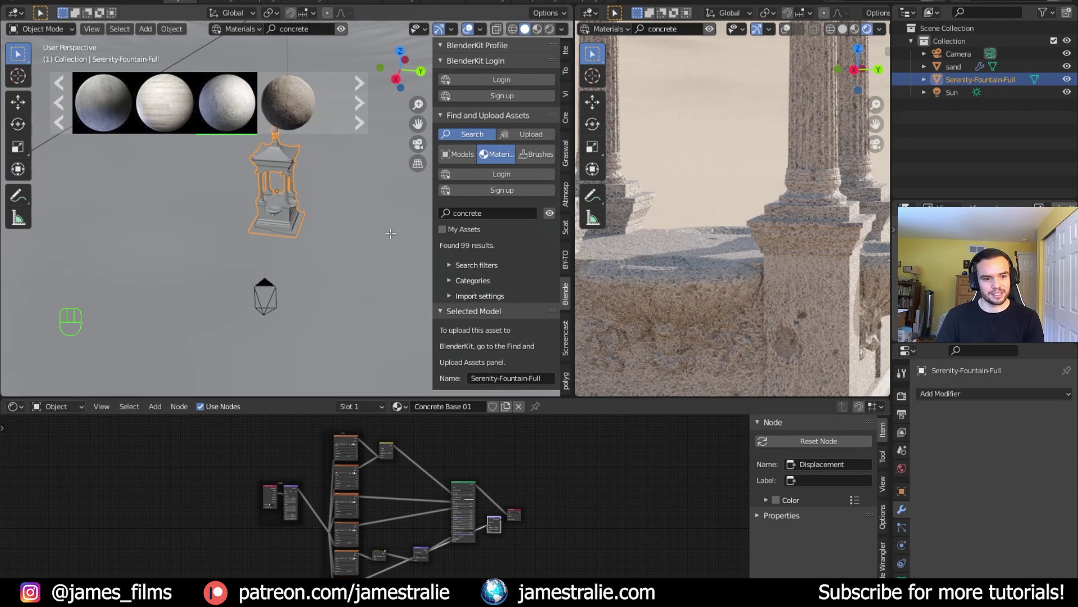
Put the fountain in Edit Mode and replace the node editor with the UV Editor to show its UV layout.
{"action": "key", "text": "Tab"}
{"action": "left_click", "coordinate": [13, 407]}
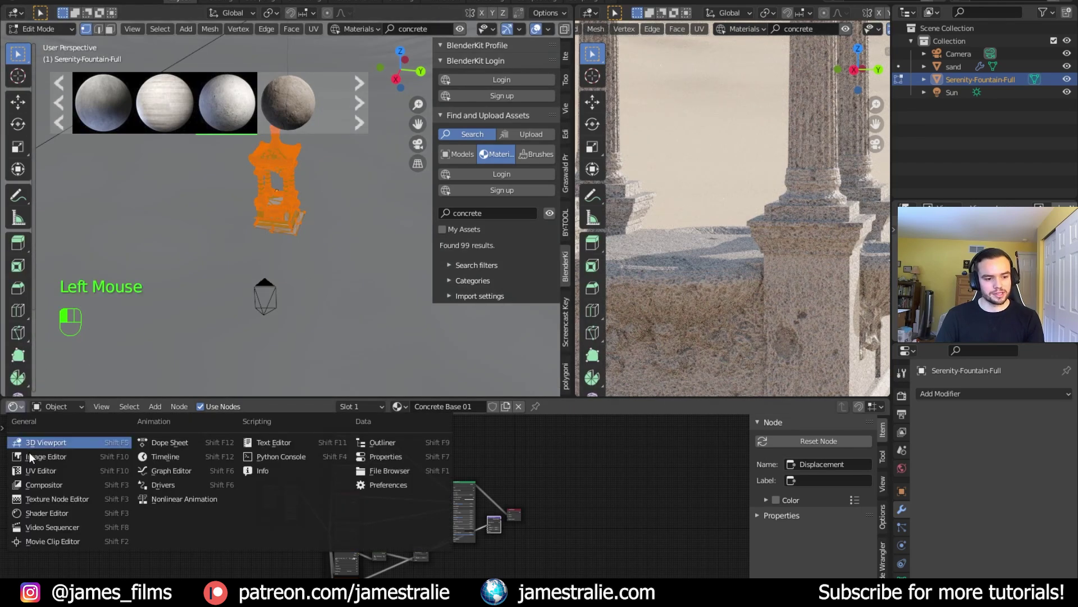
{"action": "left_click", "coordinate": [50, 470]}
{"action": "scroll", "coordinate": [289, 477], "scroll_direction": "down", "scroll_amount": 10}
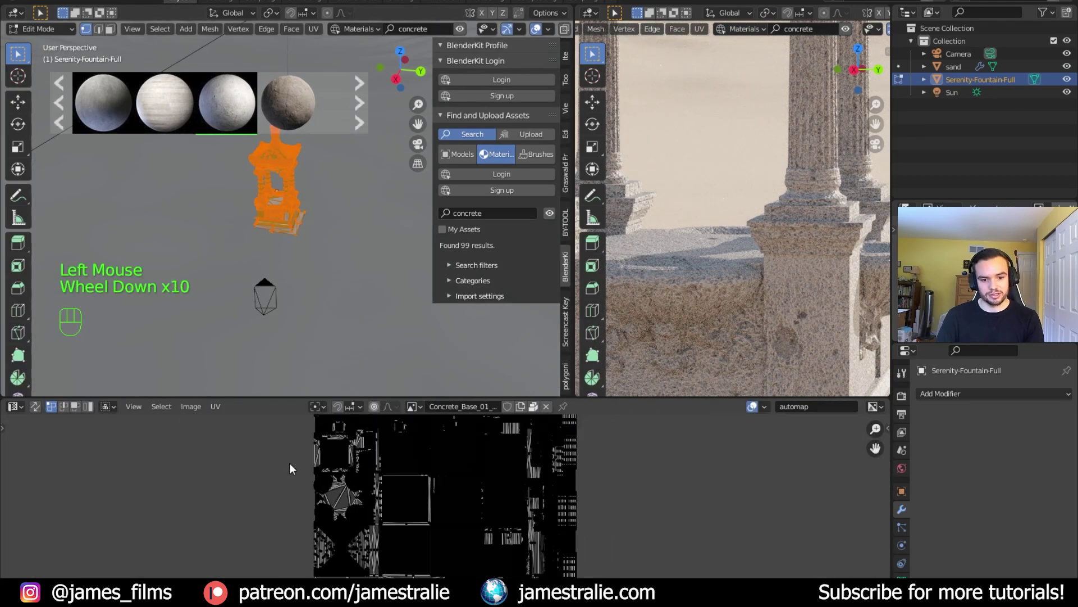
Scale all of the fountain's UVs by 2, then enlarge them further by a factor of about 1.35.
{"action": "scroll", "coordinate": [292, 465], "scroll_direction": "down", "scroll_amount": 3}
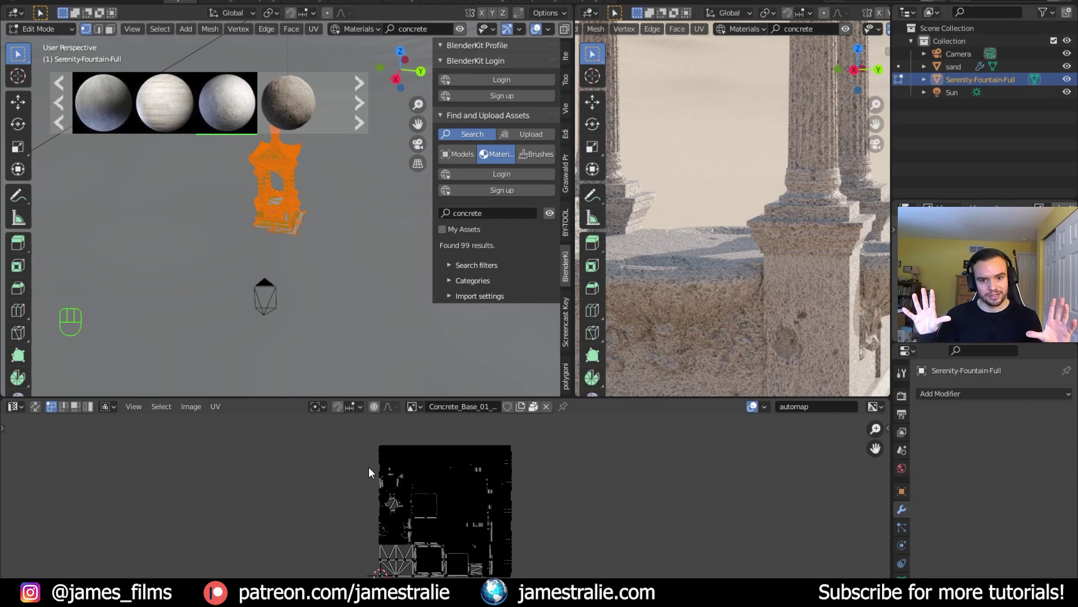
{"action": "key", "text": "a"}
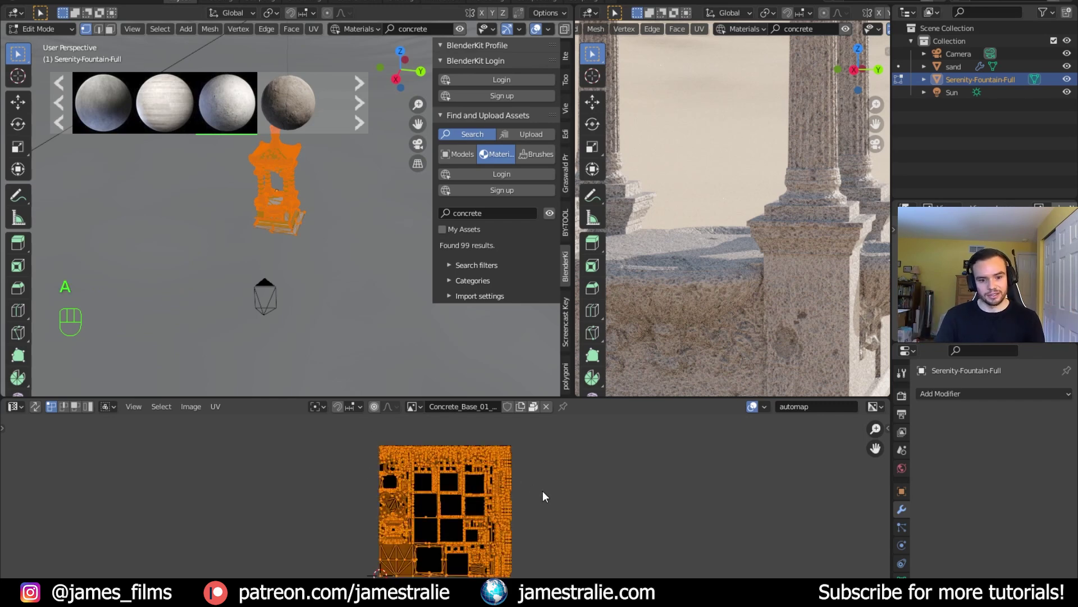
{"action": "key", "text": "s"}
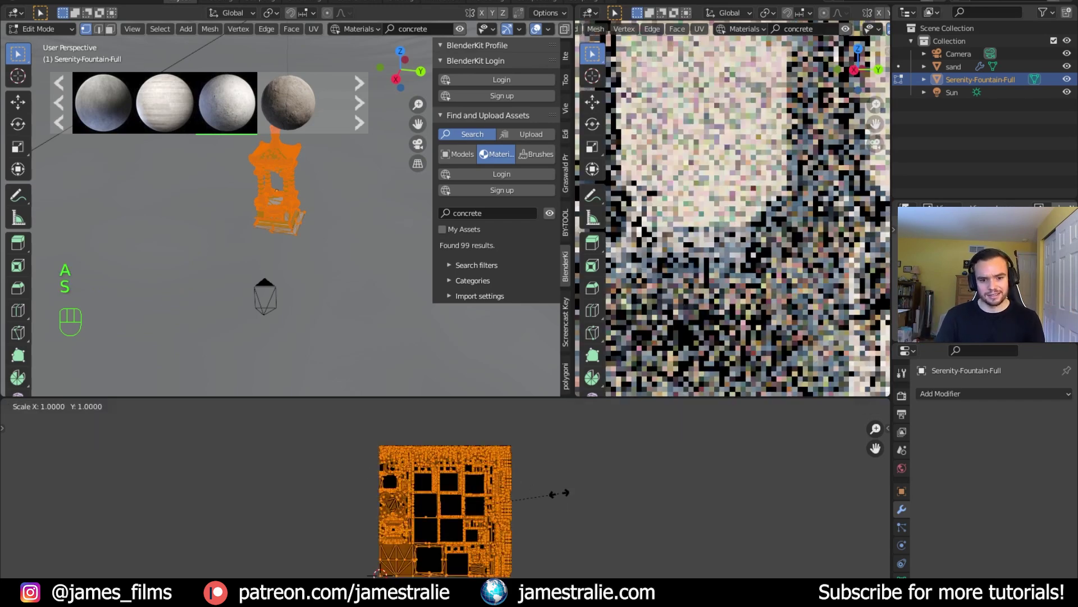
{"action": "key", "text": "2"}
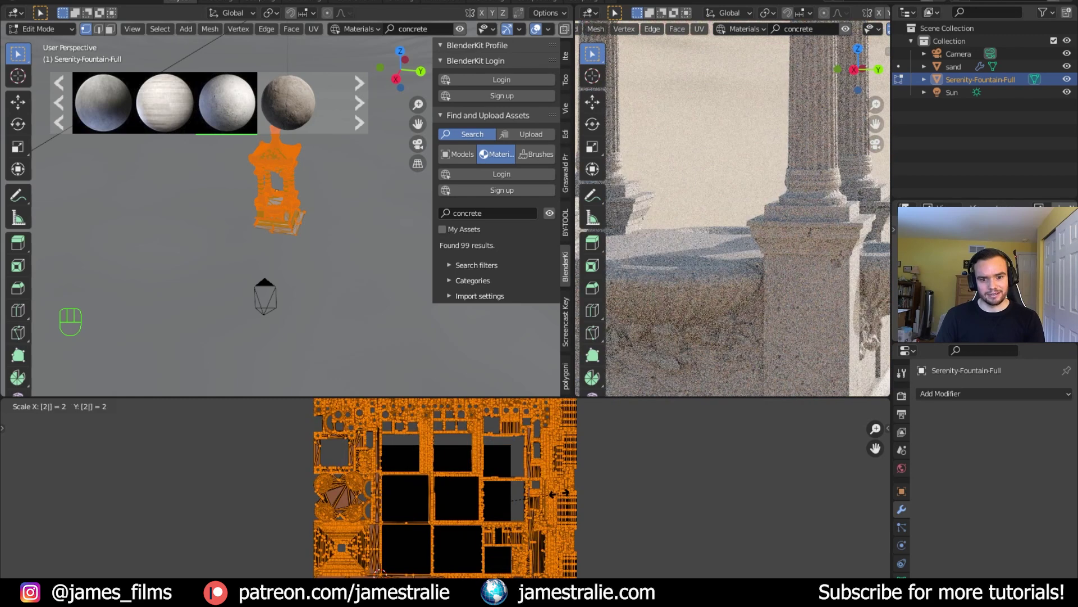
{"action": "key", "text": "Return"}
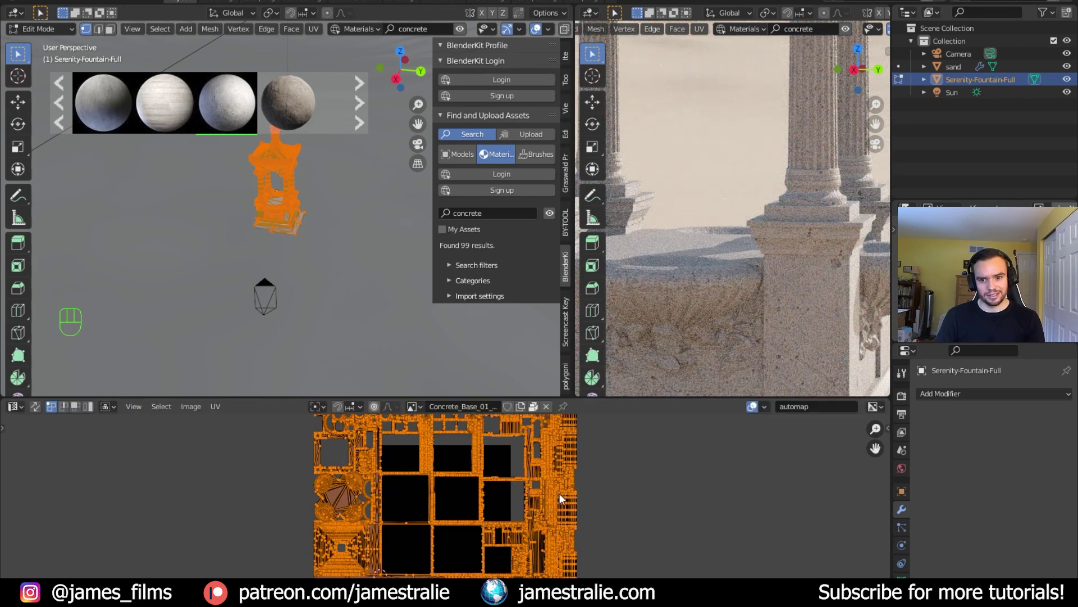
{"action": "key", "text": "s"}
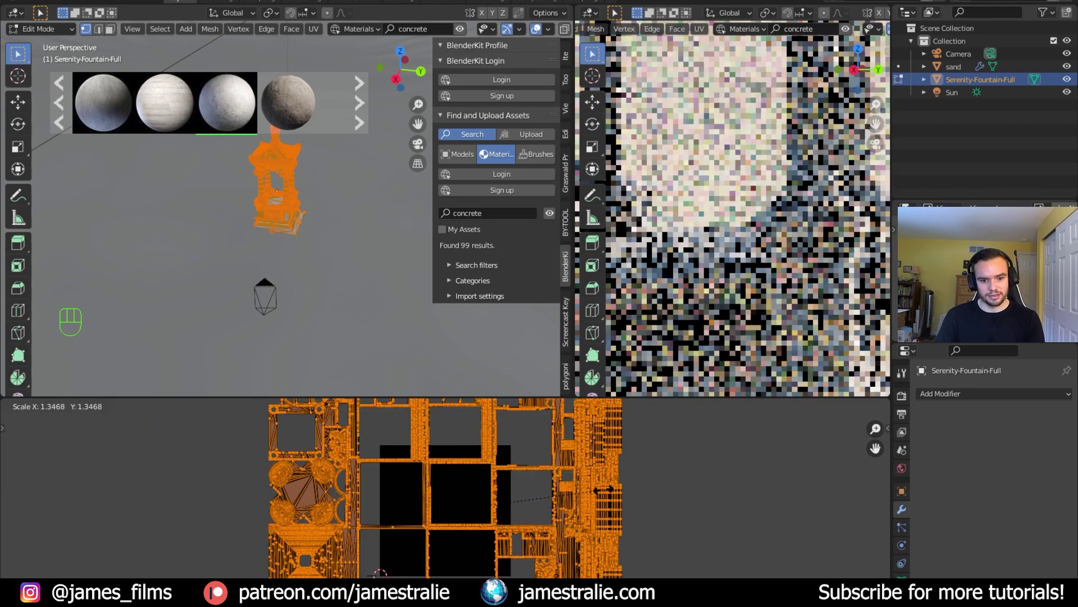
{"action": "left_click", "coordinate": [603, 490]}
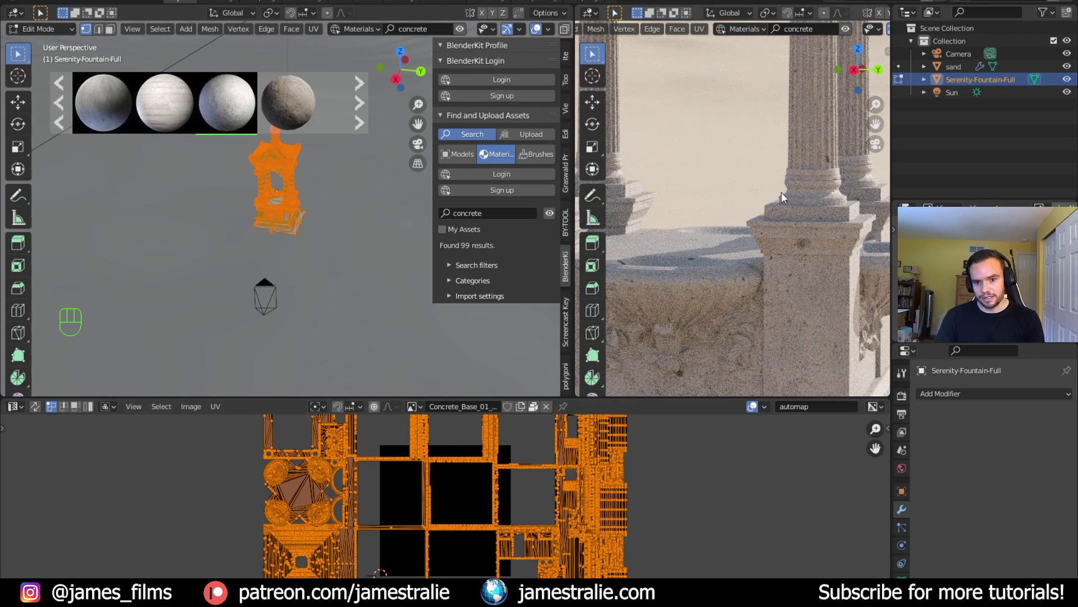
Switch the UV Editor back to the Shader Editor and move the Material Output node away from the other nodes.
{"action": "left_click", "coordinate": [13, 406]}
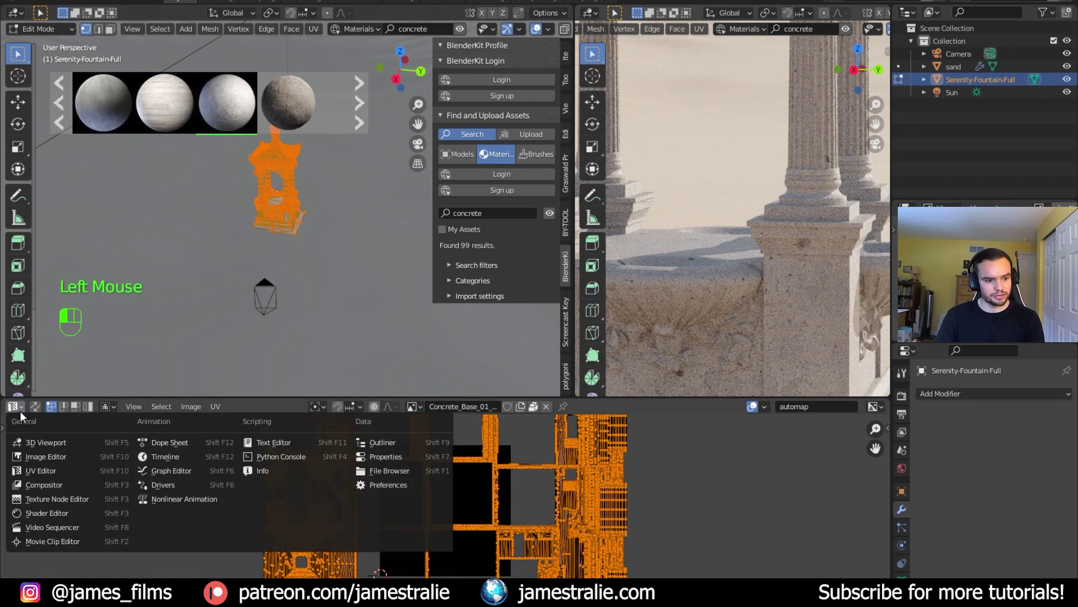
{"action": "left_click", "coordinate": [60, 514]}
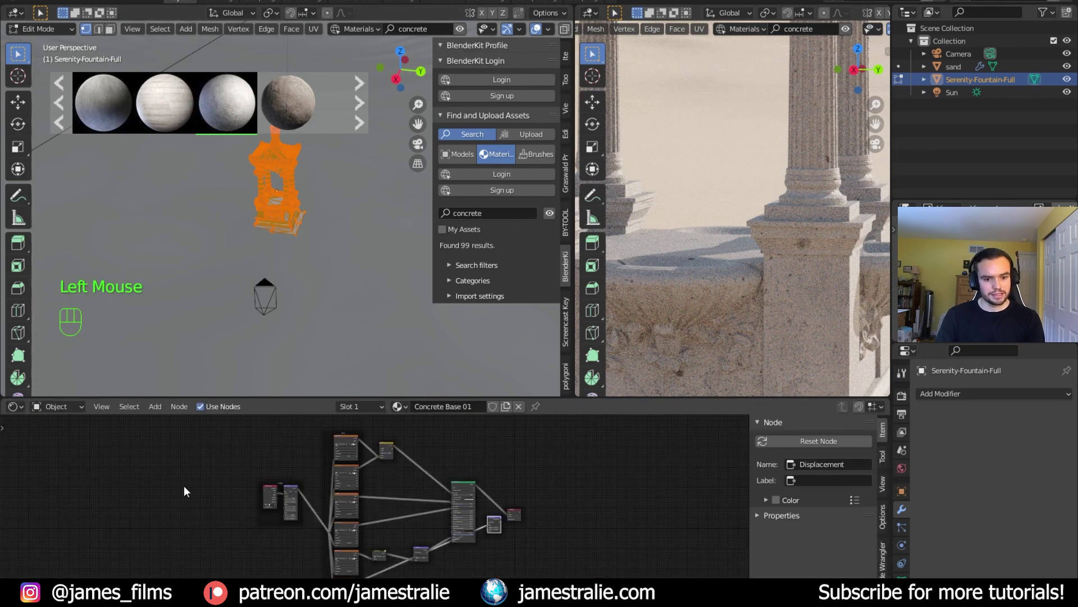
{"action": "double_click", "coordinate": [553, 483]}
{"action": "middle_click_drag", "start_coordinate": [552, 483], "coordinate": [408, 463]}
{"action": "left_click", "coordinate": [364, 482]}
{"action": "left_click_drag", "start_coordinate": [364, 482], "coordinate": [479, 464]}
Delete the Displacement node from the Concrete Base 01 material and save the file.
{"action": "scroll", "coordinate": [381, 490], "scroll_direction": "up", "scroll_amount": 4}
{"action": "scroll", "coordinate": [381, 490], "scroll_direction": "up", "scroll_amount": 6}
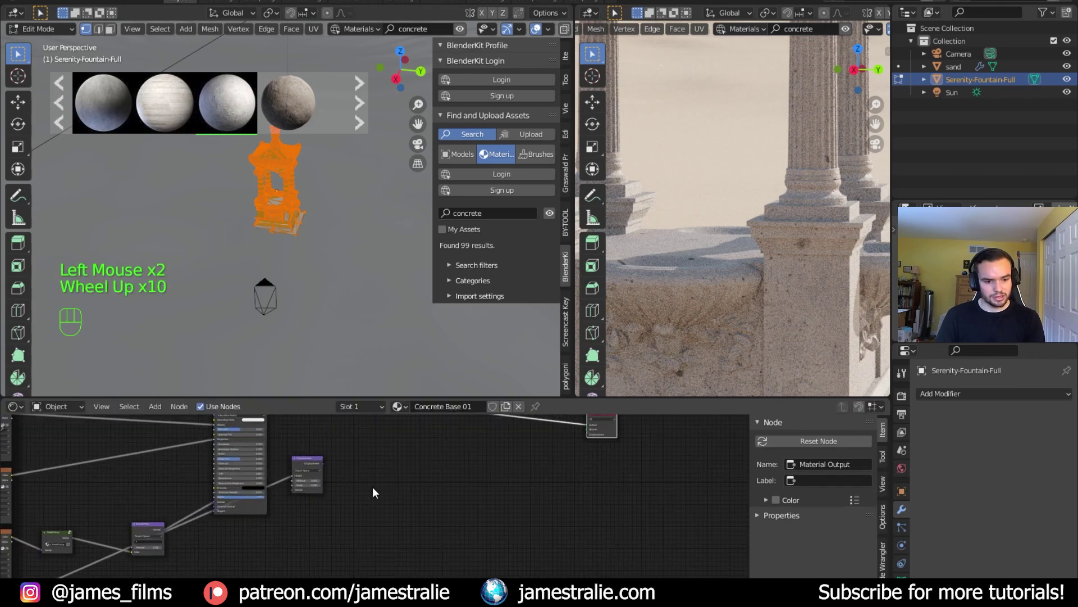
{"action": "left_click_drag", "start_coordinate": [324, 456], "coordinate": [401, 478]}
{"action": "key", "text": "x"}
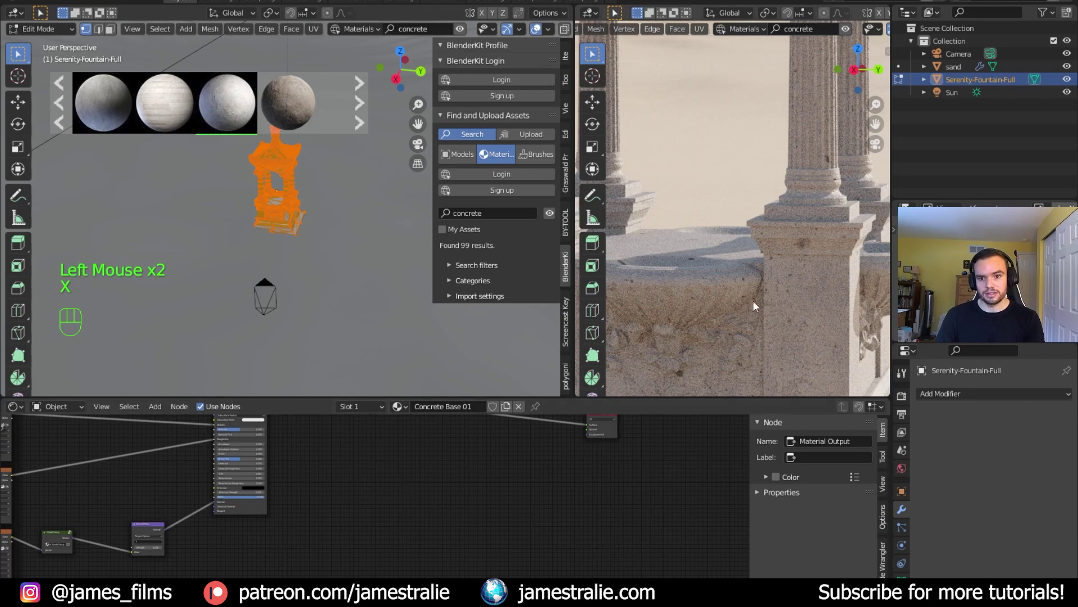
{"action": "scroll", "coordinate": [681, 212], "scroll_direction": "down", "scroll_amount": 7}
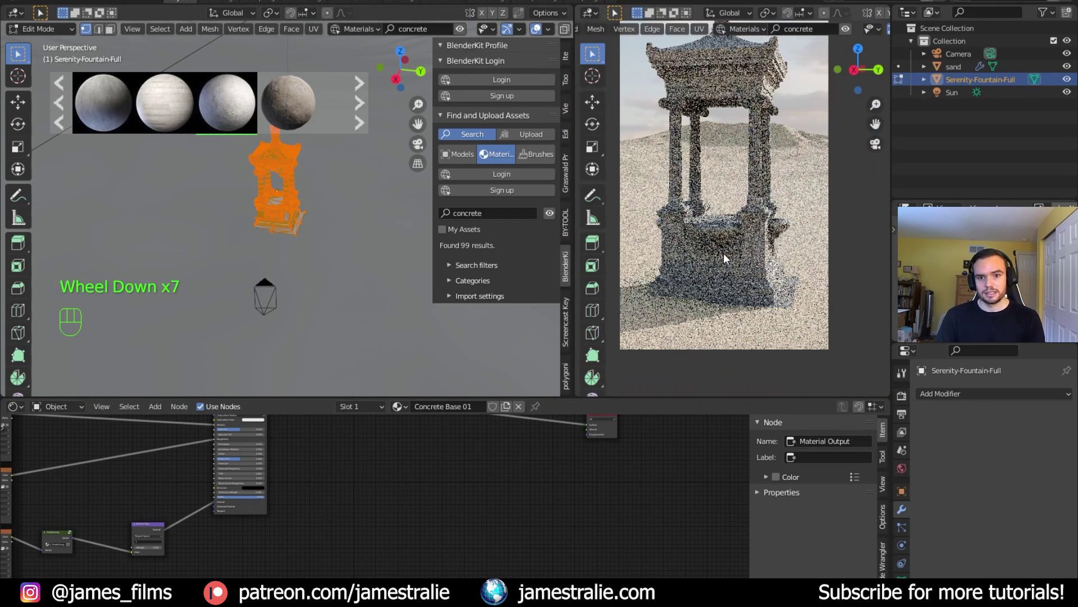
{"action": "key", "text": "ctrl+s"}
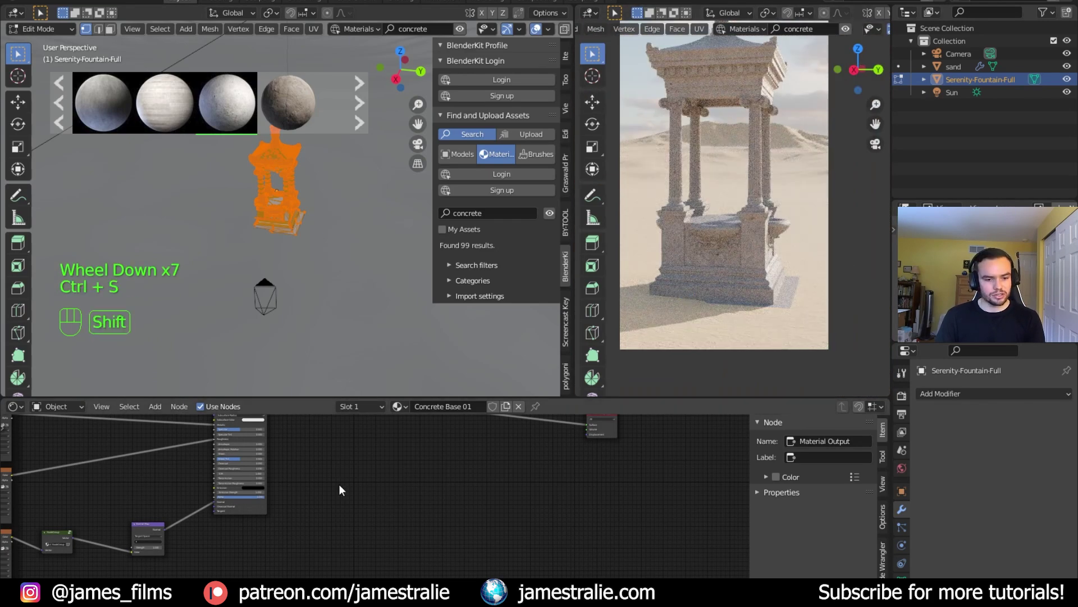
Join all Concrete Base 01 nodes except the Material Output into one frame.
{"action": "middle_click_drag", "start_coordinate": [339, 489], "coordinate": [443, 489], "text": "shift"}
{"action": "scroll", "coordinate": [443, 487], "scroll_direction": "down", "scroll_amount": 13}
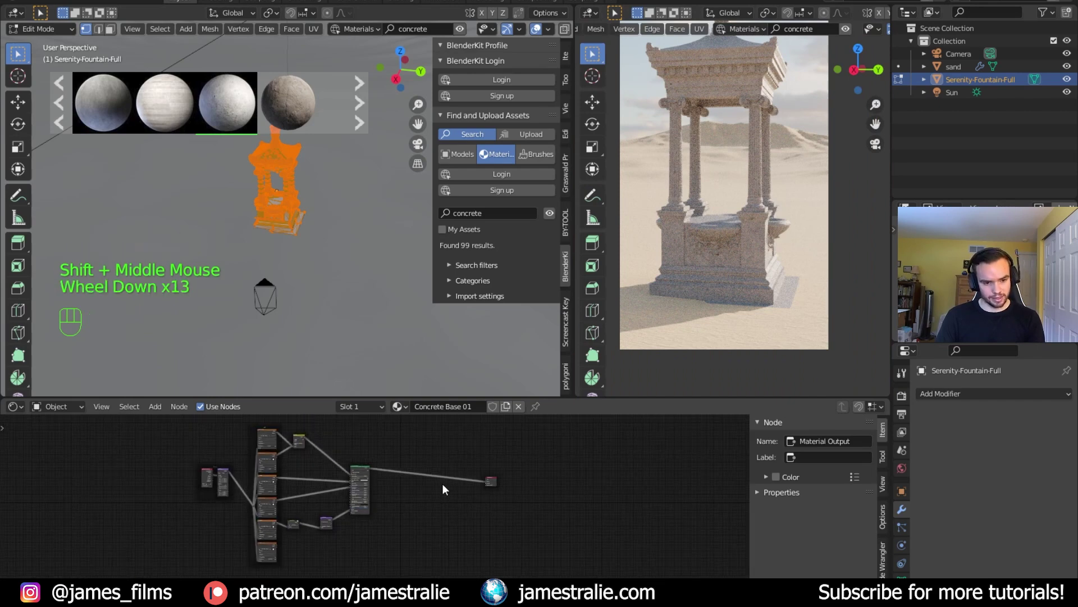
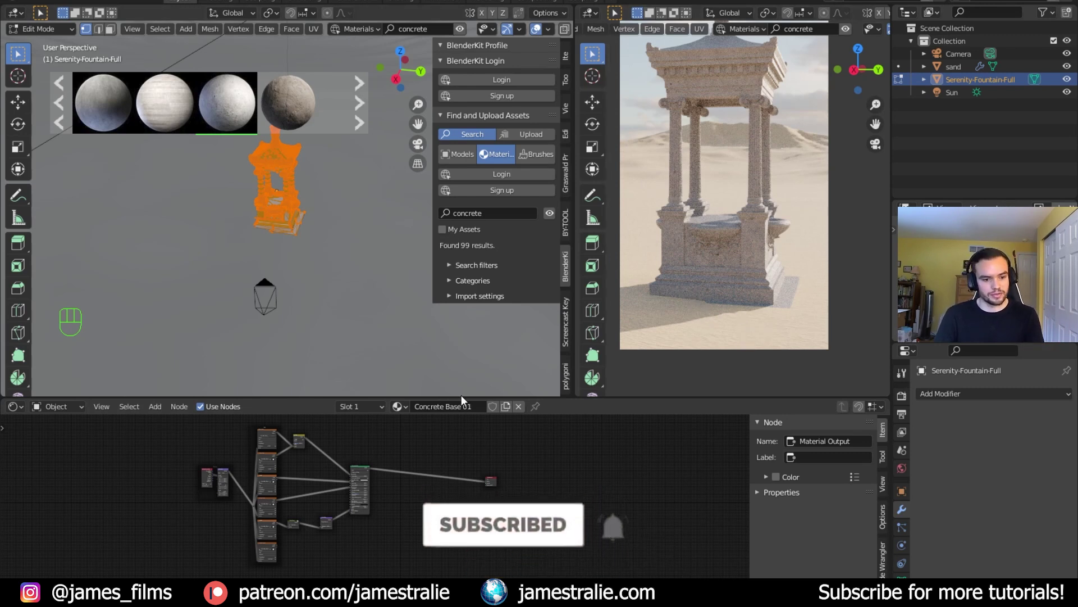
{"action": "left_click_drag", "start_coordinate": [162, 584], "coordinate": [404, 432]}
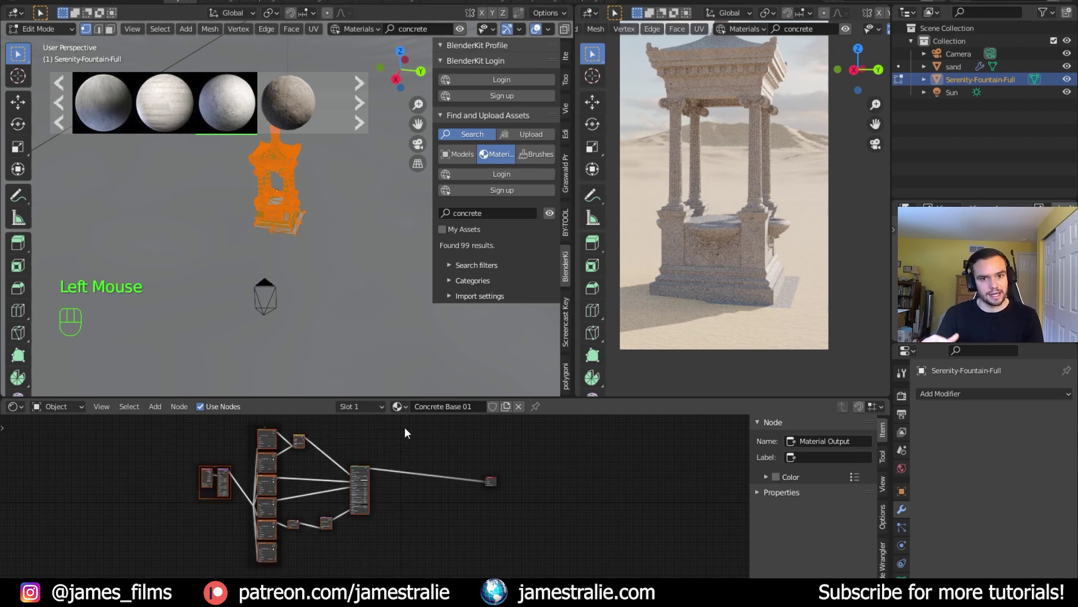
{"action": "key", "text": "ctrl"}
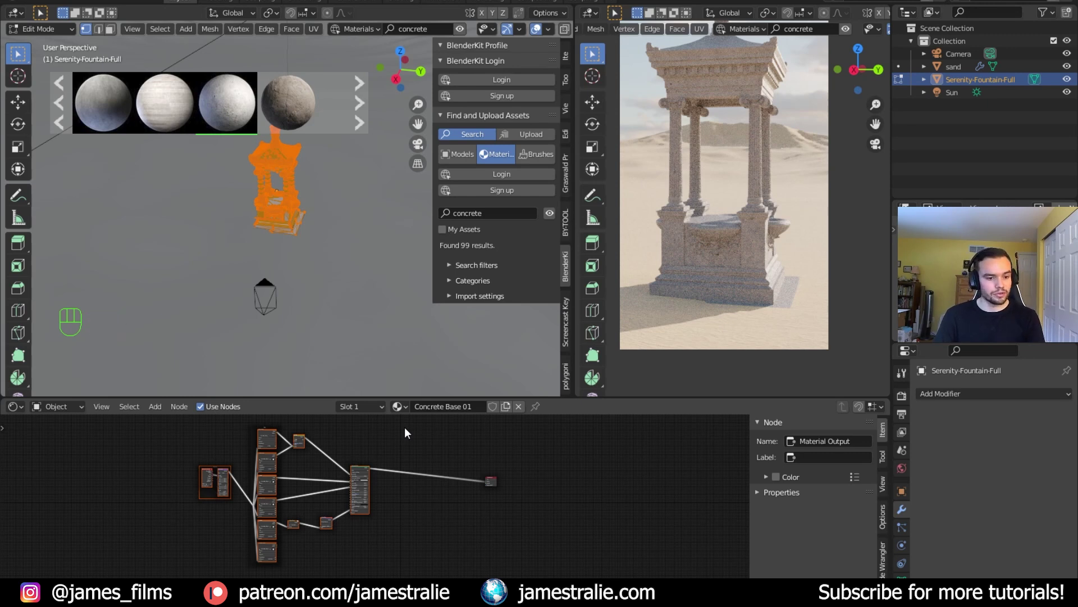
{"action": "left_click", "coordinate": [310, 550]}
{"action": "left_click_drag", "start_coordinate": [146, 575], "coordinate": [417, 431]}
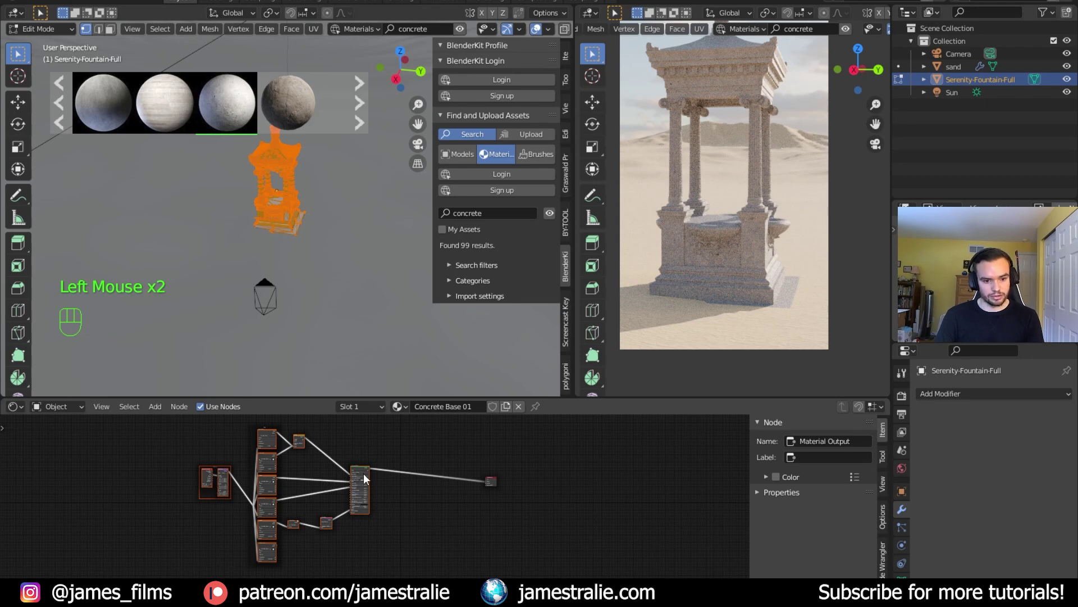
{"action": "key", "text": "ctrl+j"}
{"action": "mouse_move", "coordinate": [343, 446]}
{"action": "left_mouse_down"}
{"action": "mouse_move", "coordinate": [368, 437]}
{"action": "mouse_move", "coordinate": [296, 436]}
{"action": "mouse_move", "coordinate": [360, 449]}
{"action": "left_mouse_up"}
Give the new frame a light grey custom color of RGB 0.801 and label it Concrete.
{"action": "scroll", "coordinate": [363, 486], "scroll_direction": "up", "scroll_amount": 5}
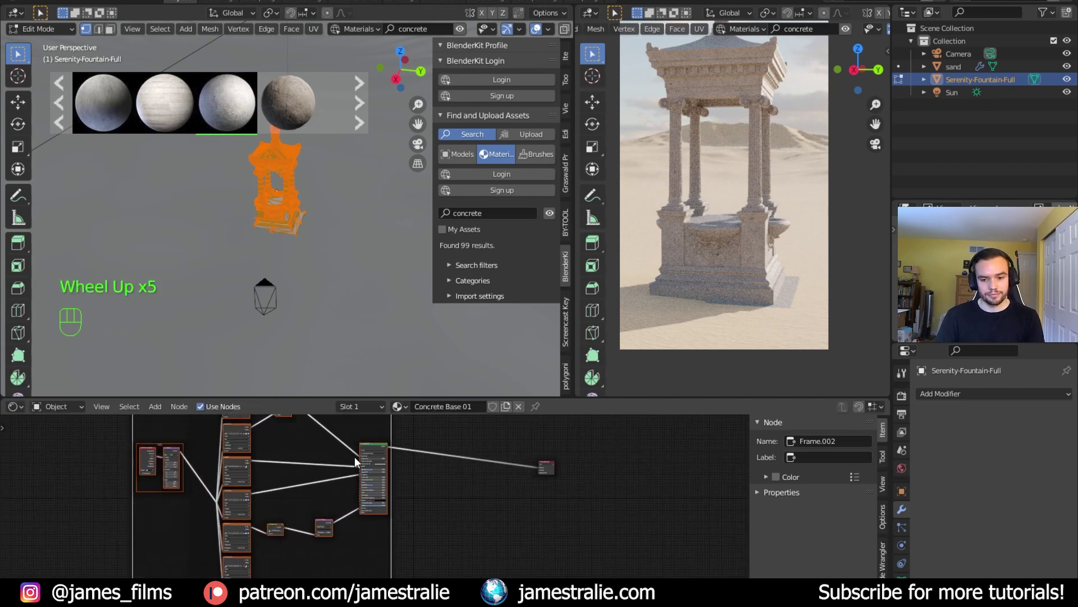
{"action": "left_click", "coordinate": [776, 477]}
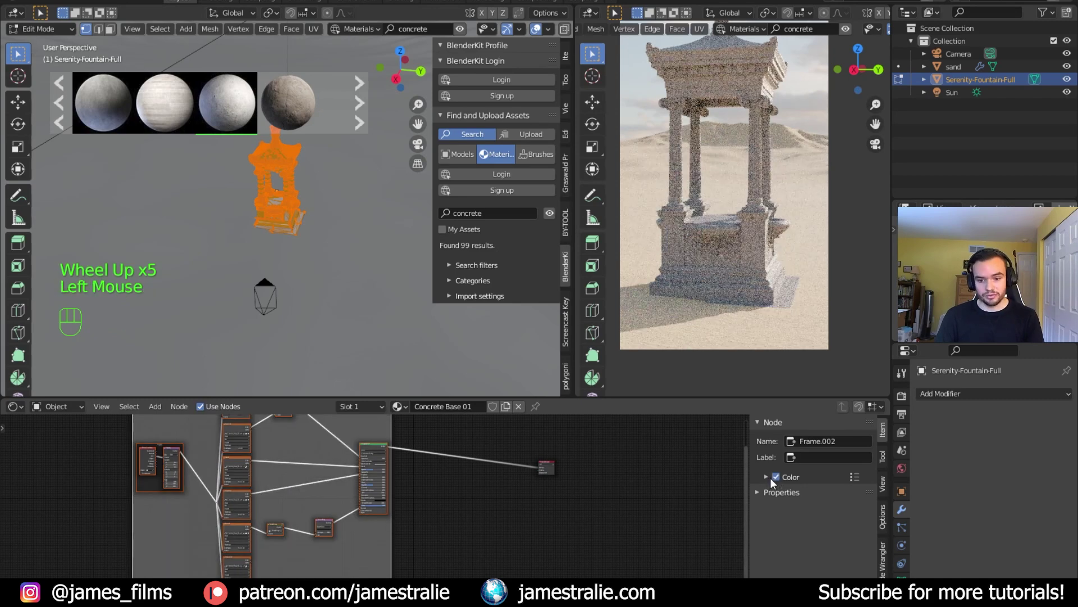
{"action": "left_click", "coordinate": [766, 477]}
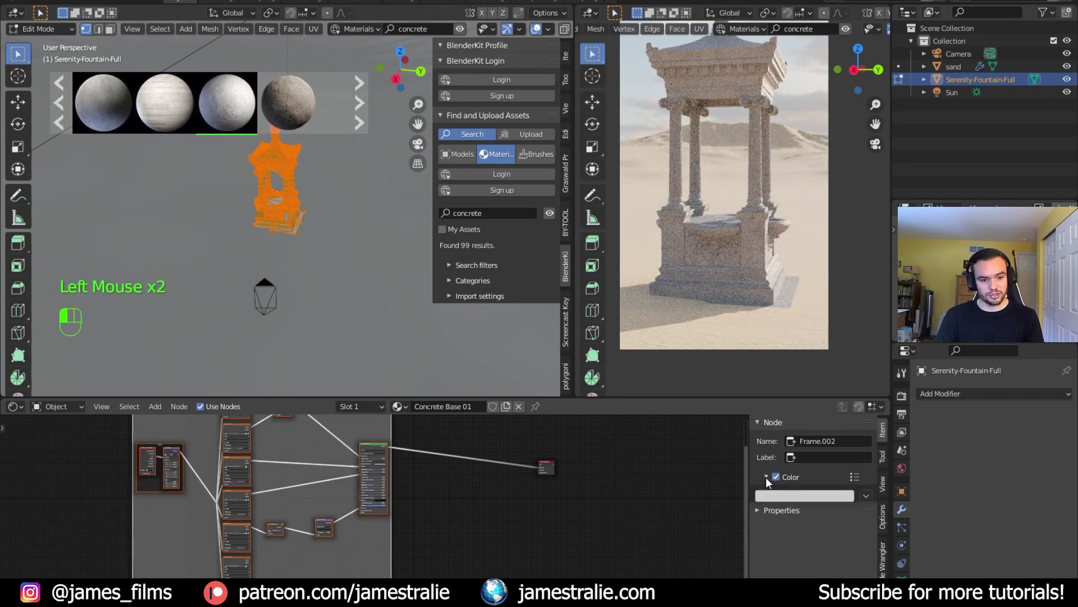
{"action": "left_click", "coordinate": [797, 495]}
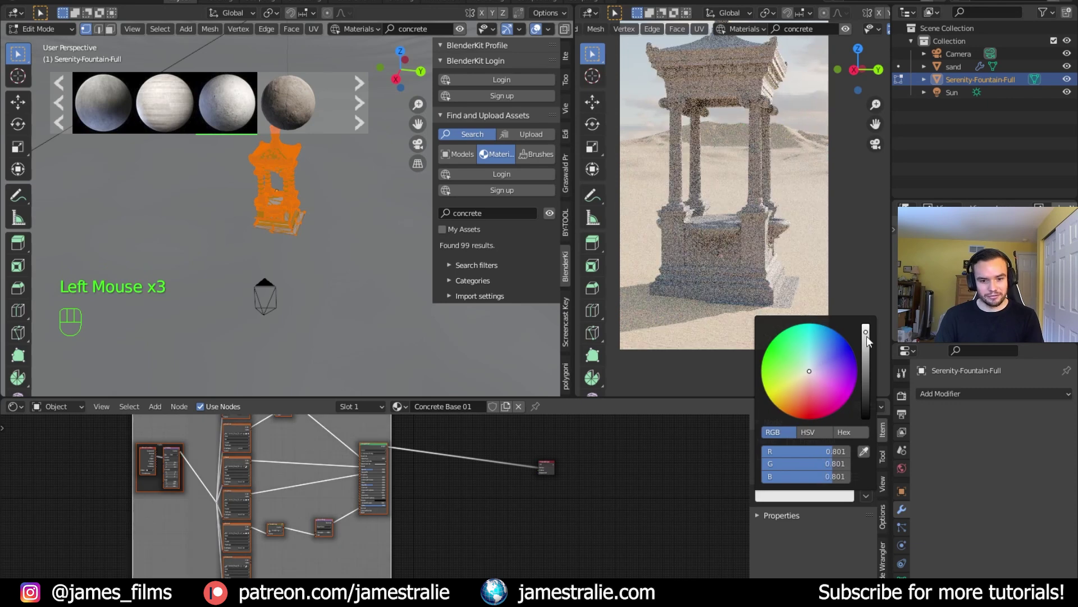
{"action": "left_click", "coordinate": [818, 456]}
{"action": "type", "text": "Concrete"}
{"action": "key", "text": "Return"}
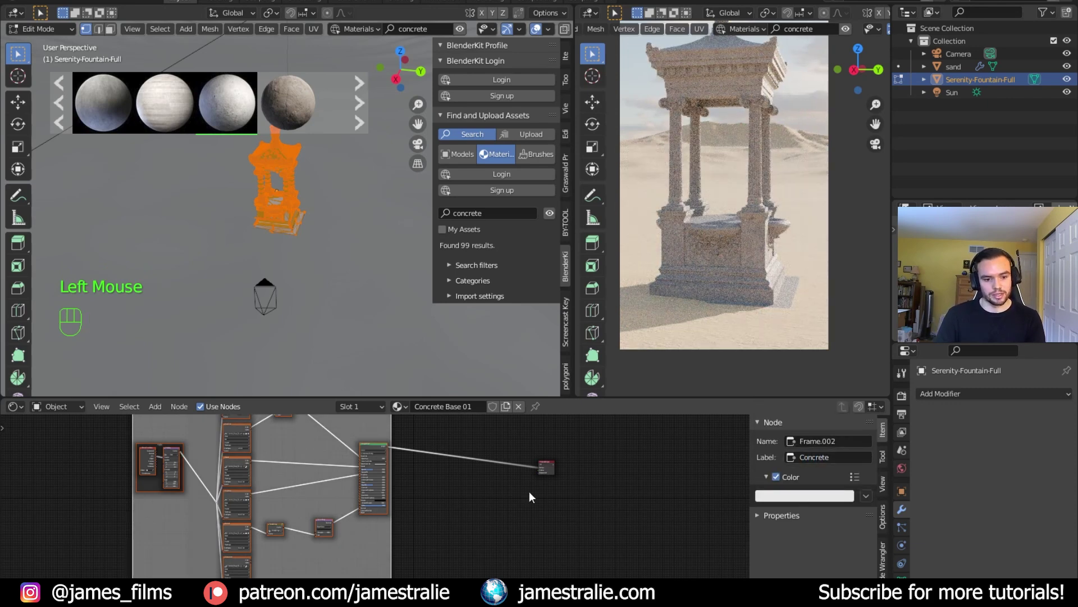
Move the Material Output node farther away from the Concrete frame to make room for more nodes.
{"action": "scroll", "coordinate": [436, 473], "scroll_direction": "down", "scroll_amount": 6}
{"action": "left_click", "coordinate": [404, 455]}
{"action": "middle_click_drag", "start_coordinate": [551, 470], "coordinate": [403, 473]}
{"action": "scroll", "coordinate": [460, 473], "scroll_direction": "up", "scroll_amount": 6}
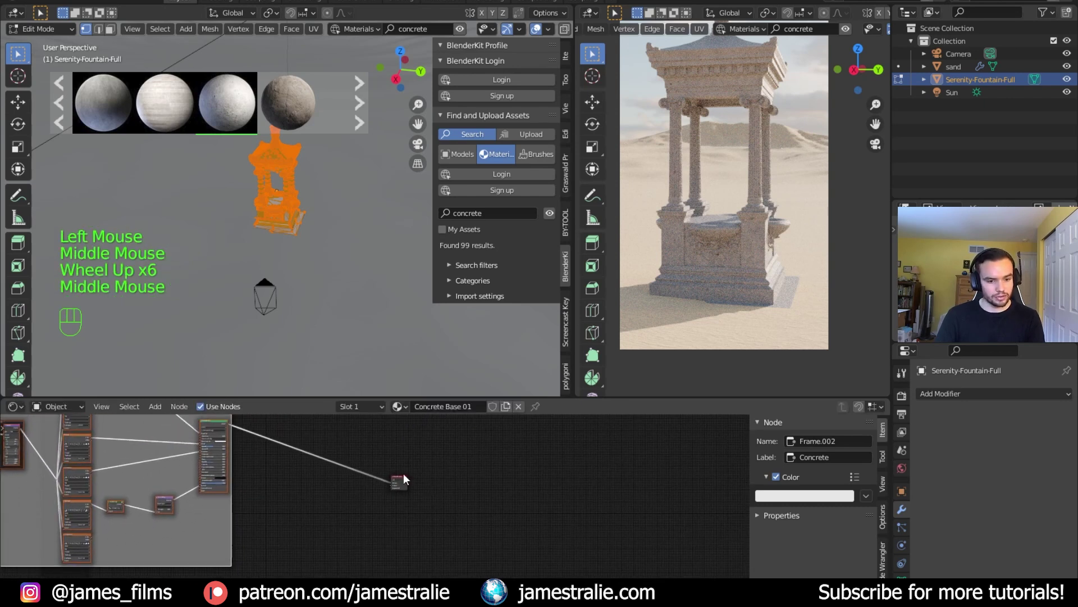
{"action": "left_click_drag", "start_coordinate": [465, 500], "coordinate": [512, 494]}
{"action": "left_click", "coordinate": [383, 497]}
Add a second material slot to the fountain and load the existing sand material into it.
{"action": "left_click", "coordinate": [378, 406]}
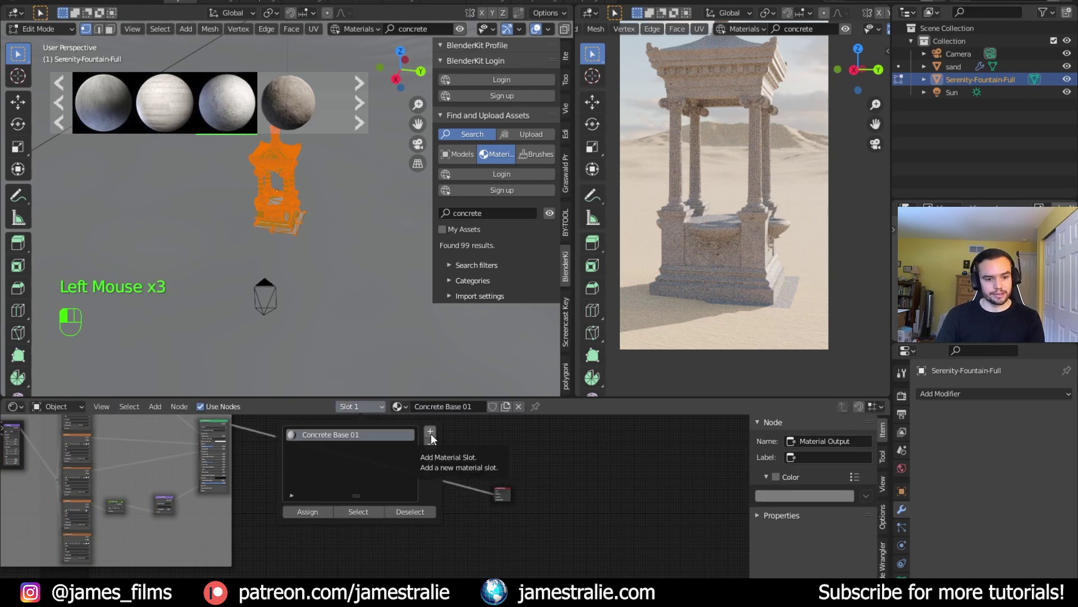
{"action": "left_click", "coordinate": [420, 442]}
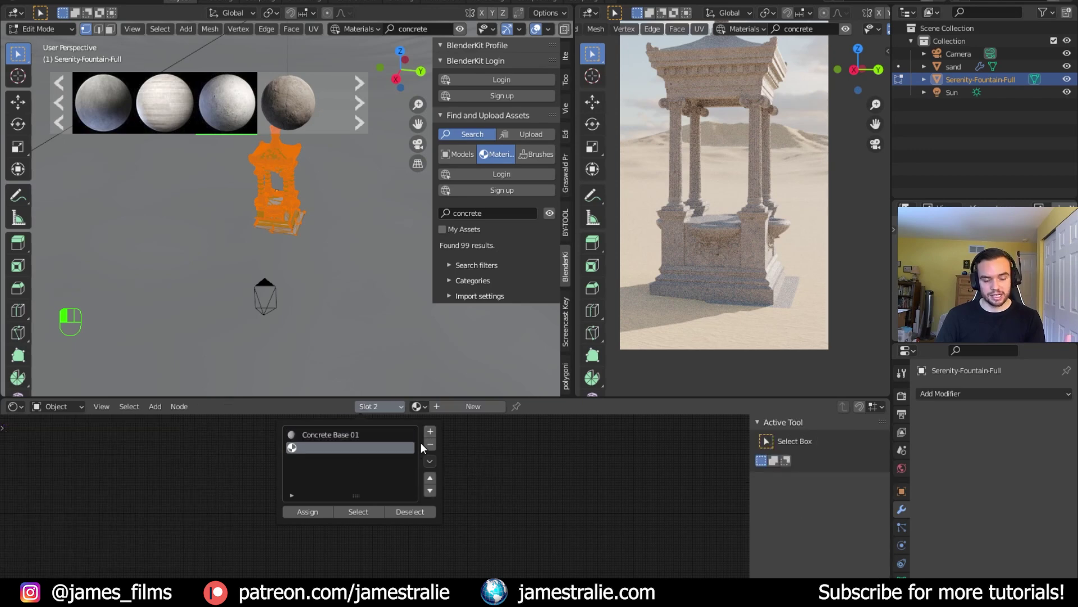
{"action": "left_click", "coordinate": [443, 503]}
{"action": "left_click", "coordinate": [421, 406]}
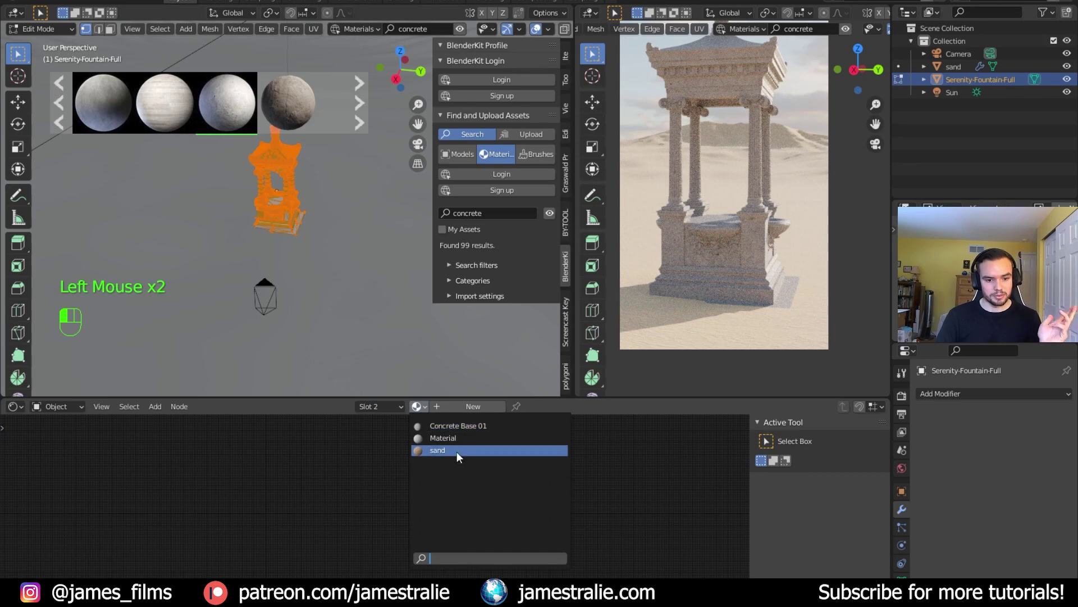
{"action": "left_click", "coordinate": [446, 452]}
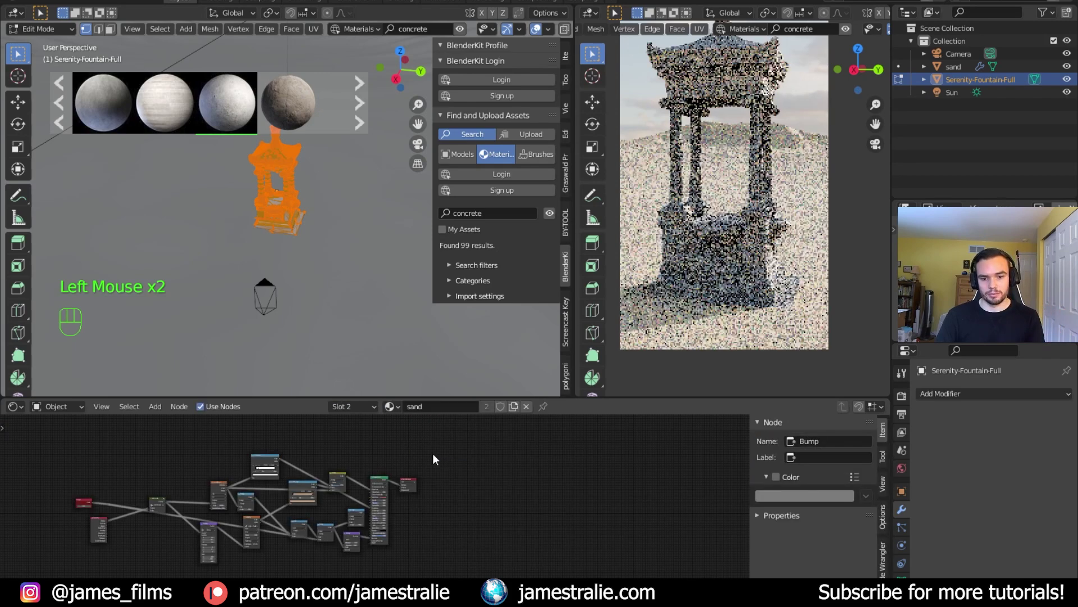
Move the sand material's Material Output node aside and copy all of its other nodes.
{"action": "middle_click_drag", "start_coordinate": [410, 457], "coordinate": [426, 432]}
{"action": "left_click", "coordinate": [402, 459]}
{"action": "left_click_drag", "start_coordinate": [402, 460], "coordinate": [602, 486]}
{"action": "left_click", "coordinate": [73, 550]}
{"action": "left_click_drag", "start_coordinate": [25, 564], "coordinate": [443, 421]}
{"action": "key", "text": "ctrl"}
{"action": "key", "text": "ctrl+c"}
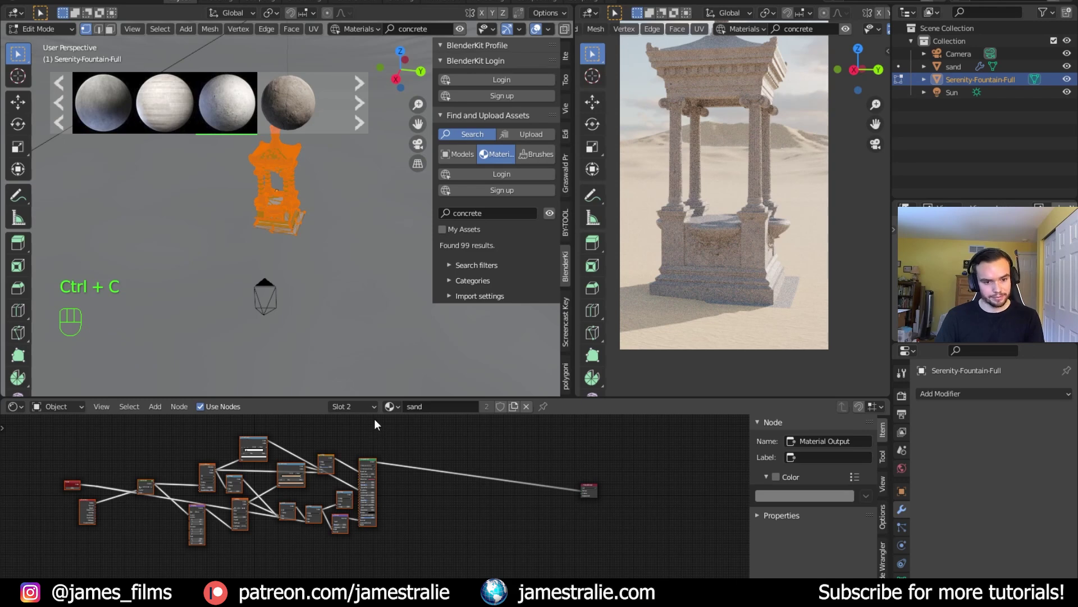
Paste the copied sand nodes into the Concrete Base 01 material and place them below the Concrete frame.
{"action": "left_click", "coordinate": [363, 409]}
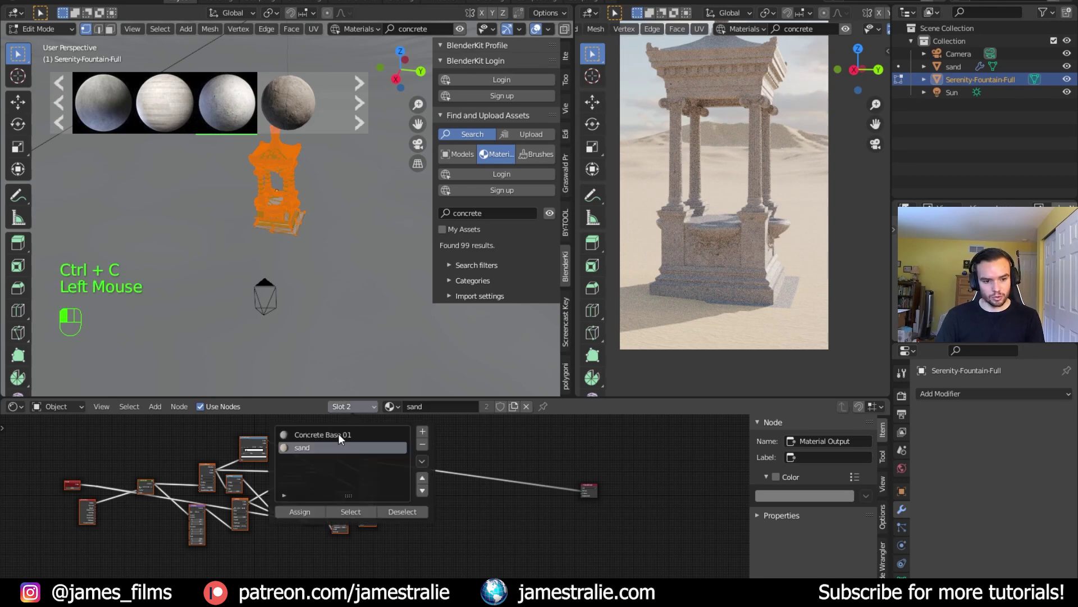
{"action": "left_click", "coordinate": [338, 433]}
{"action": "middle_click_drag", "start_coordinate": [291, 559], "coordinate": [264, 521]}
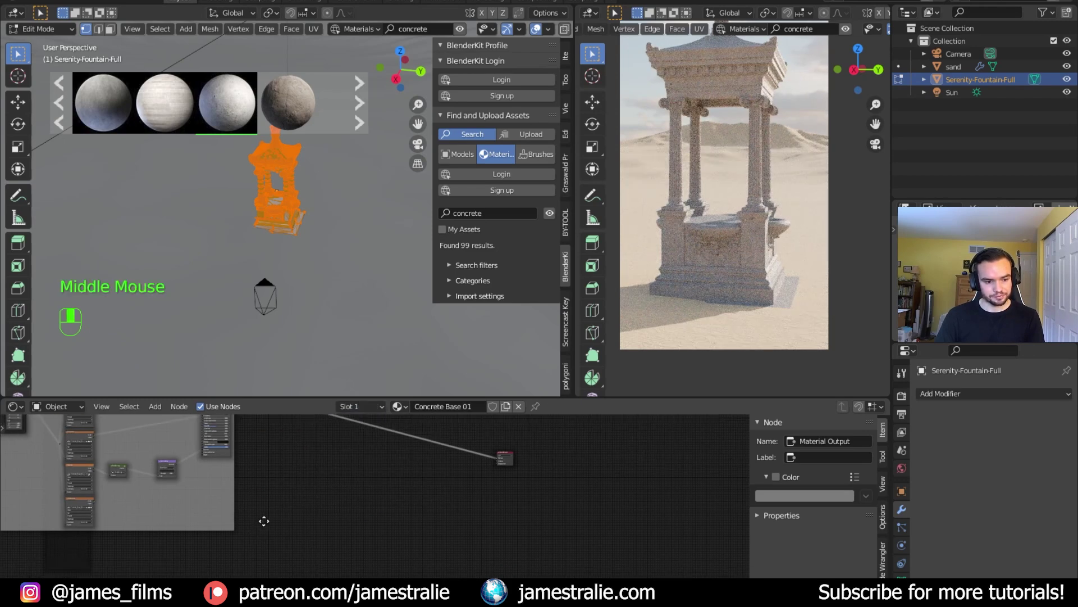
{"action": "scroll", "coordinate": [334, 456], "scroll_direction": "down", "scroll_amount": 7}
{"action": "mouse_move", "coordinate": [334, 456]}
{"action": "middle_mouse_down"}
{"action": "mouse_move", "coordinate": [296, 486]}
{"action": "mouse_move", "coordinate": [328, 468]}
{"action": "middle_mouse_up"}
{"action": "key", "text": "ctrl+v"}
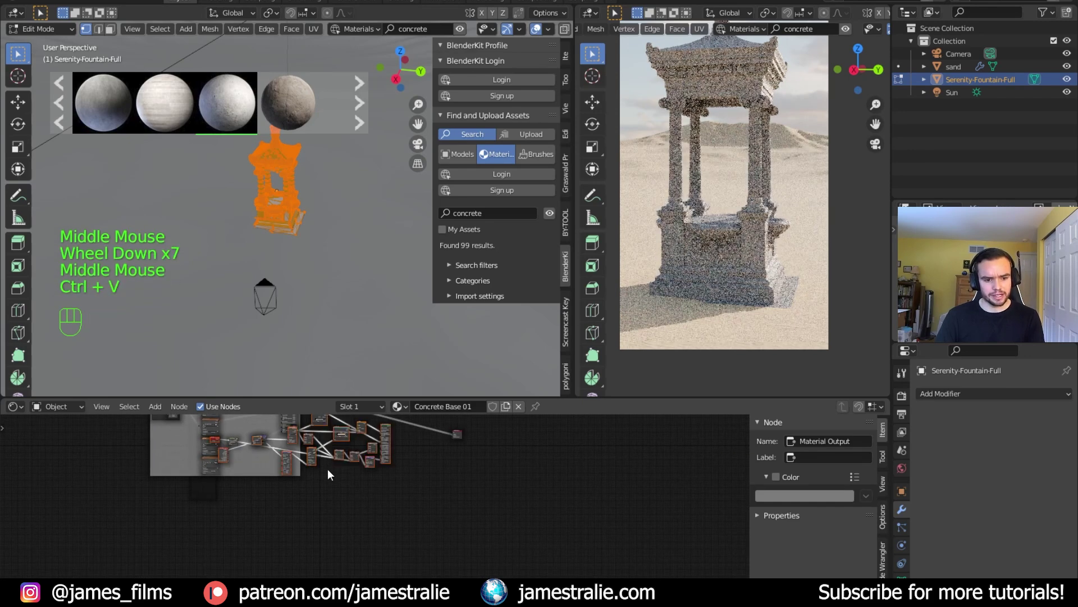
{"action": "left_click_drag", "start_coordinate": [386, 426], "coordinate": [342, 508]}
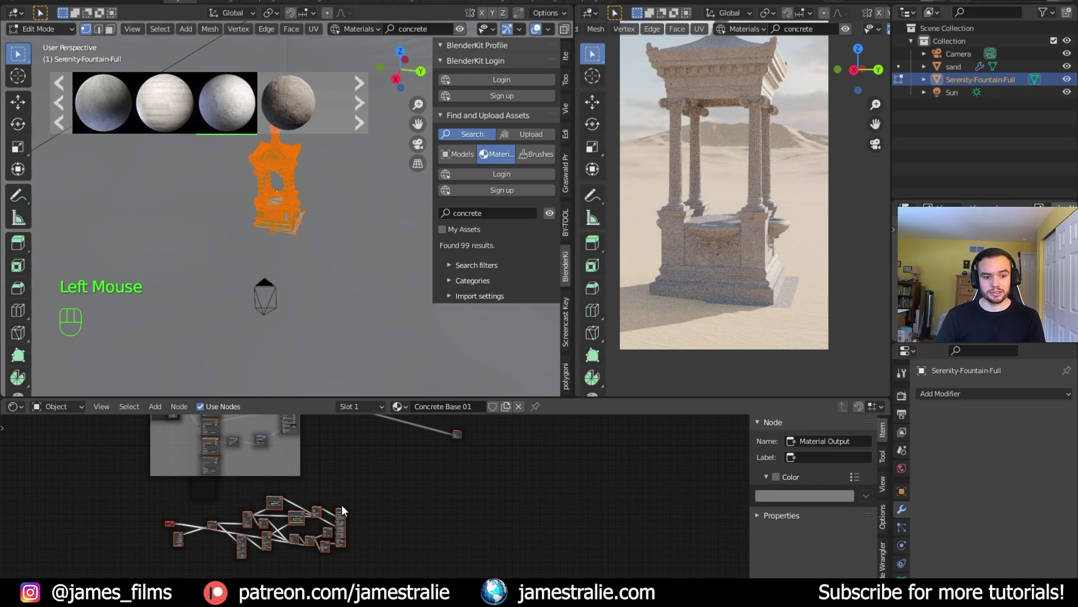
Put the pasted sand nodes in a frame with a light orange custom colour and the label Sand.
{"action": "key", "text": "ctrl+j"}
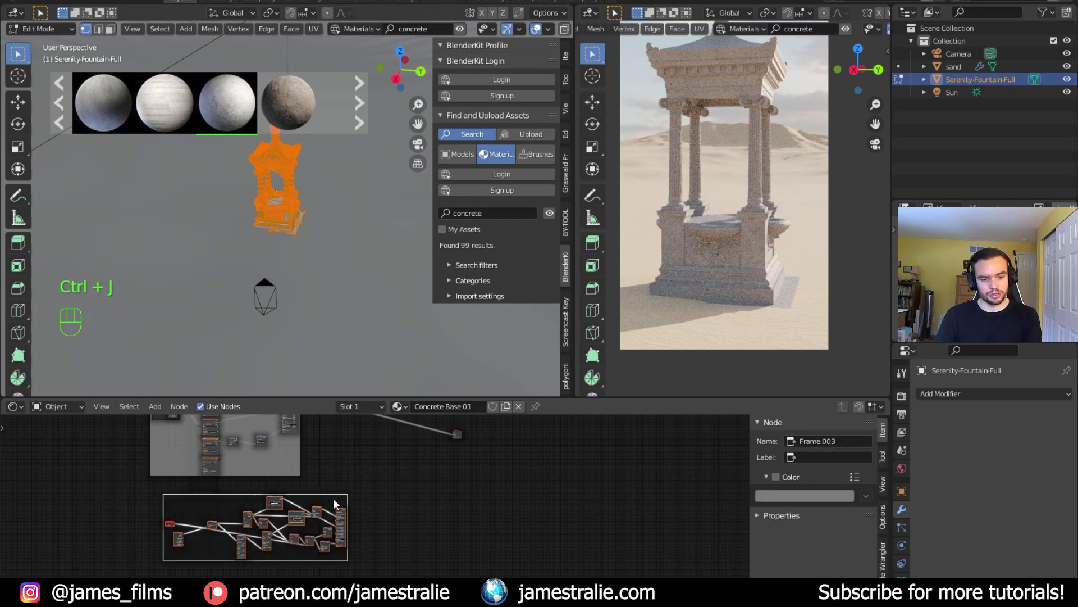
{"action": "left_click", "coordinate": [777, 476]}
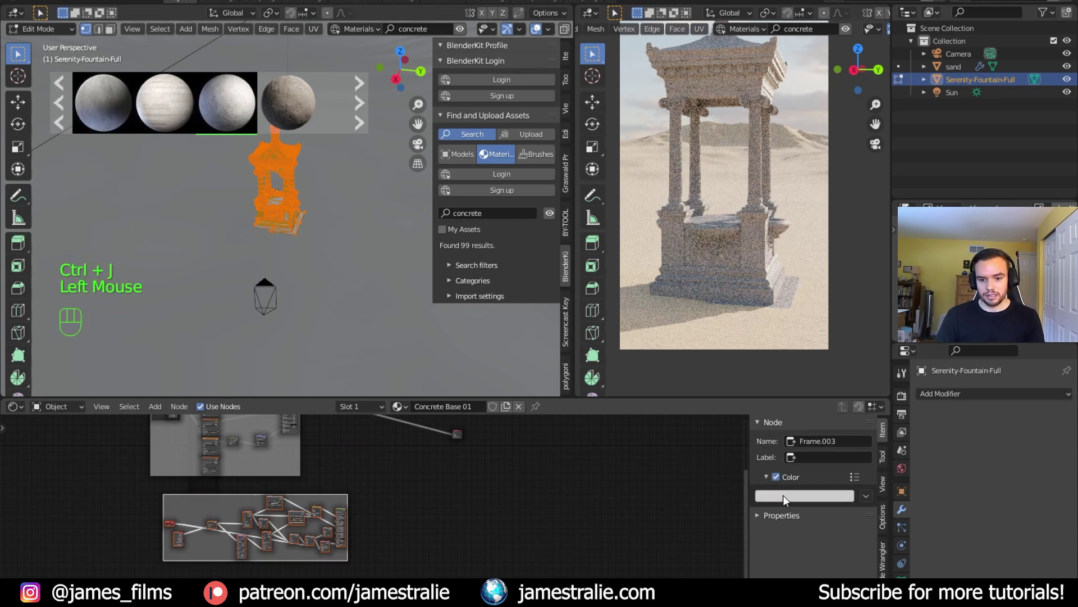
{"action": "left_click", "coordinate": [783, 494]}
{"action": "left_click_drag", "start_coordinate": [801, 402], "coordinate": [797, 389]}
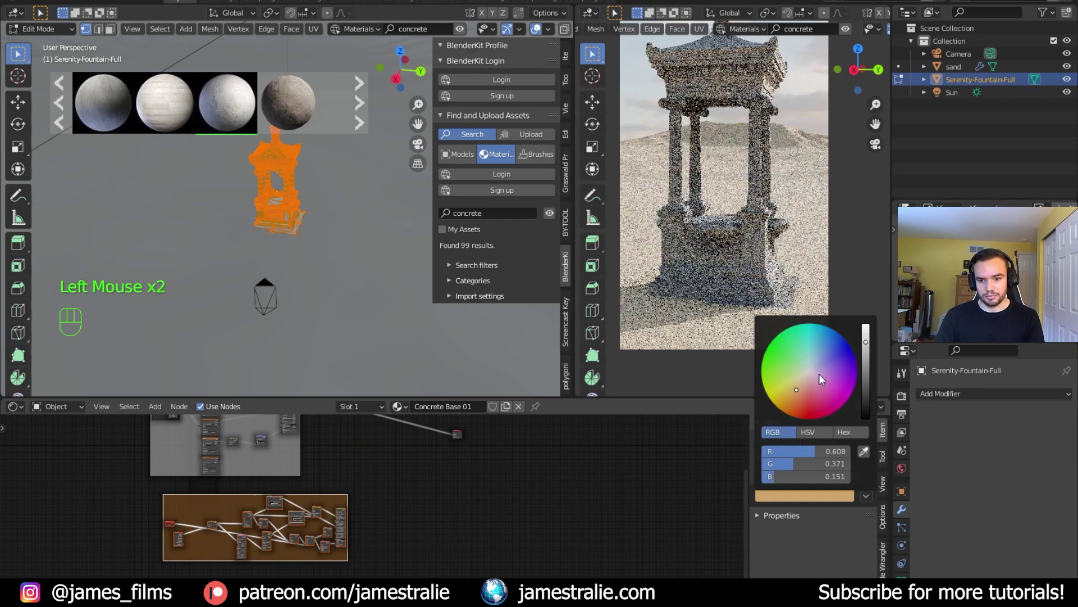
{"action": "left_click_drag", "start_coordinate": [863, 337], "coordinate": [866, 326]}
{"action": "left_click", "coordinate": [807, 457]}
{"action": "type", "text": "Se"}
{"action": "type", "text": "nd"}
{"action": "key", "text": "Return"}
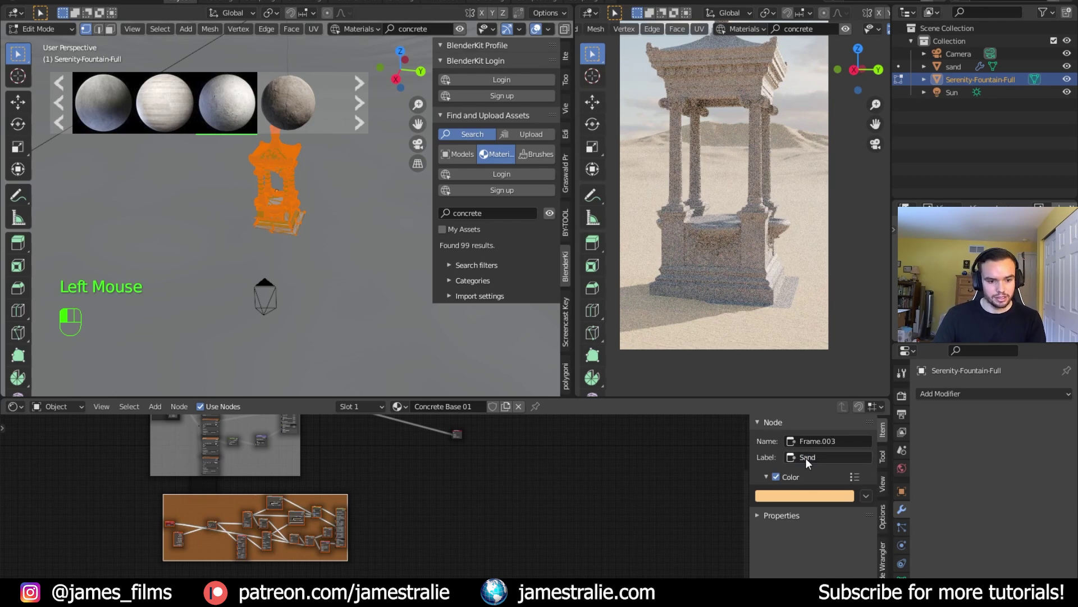
Line up the Sand frame beneath the Concrete frame and save the file.
{"action": "mouse_move", "coordinate": [343, 498]}
{"action": "left_mouse_down"}
{"action": "mouse_move", "coordinate": [317, 505]}
{"action": "mouse_move", "coordinate": [323, 496]}
{"action": "left_mouse_up"}
{"action": "left_click", "coordinate": [386, 479]}
{"action": "mouse_move", "coordinate": [385, 483]}
{"action": "middle_mouse_down"}
{"action": "mouse_move", "coordinate": [391, 497]}
{"action": "mouse_move", "coordinate": [393, 483]}
{"action": "middle_mouse_up"}
{"action": "key", "text": "ctrl+s"}
Add a Mix Shader node on the link between the concrete shader and the Material Output.
{"action": "scroll", "coordinate": [393, 483], "scroll_direction": "up", "scroll_amount": 4}
{"action": "key", "text": "shift+a"}
{"action": "type", "text": "mix"}
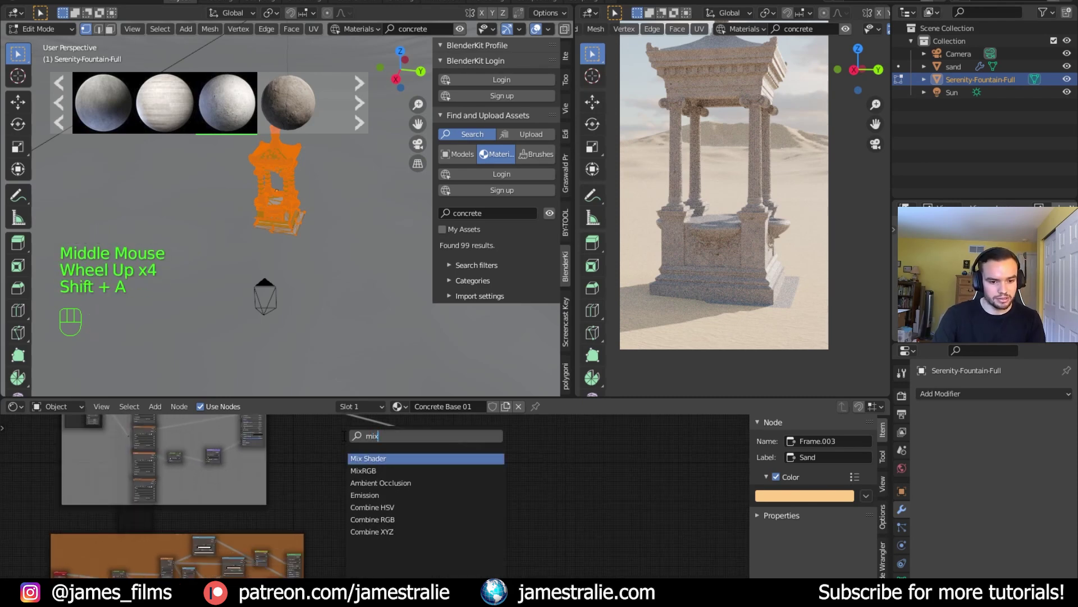
{"action": "key", "text": "Return"}
{"action": "left_click", "coordinate": [436, 436]}
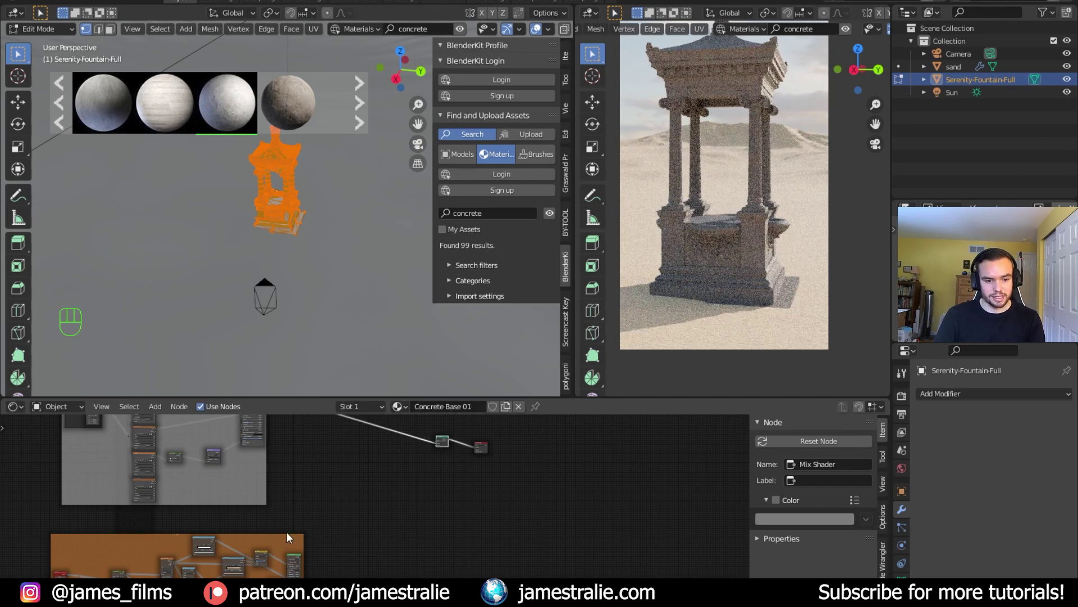
Connect the sand group's shader output to the second Shader input of the Mix Shader.
{"action": "scroll", "coordinate": [333, 528], "scroll_direction": "up", "scroll_amount": 5}
{"action": "middle_click_drag", "start_coordinate": [332, 528], "coordinate": [228, 565]}
{"action": "scroll", "coordinate": [257, 520], "scroll_direction": "down", "scroll_amount": 3}
{"action": "left_click_drag", "start_coordinate": [229, 564], "coordinate": [382, 440]}
{"action": "middle_click_drag", "start_coordinate": [382, 440], "coordinate": [396, 550]}
Return the fountain to Object Mode and set the Mix Shader's Fac to 1.000 to preview only the sand.
{"action": "scroll", "coordinate": [298, 492], "scroll_direction": "up", "scroll_amount": 6}
{"action": "scroll", "coordinate": [300, 488], "scroll_direction": "up", "scroll_amount": 6}
{"action": "scroll", "coordinate": [380, 541], "scroll_direction": "down", "scroll_amount": 1}
{"action": "scroll", "coordinate": [380, 542], "scroll_direction": "up", "scroll_amount": 3}
{"action": "scroll", "coordinate": [380, 545], "scroll_direction": "up", "scroll_amount": 5}
{"action": "scroll", "coordinate": [365, 516], "scroll_direction": "up", "scroll_amount": 3}
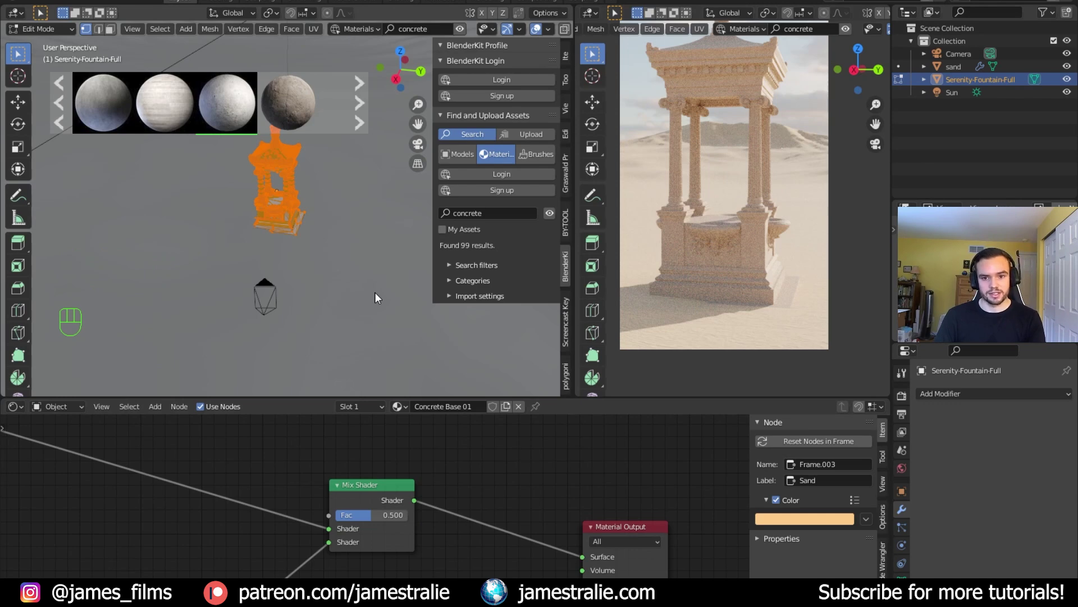
{"action": "key", "text": "Tab"}
{"action": "left_click_drag", "start_coordinate": [388, 518], "coordinate": [409, 515]}
Set the Mix Shader's Fac to 0.000 to preview only the concrete on the fountain.
{"action": "middle_click_drag", "start_coordinate": [326, 518], "coordinate": [345, 486]}
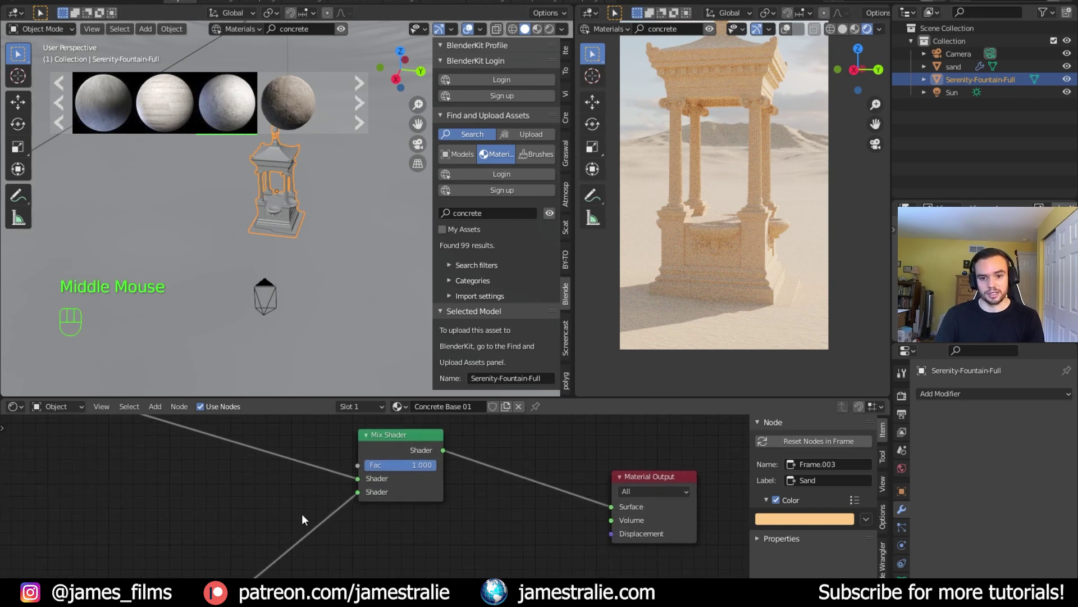
{"action": "scroll", "coordinate": [284, 509], "scroll_direction": "down", "scroll_amount": 7}
{"action": "middle_click_drag", "start_coordinate": [284, 509], "coordinate": [264, 556]}
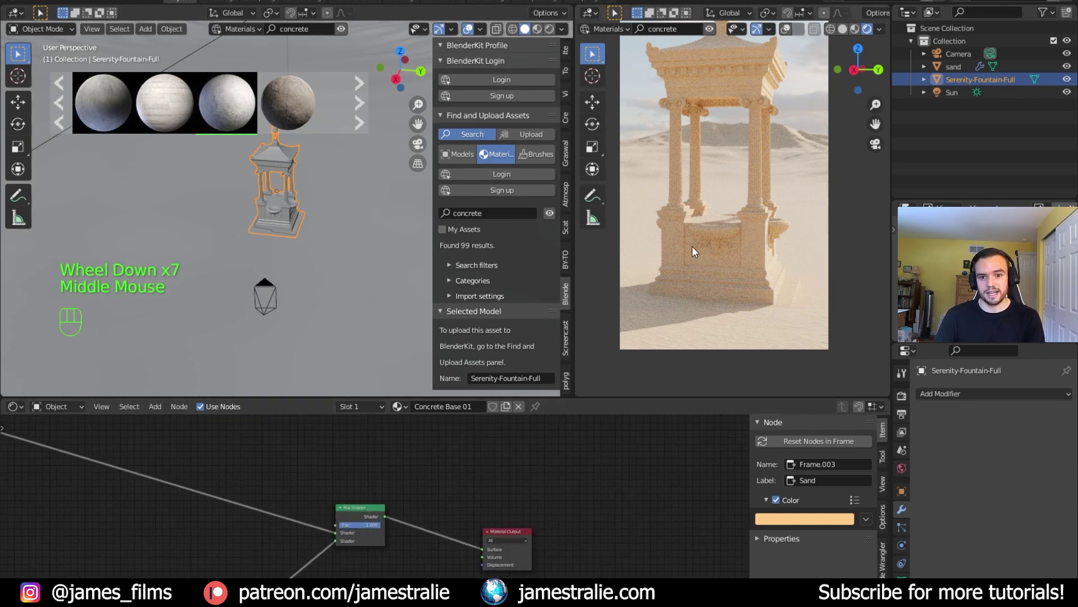
{"action": "middle_click_drag", "start_coordinate": [458, 429], "coordinate": [516, 432]}
{"action": "left_click_drag", "start_coordinate": [438, 501], "coordinate": [405, 501]}
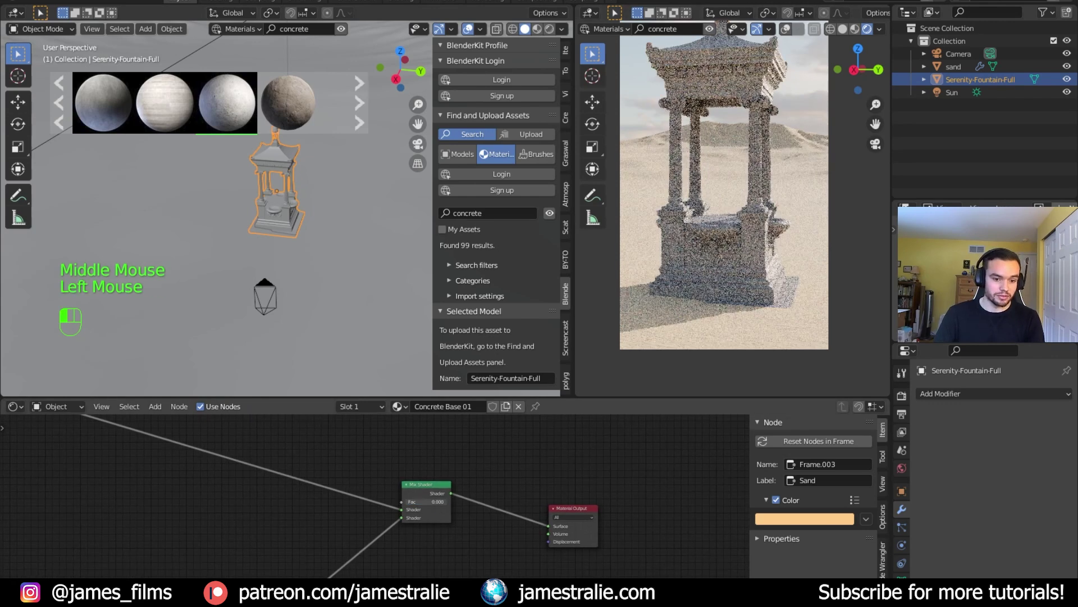
{"action": "middle_click_drag", "start_coordinate": [414, 501], "coordinate": [434, 520]}
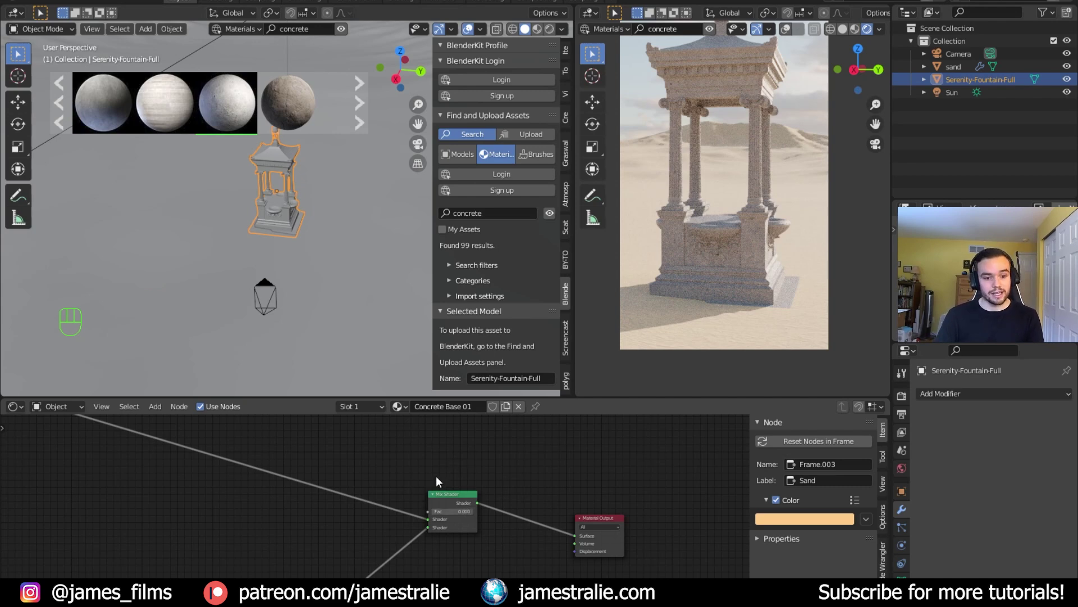
{"action": "left_click_drag", "start_coordinate": [428, 510], "coordinate": [413, 490]}
{"action": "left_click", "coordinate": [398, 466]}
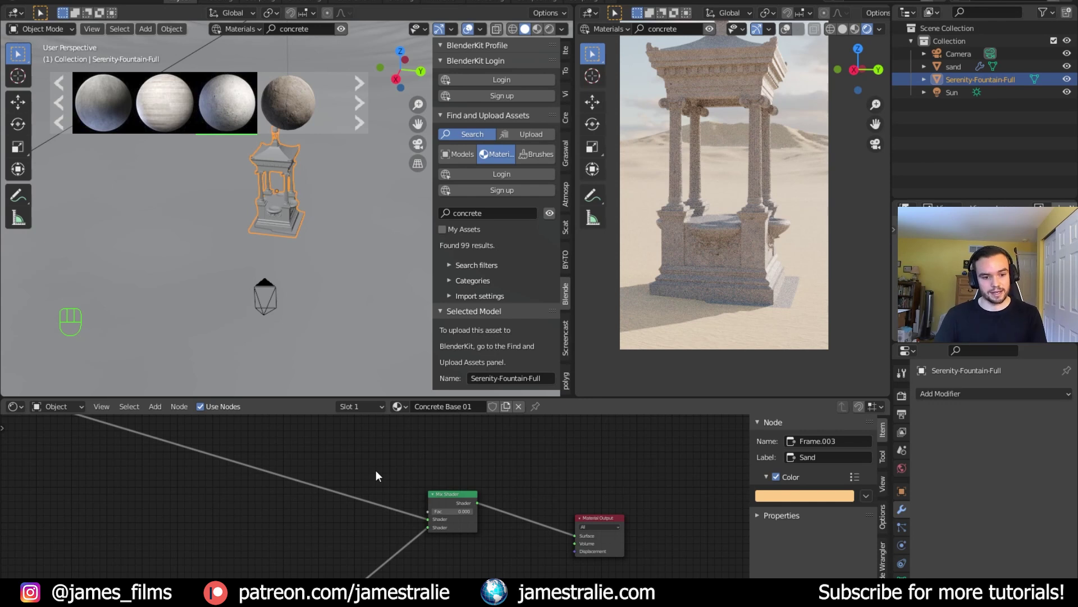
Open the fountain's object data properties and go to the Vertex Colors section.
{"action": "middle_click_drag", "start_coordinate": [394, 453], "coordinate": [346, 359]}
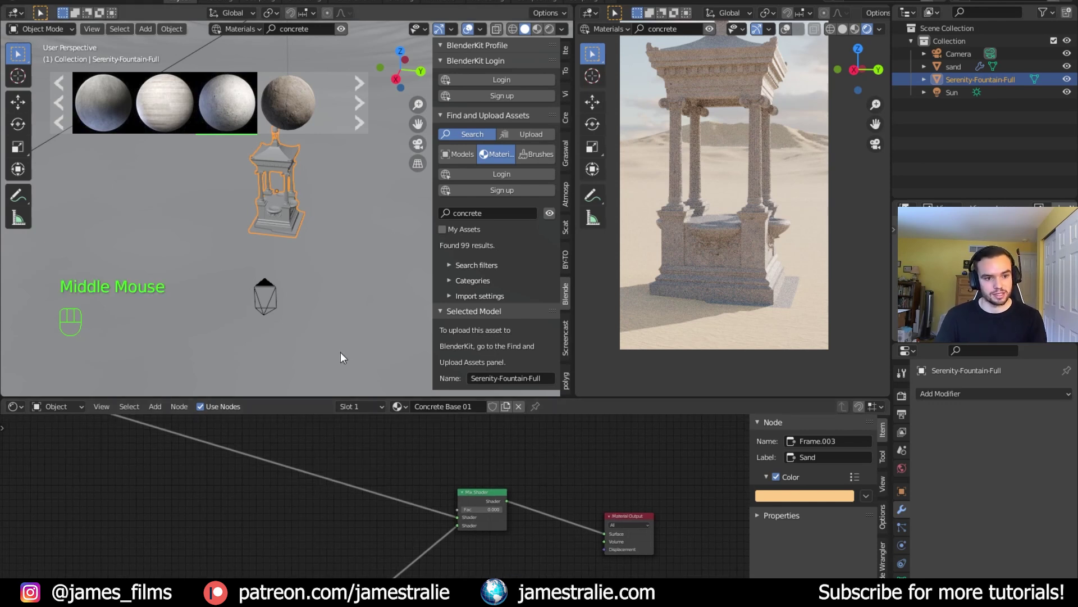
{"action": "scroll", "coordinate": [903, 553], "scroll_direction": "down", "scroll_amount": 2}
{"action": "scroll", "coordinate": [904, 558], "scroll_direction": "down", "scroll_amount": 1}
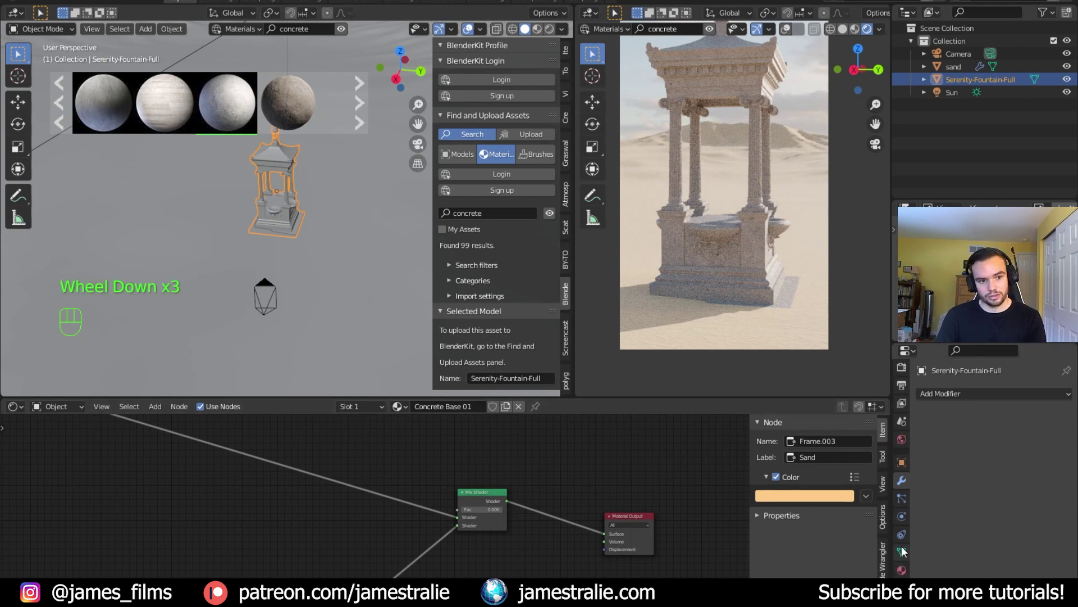
{"action": "left_click", "coordinate": [901, 553]}
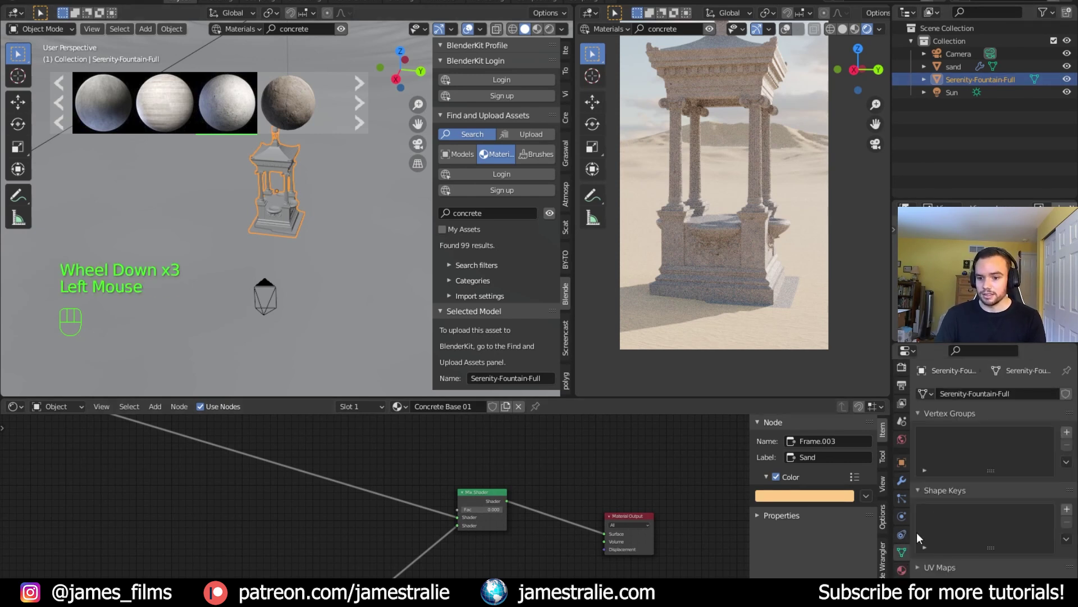
{"action": "scroll", "coordinate": [953, 490], "scroll_direction": "down", "scroll_amount": 5}
{"action": "scroll", "coordinate": [953, 490], "scroll_direction": "down", "scroll_amount": 2}
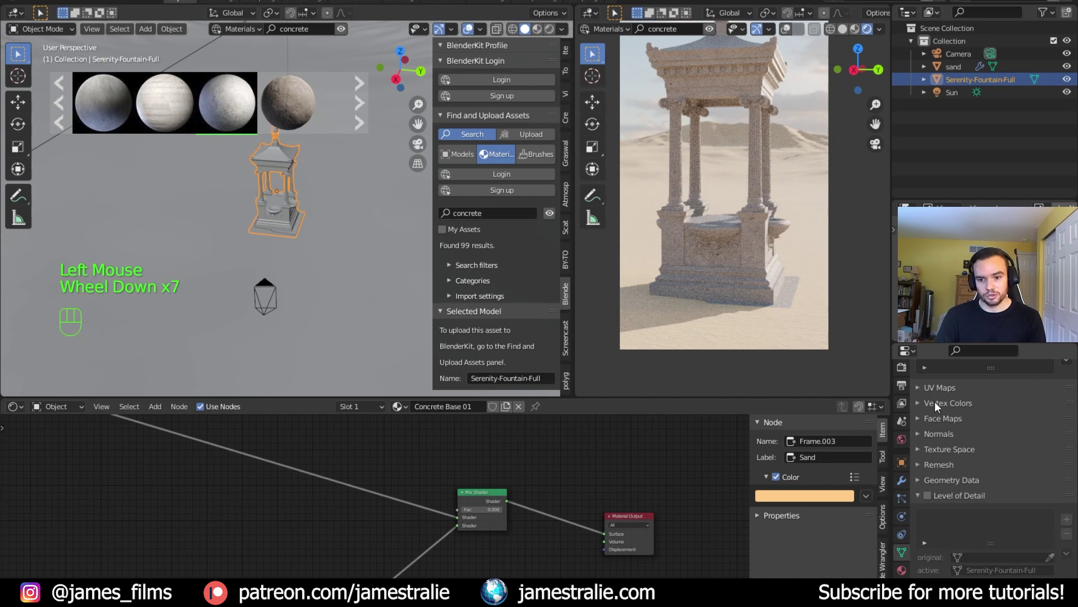
Add a vertex color layer to the fountain mesh and switch the camera viewport to Material Preview shading.
{"action": "left_click", "coordinate": [935, 403]}
{"action": "left_click", "coordinate": [1066, 422]}
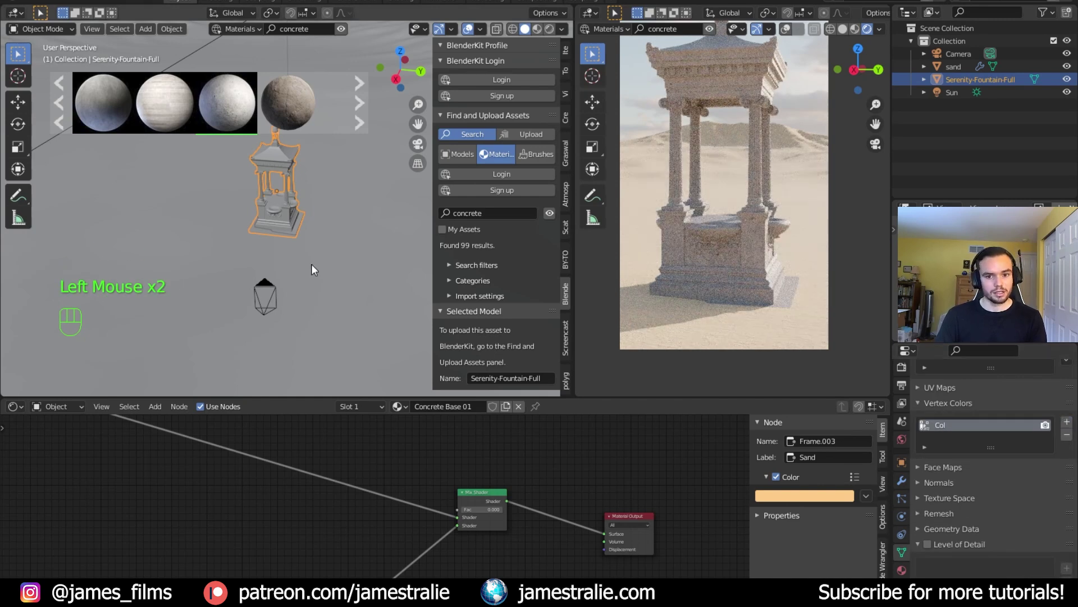
{"action": "middle_click_drag", "start_coordinate": [255, 228], "coordinate": [242, 278], "text": "shift"}
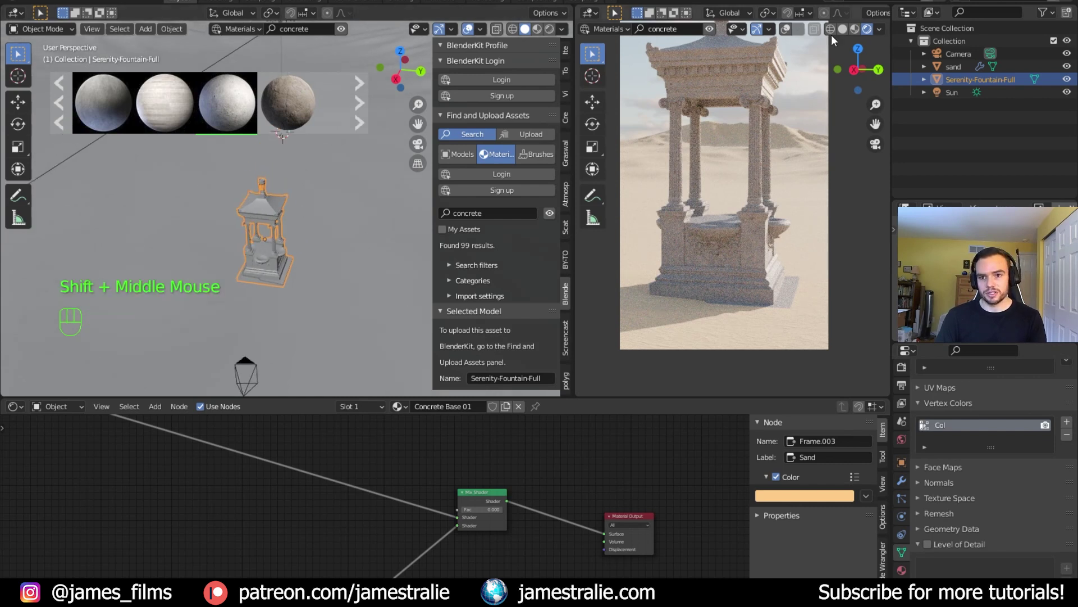
{"action": "left_click", "coordinate": [855, 30]}
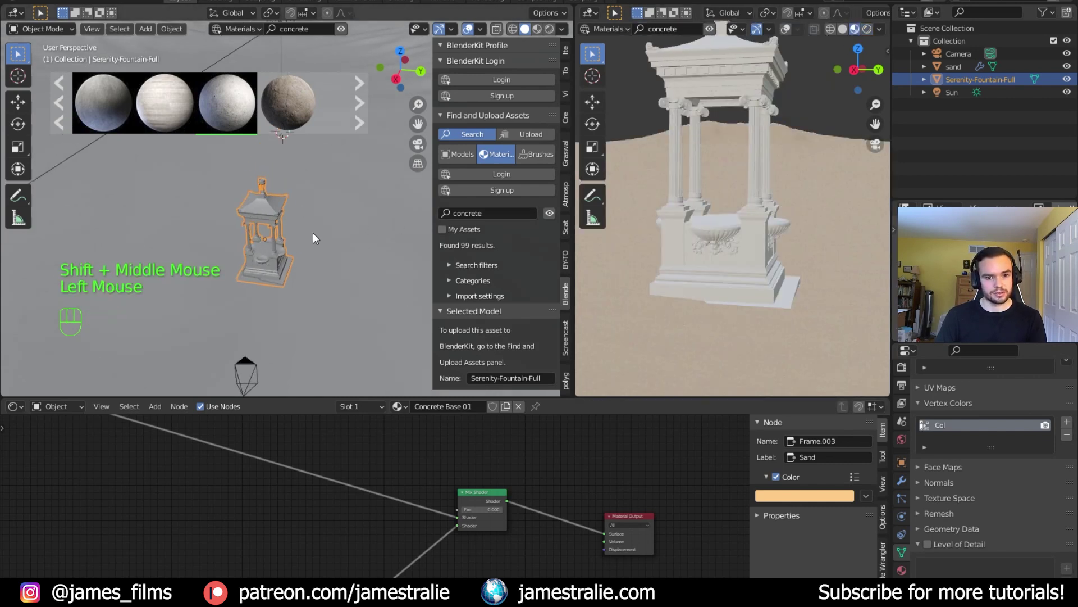
Put the Serenity-Fountain-Full object into Vertex Paint mode.
{"action": "left_click", "coordinate": [272, 212]}
{"action": "left_click", "coordinate": [42, 32]}
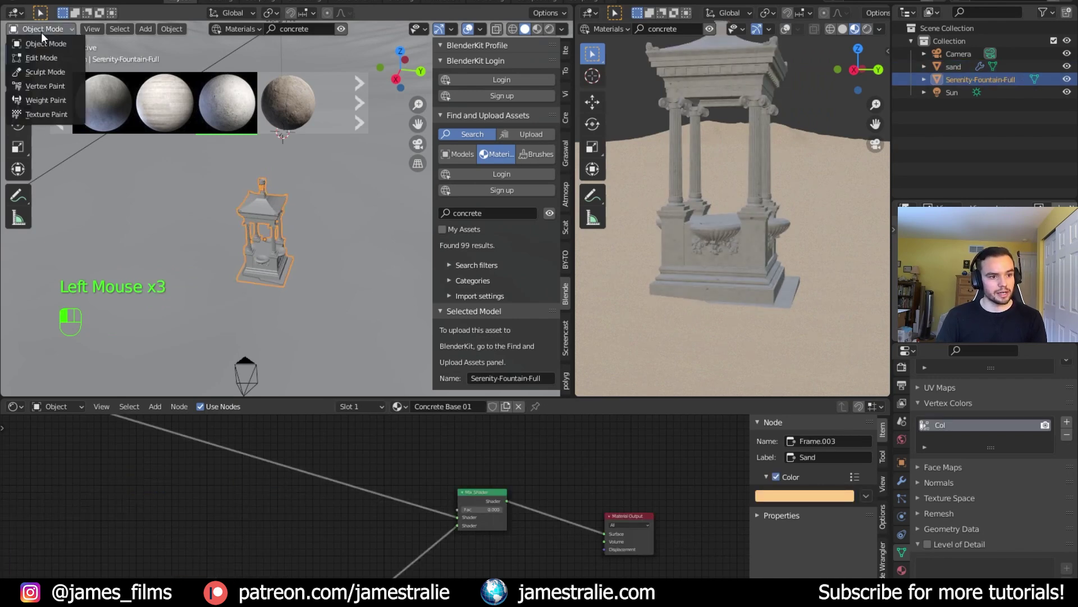
{"action": "left_click", "coordinate": [45, 86]}
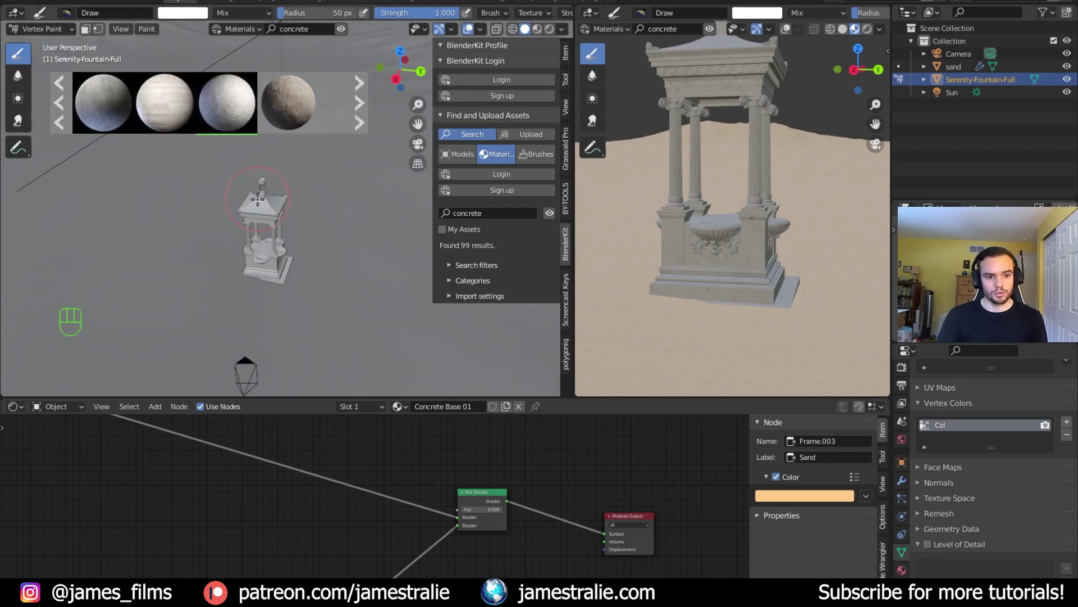
Set the brush color to pure red, with G and B at 0, and fill all of the fountain's vertex colors.
{"action": "middle_click_drag", "start_coordinate": [313, 439], "coordinate": [361, 452]}
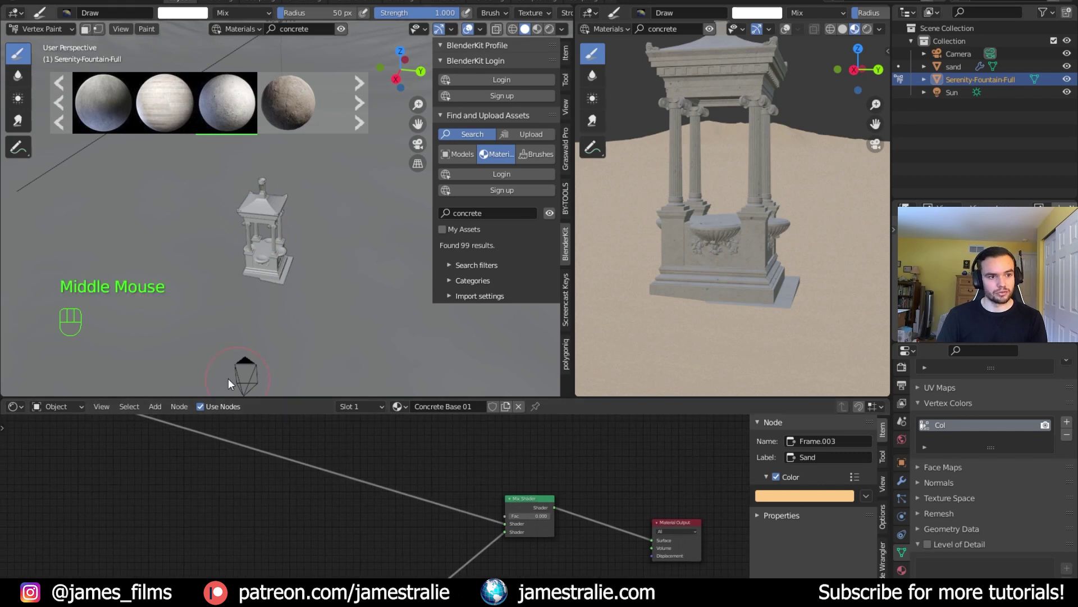
{"action": "left_click", "coordinate": [172, 13]}
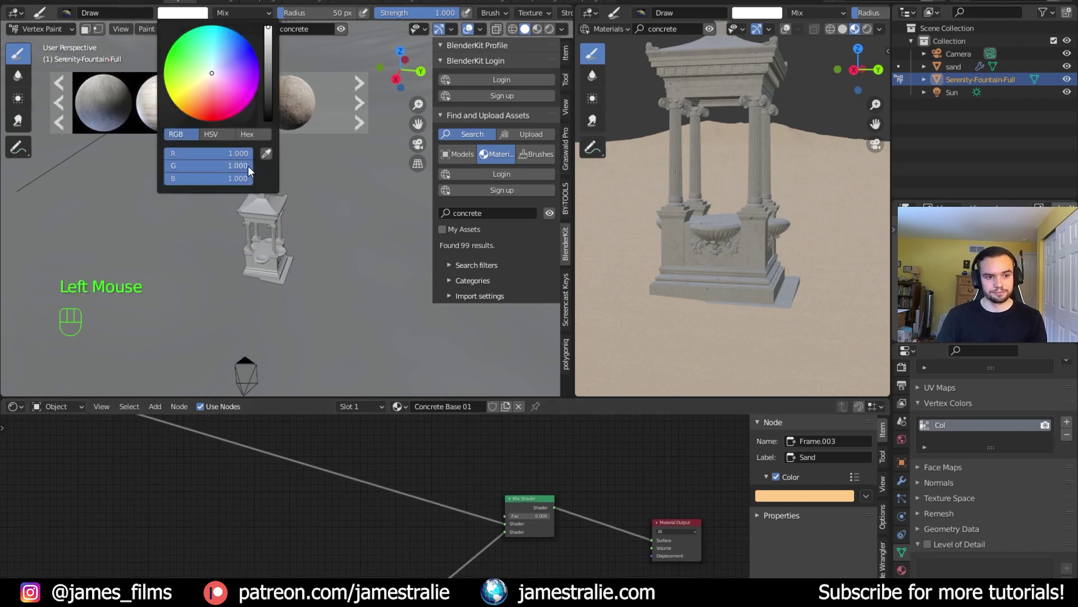
{"action": "left_click_drag", "start_coordinate": [248, 166], "coordinate": [162, 166]}
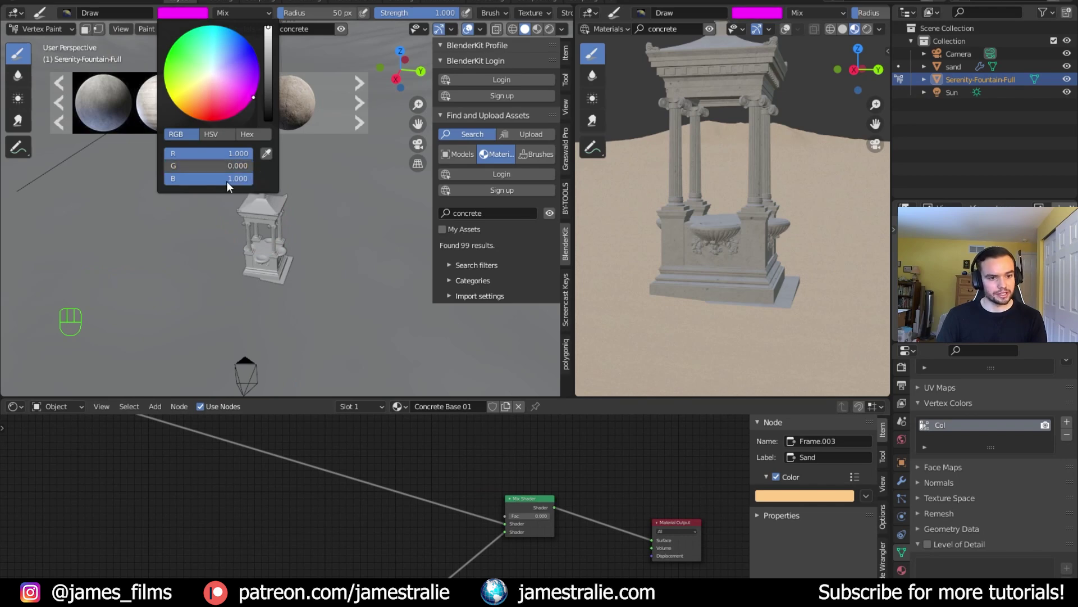
{"action": "left_click_drag", "start_coordinate": [247, 179], "coordinate": [156, 180]}
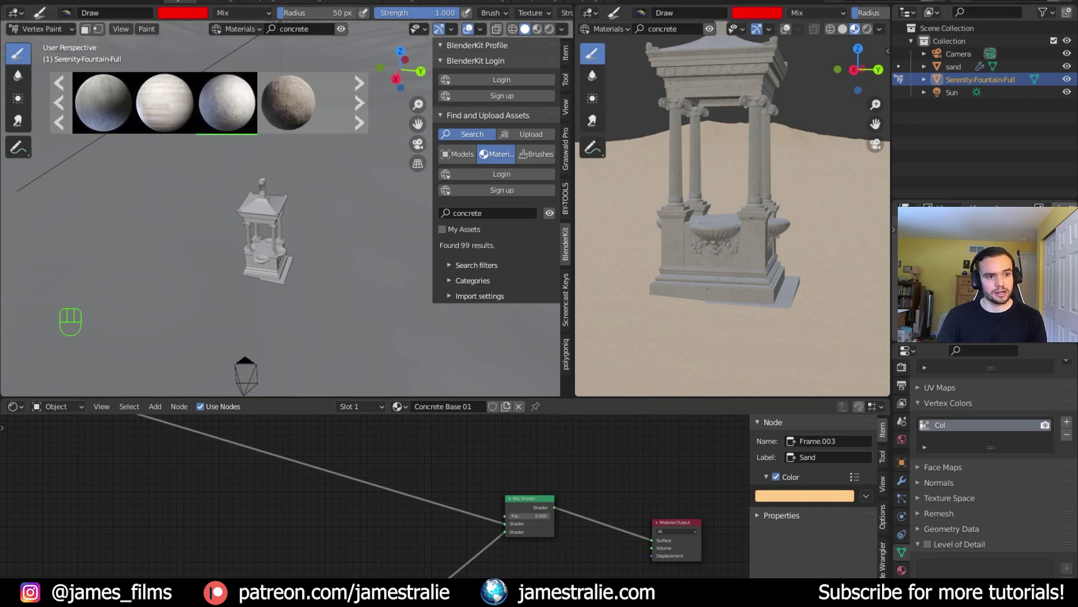
{"action": "left_click", "coordinate": [147, 29]}
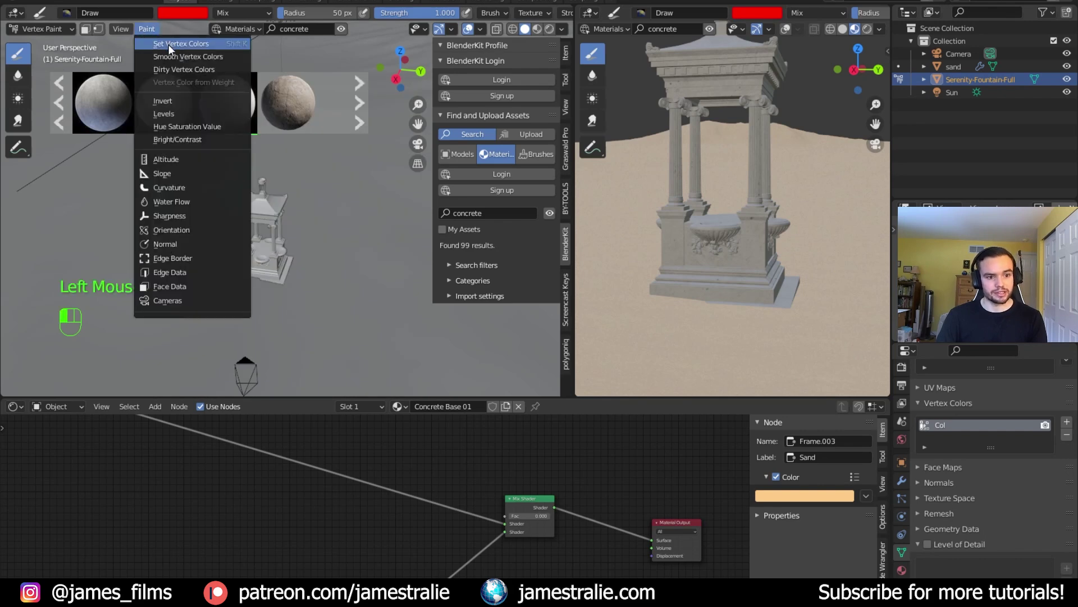
{"action": "left_click", "coordinate": [169, 44]}
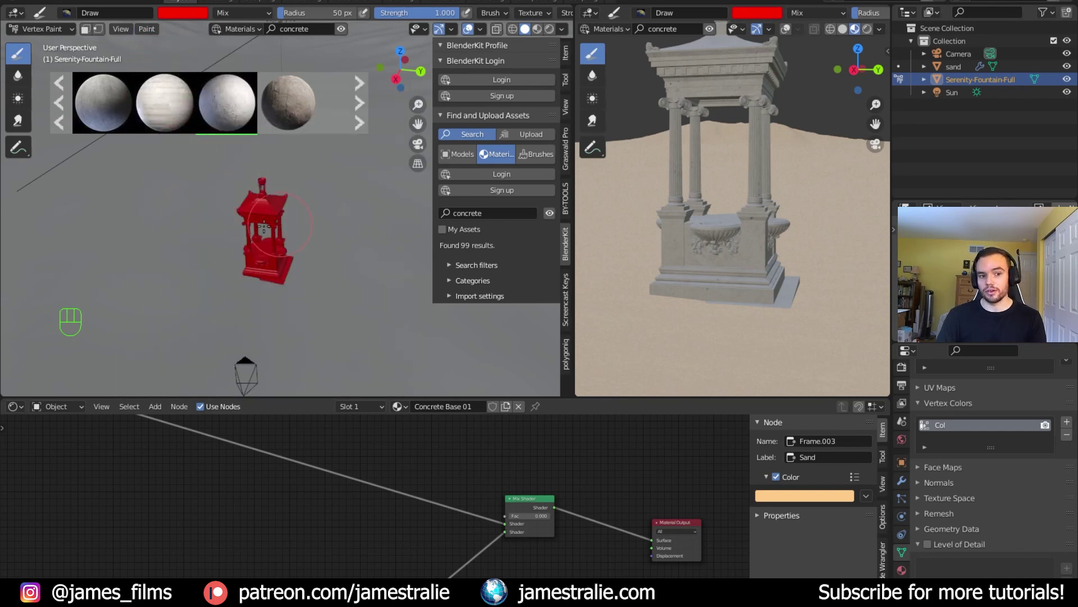
Add a Vertex Color node to the Concrete Base 01 material and assign the Col layer to it.
{"action": "scroll", "coordinate": [386, 453], "scroll_direction": "down", "scroll_amount": 2}
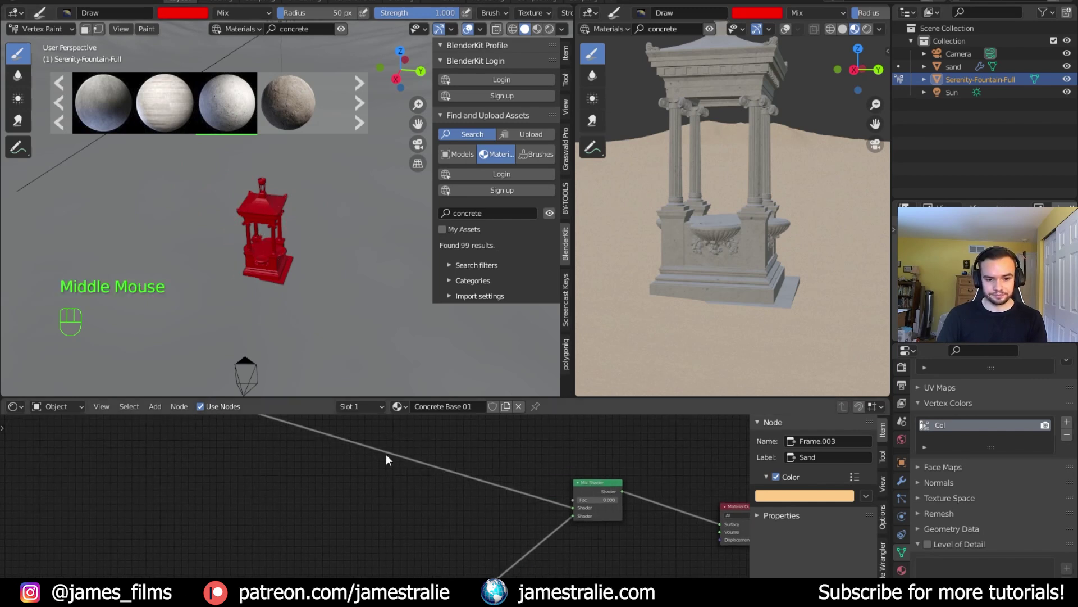
{"action": "scroll", "coordinate": [325, 450], "scroll_direction": "down", "scroll_amount": 4}
{"action": "middle_click_drag", "start_coordinate": [319, 467], "coordinate": [354, 482]}
{"action": "scroll", "coordinate": [359, 475], "scroll_direction": "down", "scroll_amount": 1}
{"action": "key", "text": "shift+a"}
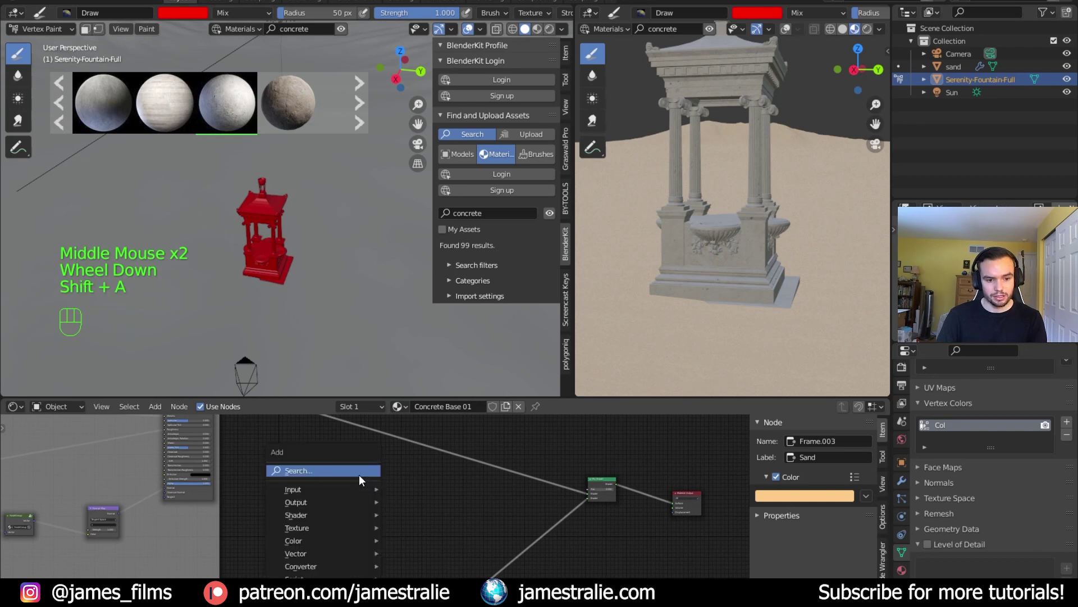
{"action": "left_click", "coordinate": [359, 474]}
{"action": "type", "text": "vert"}
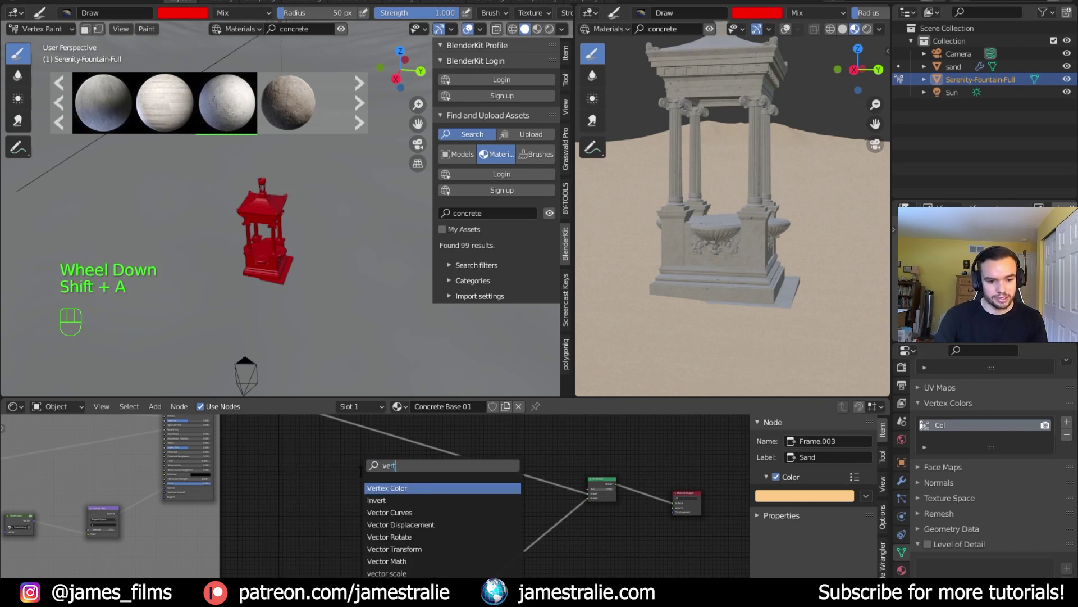
{"action": "key", "text": "Return"}
{"action": "left_click", "coordinate": [334, 477]}
{"action": "scroll", "coordinate": [402, 497], "scroll_direction": "up", "scroll_amount": 9}
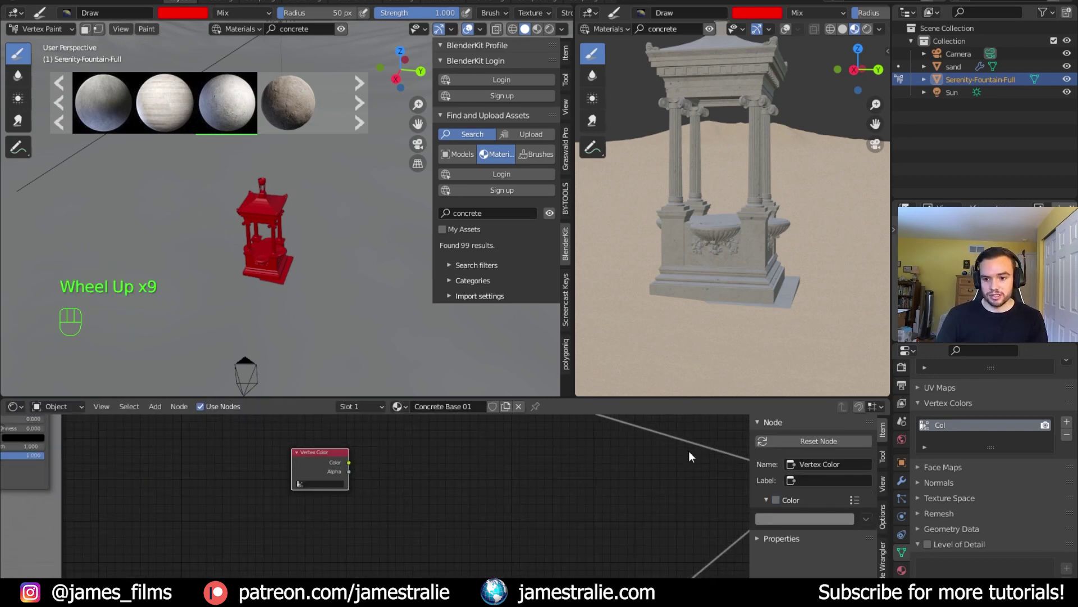
{"action": "left_click", "coordinate": [316, 482]}
{"action": "left_click", "coordinate": [311, 500]}
Add a Separate RGB node and feed the Vertex Color node's Color output into its Image input.
{"action": "middle_click_drag", "start_coordinate": [453, 469], "coordinate": [358, 492]}
{"action": "key", "text": "shift+a"}
{"action": "type", "text": "sep"}
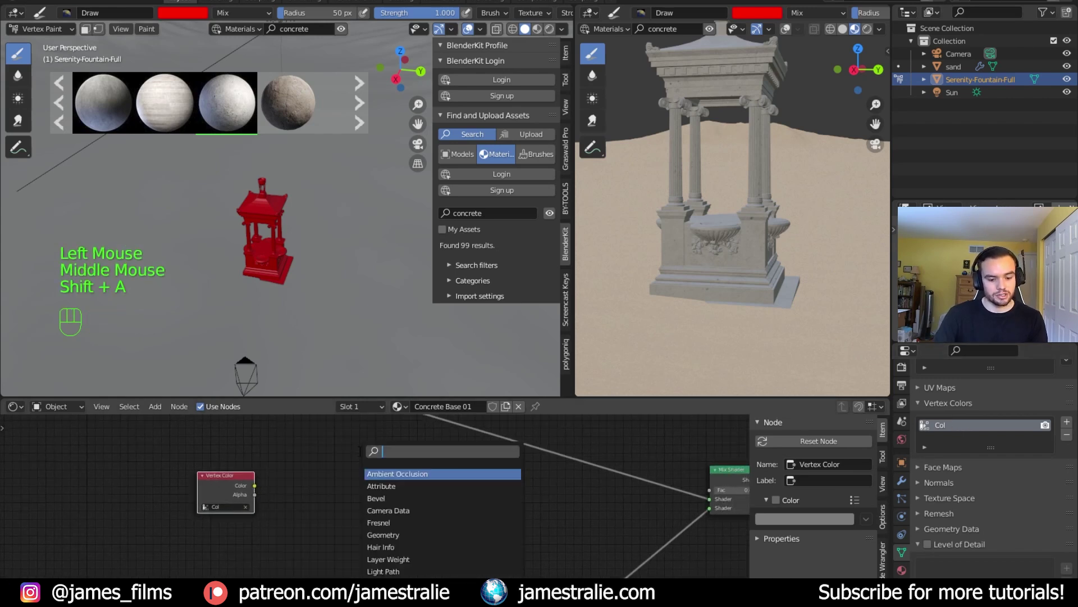
{"action": "key", "text": "Down"}
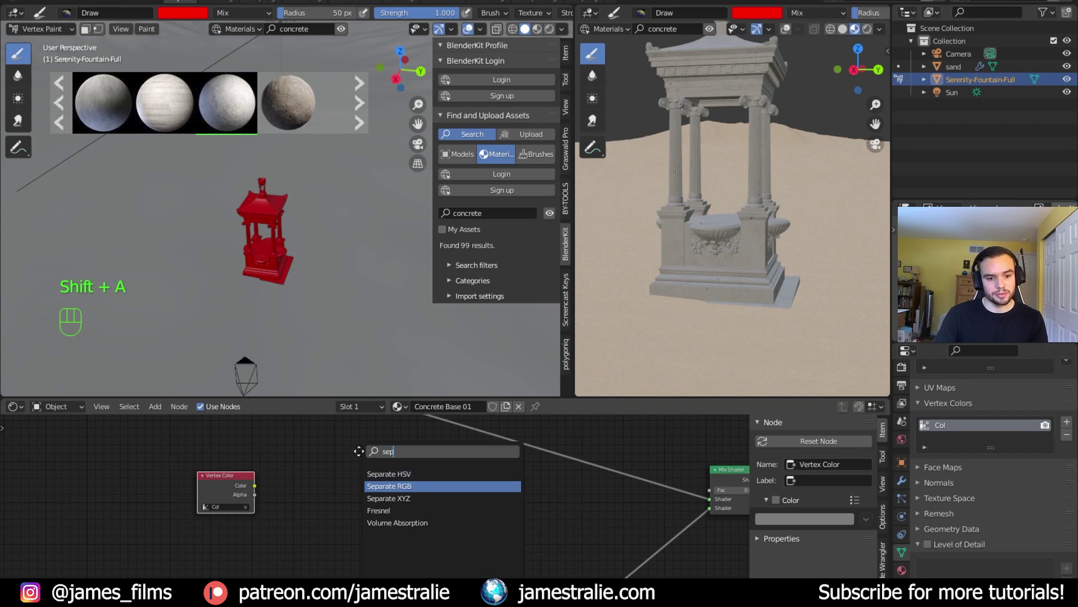
{"action": "key", "text": "Return"}
{"action": "left_click", "coordinate": [378, 441]}
{"action": "left_click_drag", "start_coordinate": [255, 486], "coordinate": [268, 486]}
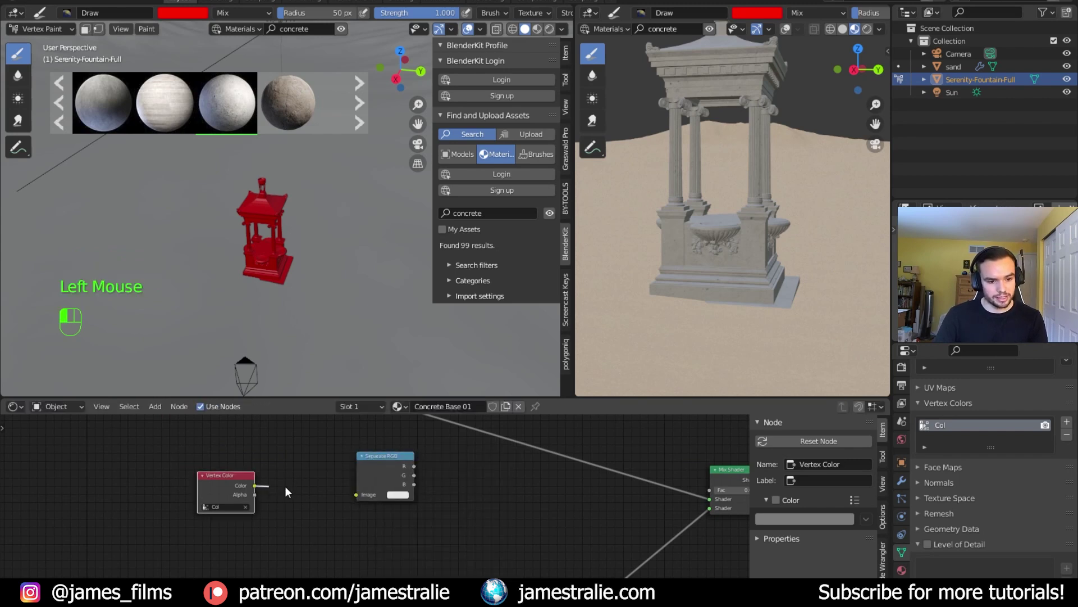
{"action": "left_click_drag", "start_coordinate": [357, 497], "coordinate": [357, 495]}
Connect the Separate RGB node's R output to the Mix Shader's Fac input and move the node closer to the mix.
{"action": "middle_click_drag", "start_coordinate": [444, 487], "coordinate": [403, 476]}
{"action": "left_click_drag", "start_coordinate": [396, 476], "coordinate": [692, 499]}
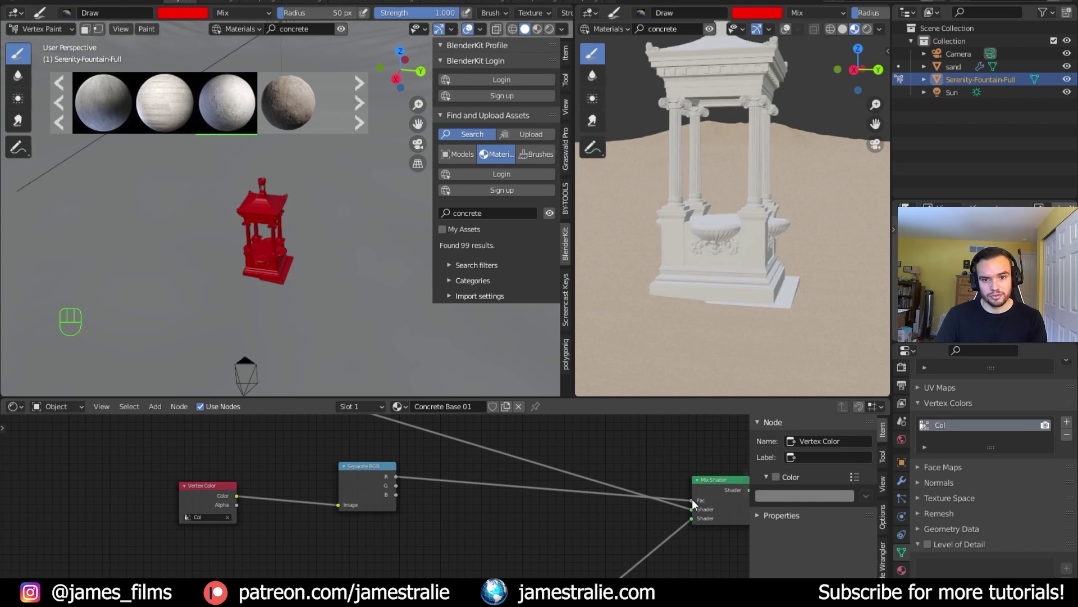
{"action": "left_click_drag", "start_coordinate": [366, 474], "coordinate": [397, 479]}
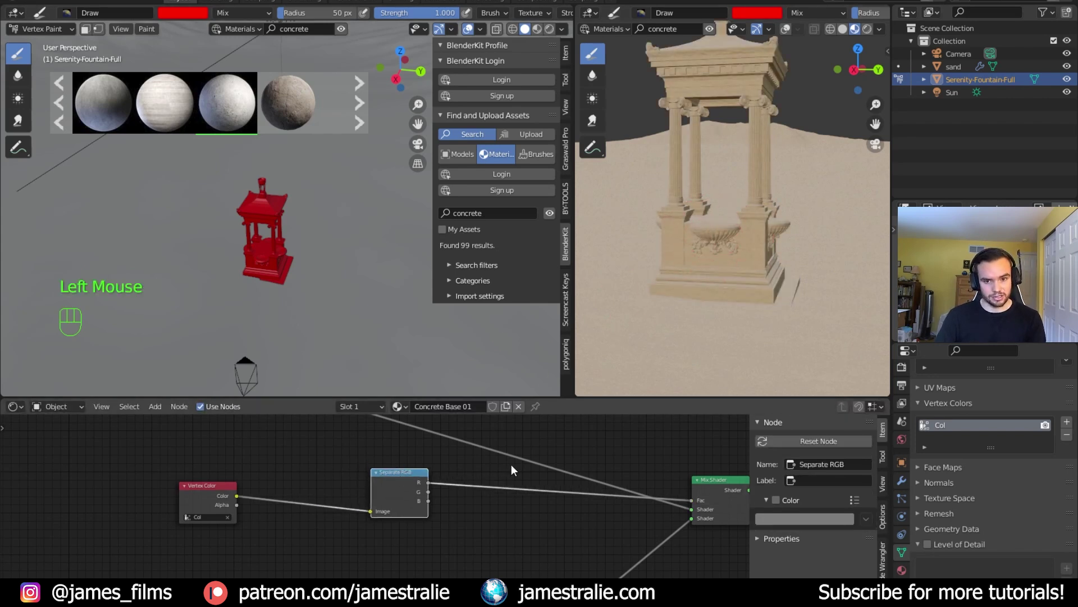
Swap the two shader inputs of the Mix Shader so red vertices use the concrete and unpainted ones the sand.
{"action": "scroll", "coordinate": [520, 490], "scroll_direction": "down", "scroll_amount": 2}
{"action": "middle_click_drag", "start_coordinate": [520, 490], "coordinate": [465, 477]}
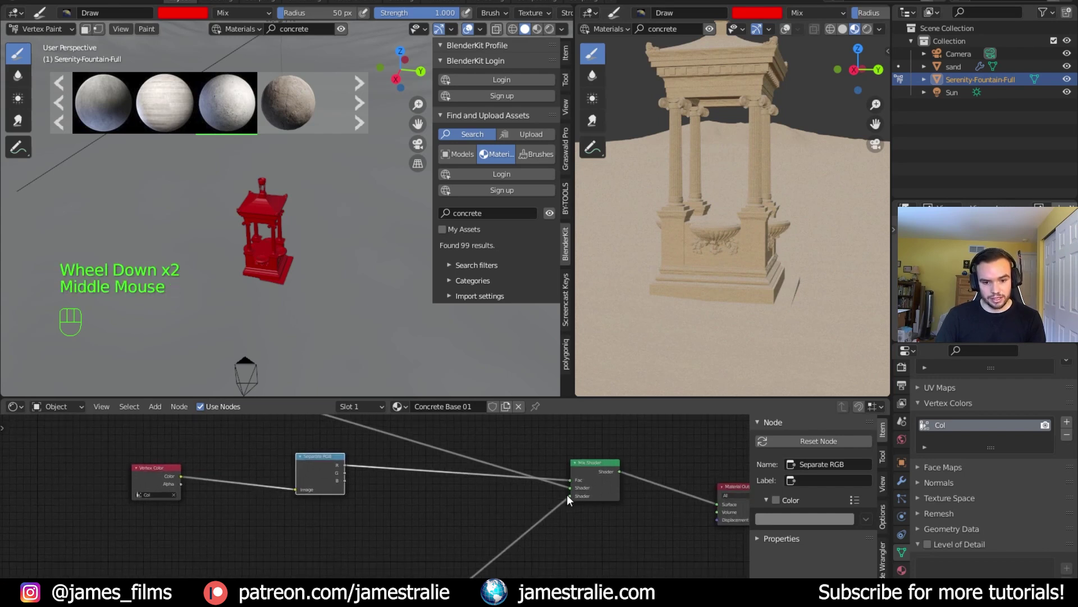
{"action": "left_click_drag", "start_coordinate": [569, 496], "coordinate": [572, 490]}
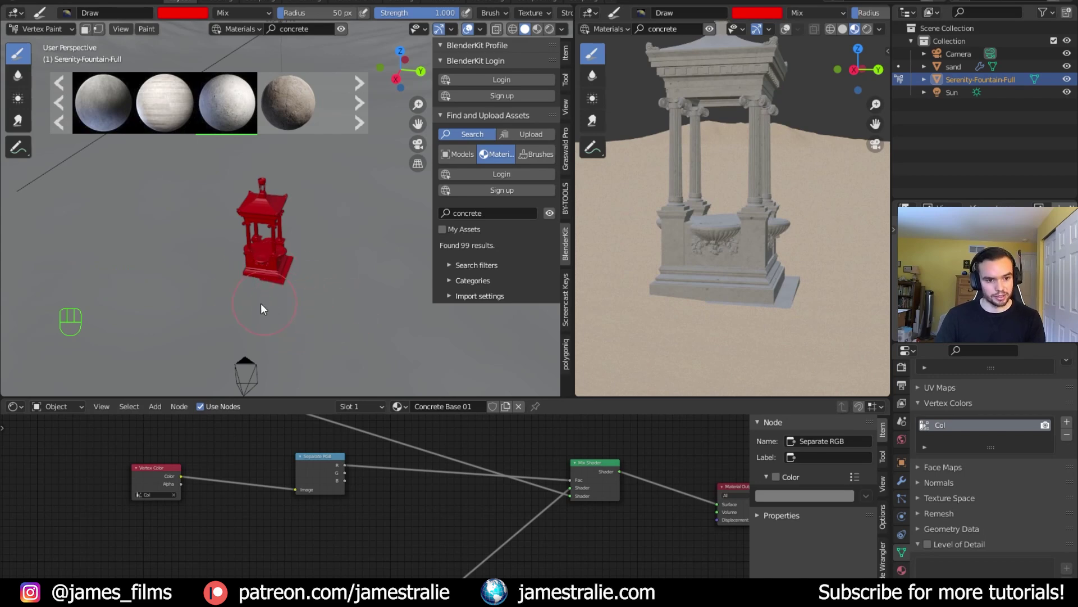
Paint black along the fountain's lower base with the secondary brush color to reveal sand there.
{"action": "scroll", "coordinate": [260, 310], "scroll_direction": "up", "scroll_amount": 2}
{"action": "scroll", "coordinate": [261, 313], "scroll_direction": "down", "scroll_amount": 2}
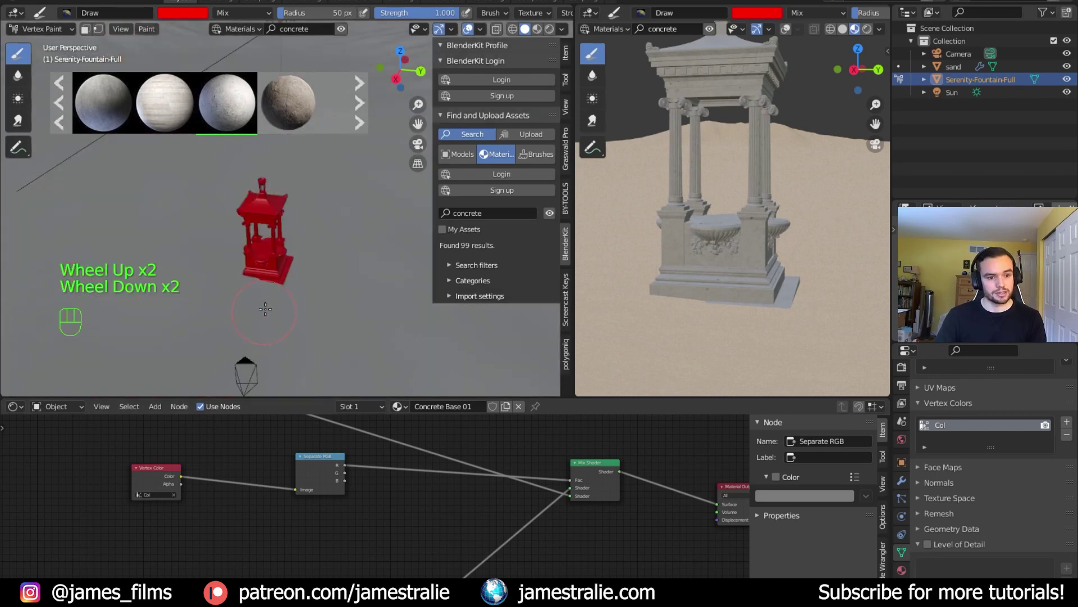
{"action": "middle_click_drag", "start_coordinate": [277, 303], "coordinate": [281, 290], "text": "shift"}
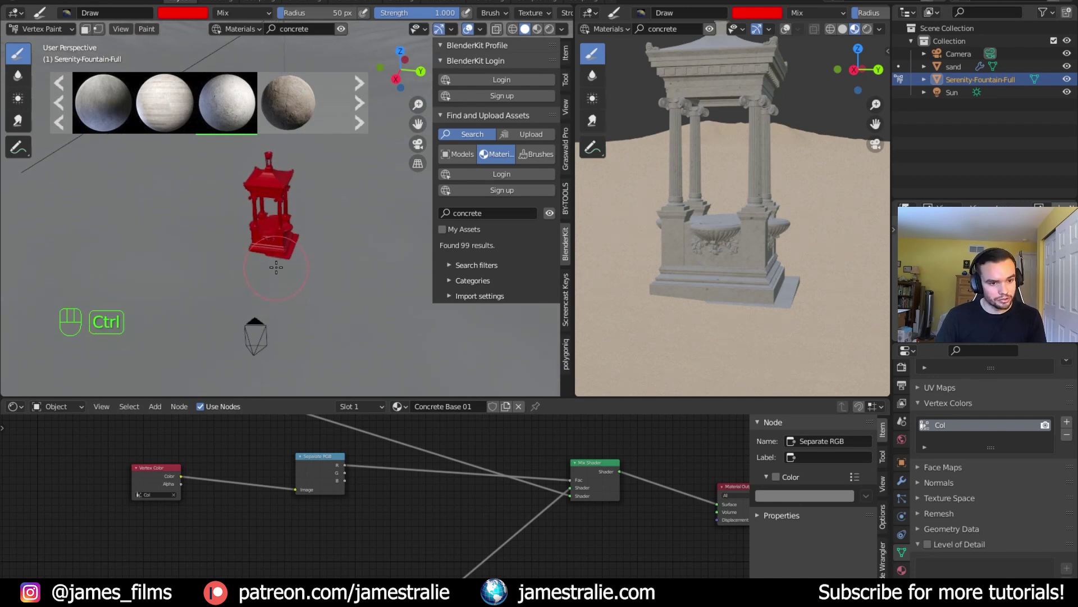
{"action": "mouse_move", "coordinate": [281, 260]}
{"action": "left_mouse_down", "text": "ctrl"}
{"action": "mouse_move", "coordinate": [280, 232]}
{"action": "mouse_move", "coordinate": [298, 247]}
{"action": "mouse_move", "coordinate": [301, 229]}
{"action": "left_mouse_up", "text": "ctrl"}
{"action": "left_click_drag", "start_coordinate": [301, 241], "coordinate": [298, 250], "text": "ctrl"}
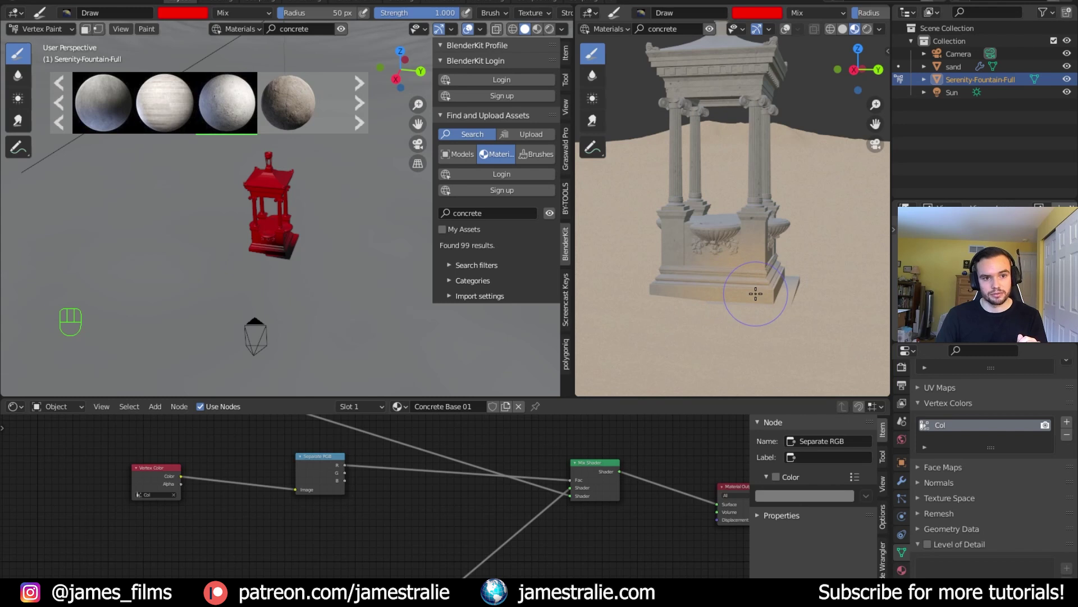
Set the brush strength to 0.607 and blend the sand edge around the base with one red stroke and repeated black dabs.
{"action": "left_click_drag", "start_coordinate": [438, 15], "coordinate": [405, 16]}
{"action": "left_click_drag", "start_coordinate": [254, 248], "coordinate": [285, 266]}
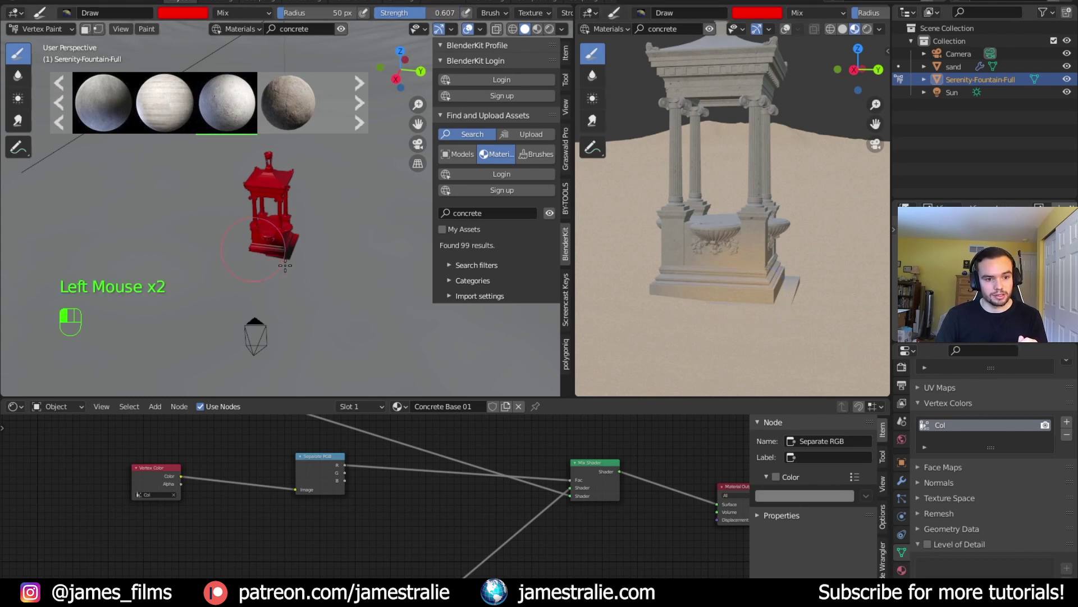
{"action": "left_click", "coordinate": [262, 257], "text": "ctrl"}
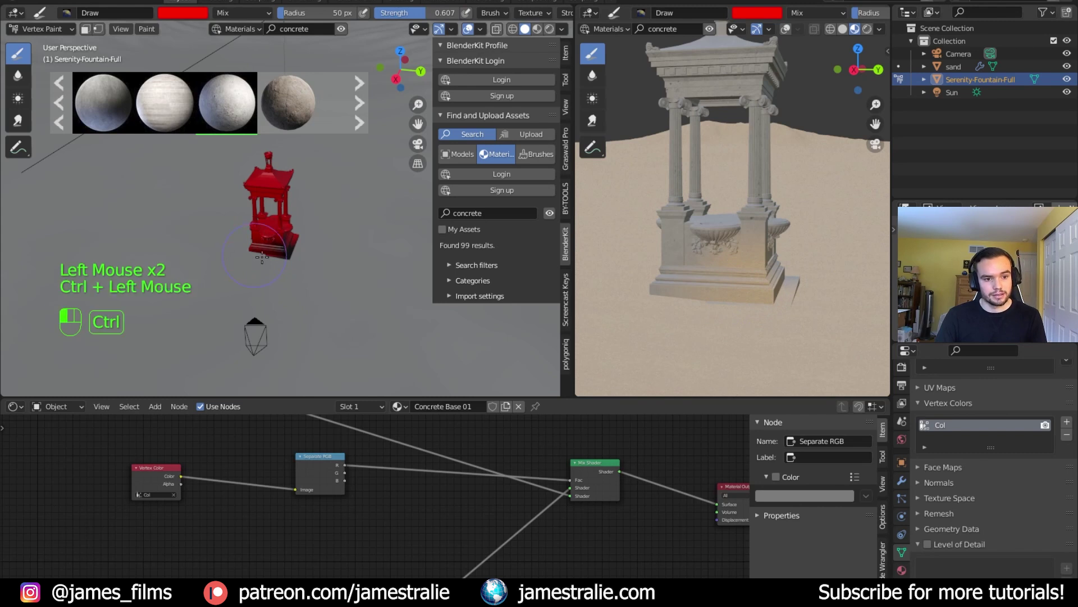
{"action": "left_click", "coordinate": [302, 242], "text": "ctrl"}
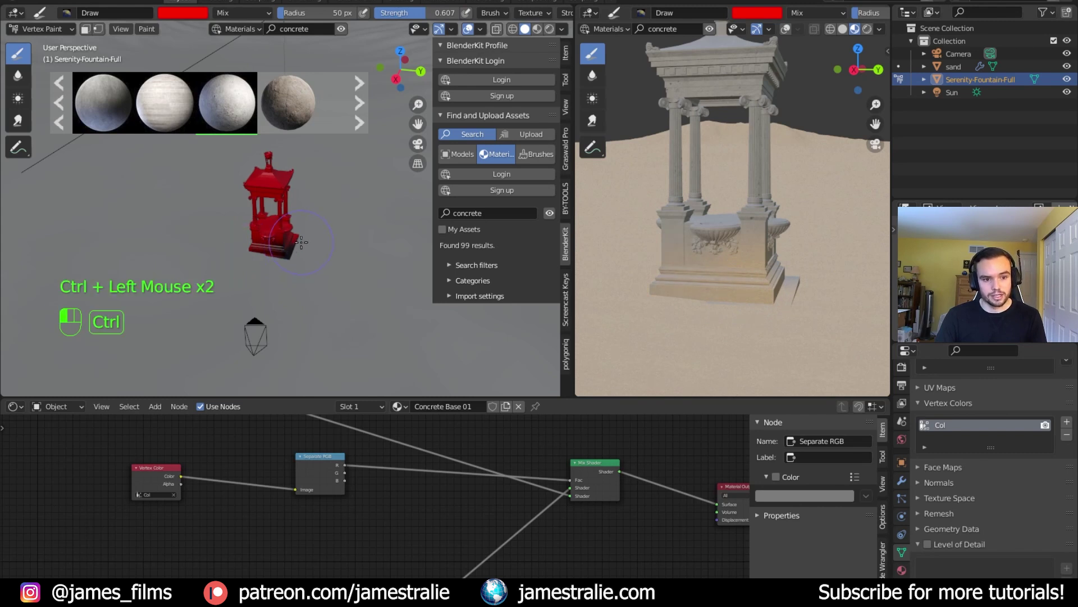
{"action": "left_click", "coordinate": [275, 255], "text": "ctrl"}
{"action": "left_click", "coordinate": [251, 252], "text": "ctrl"}
{"action": "left_click", "coordinate": [241, 250], "text": "ctrl"}
{"action": "left_click", "coordinate": [247, 248], "text": "ctrl"}
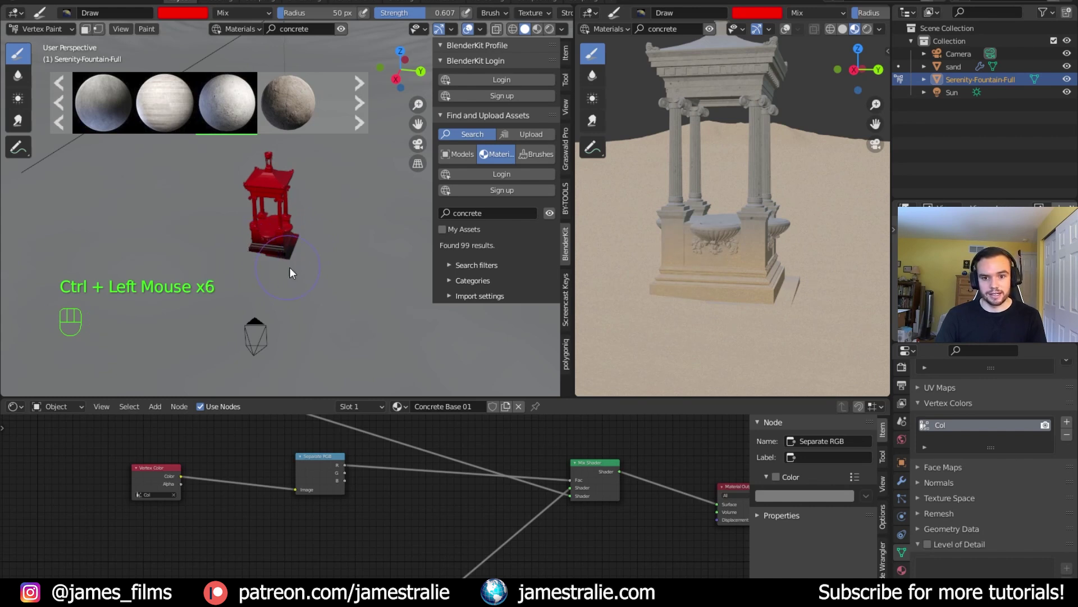
{"action": "left_click", "coordinate": [298, 246], "text": "ctrl"}
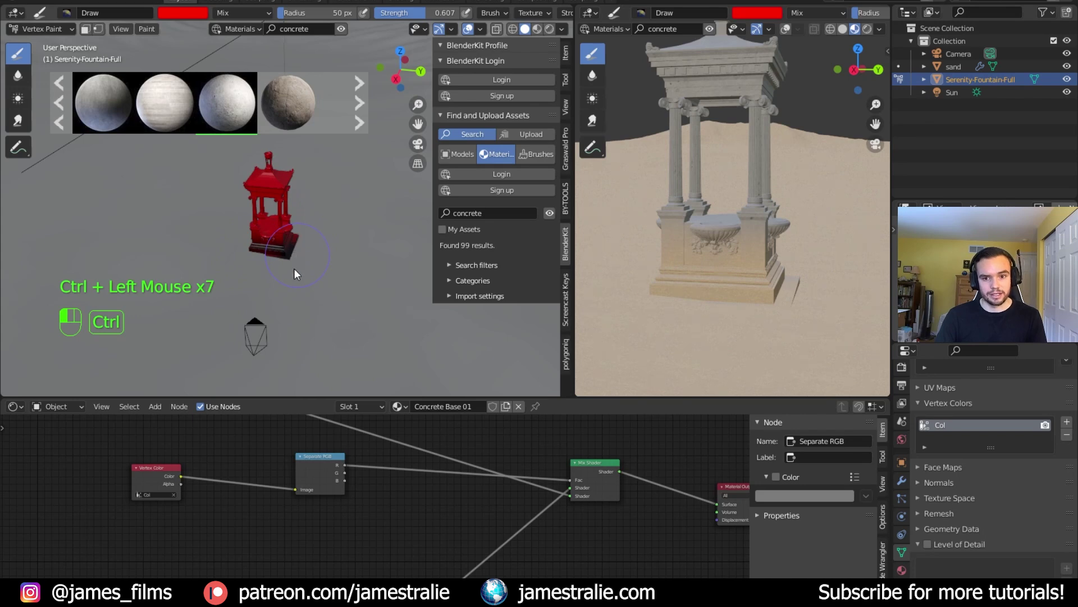
{"action": "left_click", "coordinate": [292, 287], "text": "ctrl"}
Brush red over the front of the fountain's base at close range to soften the sand transition.
{"action": "scroll", "coordinate": [292, 287], "scroll_direction": "up", "scroll_amount": 5}
{"action": "middle_click_drag", "start_coordinate": [292, 288], "coordinate": [296, 290], "text": "shift"}
{"action": "mouse_move", "coordinate": [295, 264]}
{"action": "left_mouse_down"}
{"action": "mouse_move", "coordinate": [262, 238]}
{"action": "mouse_move", "coordinate": [246, 201]}
{"action": "mouse_move", "coordinate": [262, 195]}
{"action": "mouse_move", "coordinate": [331, 239]}
{"action": "mouse_move", "coordinate": [354, 179]}
{"action": "mouse_move", "coordinate": [348, 264]}
{"action": "mouse_move", "coordinate": [270, 256]}
{"action": "mouse_move", "coordinate": [313, 253]}
{"action": "mouse_move", "coordinate": [337, 267]}
{"action": "left_mouse_up"}
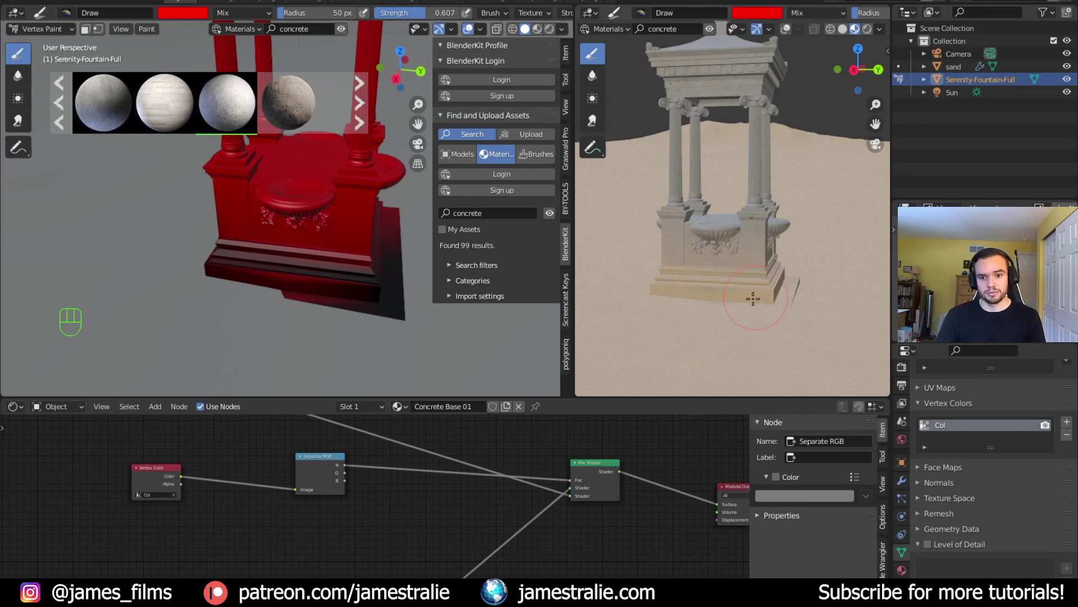
Return the fountain to Object Mode, switch the camera viewport to Rendered shading and save the file.
{"action": "left_click", "coordinate": [48, 29]}
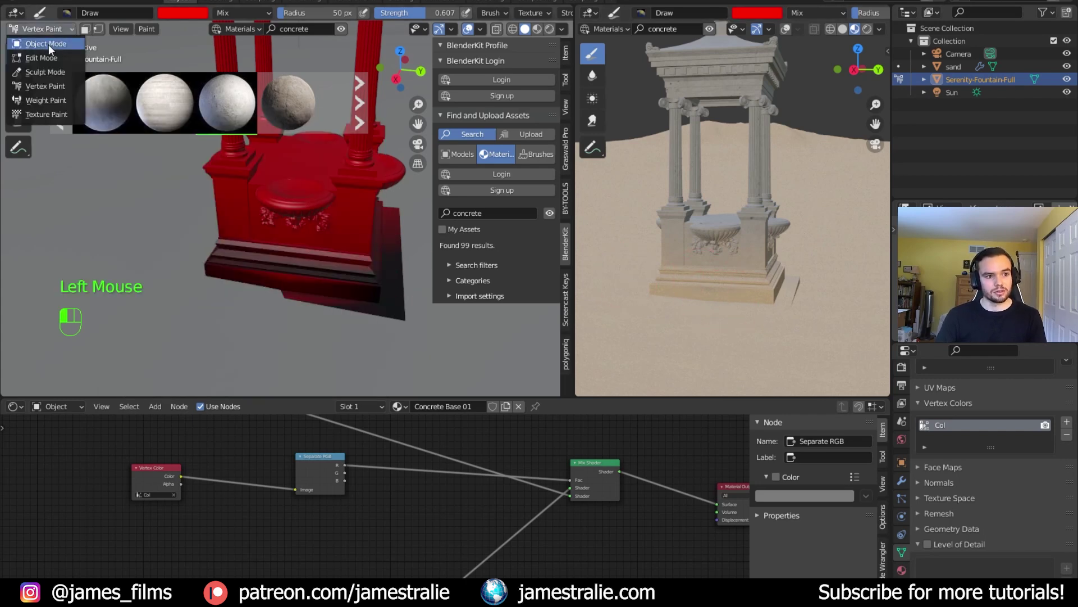
{"action": "scroll", "coordinate": [875, 25], "scroll_direction": "down", "scroll_amount": 2}
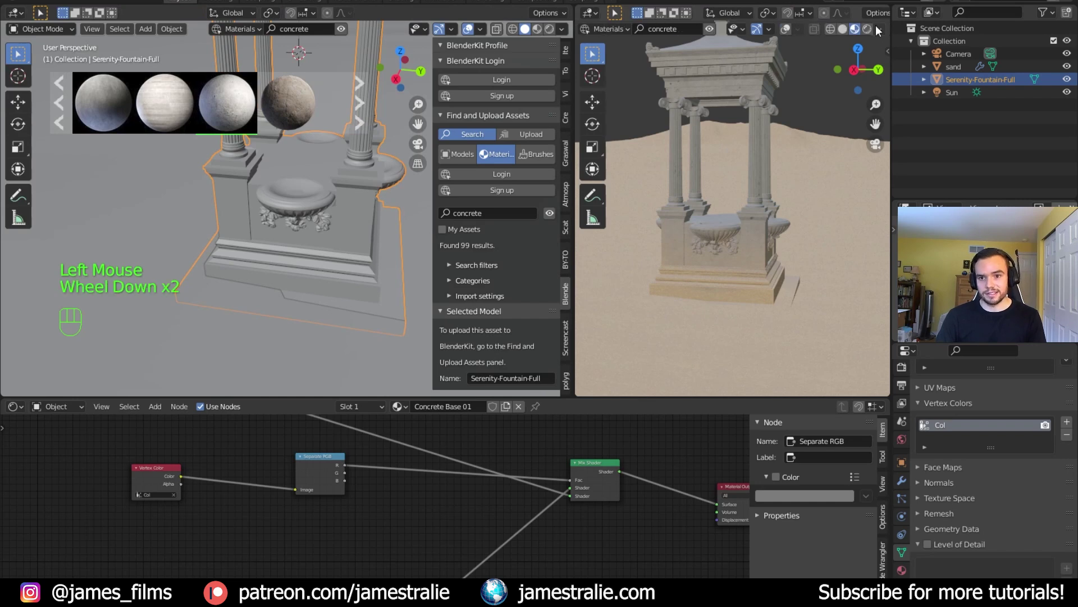
{"action": "left_click", "coordinate": [869, 29]}
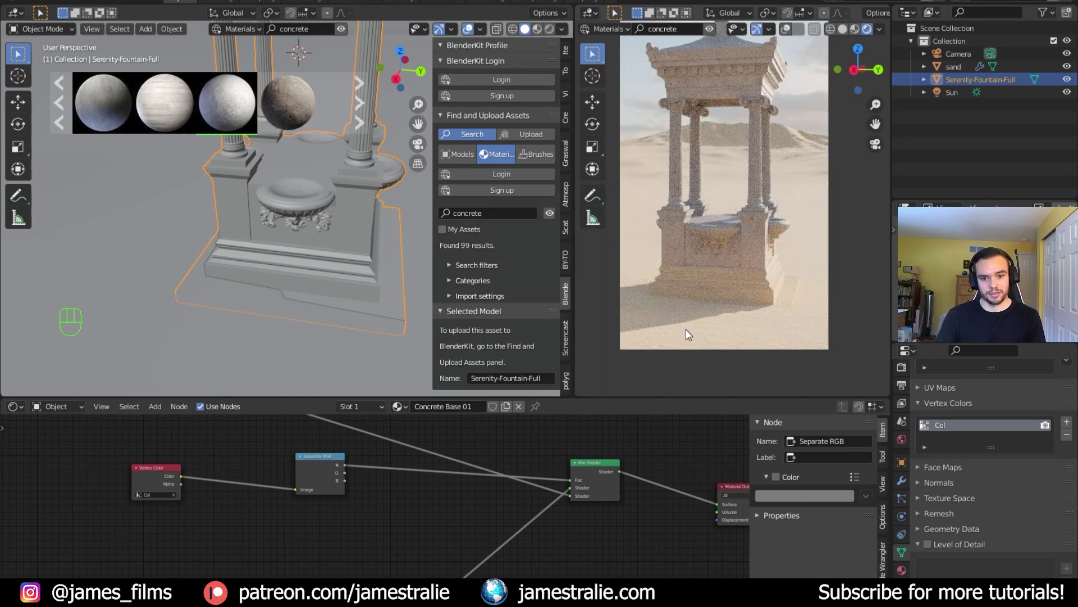
{"action": "key", "text": "ctrl+s"}
Shift the first stop of the sand material's peach ColorRamp to a pinker tone and save the file.
{"action": "scroll", "coordinate": [608, 483], "scroll_direction": "down", "scroll_amount": 5}
{"action": "middle_click_drag", "start_coordinate": [595, 504], "coordinate": [709, 348]}
{"action": "middle_click_drag", "start_coordinate": [382, 528], "coordinate": [545, 413]}
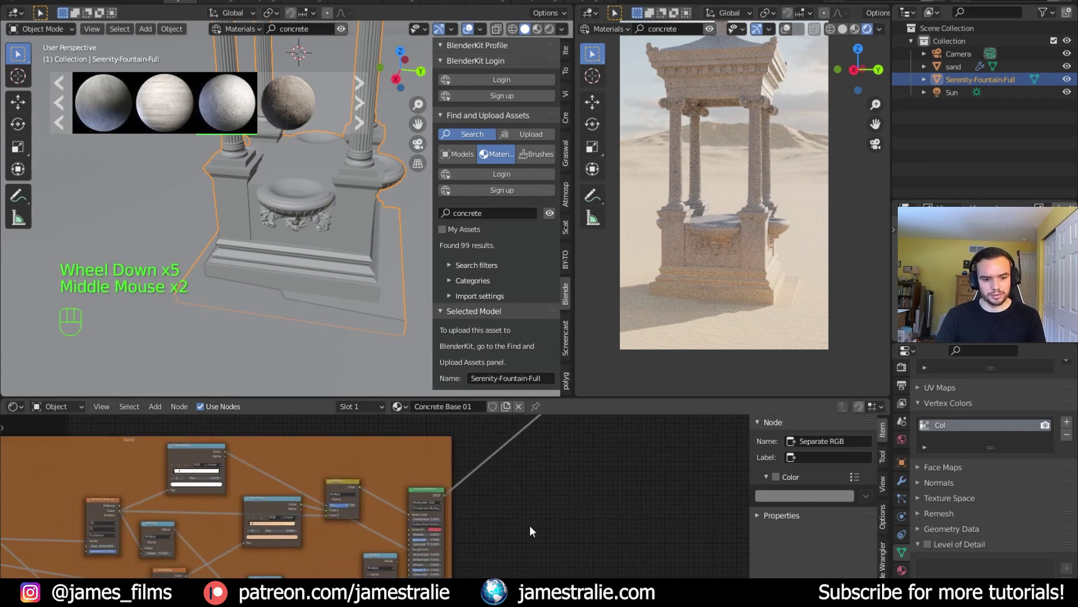
{"action": "scroll", "coordinate": [315, 523], "scroll_direction": "up", "scroll_amount": 5}
{"action": "middle_click_drag", "start_coordinate": [315, 522], "coordinate": [450, 547]}
{"action": "scroll", "coordinate": [348, 505], "scroll_direction": "up", "scroll_amount": 6}
{"action": "scroll", "coordinate": [384, 510], "scroll_direction": "up", "scroll_amount": 4}
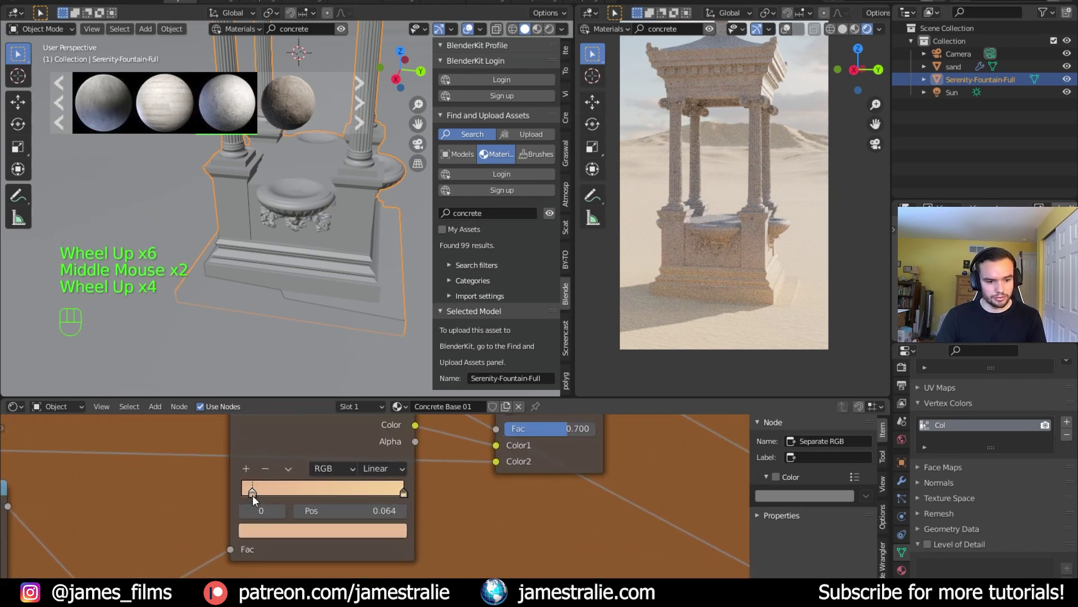
{"action": "left_click", "coordinate": [252, 493]}
{"action": "left_click", "coordinate": [356, 528]}
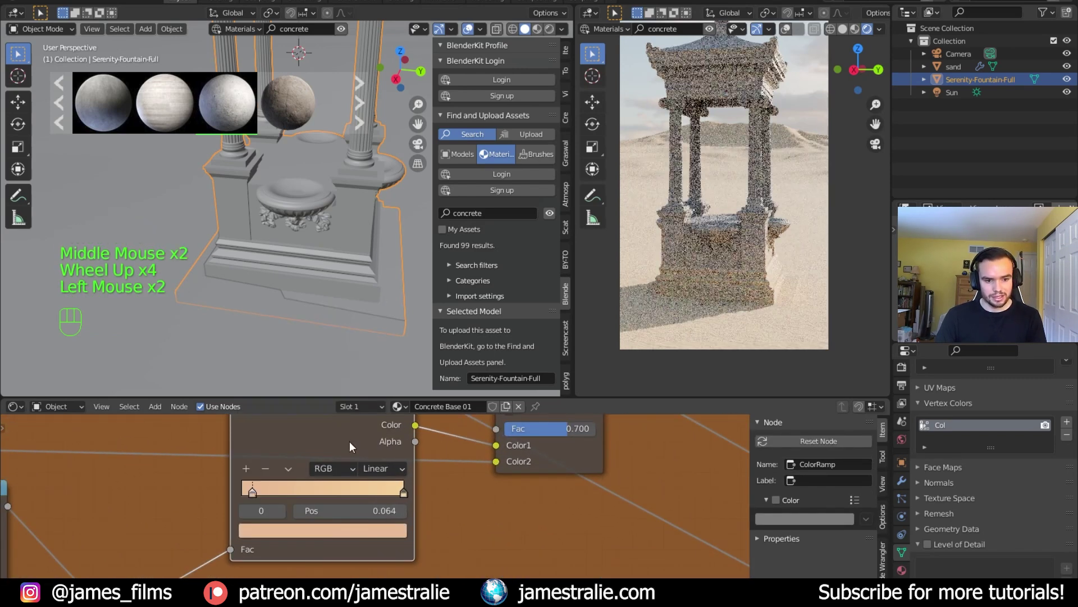
{"action": "left_click", "coordinate": [363, 529]}
{"action": "left_click_drag", "start_coordinate": [301, 373], "coordinate": [299, 377]}
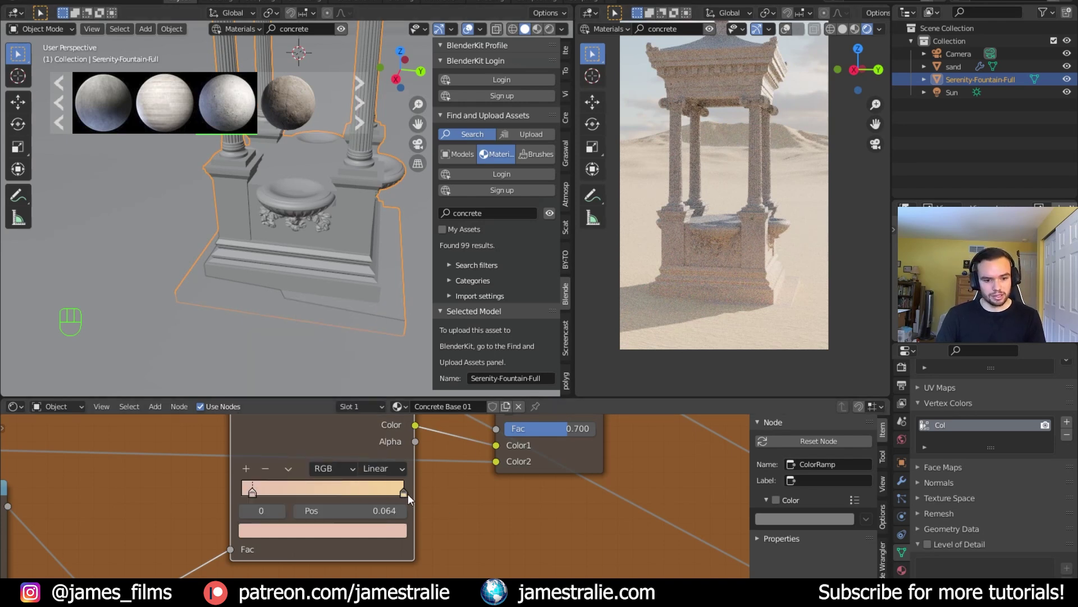
{"action": "key", "text": "ctrl+s"}
Preview the fountain with only the concrete Principled BSDF, and compare it with the sand-blended Mix Shader output.
{"action": "scroll", "coordinate": [489, 511], "scroll_direction": "down", "scroll_amount": 11}
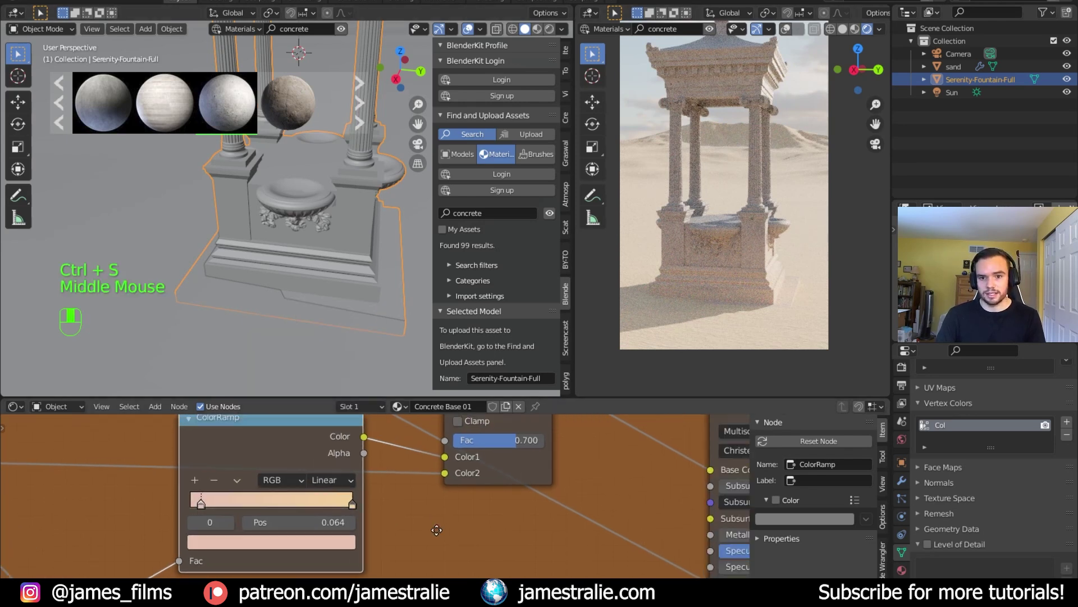
{"action": "middle_click_drag", "start_coordinate": [558, 477], "coordinate": [444, 590]}
{"action": "scroll", "coordinate": [481, 494], "scroll_direction": "down", "scroll_amount": 7}
{"action": "scroll", "coordinate": [483, 477], "scroll_direction": "down", "scroll_amount": 6}
{"action": "middle_click_drag", "start_coordinate": [483, 470], "coordinate": [273, 458]}
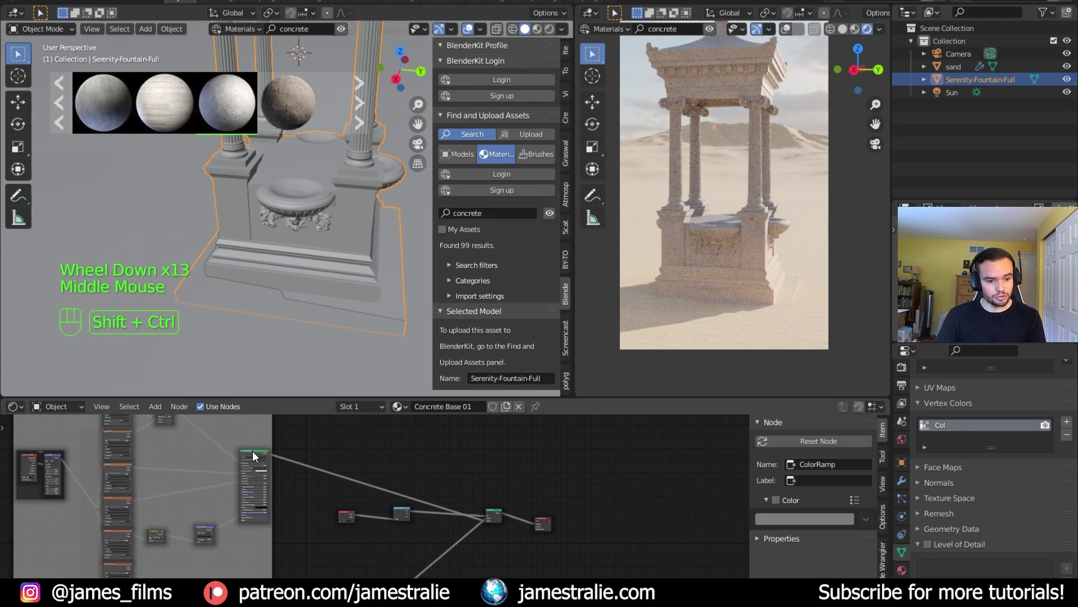
{"action": "left_click", "coordinate": [251, 455], "text": "ctrl+shift"}
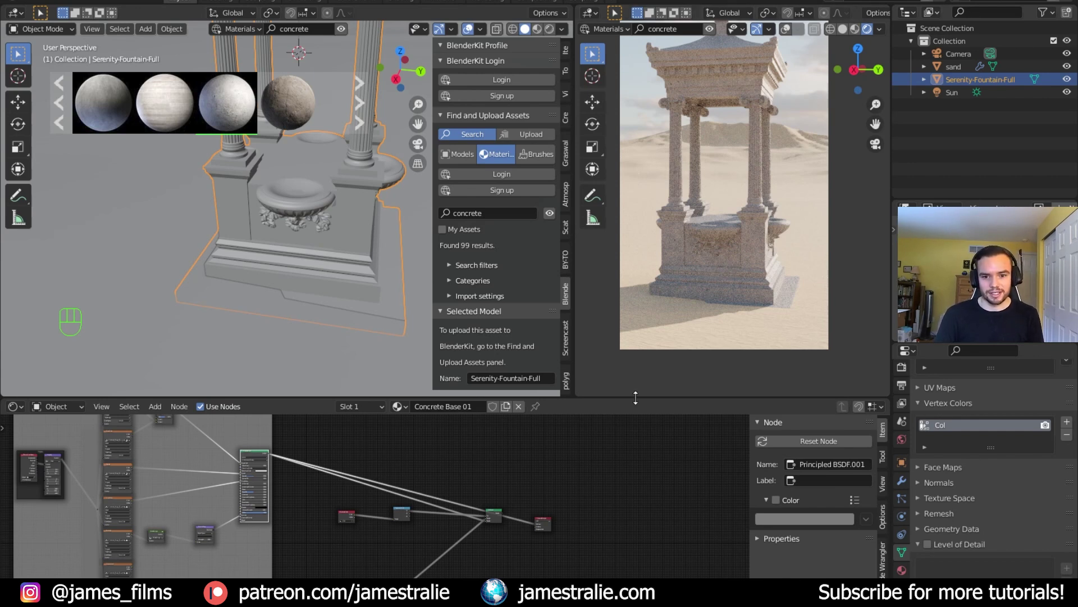
{"action": "scroll", "coordinate": [566, 482], "scroll_direction": "up", "scroll_amount": 9}
{"action": "middle_click_drag", "start_coordinate": [567, 478], "coordinate": [483, 469]}
{"action": "left_click", "coordinate": [534, 506], "text": "ctrl+shift"}
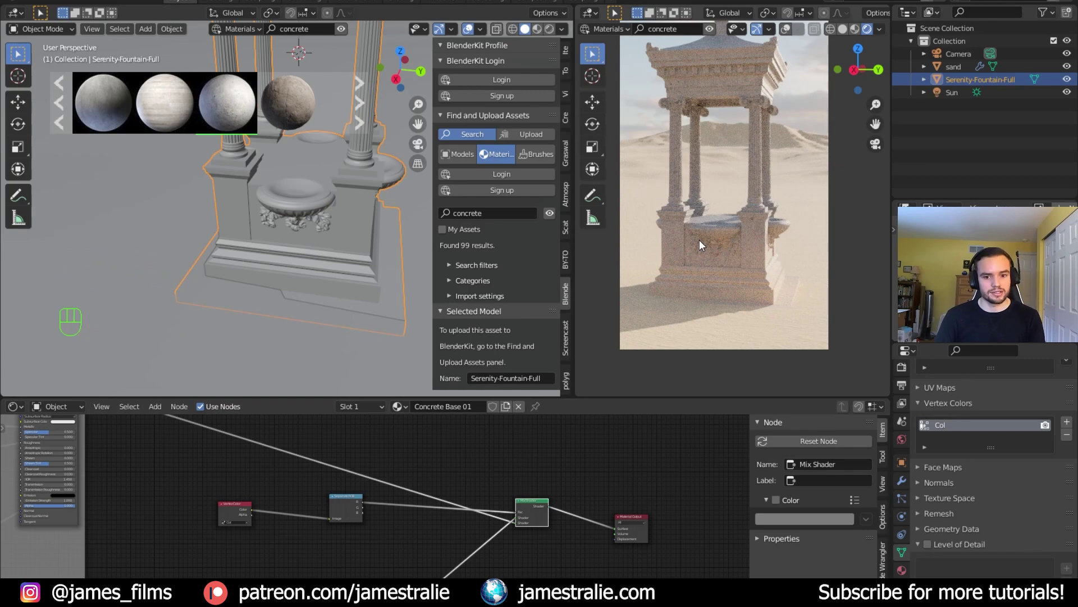
Clear the custom render border, enable Render Region for the full camera frame, and save the file.
{"action": "key", "text": "ctrl+s"}
{"action": "key", "text": "ctrl+alt+b"}
{"action": "scroll", "coordinate": [710, 267], "scroll_direction": "down", "scroll_amount": 2}
{"action": "scroll", "coordinate": [710, 264], "scroll_direction": "down", "scroll_amount": 1}
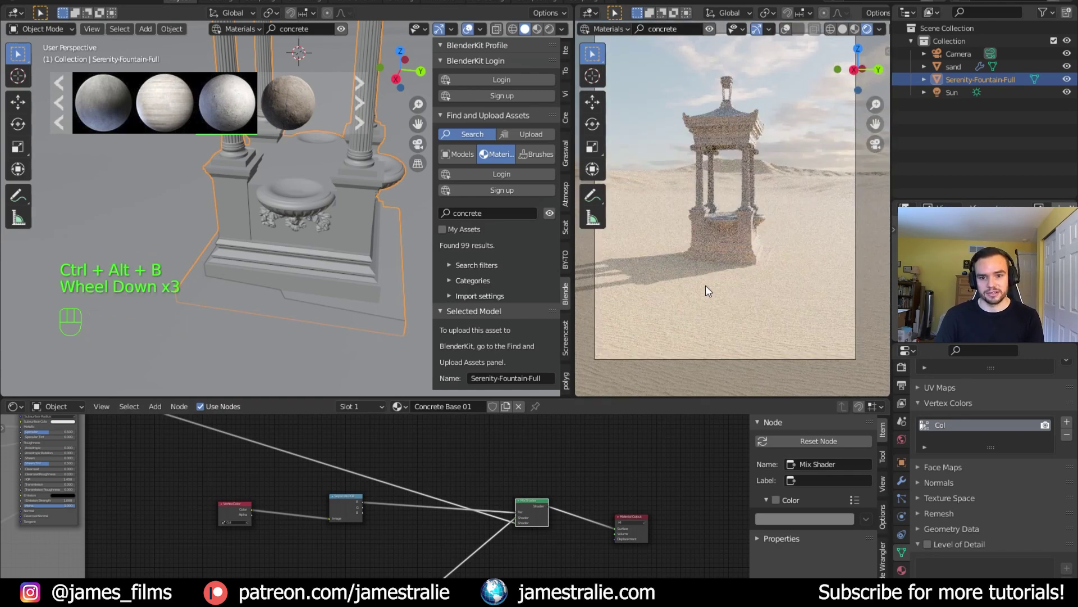
{"action": "left_click", "coordinate": [901, 386]}
{"action": "scroll", "coordinate": [979, 432], "scroll_direction": "up", "scroll_amount": 6}
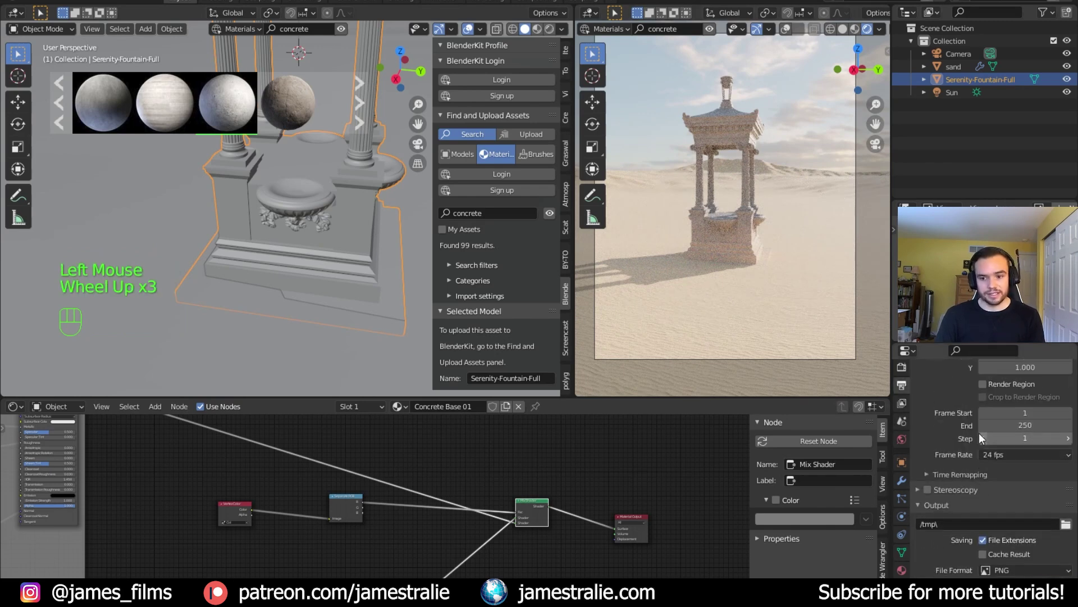
{"action": "left_click", "coordinate": [980, 461]}
{"action": "key", "text": "ctrl+s"}
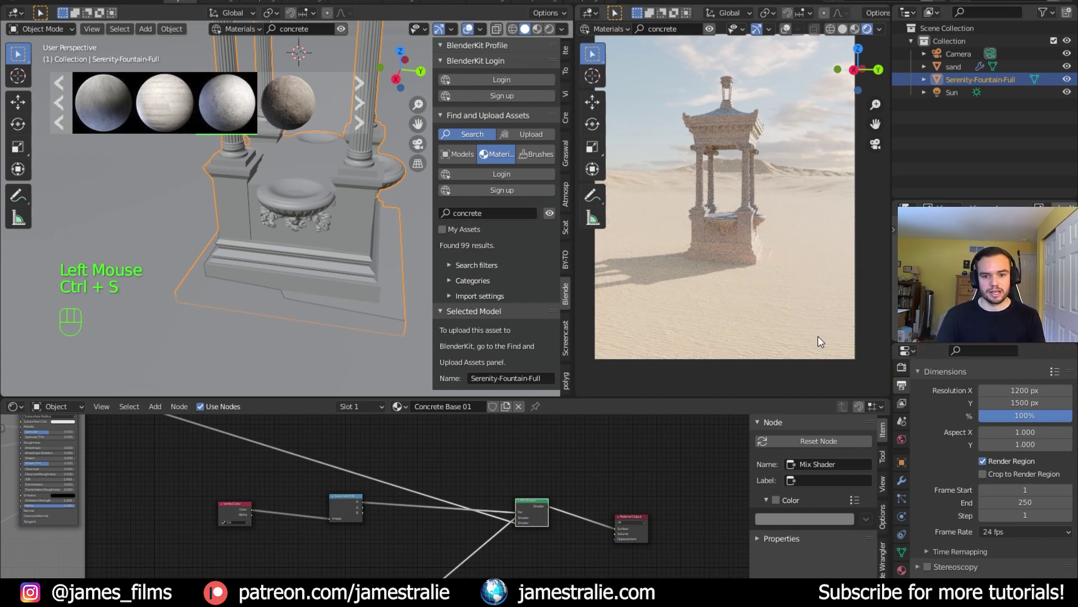
{"action": "middle_click_drag", "start_coordinate": [430, 495], "coordinate": [540, 492]}
{"action": "middle_click_drag", "start_coordinate": [403, 491], "coordinate": [441, 491]}
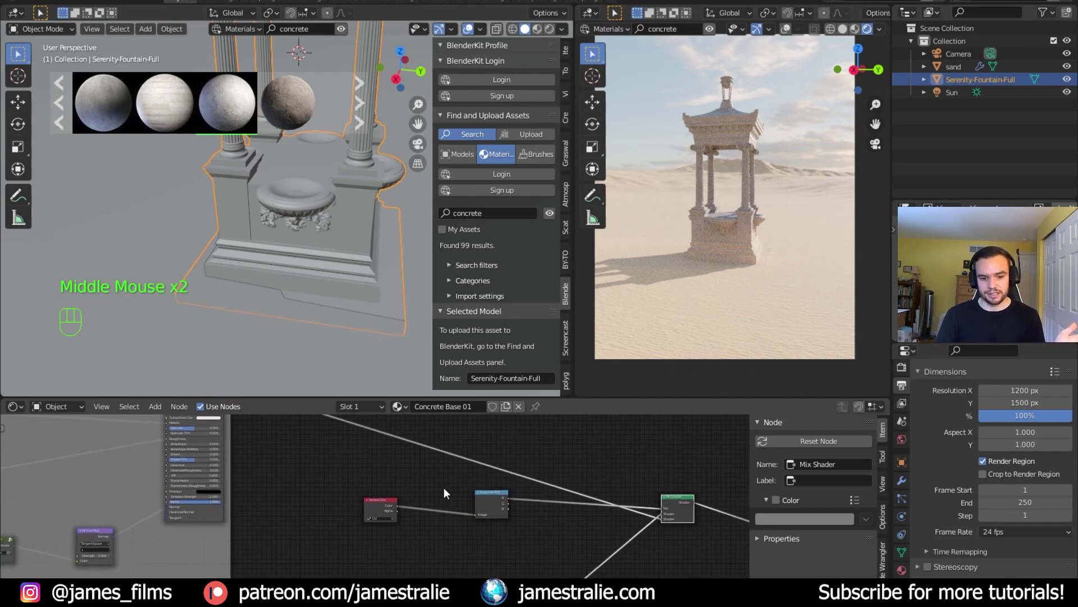
{"action": "scroll", "coordinate": [446, 482], "scroll_direction": "down", "scroll_amount": 14}
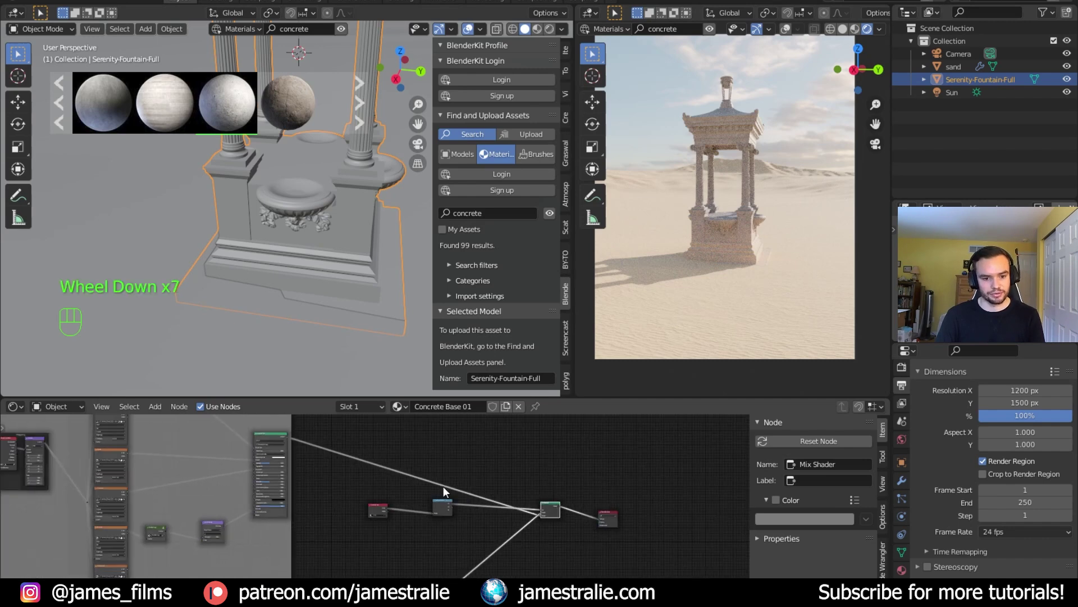
{"action": "mouse_move", "coordinate": [422, 486]}
{"action": "middle_mouse_down"}
{"action": "mouse_move", "coordinate": [414, 499]}
{"action": "mouse_move", "coordinate": [428, 488]}
{"action": "middle_mouse_up"}
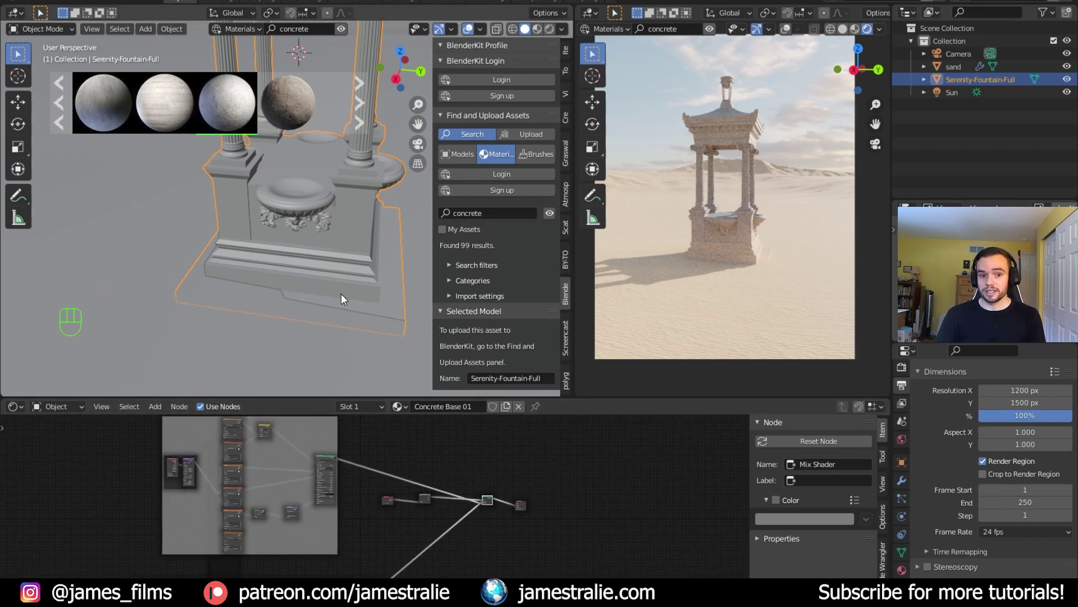
Rotate the Sun light about -17 degrees around the global X axis and save the file.
{"action": "scroll", "coordinate": [304, 284], "scroll_direction": "down", "scroll_amount": 3}
{"action": "left_click", "coordinate": [952, 93]}
{"action": "left_click", "coordinate": [902, 545]}
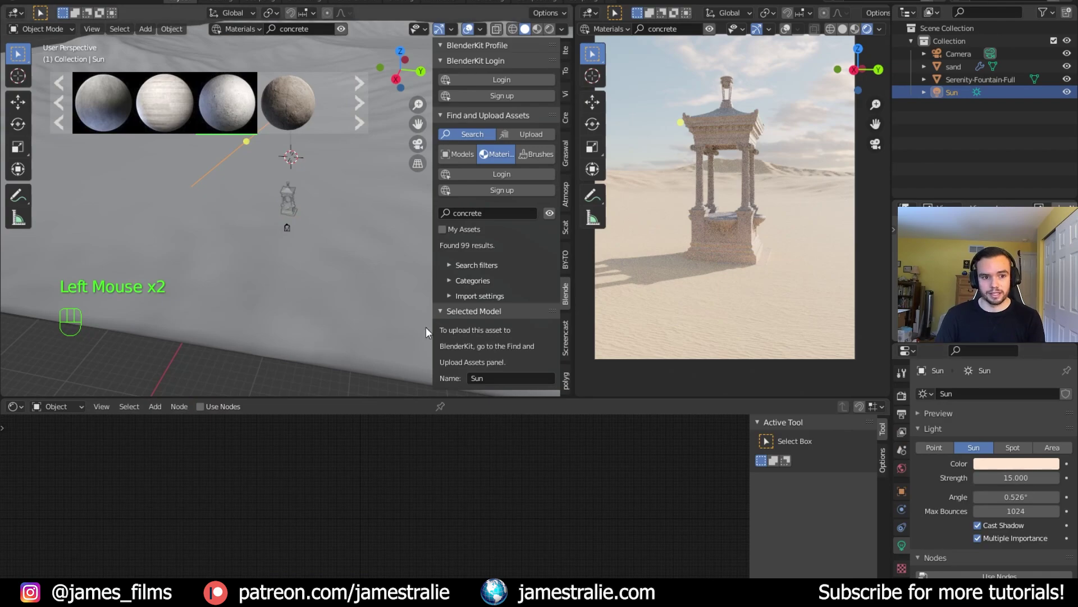
{"action": "scroll", "coordinate": [342, 287], "scroll_direction": "down", "scroll_amount": 2}
{"action": "key", "text": "r"}
{"action": "key", "text": "x"}
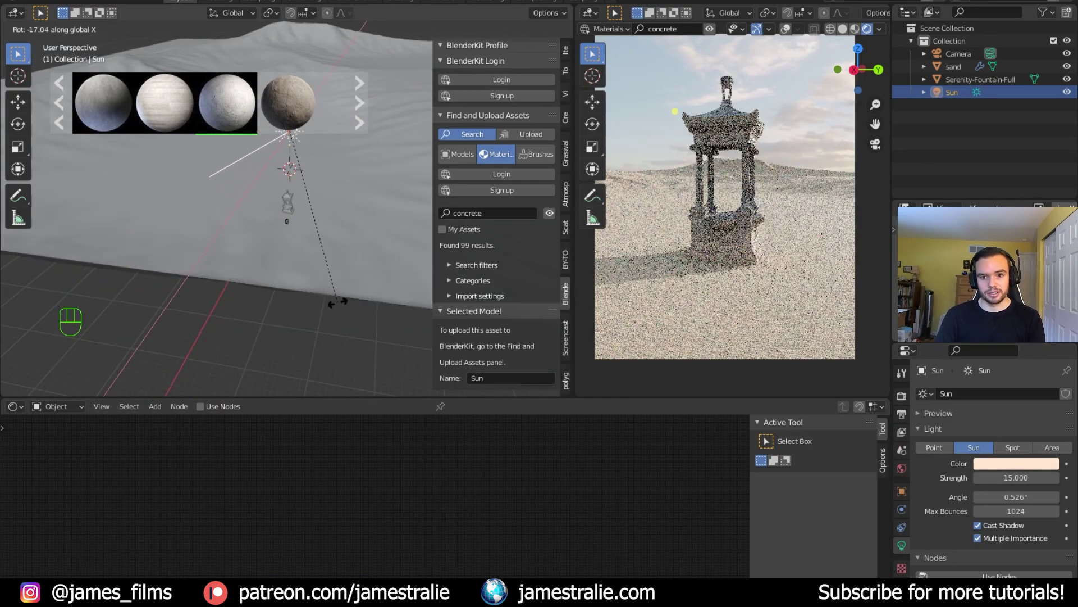
{"action": "left_click", "coordinate": [359, 269]}
{"action": "middle_click_drag", "start_coordinate": [359, 270], "coordinate": [359, 298], "text": "shift"}
{"action": "key", "text": "ctrl+s"}
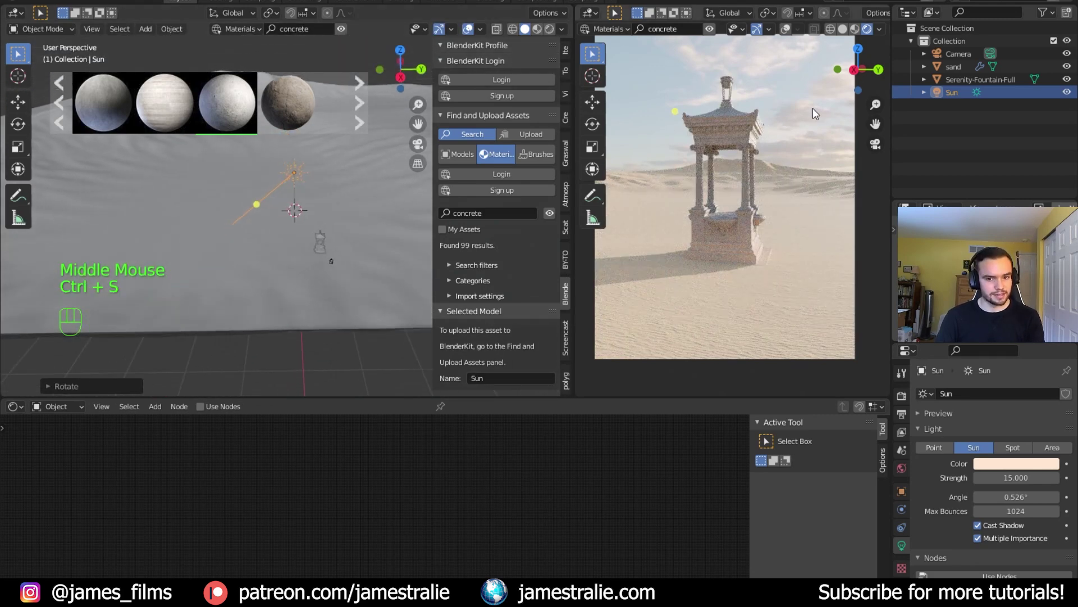
Enable a transparent film background in the Cycles render settings and save the file.
{"action": "left_click", "coordinate": [901, 395]}
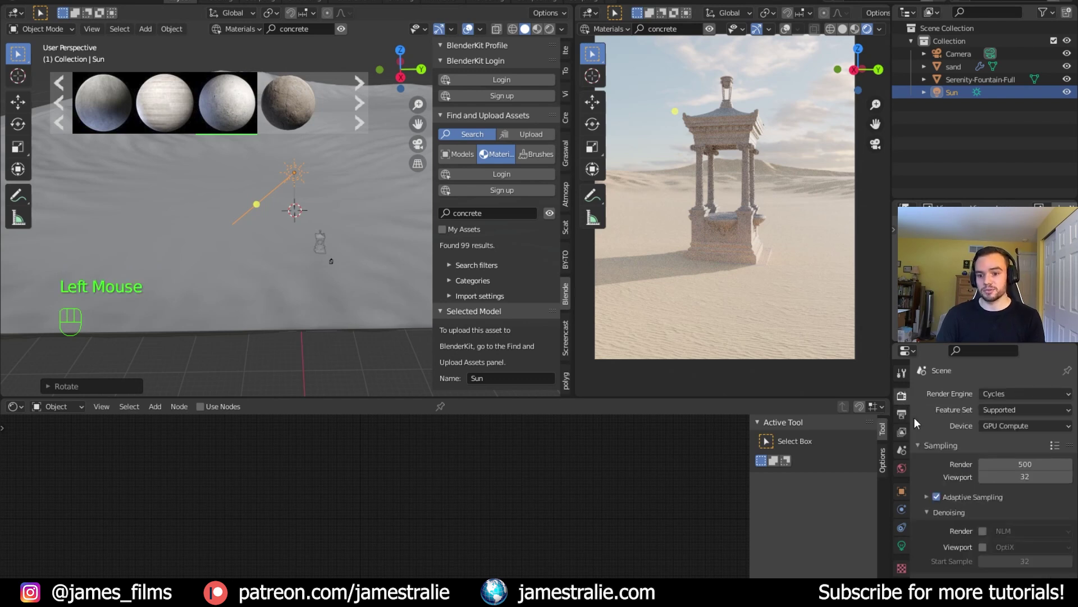
{"action": "scroll", "coordinate": [927, 438], "scroll_direction": "down", "scroll_amount": 6}
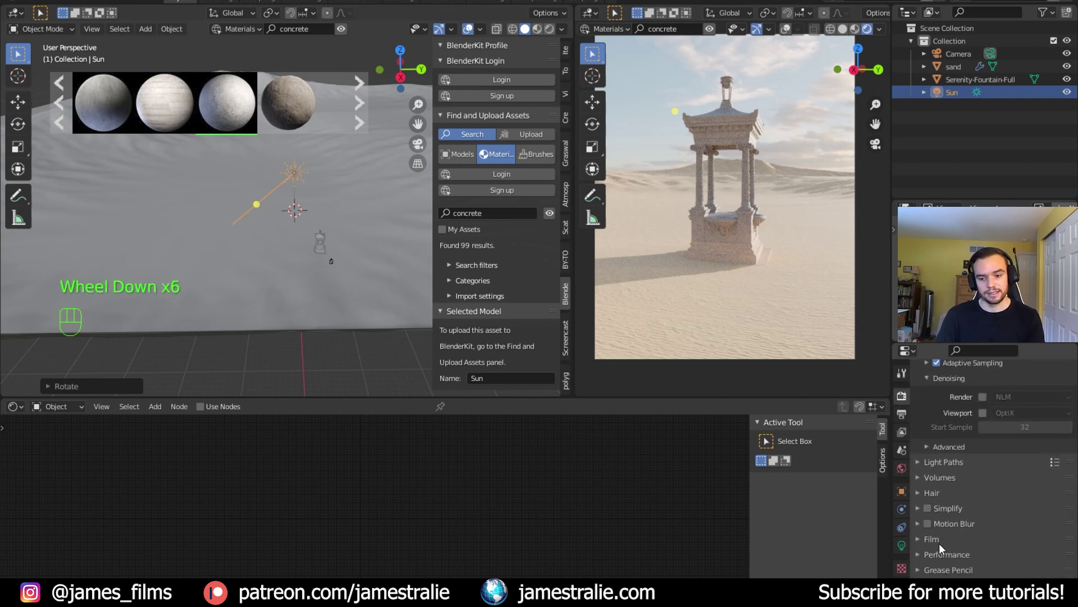
{"action": "left_click", "coordinate": [938, 541]}
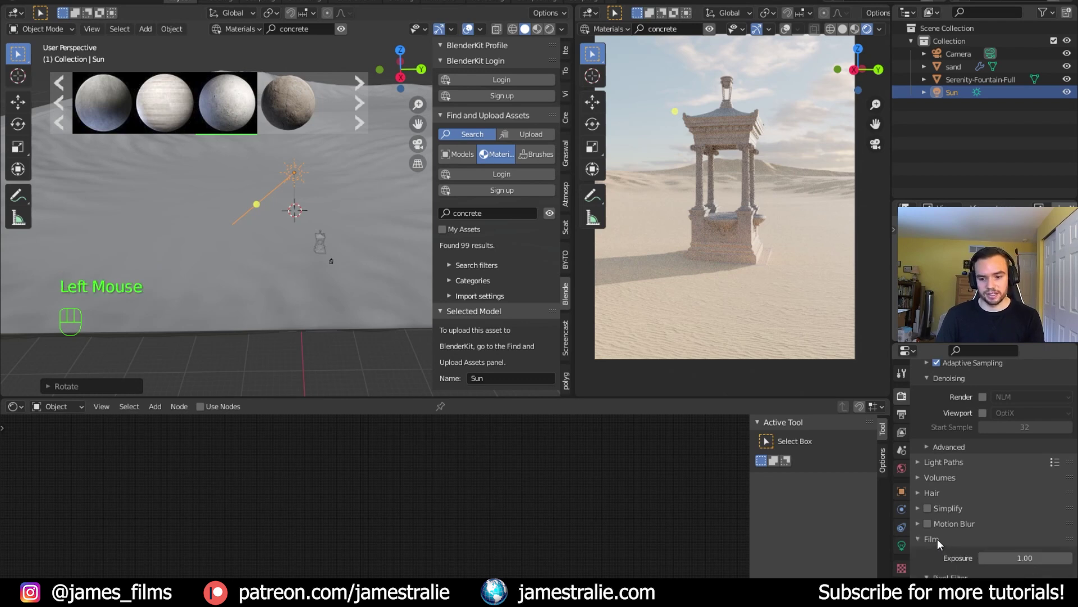
{"action": "scroll", "coordinate": [938, 539], "scroll_direction": "down", "scroll_amount": 3}
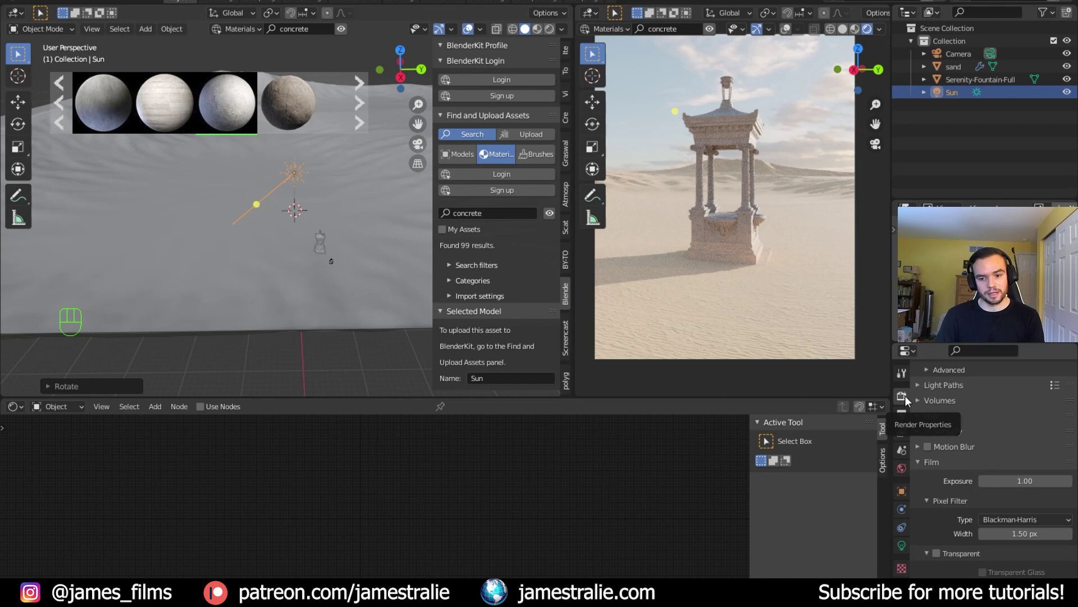
{"action": "left_click", "coordinate": [938, 552]}
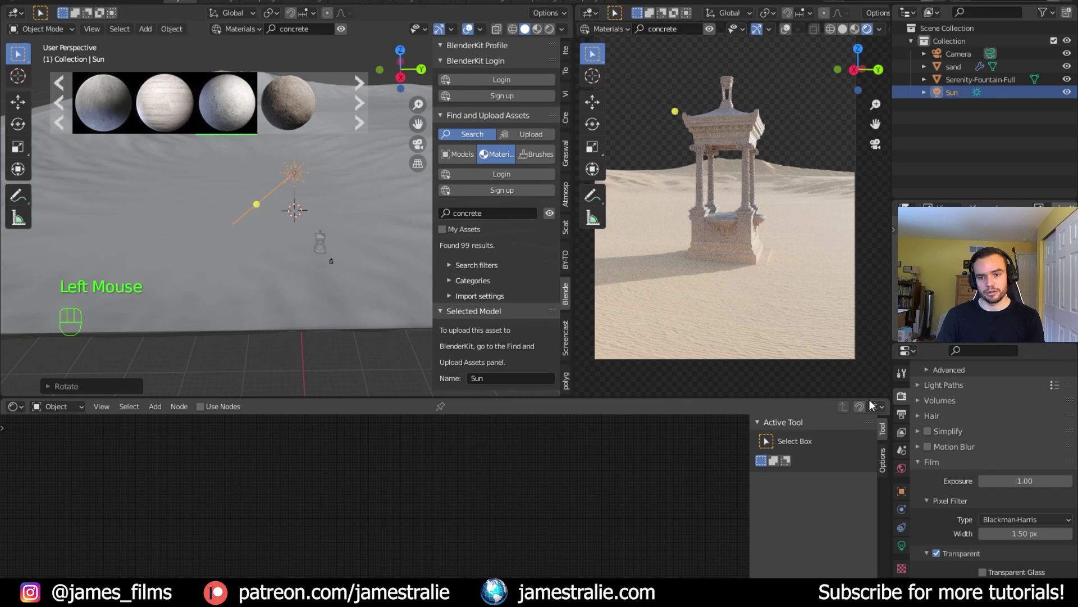
{"action": "key", "text": "ctrl+s"}
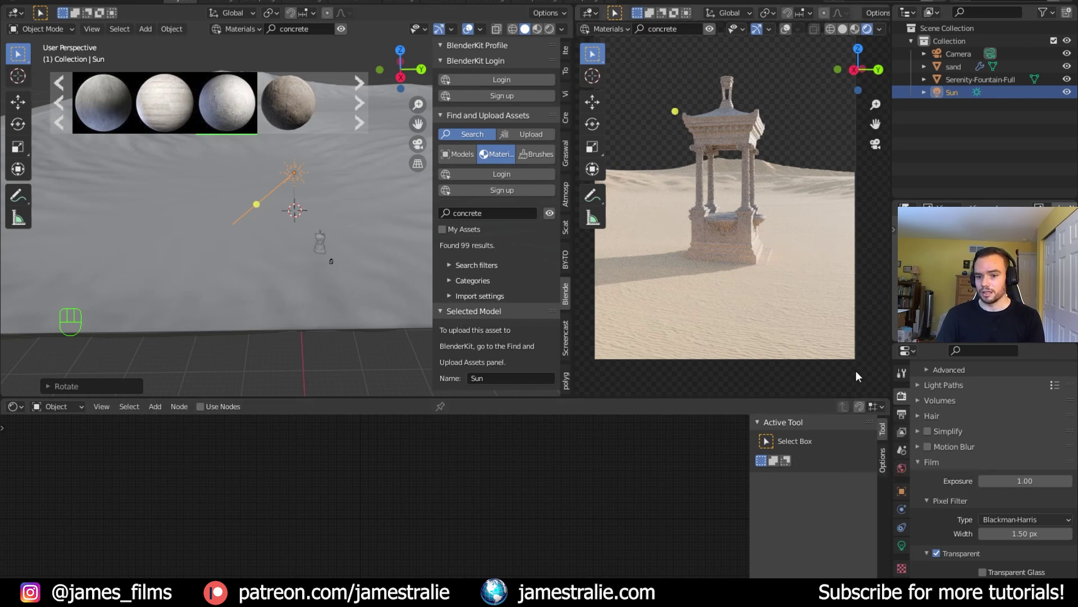
Start an Images as Planes import with nothing selected and set its material type to Emit.
{"action": "left_click", "coordinate": [320, 351]}
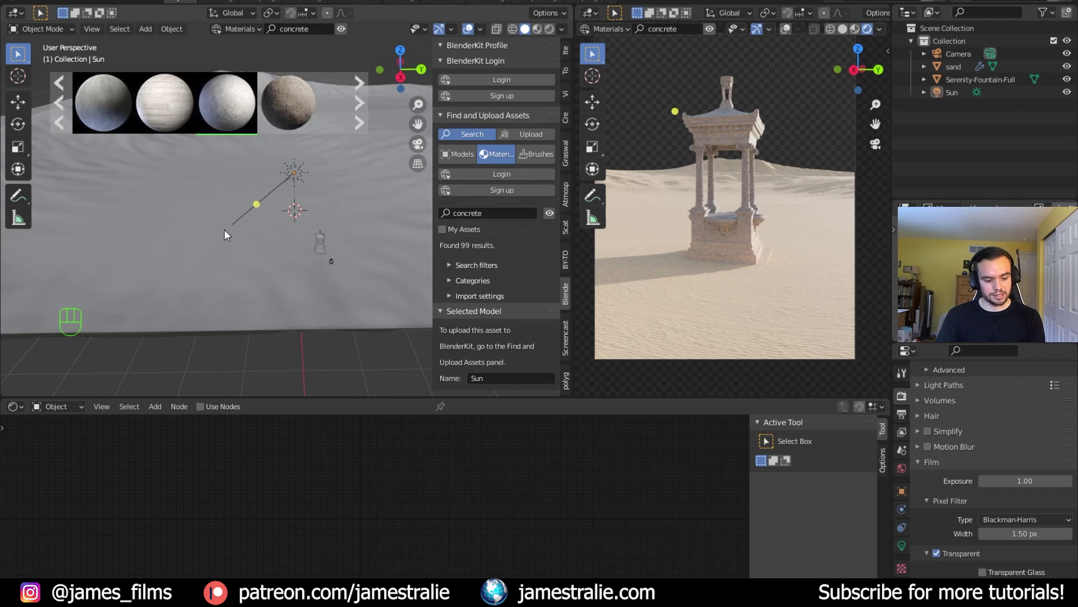
{"action": "key", "text": "shift+a"}
{"action": "mouse_move", "coordinate": [229, 215]}
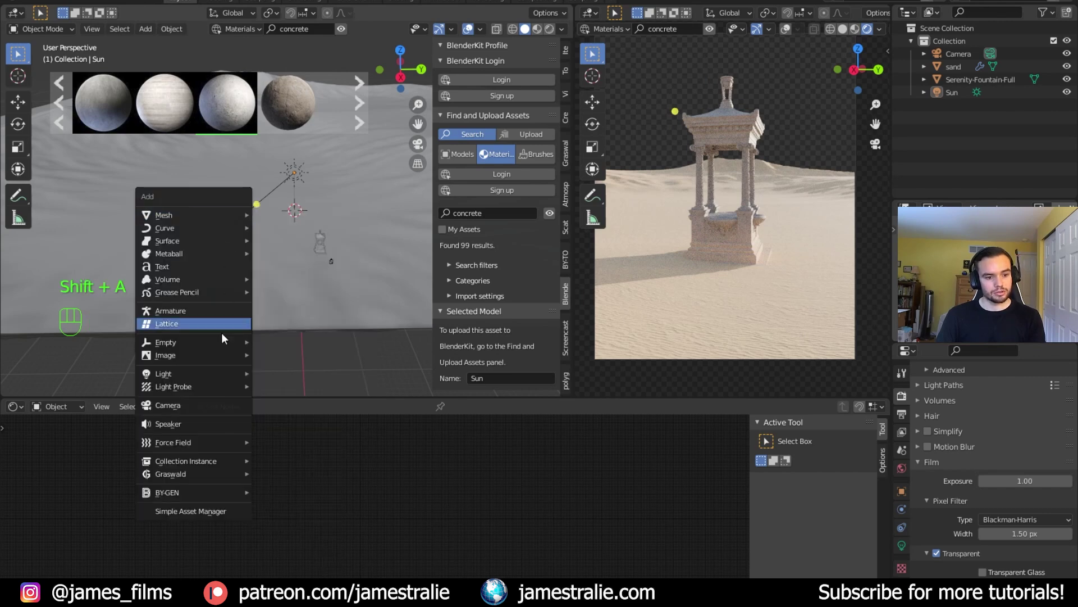
{"action": "mouse_move", "coordinate": [220, 354]}
{"action": "left_click", "coordinate": [289, 380]}
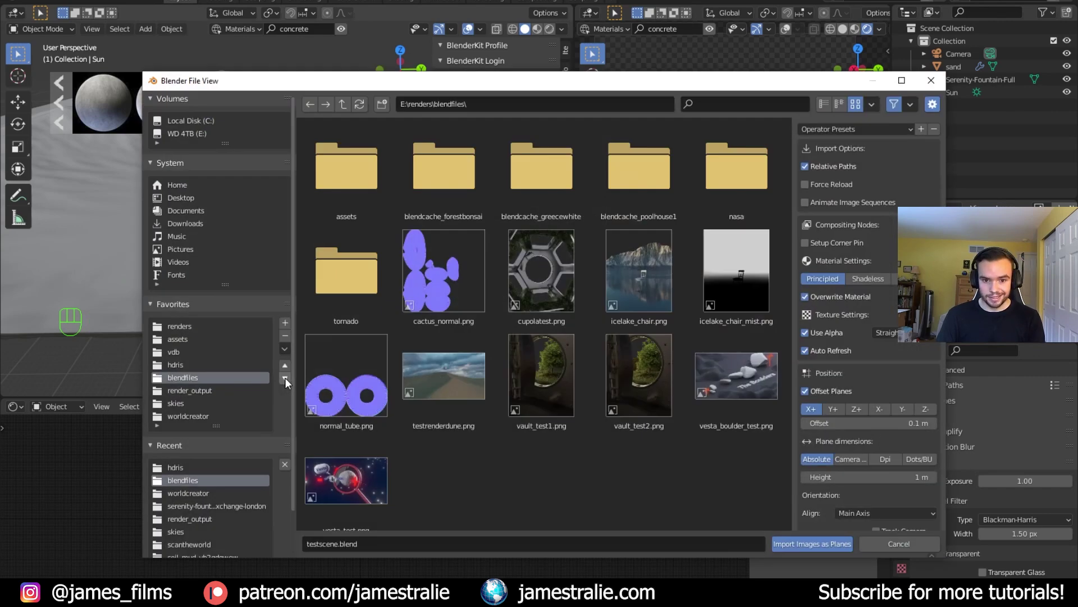
{"action": "left_click", "coordinate": [915, 278]}
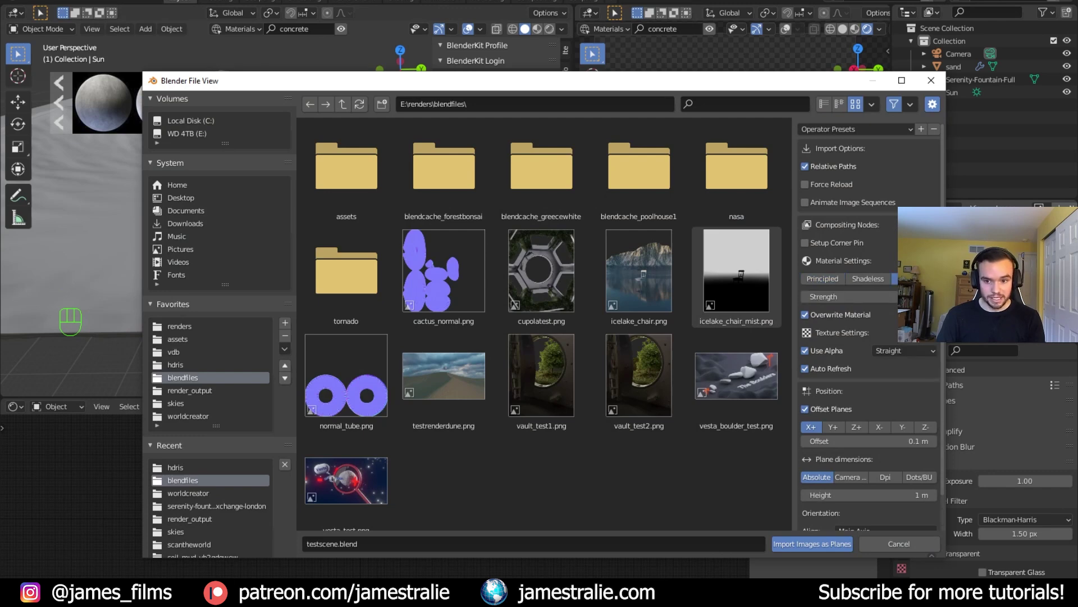
Filter the skies folder by "sky" and import sky.jpg as an image plane.
{"action": "left_click", "coordinate": [175, 404]}
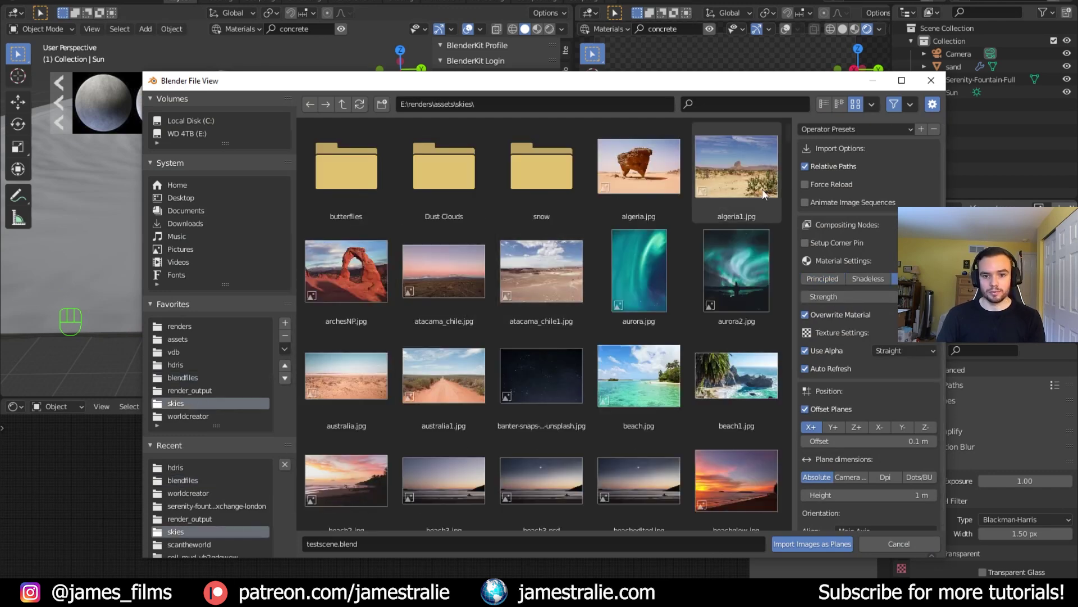
{"action": "left_click", "coordinate": [763, 106]}
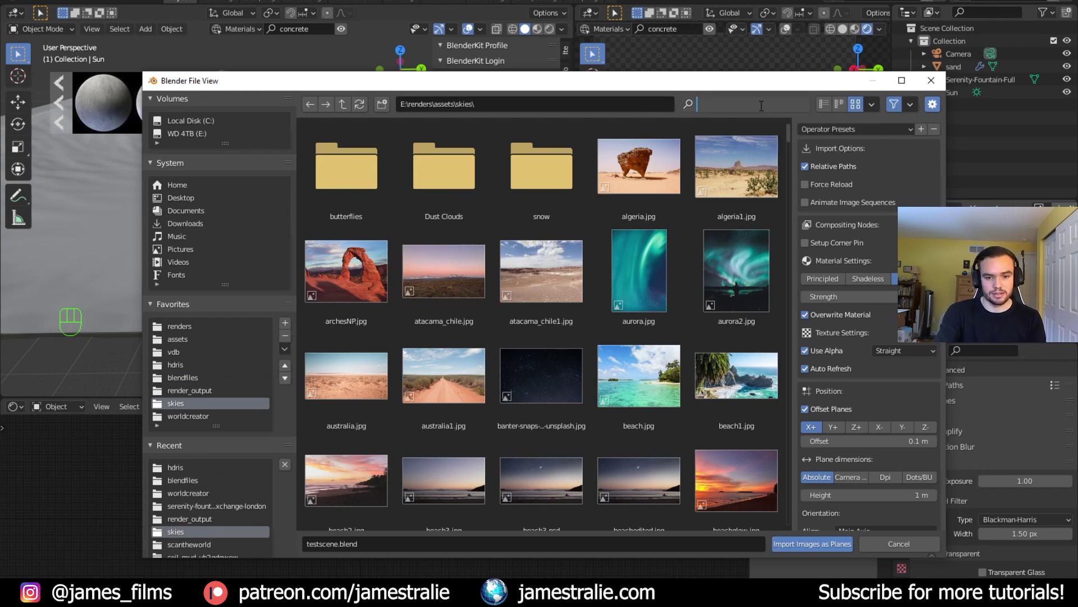
{"action": "type", "text": "sky"}
{"action": "key", "text": "Return"}
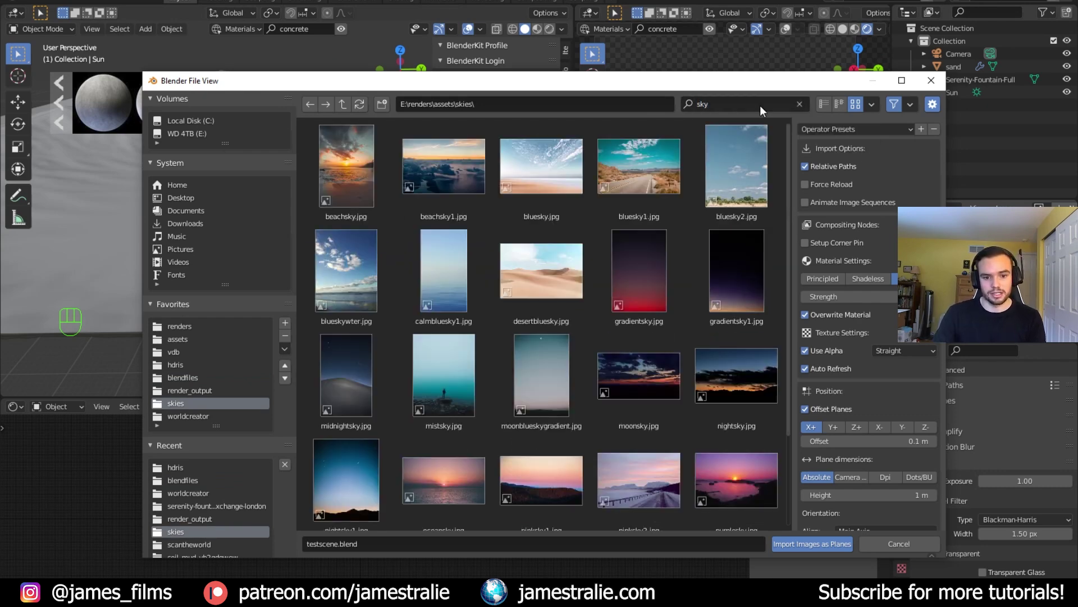
{"action": "scroll", "coordinate": [635, 247], "scroll_direction": "down", "scroll_amount": 3}
{"action": "left_click", "coordinate": [462, 457]}
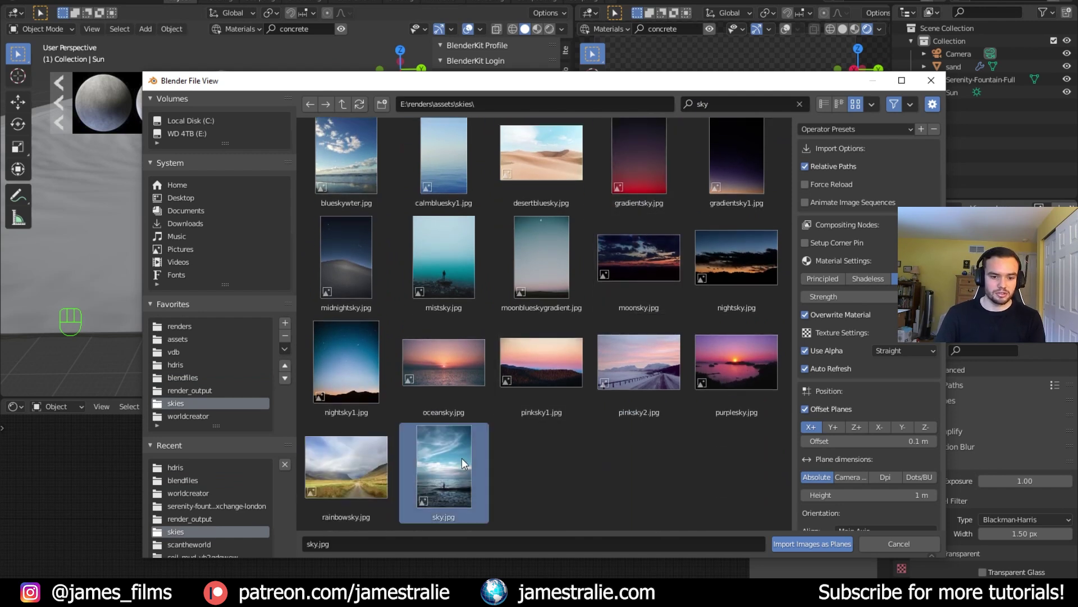
{"action": "left_click", "coordinate": [807, 549]}
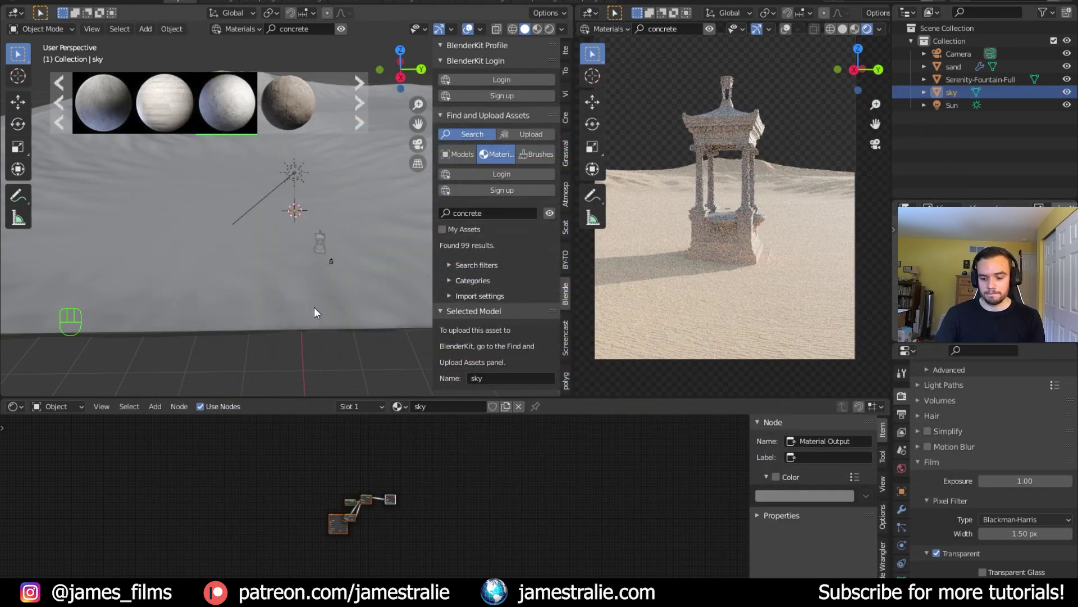
From the top view, move the sky plane behind the fountain, opposite the camera.
{"action": "key", "text": "KP_7"}
{"action": "scroll", "coordinate": [313, 304], "scroll_direction": "down", "scroll_amount": 4}
{"action": "scroll", "coordinate": [312, 278], "scroll_direction": "down", "scroll_amount": 3}
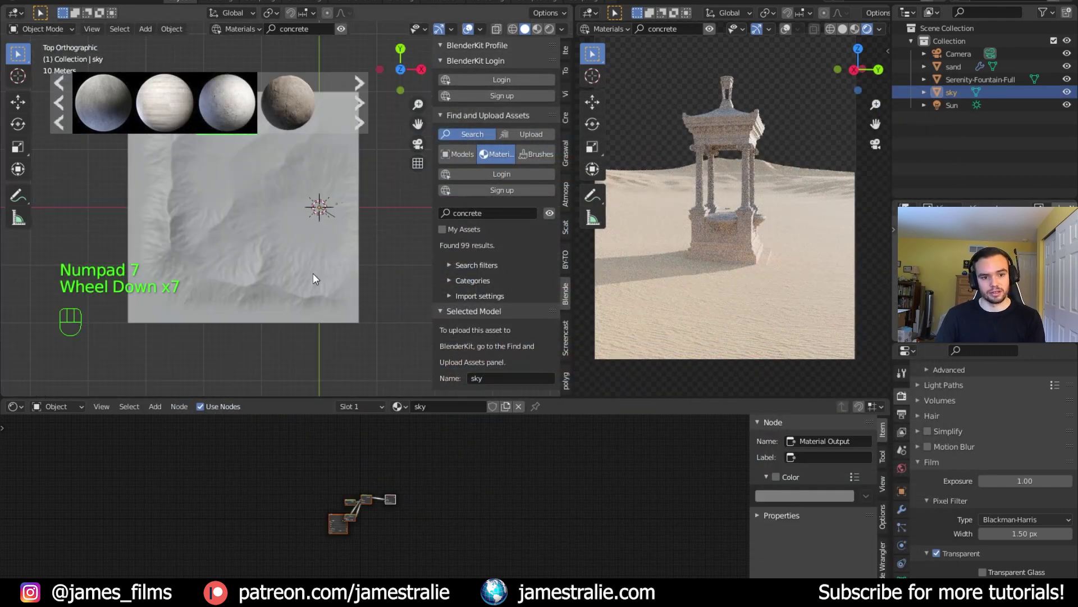
{"action": "scroll", "coordinate": [318, 263], "scroll_direction": "up", "scroll_amount": 4}
{"action": "middle_click_drag", "start_coordinate": [318, 260], "coordinate": [261, 282], "text": "shift"}
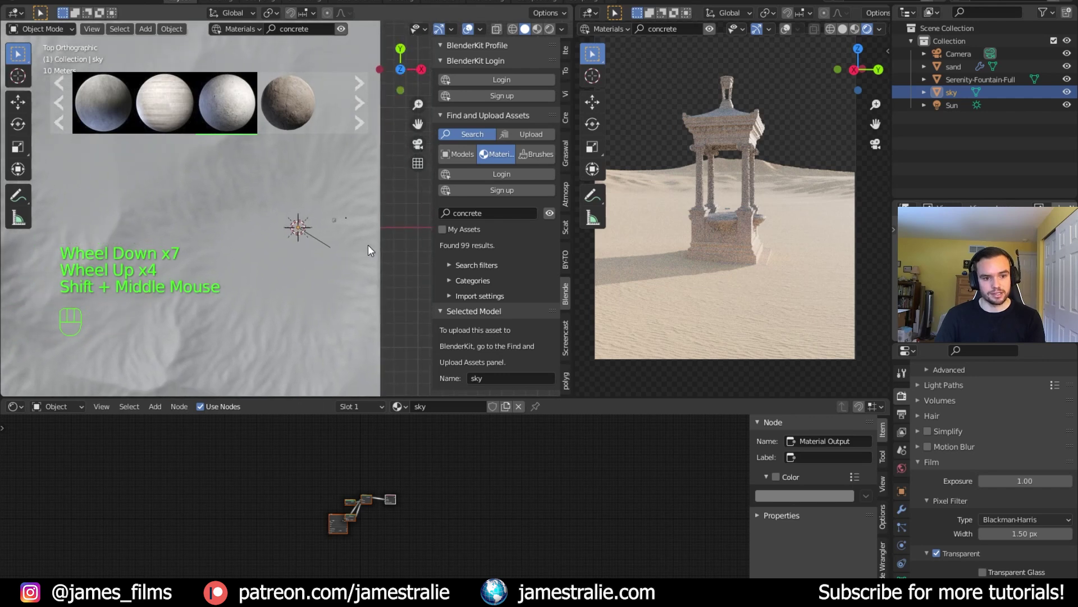
{"action": "scroll", "coordinate": [362, 242], "scroll_direction": "up", "scroll_amount": 2}
{"action": "scroll", "coordinate": [375, 239], "scroll_direction": "up", "scroll_amount": 5}
{"action": "middle_click_drag", "start_coordinate": [376, 240], "coordinate": [138, 226], "text": "shift"}
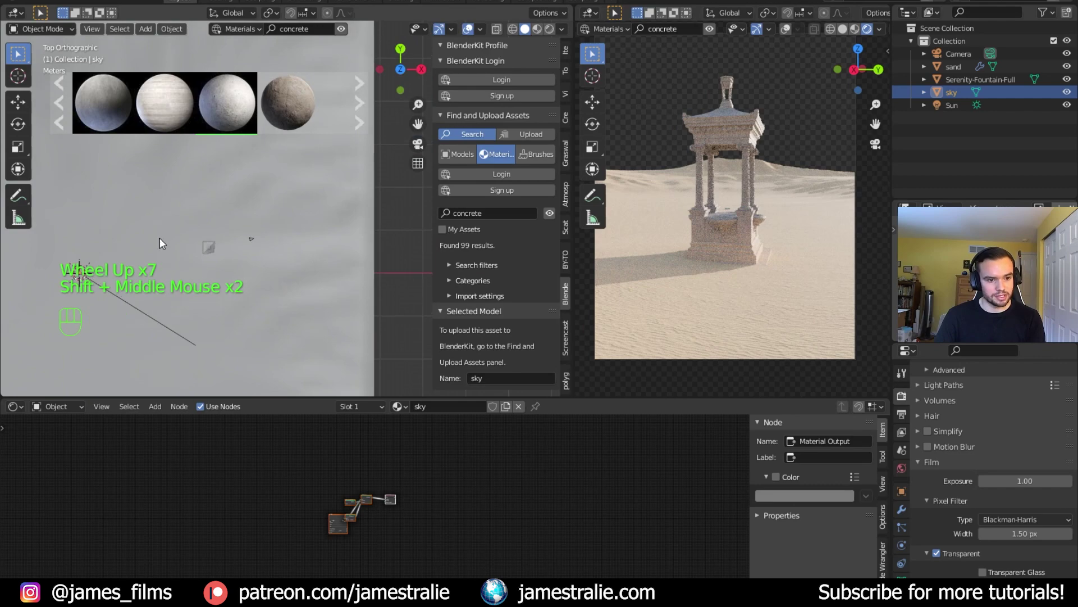
{"action": "key", "text": "g"}
{"action": "left_click", "coordinate": [238, 216]}
Scale up the sky plane to fill the camera background and rotate it to about 96.8° around Z.
{"action": "key", "text": "s"}
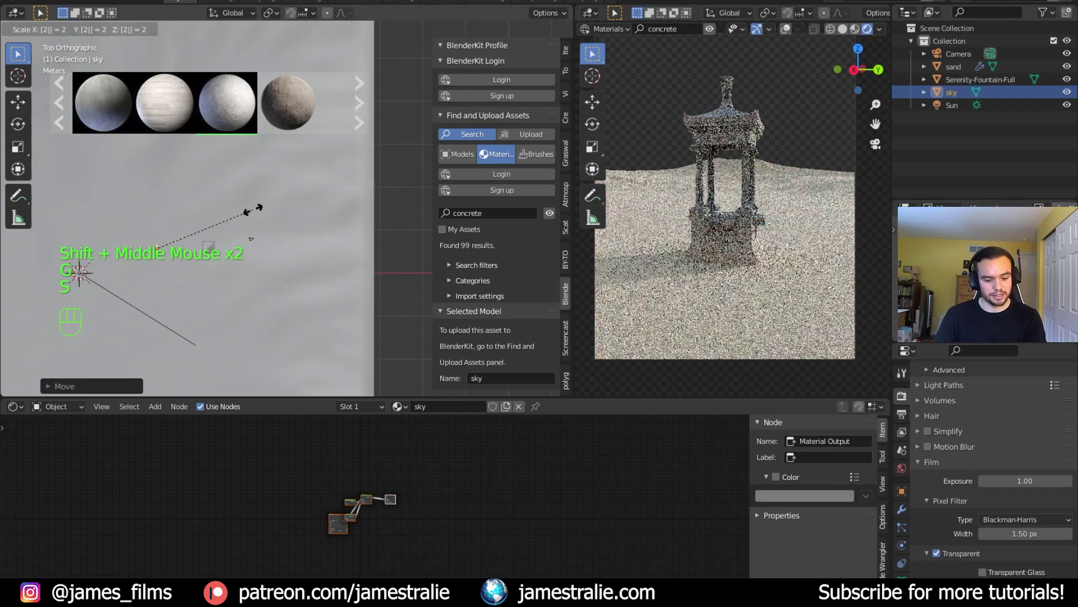
{"action": "left_click", "coordinate": [254, 210]}
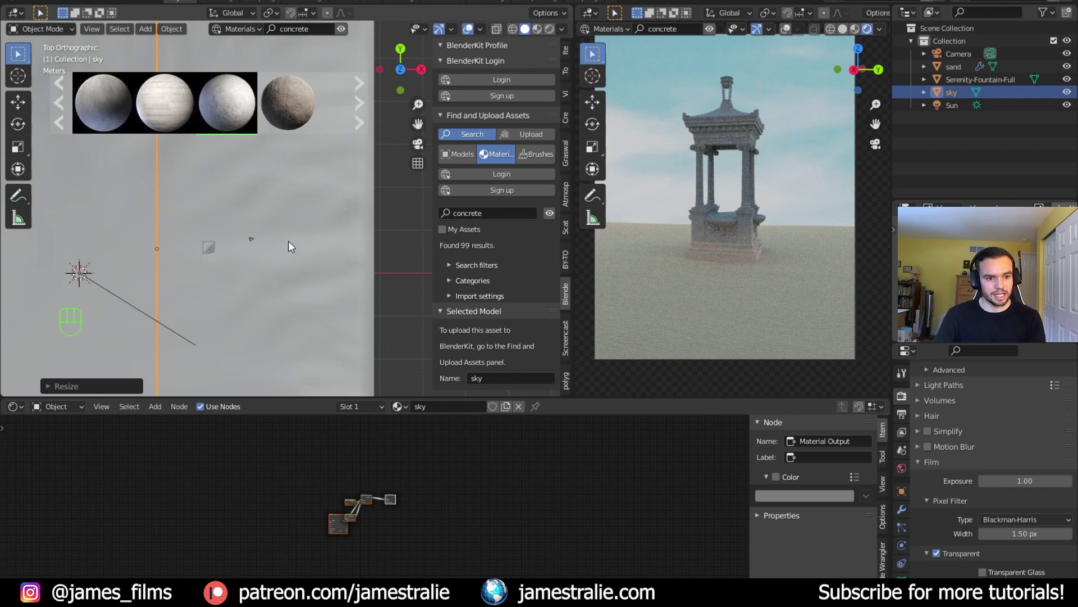
{"action": "key", "text": "r"}
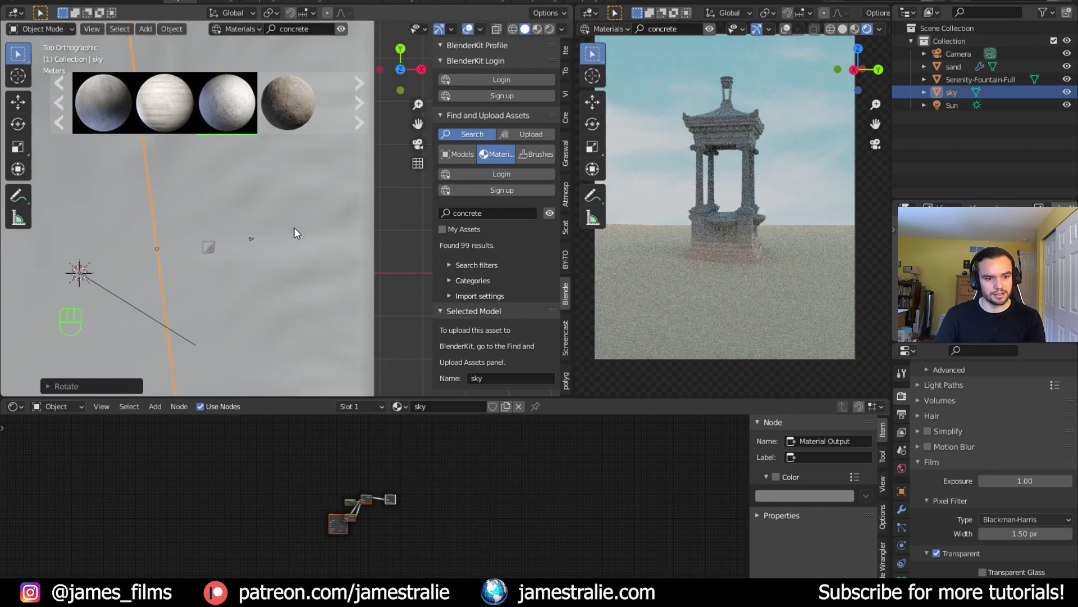
{"action": "left_click", "coordinate": [298, 228]}
Move the sky plane along the global X axis beyond the far edge of the sand terrain.
{"action": "scroll", "coordinate": [296, 233], "scroll_direction": "down", "scroll_amount": 3}
{"action": "scroll", "coordinate": [339, 223], "scroll_direction": "down", "scroll_amount": 1, "text": "shift"}
{"action": "middle_click_drag", "start_coordinate": [281, 253], "coordinate": [356, 231], "text": "shift"}
{"action": "scroll", "coordinate": [336, 233], "scroll_direction": "down", "scroll_amount": 5}
{"action": "scroll", "coordinate": [336, 231], "scroll_direction": "down", "scroll_amount": 4}
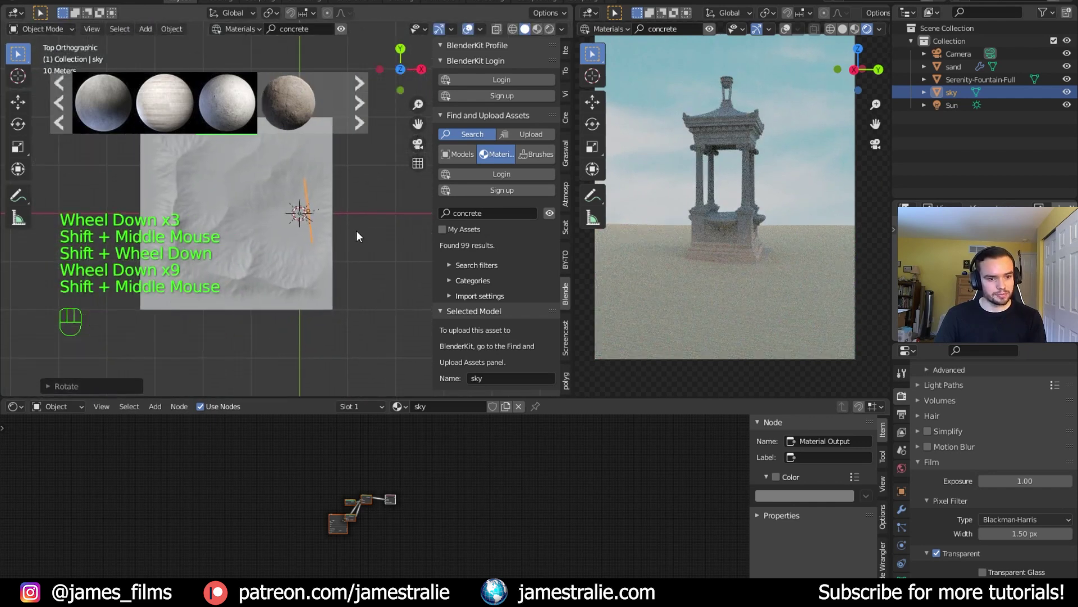
{"action": "key", "text": "g"}
{"action": "key", "text": "x"}
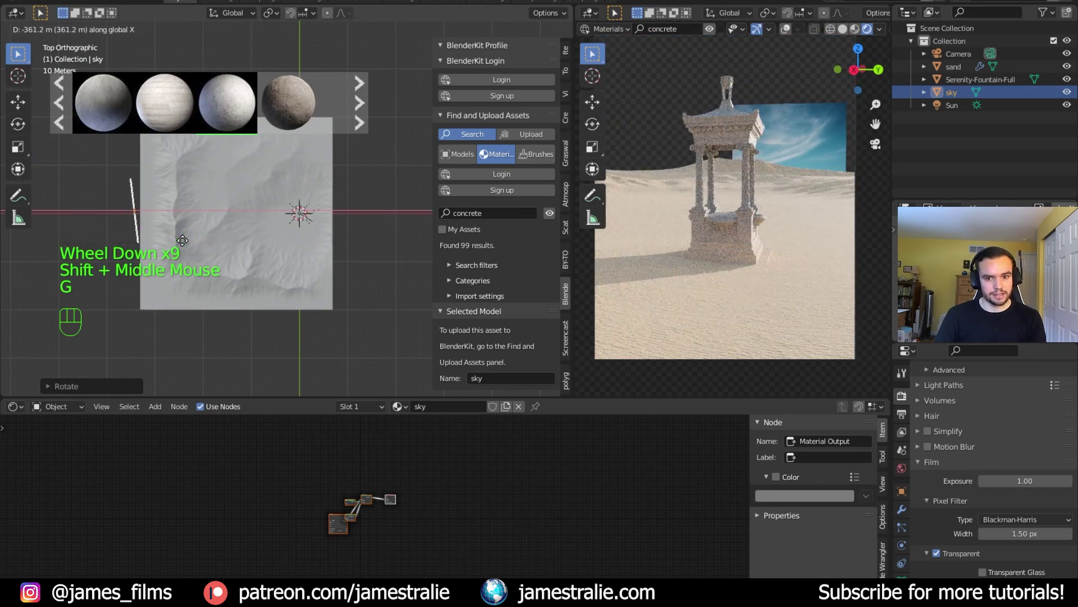
{"action": "left_click", "coordinate": [204, 240]}
Enlarge the sky plane uniformly to a scale of about 789 so it covers the camera view.
{"action": "middle_click_drag", "start_coordinate": [204, 240], "coordinate": [56, 179]}
{"action": "middle_click_drag", "start_coordinate": [237, 218], "coordinate": [261, 231], "text": "shift"}
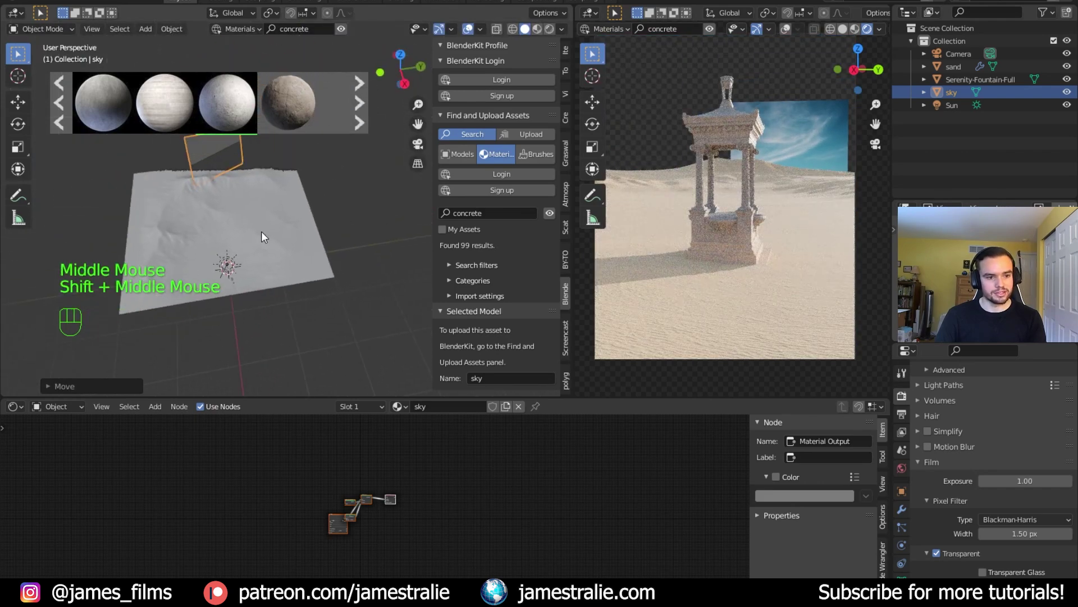
{"action": "key", "text": "s"}
{"action": "left_click", "coordinate": [500, 215]}
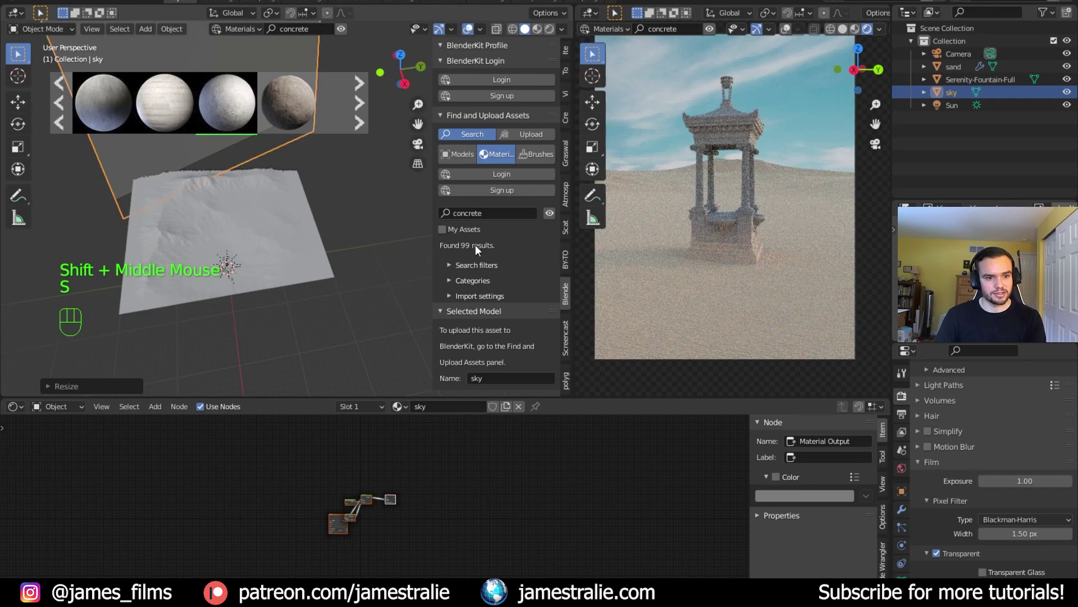
Shift the sky plane horizontally without changing its height, and adjust its height along Z to frame the clouds behind the fountain.
{"action": "key", "text": "g"}
{"action": "key", "text": "shift+z"}
{"action": "left_click", "coordinate": [450, 247]}
{"action": "key", "text": "g"}
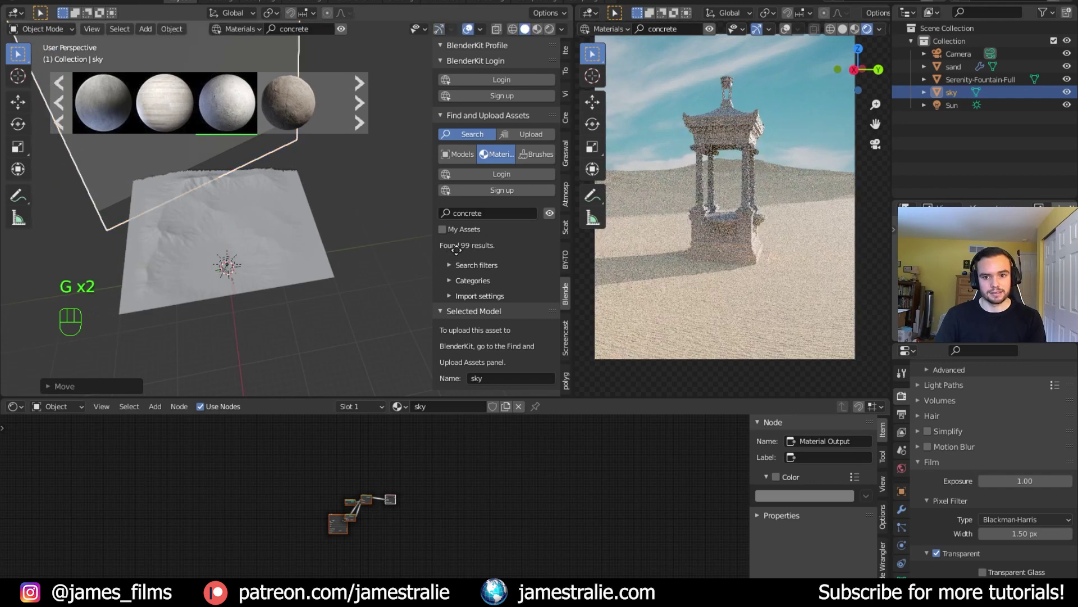
{"action": "key", "text": "z"}
{"action": "left_click", "coordinate": [302, 217]}
{"action": "middle_click_drag", "start_coordinate": [302, 217], "coordinate": [303, 239], "text": "shift"}
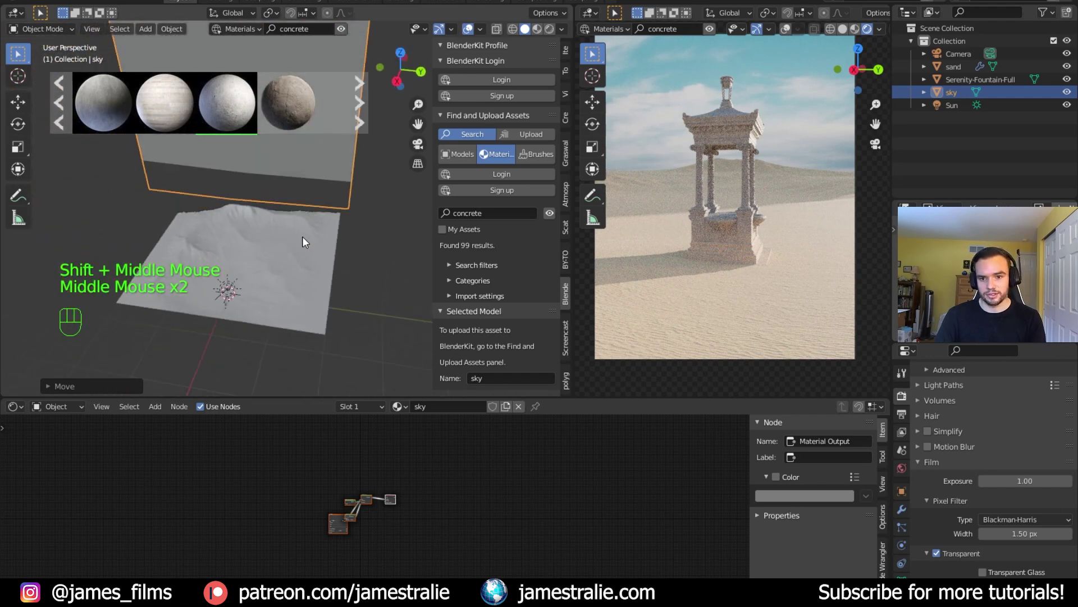
Turn off Shadow ray visibility for the sky plane in its object properties.
{"action": "left_click", "coordinate": [901, 493]}
{"action": "scroll", "coordinate": [983, 497], "scroll_direction": "down", "scroll_amount": 5}
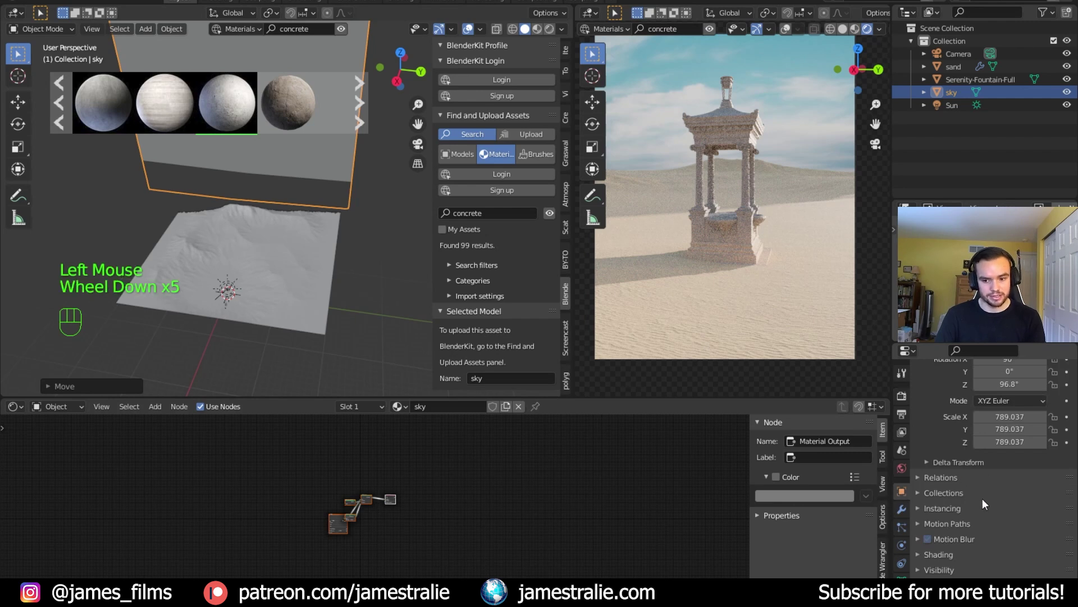
{"action": "left_click", "coordinate": [940, 555]}
{"action": "scroll", "coordinate": [945, 543], "scroll_direction": "down", "scroll_amount": 2}
{"action": "left_click", "coordinate": [944, 564]}
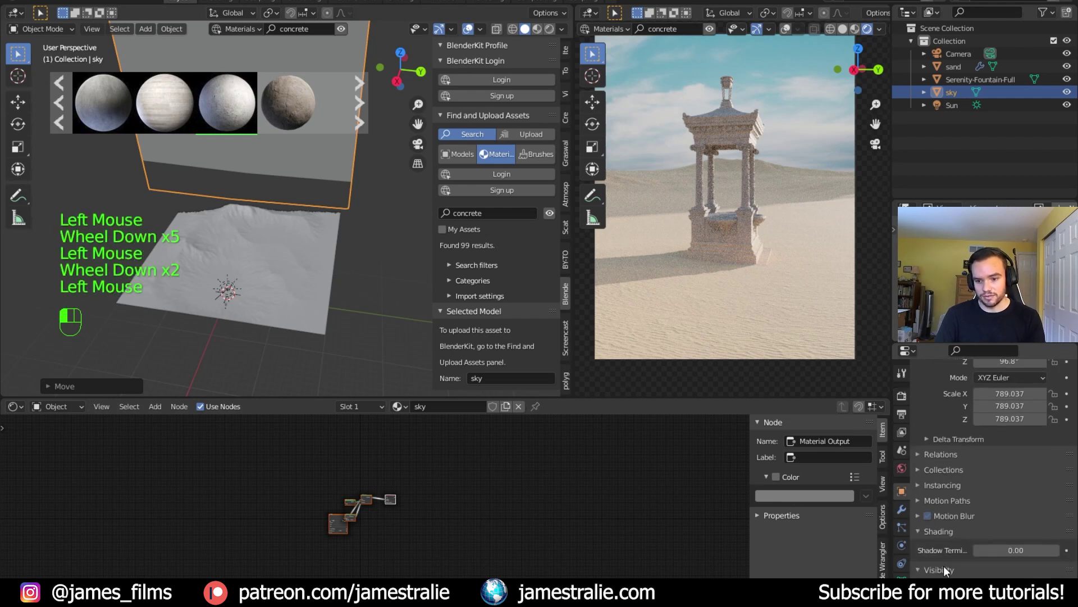
{"action": "scroll", "coordinate": [960, 492], "scroll_direction": "down", "scroll_amount": 11}
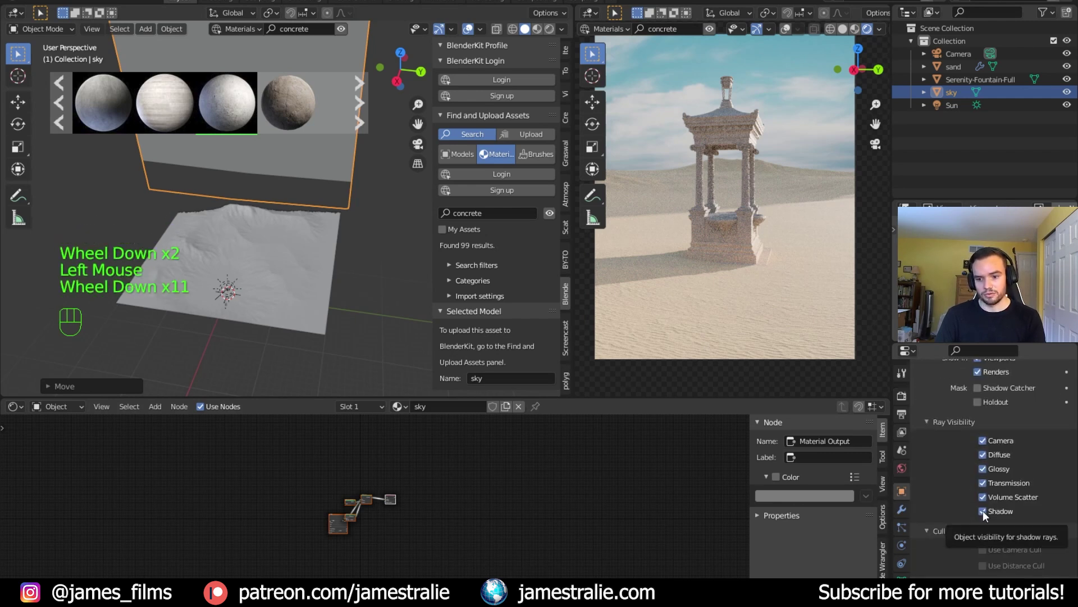
{"action": "left_click", "coordinate": [983, 511]}
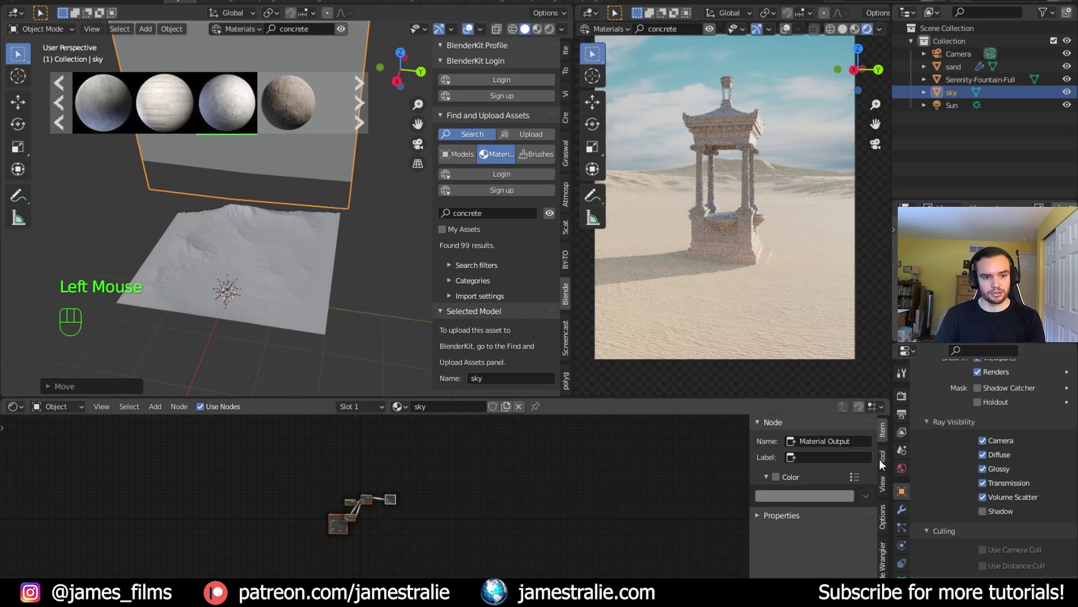
Move the Image Texture node away from the other nodes in the sky material to spread out the node layout.
{"action": "middle_click_drag", "start_coordinate": [341, 312], "coordinate": [345, 277]}
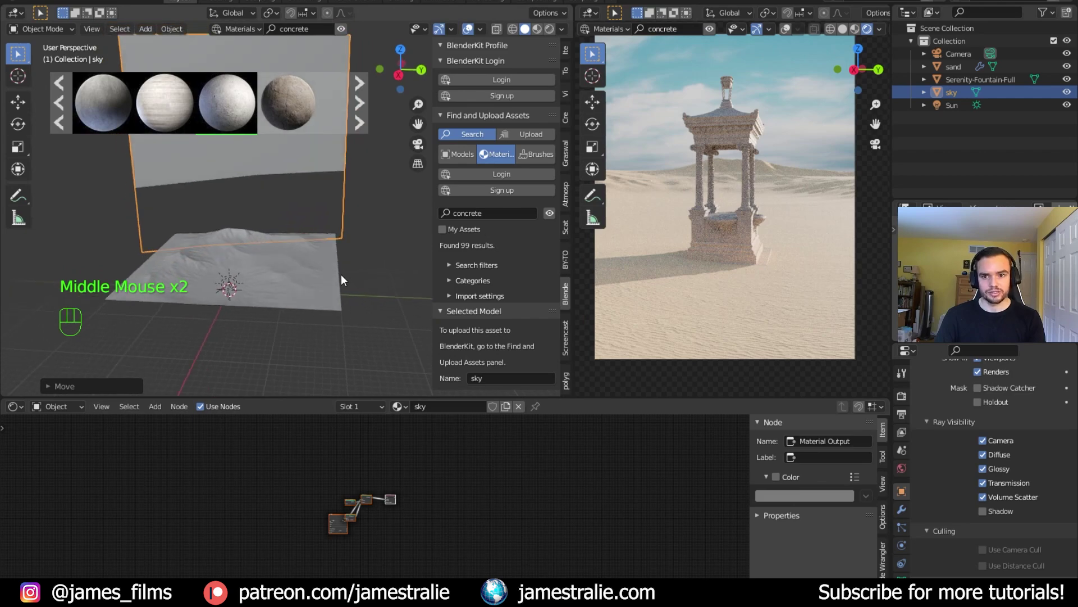
{"action": "middle_click_drag", "start_coordinate": [766, 265], "coordinate": [765, 281], "text": "shift"}
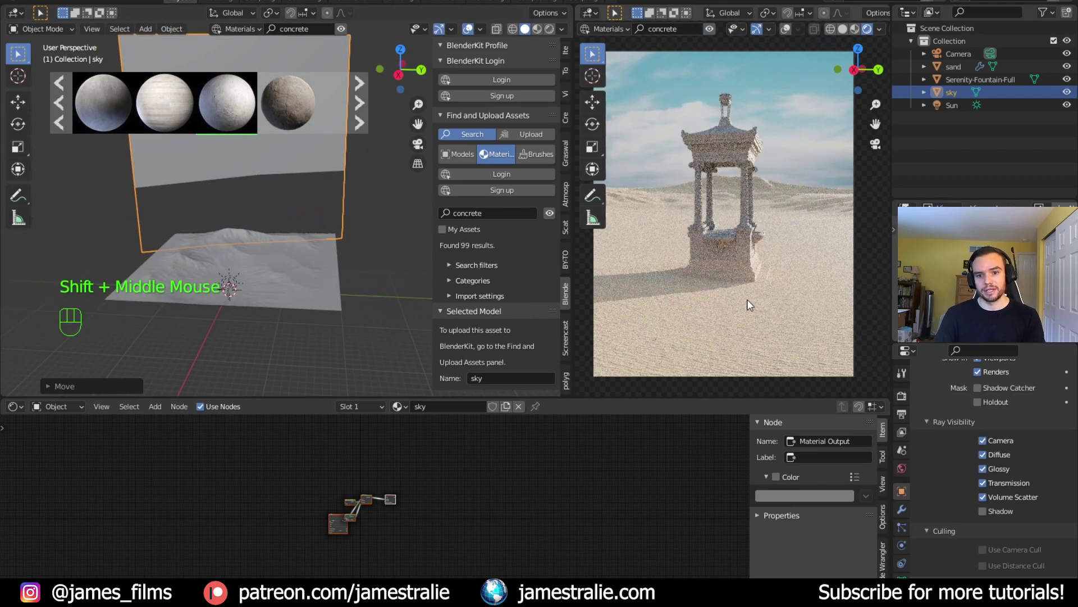
{"action": "left_click", "coordinate": [463, 490]}
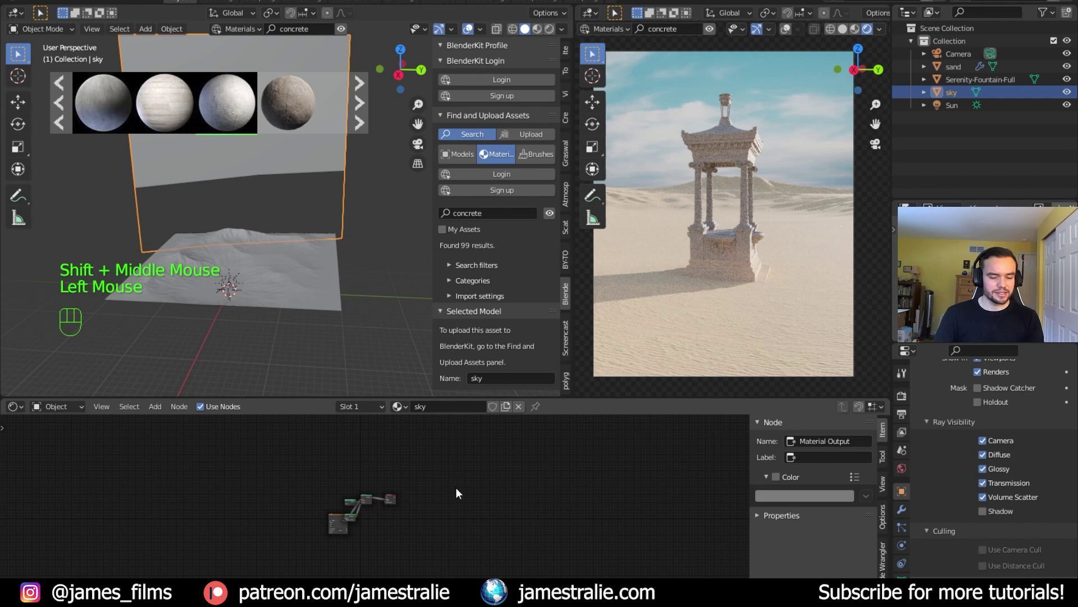
{"action": "scroll", "coordinate": [444, 511], "scroll_direction": "up", "scroll_amount": 4}
{"action": "middle_click_drag", "start_coordinate": [439, 518], "coordinate": [490, 515]}
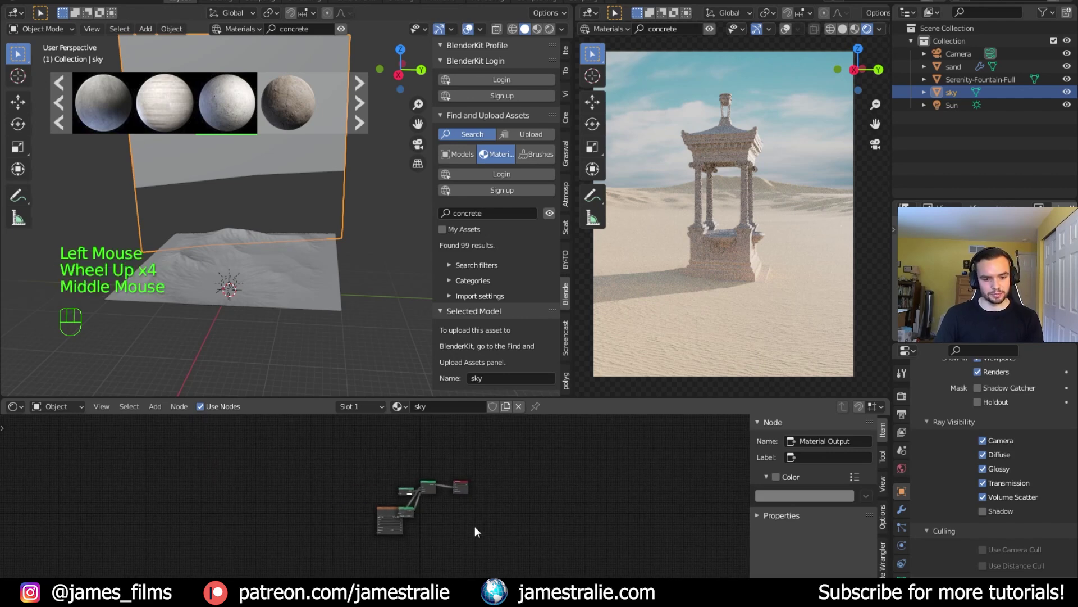
{"action": "scroll", "coordinate": [477, 517], "scroll_direction": "up", "scroll_amount": 14}
{"action": "middle_click_drag", "start_coordinate": [435, 528], "coordinate": [410, 517]}
{"action": "left_click", "coordinate": [410, 510]}
{"action": "left_click_drag", "start_coordinate": [410, 514], "coordinate": [255, 482]}
{"action": "left_click", "coordinate": [530, 538]}
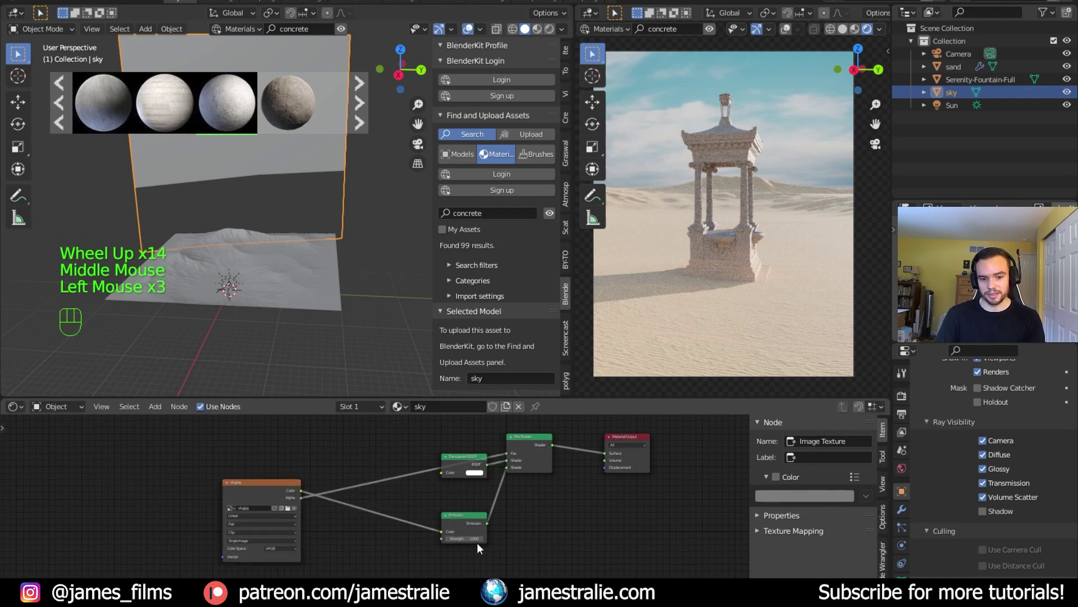
Set the sky material's Emission strength to 7 and save the file.
{"action": "scroll", "coordinate": [483, 526], "scroll_direction": "up", "scroll_amount": 12}
{"action": "middle_click_drag", "start_coordinate": [506, 522], "coordinate": [406, 469]}
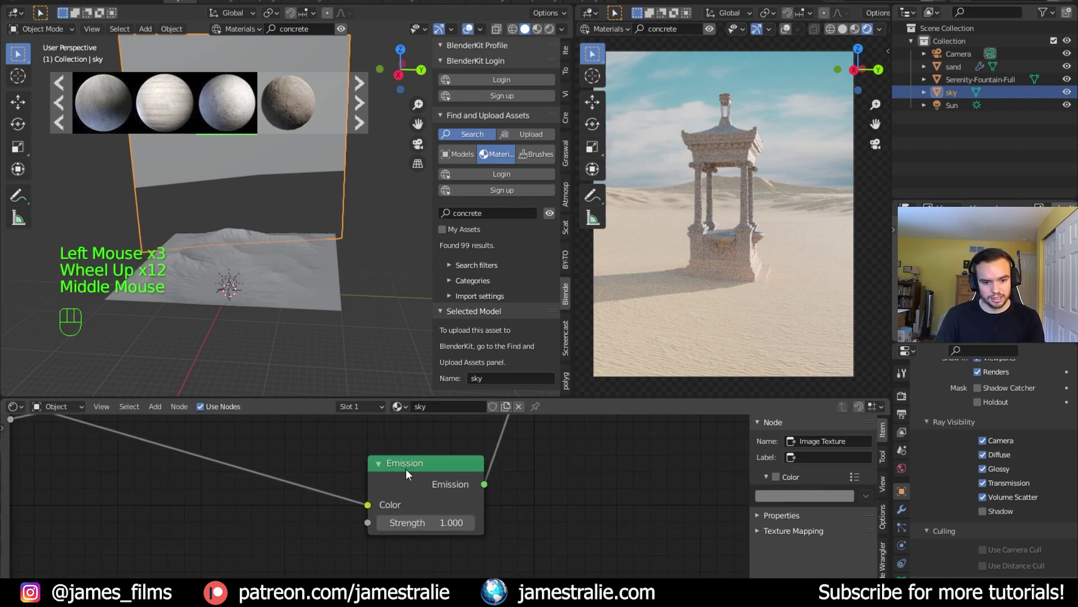
{"action": "left_click", "coordinate": [405, 460]}
{"action": "left_click_drag", "start_coordinate": [405, 460], "coordinate": [400, 459]}
{"action": "middle_click_drag", "start_coordinate": [293, 471], "coordinate": [288, 489]}
{"action": "left_click", "coordinate": [418, 539]}
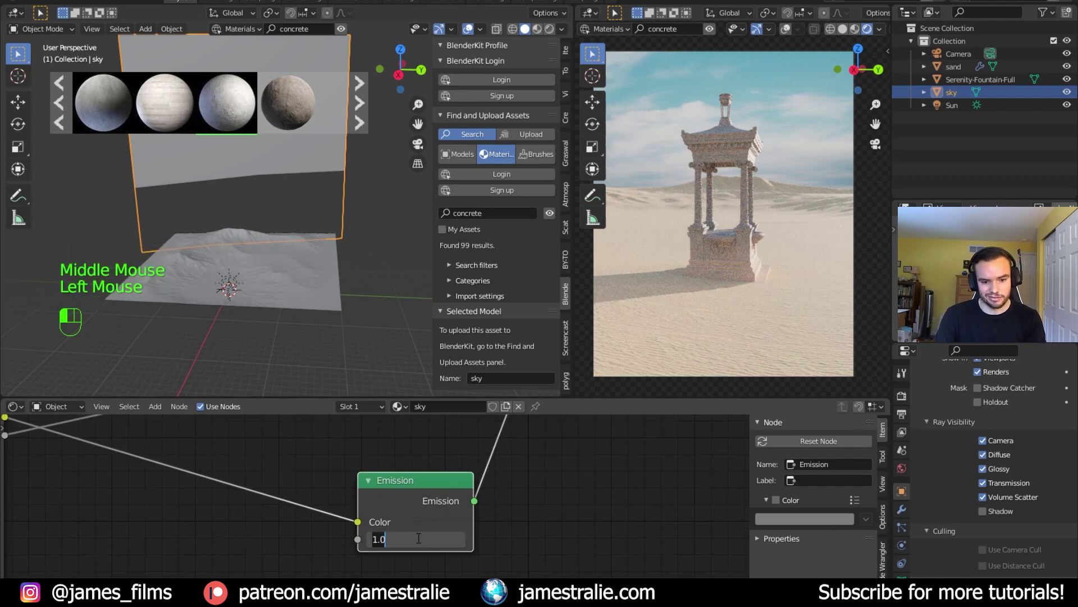
{"action": "type", "text": "7"}
{"action": "key", "text": "Return"}
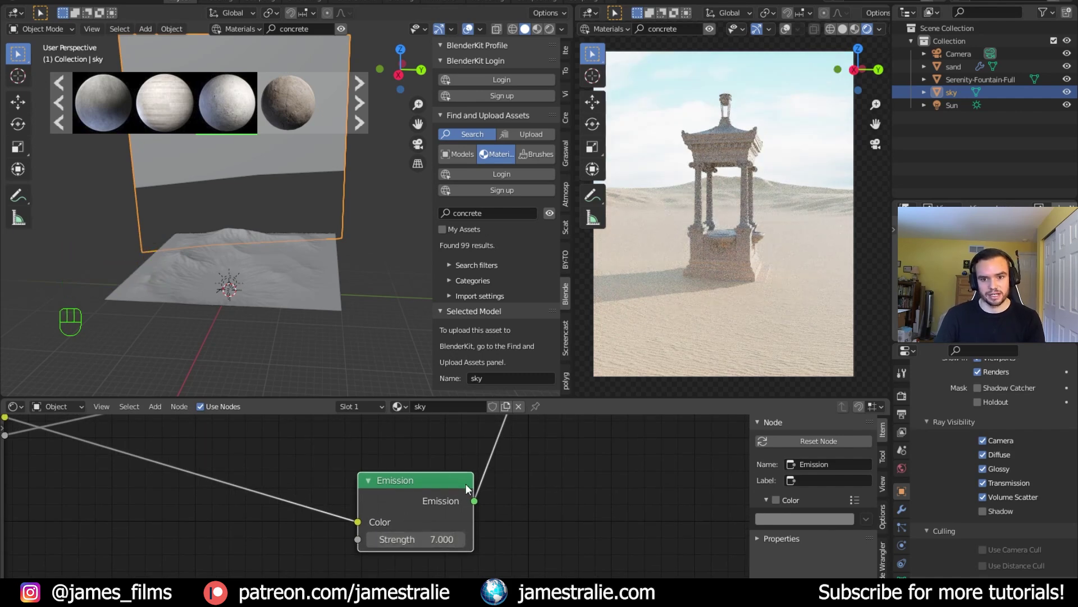
{"action": "key", "text": "ctrl+s"}
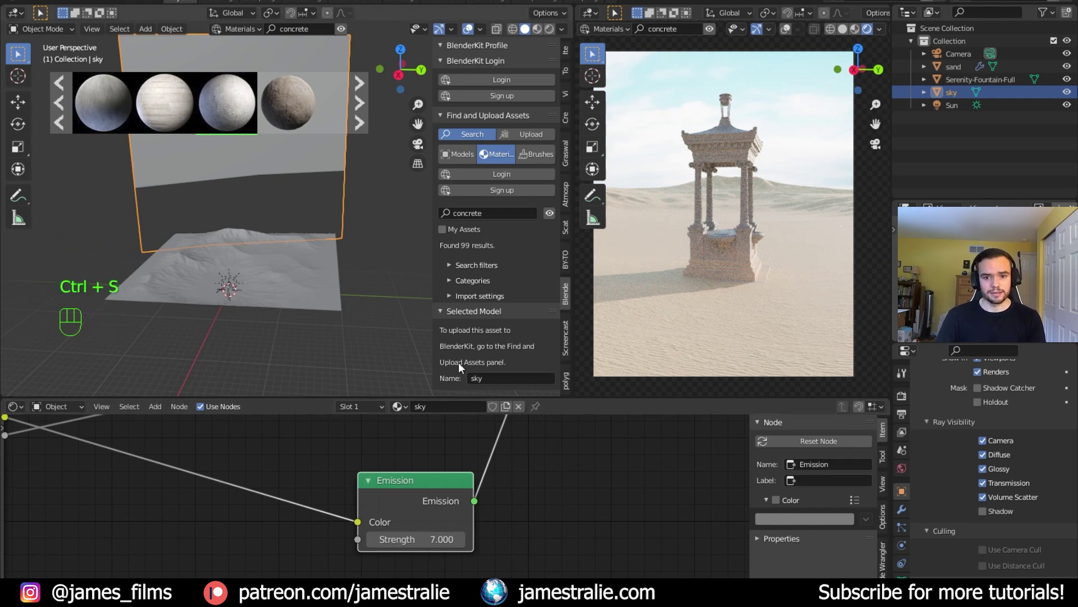
Deselect the sky plane and save the file.
{"action": "left_click", "coordinate": [325, 335]}
{"action": "middle_click_drag", "start_coordinate": [283, 324], "coordinate": [288, 324], "text": "shift"}
{"action": "key", "text": "ctrl+s"}
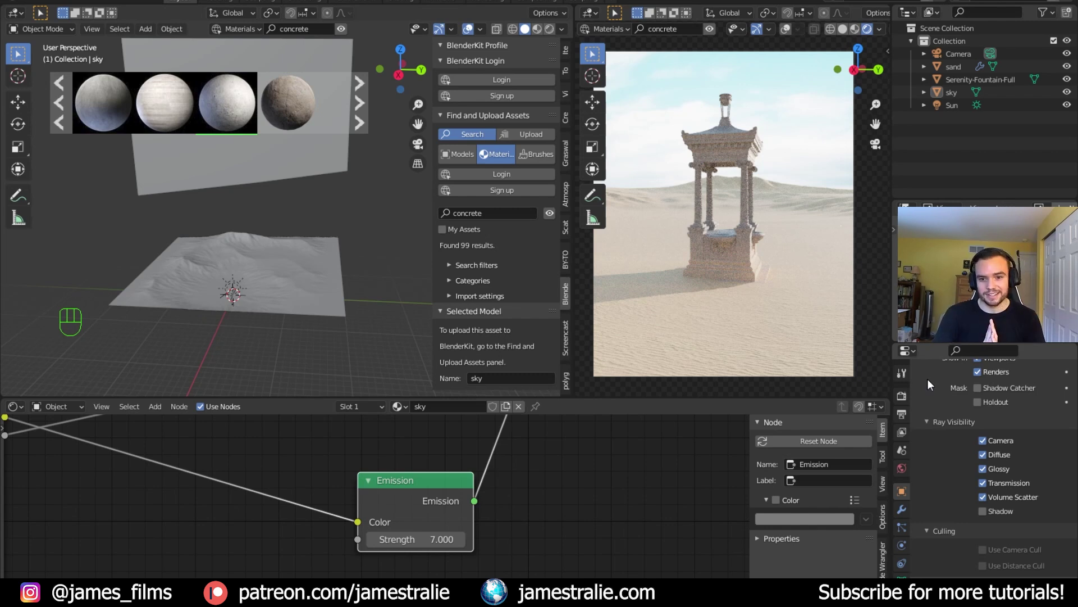
Enable the Mist data pass in the view layer settings.
{"action": "scroll", "coordinate": [925, 427], "scroll_direction": "up", "scroll_amount": 2}
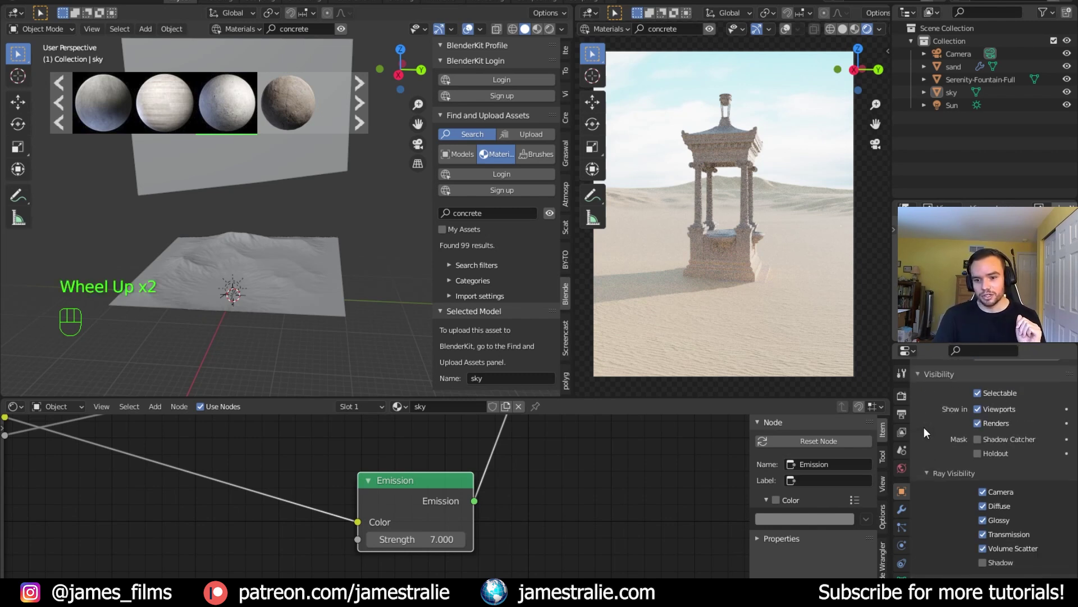
{"action": "scroll", "coordinate": [924, 427], "scroll_direction": "up", "scroll_amount": 2}
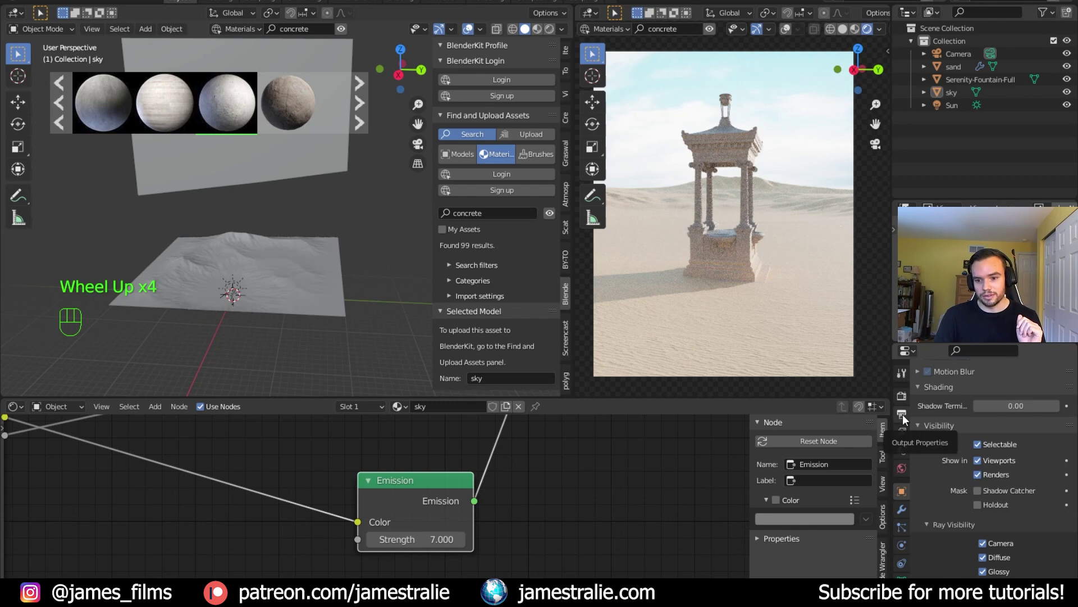
{"action": "left_click", "coordinate": [902, 414]}
{"action": "scroll", "coordinate": [960, 463], "scroll_direction": "up", "scroll_amount": 14}
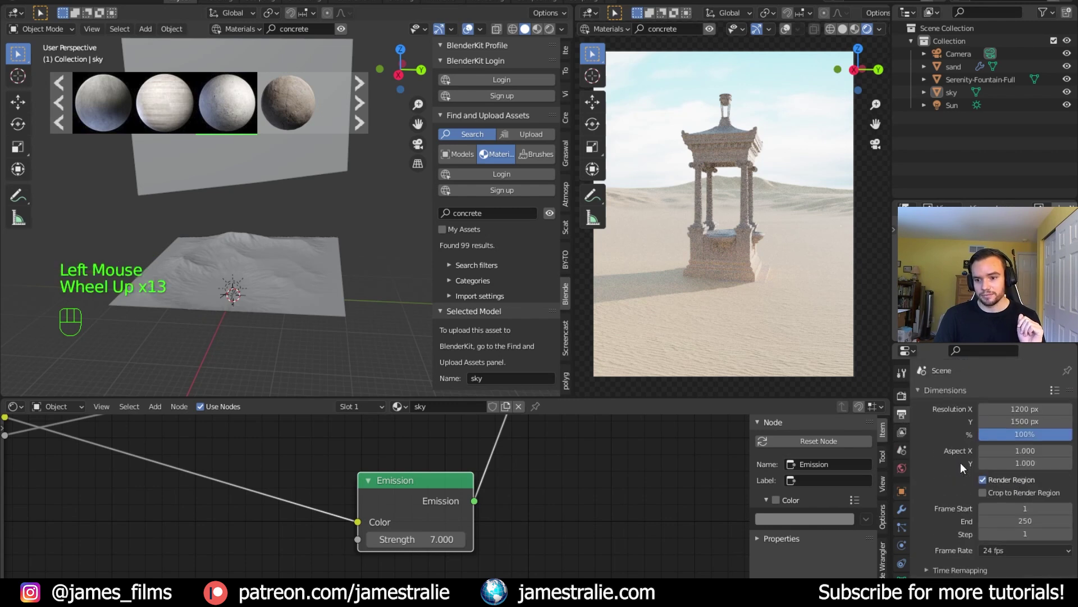
{"action": "scroll", "coordinate": [962, 454], "scroll_direction": "down", "scroll_amount": 14}
{"action": "scroll", "coordinate": [961, 450], "scroll_direction": "up", "scroll_amount": 11}
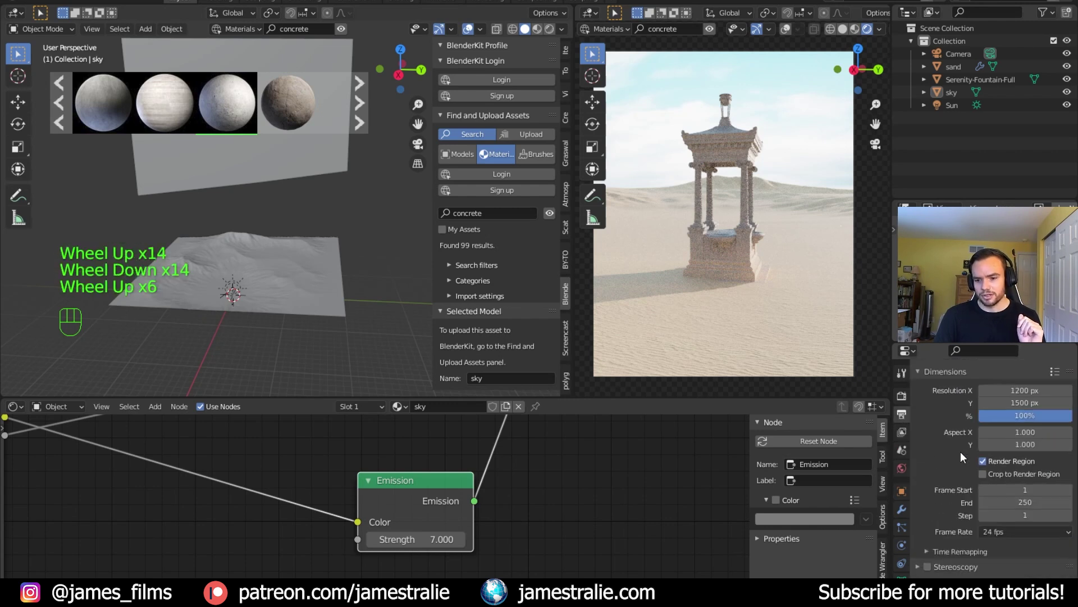
{"action": "left_click", "coordinate": [902, 432]}
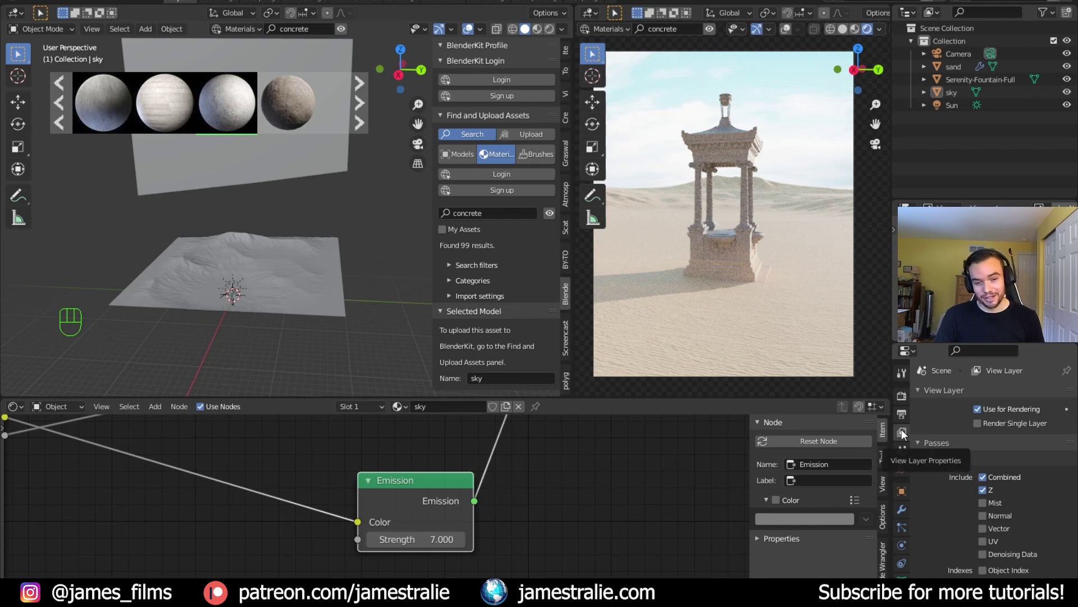
{"action": "left_click", "coordinate": [979, 498]}
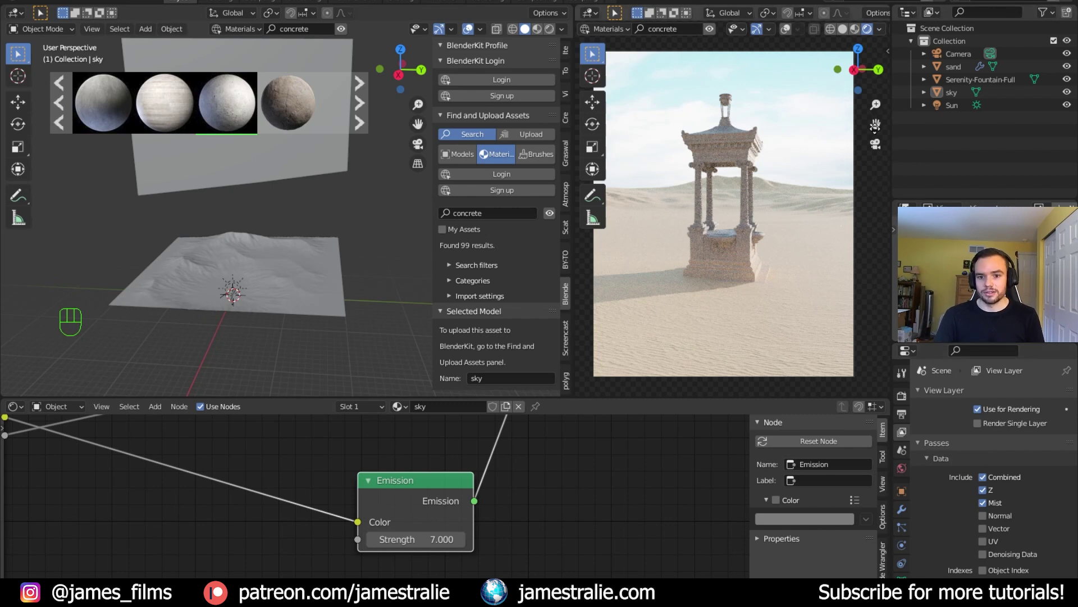
Switch the rendered camera viewport's render pass to Mist.
{"action": "left_click", "coordinate": [879, 29]}
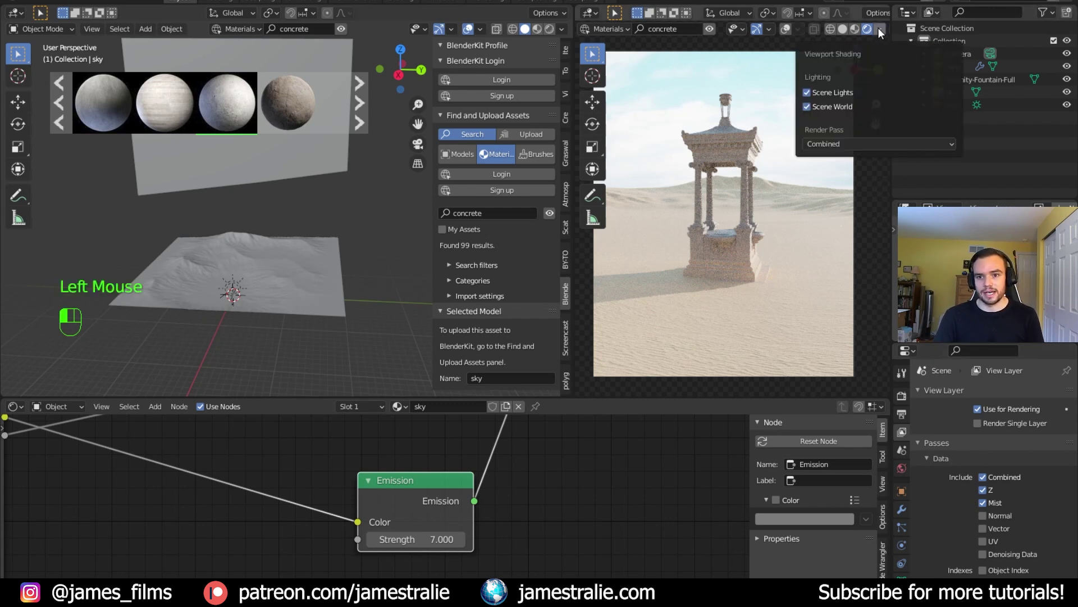
{"action": "left_click", "coordinate": [879, 30]}
{"action": "left_click", "coordinate": [879, 29]}
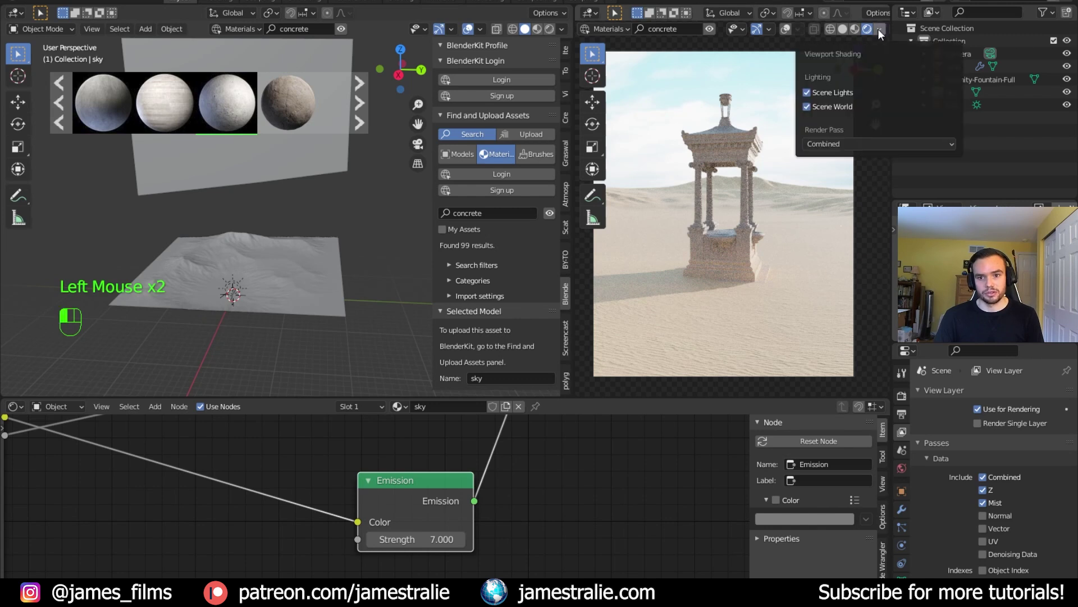
{"action": "left_click", "coordinate": [827, 142]}
{"action": "left_click", "coordinate": [910, 208]}
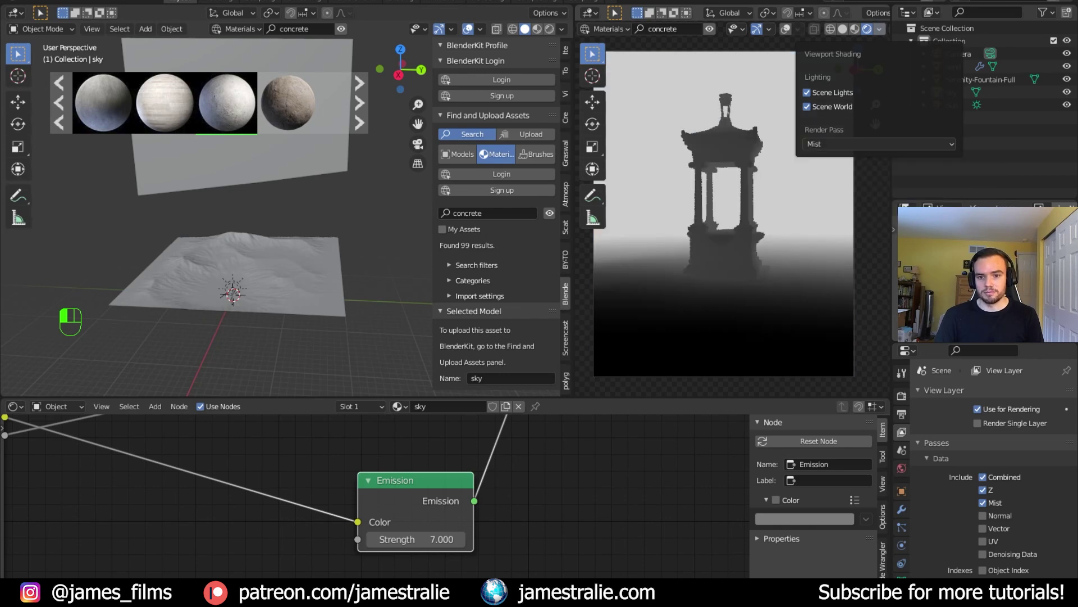
{"action": "left_click", "coordinate": [871, 239]}
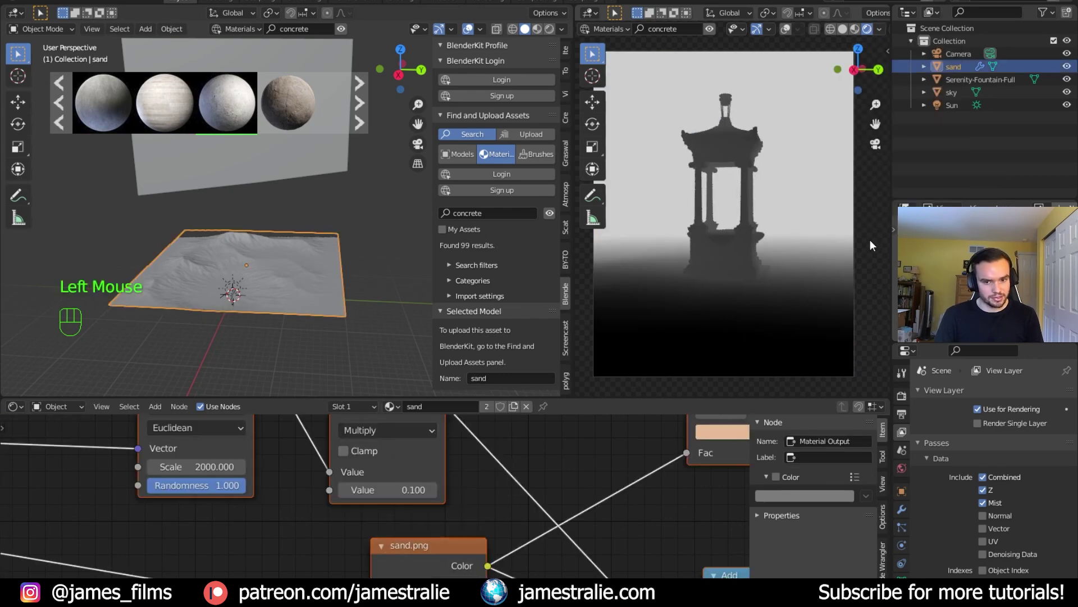
{"action": "left_click", "coordinate": [873, 276]}
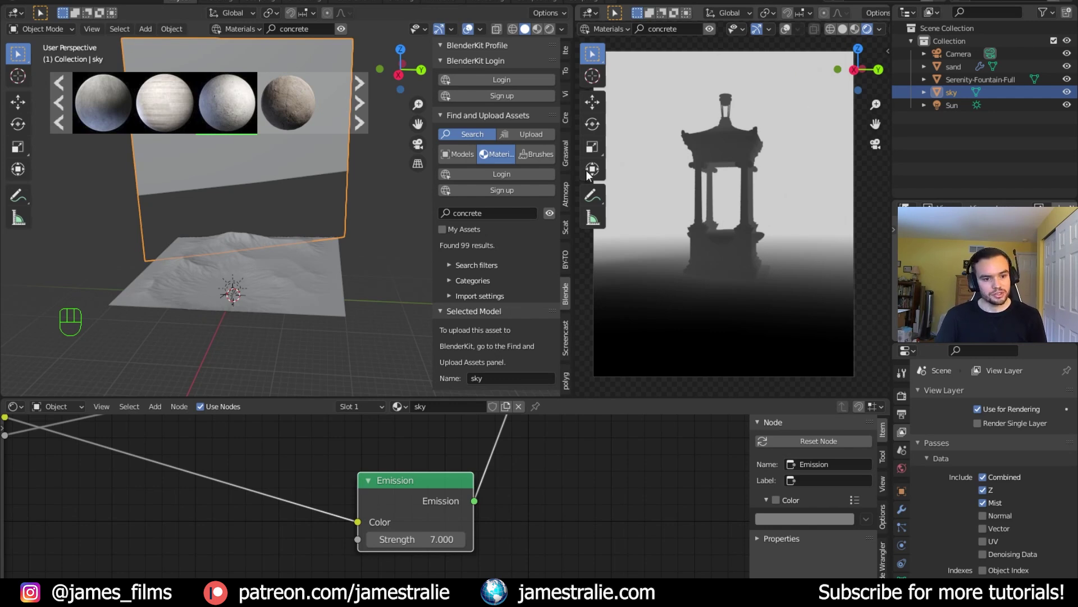
{"action": "left_click", "coordinate": [384, 262]}
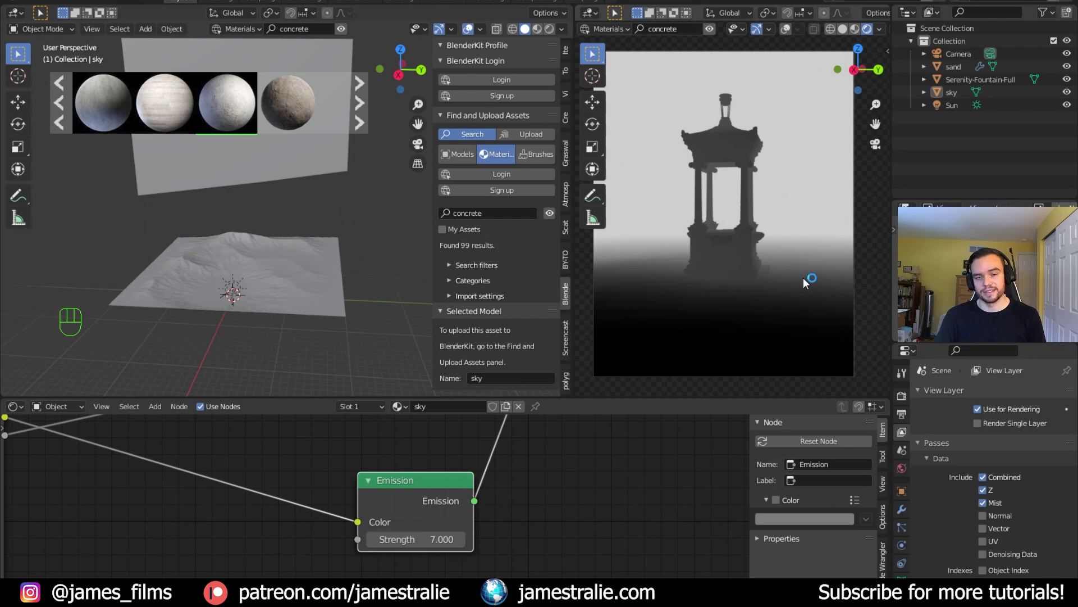
Show the world's Mist Pass settings.
{"action": "left_click", "coordinate": [902, 395]}
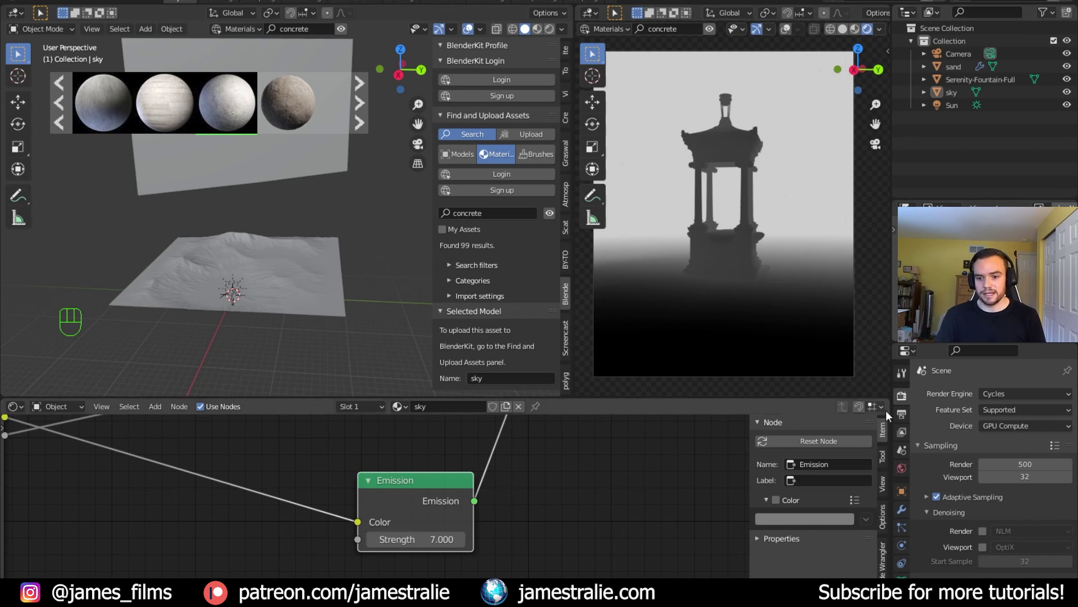
{"action": "left_click", "coordinate": [903, 468]}
{"action": "scroll", "coordinate": [926, 449], "scroll_direction": "down", "scroll_amount": 6}
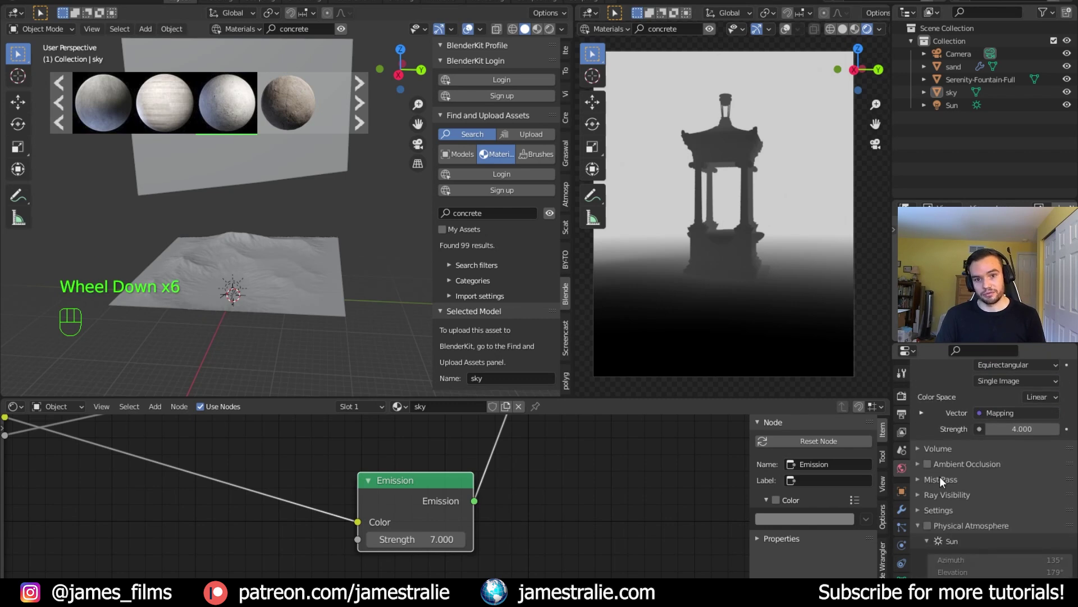
{"action": "left_click", "coordinate": [938, 478]}
{"action": "scroll", "coordinate": [938, 477], "scroll_direction": "down", "scroll_amount": 1}
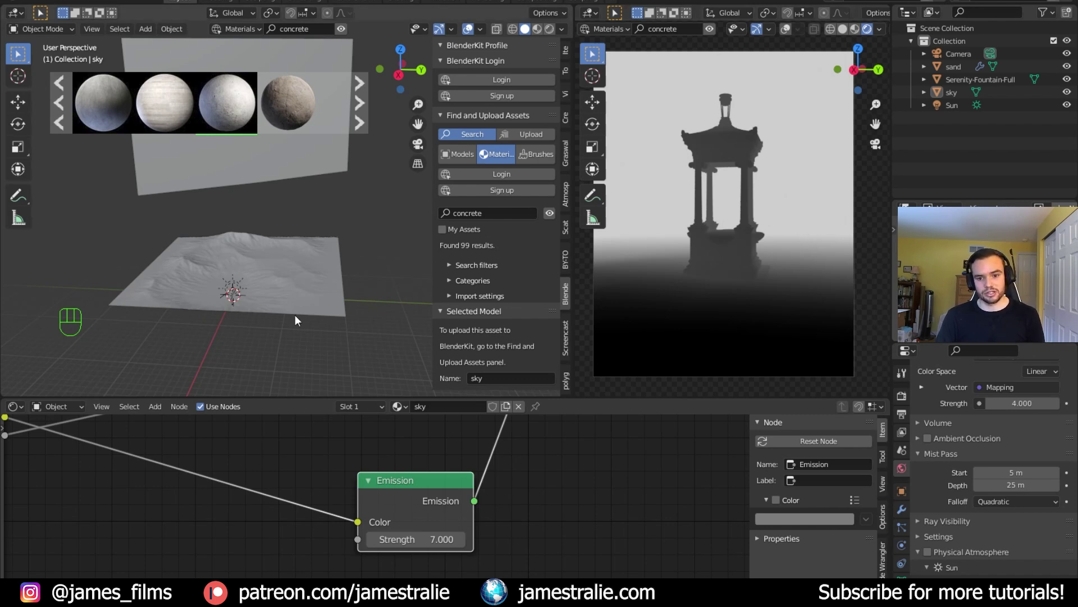
Select the camera and enable the Mist range display in its viewport display settings.
{"action": "middle_click_drag", "start_coordinate": [255, 309], "coordinate": [309, 288]}
{"action": "scroll", "coordinate": [291, 309], "scroll_direction": "up", "scroll_amount": 2}
{"action": "scroll", "coordinate": [309, 289], "scroll_direction": "up", "scroll_amount": 1}
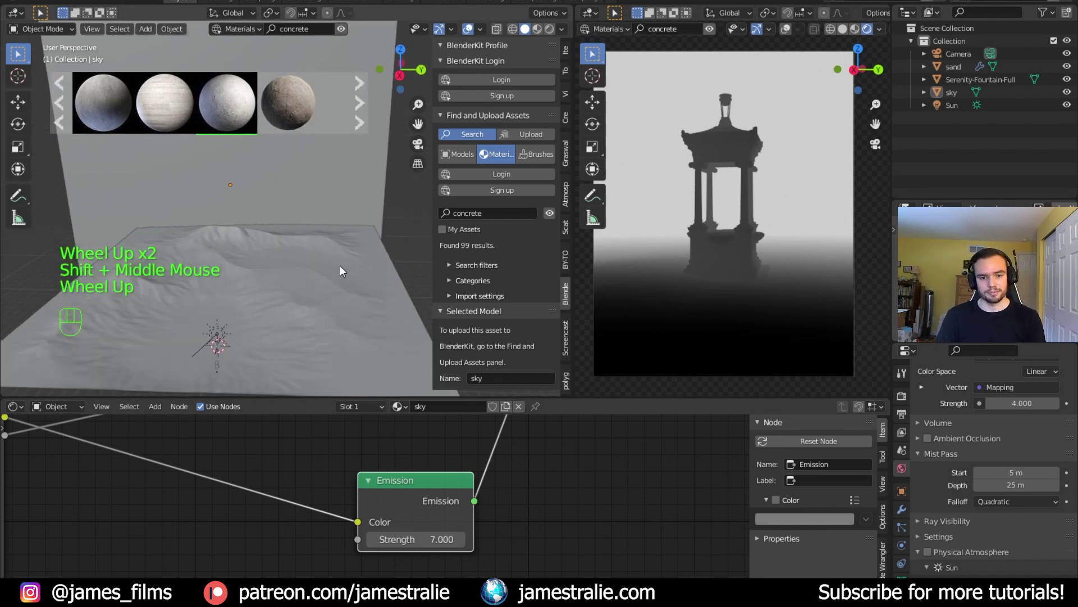
{"action": "left_click", "coordinate": [946, 52]}
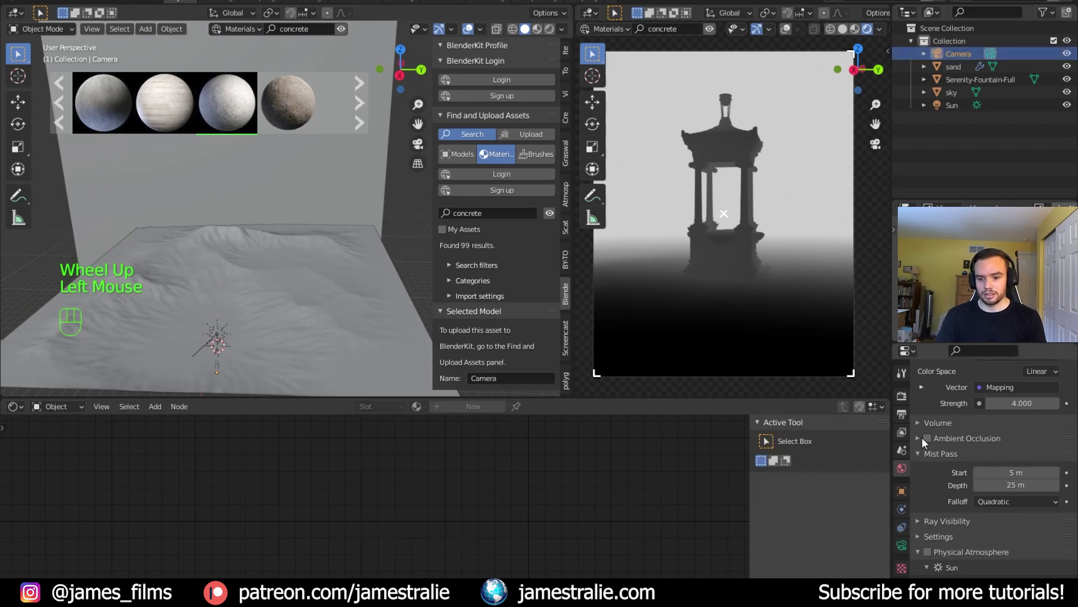
{"action": "left_click", "coordinate": [902, 546]}
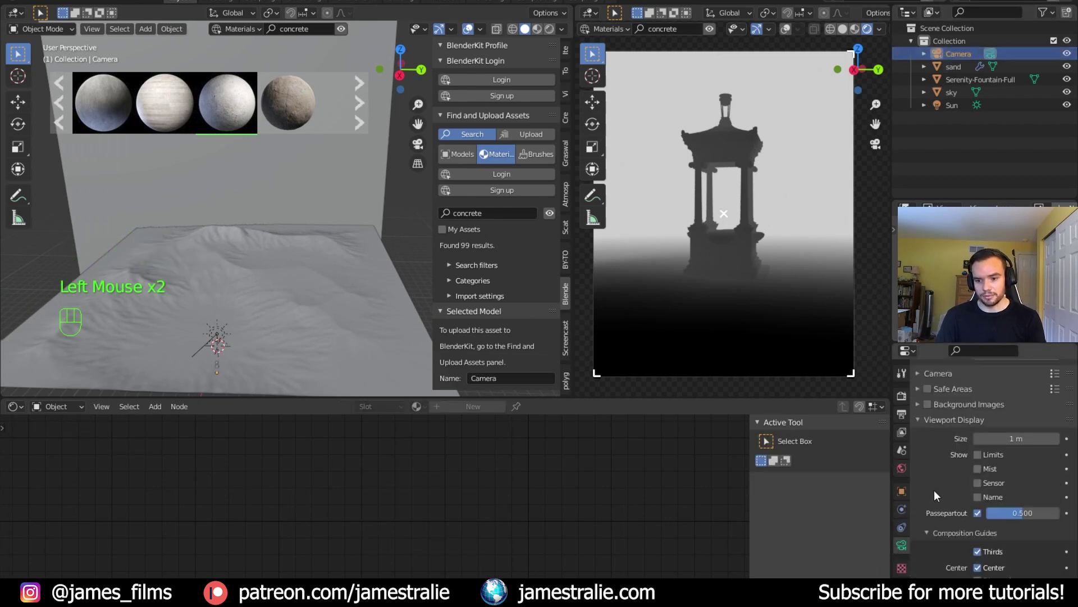
{"action": "scroll", "coordinate": [938, 477], "scroll_direction": "down", "scroll_amount": 2}
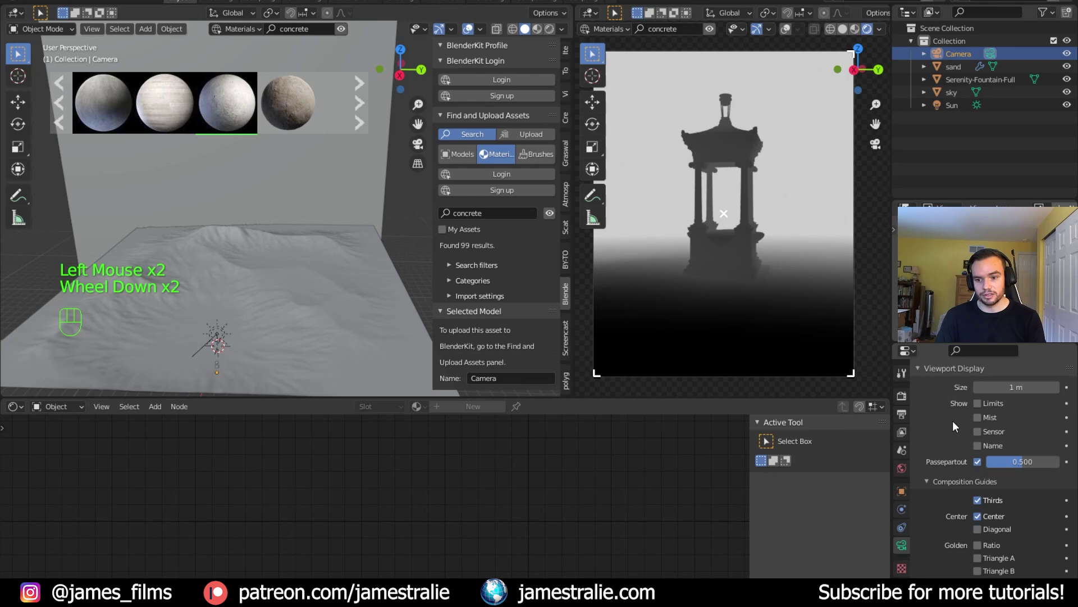
{"action": "scroll", "coordinate": [959, 416], "scroll_direction": "up", "scroll_amount": 2}
{"action": "left_click", "coordinate": [977, 468]}
{"action": "middle_click_drag", "start_coordinate": [309, 359], "coordinate": [335, 272]}
{"action": "scroll", "coordinate": [364, 355], "scroll_direction": "up", "scroll_amount": 3}
{"action": "scroll", "coordinate": [332, 287], "scroll_direction": "up", "scroll_amount": 1}
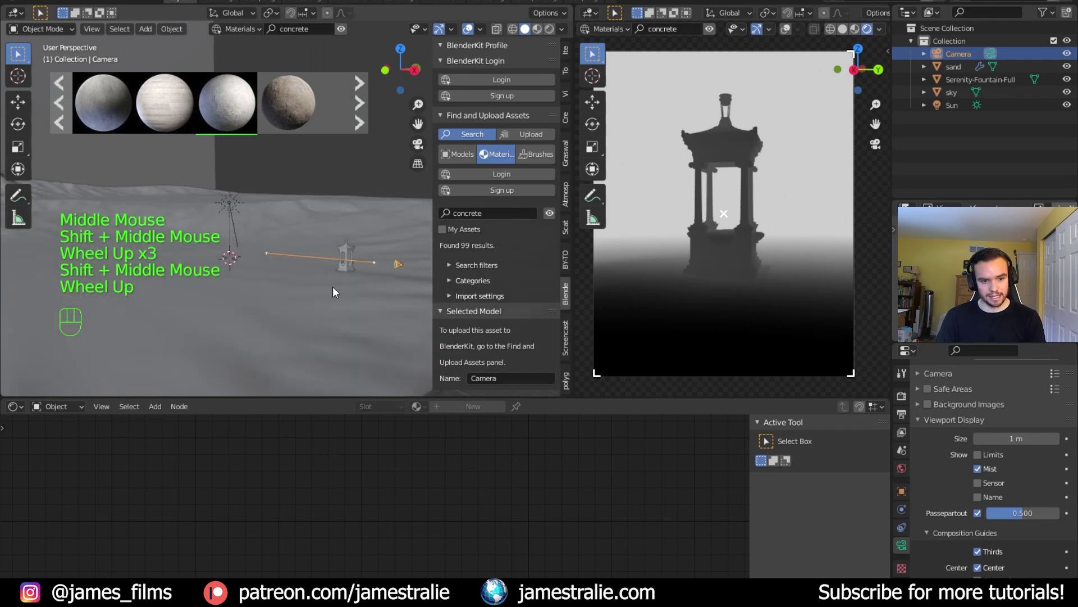
{"action": "scroll", "coordinate": [354, 273], "scroll_direction": "up", "scroll_amount": 2}
{"action": "scroll", "coordinate": [359, 291], "scroll_direction": "down", "scroll_amount": 1}
{"action": "middle_click_drag", "start_coordinate": [358, 291], "coordinate": [324, 282], "text": "shift"}
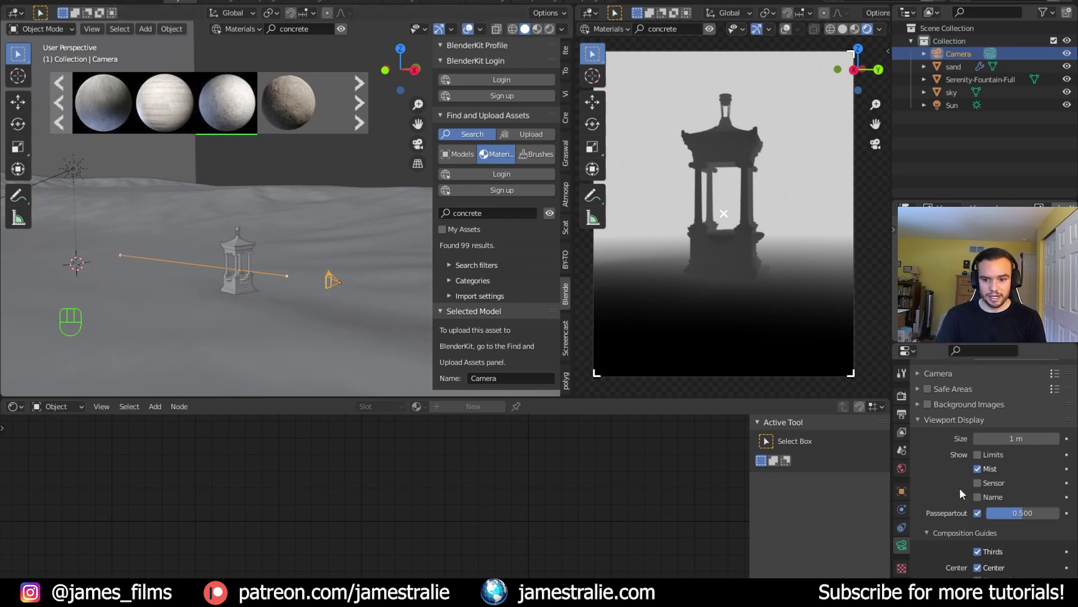
Set the world's Mist Pass depth to 200 m.
{"action": "left_click", "coordinate": [901, 468]}
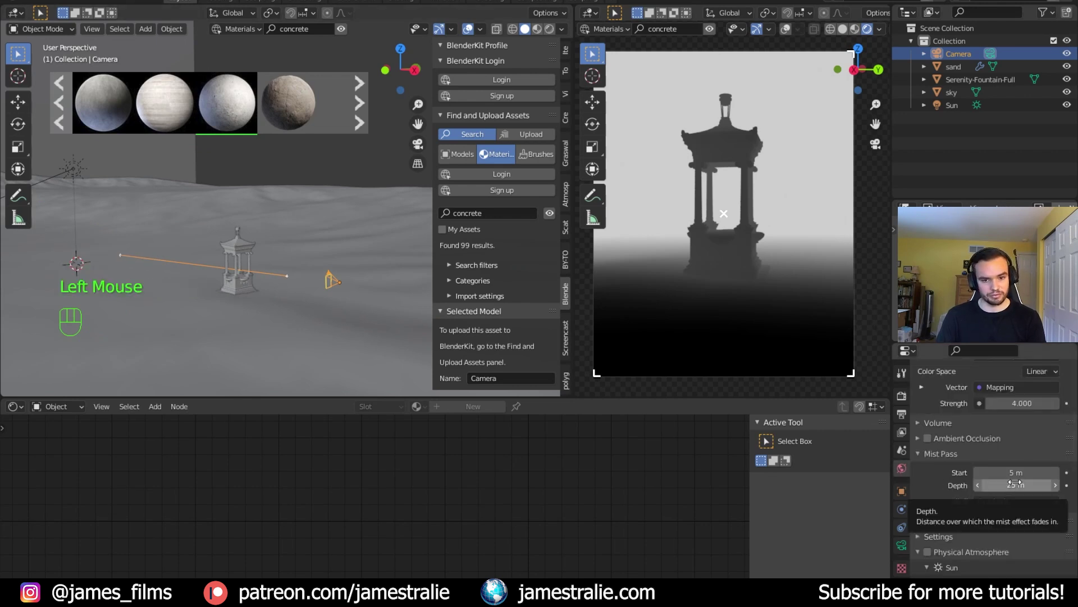
{"action": "middle_click_drag", "start_coordinate": [294, 323], "coordinate": [198, 292]}
{"action": "scroll", "coordinate": [301, 328], "scroll_direction": "down", "scroll_amount": 1}
{"action": "scroll", "coordinate": [288, 316], "scroll_direction": "down", "scroll_amount": 2}
{"action": "scroll", "coordinate": [309, 335], "scroll_direction": "down", "scroll_amount": 3}
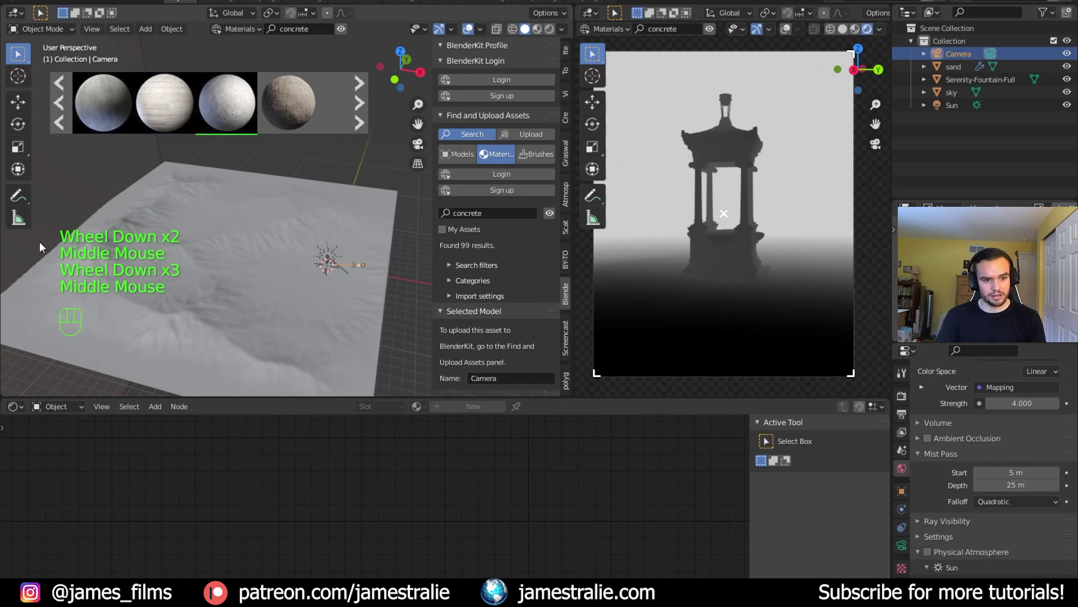
{"action": "left_click", "coordinate": [1015, 483]}
{"action": "type", "text": "200"}
{"action": "key", "text": "Return"}
{"action": "middle_click_drag", "start_coordinate": [416, 331], "coordinate": [360, 288]}
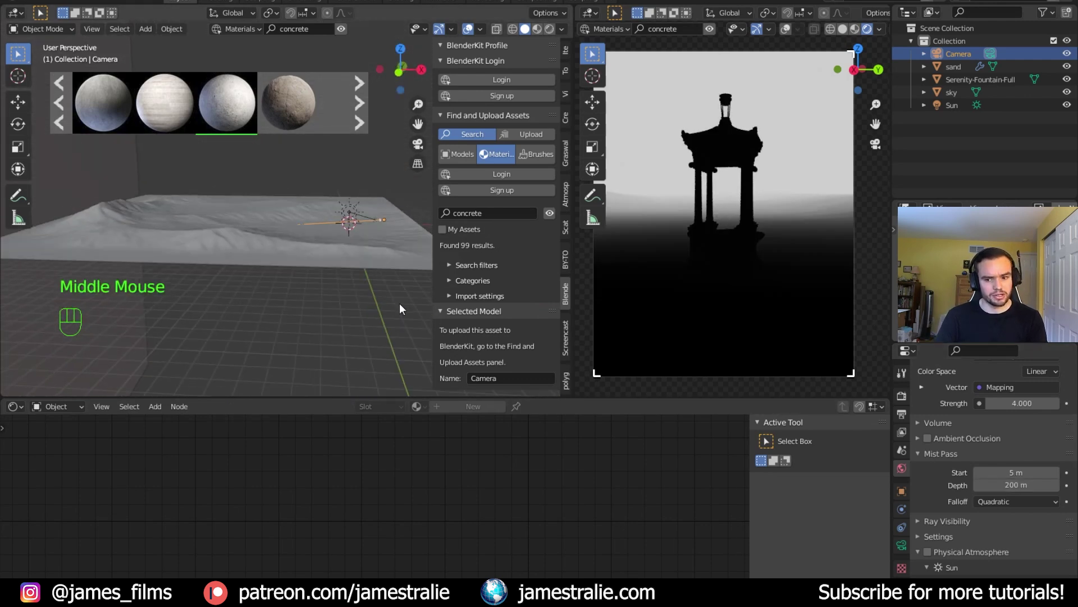
Set the world's Mist Pass depth to 400 m.
{"action": "left_click", "coordinate": [1017, 484]}
{"action": "type", "text": "400"}
{"action": "key", "text": "Return"}
{"action": "middle_click_drag", "start_coordinate": [387, 337], "coordinate": [301, 234]}
{"action": "scroll", "coordinate": [342, 254], "scroll_direction": "down", "scroll_amount": 2}
{"action": "scroll", "coordinate": [150, 248], "scroll_direction": "up", "scroll_amount": 2}
{"action": "middle_click_drag", "start_coordinate": [150, 250], "coordinate": [259, 255], "text": "shift"}
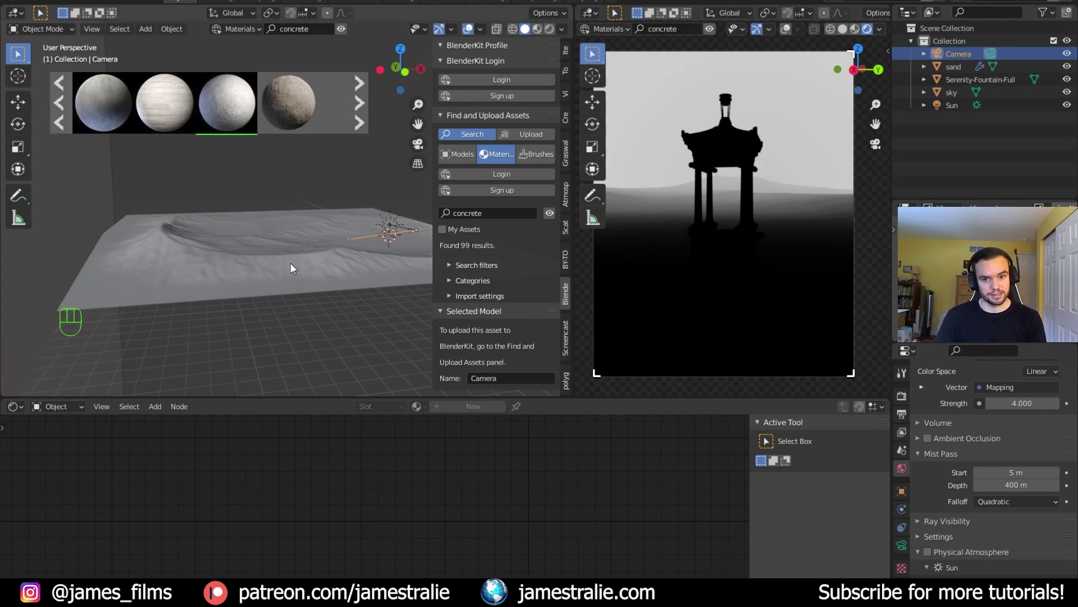
{"action": "middle_click_drag", "start_coordinate": [295, 249], "coordinate": [233, 281]}
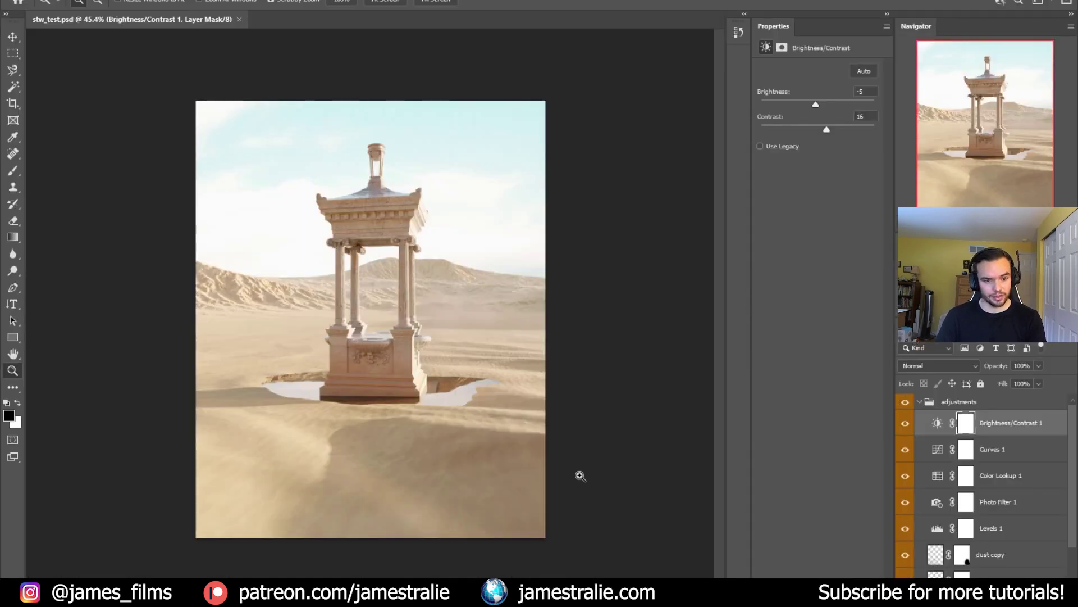
Switch to Photoshop and hide the stw - mist pass layer and the adjustments group in stw_test.psd.
{"action": "scroll", "coordinate": [1013, 502], "scroll_direction": "down", "scroll_amount": 2}
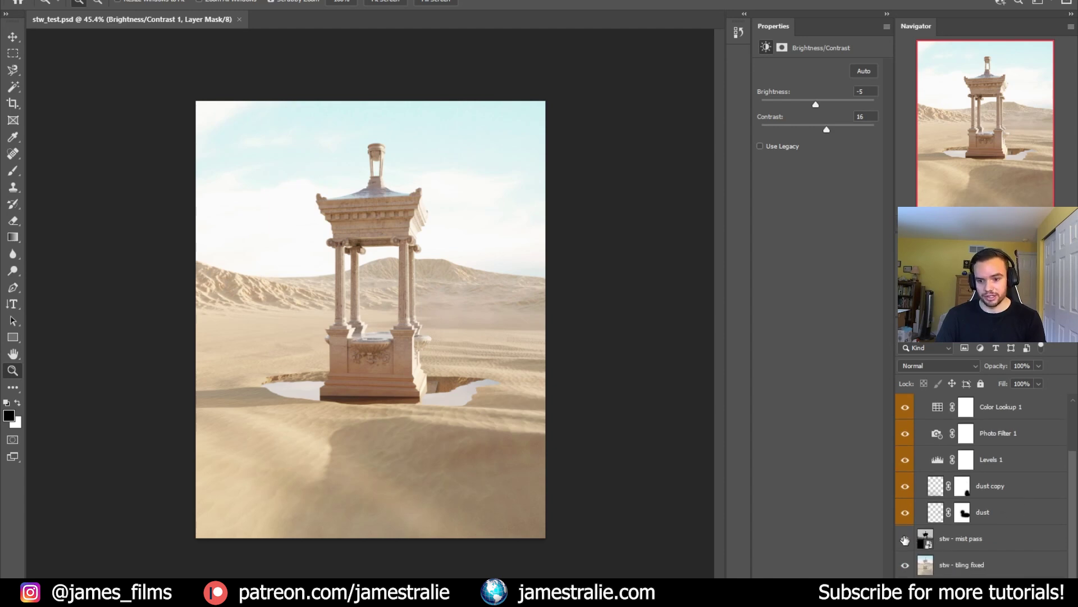
{"action": "left_click", "coordinate": [905, 540]}
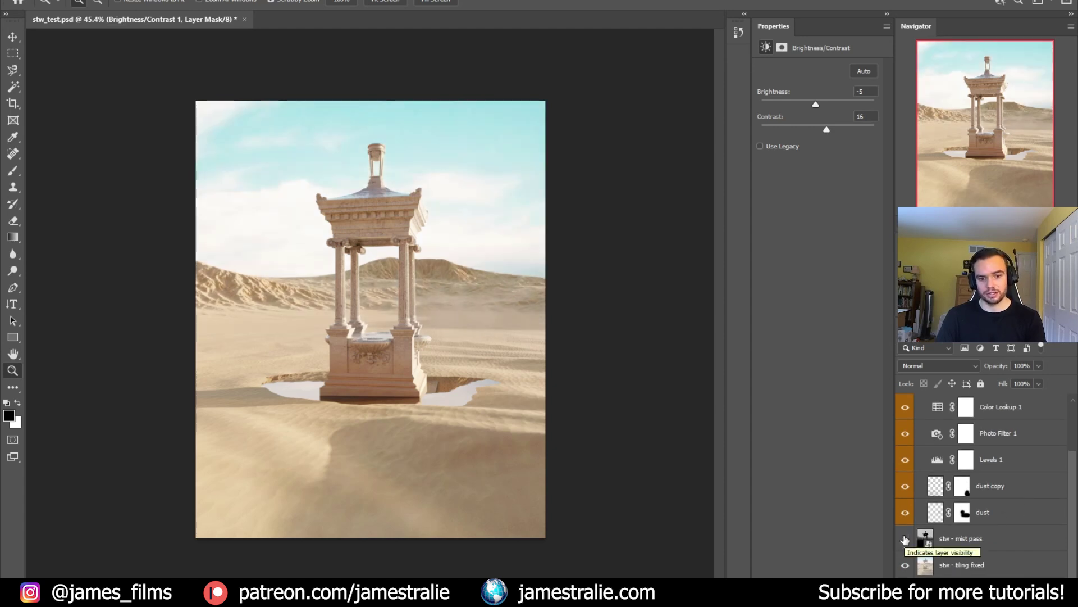
{"action": "scroll", "coordinate": [904, 522], "scroll_direction": "up", "scroll_amount": 2}
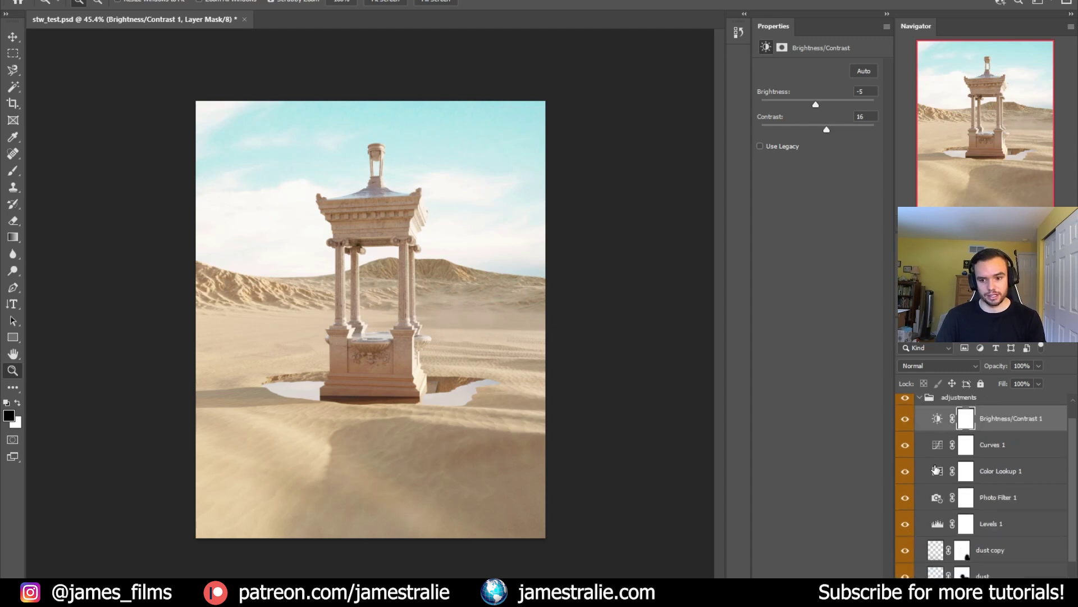
{"action": "left_click", "coordinate": [904, 400]}
{"action": "left_click", "coordinate": [920, 397]}
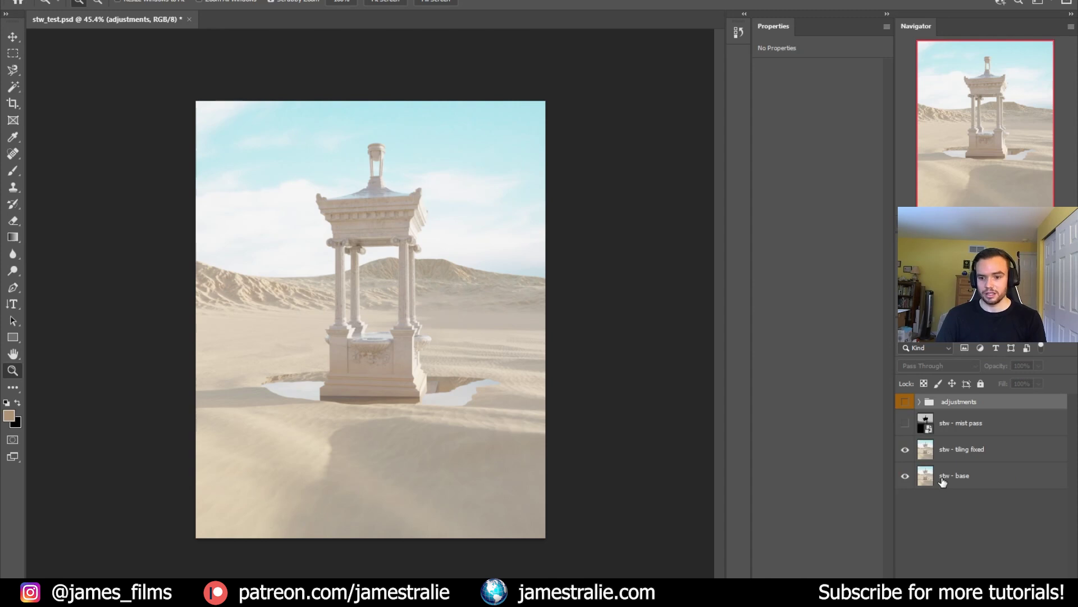
Compare the render with and without the stw - mist pass layer, leave it and the adjustments group shown, and save the file.
{"action": "left_click", "coordinate": [906, 424]}
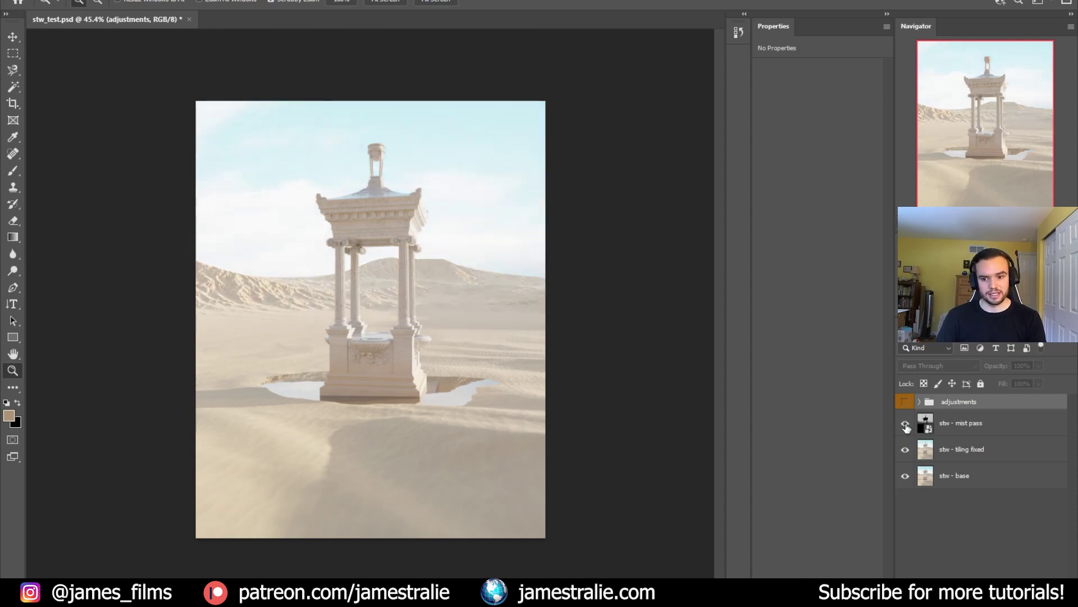
{"action": "left_click", "coordinate": [906, 425]}
{"action": "left_click", "coordinate": [906, 426]}
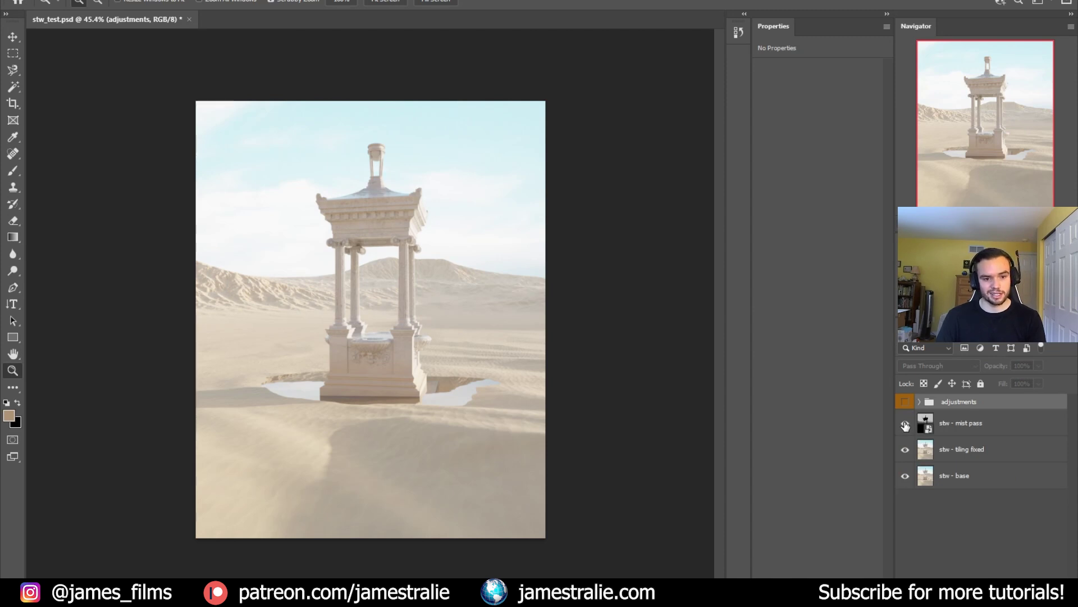
{"action": "left_click", "coordinate": [906, 402]}
{"action": "key", "text": "ctrl+s"}
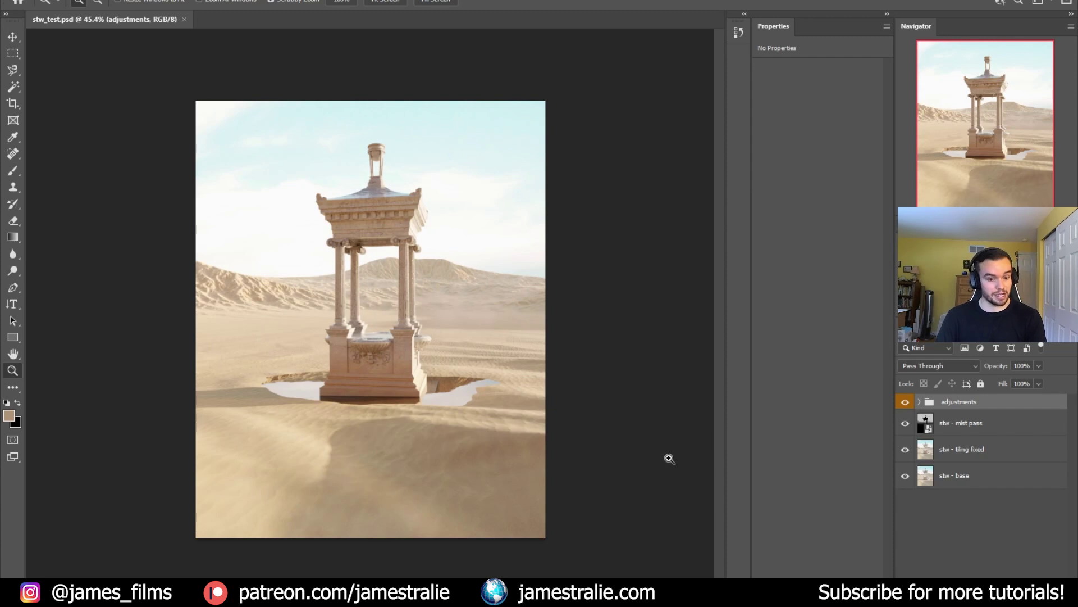
Switch back to Blender, set the camera viewport's render pass to Combined, and save the file.
{"action": "key", "text": "alt+Tab"}
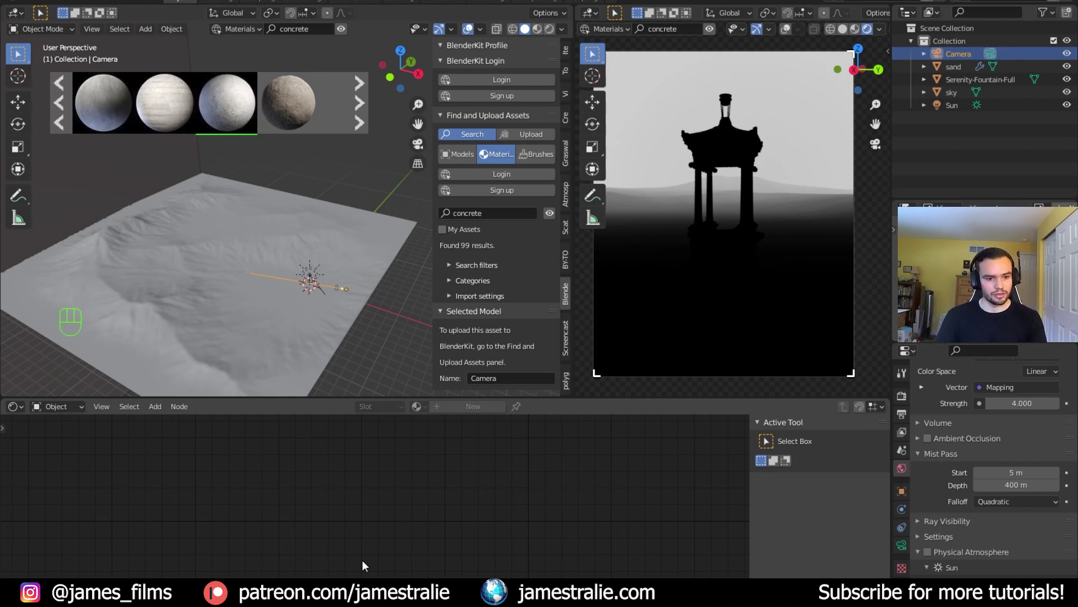
{"action": "left_click", "coordinate": [390, 394]}
{"action": "middle_click_drag", "start_coordinate": [383, 358], "coordinate": [351, 331]}
{"action": "left_click", "coordinate": [880, 29]}
{"action": "left_click", "coordinate": [861, 144]}
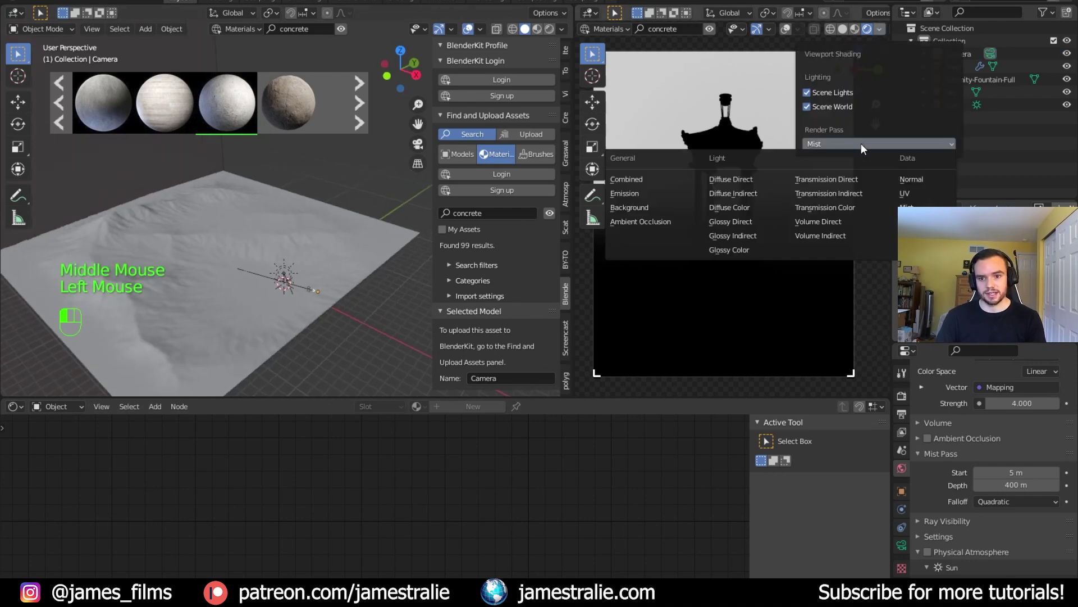
{"action": "left_click", "coordinate": [649, 181]}
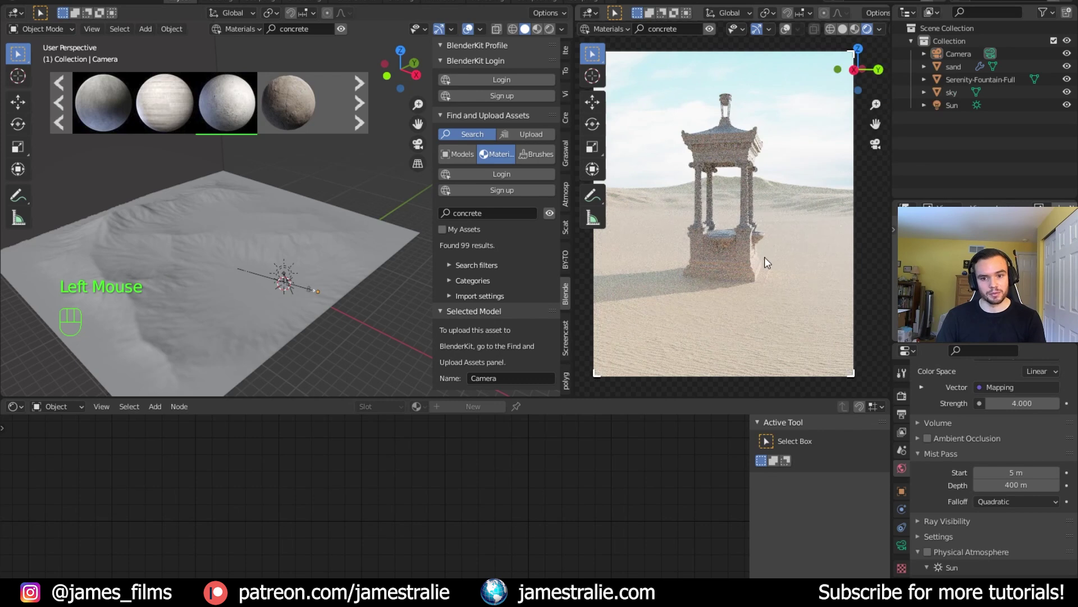
{"action": "left_click", "coordinate": [903, 432]}
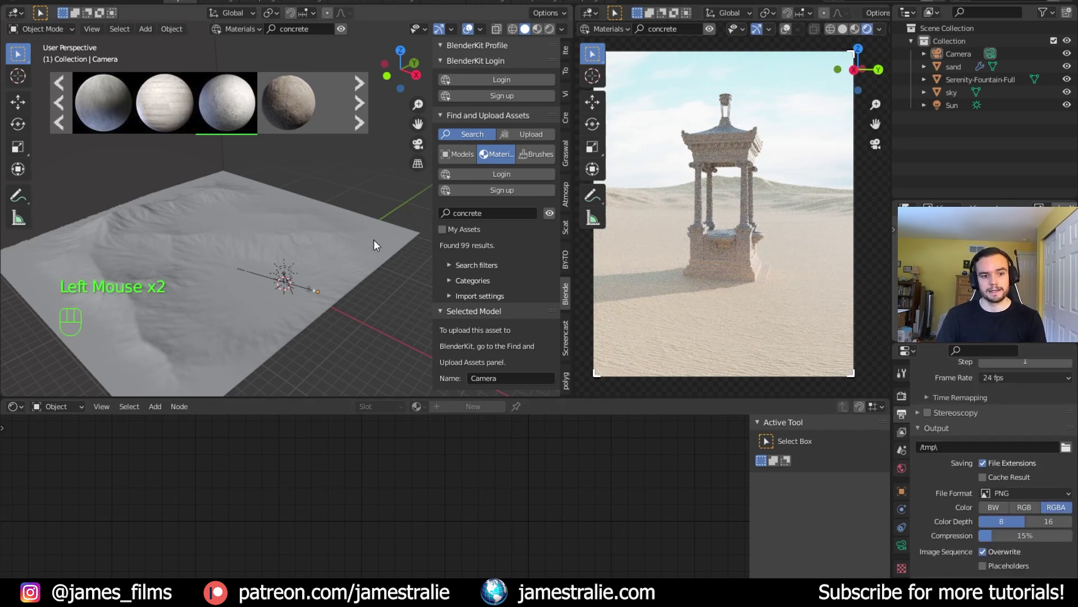
{"action": "key", "text": "ctrl+s"}
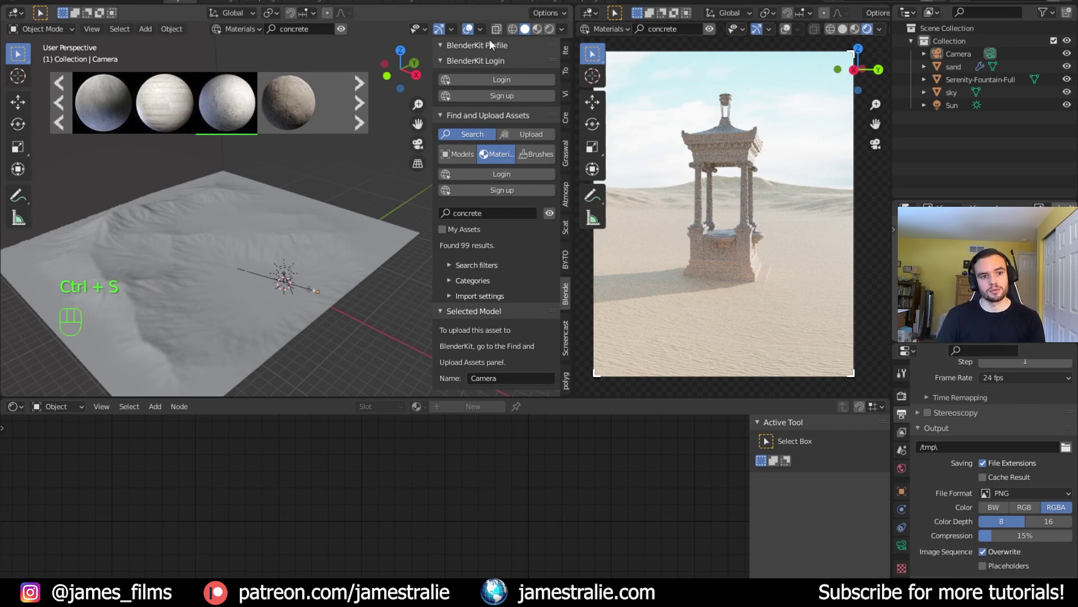
Enable compositing nodes for the scene and add a Viewer node connected to the Render Layers Image output.
{"action": "left_click", "coordinate": [536, 2]}
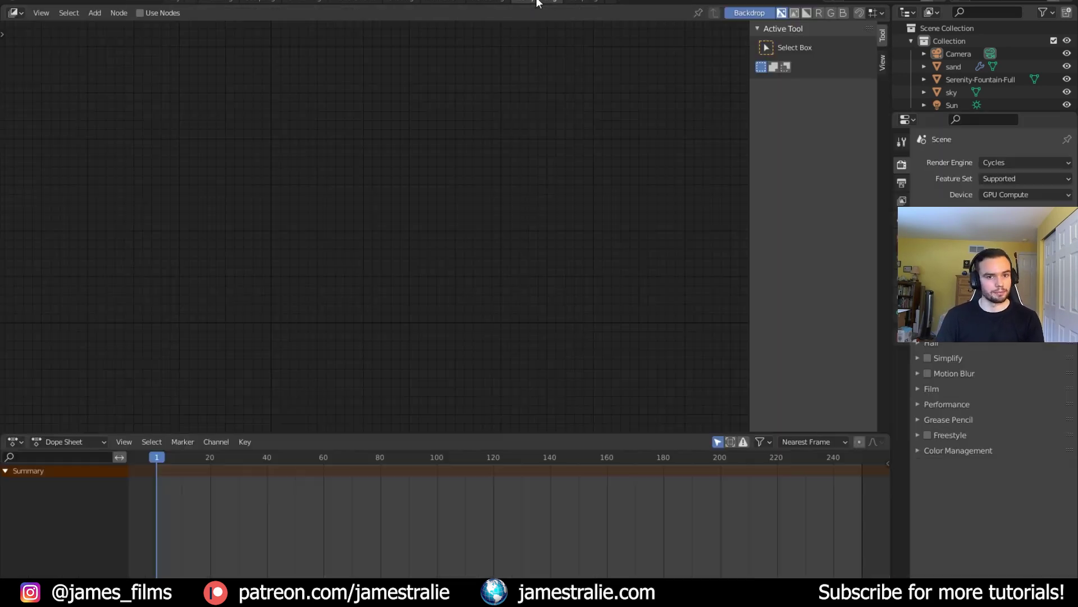
{"action": "left_click", "coordinate": [139, 14]}
{"action": "left_click", "coordinate": [551, 130]}
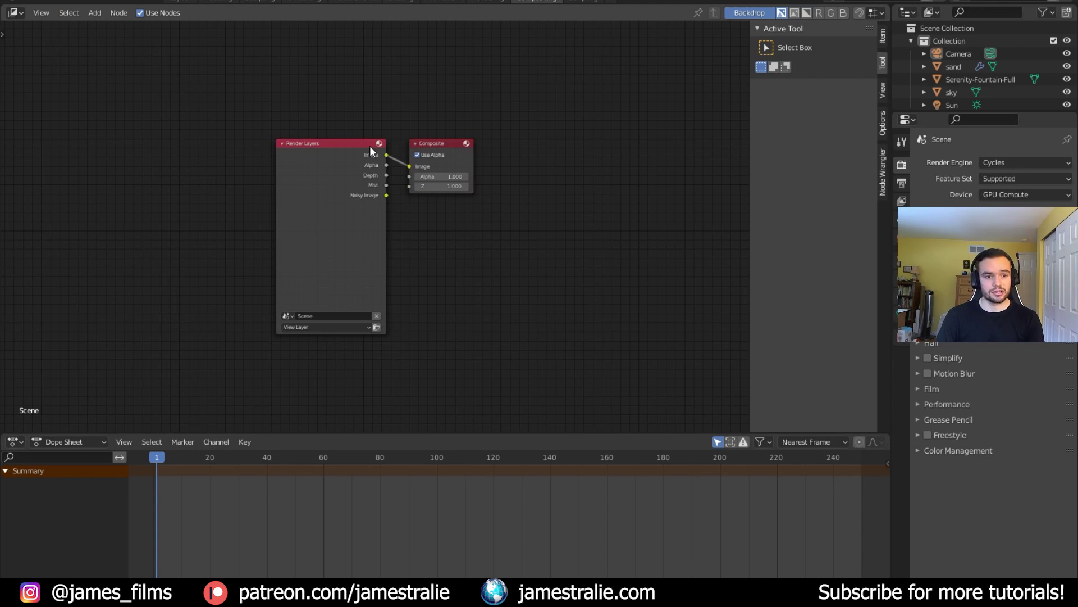
{"action": "left_click", "coordinate": [355, 154], "text": "ctrl+shift"}
{"action": "key", "text": "g"}
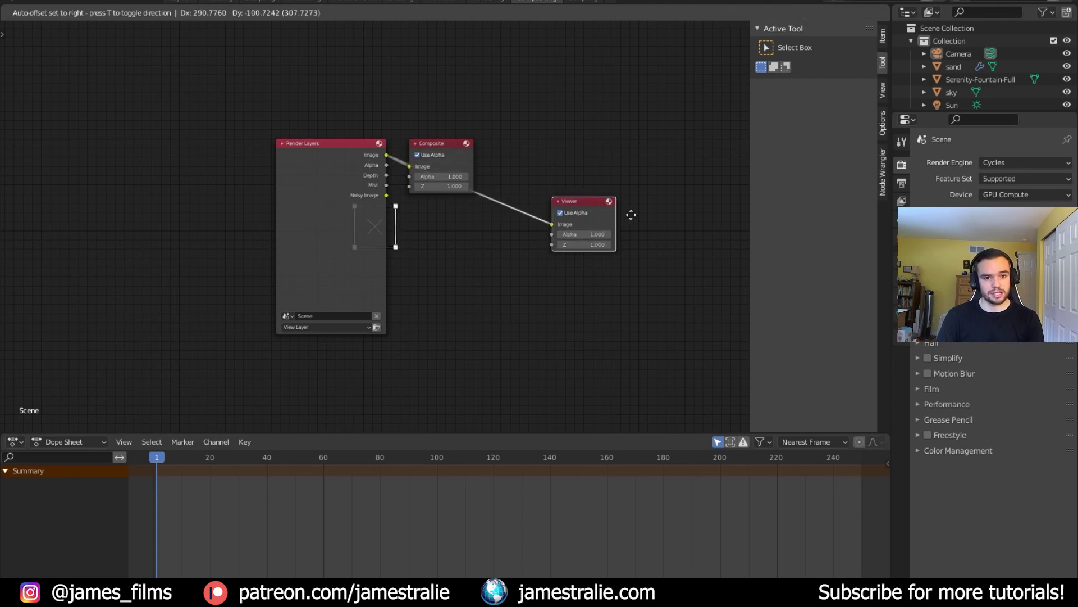
{"action": "left_click", "coordinate": [746, 246]}
Spread out the Render Layers and Composite nodes to make room for nodes in between.
{"action": "left_click_drag", "start_coordinate": [440, 143], "coordinate": [719, 83]}
{"action": "scroll", "coordinate": [517, 168], "scroll_direction": "down", "scroll_amount": 1}
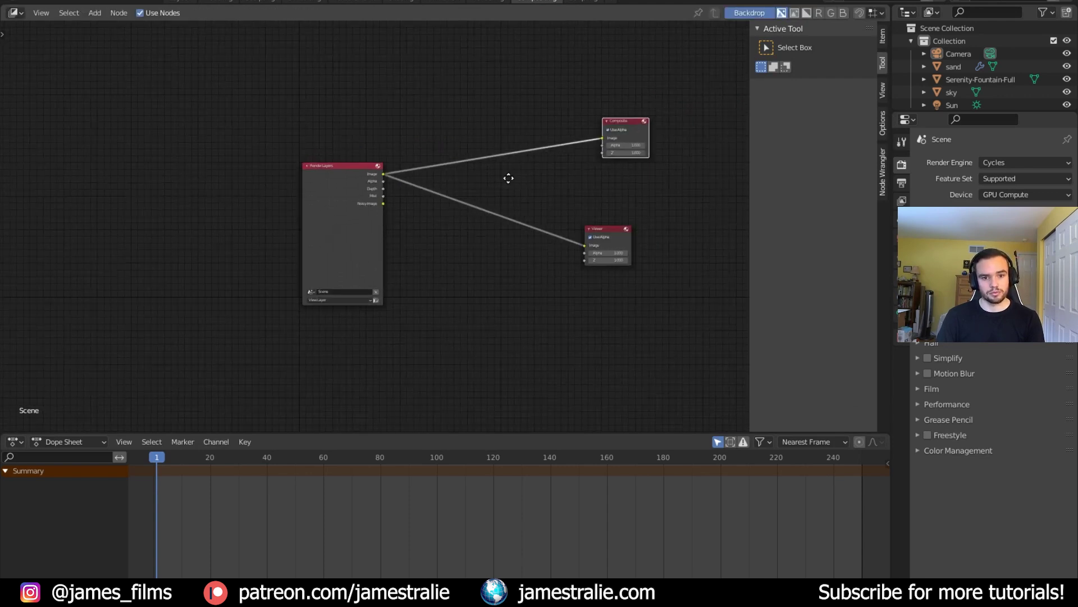
{"action": "middle_click_drag", "start_coordinate": [510, 176], "coordinate": [481, 184]}
{"action": "left_click_drag", "start_coordinate": [320, 174], "coordinate": [122, 153]}
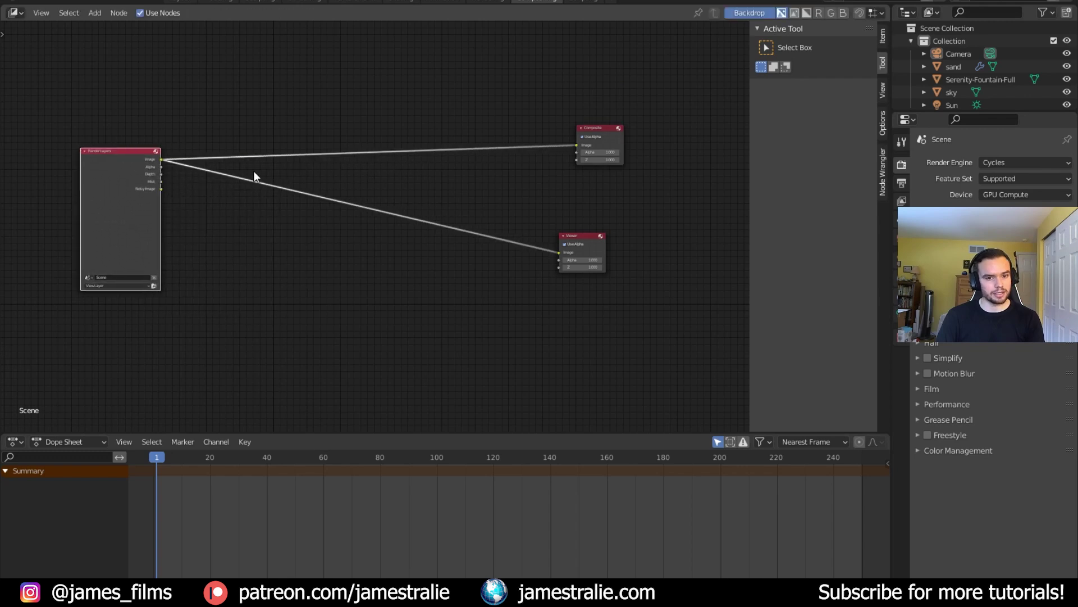
{"action": "scroll", "coordinate": [248, 178], "scroll_direction": "up", "scroll_amount": 2}
{"action": "left_click_drag", "start_coordinate": [635, 117], "coordinate": [635, 96]}
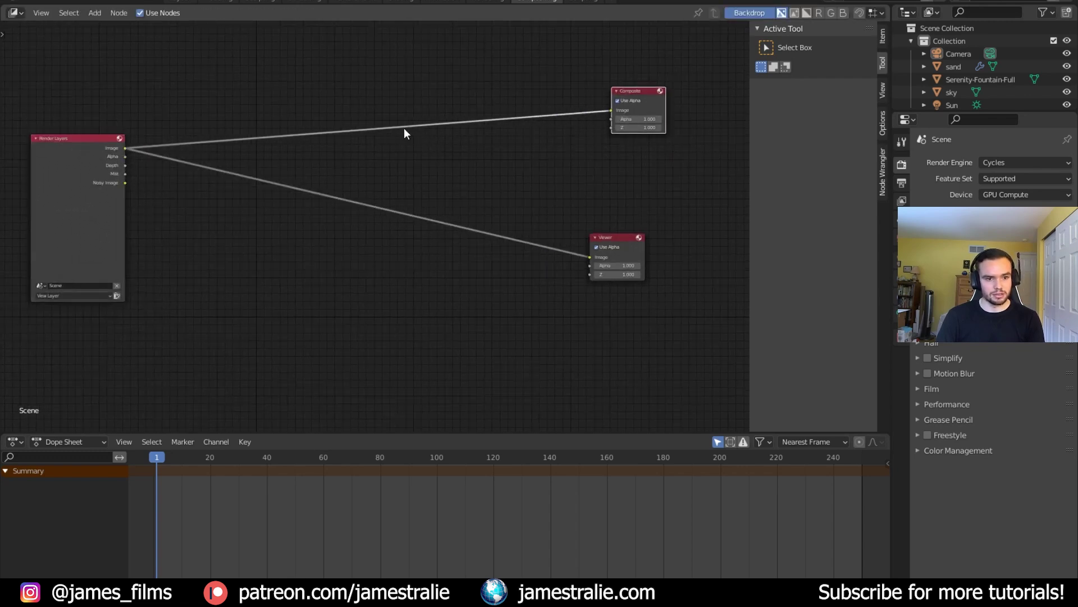
Connect the Render Layers Mist output to the Viewer node, return to the 3D layout workspace, and save the file.
{"action": "left_click_drag", "start_coordinate": [125, 174], "coordinate": [630, 255]}
{"action": "left_click", "coordinate": [583, 235]}
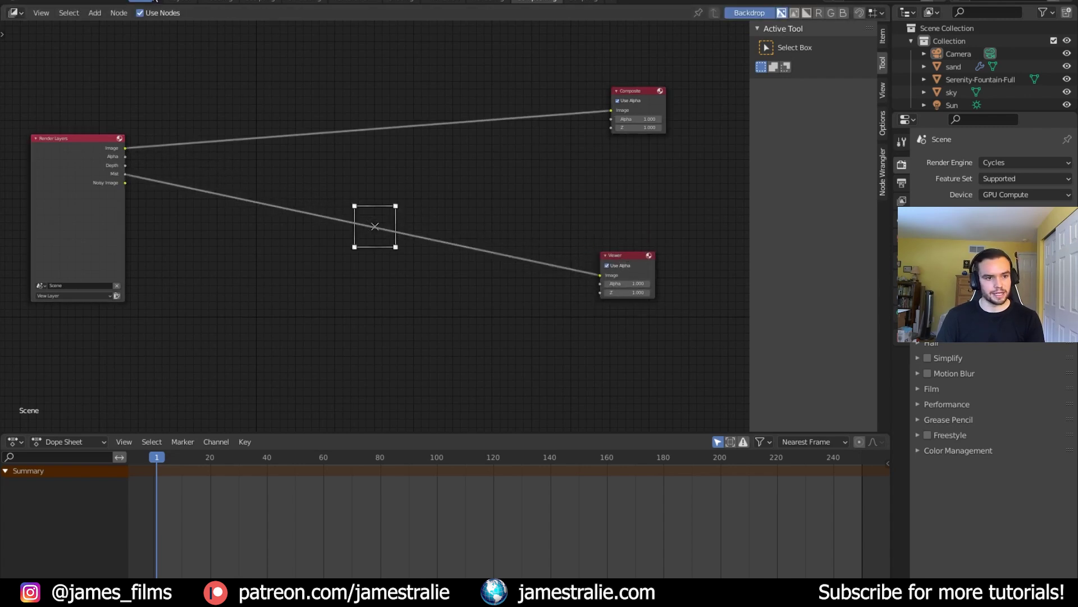
{"action": "left_click", "coordinate": [180, 2]}
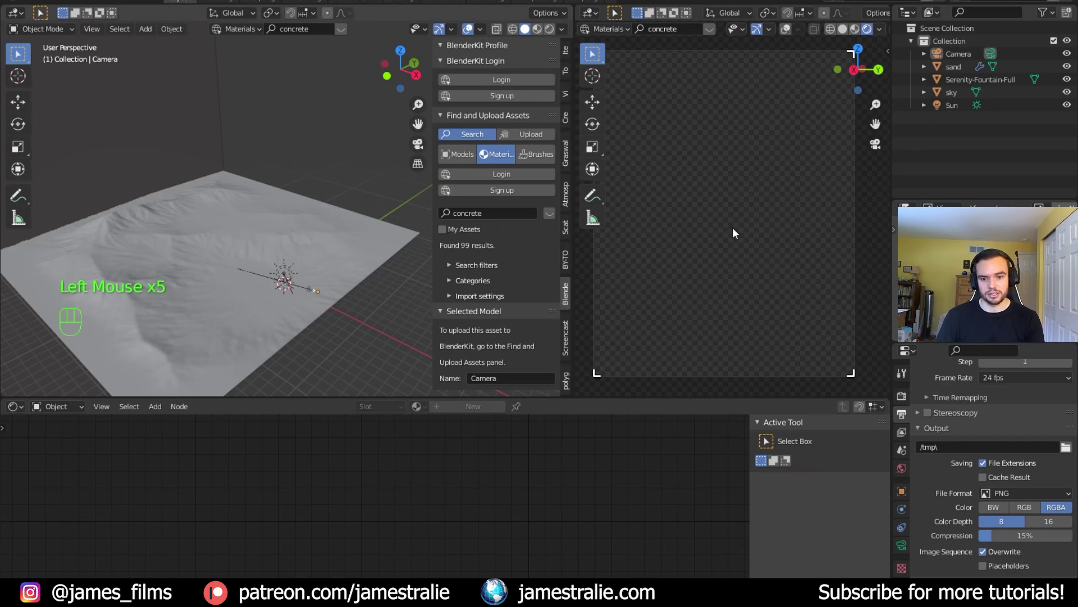
{"action": "key", "text": "ctrl+s"}
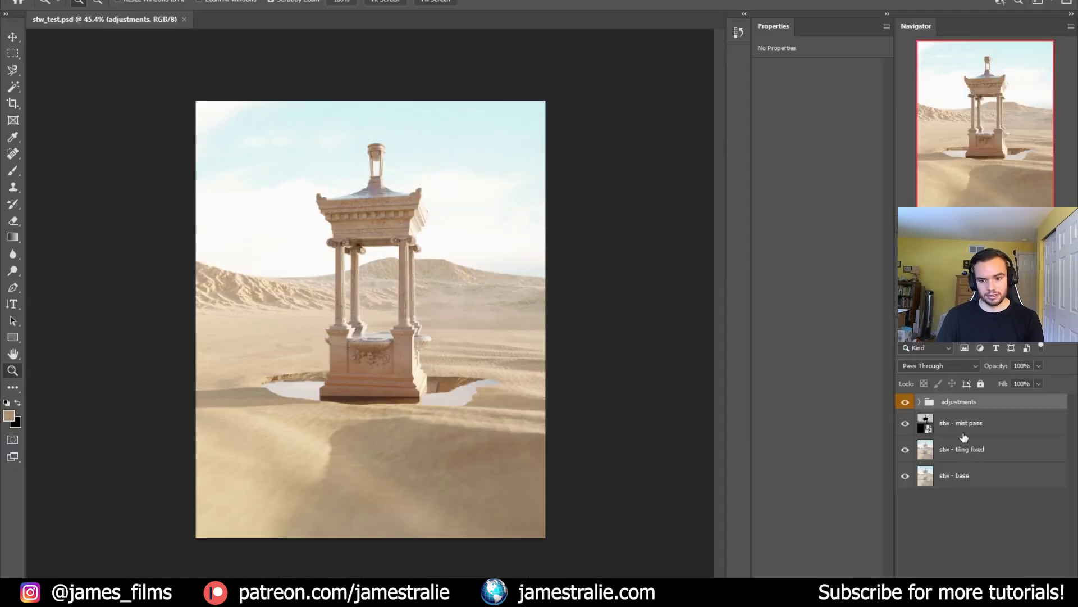
Switch to Photoshop, select the stw - mist pass layer, and examine the fountain's basin and the water around its base up close.
{"action": "left_click", "coordinate": [964, 427]}
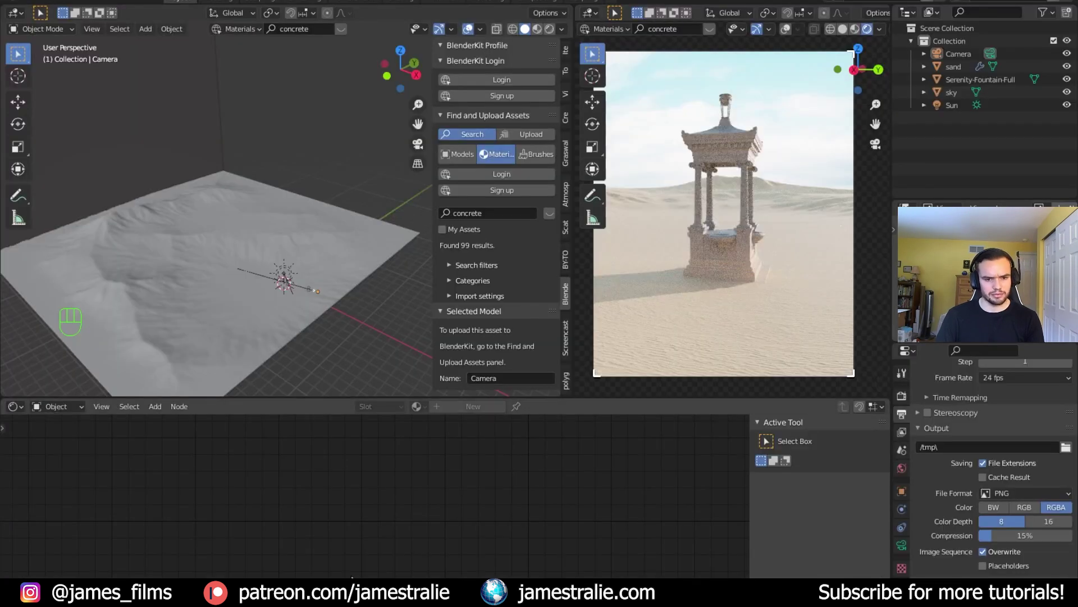
{"action": "middle_click_drag", "start_coordinate": [313, 344], "coordinate": [339, 328], "text": "shift"}
{"action": "middle_click_drag", "start_coordinate": [339, 329], "coordinate": [320, 332]}
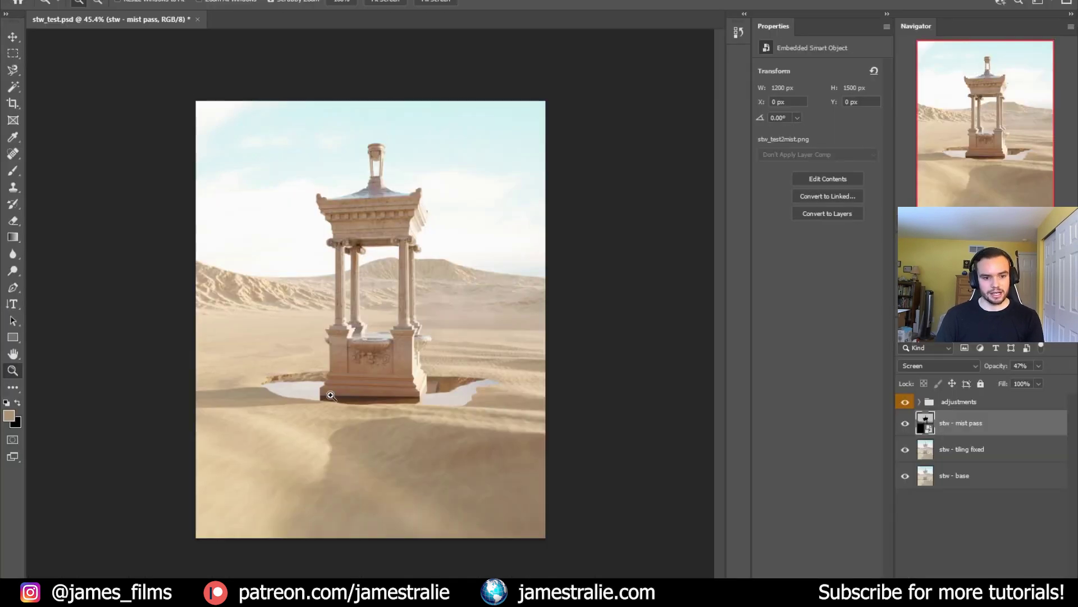
{"action": "left_click_drag", "start_coordinate": [352, 338], "coordinate": [674, 270]}
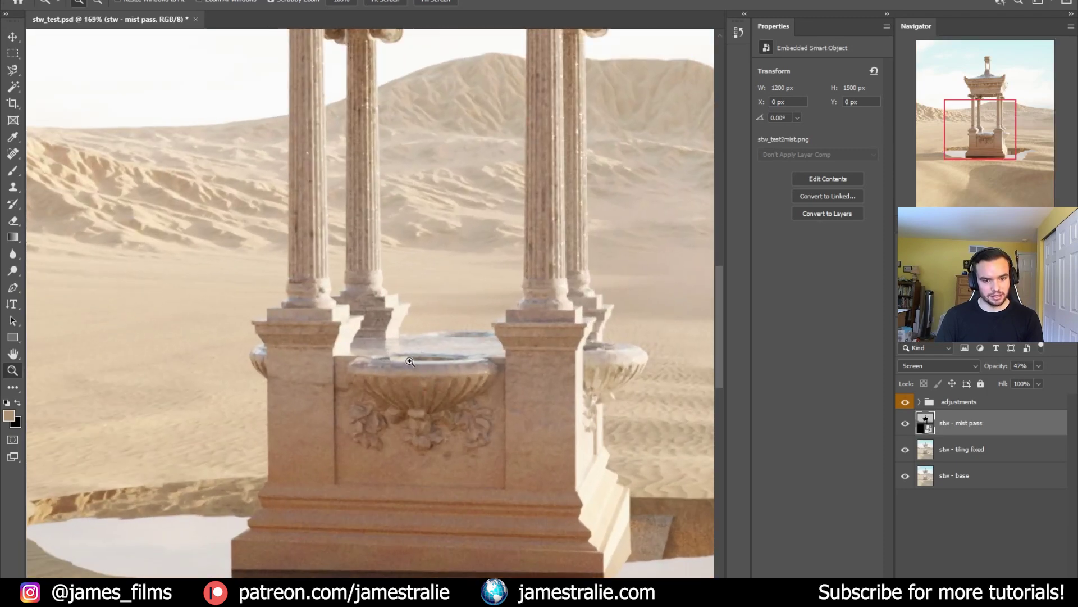
{"action": "left_click_drag", "start_coordinate": [444, 372], "coordinate": [397, 370]}
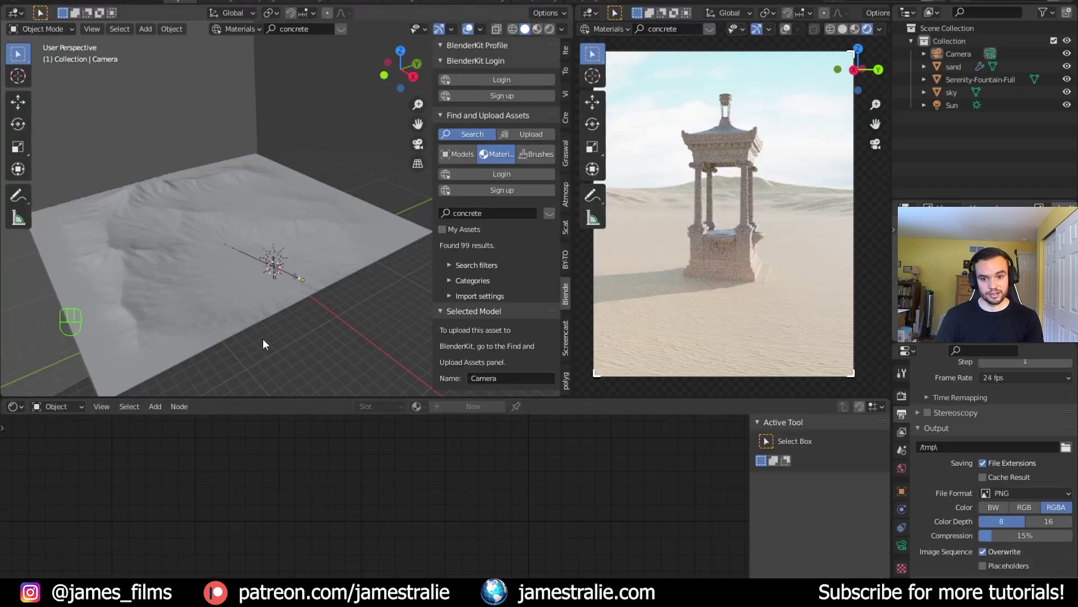
Switch back to Blender, select the Serenity-Fountain-Full object, and snap the 3D cursor to it.
{"action": "middle_click_drag", "start_coordinate": [297, 349], "coordinate": [248, 332]}
{"action": "scroll", "coordinate": [170, 291], "scroll_direction": "up", "scroll_amount": 4}
{"action": "middle_click_drag", "start_coordinate": [171, 303], "coordinate": [215, 278], "text": "shift"}
{"action": "scroll", "coordinate": [199, 301], "scroll_direction": "up", "scroll_amount": 2}
{"action": "scroll", "coordinate": [197, 271], "scroll_direction": "up", "scroll_amount": 1}
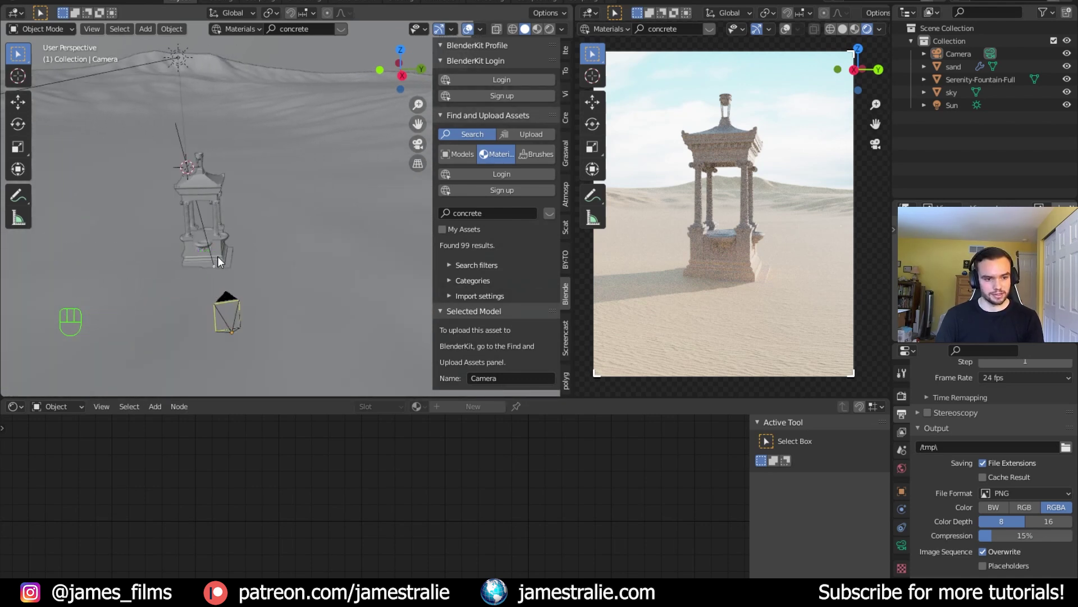
{"action": "key", "text": "shift"}
{"action": "left_click", "coordinate": [217, 253]}
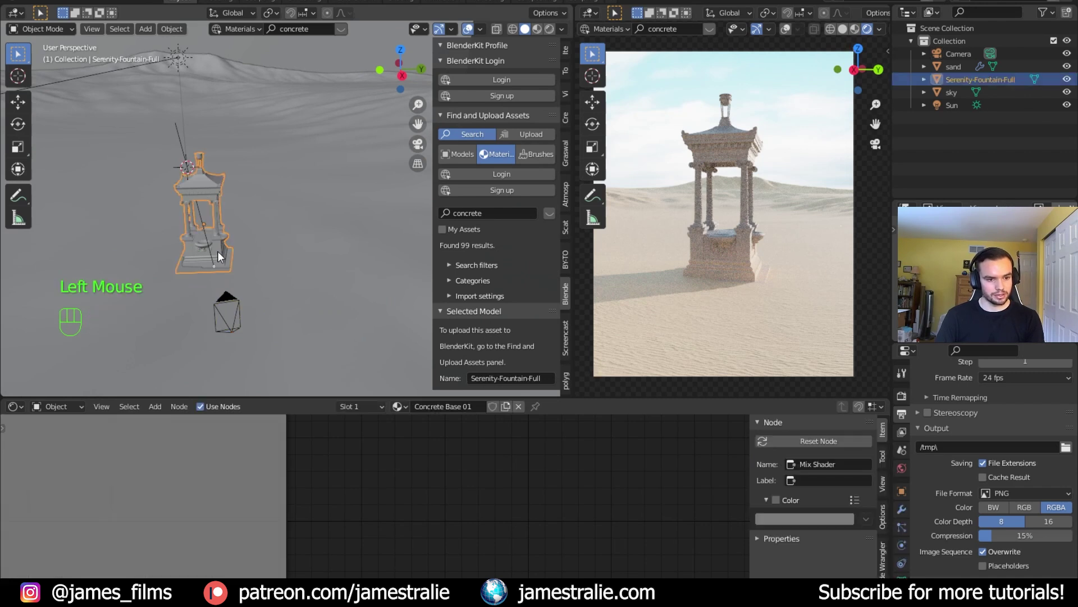
{"action": "key", "text": "shift+s"}
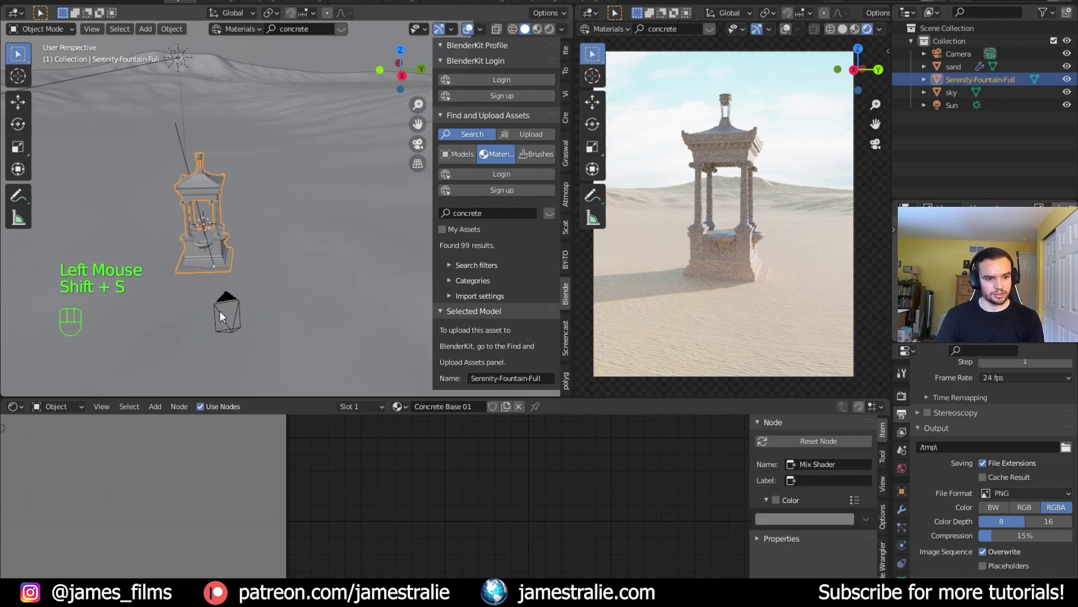
Add a plane mesh at the 3D cursor and set the camera viewport to solid shading.
{"action": "middle_click_drag", "start_coordinate": [187, 219], "coordinate": [228, 278]}
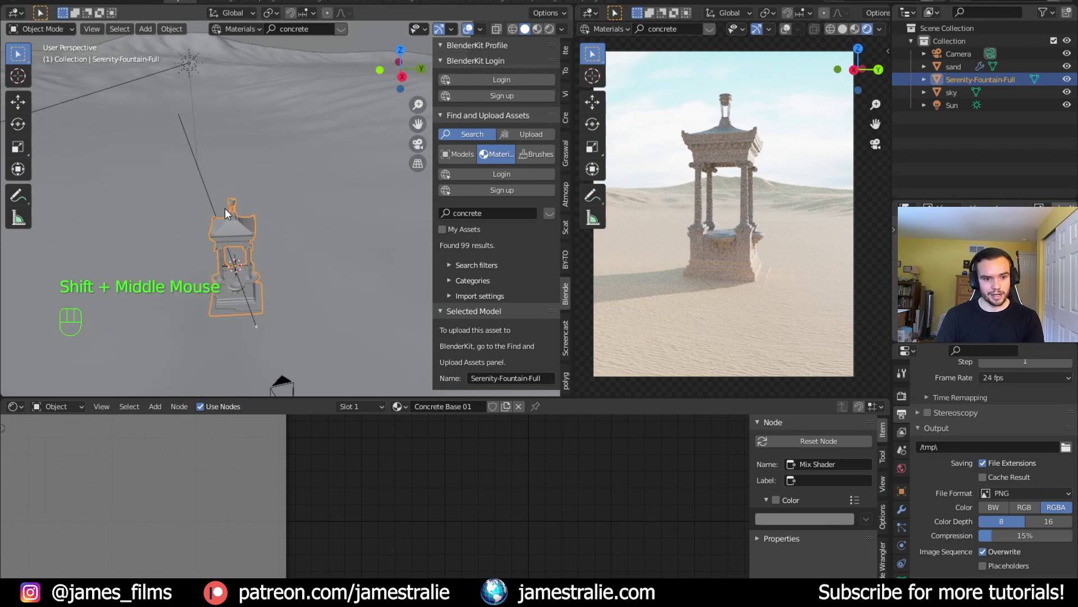
{"action": "key", "text": "shift+a"}
{"action": "mouse_move", "coordinate": [214, 72]}
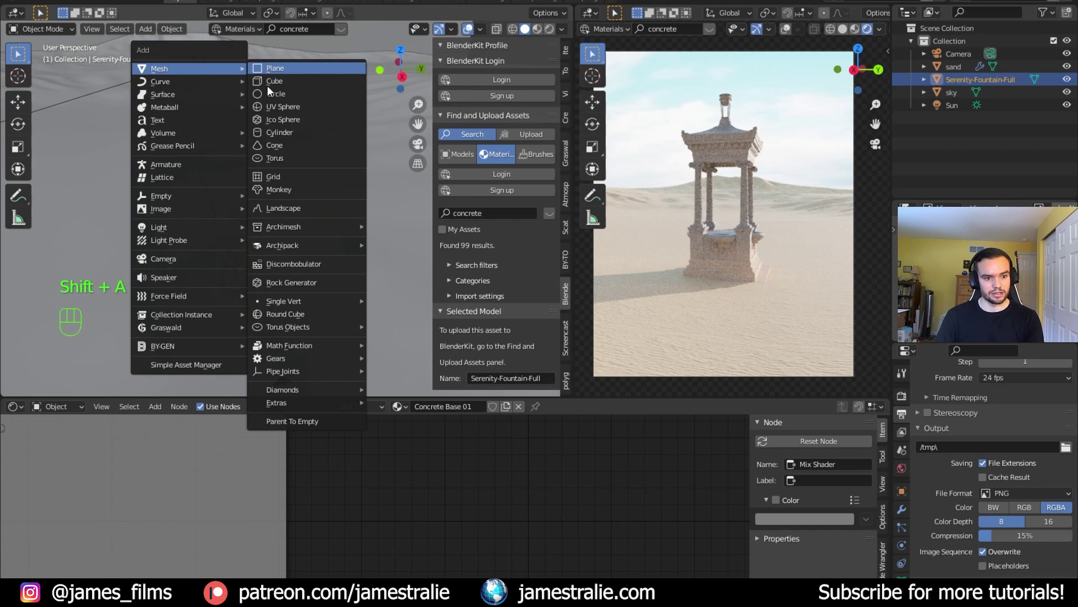
{"action": "left_click", "coordinate": [268, 67]}
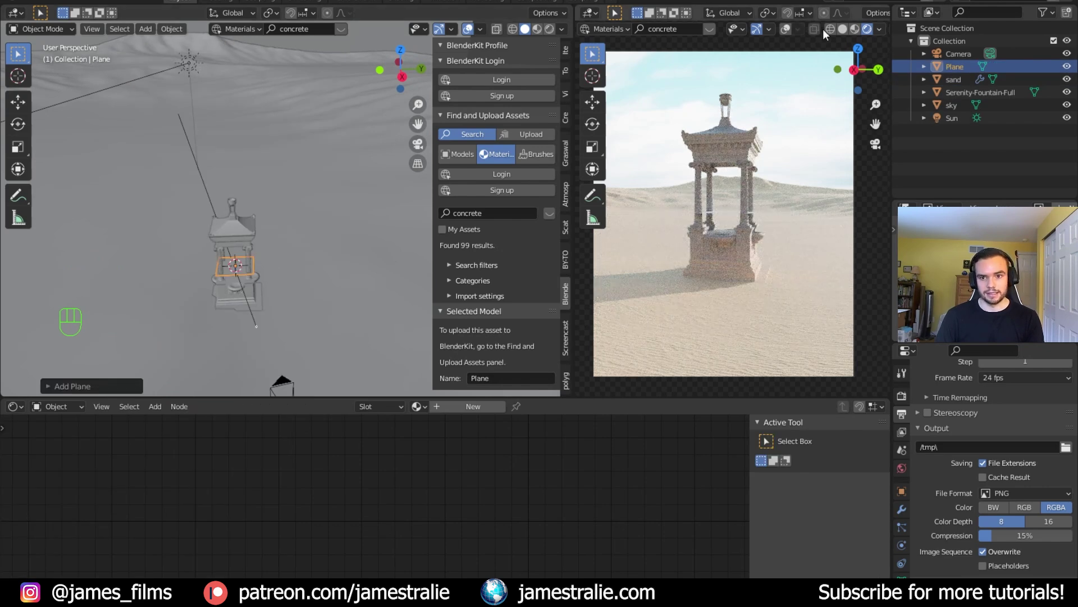
{"action": "left_click", "coordinate": [843, 29]}
{"action": "key", "text": "s"}
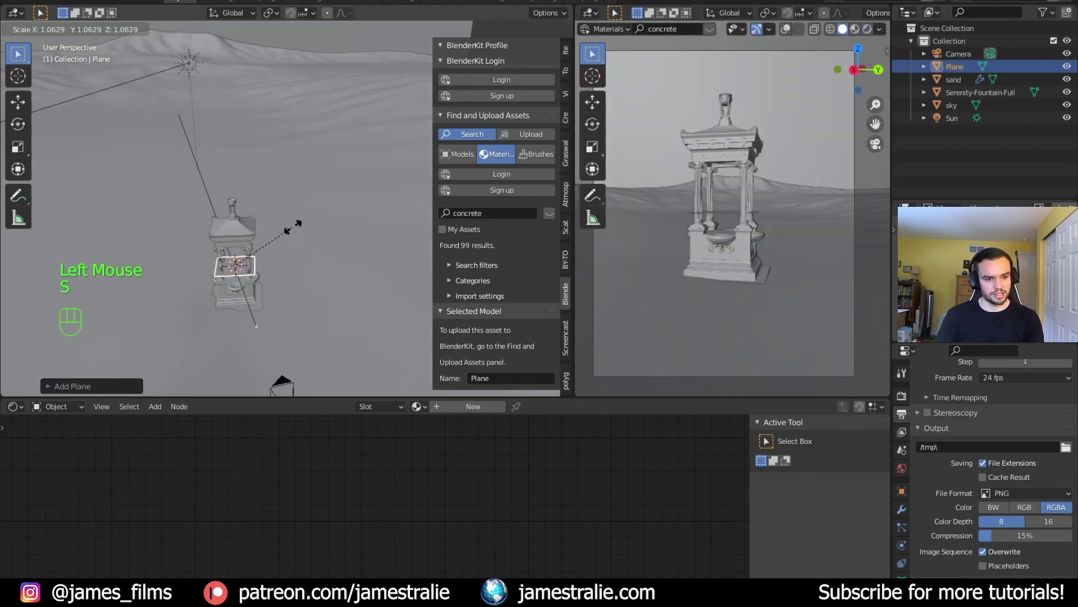
{"action": "left_click", "coordinate": [313, 218]}
In Edit Mode, scale the plane out well beyond the fountain's base and lower it about 1.8 m along Z to the sand.
{"action": "key", "text": "Tab"}
{"action": "key", "text": "s"}
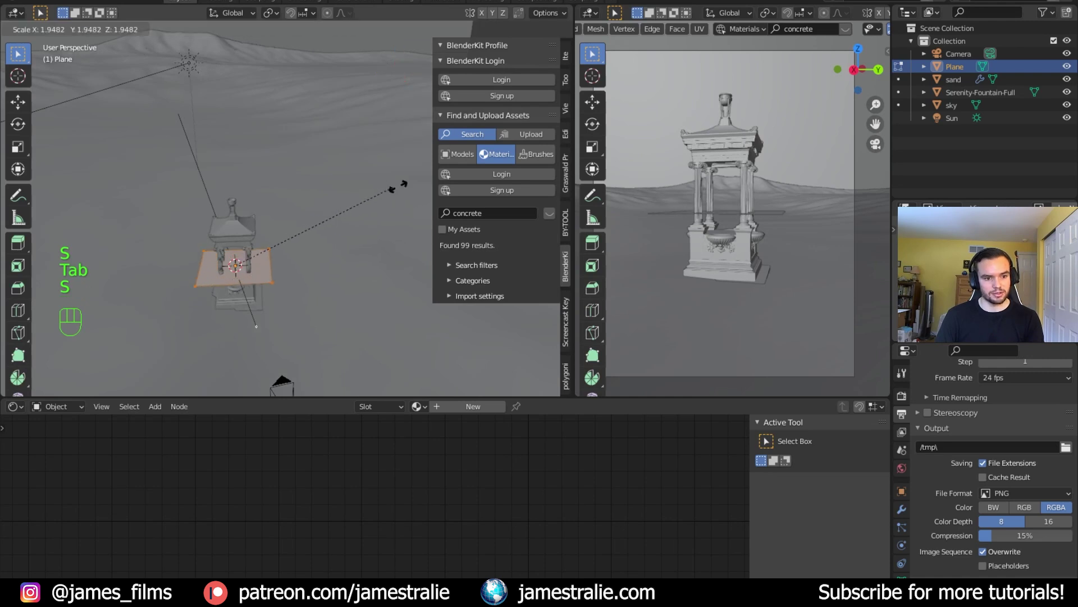
{"action": "left_click", "coordinate": [559, 176]}
{"action": "key", "text": "g"}
{"action": "key", "text": "z"}
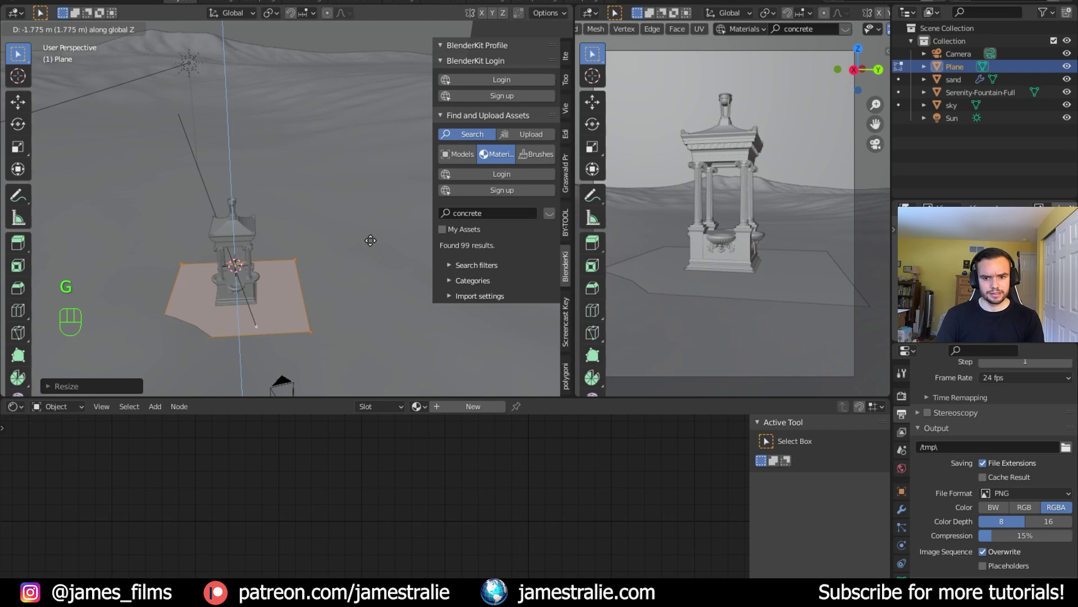
{"action": "left_click", "coordinate": [373, 242]}
{"action": "key", "text": "Tab"}
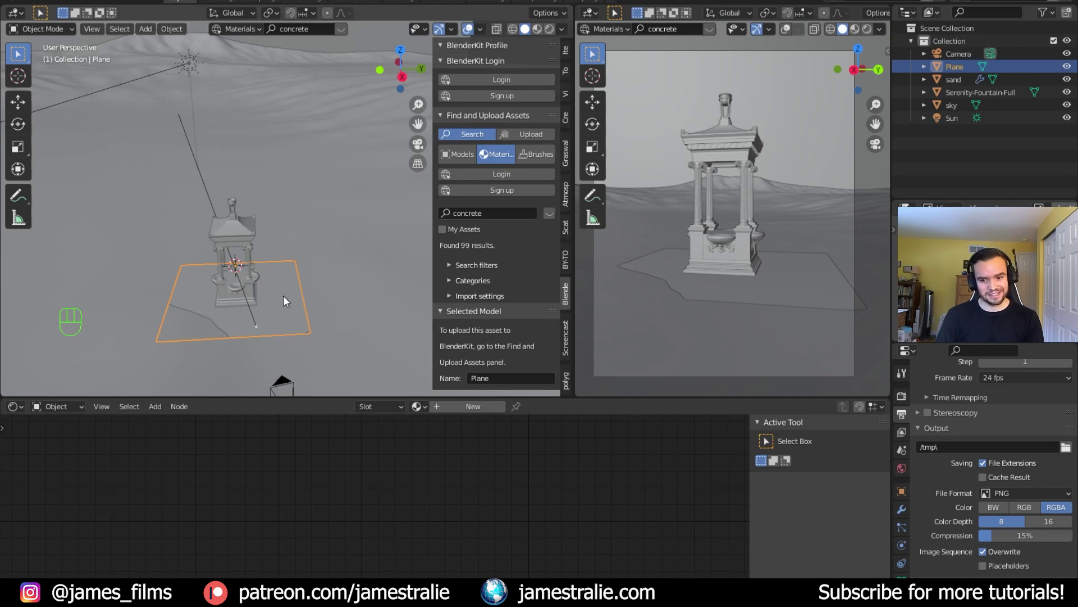
Add a Subdivision Surface modifier to the plane with viewport and render levels set to 8.
{"action": "left_click", "coordinate": [902, 509]}
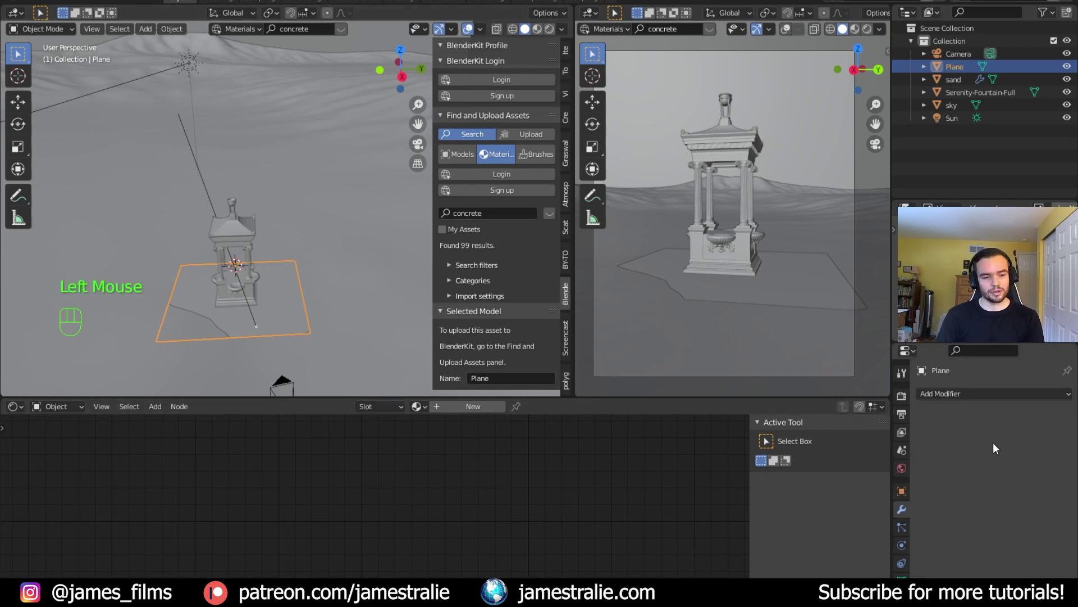
{"action": "left_click", "coordinate": [965, 392]}
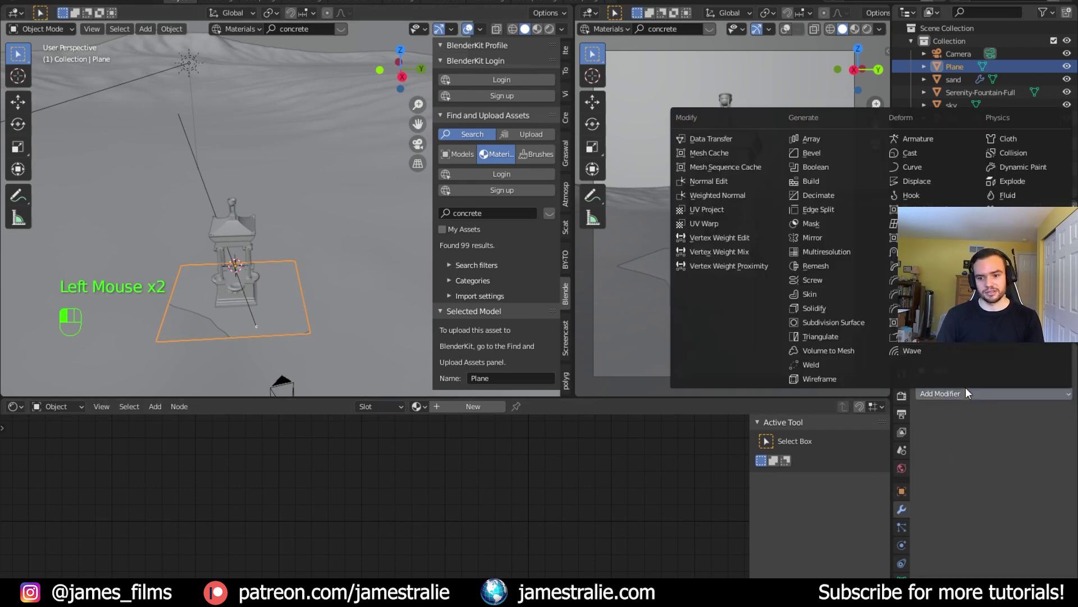
{"action": "left_click", "coordinate": [851, 323]}
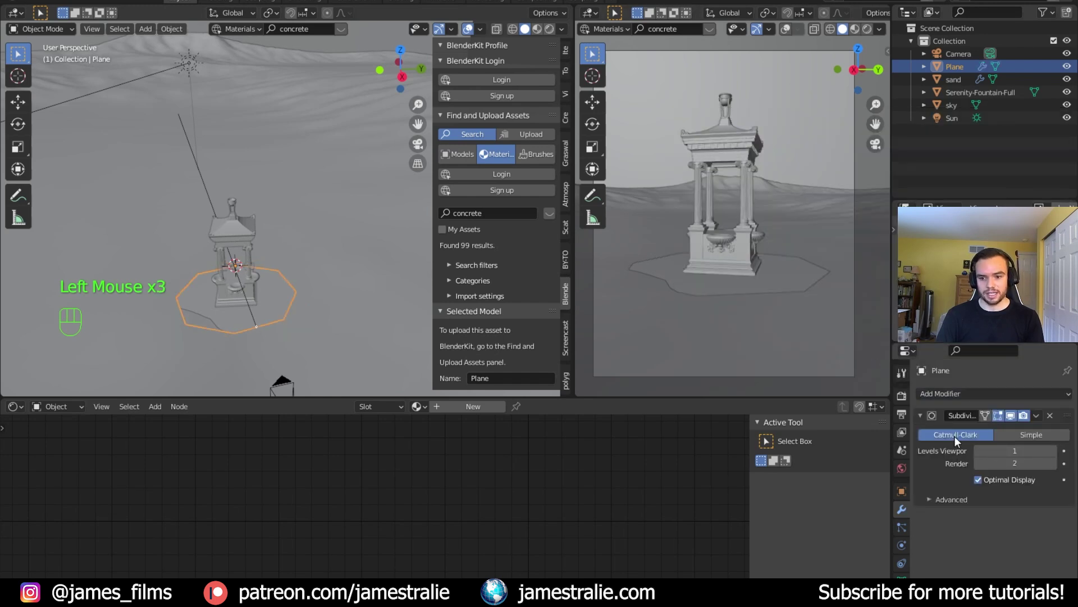
{"action": "double_click", "coordinate": [1025, 449]}
{"action": "type", "text": "8"}
{"action": "left_click", "coordinate": [1026, 463]}
{"action": "key", "text": "Return"}
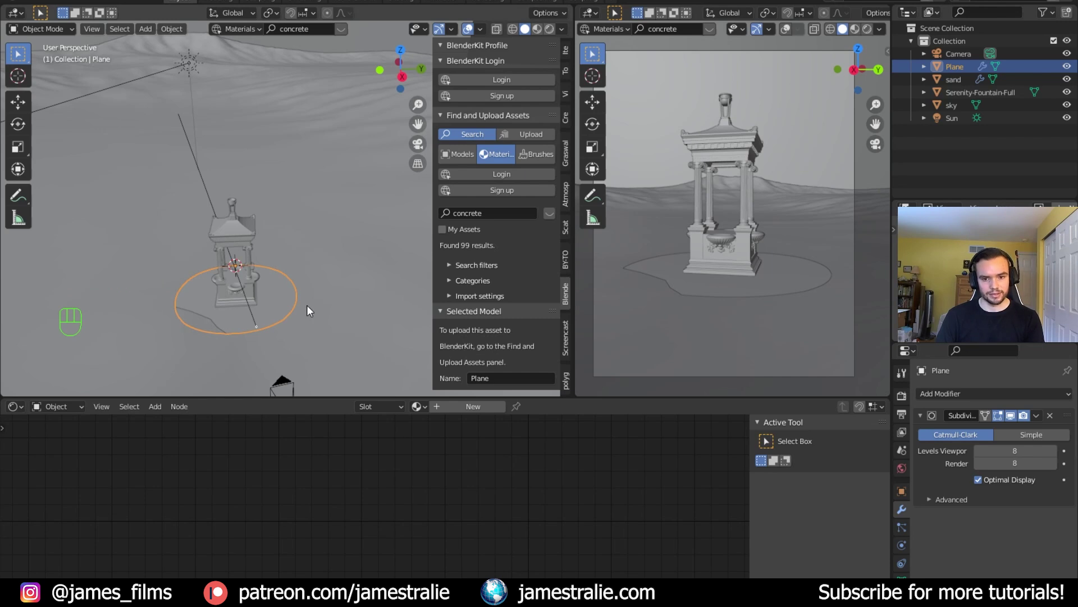
Apply the plane's Subdivision Surface modifier.
{"action": "scroll", "coordinate": [267, 321], "scroll_direction": "up", "scroll_amount": 2}
{"action": "scroll", "coordinate": [268, 326], "scroll_direction": "down", "scroll_amount": 2}
{"action": "middle_click_drag", "start_coordinate": [271, 327], "coordinate": [272, 321], "text": "shift"}
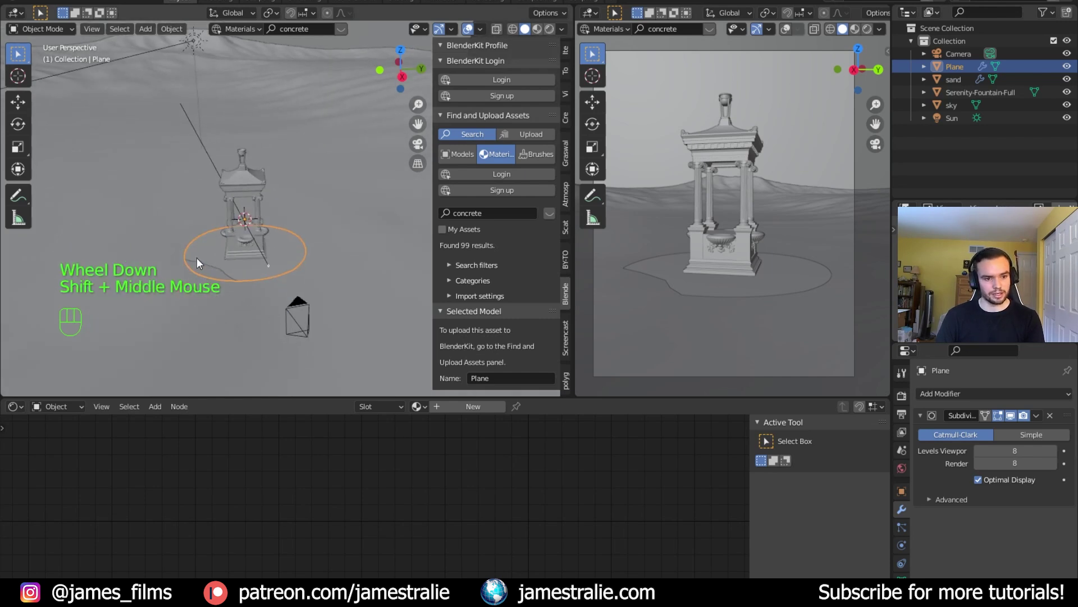
{"action": "key", "text": "Tab"}
{"action": "key", "text": "Tab"}
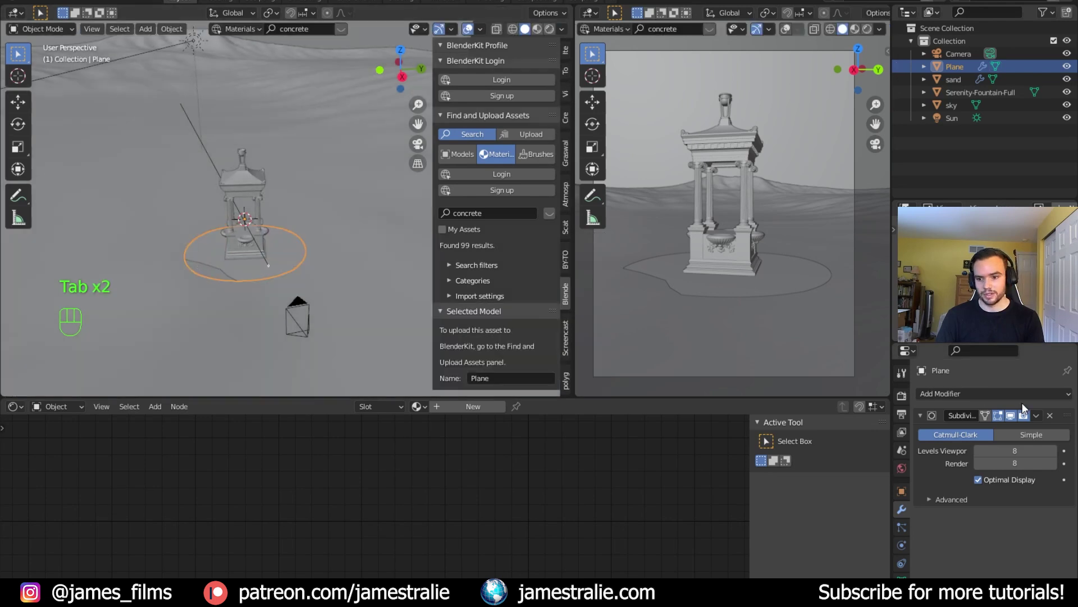
{"action": "left_click", "coordinate": [1038, 415]}
{"action": "left_click", "coordinate": [1025, 429]}
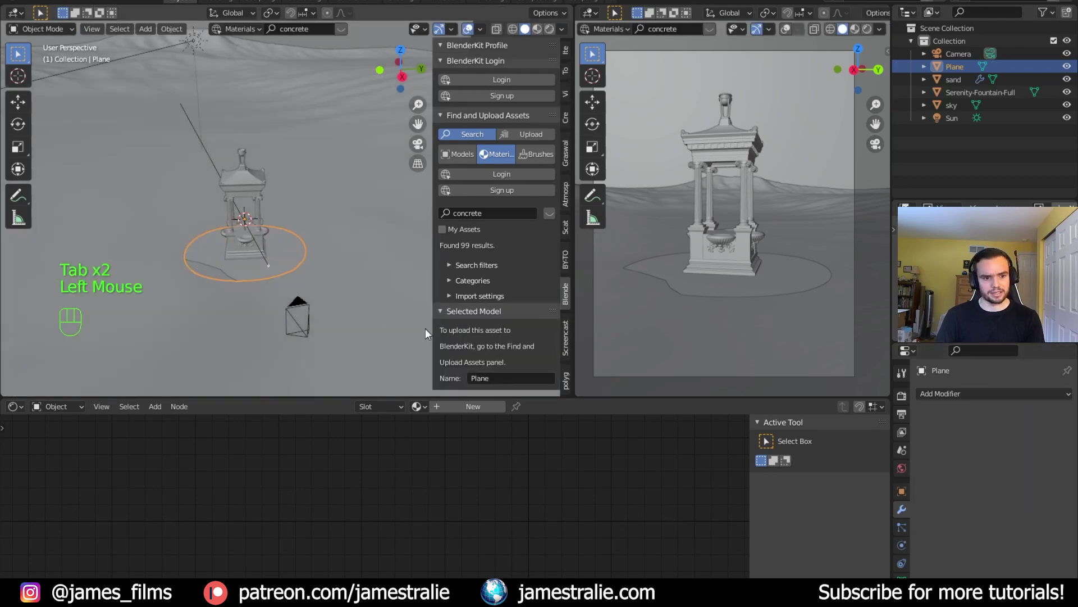
Edit the plane from the camera view, select a vertex on its front edge, and enable proportional editing.
{"action": "scroll", "coordinate": [204, 271], "scroll_direction": "up", "scroll_amount": 5}
{"action": "key", "text": "KP_0"}
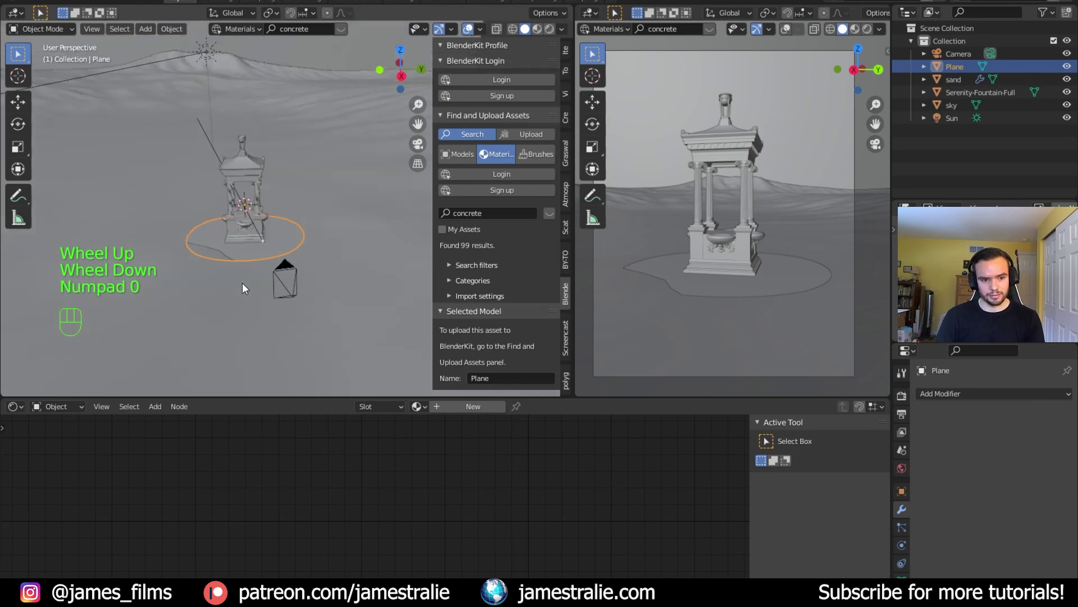
{"action": "scroll", "coordinate": [281, 287], "scroll_direction": "up", "scroll_amount": 2}
{"action": "middle_click_drag", "start_coordinate": [301, 295], "coordinate": [292, 272], "text": "shift"}
{"action": "key", "text": "Tab"}
{"action": "key", "text": "KP_0"}
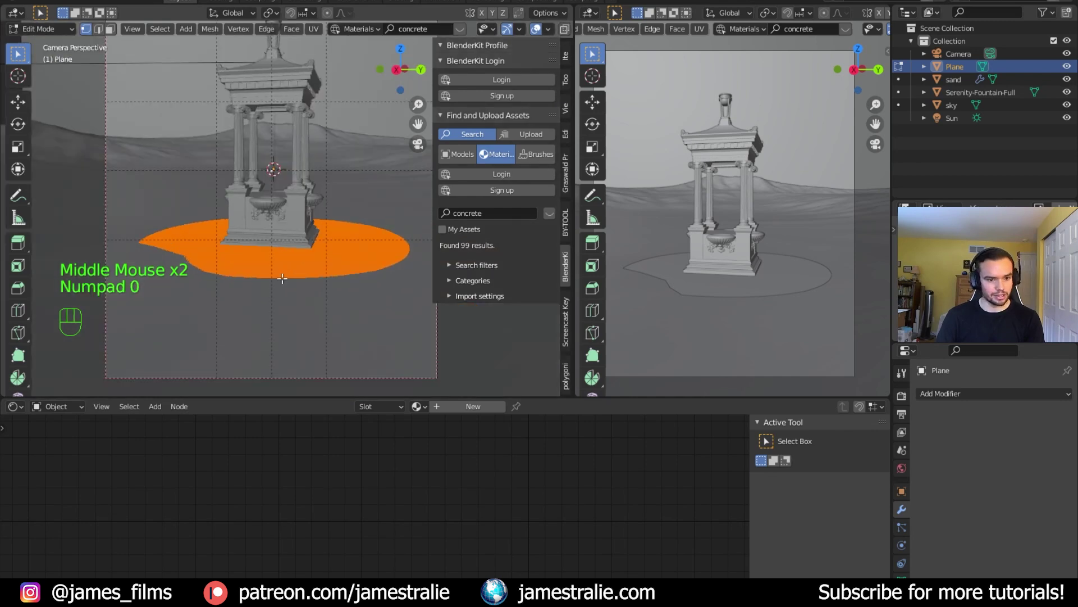
{"action": "left_click", "coordinate": [296, 279]}
{"action": "key", "text": "1"}
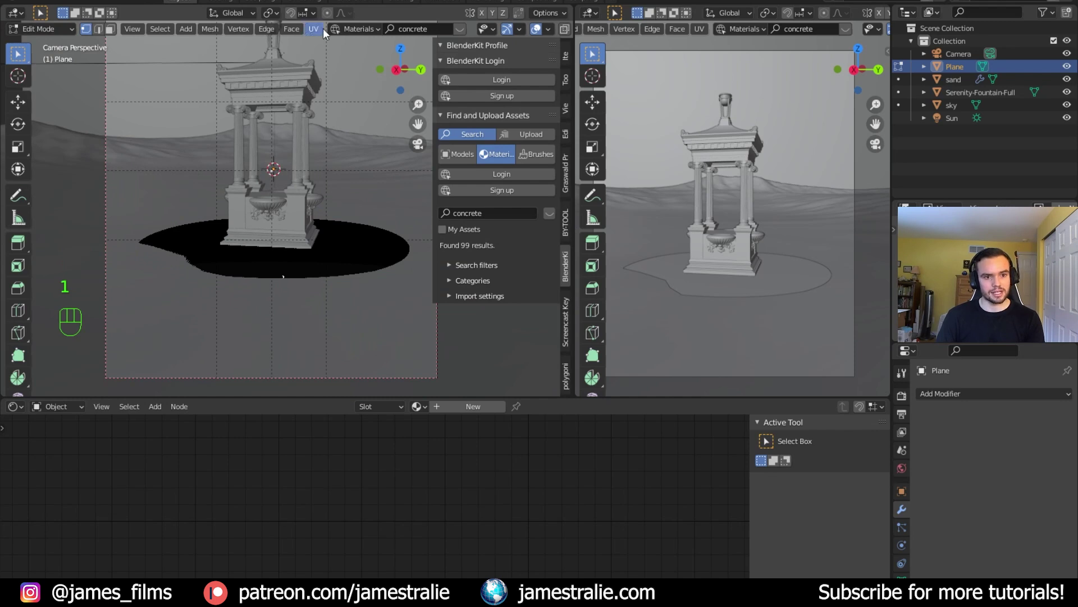
{"action": "left_click", "coordinate": [328, 13]}
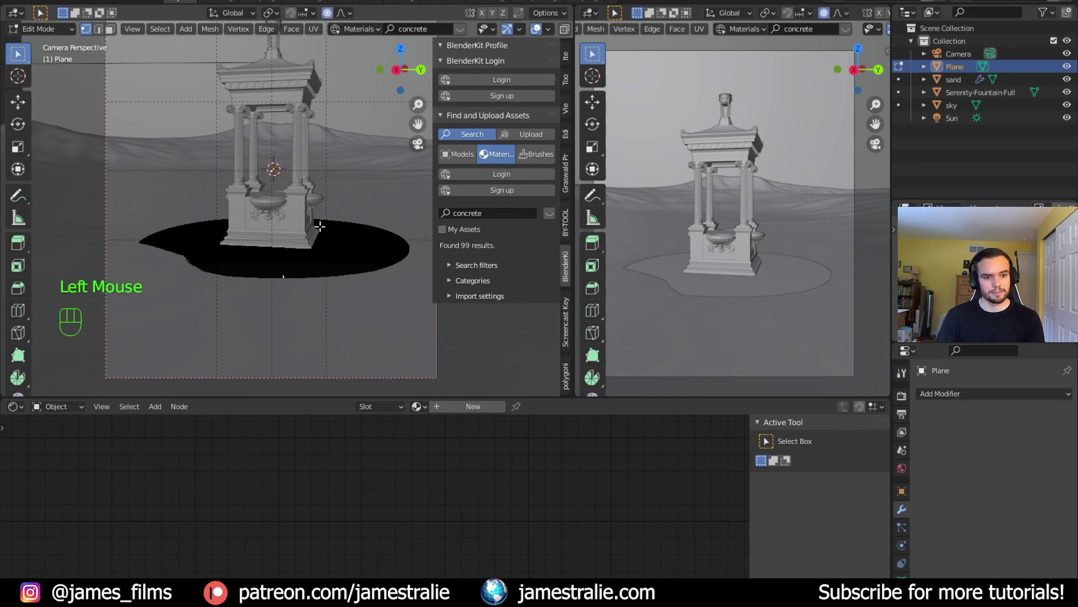
Pull two spots on the plane's front edge outward with Z locked and a proportional size of about 1.21.
{"action": "key", "text": "g"}
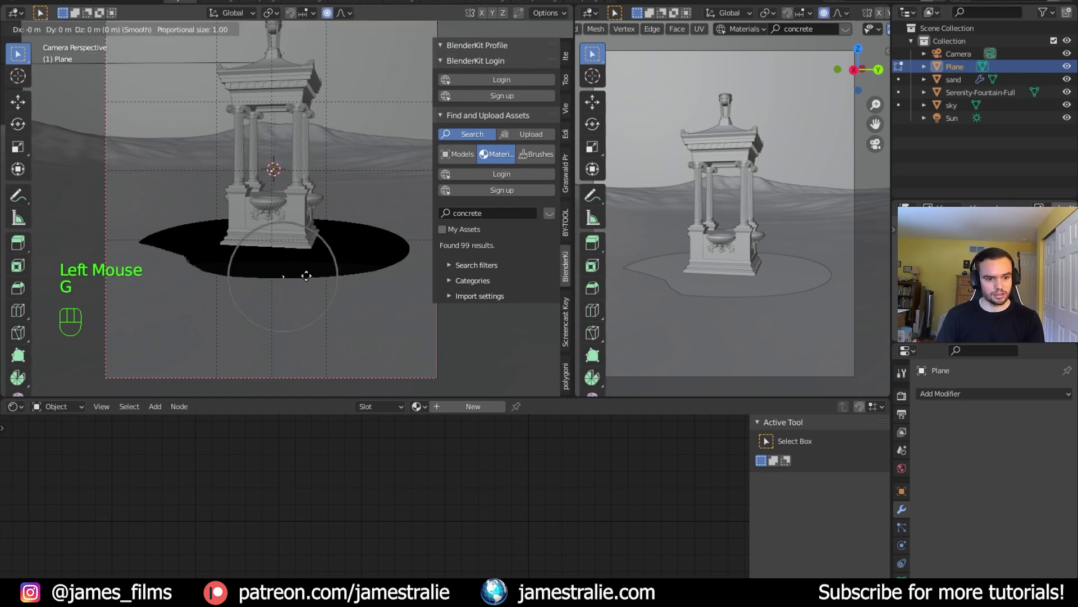
{"action": "key", "text": "shift+z"}
{"action": "scroll", "coordinate": [306, 276], "scroll_direction": "down", "scroll_amount": 2}
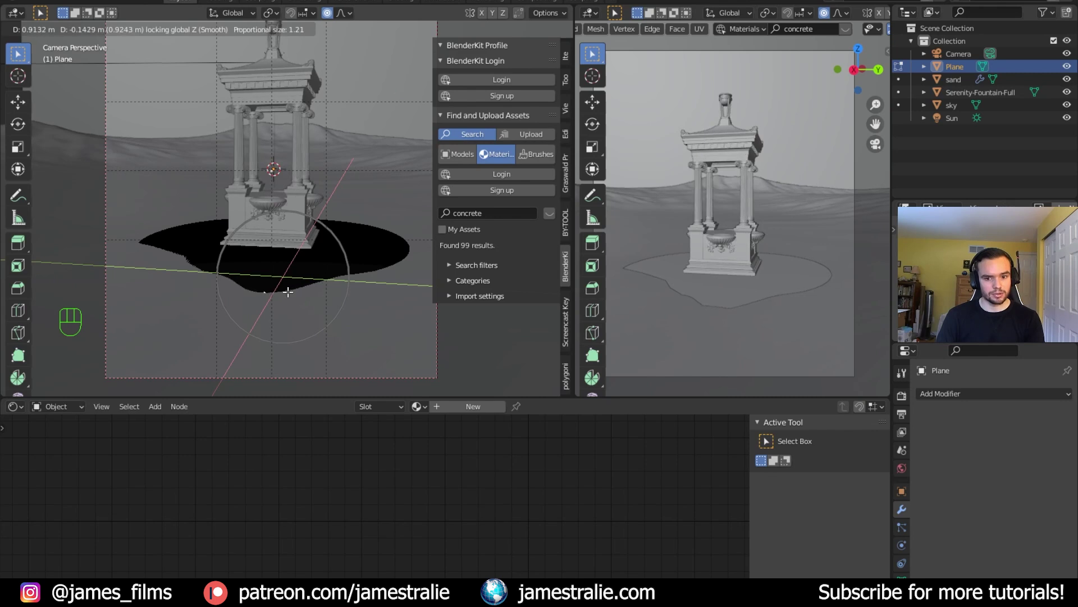
{"action": "left_click", "coordinate": [290, 293]}
{"action": "key", "text": "g"}
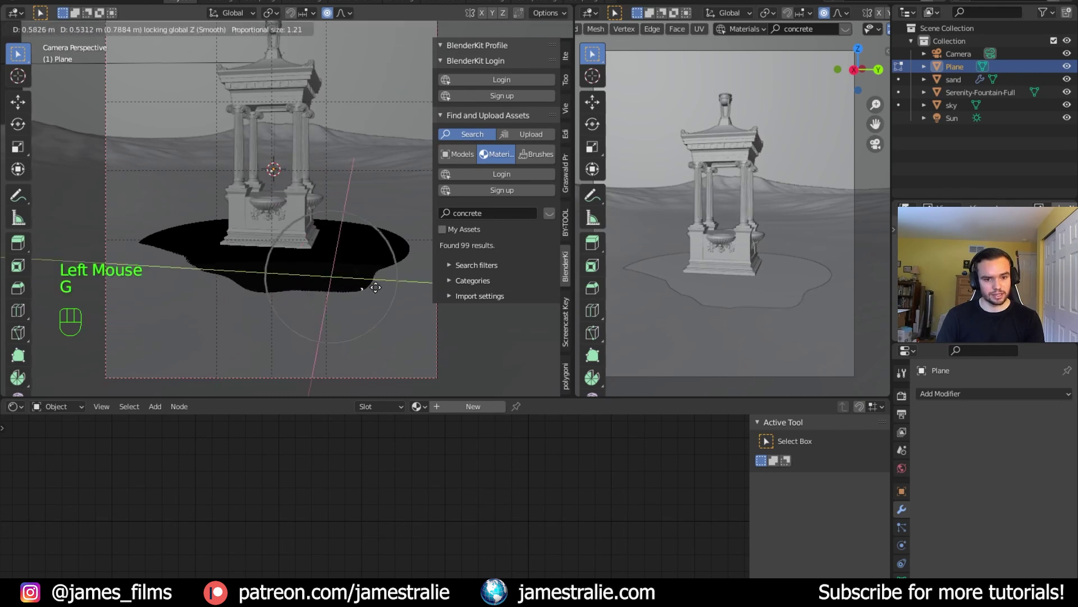
{"action": "left_click", "coordinate": [402, 265]}
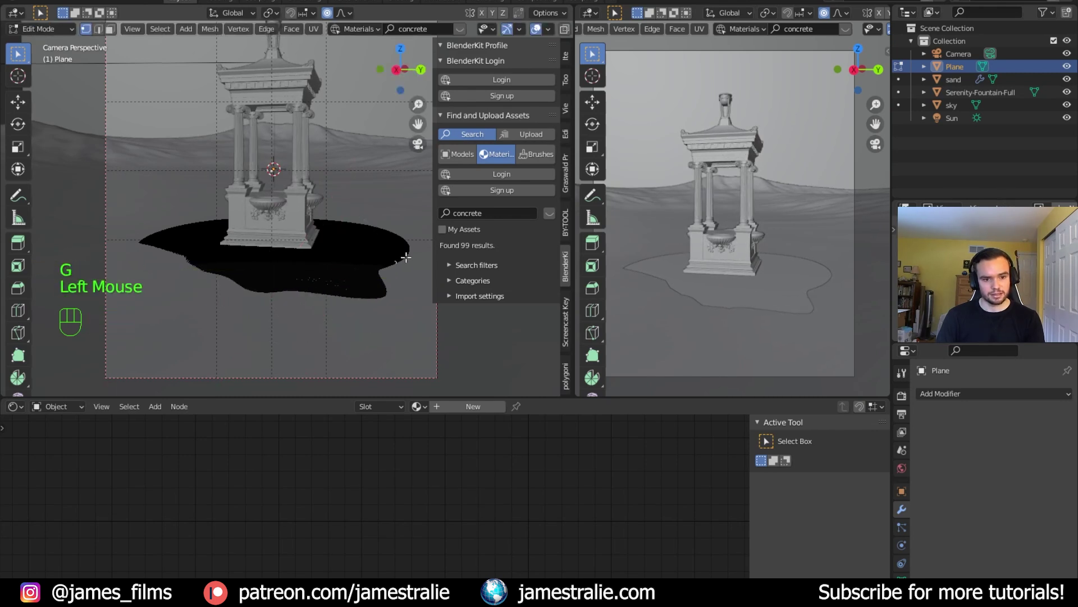
Pull two spots on the plane's right-hand and back-right edges inward toward the fountain with proportional editing.
{"action": "key", "text": "g"}
{"action": "left_click", "coordinate": [375, 259]}
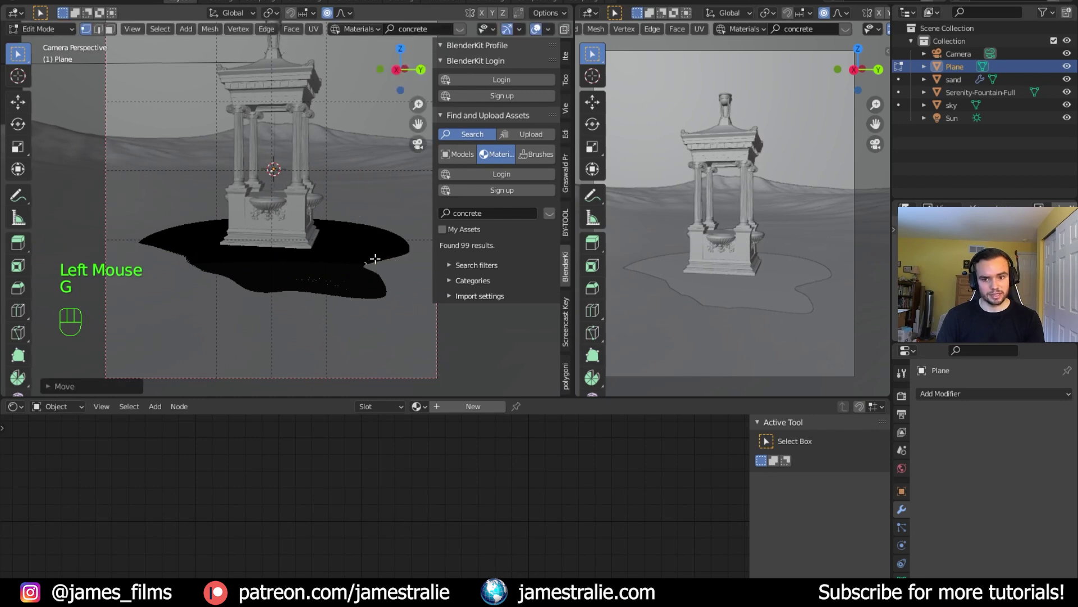
{"action": "left_click", "coordinate": [389, 223]}
{"action": "key", "text": "g"}
{"action": "left_click", "coordinate": [351, 224]}
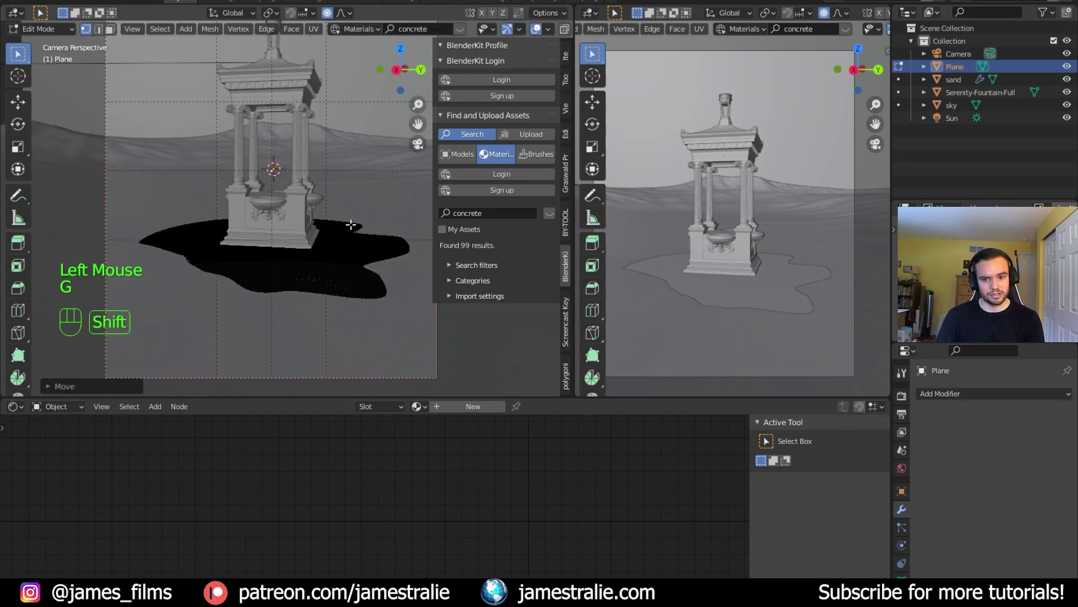
Pull the plane's back edge inward on both sides of the fountain with Z locked.
{"action": "middle_click_drag", "start_coordinate": [351, 225], "coordinate": [355, 231], "text": "shift"}
{"action": "left_click", "coordinate": [175, 231]}
{"action": "key", "text": "g"}
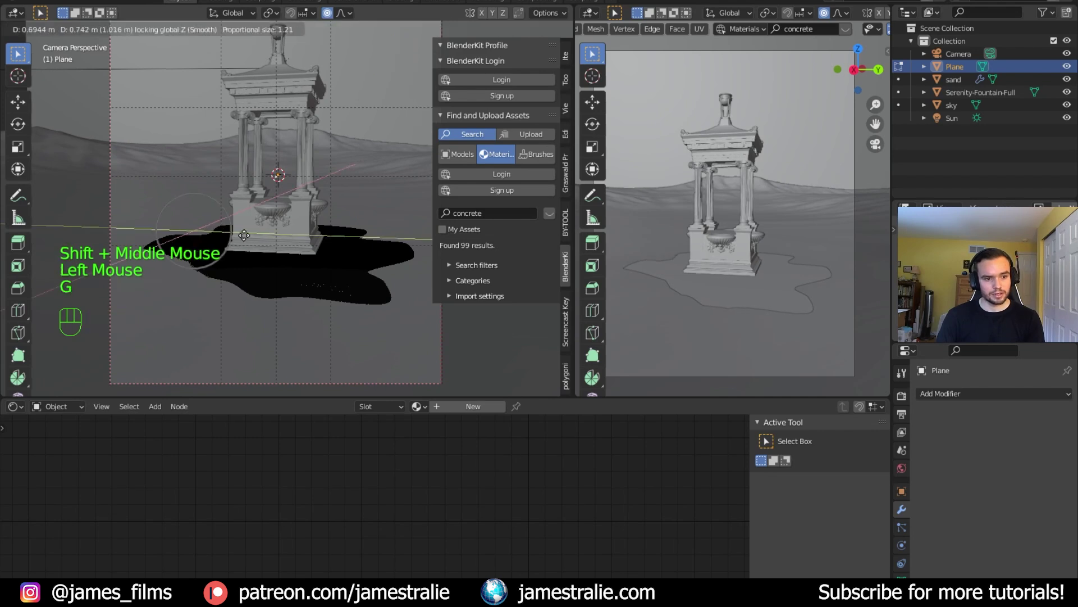
{"action": "left_click", "coordinate": [262, 240]}
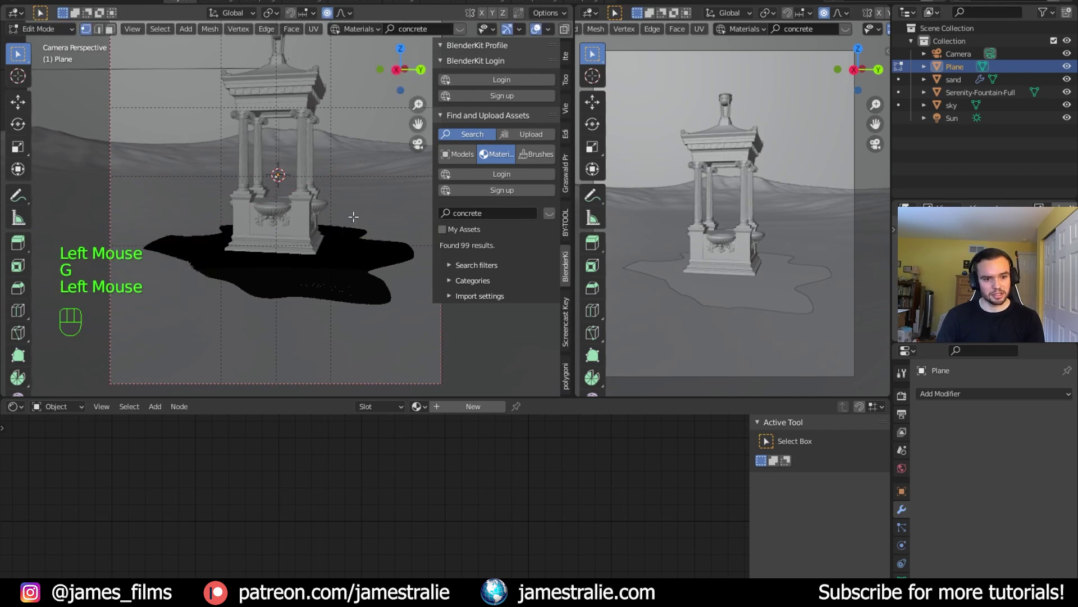
{"action": "key", "text": "g"}
{"action": "key", "text": "shift+z"}
{"action": "left_click", "coordinate": [324, 228]}
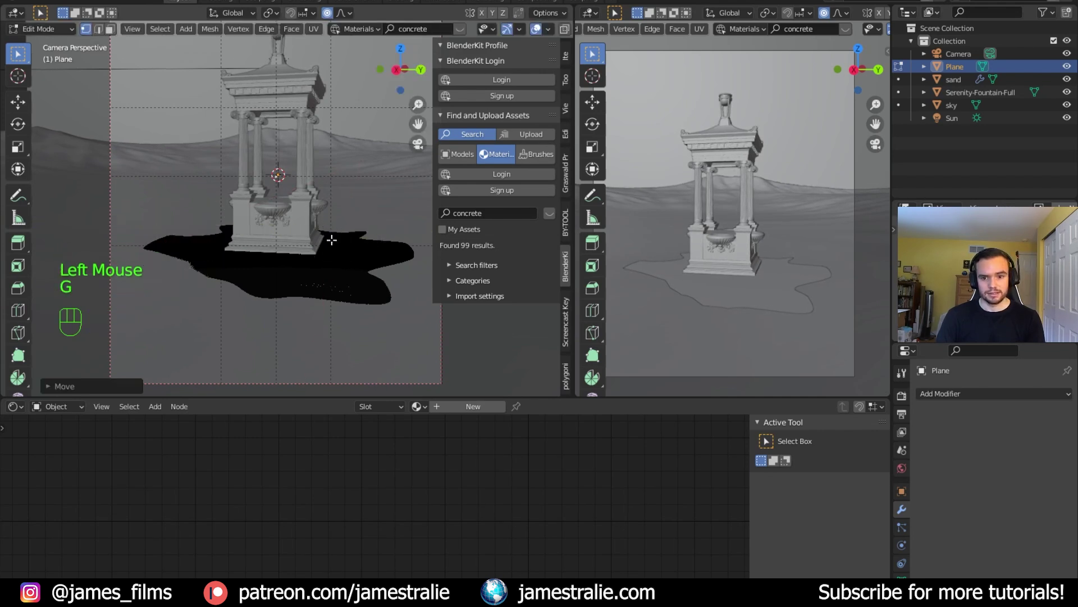
Pull one spot on the plane's front-left edge inward and the neighbouring spot outward, with Z locked and a proportional size of about 1.10.
{"action": "left_click", "coordinate": [211, 281]}
{"action": "key", "text": "g"}
{"action": "key", "text": "shift+z"}
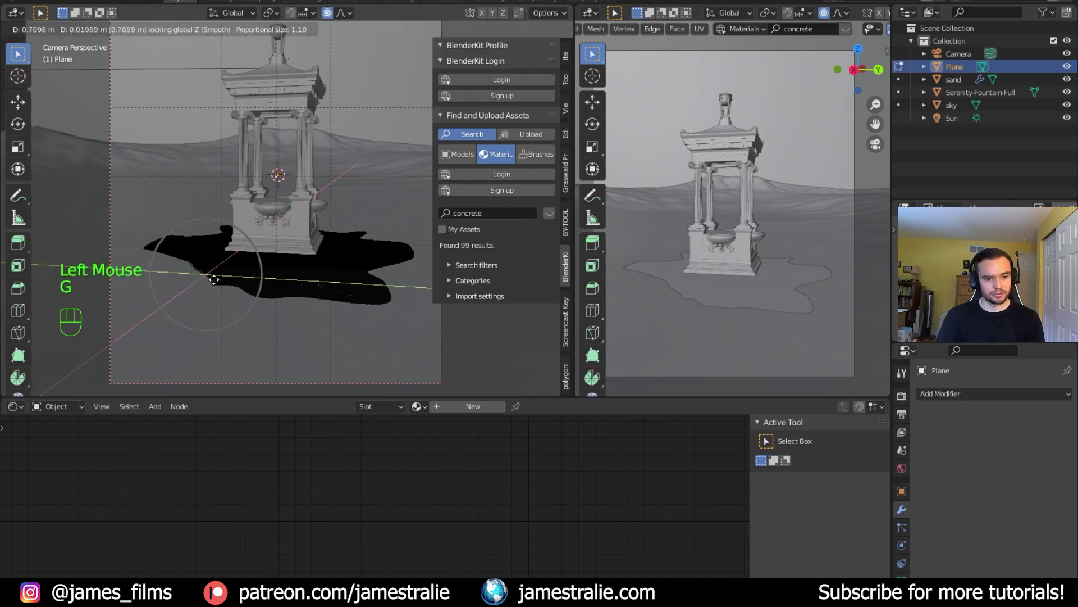
{"action": "left_click", "coordinate": [236, 256]}
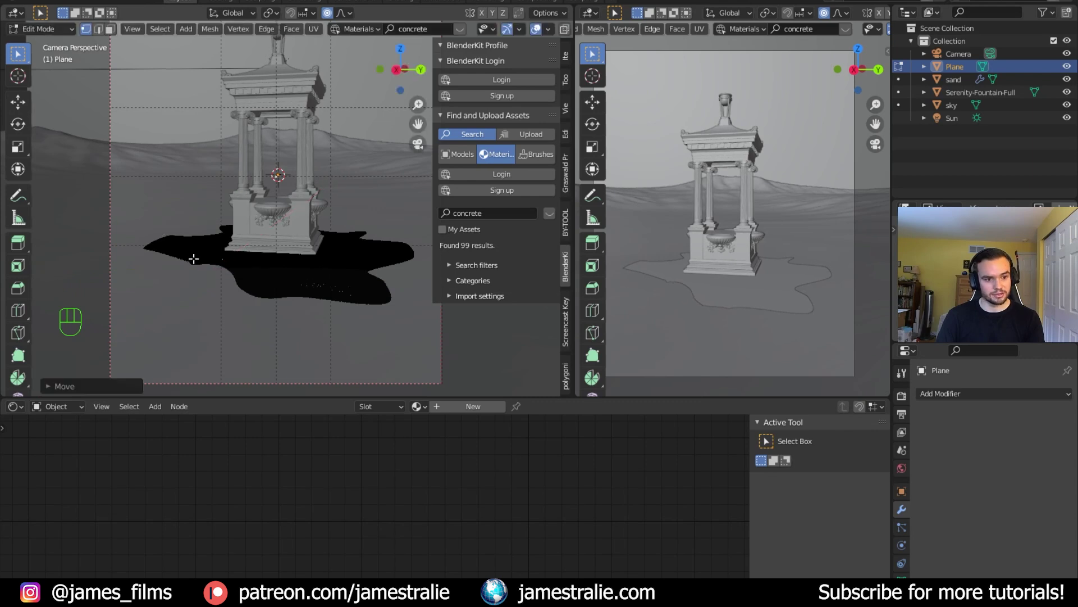
{"action": "key", "text": "g"}
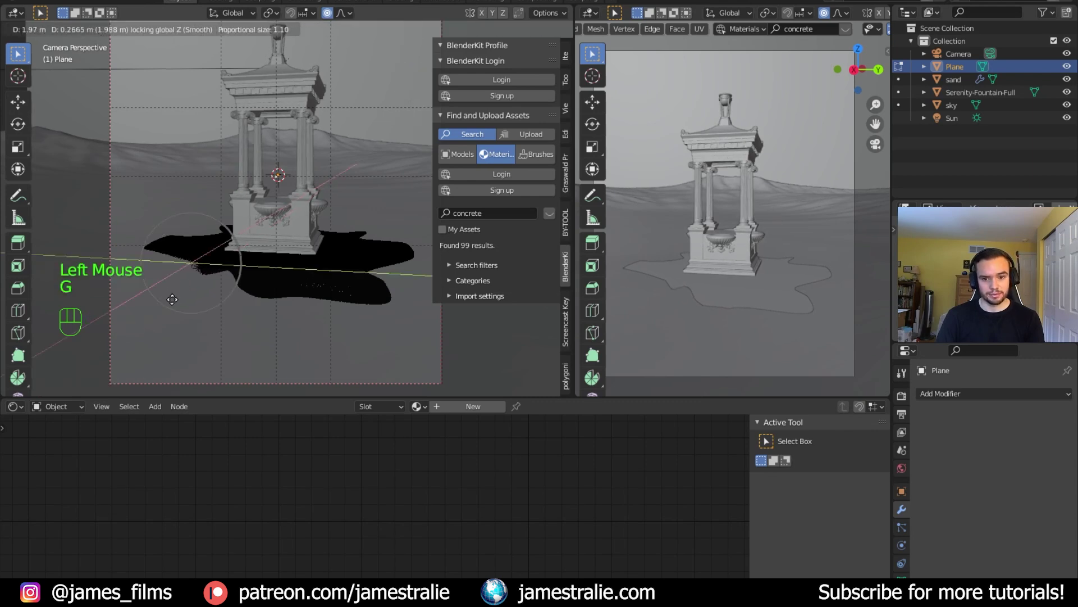
{"action": "left_click", "coordinate": [206, 292]}
Indent the middle of the plane's front edge with several small moves at a proportional size of about 1.10.
{"action": "key", "text": "g"}
{"action": "key", "text": "shift+z"}
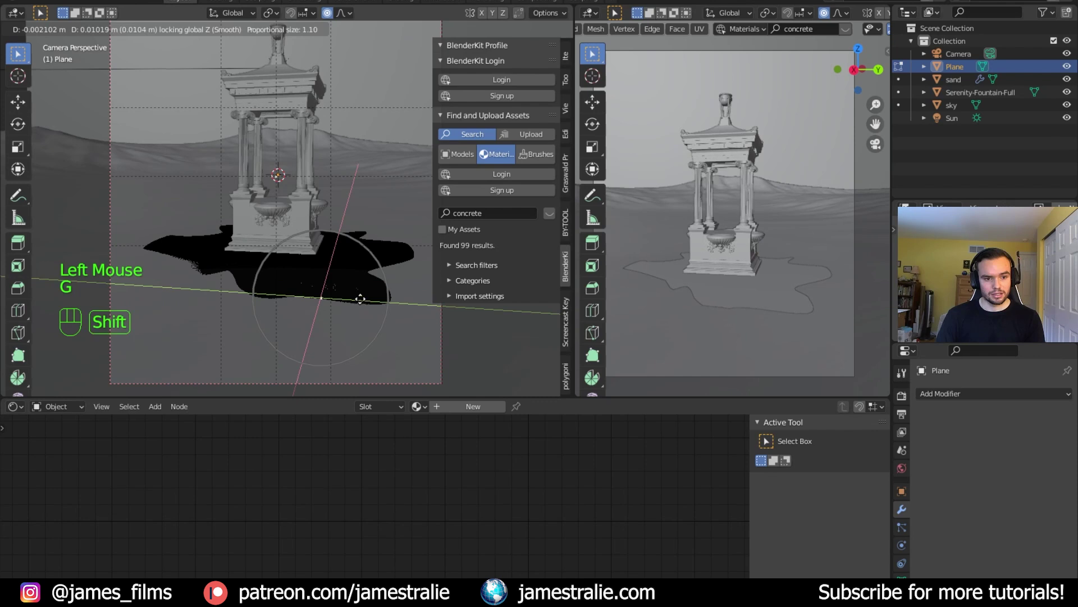
{"action": "left_click", "coordinate": [350, 285]}
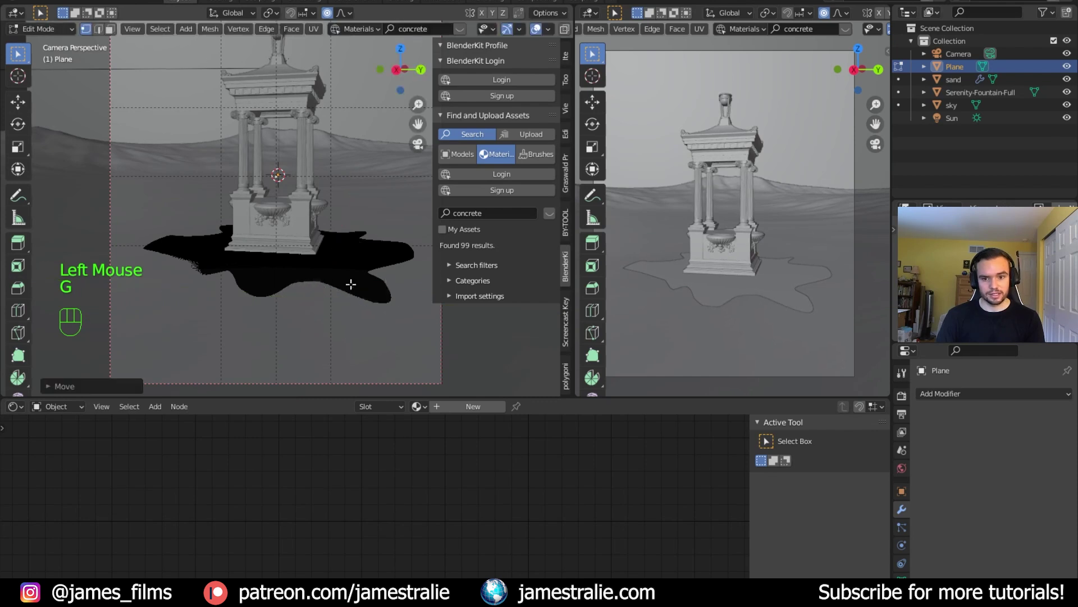
{"action": "key", "text": "g"}
{"action": "key", "text": "z"}
{"action": "left_click", "coordinate": [351, 287]}
{"action": "key", "text": "g"}
{"action": "key", "text": "shift+z"}
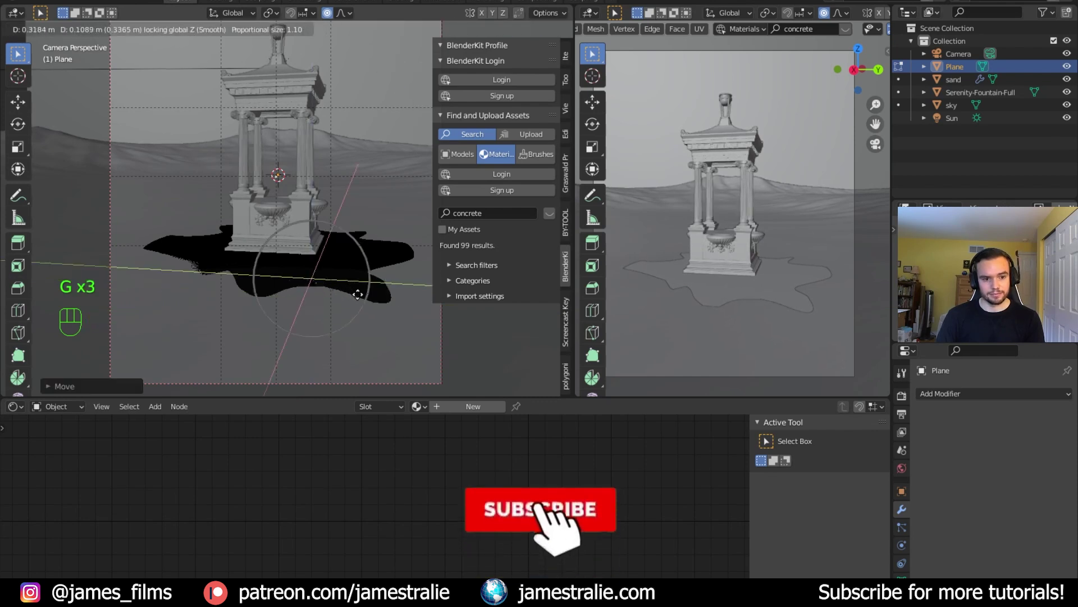
{"action": "left_click", "coordinate": [358, 296]}
Leave Edit Mode and show the second camera view in rendered shading.
{"action": "key", "text": "Tab"}
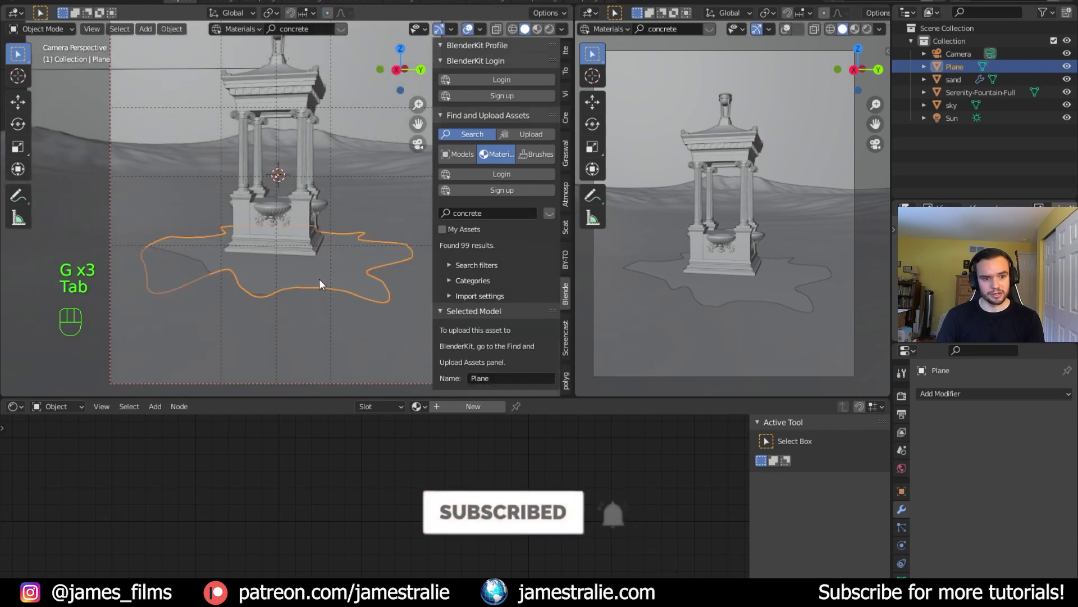
{"action": "left_click", "coordinate": [868, 29]}
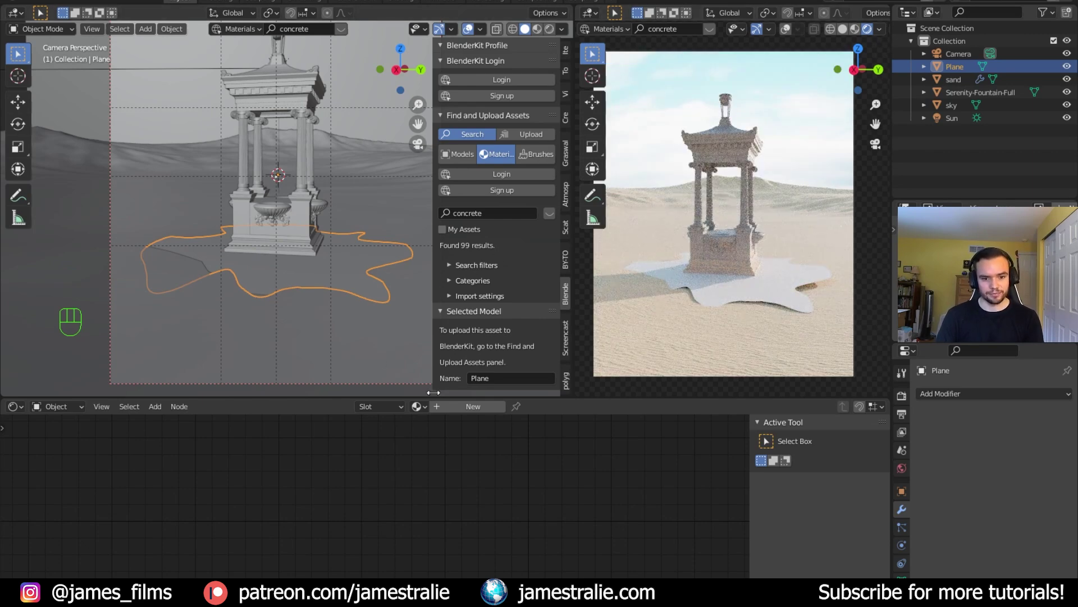
Open the sand object in Edit Mode and turn on the Edit Mode display of its Displace modifier.
{"action": "left_click", "coordinate": [375, 340]}
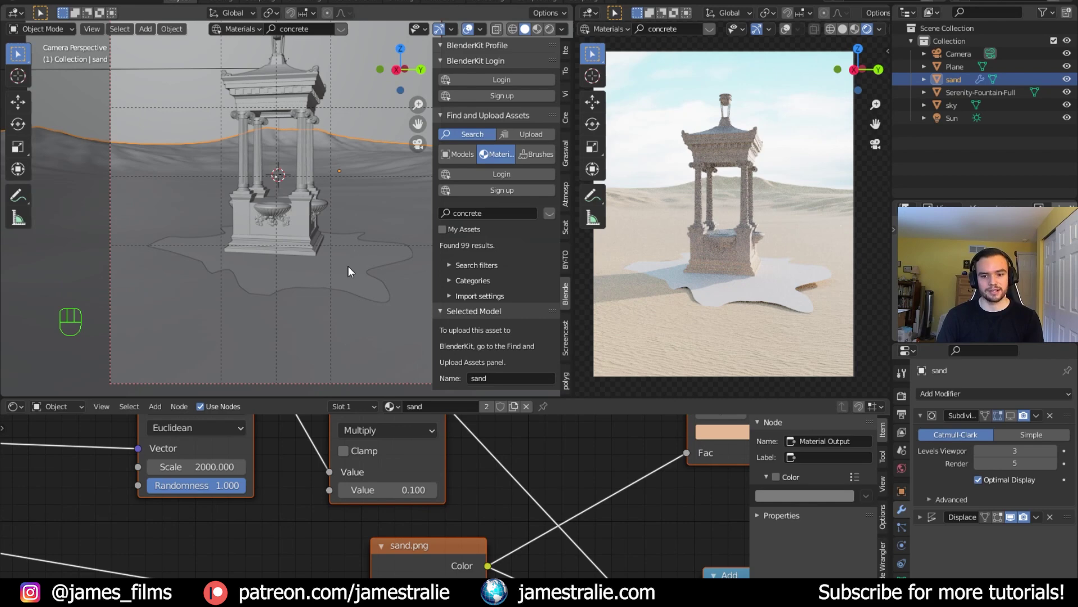
{"action": "left_click", "coordinate": [349, 316]}
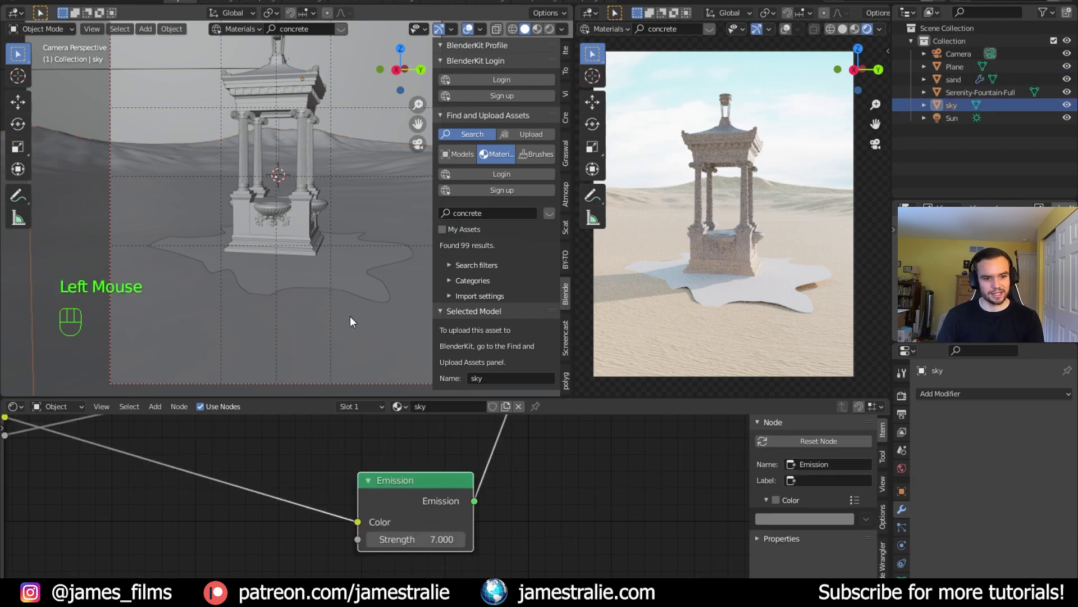
{"action": "left_click", "coordinate": [322, 318]}
{"action": "key", "text": "Tab"}
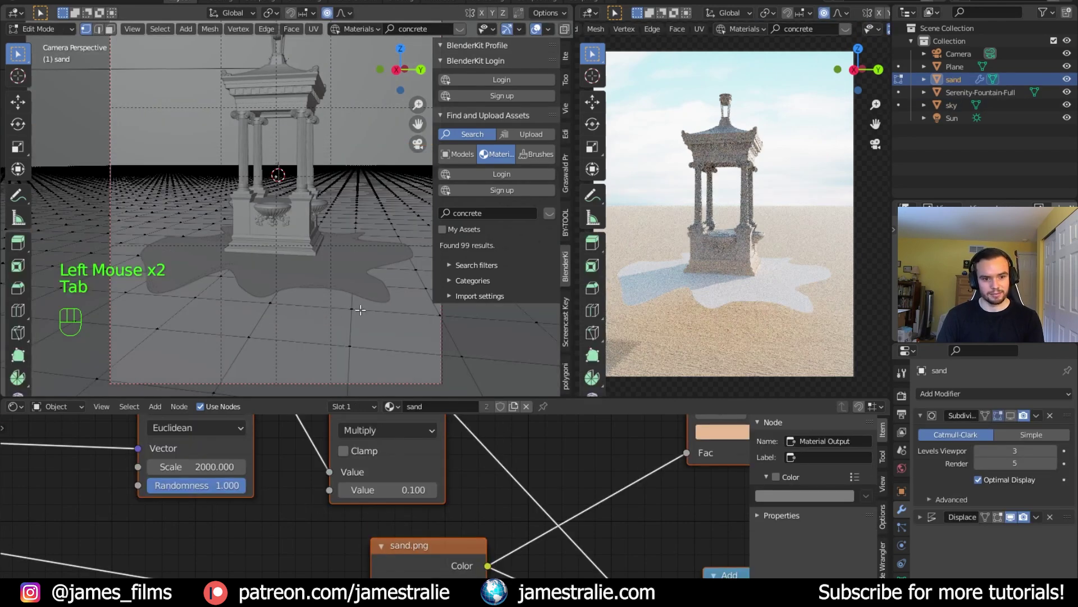
{"action": "left_click", "coordinate": [353, 307]}
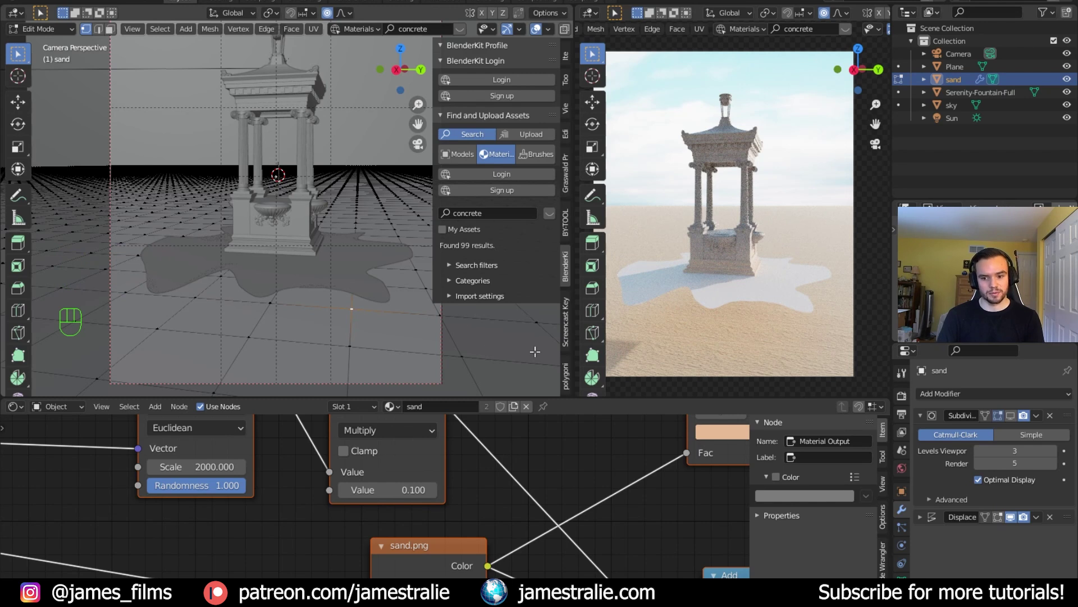
{"action": "left_click", "coordinate": [999, 517]}
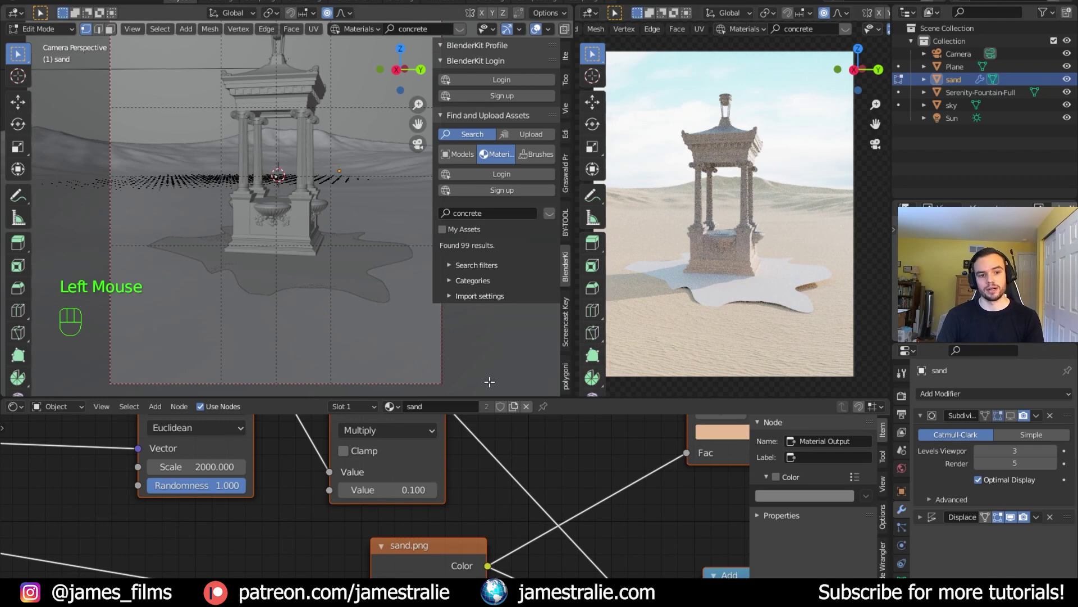
Raise the sand in front of the pool's right side by about 0.27 m along Z with a proportional size of 1.10.
{"action": "left_click", "coordinate": [337, 304]}
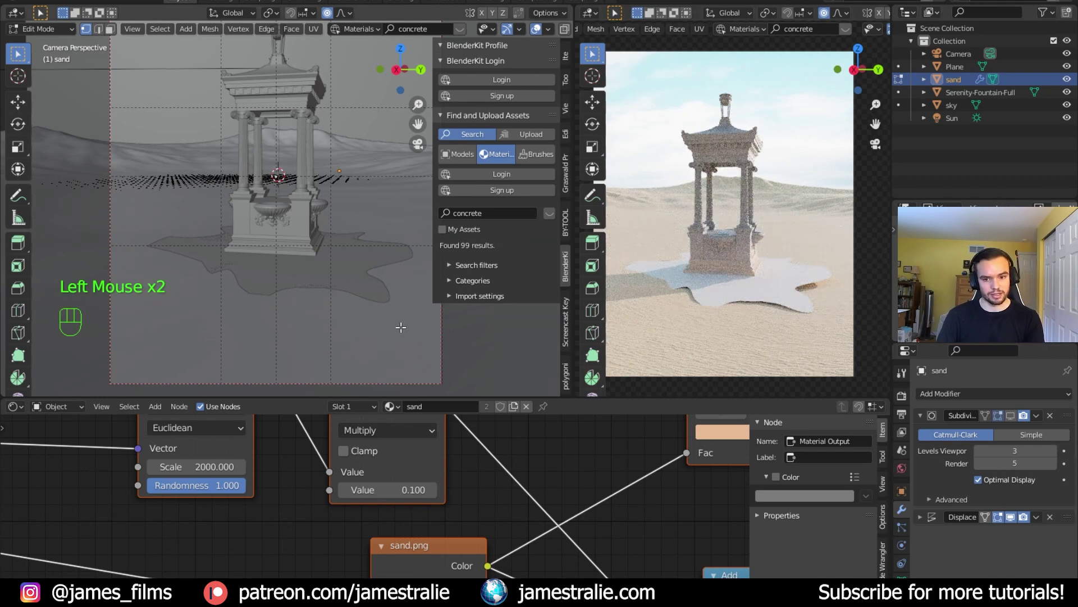
{"action": "key", "text": "g"}
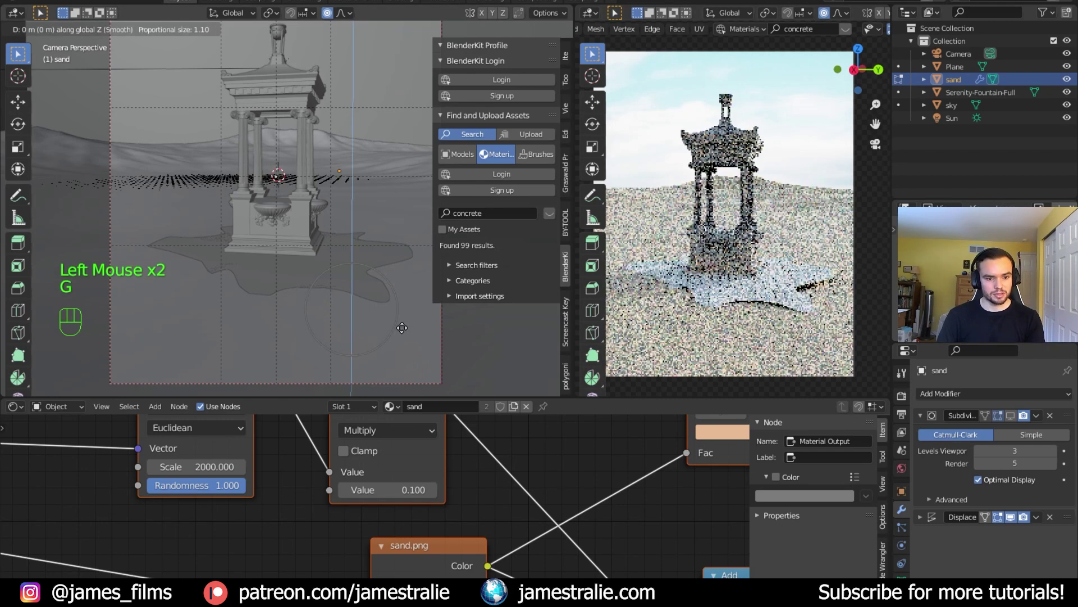
{"action": "left_click", "coordinate": [412, 316]}
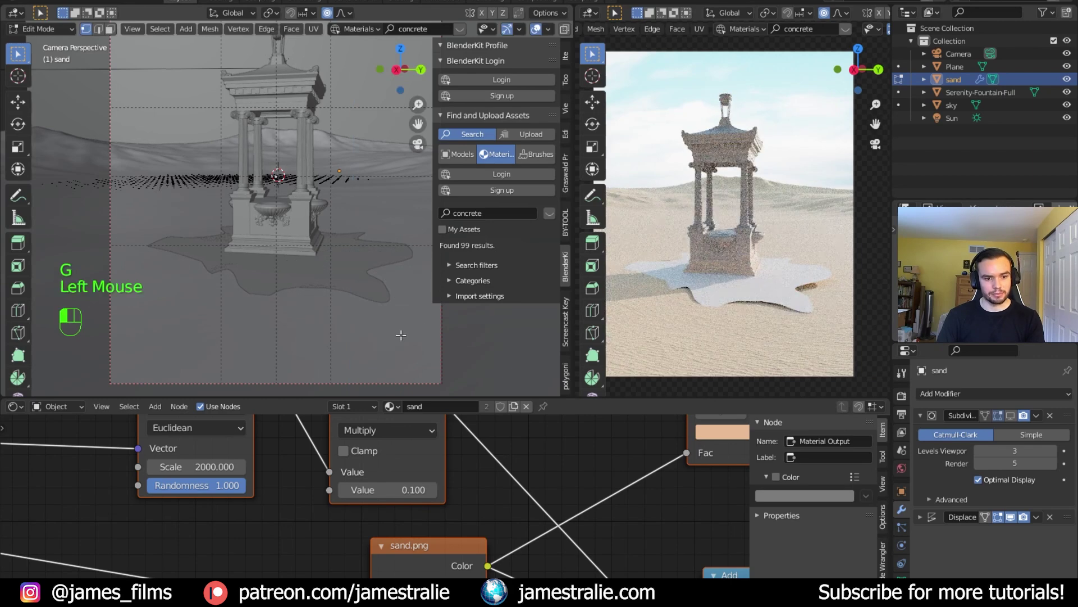
{"action": "key", "text": "g"}
{"action": "key", "text": "z"}
{"action": "key", "text": "g"}
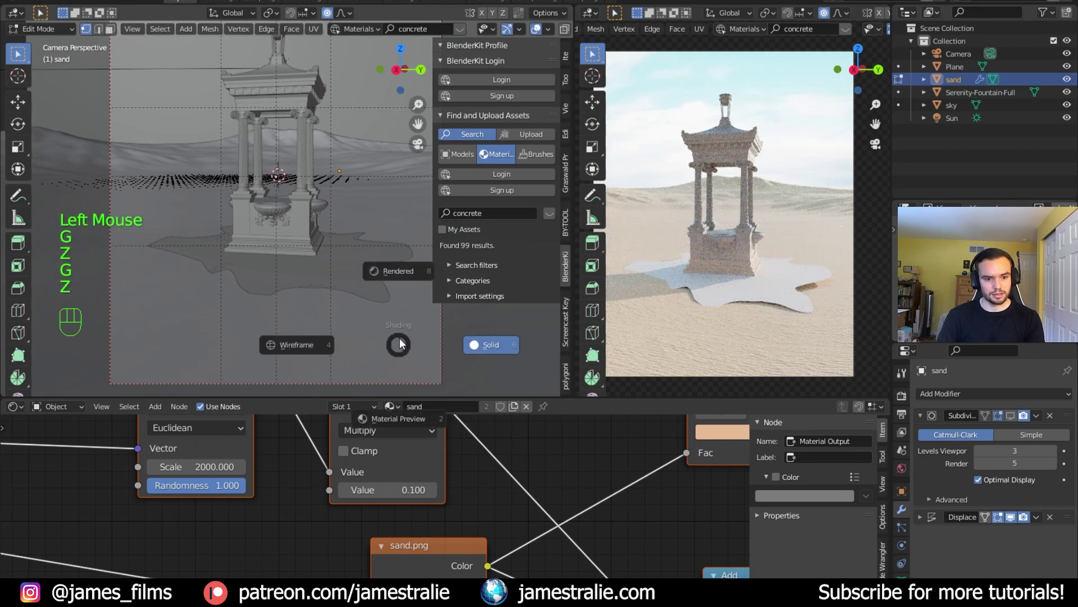
{"action": "scroll", "coordinate": [400, 340], "scroll_direction": "down", "scroll_amount": 2}
{"action": "left_click", "coordinate": [392, 324]}
{"action": "key", "text": "g"}
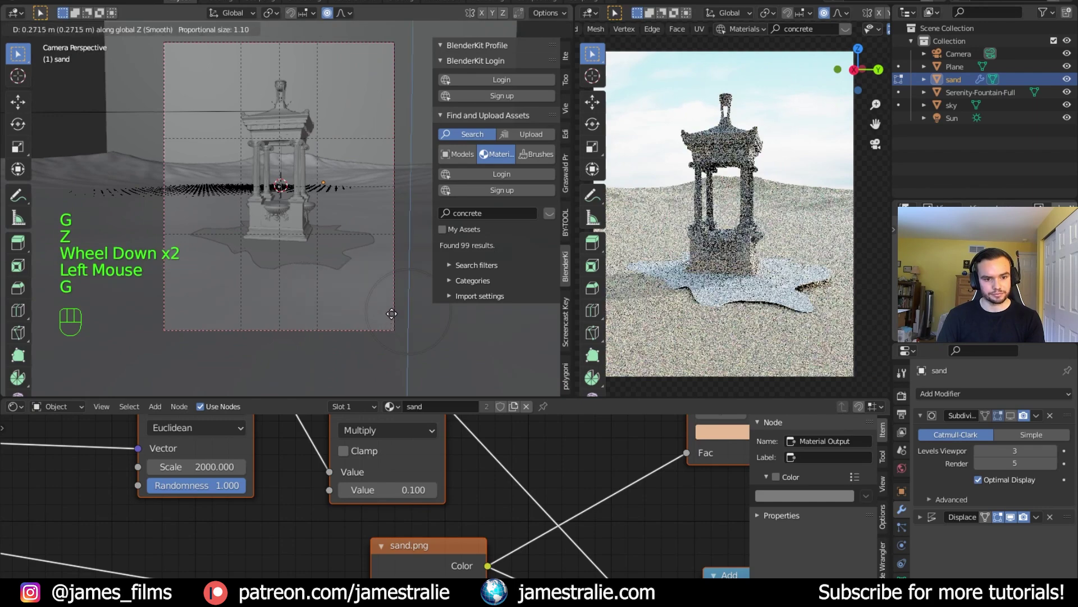
{"action": "left_click", "coordinate": [378, 311]}
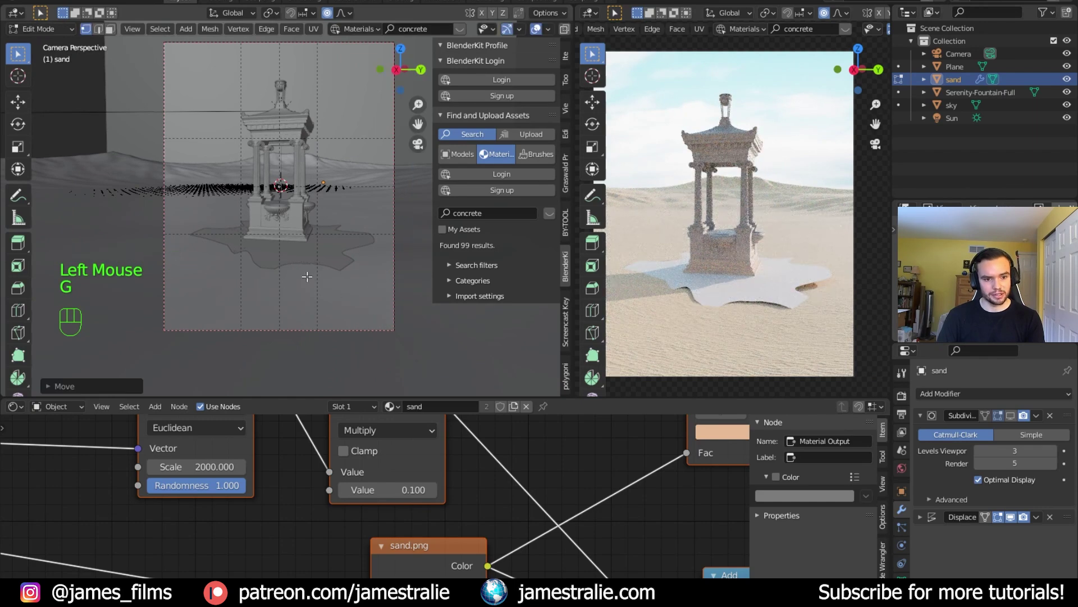
Raise the sand at the pool's front edge and beside its right end along Z, enlarging the proportional size to about 2.36.
{"action": "key", "text": "g"}
{"action": "key", "text": "z"}
{"action": "scroll", "coordinate": [314, 270], "scroll_direction": "down", "scroll_amount": 1}
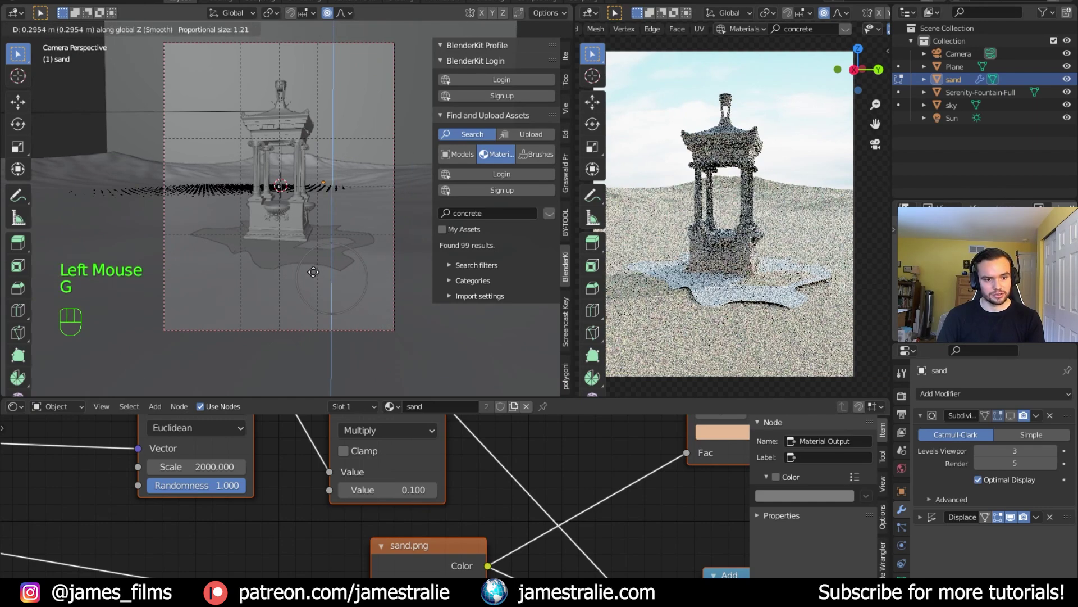
{"action": "left_click", "coordinate": [373, 238]}
{"action": "key", "text": "g"}
{"action": "key", "text": "z"}
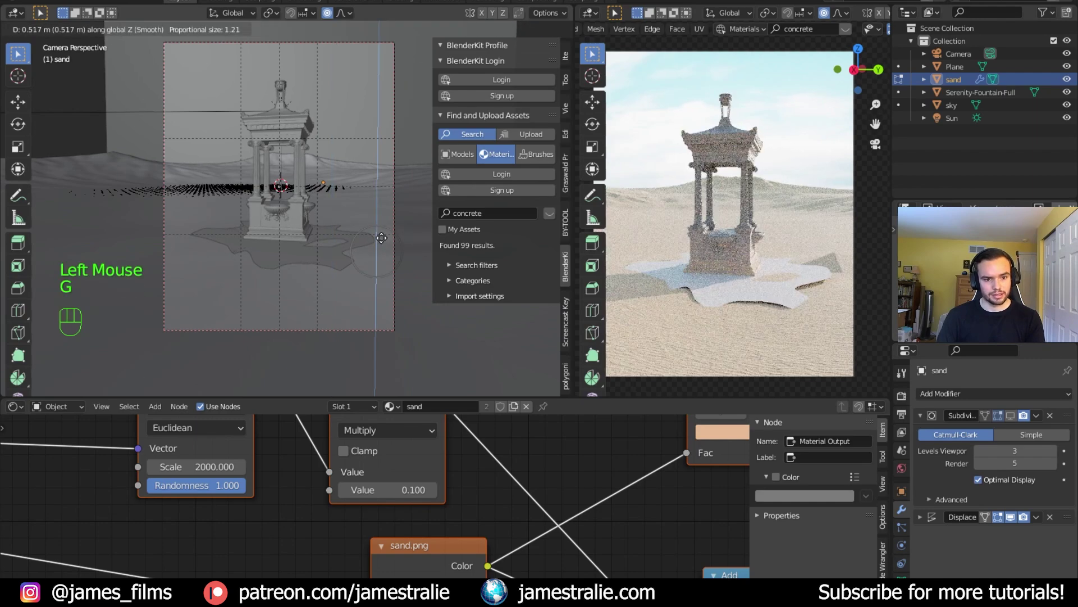
{"action": "scroll", "coordinate": [384, 240], "scroll_direction": "down", "scroll_amount": 5}
{"action": "left_click", "coordinate": [383, 240]}
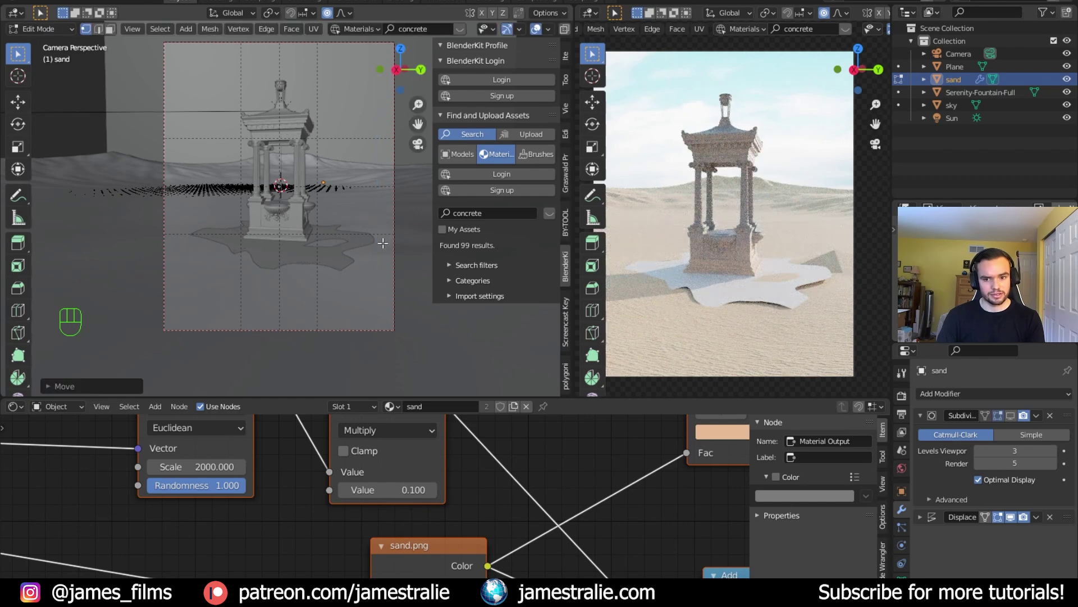
Raise the sand near the pool's right end by about 0.46 m along Z and adjust its height once more.
{"action": "left_click", "coordinate": [376, 256]}
{"action": "key", "text": "g"}
{"action": "key", "text": "z"}
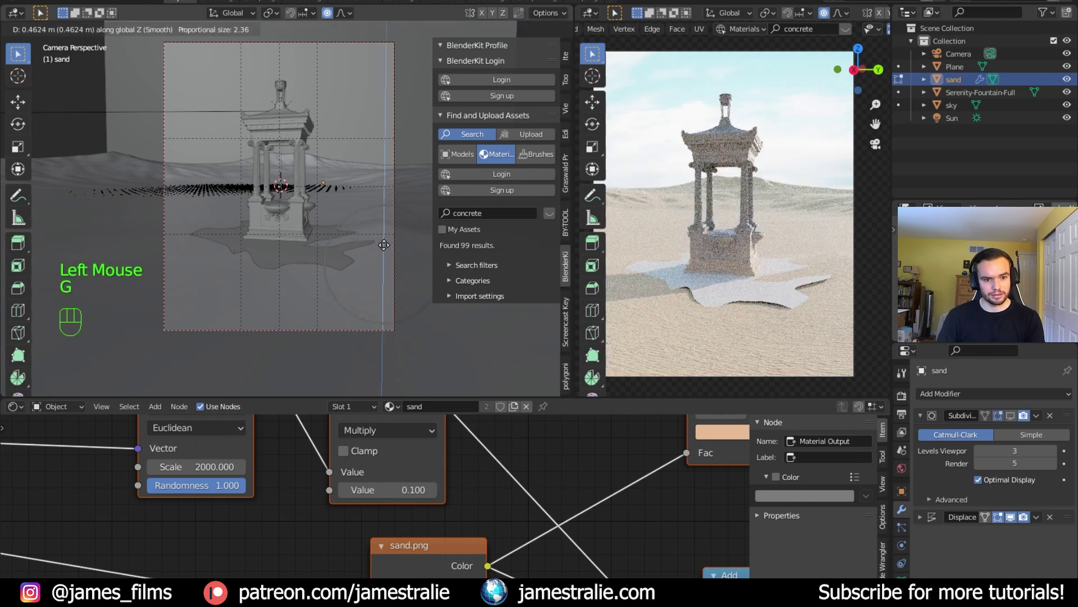
{"action": "left_click", "coordinate": [384, 245]}
{"action": "key", "text": "g"}
{"action": "key", "text": "z"}
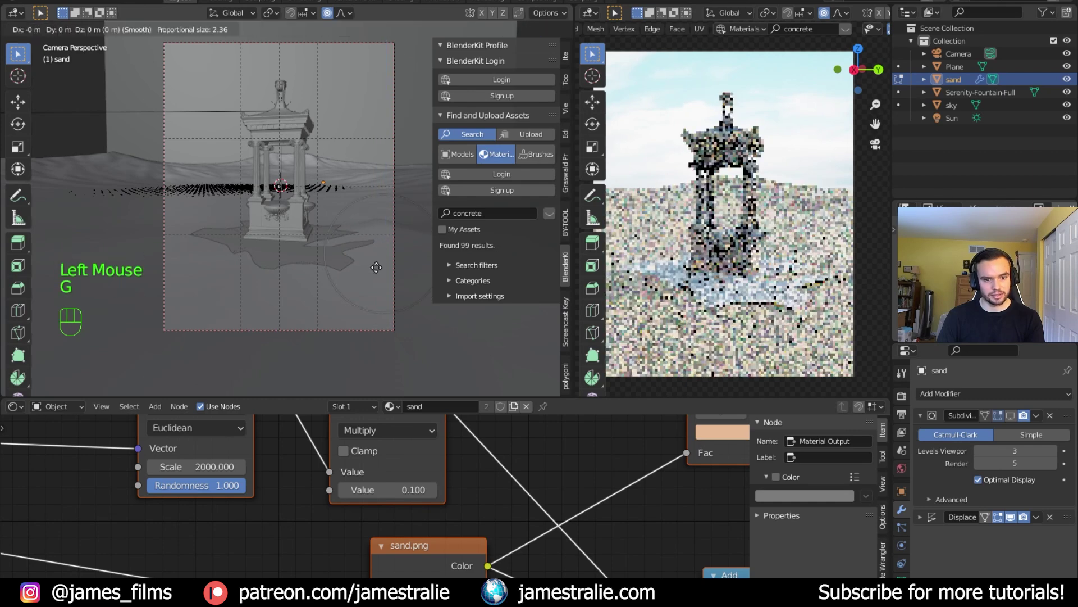
{"action": "left_click", "coordinate": [381, 265]}
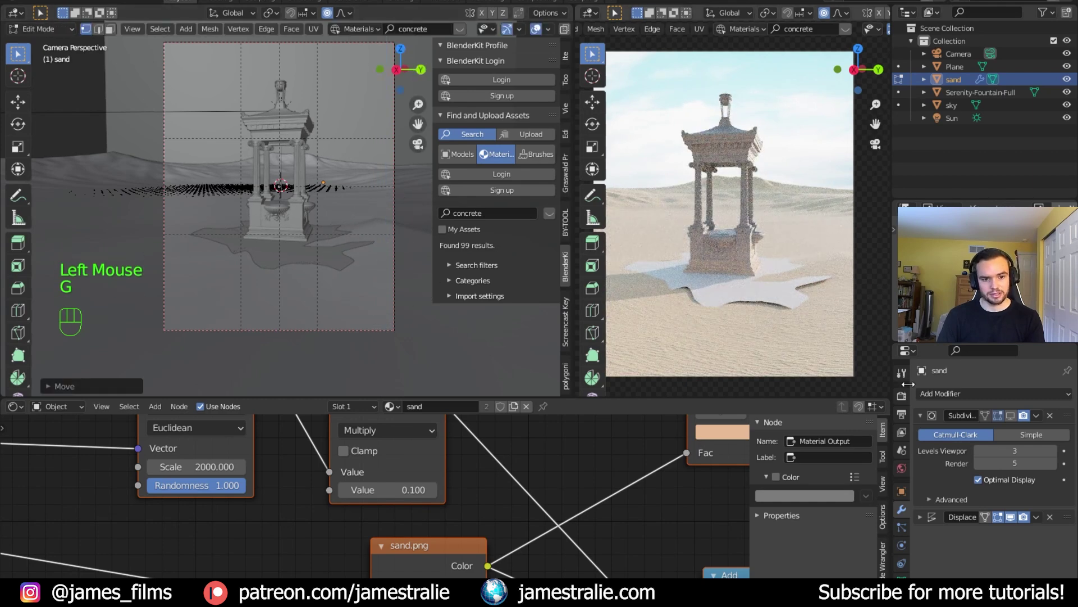
Turn on the viewport display of the sand's Subdivision modifier and raise the sand in front of the pool by about 0.36 m along Z.
{"action": "left_click", "coordinate": [1016, 415]}
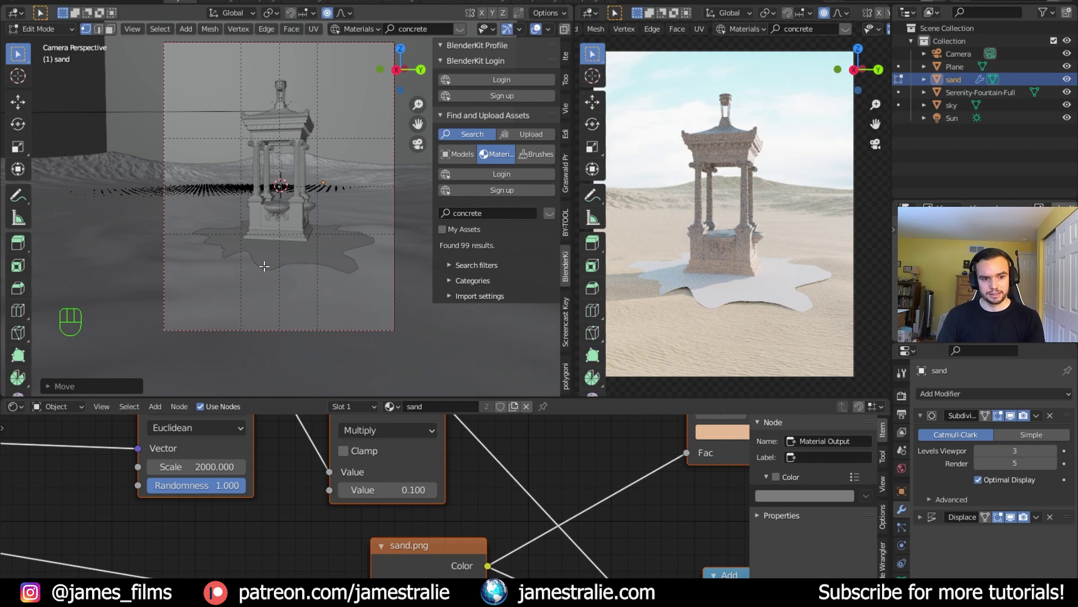
{"action": "left_click", "coordinate": [318, 278]}
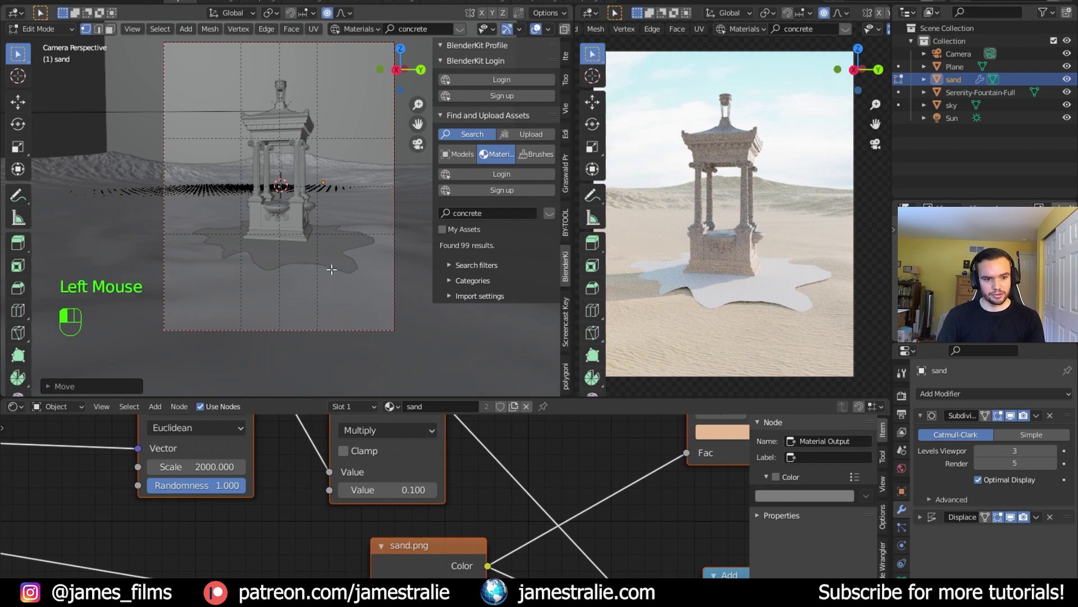
{"action": "key", "text": "g"}
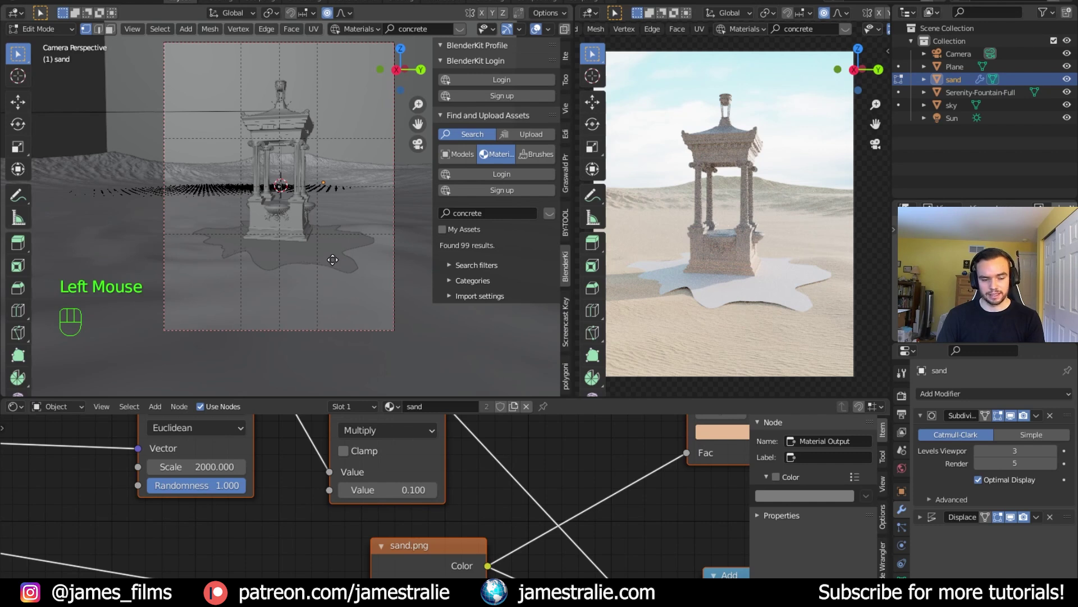
{"action": "key", "text": "g"}
{"action": "key", "text": "z"}
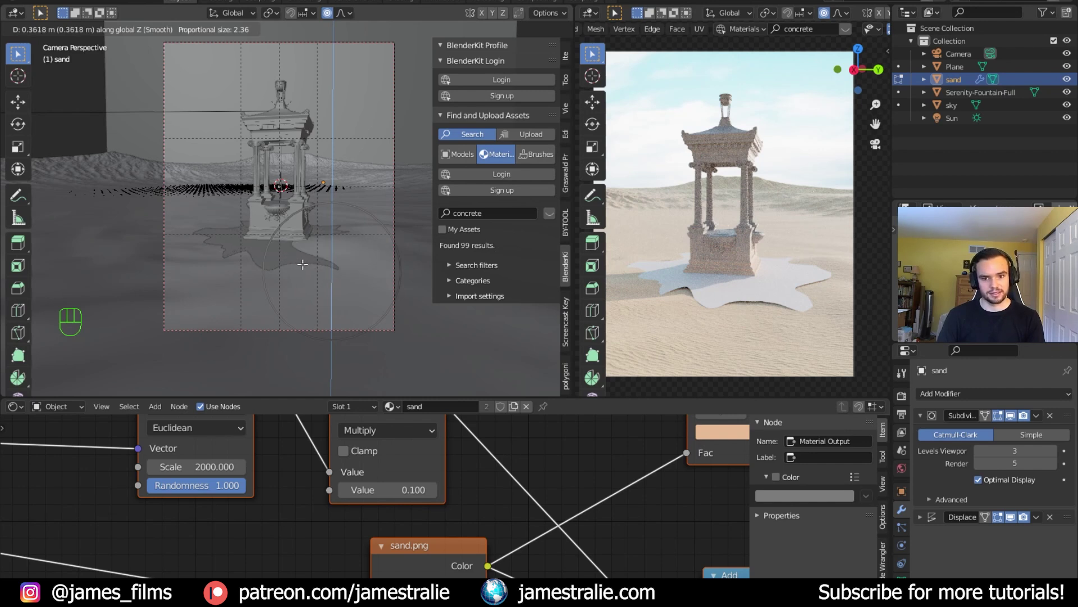
{"action": "left_click", "coordinate": [273, 237]}
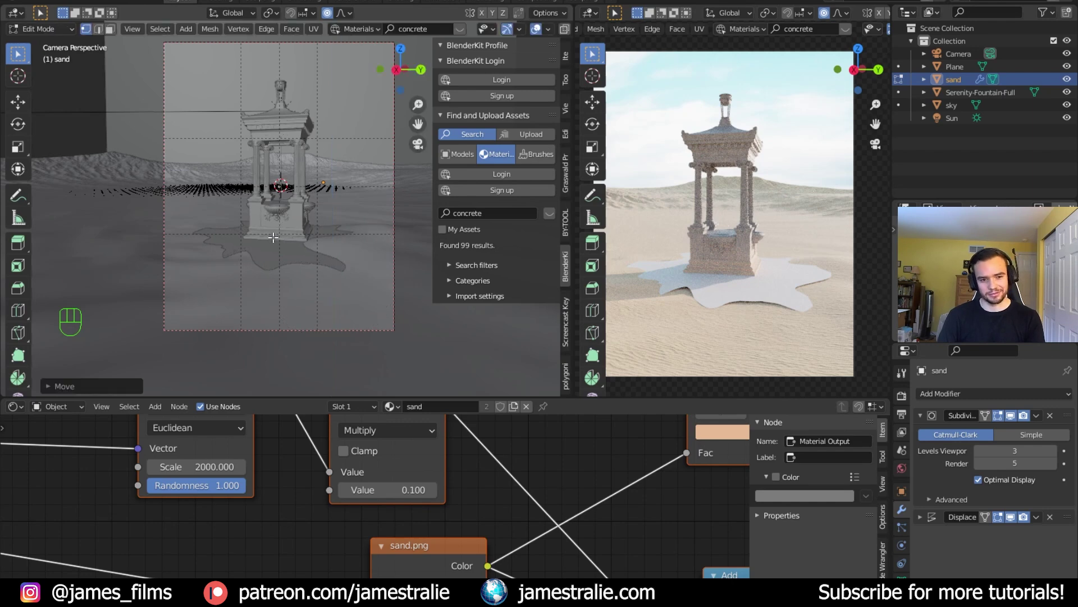
Raise the sand beside the front-left edge of the pool along Z with a proportional size of 2.36, and leave Edit Mode.
{"action": "middle_click_drag", "start_coordinate": [291, 248], "coordinate": [293, 251]}
{"action": "middle_click_drag", "start_coordinate": [357, 293], "coordinate": [219, 300], "text": "shift"}
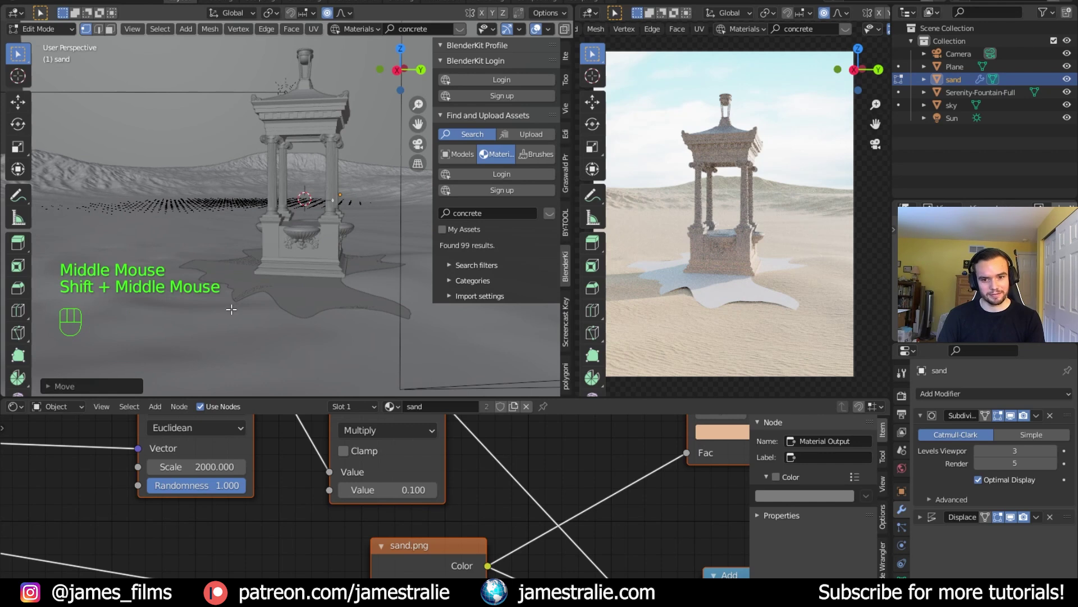
{"action": "left_click", "coordinate": [231, 308]}
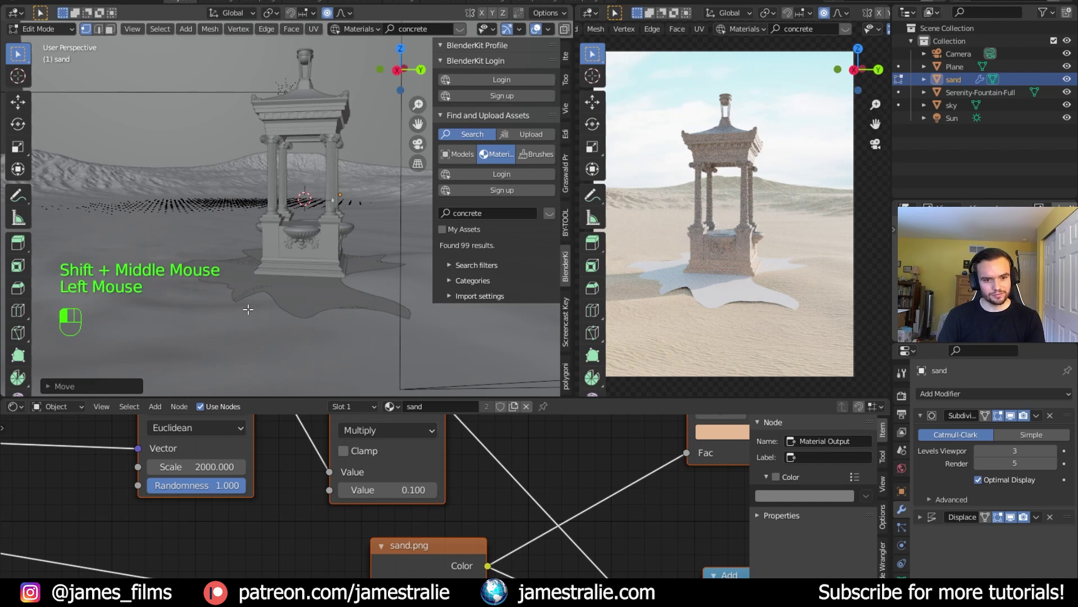
{"action": "key", "text": "g"}
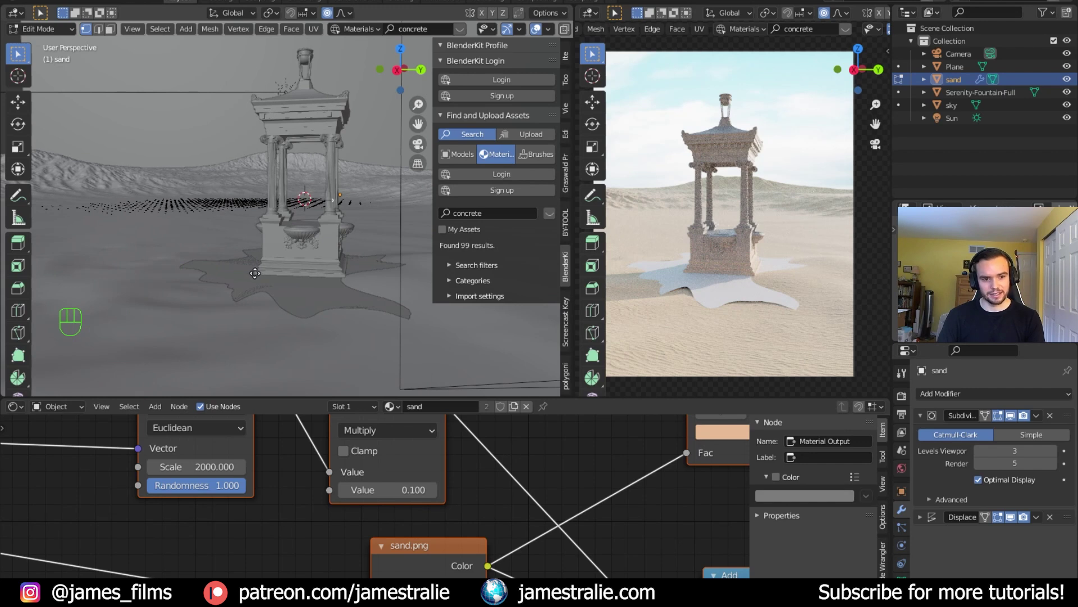
{"action": "key", "text": "g"}
{"action": "key", "text": "z"}
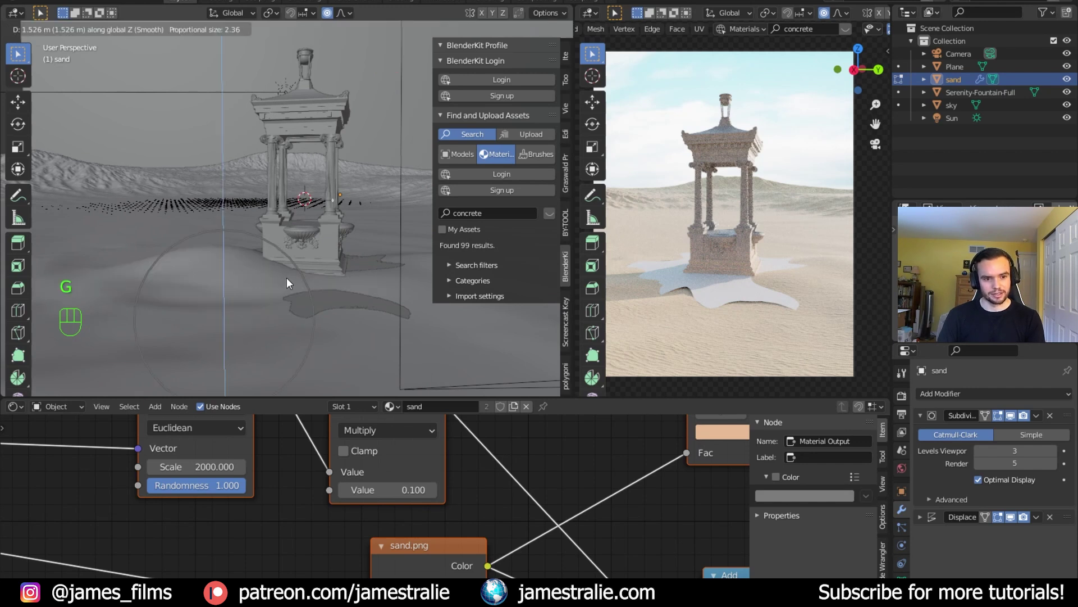
{"action": "left_click", "coordinate": [297, 266]}
{"action": "key", "text": "Tab"}
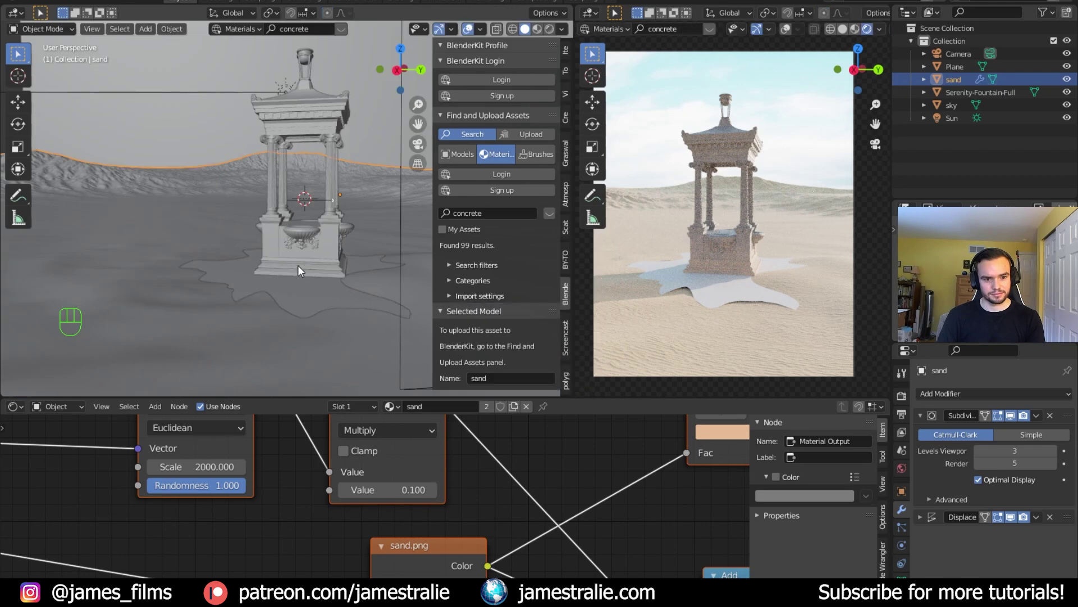
Lower the pool plane by about 0.017 m along Z and give it a new material.
{"action": "left_click", "coordinate": [311, 298]}
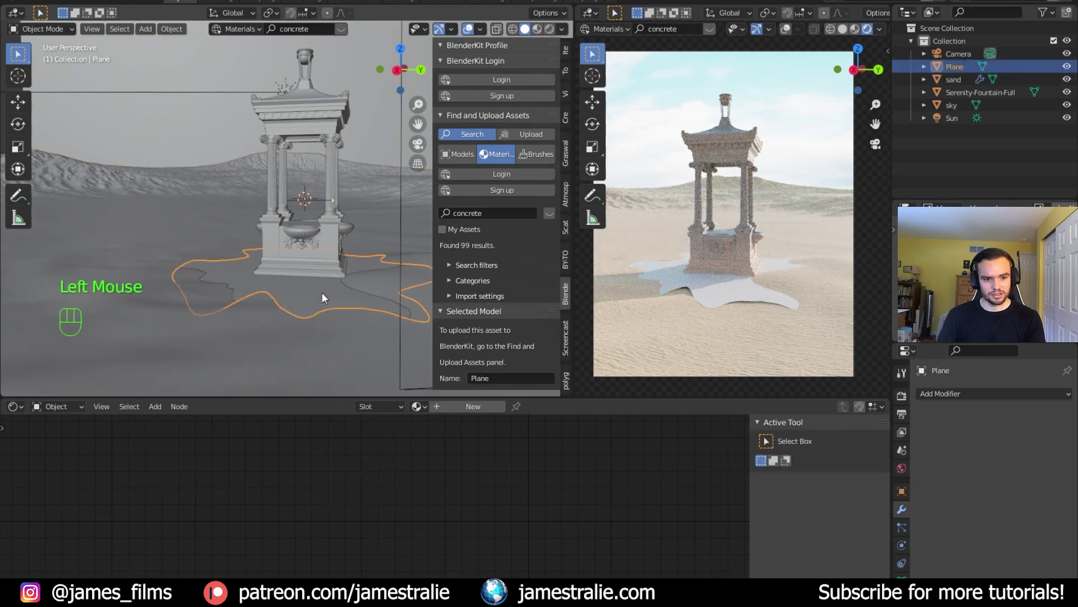
{"action": "key", "text": "g"}
{"action": "key", "text": "z"}
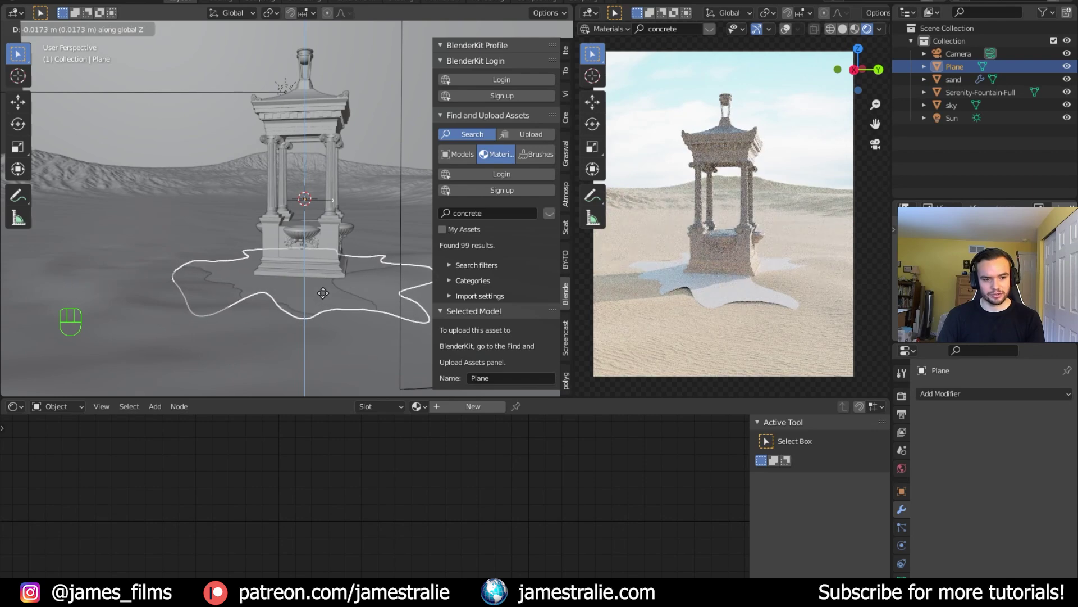
{"action": "left_click", "coordinate": [323, 294]}
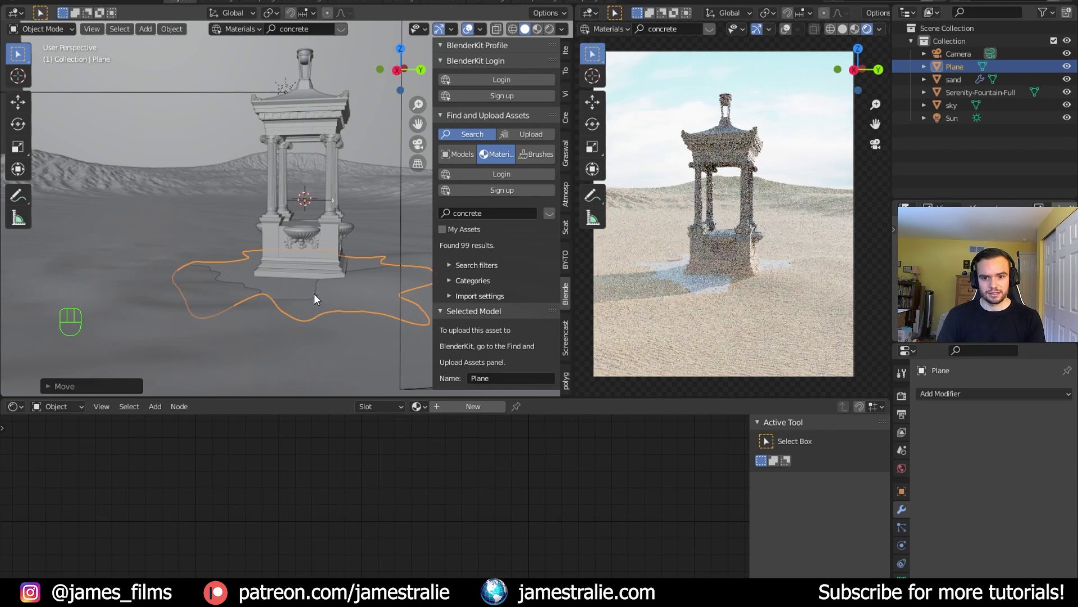
{"action": "left_click", "coordinate": [464, 409]}
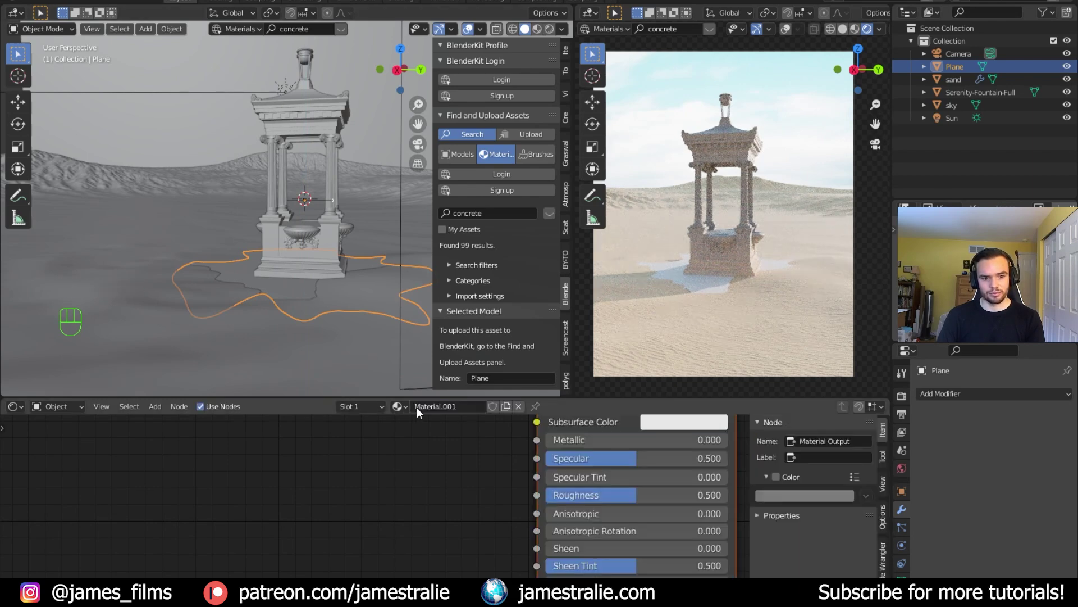
Turn off the viewport display of the sand's Subdivision modifier and rename the pool plane as water.
{"action": "left_click", "coordinate": [681, 341]}
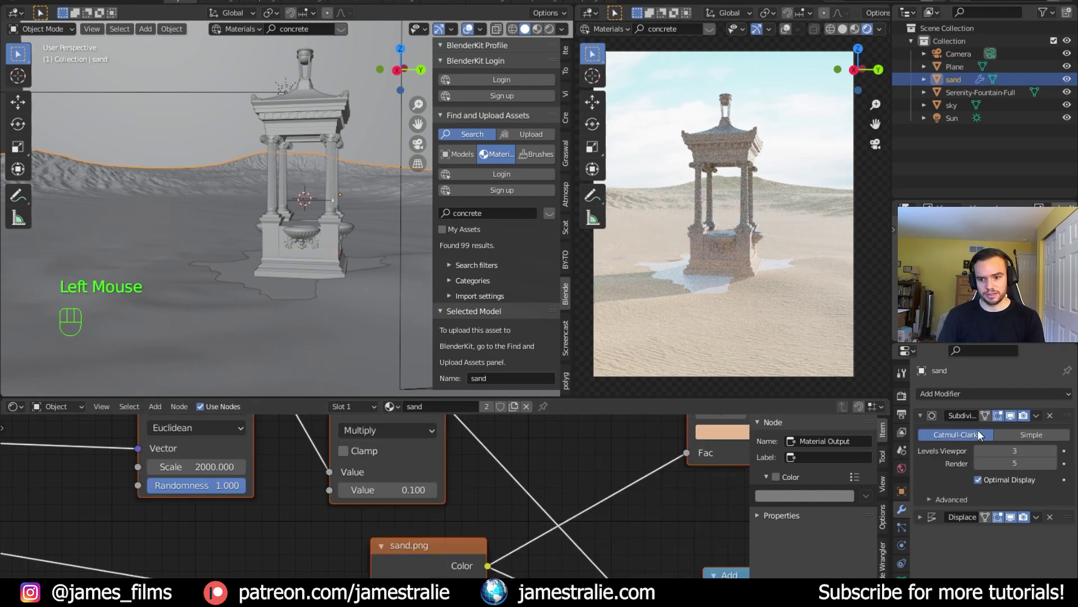
{"action": "left_click", "coordinate": [1010, 416]}
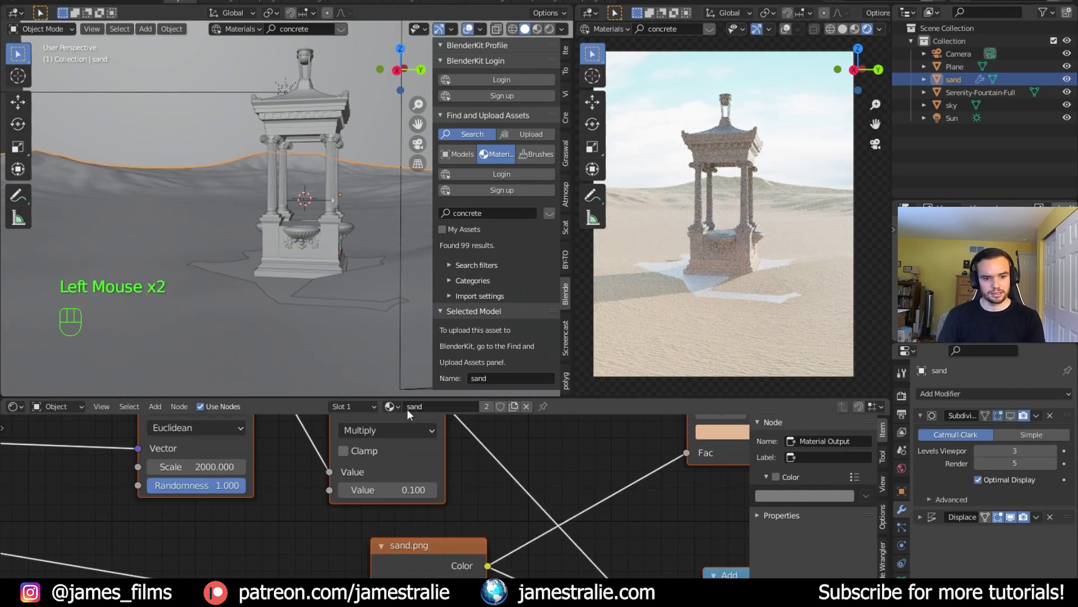
{"action": "left_click", "coordinate": [282, 288]}
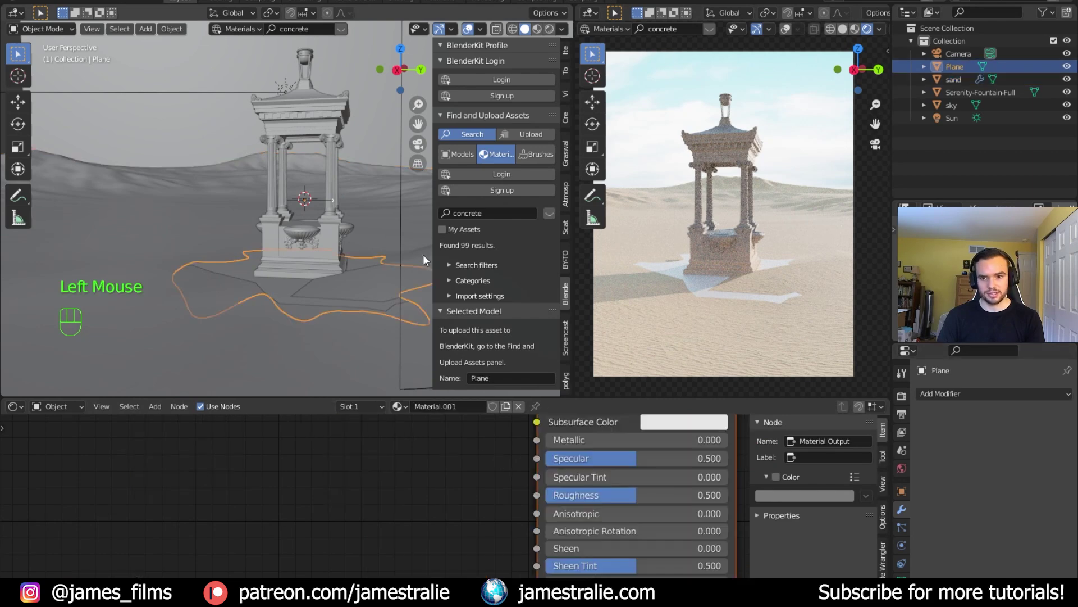
{"action": "double_click", "coordinate": [954, 67]}
{"action": "type", "text": "water"}
{"action": "key", "text": "Return"}
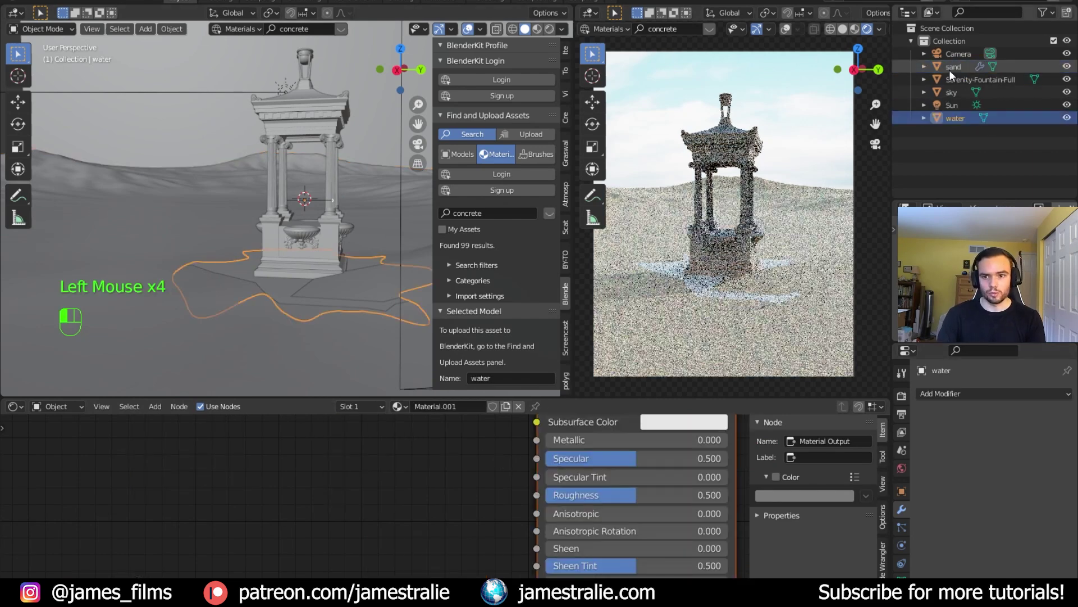
Set the water material's IOR to 1.200, raise its Transmission, and reduce its Roughness to 0.000.
{"action": "scroll", "coordinate": [443, 443], "scroll_direction": "down", "scroll_amount": 5}
{"action": "middle_click_drag", "start_coordinate": [443, 444], "coordinate": [266, 414]}
{"action": "scroll", "coordinate": [302, 459], "scroll_direction": "down", "scroll_amount": 2}
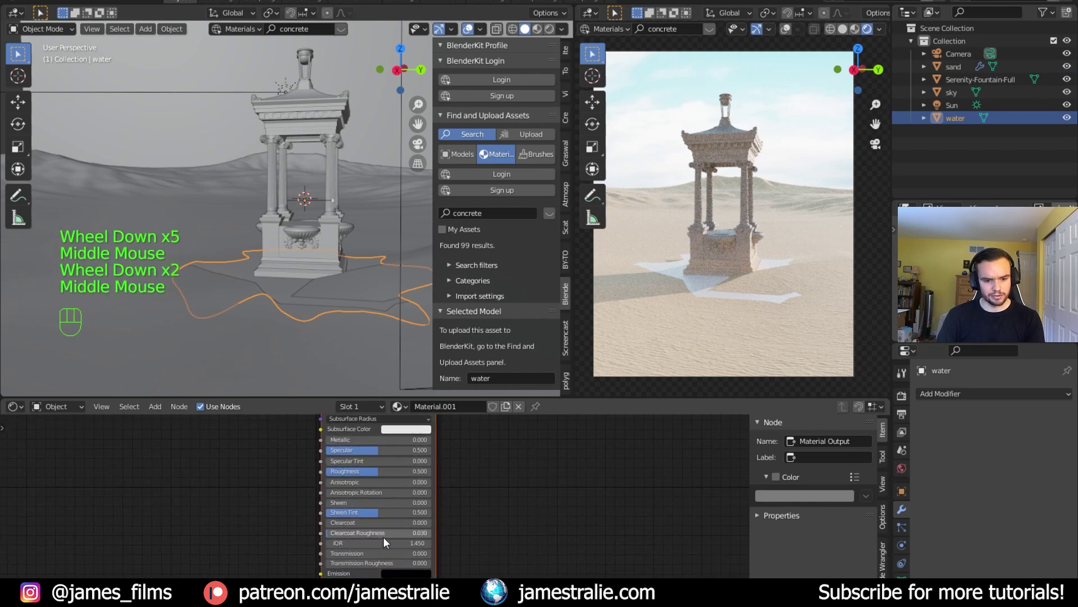
{"action": "mouse_move", "coordinate": [383, 541]}
{"action": "left_mouse_down"}
{"action": "mouse_move", "coordinate": [371, 542]}
{"action": "mouse_move", "coordinate": [383, 545]}
{"action": "left_mouse_up"}
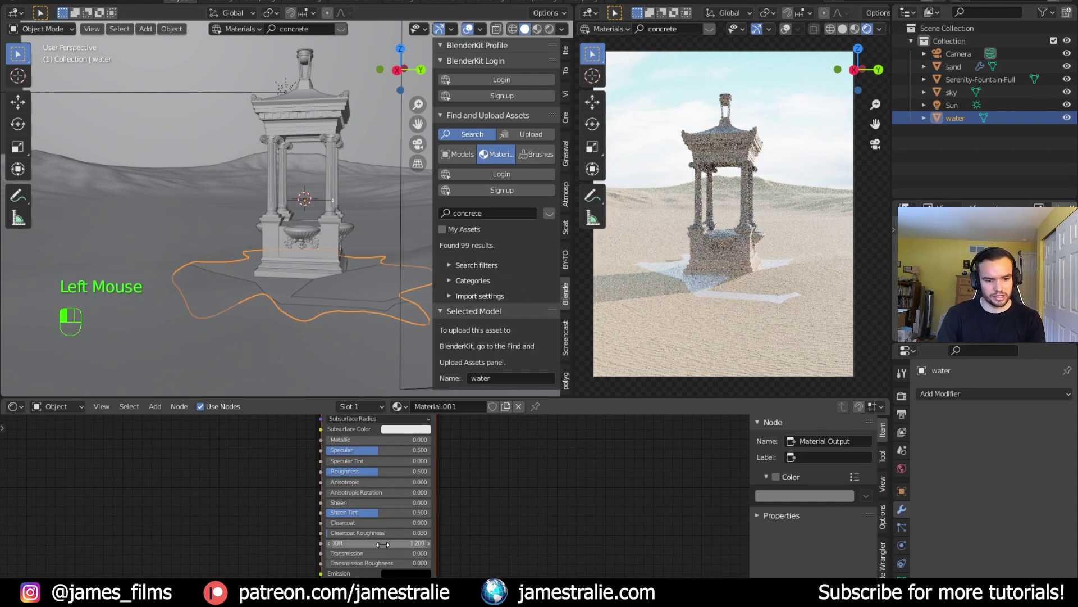
{"action": "scroll", "coordinate": [490, 558], "scroll_direction": "up", "scroll_amount": 2}
{"action": "middle_click_drag", "start_coordinate": [490, 558], "coordinate": [511, 518]}
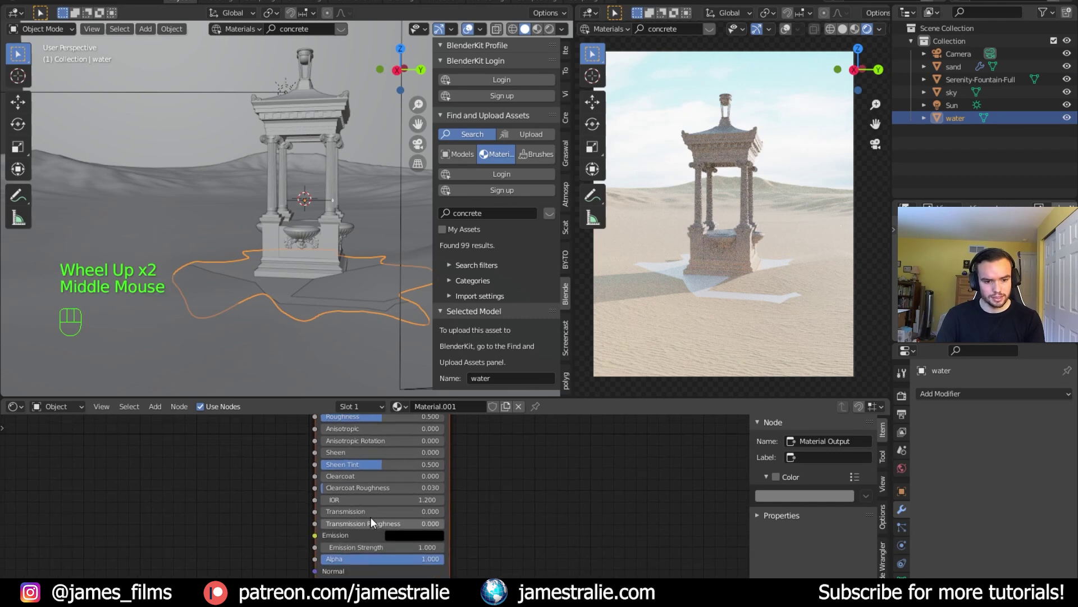
{"action": "left_click_drag", "start_coordinate": [369, 512], "coordinate": [396, 512]}
{"action": "middle_click_drag", "start_coordinate": [410, 480], "coordinate": [425, 531]}
{"action": "left_click_drag", "start_coordinate": [359, 487], "coordinate": [175, 510]}
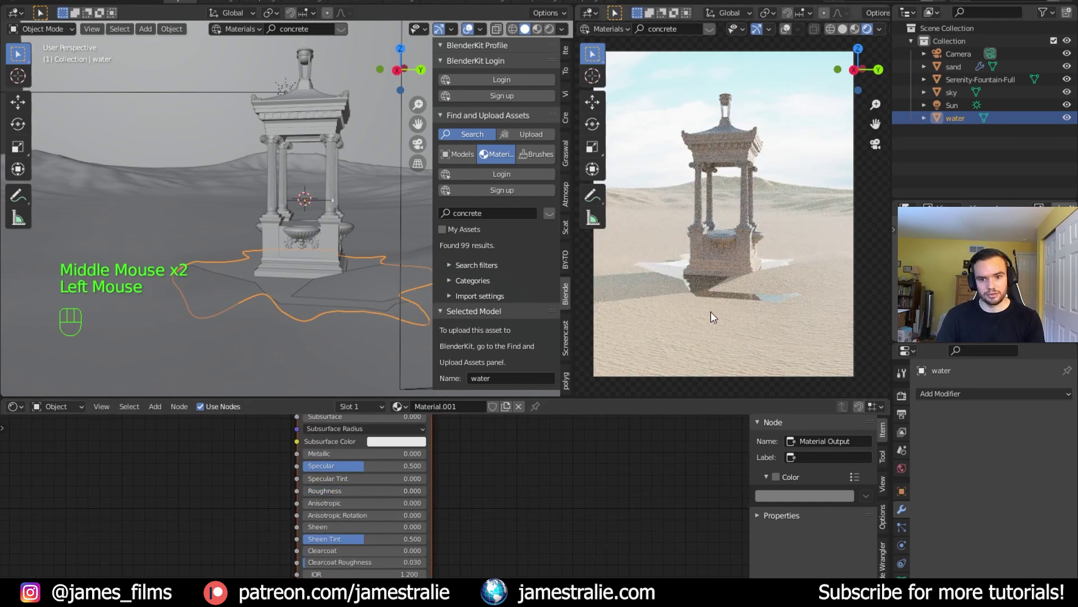
Add a Displace modifier with a new texture to the water and set its strength to 0.0001.
{"action": "left_click", "coordinate": [901, 508]}
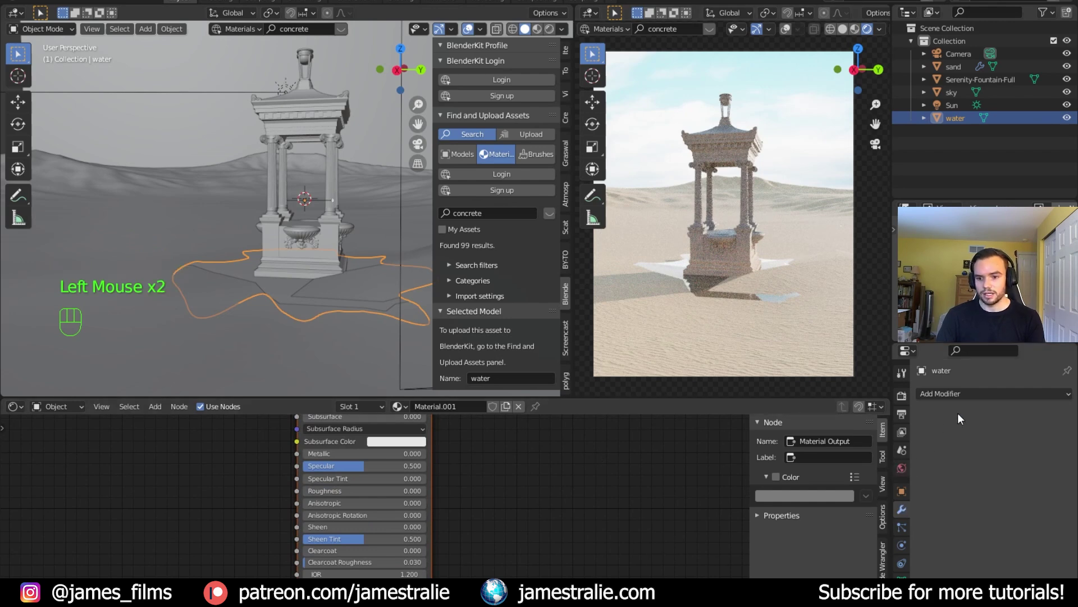
{"action": "left_click", "coordinate": [970, 394]}
{"action": "left_click", "coordinate": [912, 181]}
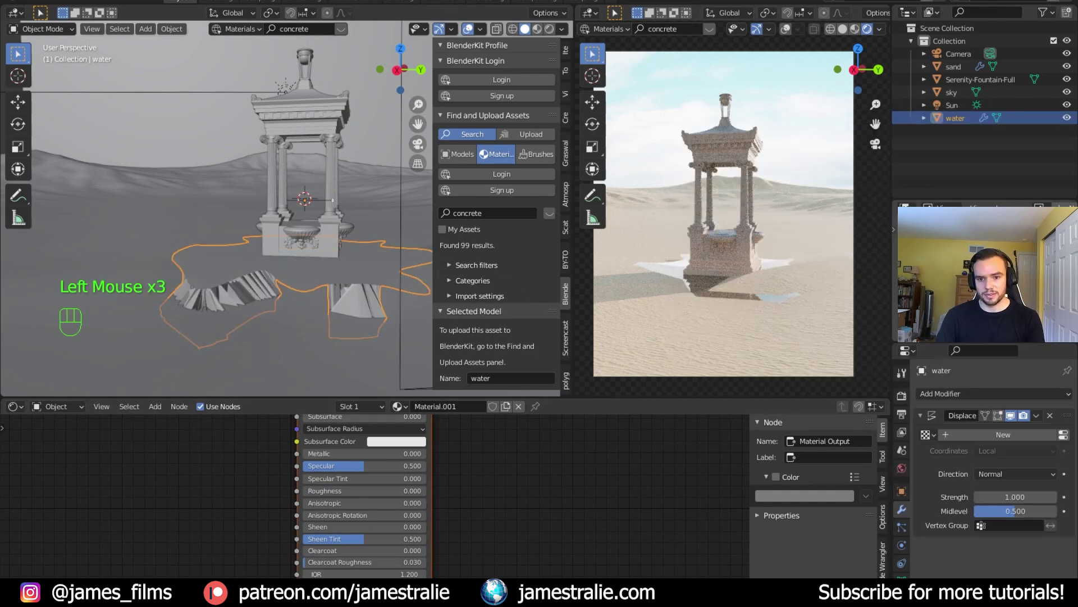
{"action": "left_click", "coordinate": [998, 435]}
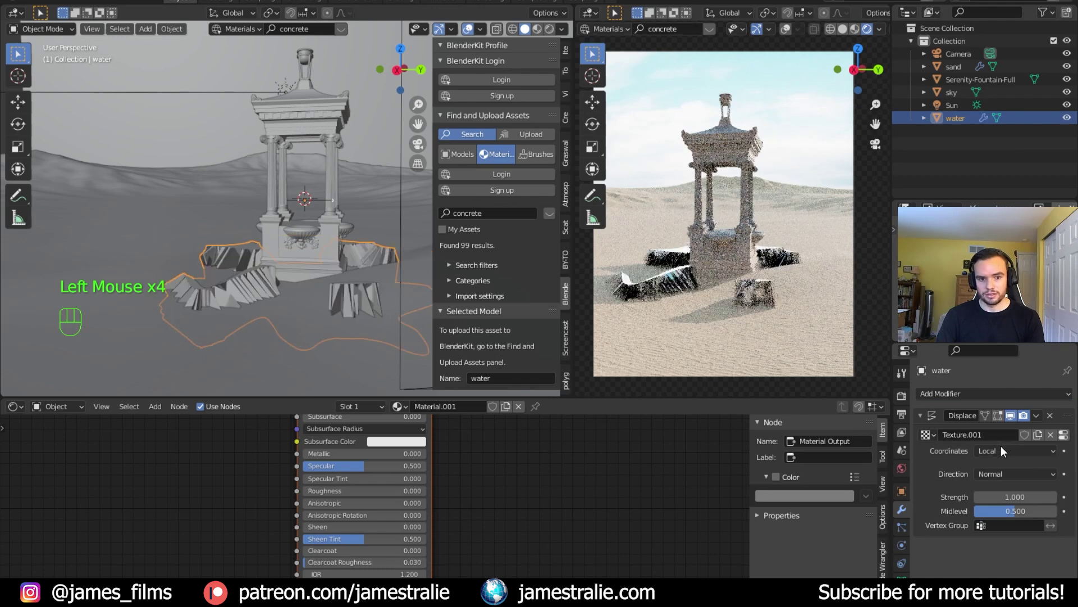
{"action": "left_click", "coordinate": [1025, 497]}
{"action": "type", "text": ".0001"}
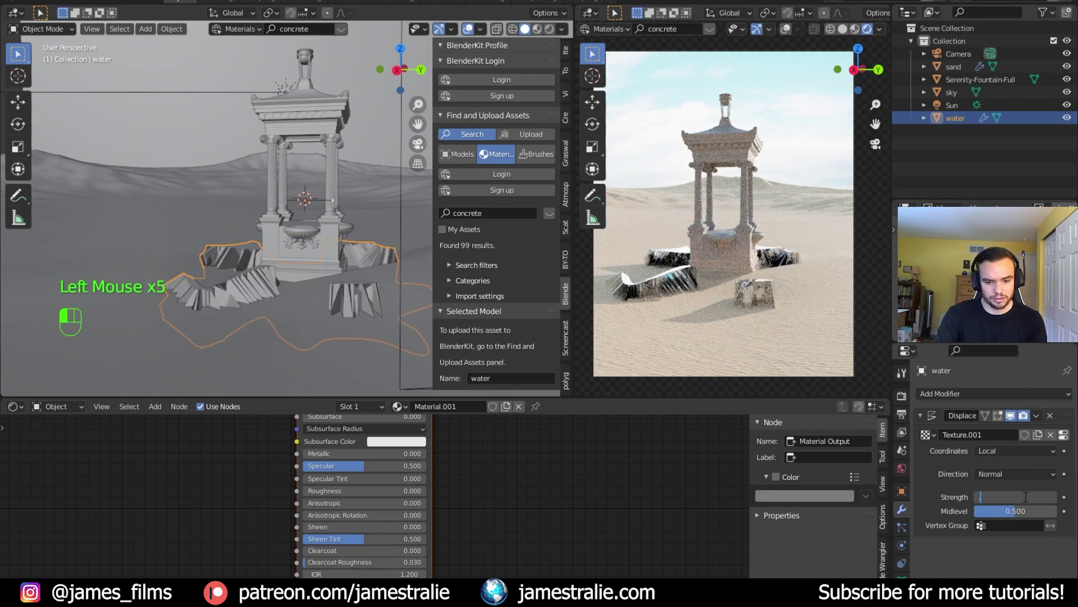
{"action": "key", "text": "Return"}
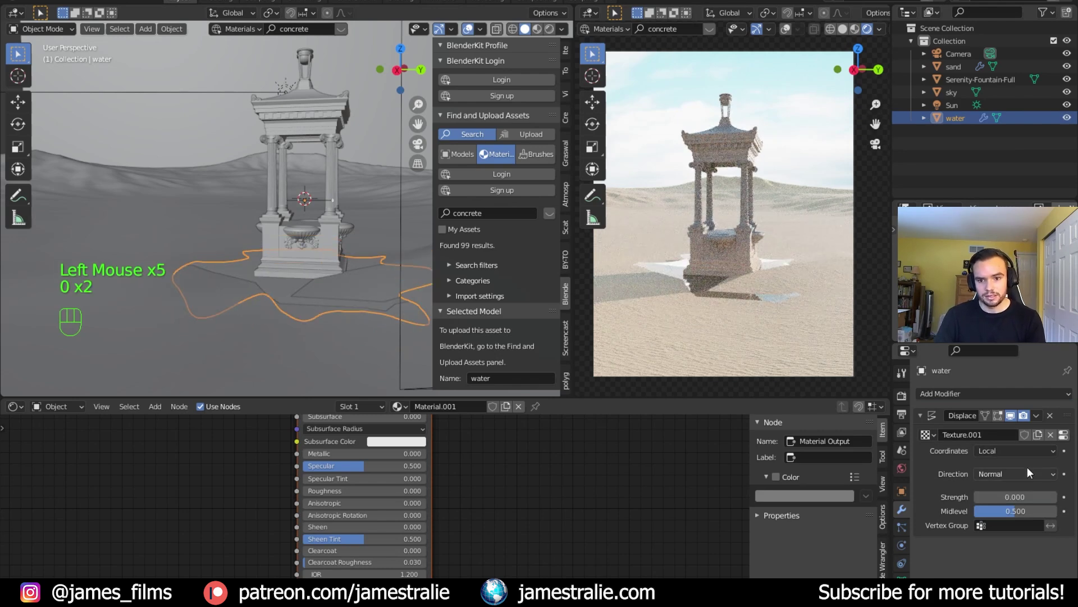
Change the water's displacement texture type to Clouds and set the cloud size to 0.40.
{"action": "left_click", "coordinate": [1064, 435]}
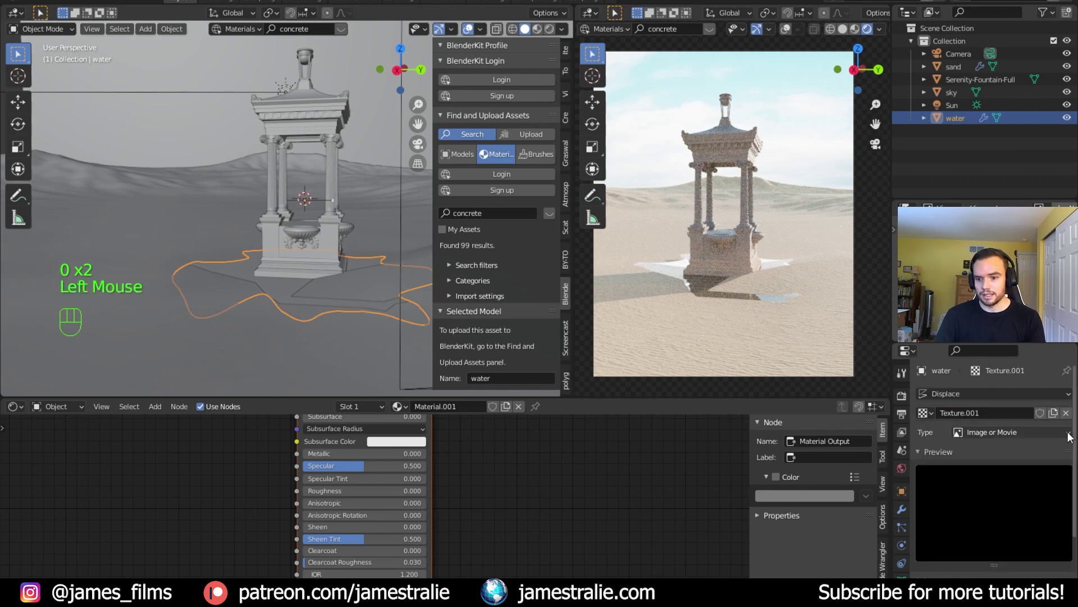
{"action": "left_click", "coordinate": [1030, 433]}
{"action": "left_click", "coordinate": [989, 389]}
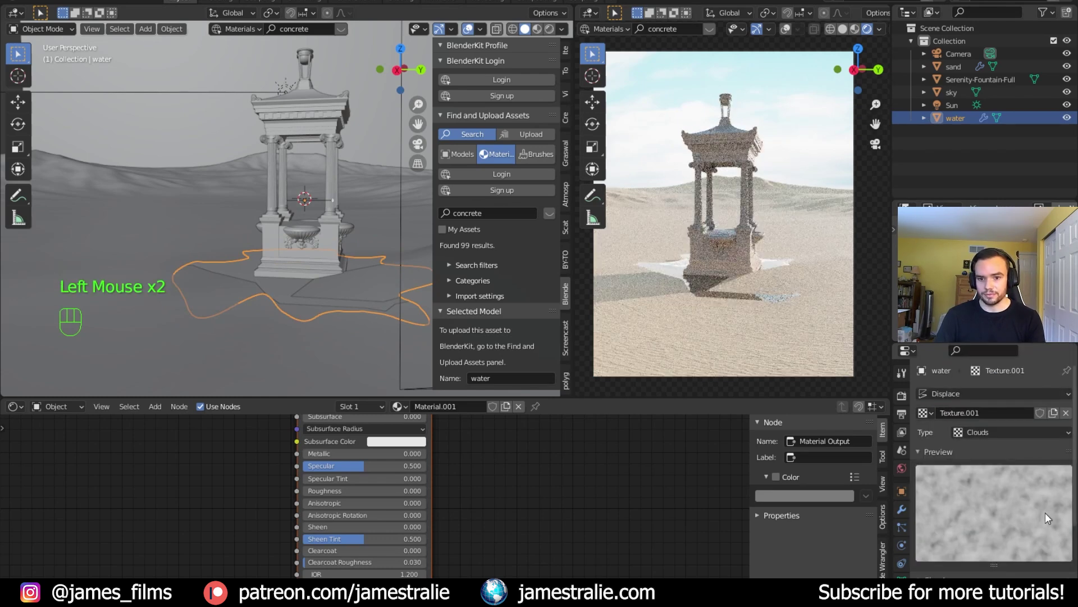
{"action": "scroll", "coordinate": [1038, 510], "scroll_direction": "down", "scroll_amount": 4}
{"action": "left_click", "coordinate": [1021, 552]}
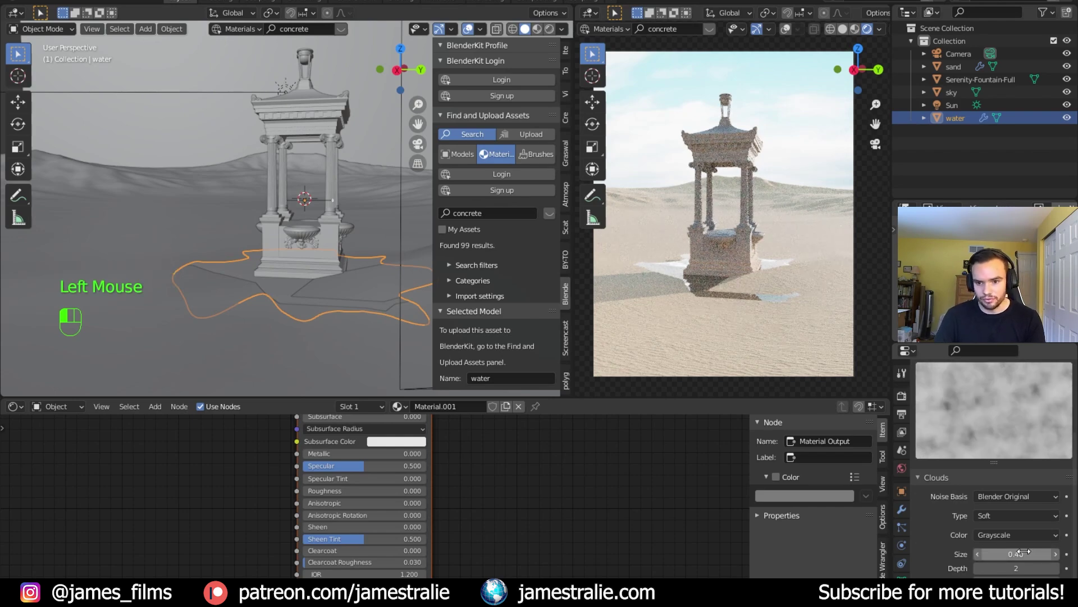
Add a plane inside the fountain and lower it along Z to the height of the fountain's basin.
{"action": "scroll", "coordinate": [736, 315], "scroll_direction": "up", "scroll_amount": 3}
{"action": "scroll", "coordinate": [733, 324], "scroll_direction": "up", "scroll_amount": 1}
{"action": "middle_click_drag", "start_coordinate": [727, 337], "coordinate": [709, 318], "text": "shift"}
{"action": "scroll", "coordinate": [706, 322], "scroll_direction": "up", "scroll_amount": 1}
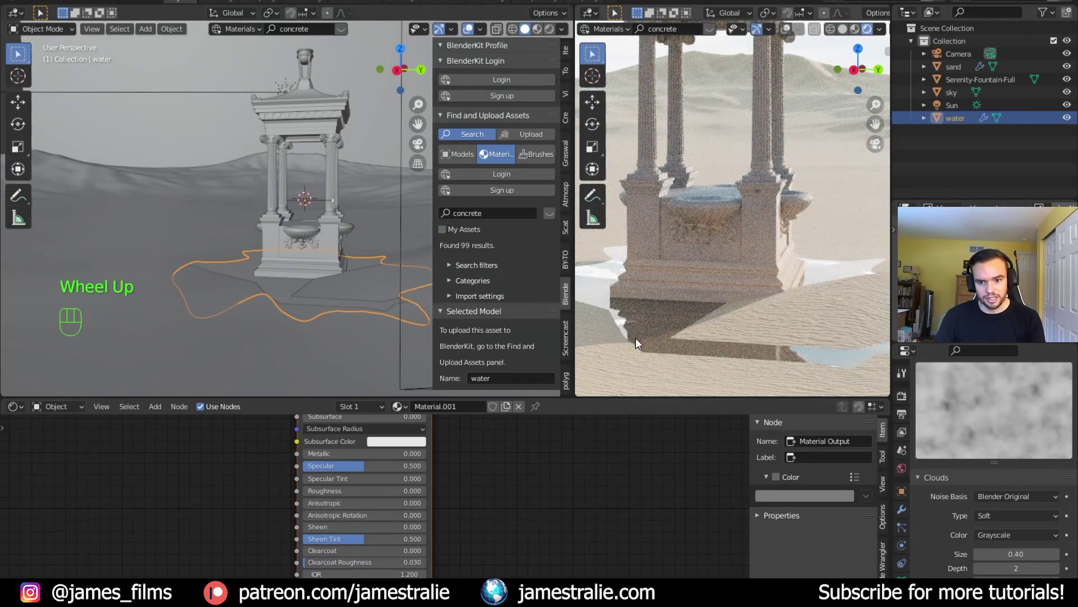
{"action": "scroll", "coordinate": [678, 348], "scroll_direction": "down", "scroll_amount": 2}
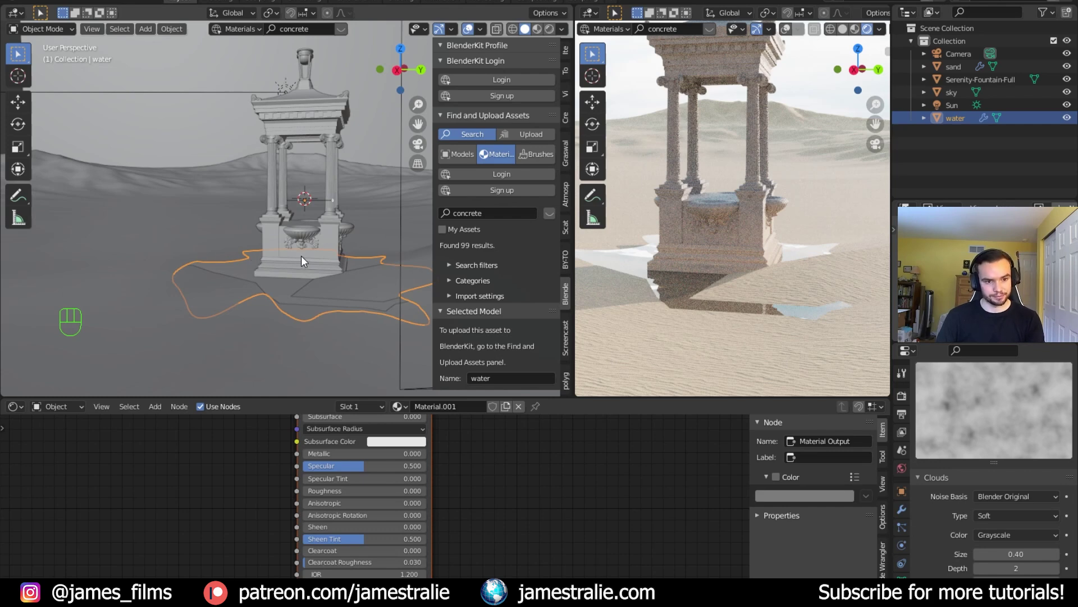
{"action": "middle_click_drag", "start_coordinate": [301, 255], "coordinate": [265, 244]}
{"action": "middle_click_drag", "start_coordinate": [190, 319], "coordinate": [199, 319], "text": "shift"}
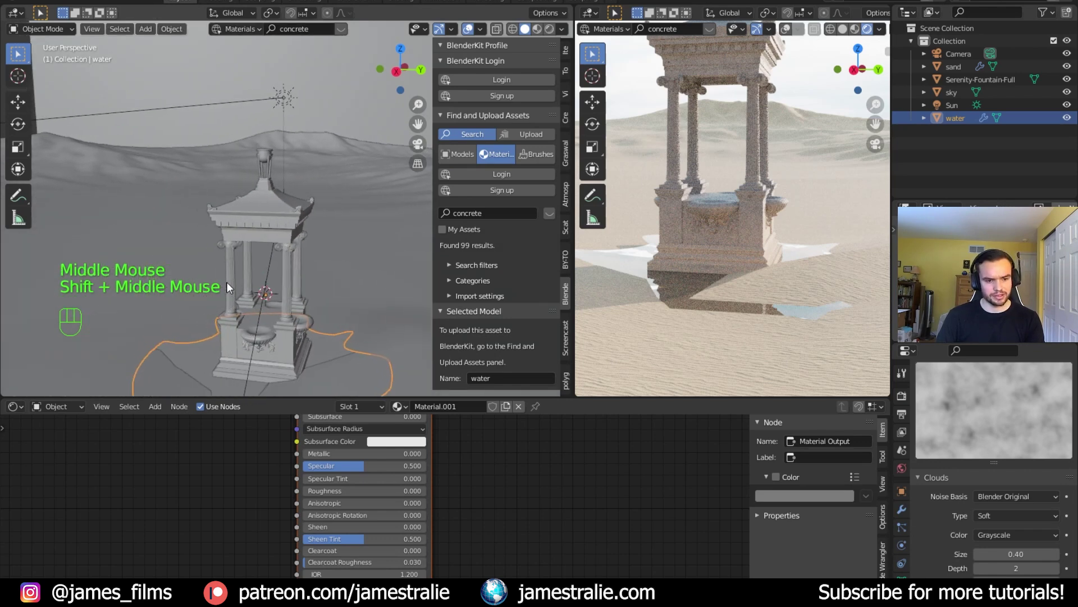
{"action": "key", "text": "shift+a"}
{"action": "mouse_move", "coordinate": [237, 238]}
{"action": "left_click", "coordinate": [298, 235]}
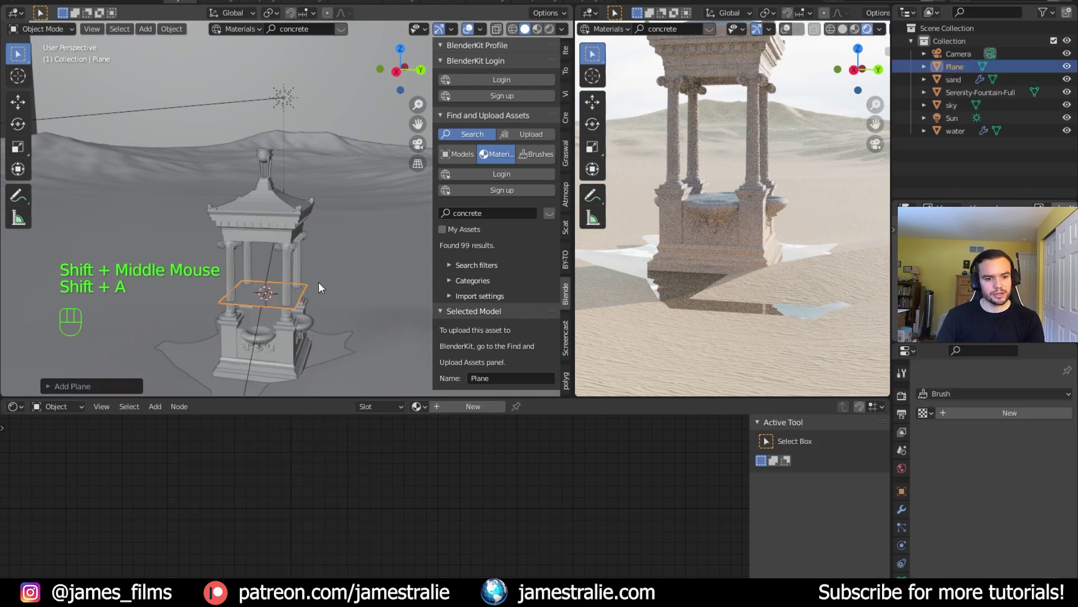
{"action": "key", "text": "g"}
{"action": "key", "text": "z"}
{"action": "left_click", "coordinate": [310, 318]}
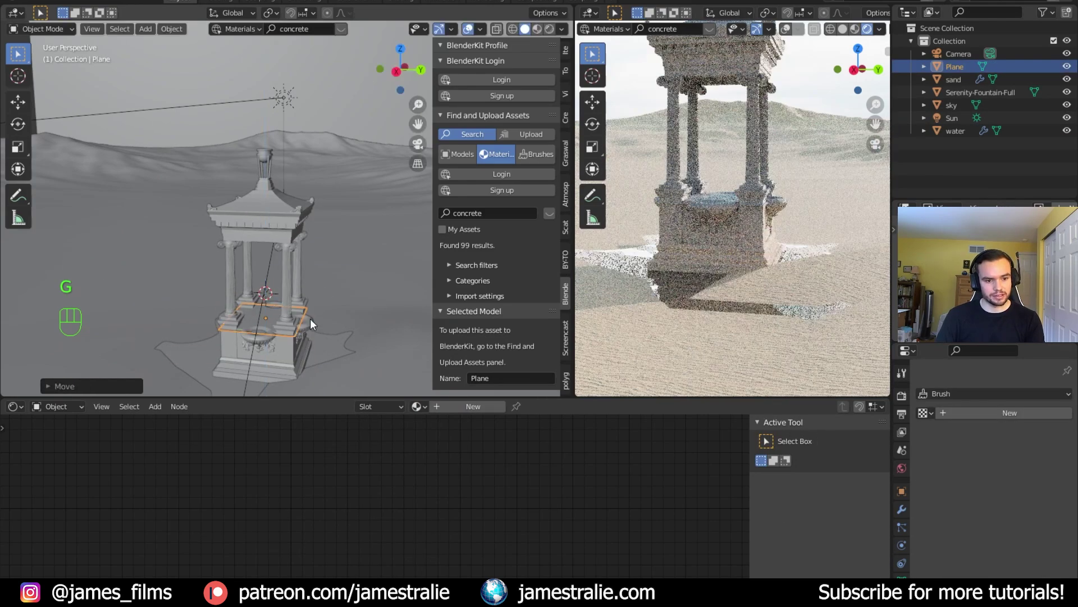
Enlarge the new plane's mesh slightly beyond the fountain's pedestal and turn off proportional editing.
{"action": "key", "text": "Tab"}
{"action": "key", "text": "s"}
{"action": "left_click", "coordinate": [319, 319]}
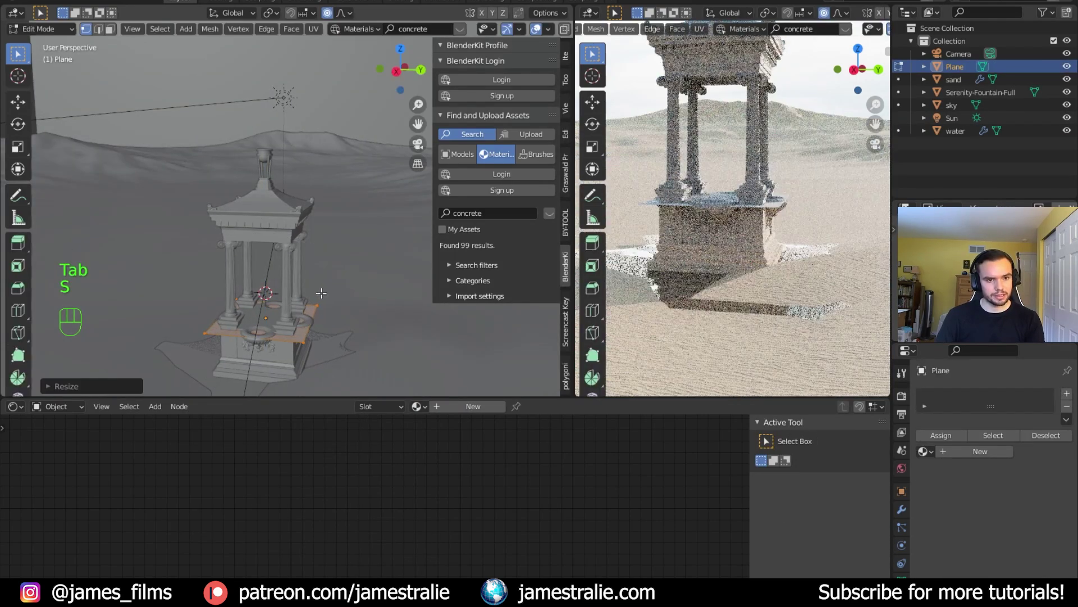
{"action": "left_click", "coordinate": [328, 12]}
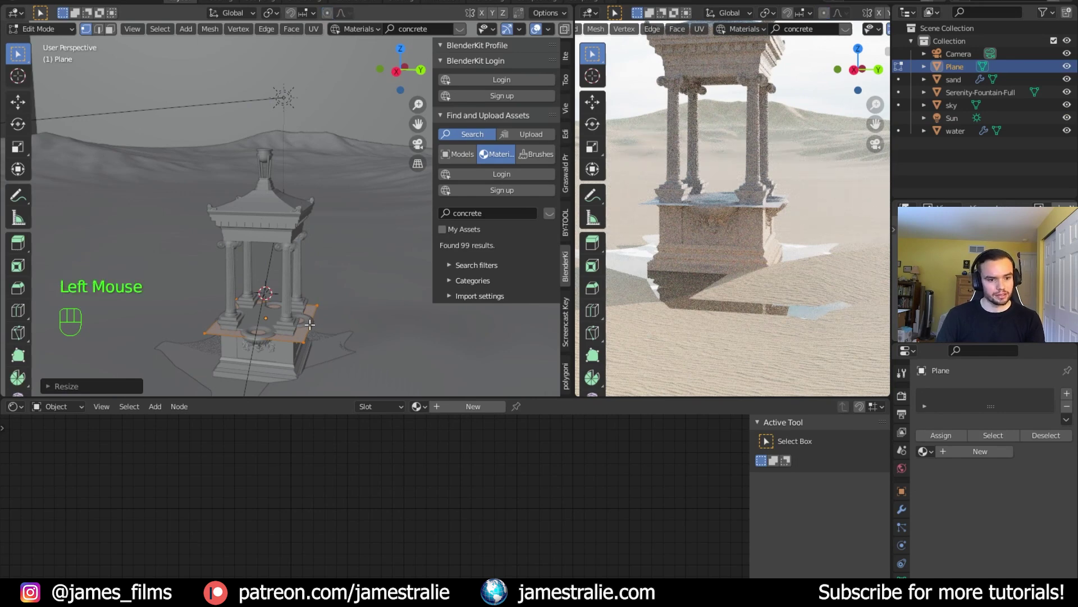
With X-ray shading on, knife-cut the fountain basins' four-lobed outline into the plane from the top view.
{"action": "scroll", "coordinate": [314, 332], "scroll_direction": "up", "scroll_amount": 2}
{"action": "middle_click_drag", "start_coordinate": [314, 333], "coordinate": [331, 295], "text": "shift"}
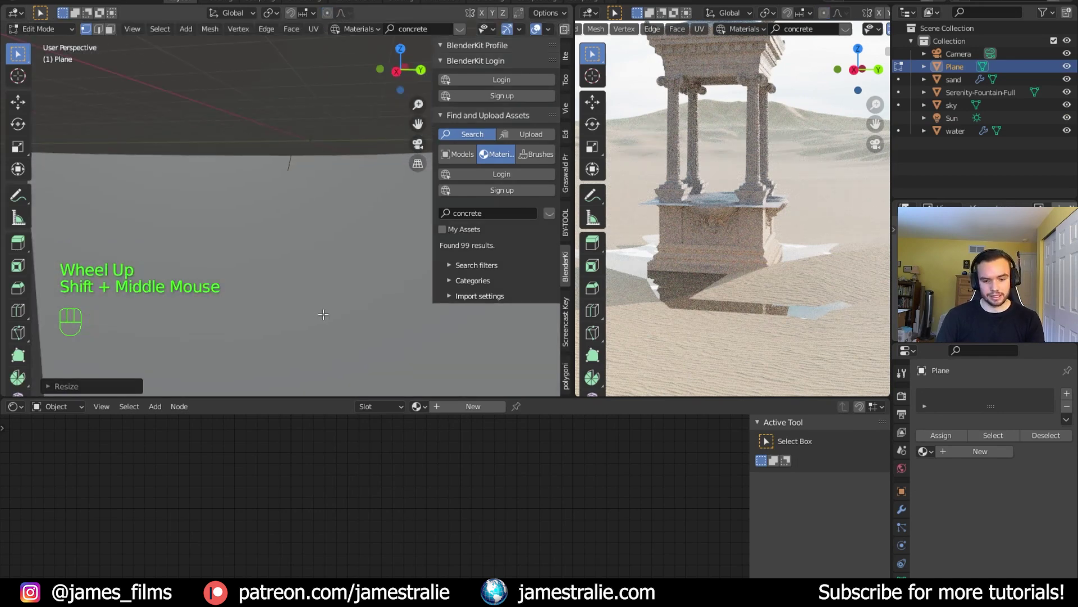
{"action": "key", "text": "KP_0"}
{"action": "scroll", "coordinate": [288, 227], "scroll_direction": "up", "scroll_amount": 2}
{"action": "scroll", "coordinate": [288, 227], "scroll_direction": "up", "scroll_amount": 2}
{"action": "scroll", "coordinate": [288, 227], "scroll_direction": "up", "scroll_amount": 1, "text": "shift"}
{"action": "middle_click_drag", "start_coordinate": [288, 228], "coordinate": [292, 287], "text": "shift"}
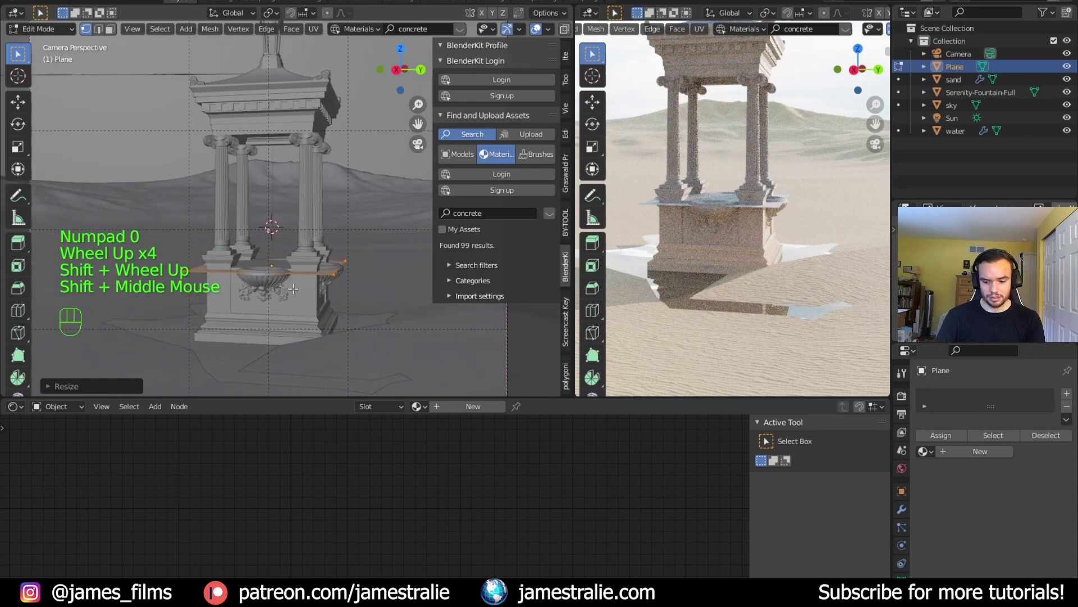
{"action": "key", "text": "KP_7"}
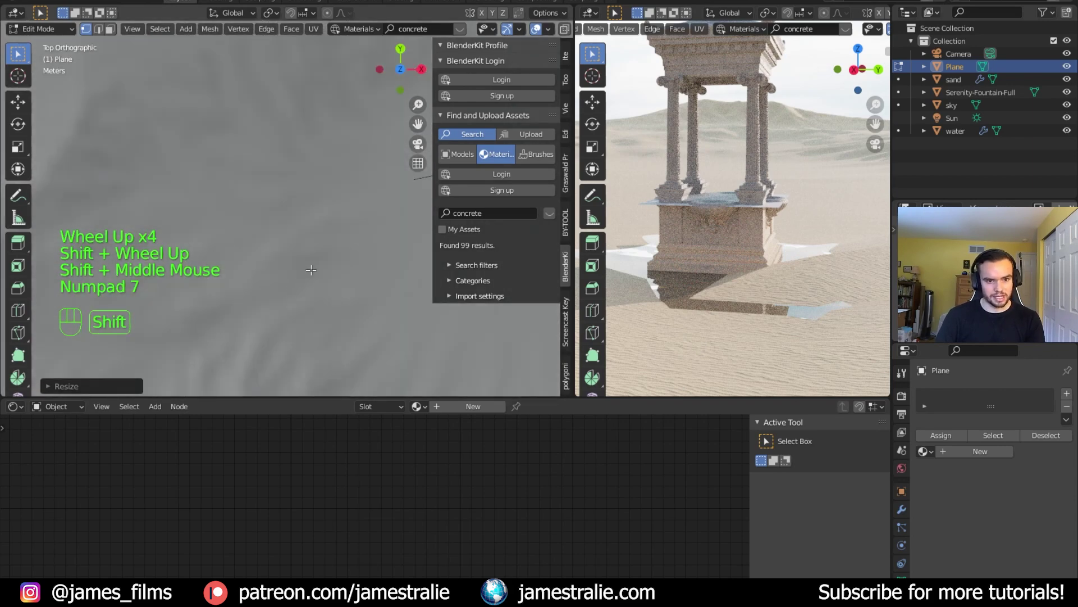
{"action": "middle_click_drag", "start_coordinate": [293, 289], "coordinate": [239, 227], "text": "shift"}
{"action": "scroll", "coordinate": [373, 210], "scroll_direction": "up", "scroll_amount": 11}
{"action": "middle_click_drag", "start_coordinate": [373, 210], "coordinate": [249, 316], "text": "shift"}
{"action": "middle_click_drag", "start_coordinate": [306, 269], "coordinate": [17, 340], "text": "shift"}
{"action": "scroll", "coordinate": [332, 269], "scroll_direction": "up", "scroll_amount": 6}
{"action": "middle_click_drag", "start_coordinate": [332, 269], "coordinate": [220, 268], "text": "shift"}
{"action": "scroll", "coordinate": [268, 263], "scroll_direction": "up", "scroll_amount": 1}
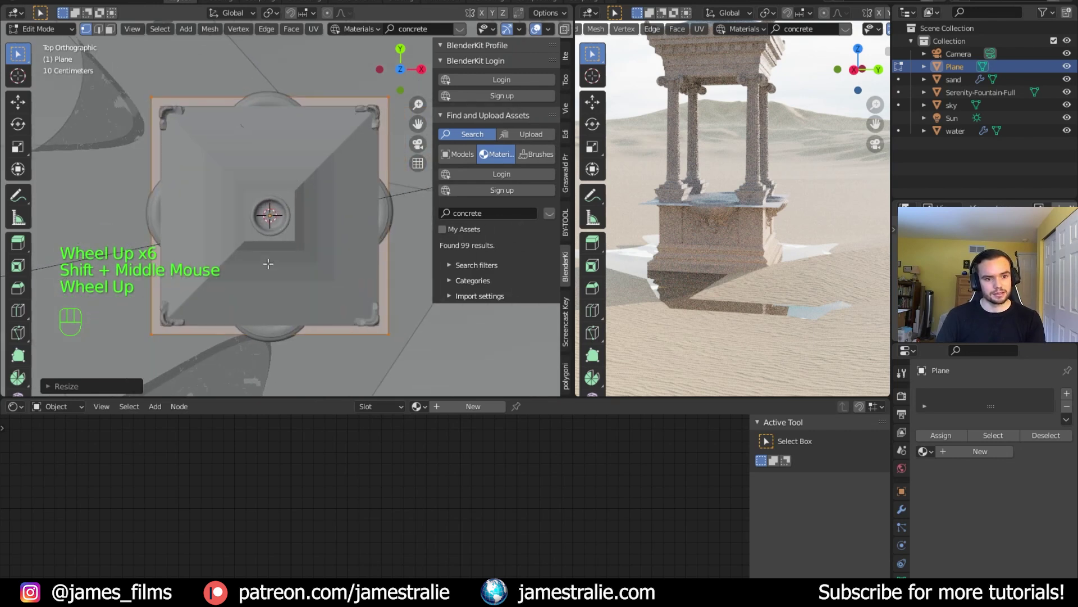
{"action": "left_click", "coordinate": [563, 29]}
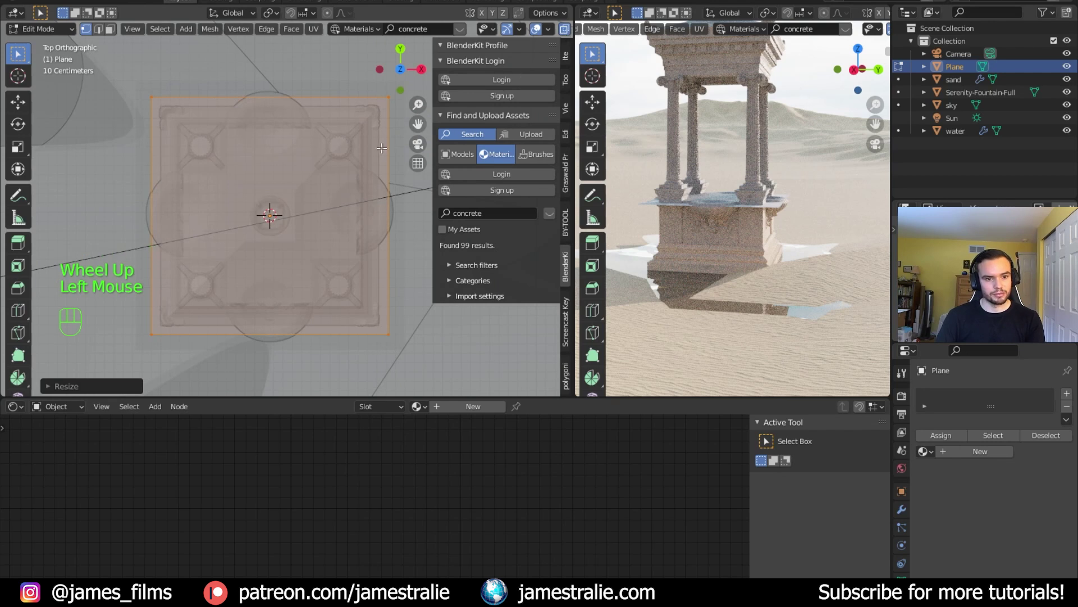
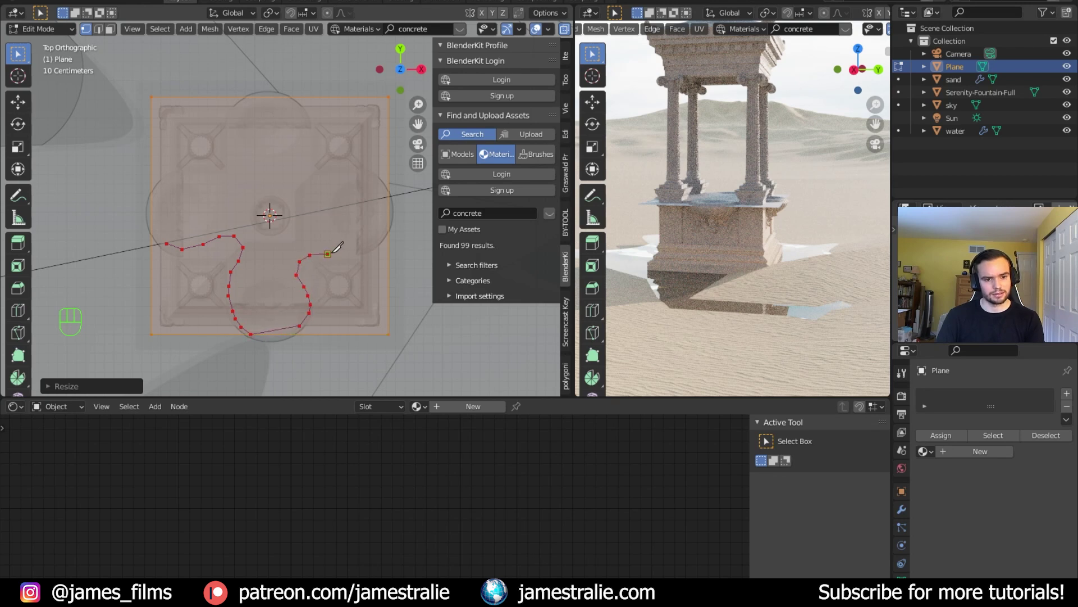
{"action": "left_click", "coordinate": [382, 235]}
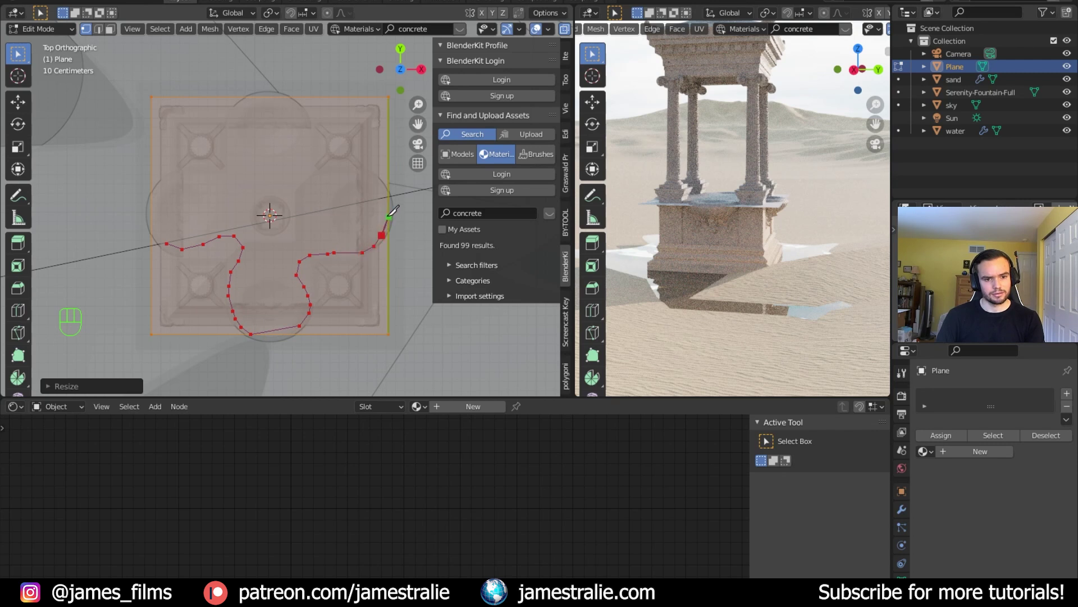
{"action": "left_click", "coordinate": [389, 213]}
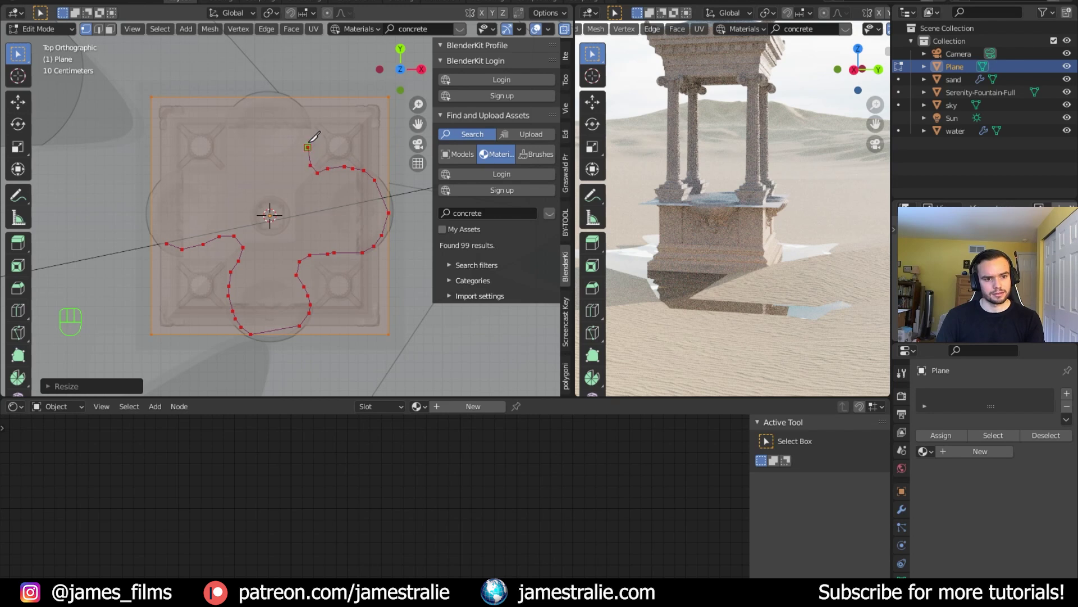
{"action": "left_click", "coordinate": [300, 116]}
{"action": "left_click", "coordinate": [229, 112]}
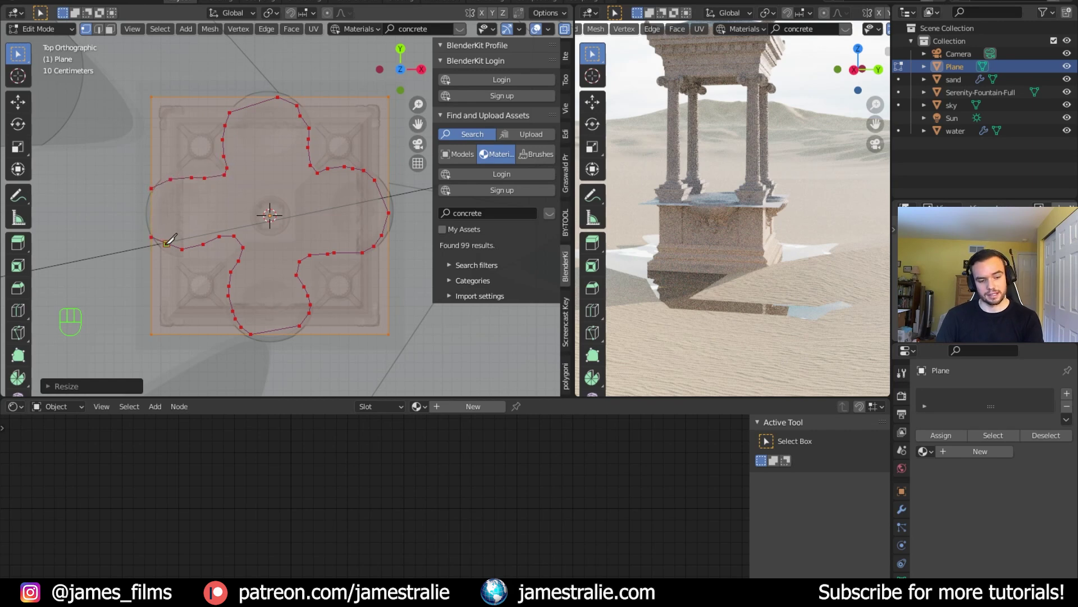
{"action": "key", "text": "Return"}
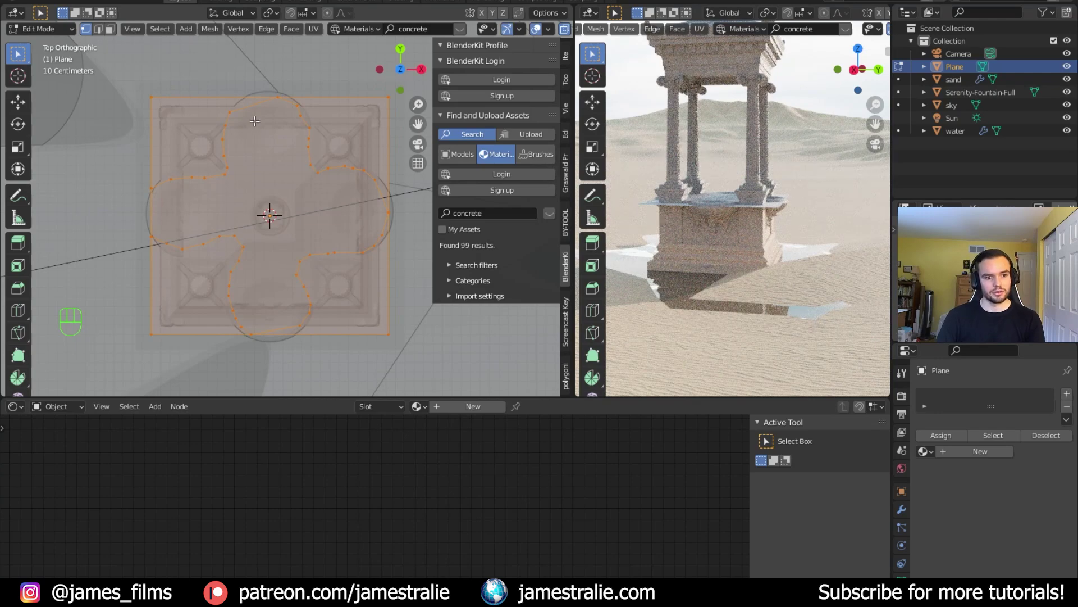
Delete the plane's four corner faces outside the basin outline and return to Object Mode.
{"action": "key", "text": "3"}
{"action": "left_click", "coordinate": [178, 148]}
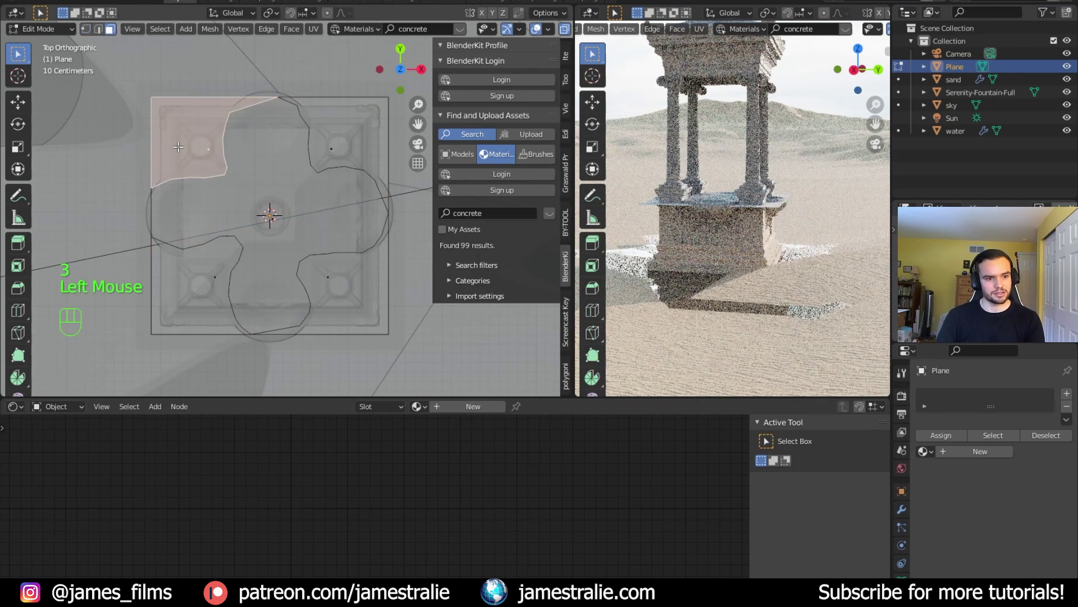
{"action": "left_click", "coordinate": [337, 132], "text": "shift"}
{"action": "left_click", "coordinate": [211, 305], "text": "shift"}
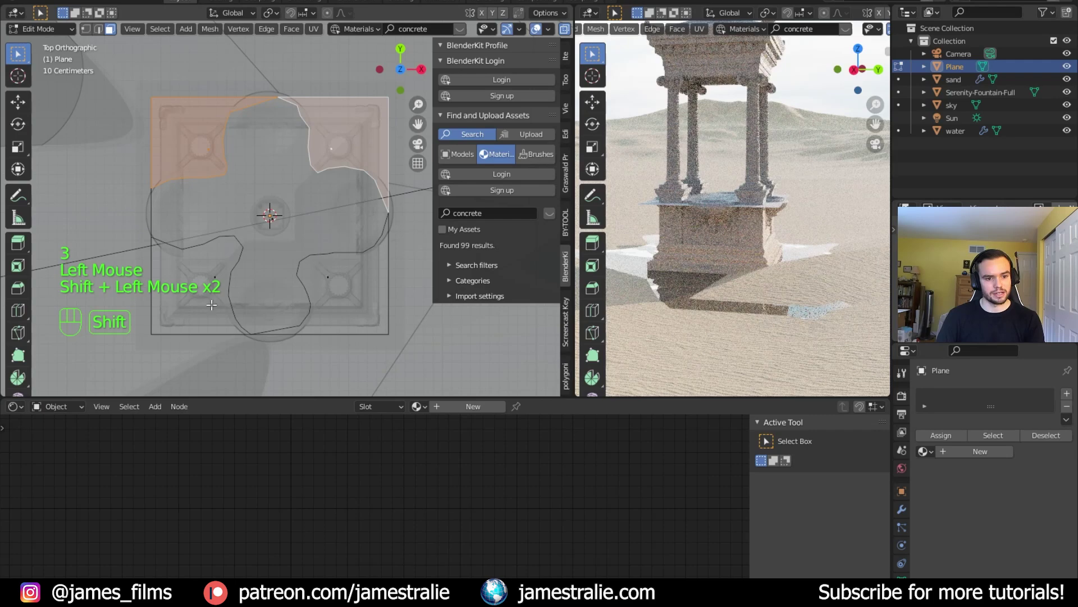
{"action": "left_click", "coordinate": [353, 298], "text": "shift"}
{"action": "left_click", "coordinate": [331, 298], "text": "shift"}
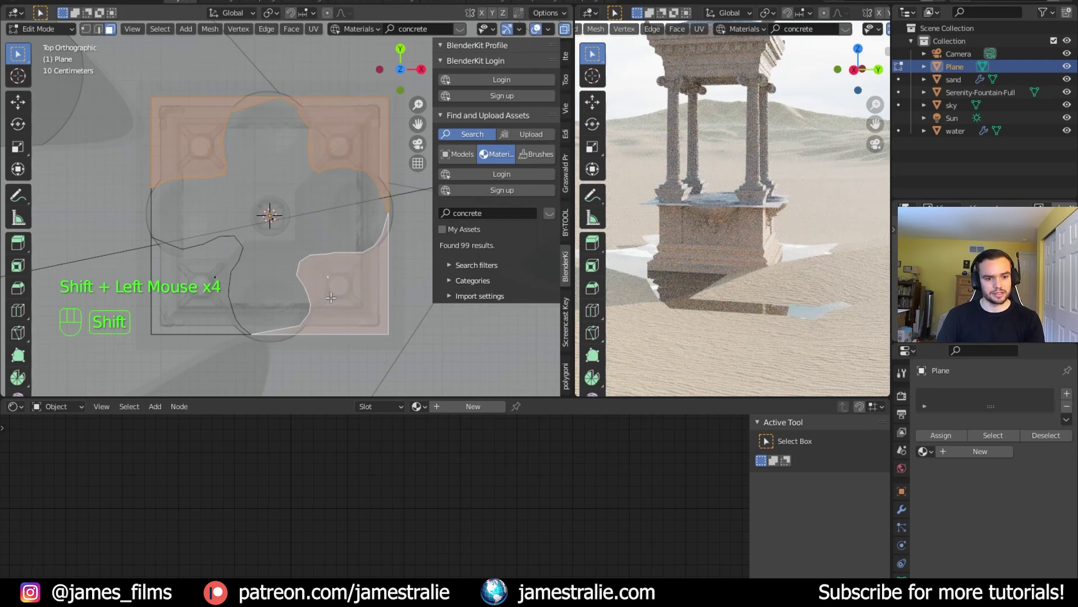
{"action": "left_click", "coordinate": [194, 280], "text": "shift"}
{"action": "key", "text": "x"}
{"action": "left_click", "coordinate": [181, 308]}
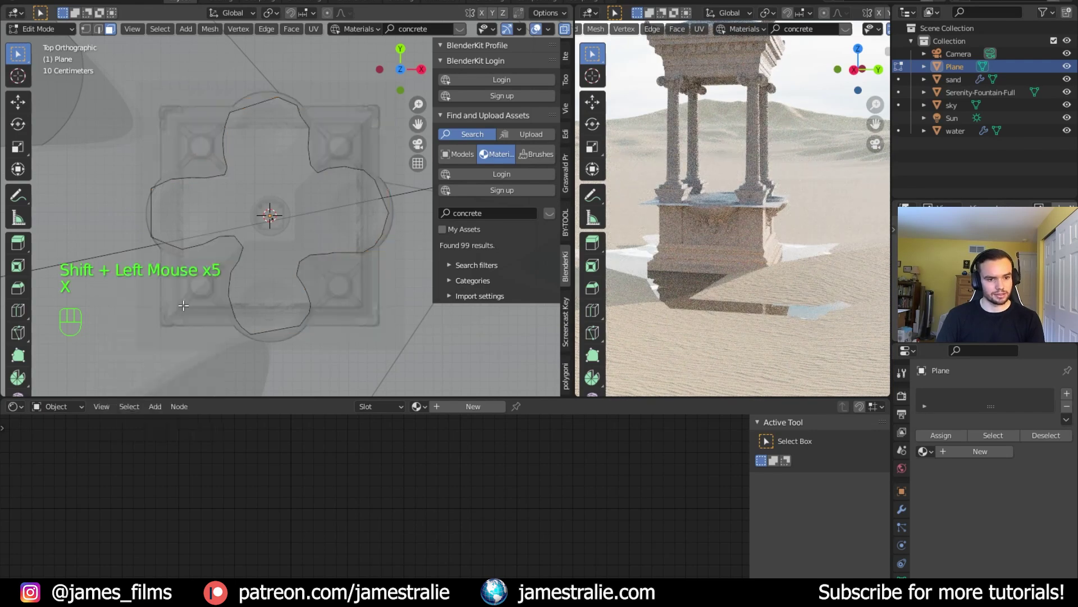
{"action": "key", "text": "Tab"}
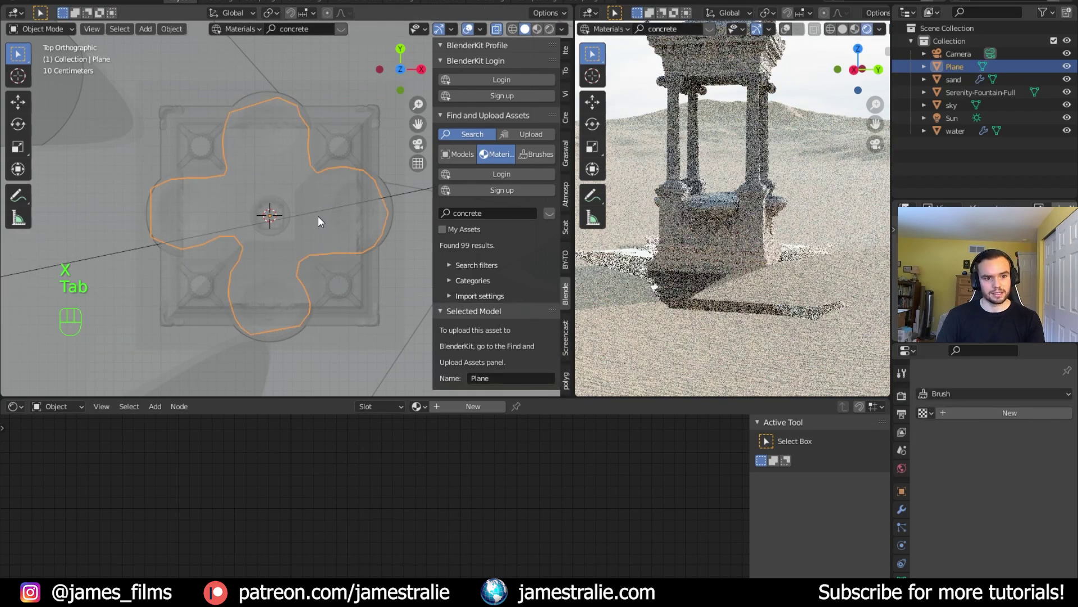
Raise the trimmed plane about 0.017 m along the Z axis inside the basin.
{"action": "scroll", "coordinate": [709, 224], "scroll_direction": "up", "scroll_amount": 6}
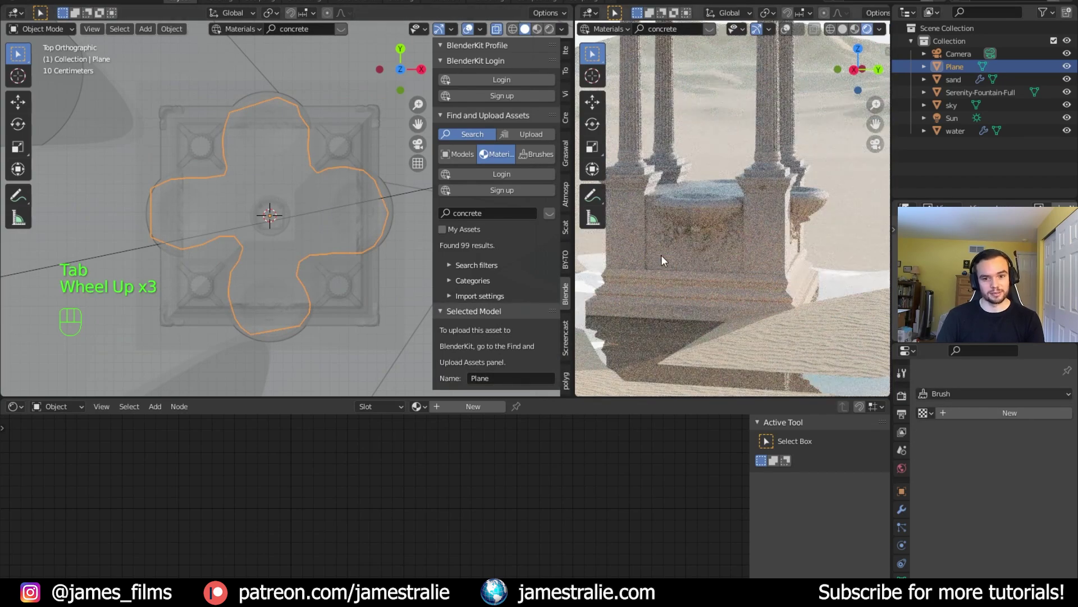
{"action": "key", "text": "g"}
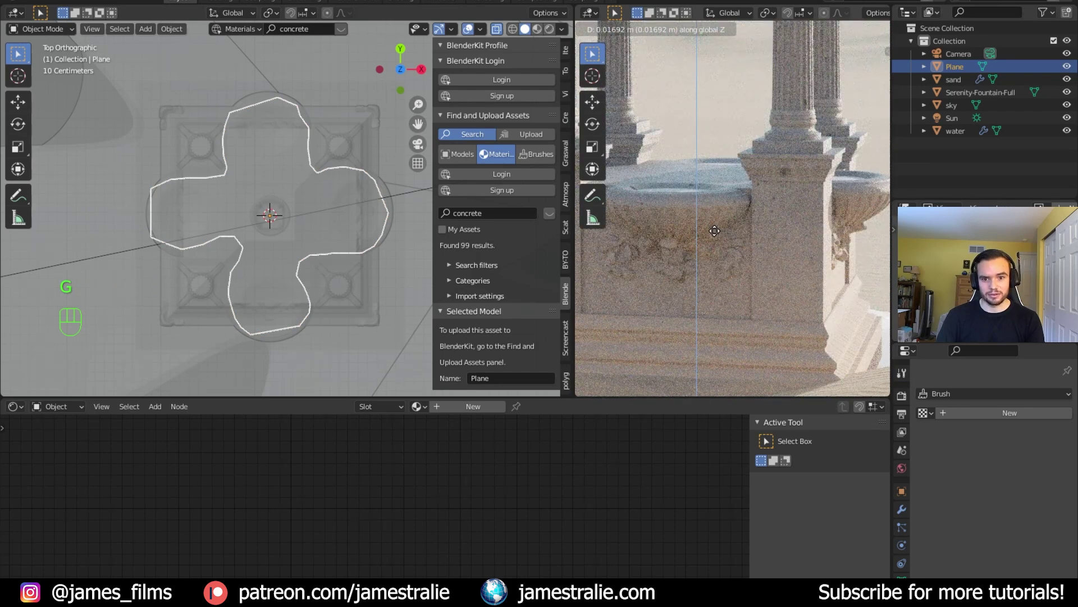
{"action": "left_click", "coordinate": [714, 231]}
Assign the existing Material.001 to the plane and rename that material "water".
{"action": "left_click", "coordinate": [417, 406]}
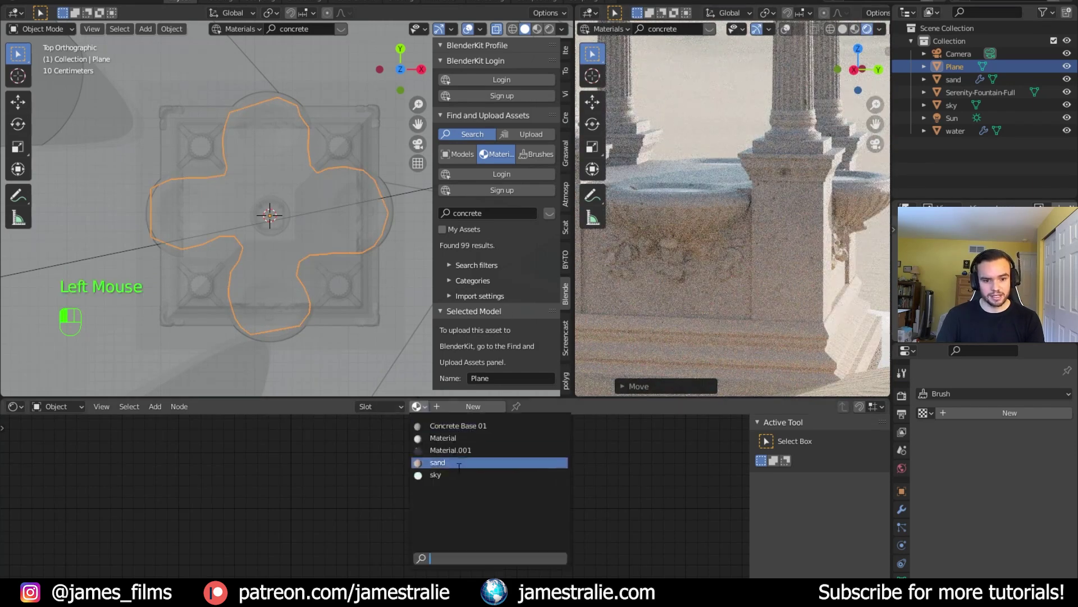
{"action": "left_click", "coordinate": [449, 450]}
{"action": "double_click", "coordinate": [447, 406]}
{"action": "type", "text": "water"}
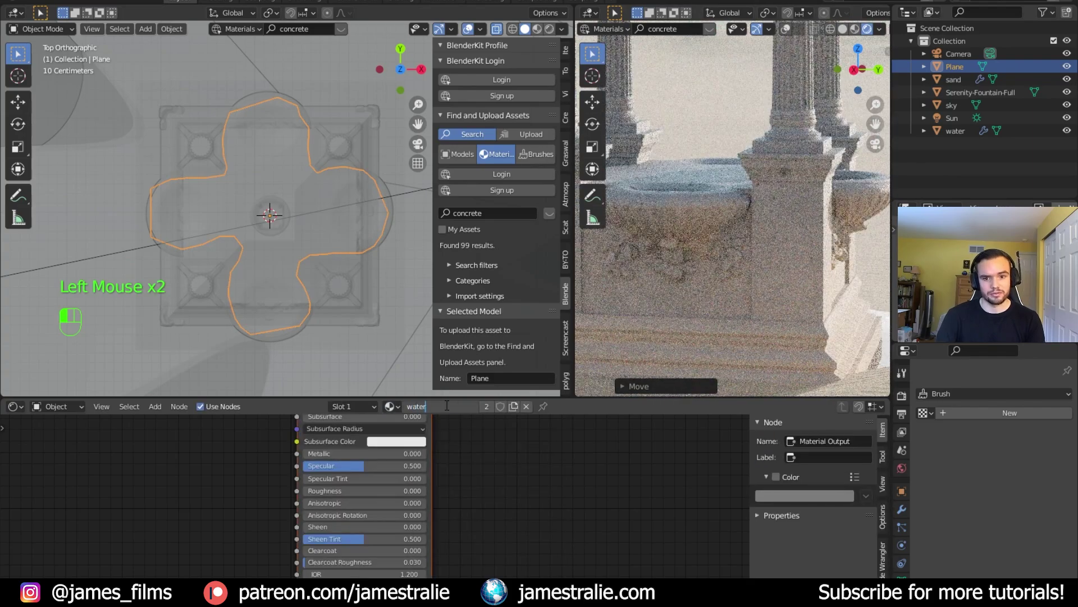
{"action": "key", "text": "Return"}
Raise the basin's water plane about 0.025 m further along Z and save the file.
{"action": "key", "text": "g"}
{"action": "key", "text": "z"}
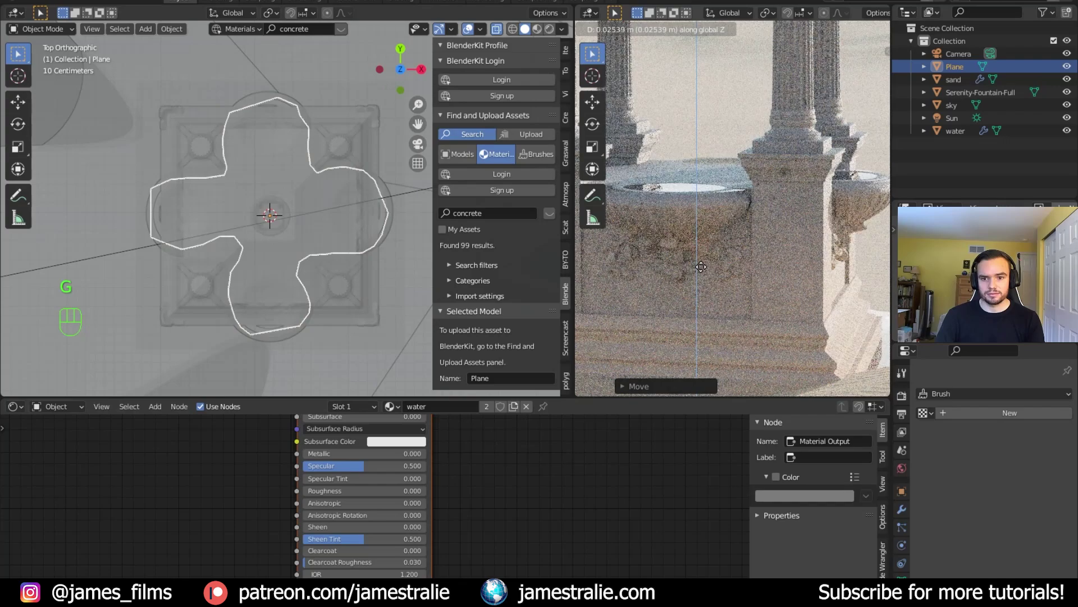
{"action": "left_click", "coordinate": [701, 266]}
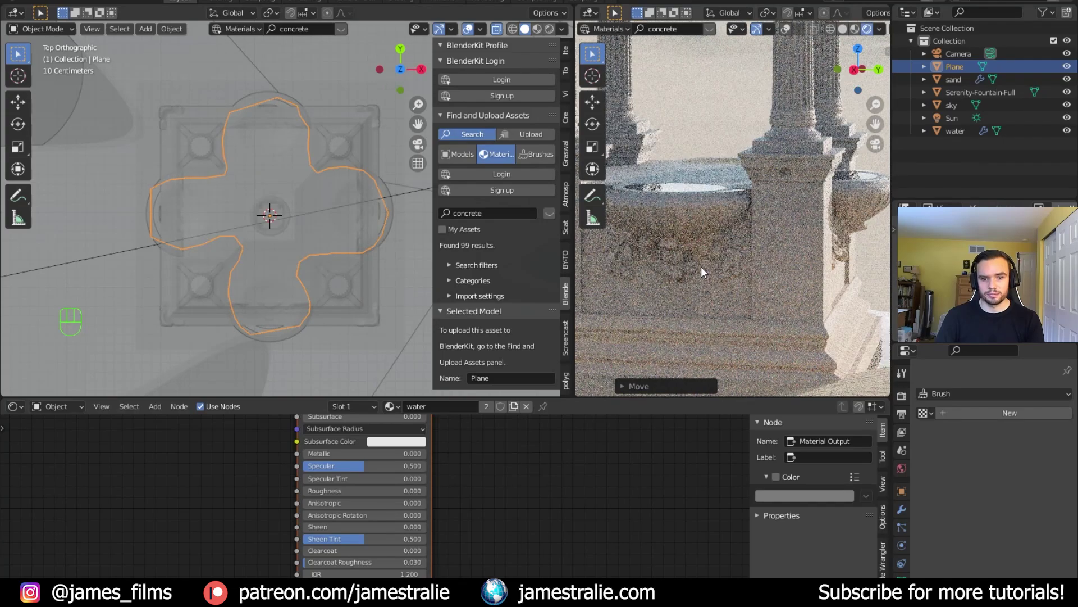
{"action": "scroll", "coordinate": [701, 266], "scroll_direction": "down", "scroll_amount": 1}
{"action": "scroll", "coordinate": [701, 266], "scroll_direction": "down", "scroll_amount": 2}
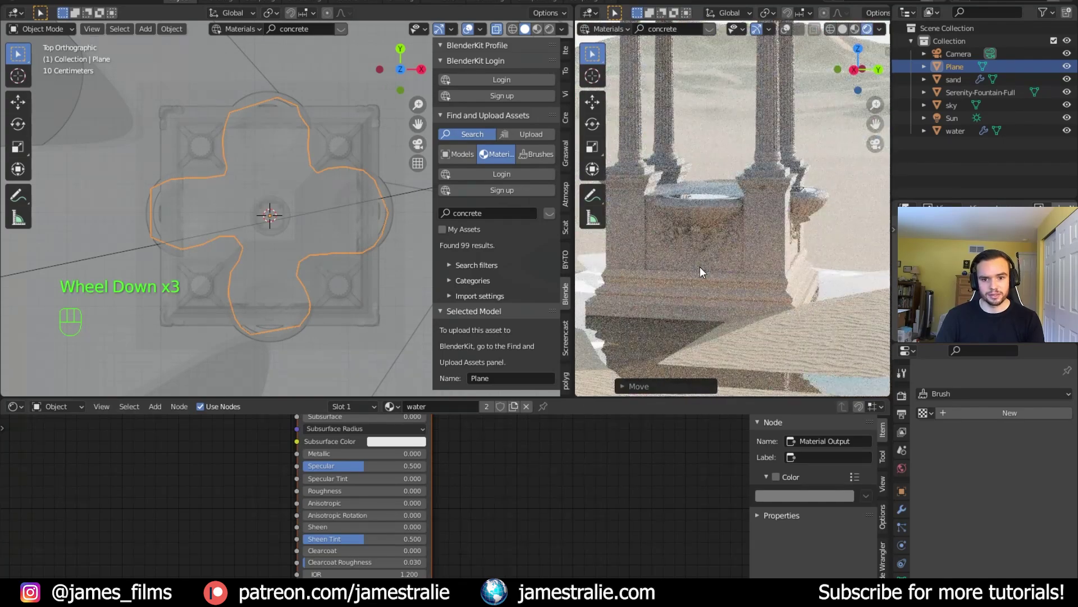
{"action": "key", "text": "ctrl+s"}
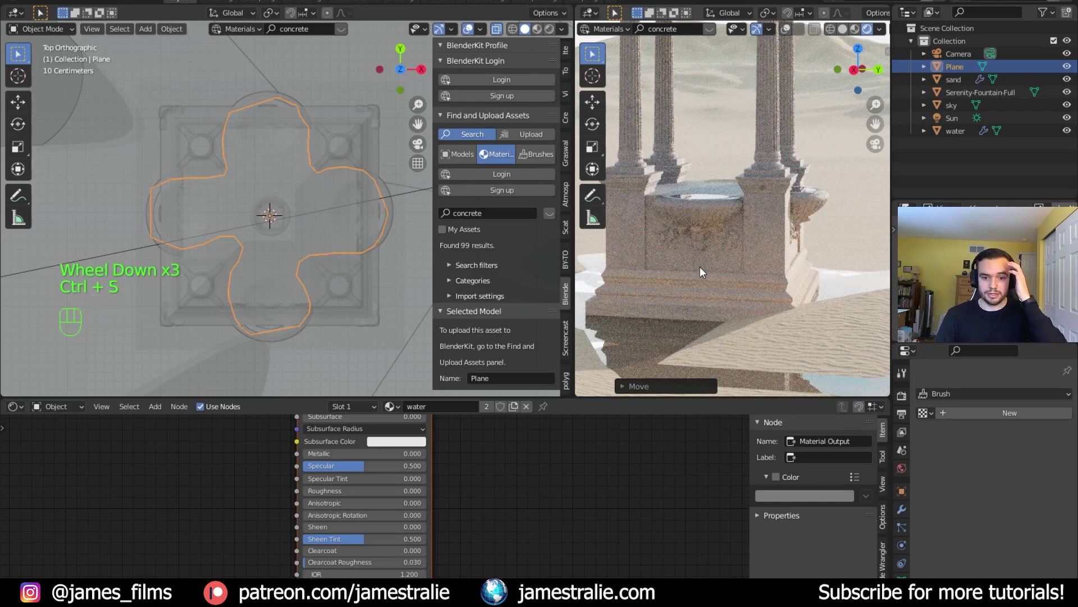
Turn off X-ray shading in the solid viewport and select the fountain model.
{"action": "scroll", "coordinate": [646, 269], "scroll_direction": "down", "scroll_amount": 2}
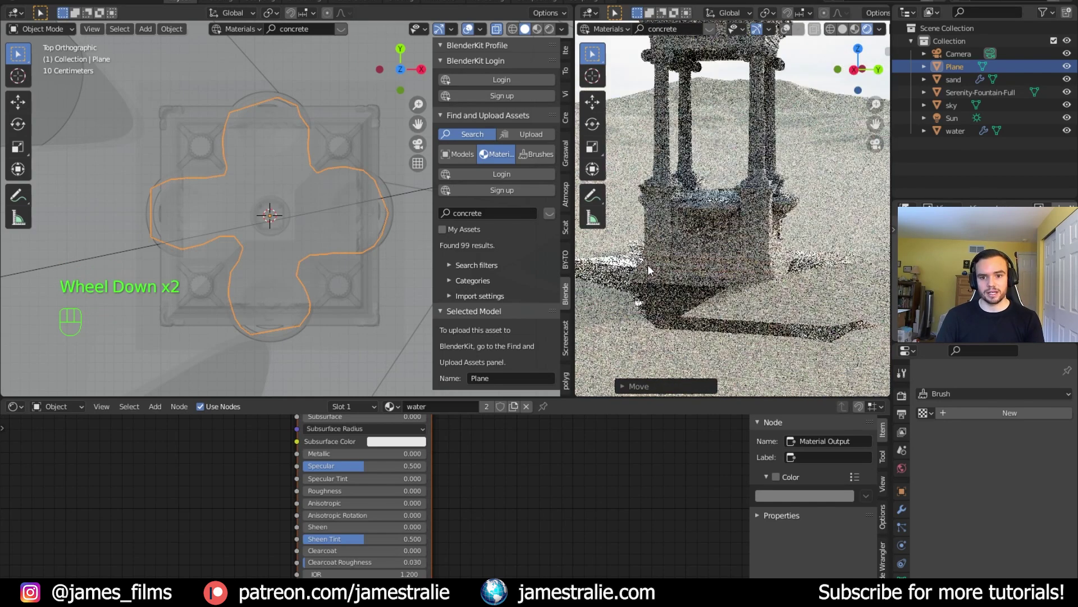
{"action": "middle_click_drag", "start_coordinate": [666, 252], "coordinate": [656, 276], "text": "shift"}
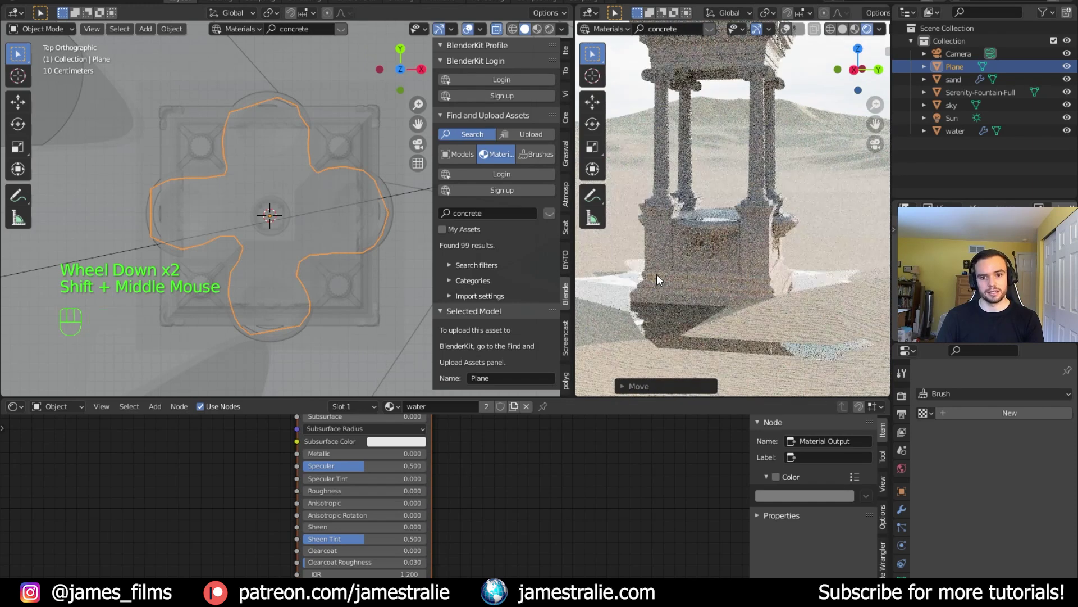
{"action": "middle_click_drag", "start_coordinate": [244, 279], "coordinate": [288, 248]}
{"action": "scroll", "coordinate": [287, 278], "scroll_direction": "down", "scroll_amount": 7}
{"action": "scroll", "coordinate": [288, 278], "scroll_direction": "down", "scroll_amount": 8}
{"action": "left_click", "coordinate": [496, 30]}
{"action": "scroll", "coordinate": [277, 192], "scroll_direction": "up", "scroll_amount": 5}
{"action": "left_click", "coordinate": [732, 243]}
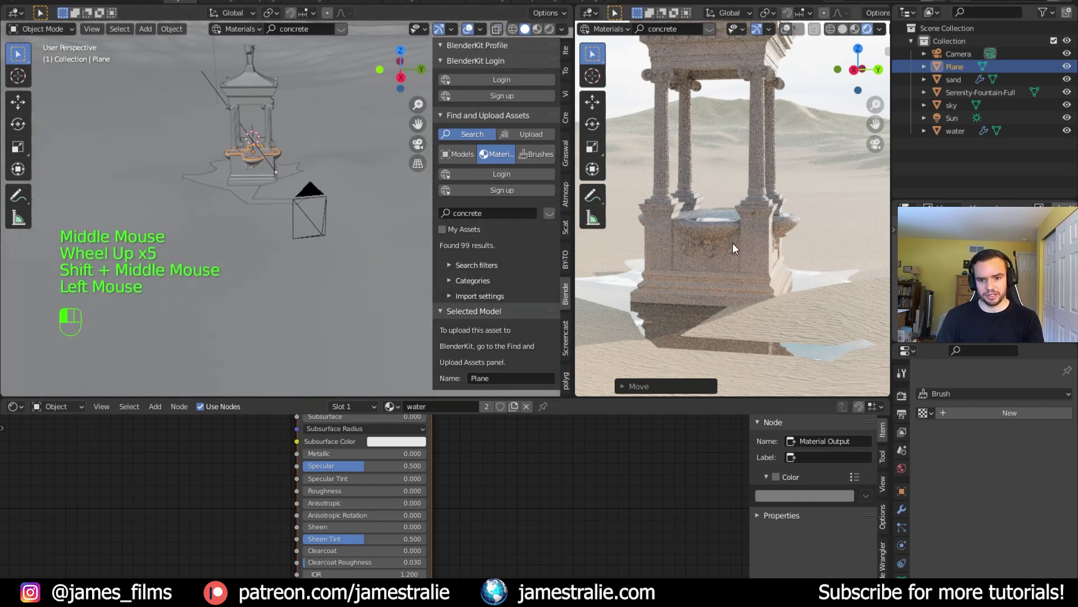
Switch to File Explorer's SurfaceImperfections003_4K-JPG folder and examine the SurfaceImperfections003_4K_var1.jpg texture at full size.
{"action": "scroll", "coordinate": [370, 472], "scroll_direction": "down", "scroll_amount": 13}
{"action": "middle_click_drag", "start_coordinate": [345, 471], "coordinate": [544, 541]}
{"action": "scroll", "coordinate": [312, 450], "scroll_direction": "up", "scroll_amount": 1}
{"action": "middle_click_drag", "start_coordinate": [312, 450], "coordinate": [289, 515]}
{"action": "scroll", "coordinate": [326, 520], "scroll_direction": "up", "scroll_amount": 9}
{"action": "scroll", "coordinate": [289, 515], "scroll_direction": "up", "scroll_amount": 1}
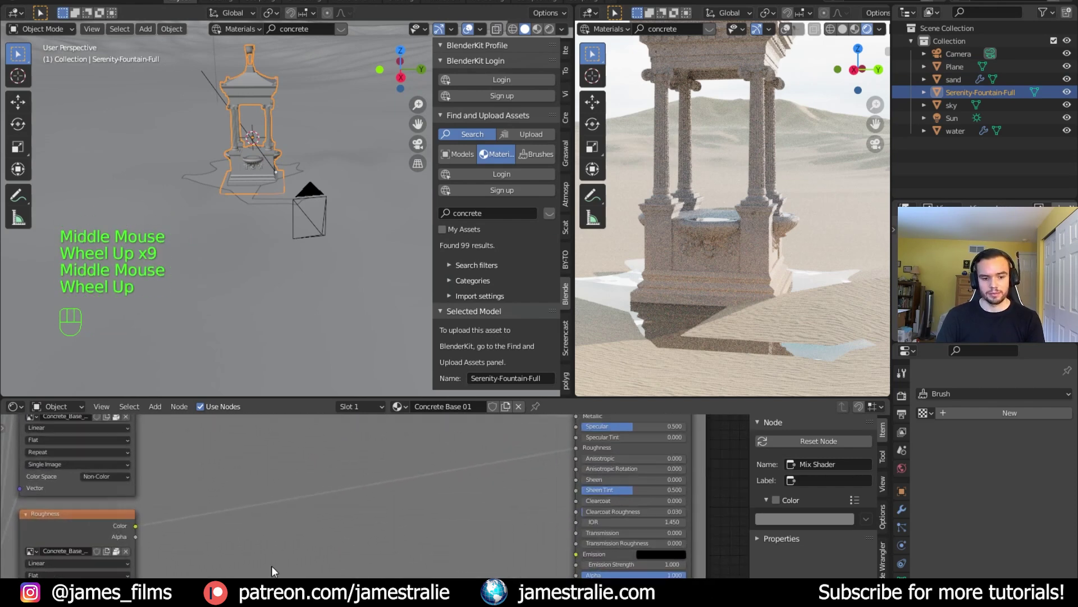
{"action": "mouse_move", "coordinate": [270, 597]}
{"action": "left_click", "coordinate": [360, 573]}
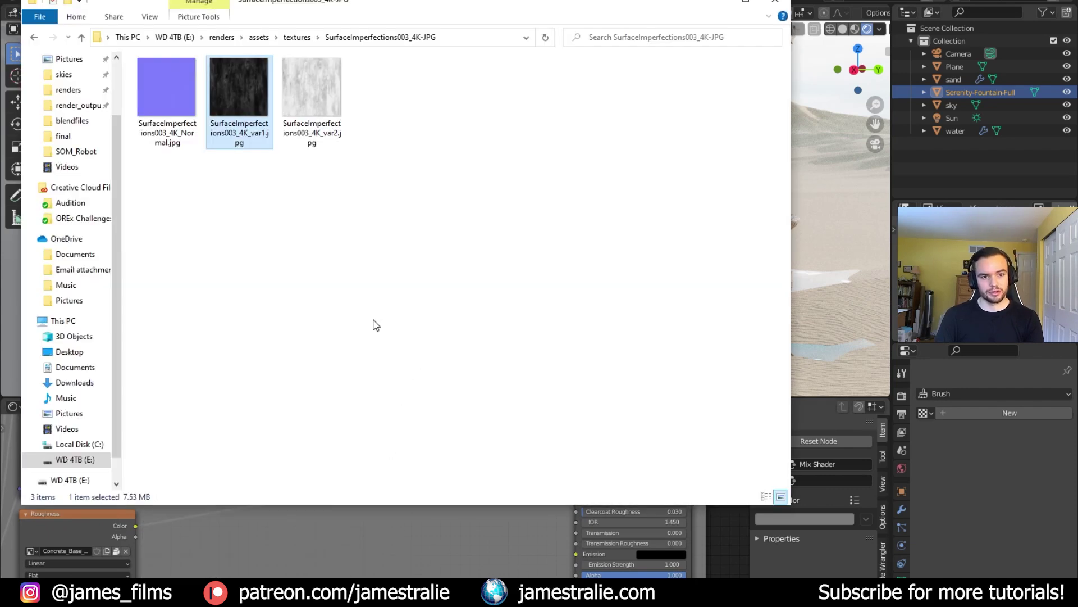
{"action": "left_click_drag", "start_coordinate": [461, 3], "coordinate": [567, 27]}
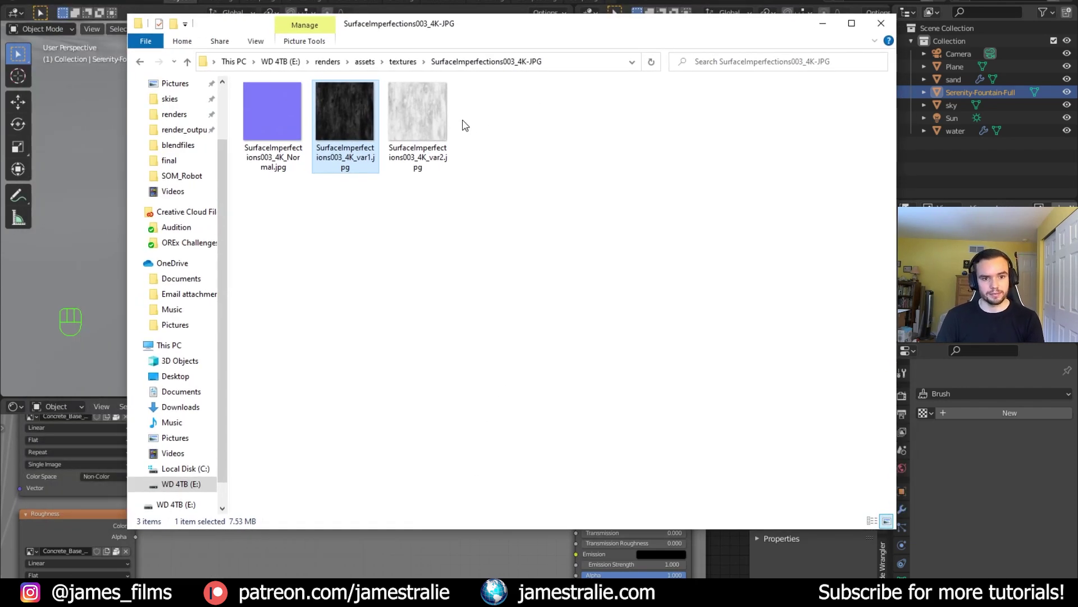
{"action": "left_click", "coordinate": [456, 126]}
{"action": "left_click", "coordinate": [359, 128]}
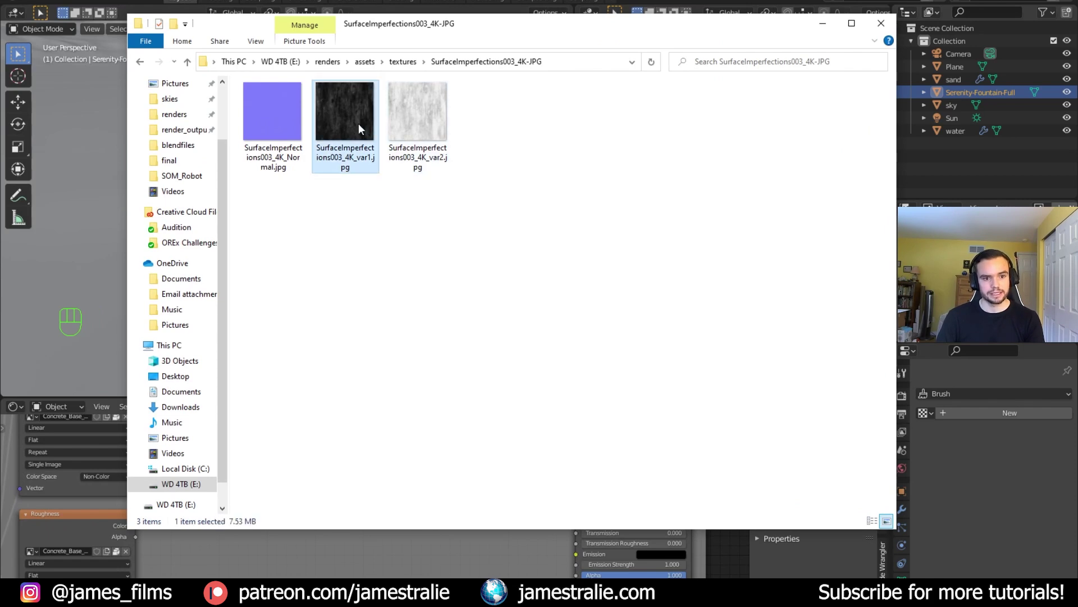
{"action": "double_click", "coordinate": [349, 118]}
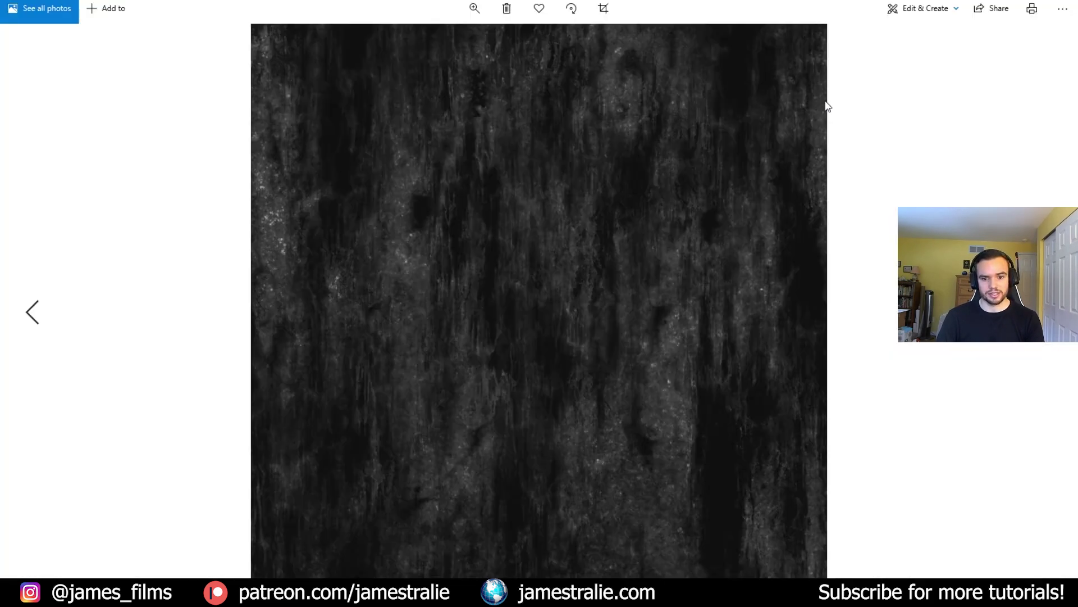
{"action": "left_click", "coordinate": [1065, 1]}
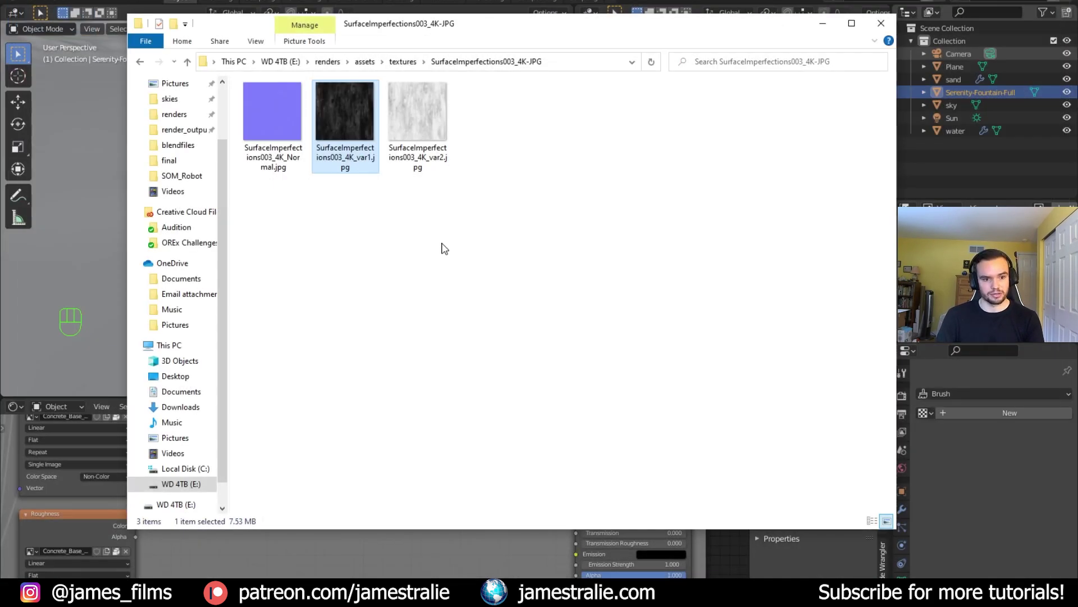
Add SurfaceImperfections003_4K_var1.jpg as an image texture node in the fountain's Concrete Base 01 material and preview it on the model.
{"action": "left_click_drag", "start_coordinate": [358, 565], "coordinate": [355, 558]}
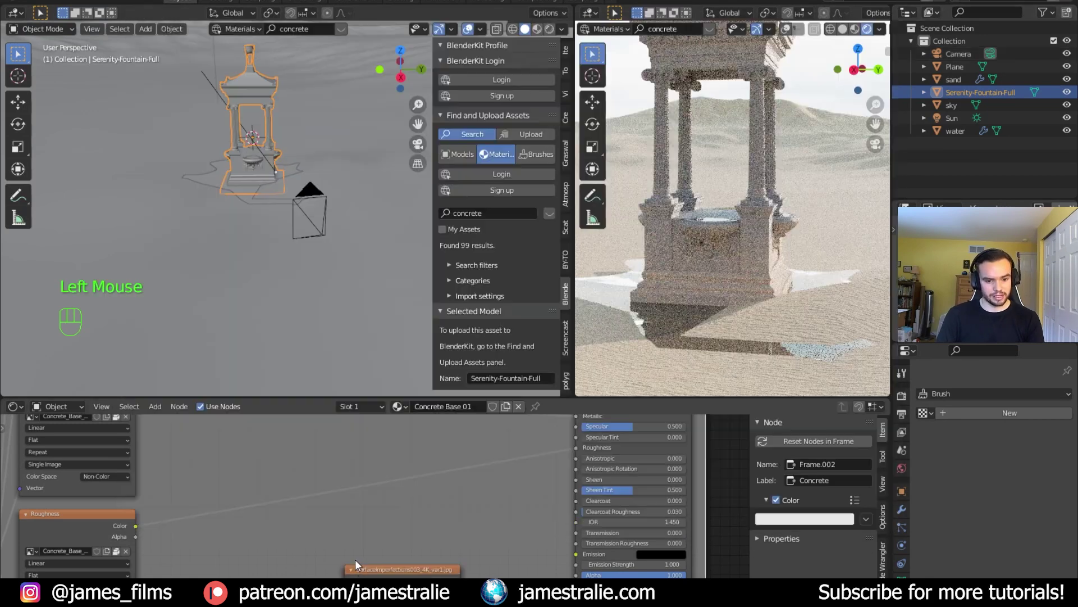
{"action": "left_click_drag", "start_coordinate": [288, 468], "coordinate": [328, 505]}
{"action": "middle_click_drag", "start_coordinate": [459, 514], "coordinate": [464, 470]}
{"action": "left_click", "coordinate": [367, 468], "text": "ctrl+shift"}
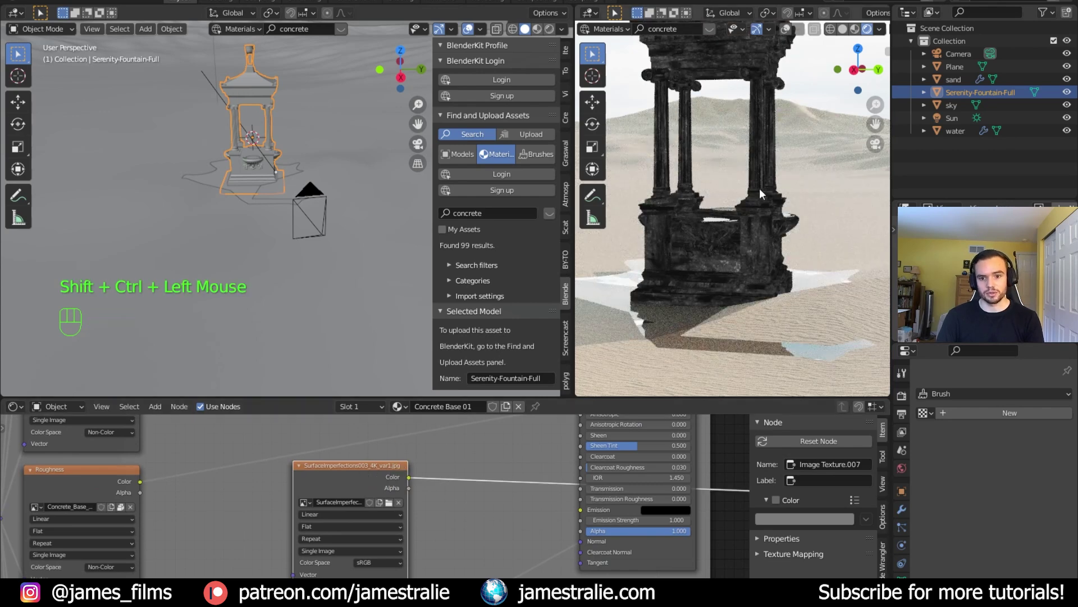
{"action": "middle_click_drag", "start_coordinate": [501, 454], "coordinate": [419, 457]}
{"action": "left_click", "coordinate": [335, 463]}
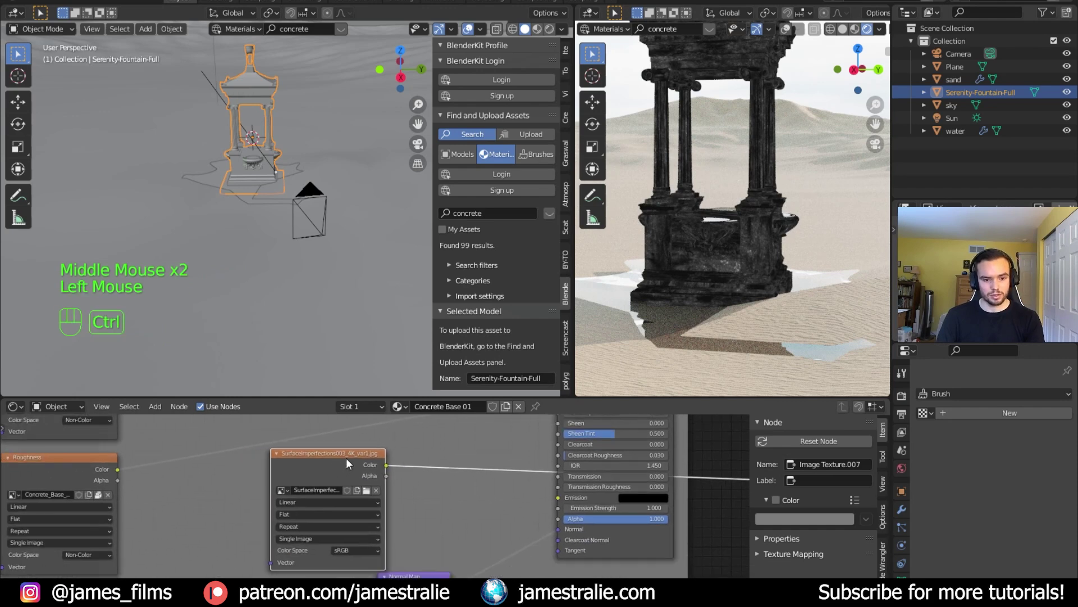
Add Mapping and Texture Coordinate nodes to the surface imperfection texture, and collapse the Mapping node in the gap before it.
{"action": "key", "text": "ctrl+t"}
{"action": "middle_click_drag", "start_coordinate": [433, 467], "coordinate": [508, 408]}
{"action": "scroll", "coordinate": [371, 529], "scroll_direction": "down", "scroll_amount": 5}
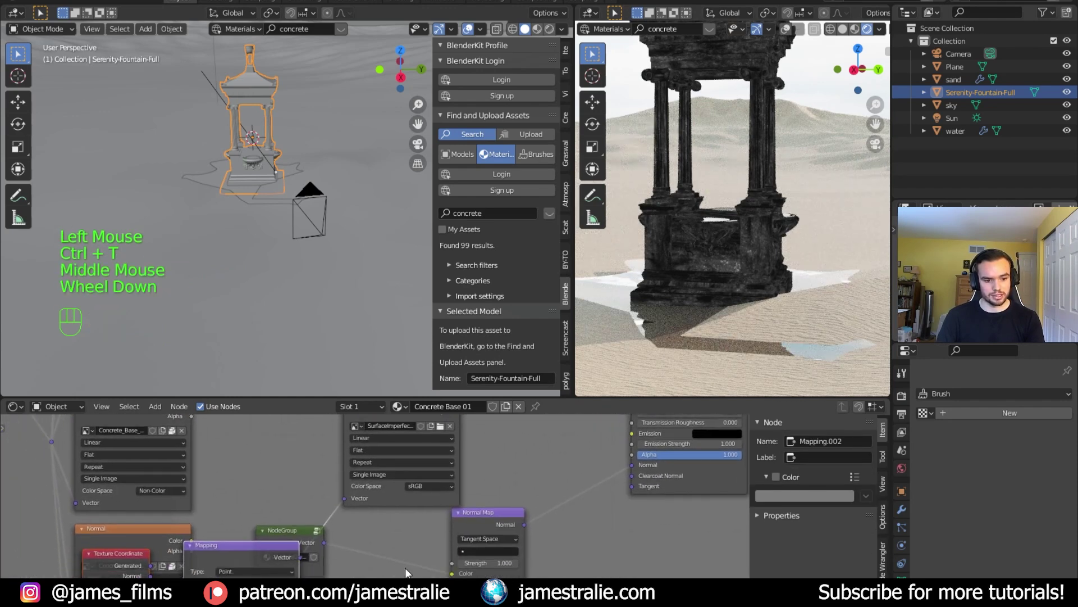
{"action": "scroll", "coordinate": [370, 529], "scroll_direction": "down", "scroll_amount": 3}
{"action": "middle_click_drag", "start_coordinate": [369, 529], "coordinate": [335, 555]}
{"action": "left_click_drag", "start_coordinate": [277, 563], "coordinate": [431, 466]}
{"action": "left_click_drag", "start_coordinate": [315, 474], "coordinate": [355, 470]}
{"action": "left_click", "coordinate": [313, 469]}
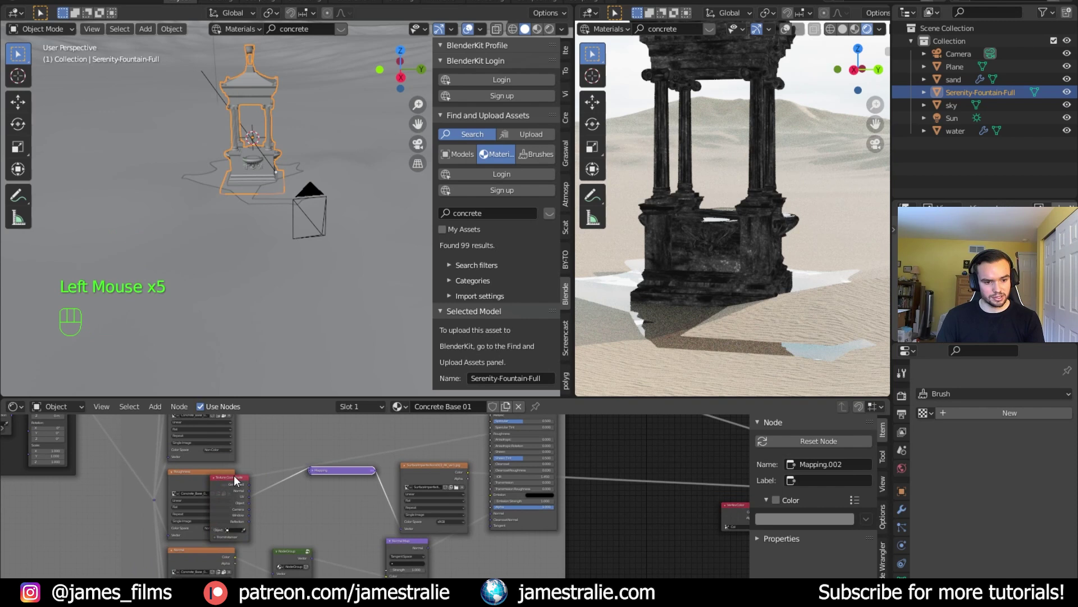
Collapse the Texture Coordinate node and arrange it with the Mapping node beside the surface imperfection texture.
{"action": "left_click", "coordinate": [212, 477]}
{"action": "left_click", "coordinate": [213, 477]}
{"action": "left_click_drag", "start_coordinate": [219, 477], "coordinate": [272, 507]}
{"action": "left_click_drag", "start_coordinate": [329, 478], "coordinate": [321, 511]}
{"action": "left_click_drag", "start_coordinate": [414, 489], "coordinate": [467, 480]}
Reconnect the Mix Shader to the material output to show the fountain's full concrete shading.
{"action": "middle_click_drag", "start_coordinate": [468, 481], "coordinate": [424, 497]}
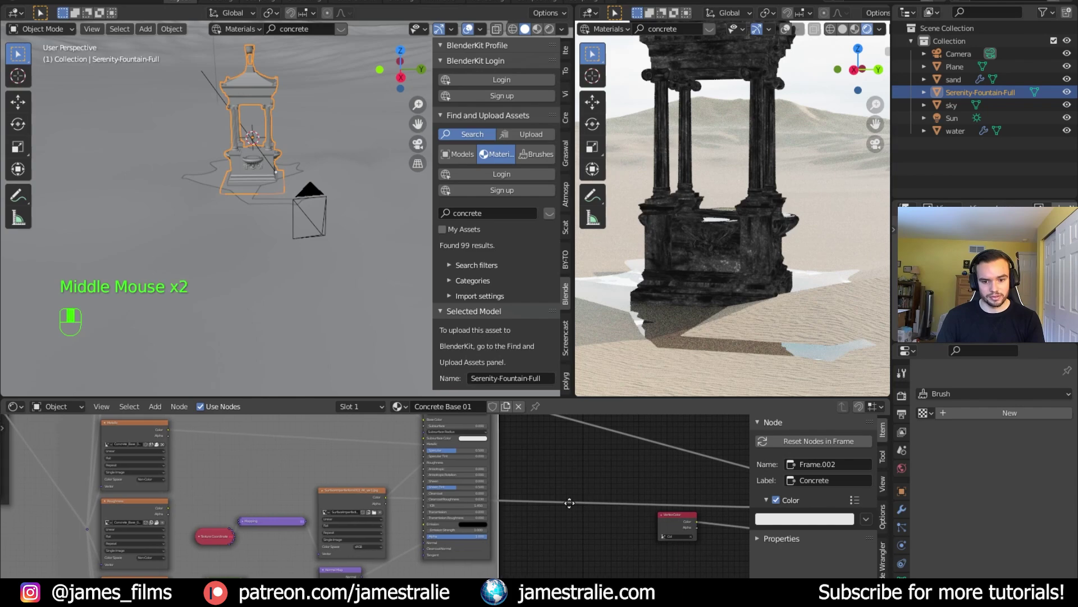
{"action": "middle_click_drag", "start_coordinate": [587, 506], "coordinate": [537, 503]}
{"action": "scroll", "coordinate": [536, 502], "scroll_direction": "down", "scroll_amount": 3}
{"action": "middle_click_drag", "start_coordinate": [420, 488], "coordinate": [646, 500]}
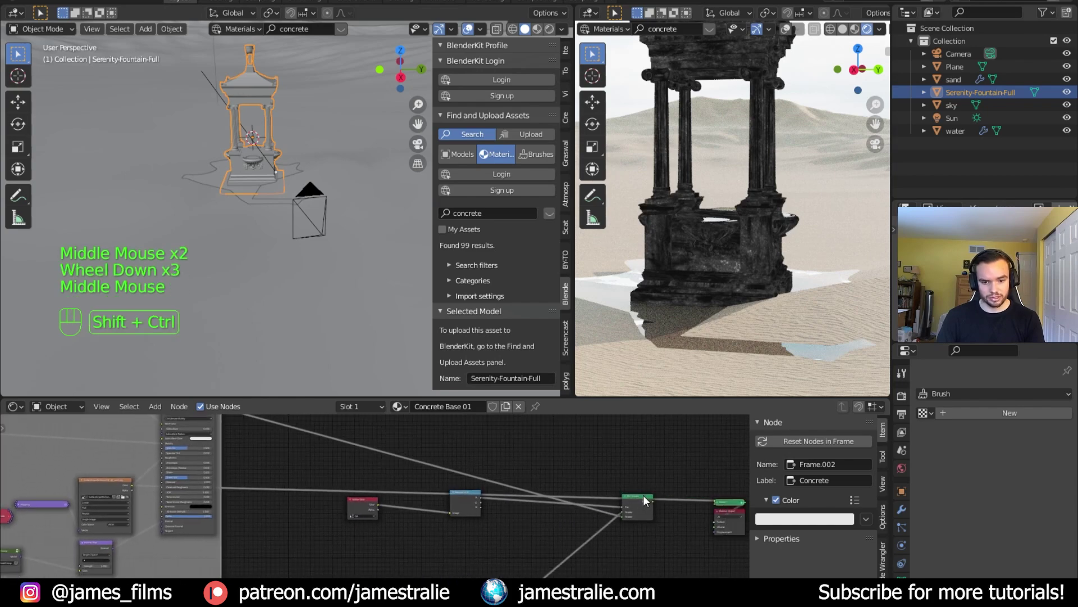
{"action": "left_click", "coordinate": [646, 500], "text": "ctrl+shift"}
Connect the surface imperfection texture's Color to the Principled BSDF's Roughness and inspect the fountain's basin and pillar up close.
{"action": "middle_click_drag", "start_coordinate": [441, 495], "coordinate": [510, 468]}
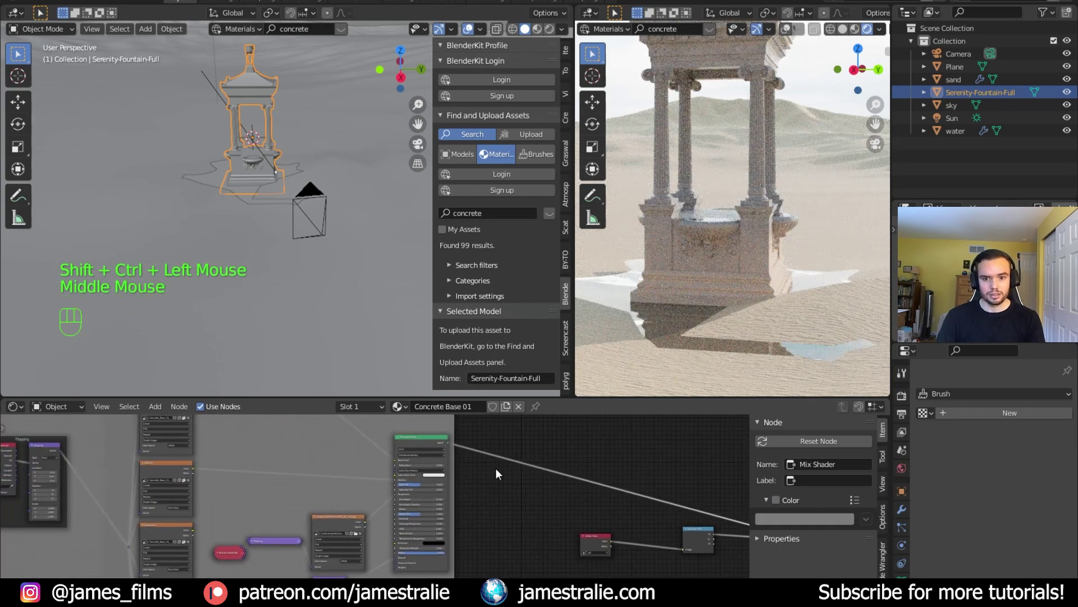
{"action": "scroll", "coordinate": [467, 499], "scroll_direction": "up", "scroll_amount": 8}
{"action": "scroll", "coordinate": [480, 498], "scroll_direction": "up", "scroll_amount": 2}
{"action": "middle_click_drag", "start_coordinate": [481, 498], "coordinate": [548, 463]}
{"action": "left_click", "coordinate": [454, 503]}
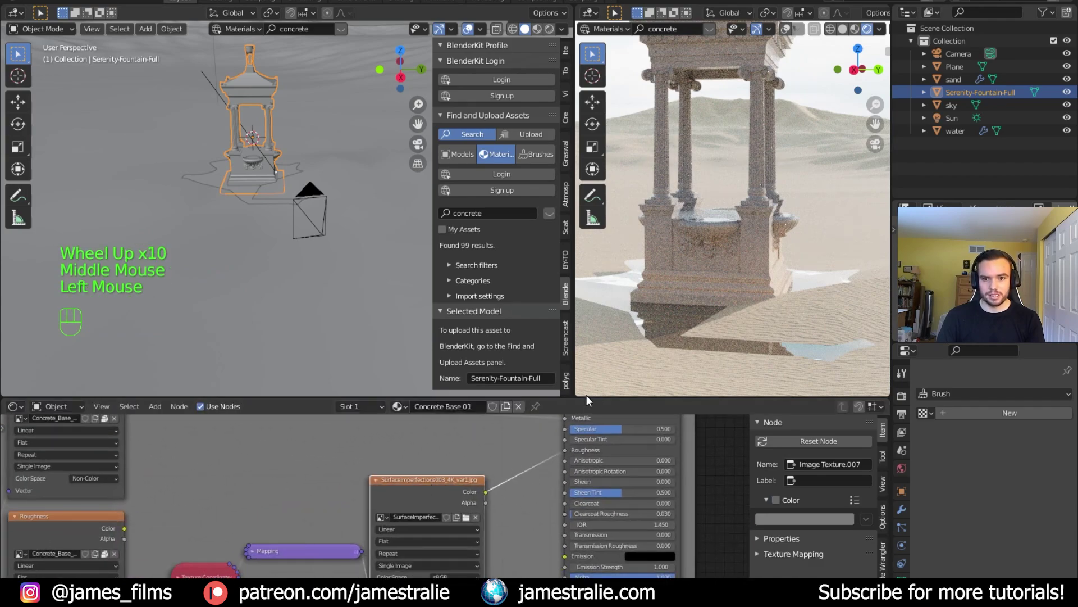
{"action": "scroll", "coordinate": [693, 300], "scroll_direction": "up", "scroll_amount": 6}
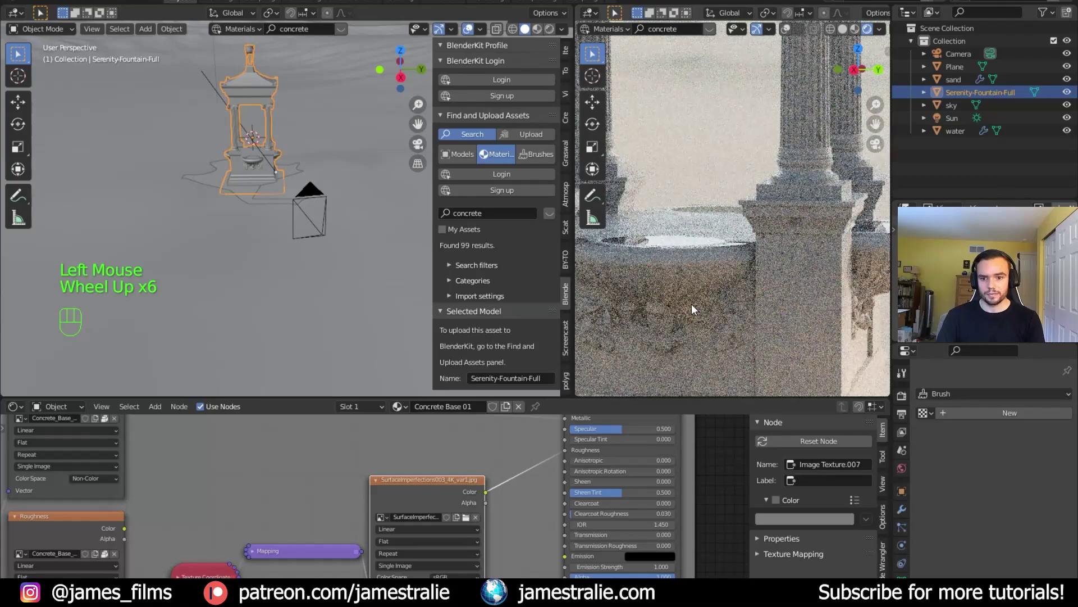
{"action": "scroll", "coordinate": [691, 305], "scroll_direction": "up", "scroll_amount": 2}
{"action": "middle_click_drag", "start_coordinate": [695, 304], "coordinate": [675, 275], "text": "shift"}
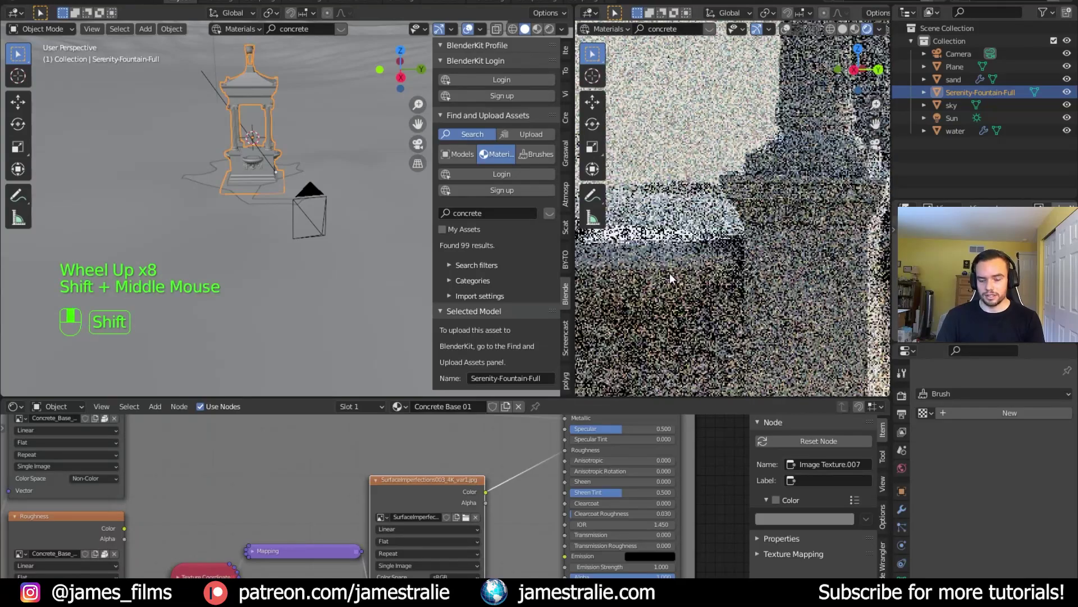
Make room around the surface imperfection texture and insert a ColorRamp node between it and the Principled BSDF's Roughness input.
{"action": "middle_click_drag", "start_coordinate": [431, 475], "coordinate": [521, 453]}
{"action": "left_click", "coordinate": [522, 453]}
{"action": "left_click_drag", "start_coordinate": [521, 453], "coordinate": [508, 428]}
{"action": "left_click_drag", "start_coordinate": [399, 529], "coordinate": [333, 483]}
{"action": "middle_click_drag", "start_coordinate": [575, 489], "coordinate": [511, 501]}
{"action": "key", "text": "shift+a"}
{"action": "type", "text": "colr"}
{"action": "key", "text": "Return"}
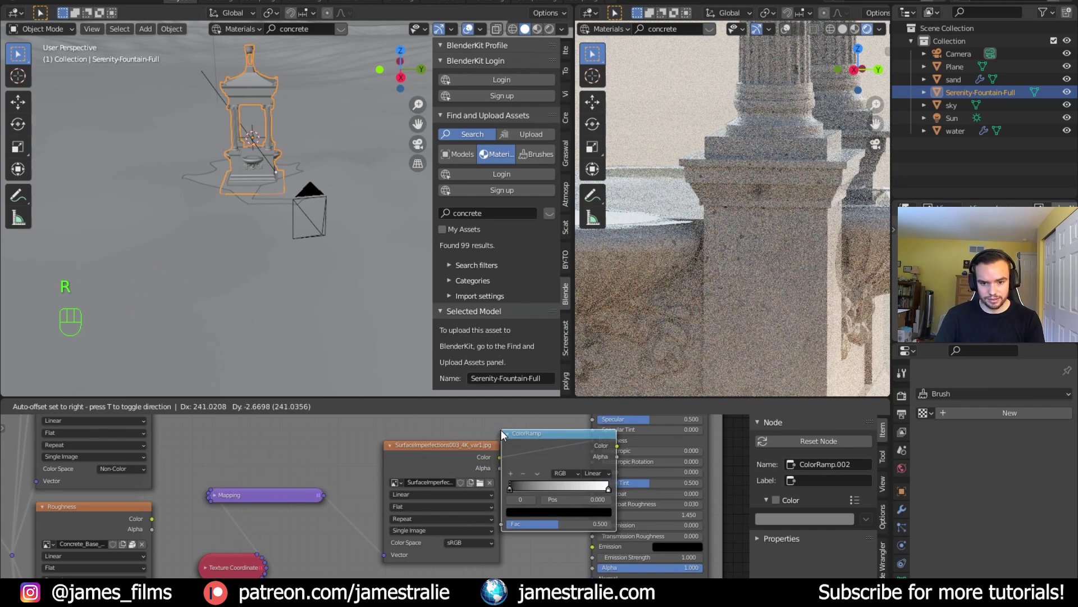
{"action": "left_click", "coordinate": [539, 430]}
Preview the ColorRamp on the model and move its white stop toward the black one to brighten the roughness map.
{"action": "left_click", "coordinate": [605, 444], "text": "ctrl+shift"}
{"action": "middle_click_drag", "start_coordinate": [653, 443], "coordinate": [592, 469]}
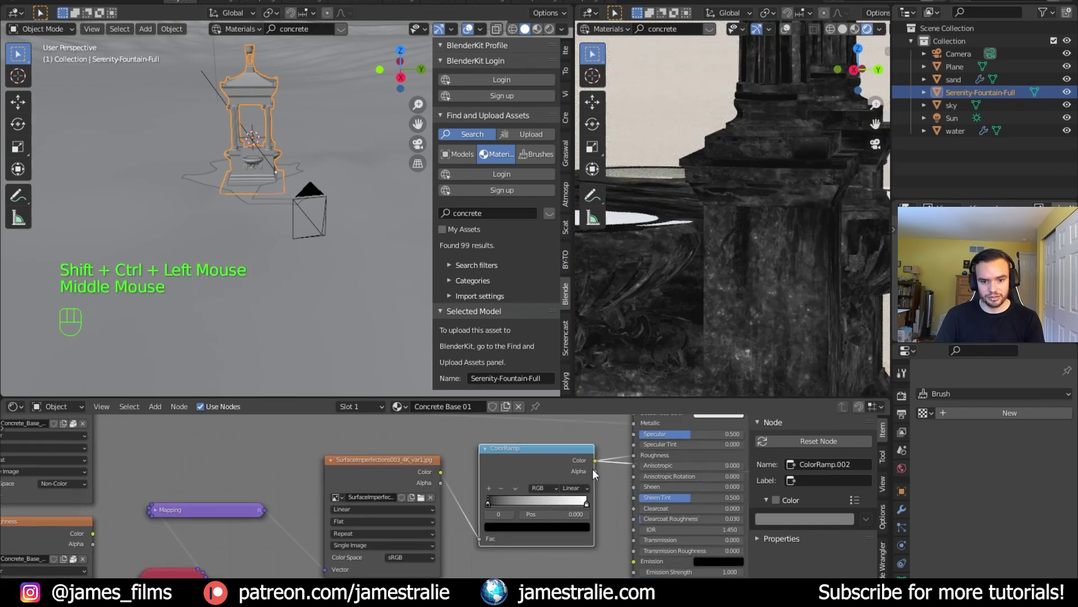
{"action": "mouse_move", "coordinate": [586, 503]}
{"action": "left_mouse_down"}
{"action": "mouse_move", "coordinate": [530, 509]}
{"action": "mouse_move", "coordinate": [599, 497]}
{"action": "left_mouse_up"}
{"action": "left_click_drag", "start_coordinate": [589, 504], "coordinate": [524, 502]}
Route the Mix Shader back to the material output in place of the ColorRamp preview and save the file.
{"action": "scroll", "coordinate": [596, 500], "scroll_direction": "down", "scroll_amount": 2}
{"action": "scroll", "coordinate": [595, 506], "scroll_direction": "down", "scroll_amount": 3}
{"action": "scroll", "coordinate": [535, 498], "scroll_direction": "down", "scroll_amount": 6}
{"action": "middle_click_drag", "start_coordinate": [692, 493], "coordinate": [551, 483]}
{"action": "scroll", "coordinate": [552, 483], "scroll_direction": "down", "scroll_amount": 3}
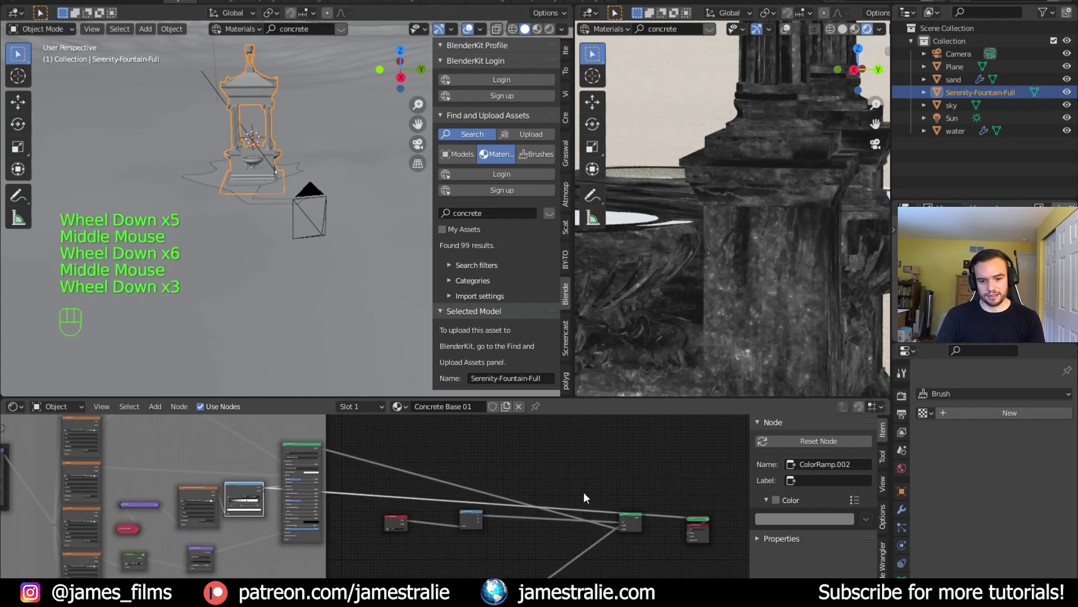
{"action": "left_click", "coordinate": [626, 514], "text": "ctrl+shift"}
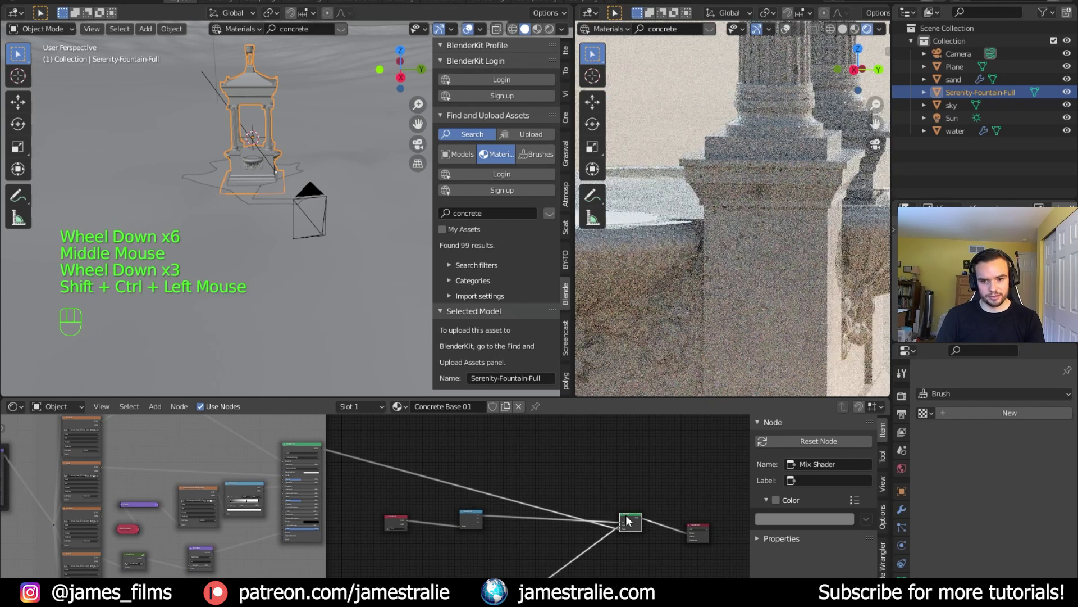
{"action": "key", "text": "ctrl+s"}
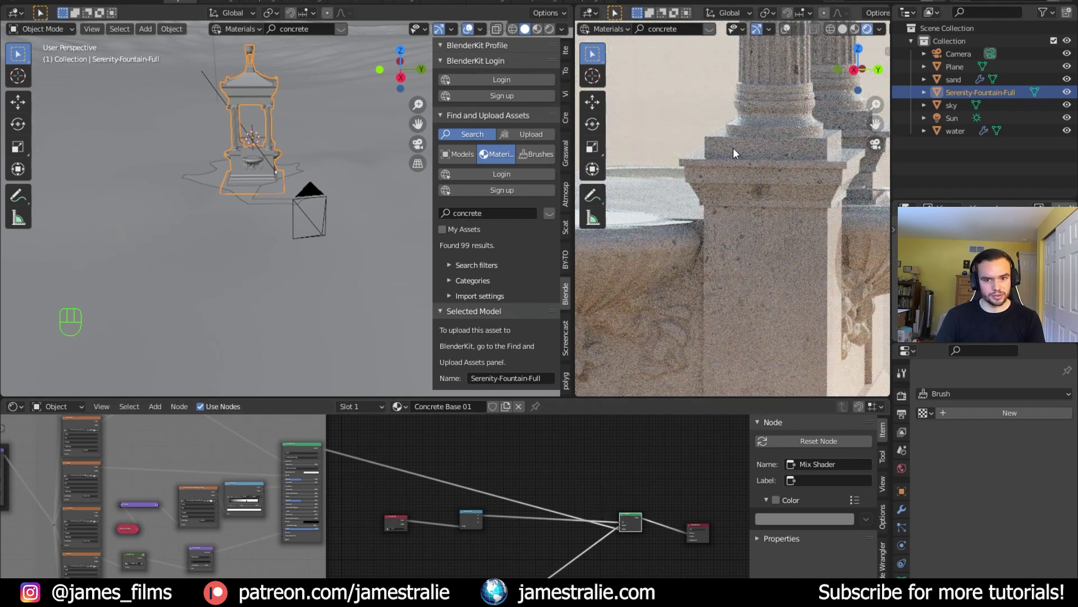
Examine the whole fountain within the camera frame of the rendered viewport.
{"action": "scroll", "coordinate": [737, 147], "scroll_direction": "down", "scroll_amount": 9}
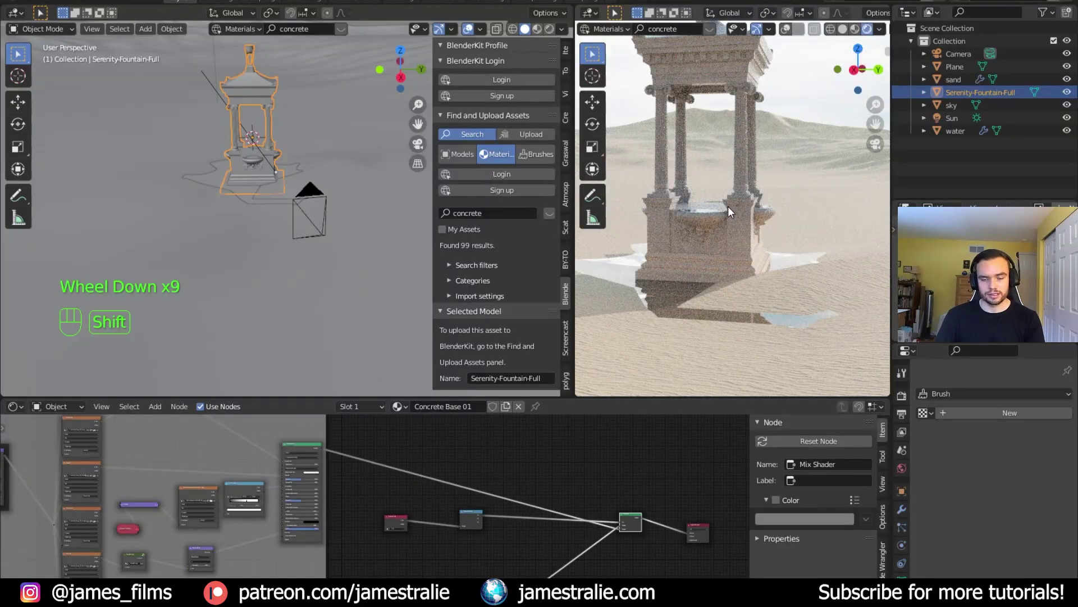
{"action": "scroll", "coordinate": [722, 126], "scroll_direction": "down", "scroll_amount": 1, "text": "shift"}
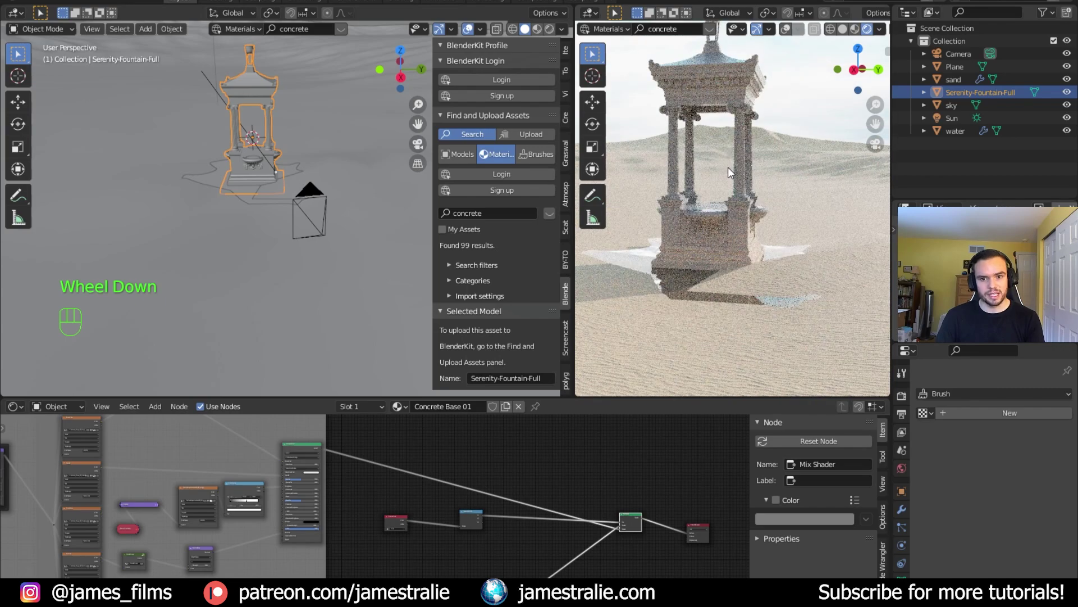
{"action": "middle_click_drag", "start_coordinate": [729, 172], "coordinate": [731, 206], "text": "shift"}
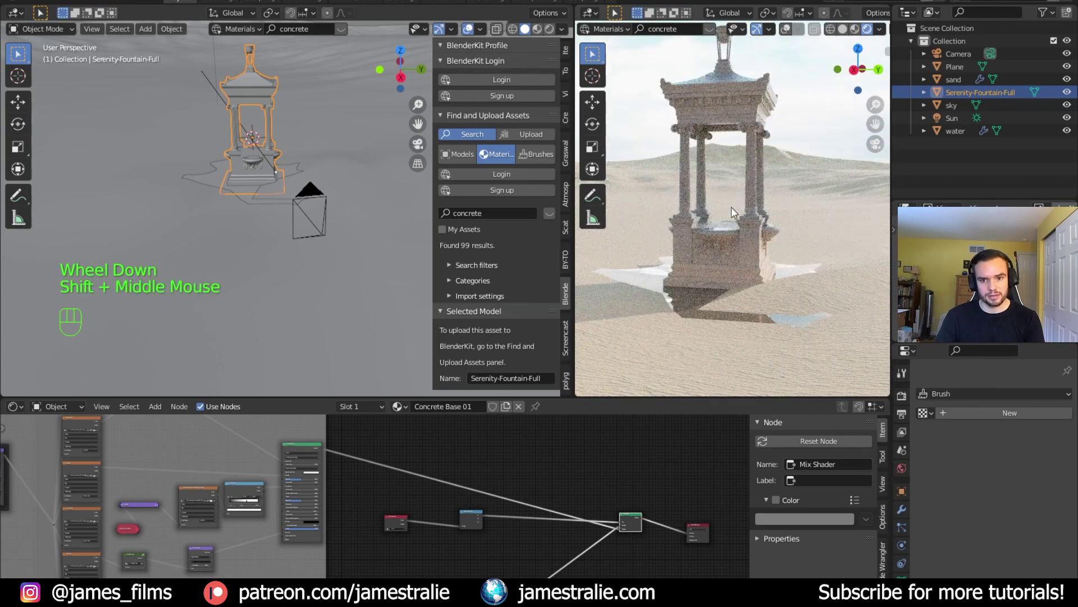
{"action": "scroll", "coordinate": [720, 253], "scroll_direction": "down", "scroll_amount": 3}
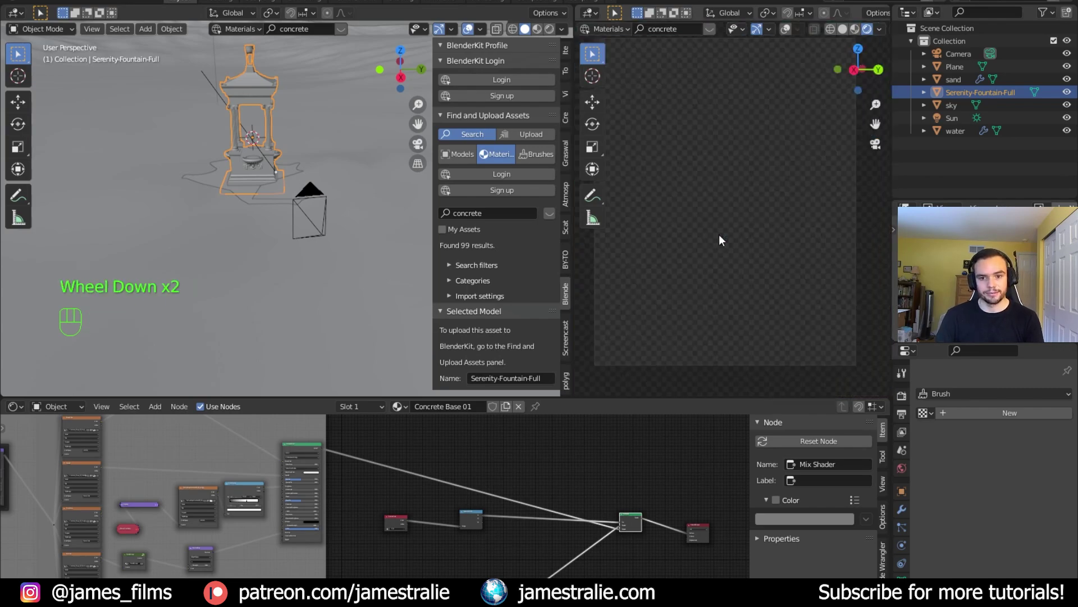
{"action": "scroll", "coordinate": [706, 263], "scroll_direction": "up", "scroll_amount": 1}
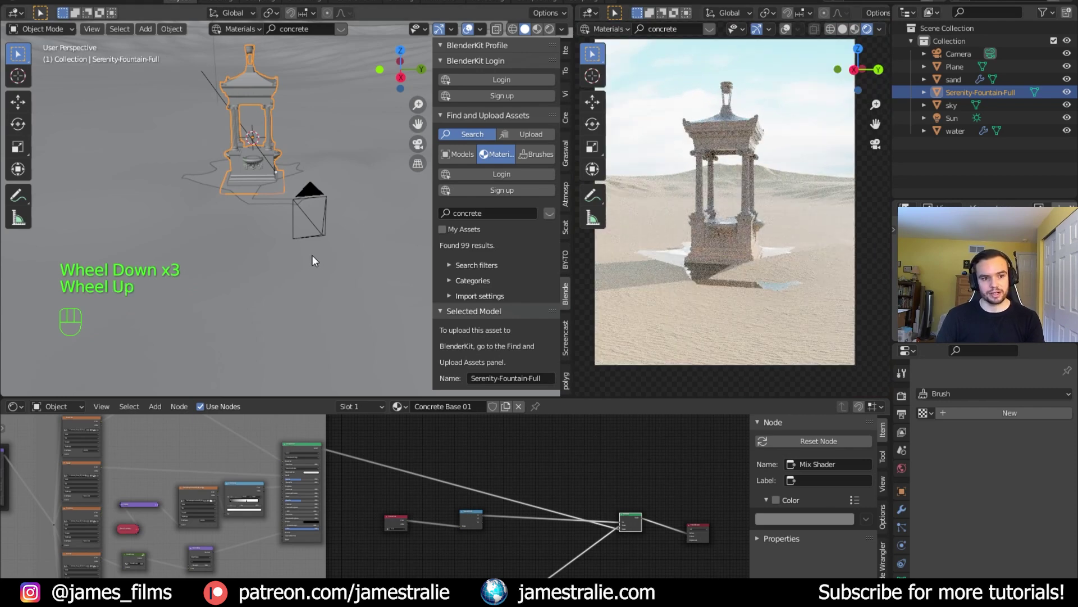
{"action": "left_click", "coordinate": [314, 255]}
{"action": "left_click", "coordinate": [902, 509]}
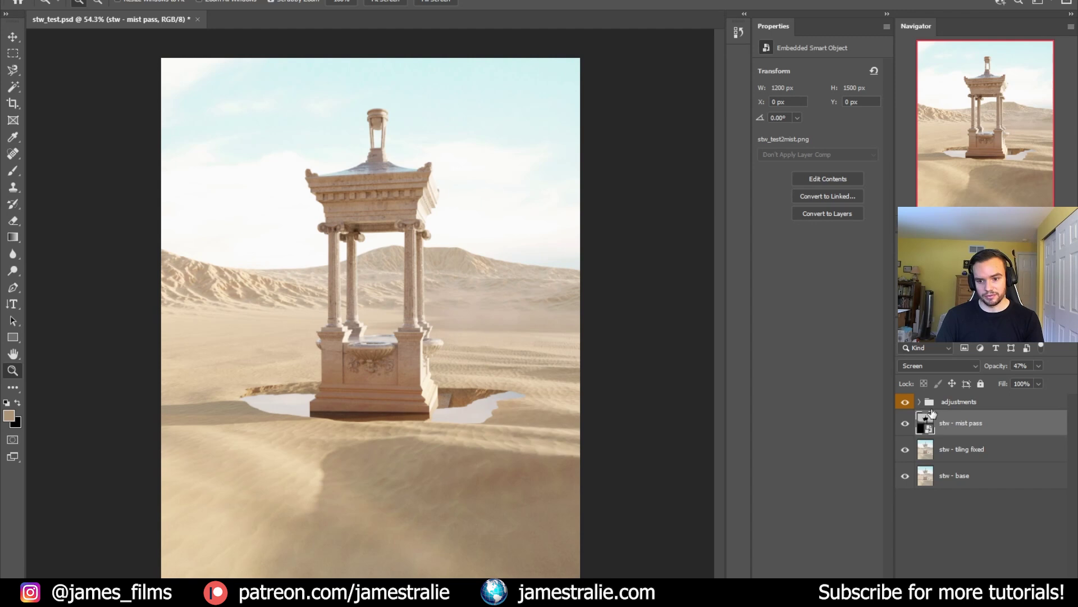
In Photoshop's stw_test.psd, expand the adjustments group and hide it.
{"action": "left_click", "coordinate": [916, 402]}
{"action": "left_click", "coordinate": [918, 402]}
{"action": "scroll", "coordinate": [955, 511], "scroll_direction": "down", "scroll_amount": 2}
{"action": "scroll", "coordinate": [955, 511], "scroll_direction": "up", "scroll_amount": 2}
{"action": "left_click", "coordinate": [904, 403]}
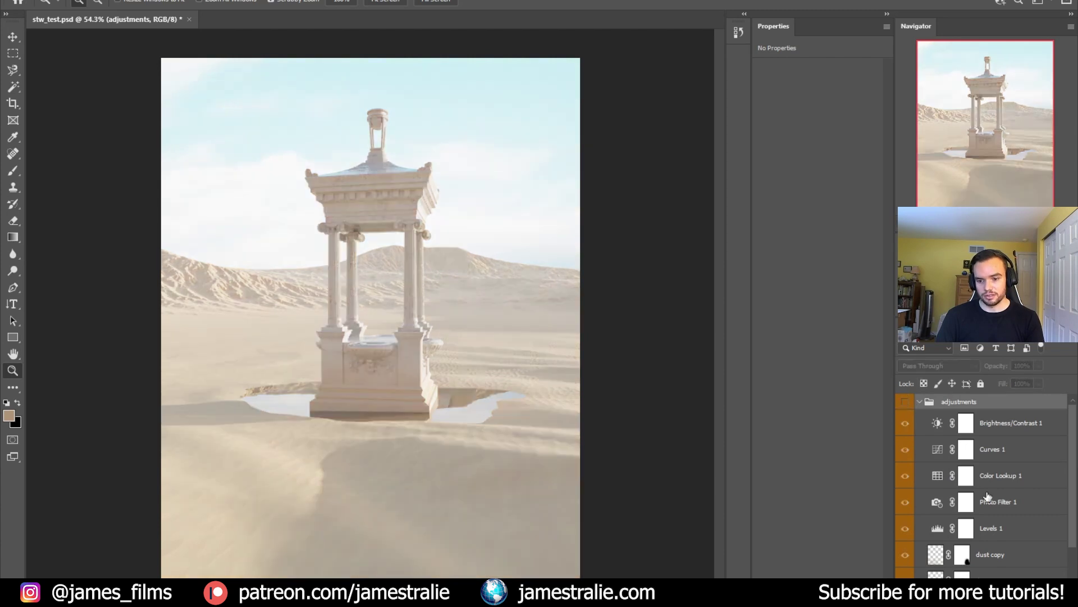
Hide the stw - mist pass and stw - tiling fixed layers and inspect the base render's sand beside the fountain.
{"action": "scroll", "coordinate": [983, 505], "scroll_direction": "down", "scroll_amount": 2}
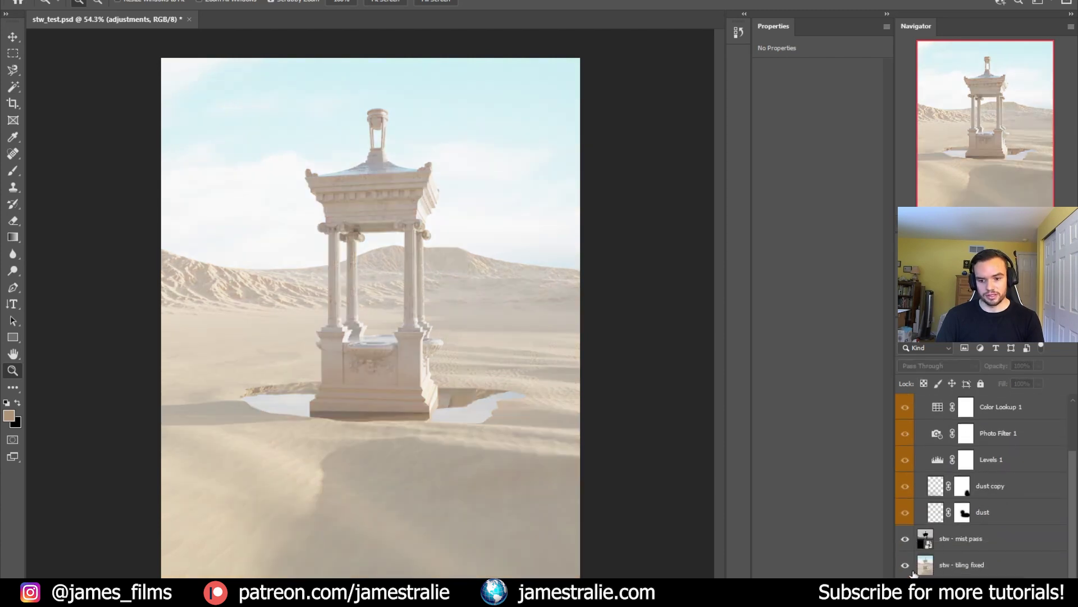
{"action": "left_click", "coordinate": [905, 539]}
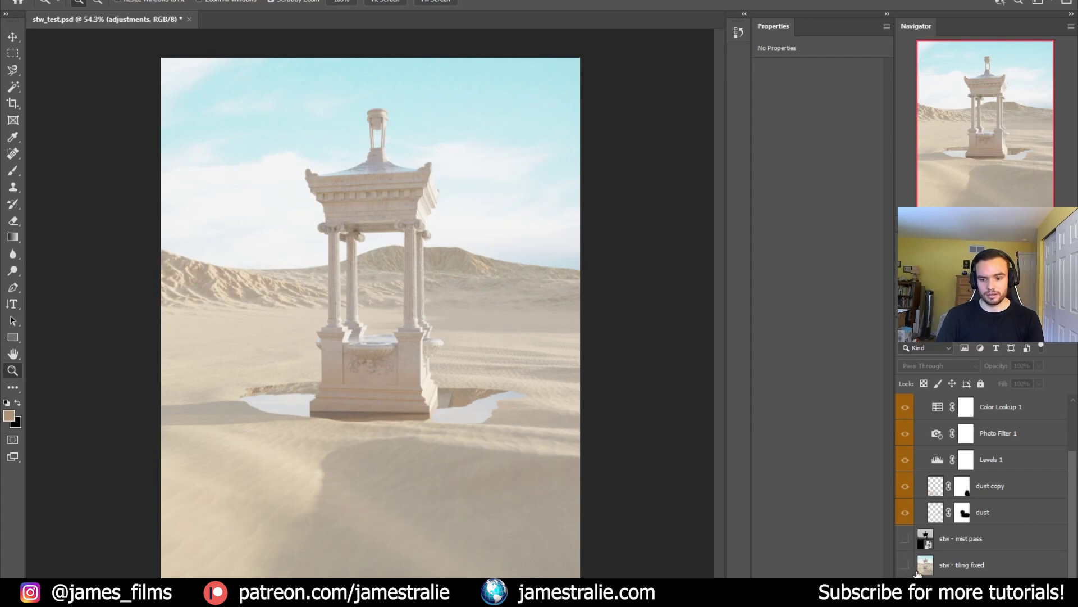
{"action": "left_click_drag", "start_coordinate": [494, 372], "coordinate": [440, 348]}
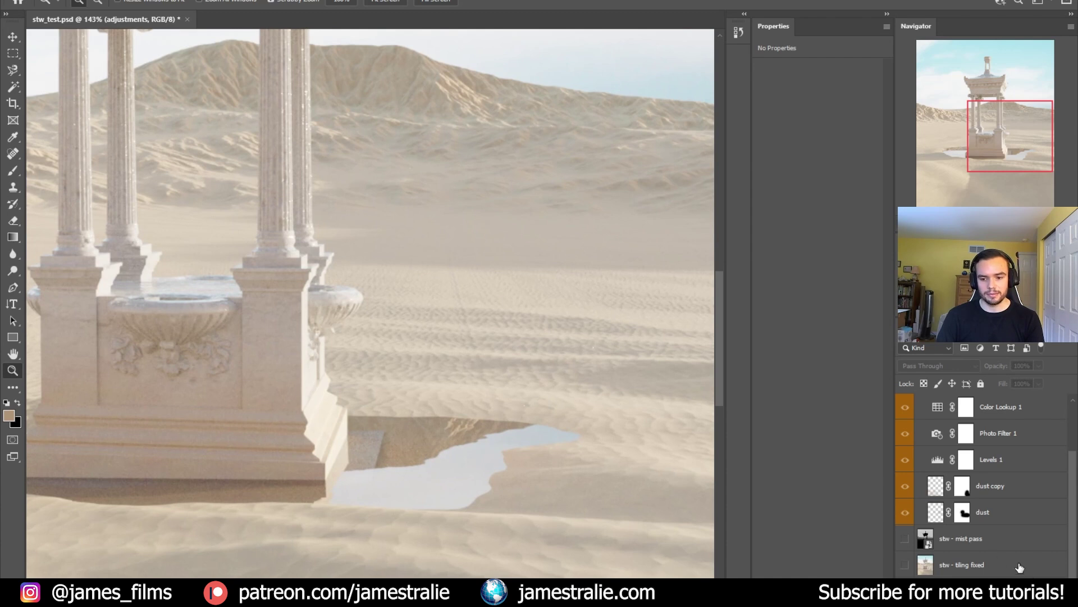
Make the stw - tiling fixed and stw - mist pass layers visible and select the mist pass layer.
{"action": "left_click", "coordinate": [950, 568]}
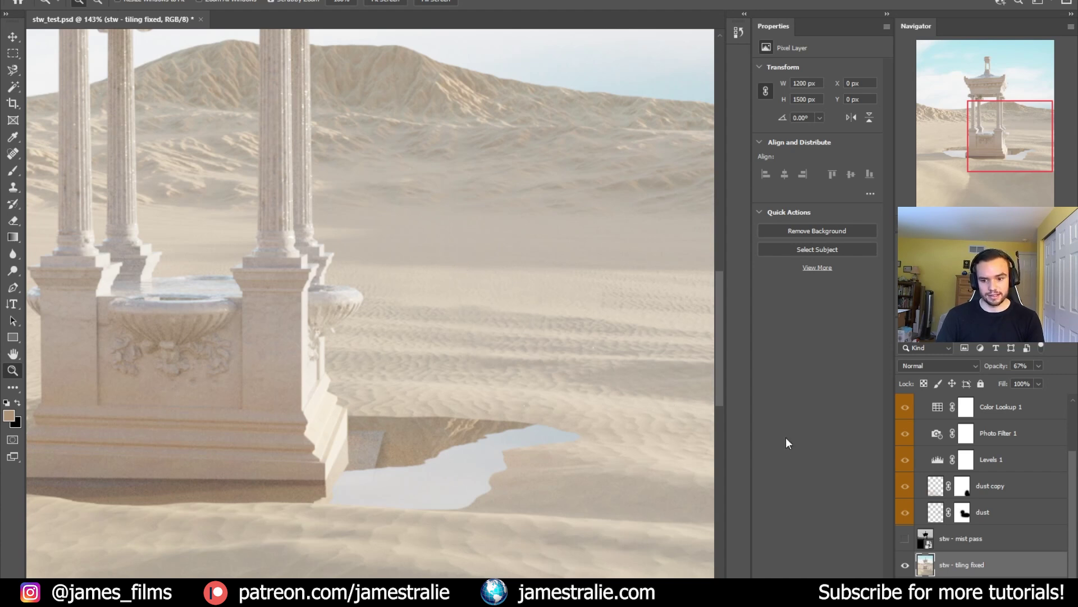
{"action": "left_click", "coordinate": [905, 538]}
{"action": "left_click", "coordinate": [967, 528]}
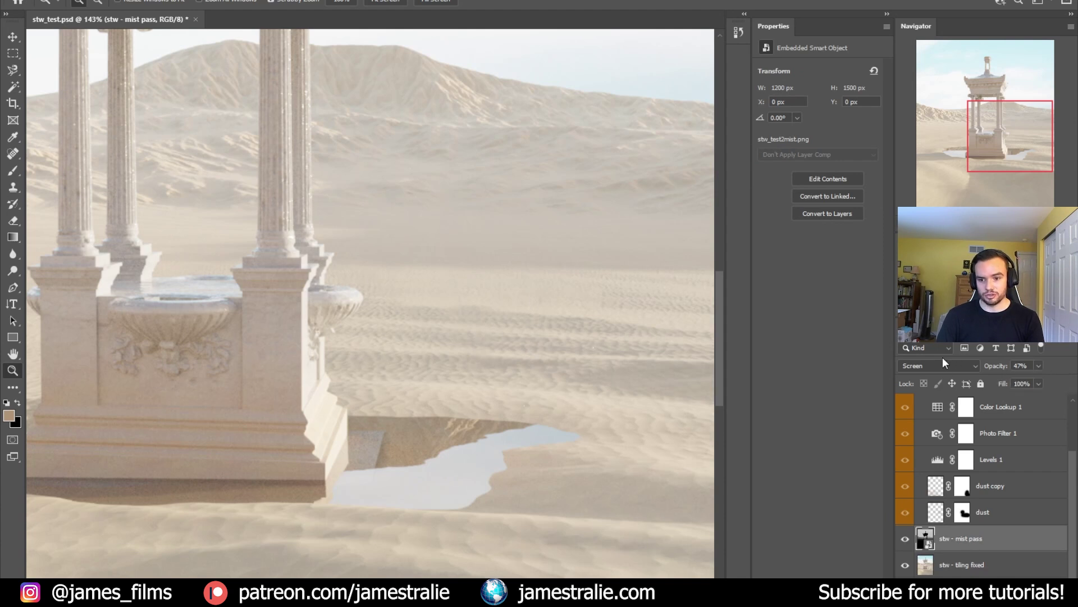
Try the stw - mist pass layer at 100% opacity over the full image, and settle on 41%.
{"action": "left_click", "coordinate": [1038, 366]}
{"action": "left_click_drag", "start_coordinate": [1036, 381], "coordinate": [1068, 381]}
{"action": "key", "text": "ctrl+0"}
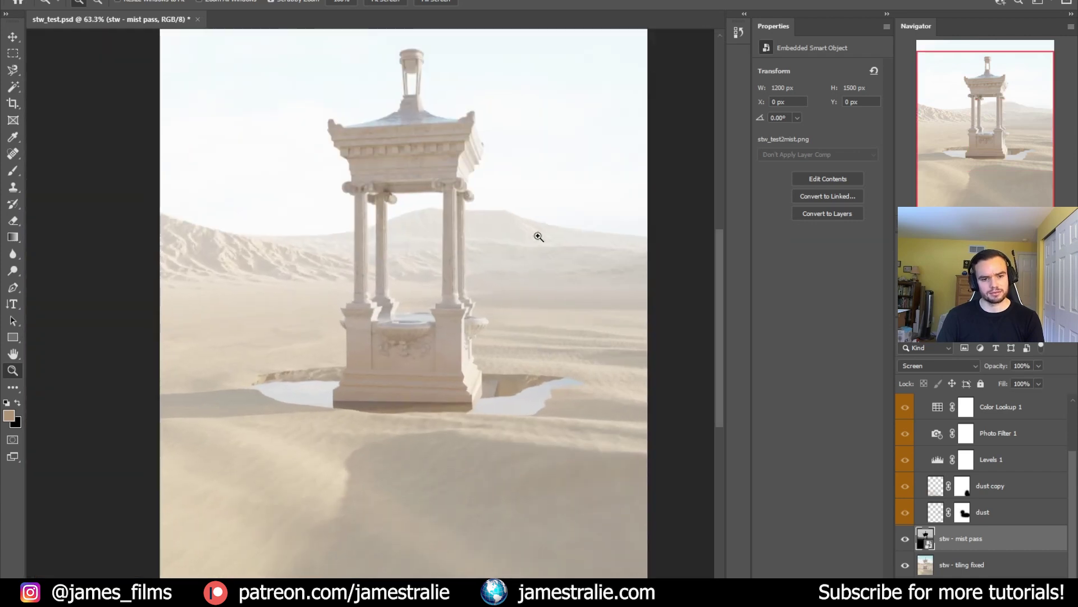
{"action": "left_click", "coordinate": [1038, 366]}
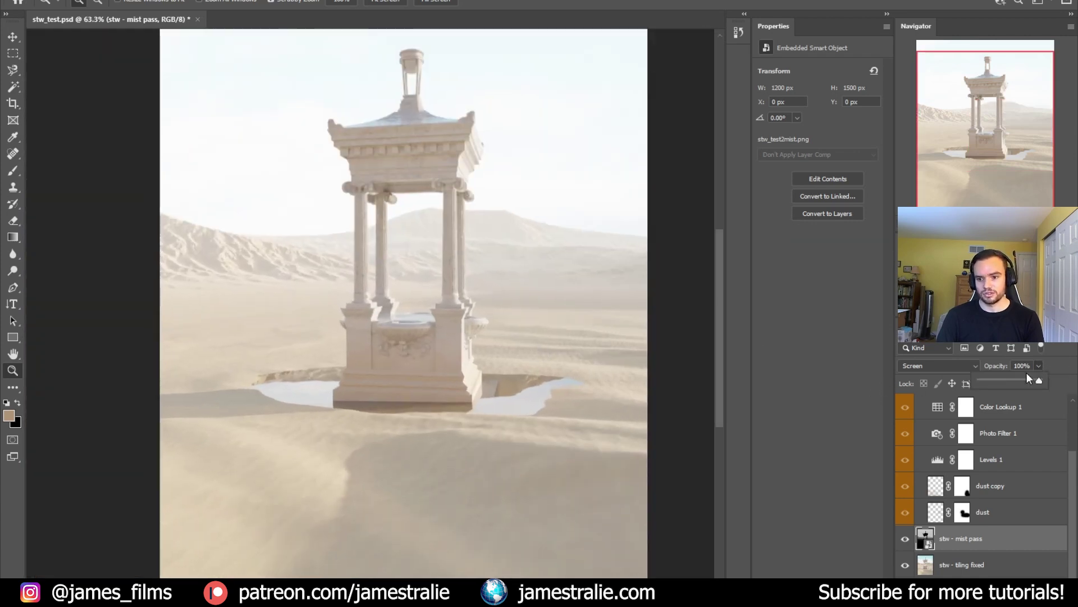
{"action": "mouse_move", "coordinate": [1026, 378]}
{"action": "left_mouse_down"}
{"action": "mouse_move", "coordinate": [1037, 379]}
{"action": "mouse_move", "coordinate": [1006, 382]}
{"action": "left_mouse_up"}
{"action": "left_click", "coordinate": [1041, 364]}
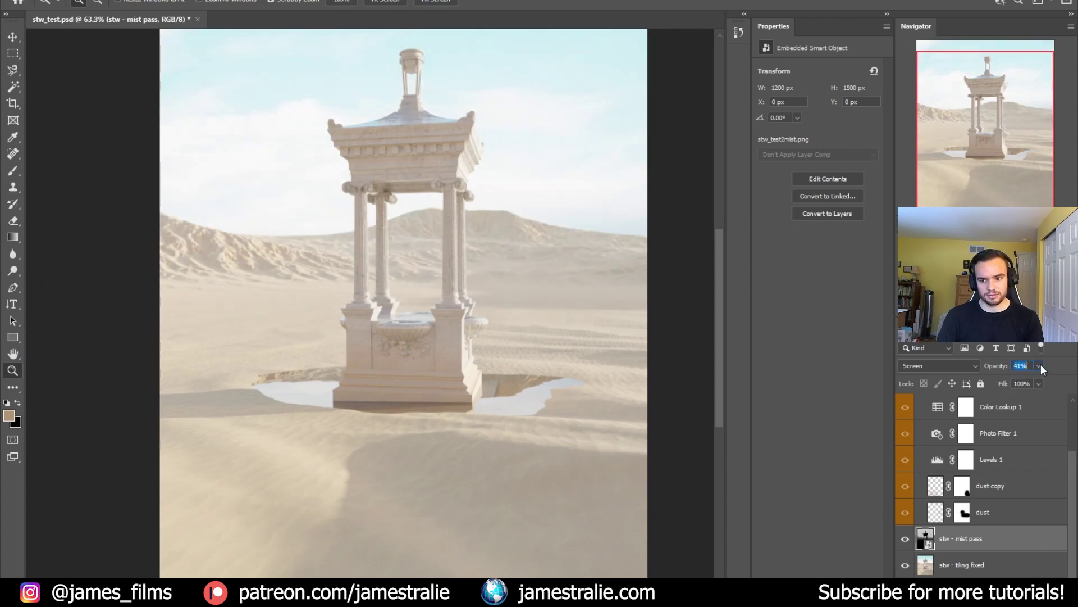
Show the adjustments group and hide every layer inside it.
{"action": "scroll", "coordinate": [914, 454], "scroll_direction": "up", "scroll_amount": 3}
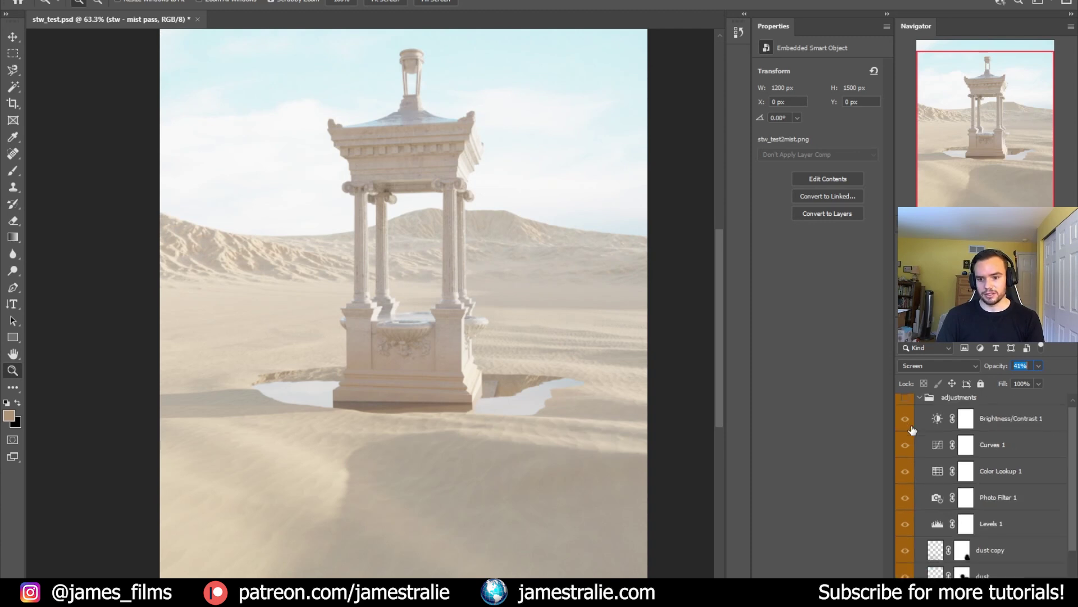
{"action": "left_click", "coordinate": [904, 402]}
{"action": "left_click_drag", "start_coordinate": [905, 423], "coordinate": [905, 562]}
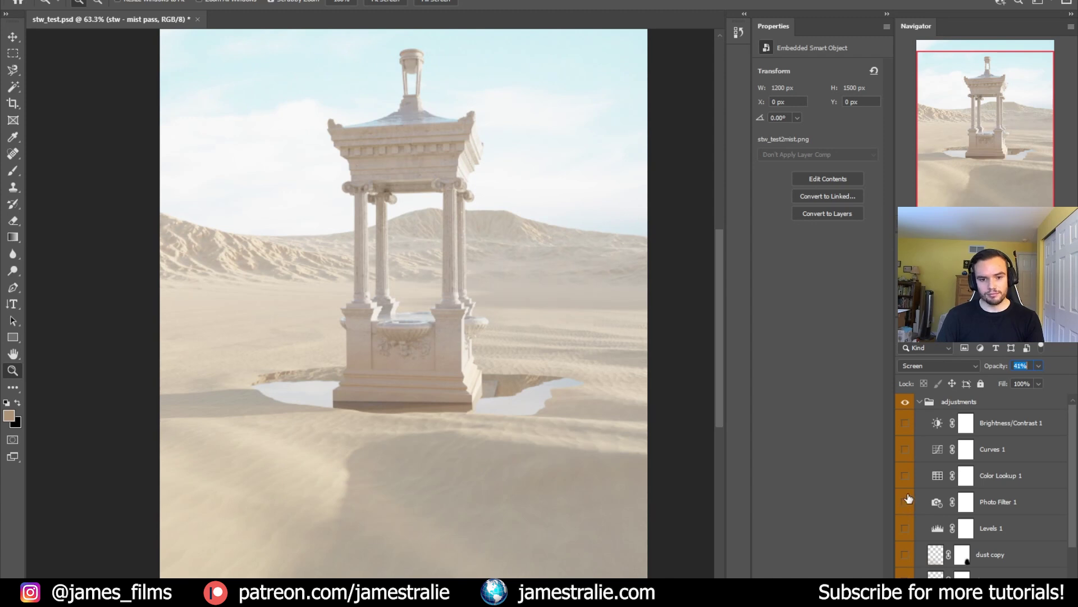
Make the dust and dust copy layers visible and compare the image with and without the dust layer.
{"action": "scroll", "coordinate": [925, 509], "scroll_direction": "down", "scroll_amount": 1}
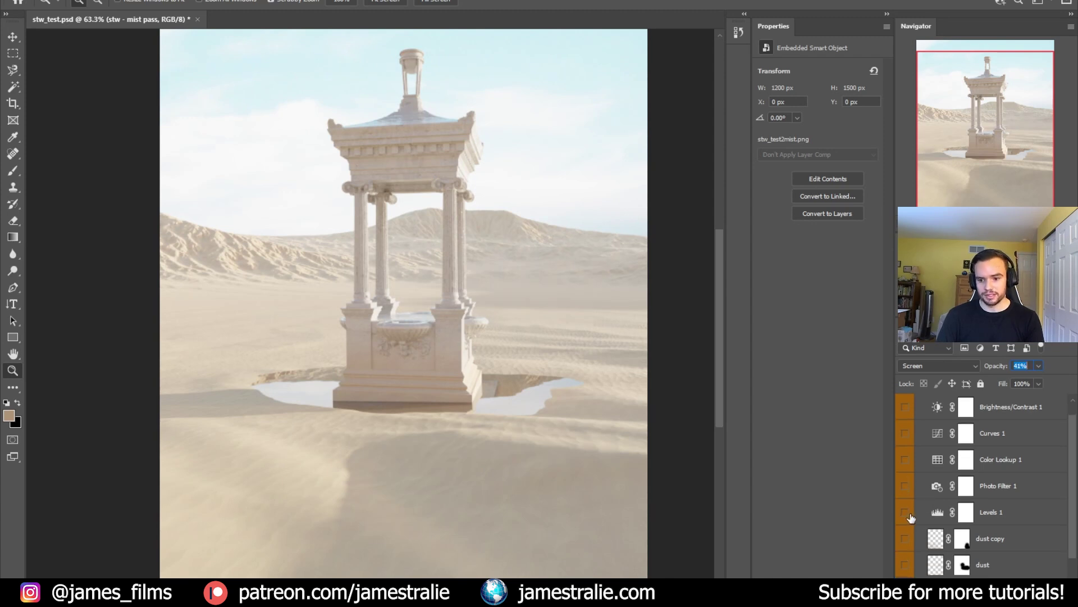
{"action": "scroll", "coordinate": [911, 517], "scroll_direction": "down", "scroll_amount": 1}
{"action": "left_click", "coordinate": [904, 533]}
{"action": "left_click", "coordinate": [906, 506]}
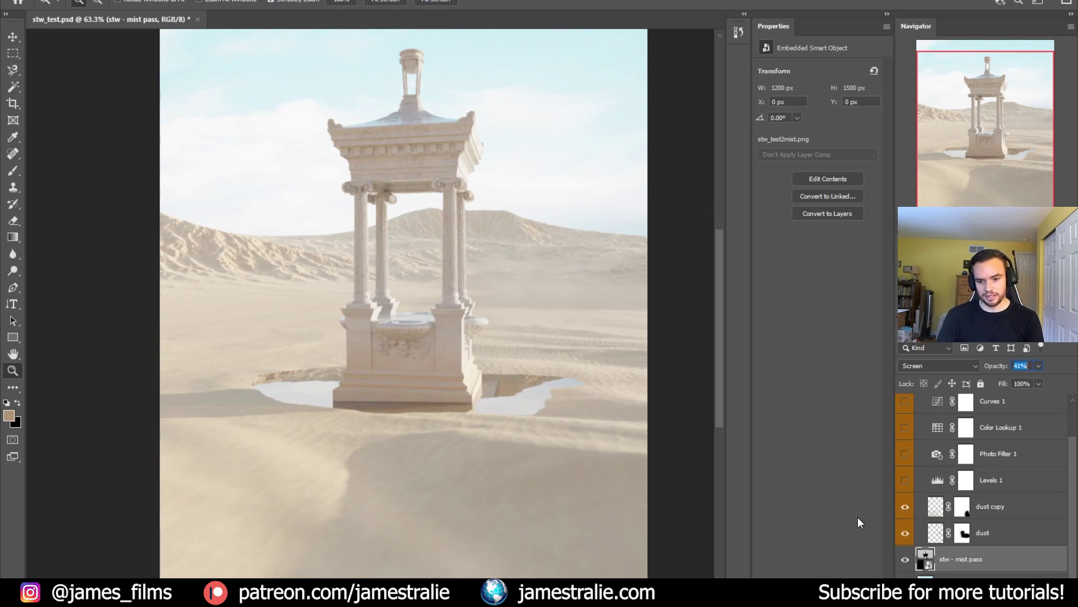
{"action": "left_click", "coordinate": [905, 533]}
{"action": "left_click", "coordinate": [905, 532]}
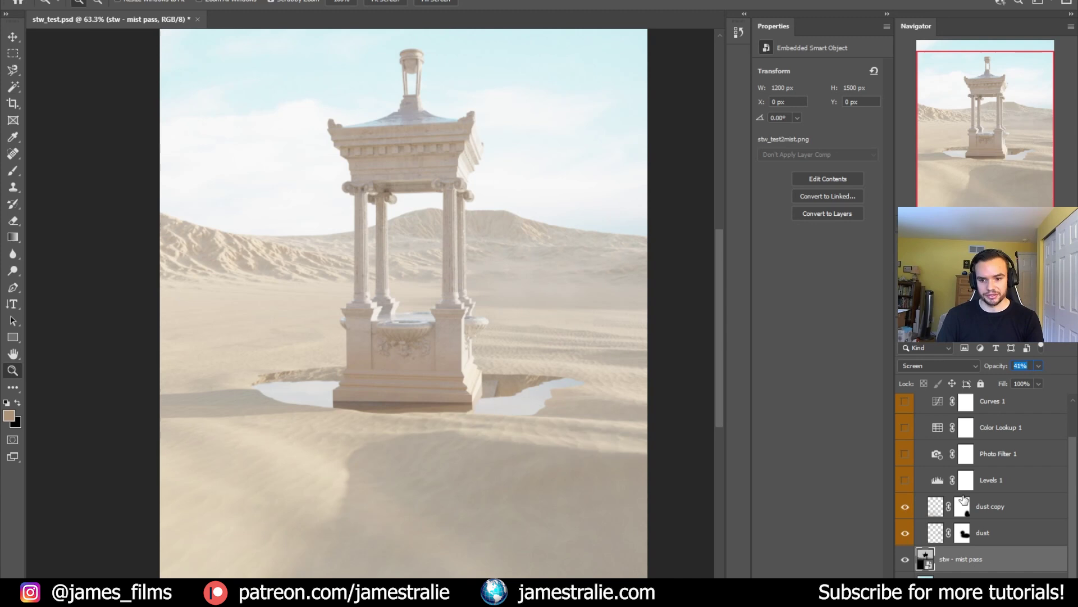
Show the Levels 1 adjustment and set its black input level to 57 and its midtone level to 0.83.
{"action": "left_click", "coordinate": [905, 481]}
{"action": "left_click", "coordinate": [937, 480]}
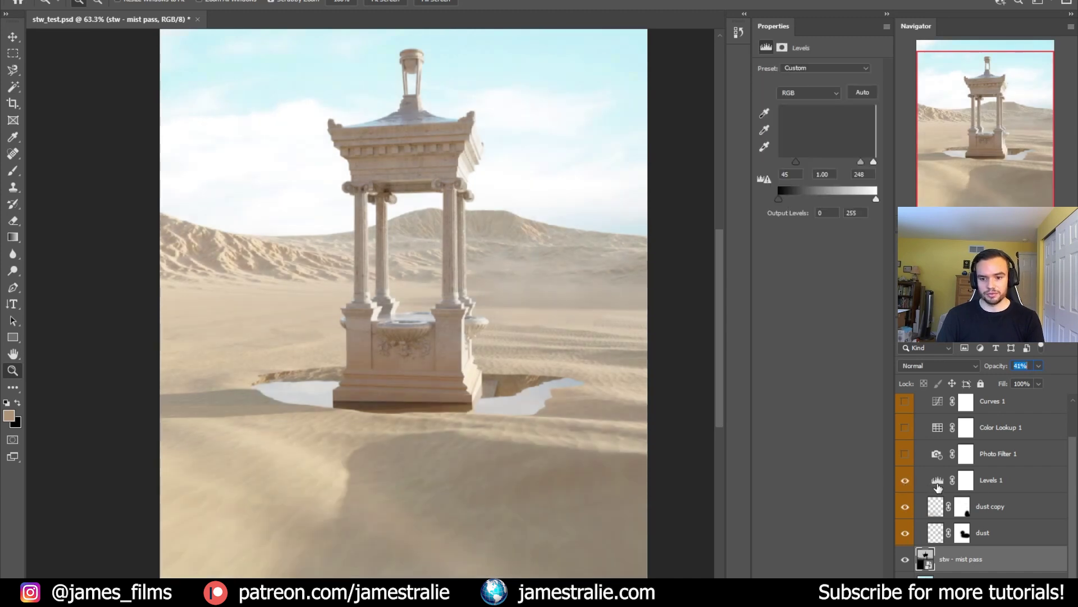
{"action": "mouse_move", "coordinate": [797, 161]}
{"action": "left_mouse_down"}
{"action": "mouse_move", "coordinate": [774, 168]}
{"action": "mouse_move", "coordinate": [806, 172]}
{"action": "left_mouse_up"}
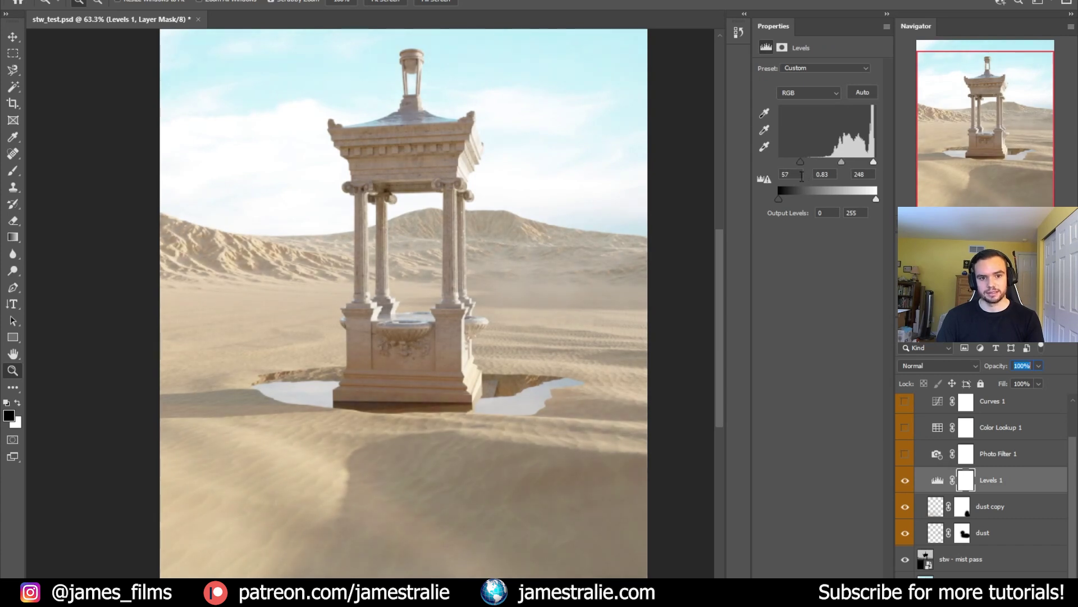
Set the Levels 1 white input level to 250, and show Photo Filter 1 with its density set to 15%.
{"action": "left_click_drag", "start_coordinate": [874, 161], "coordinate": [875, 166]}
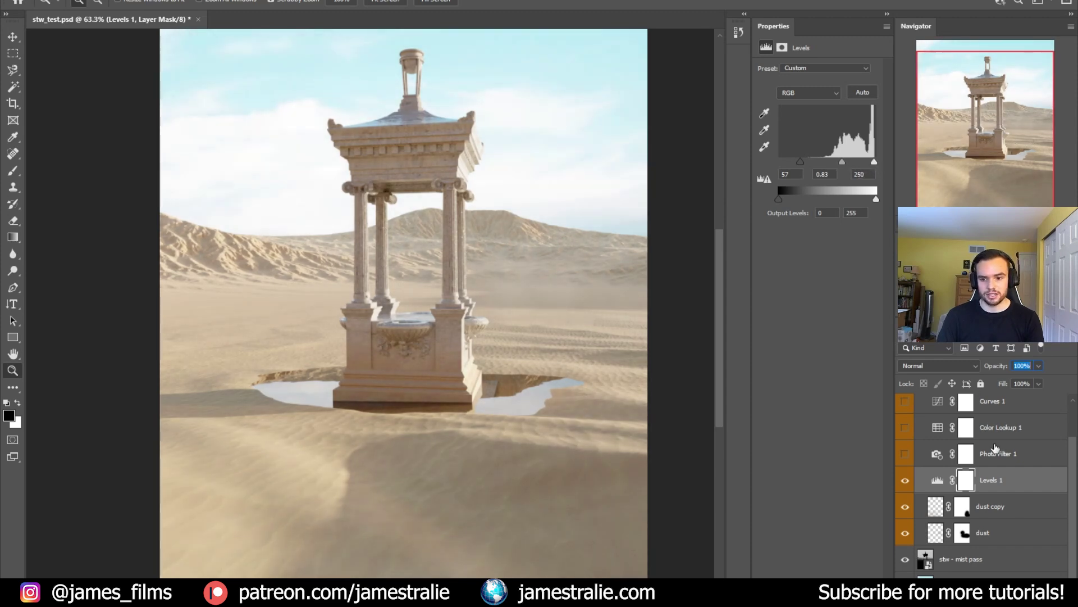
{"action": "left_click", "coordinate": [905, 453]}
{"action": "left_click", "coordinate": [922, 457]}
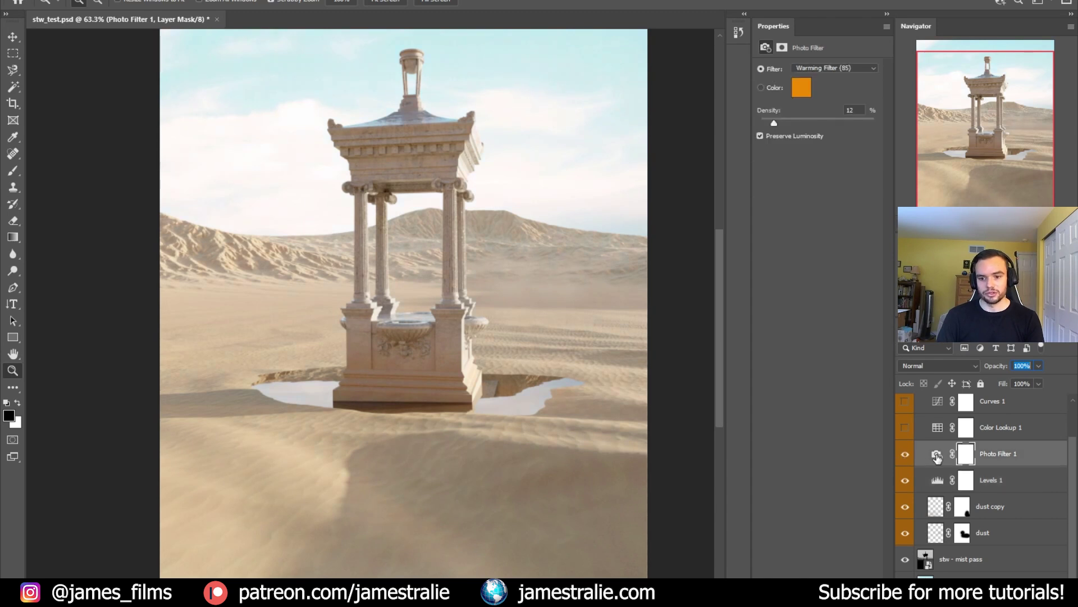
{"action": "mouse_move", "coordinate": [776, 122]}
{"action": "left_mouse_down"}
{"action": "mouse_move", "coordinate": [927, 132]}
{"action": "mouse_move", "coordinate": [778, 132]}
{"action": "left_mouse_up"}
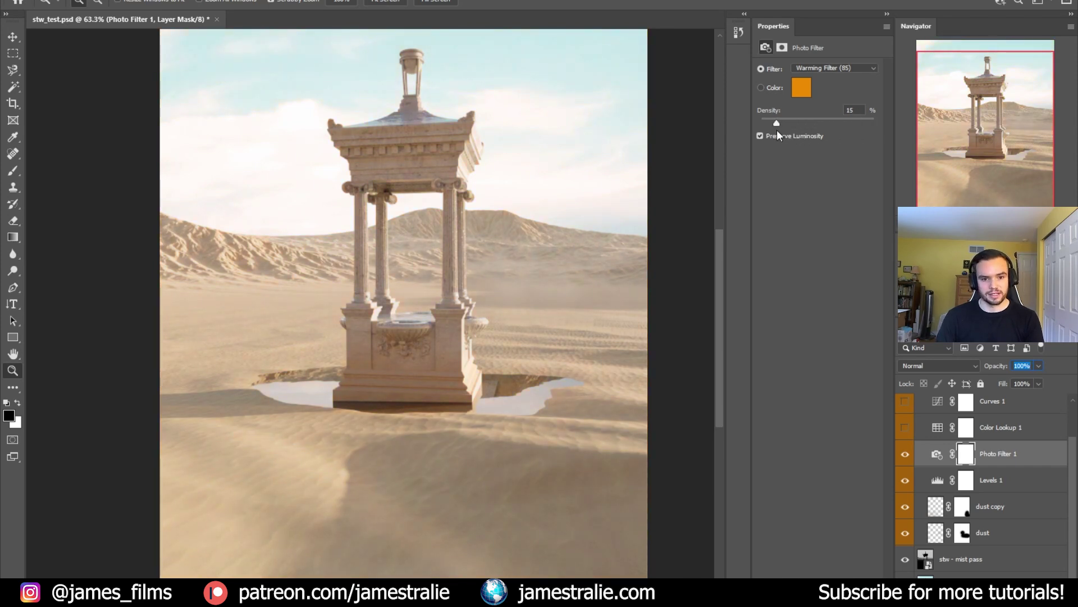
Show the Color Lookup 1 adjustment and keep Crisp_Warm.look as its 3DLUT file.
{"action": "left_click", "coordinate": [905, 428]}
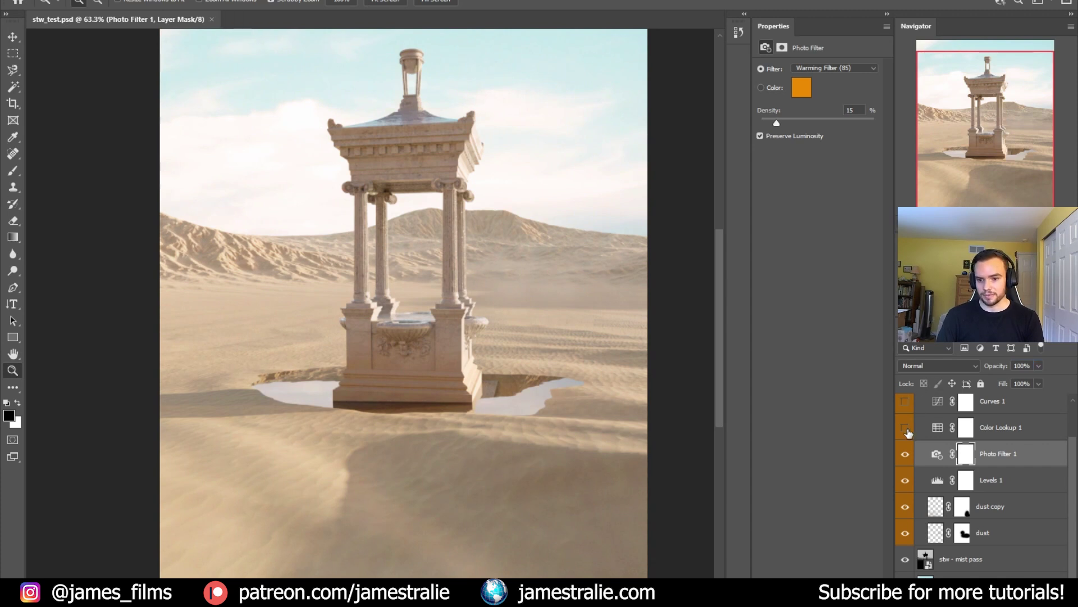
{"action": "left_click", "coordinate": [933, 429]}
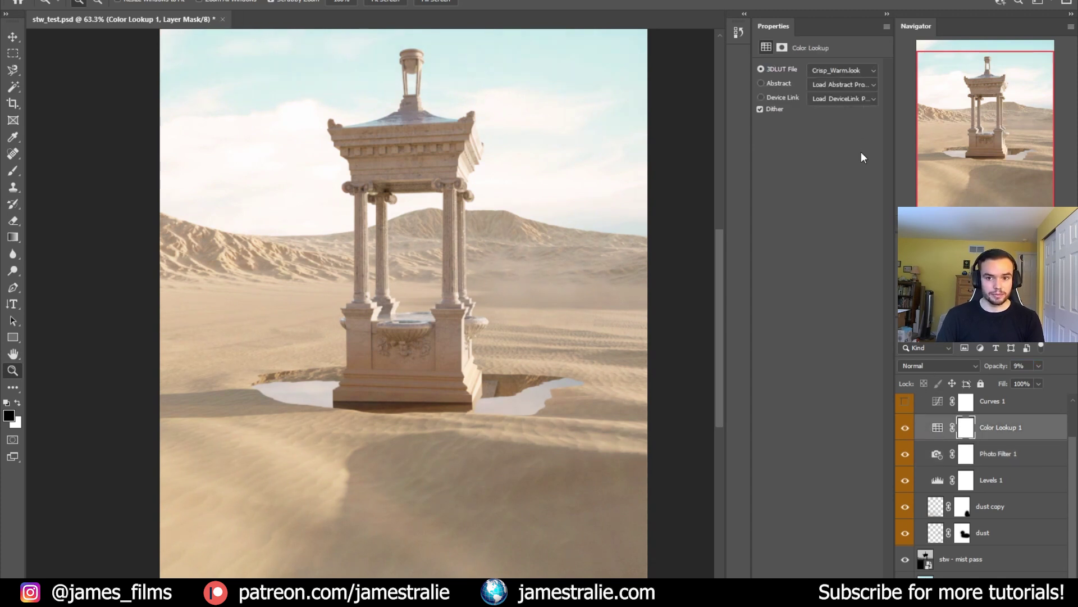
{"action": "left_click", "coordinate": [848, 72]}
{"action": "left_click", "coordinate": [837, 168]}
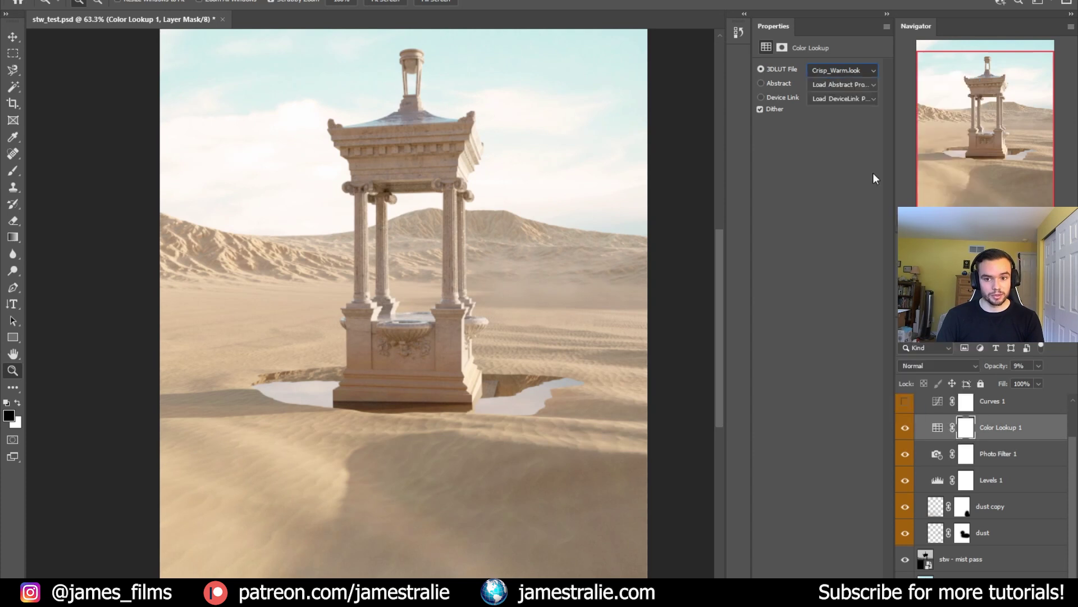
Try Color Lookup 1 at 100% opacity, settle on 8%, and save the document.
{"action": "left_click", "coordinate": [1039, 366]}
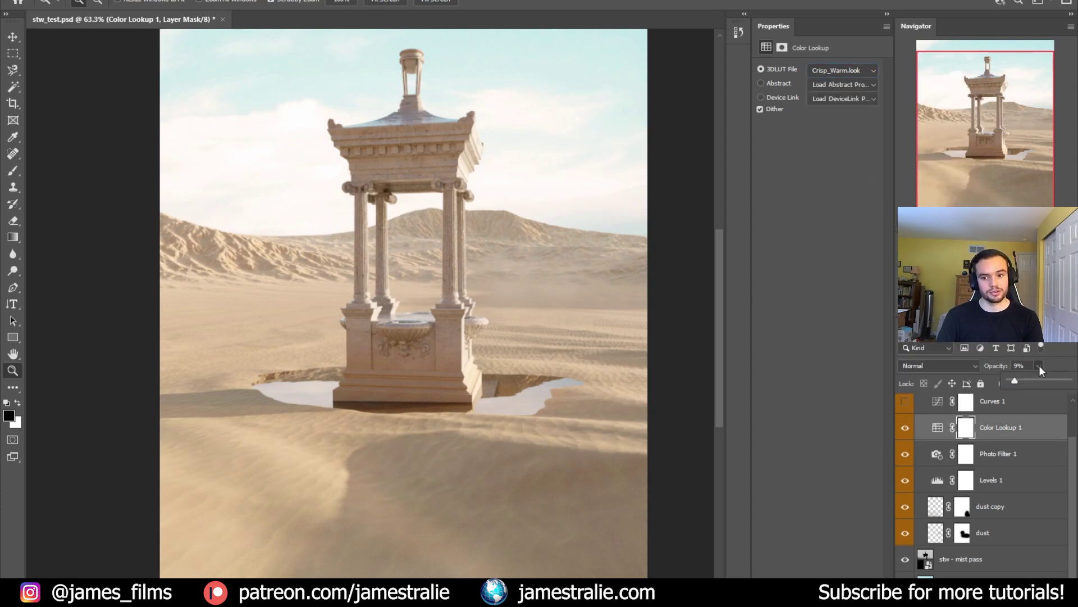
{"action": "left_click_drag", "start_coordinate": [1033, 383], "coordinate": [1069, 382]}
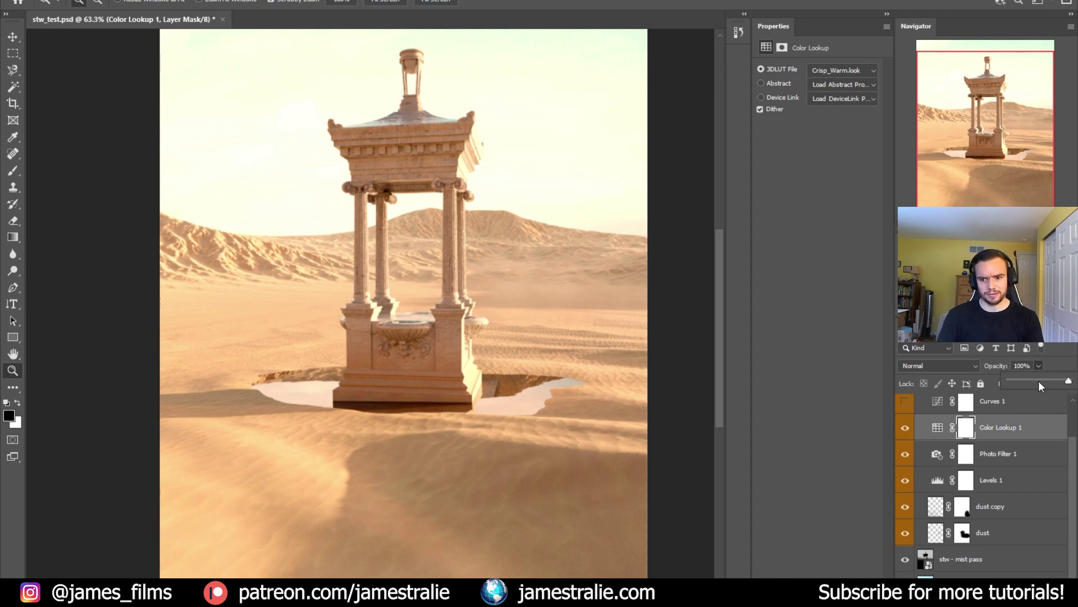
{"action": "left_click", "coordinate": [1015, 384]}
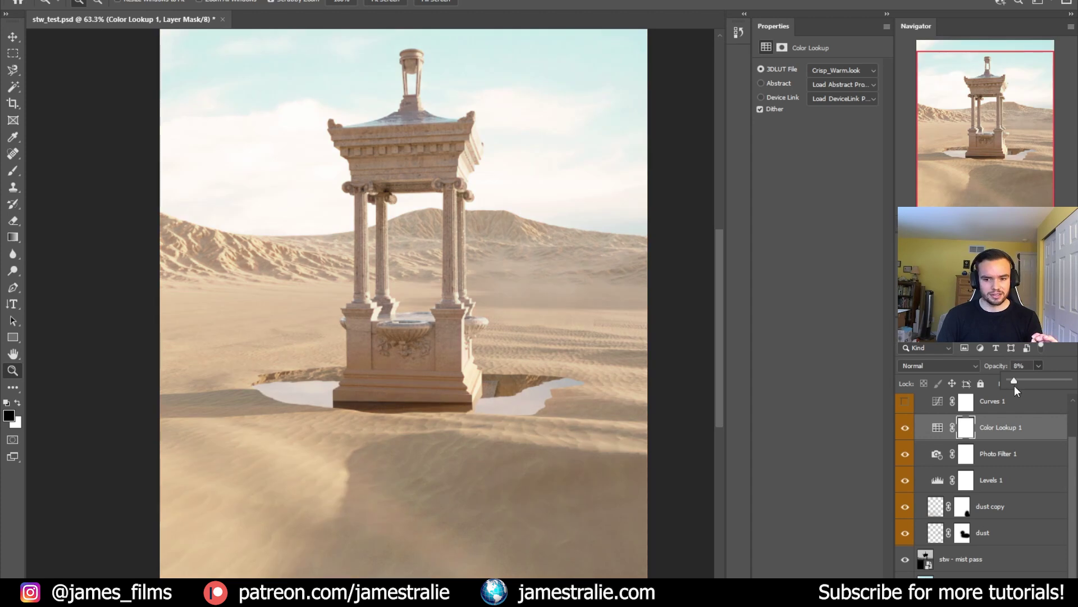
{"action": "left_click", "coordinate": [1039, 366]}
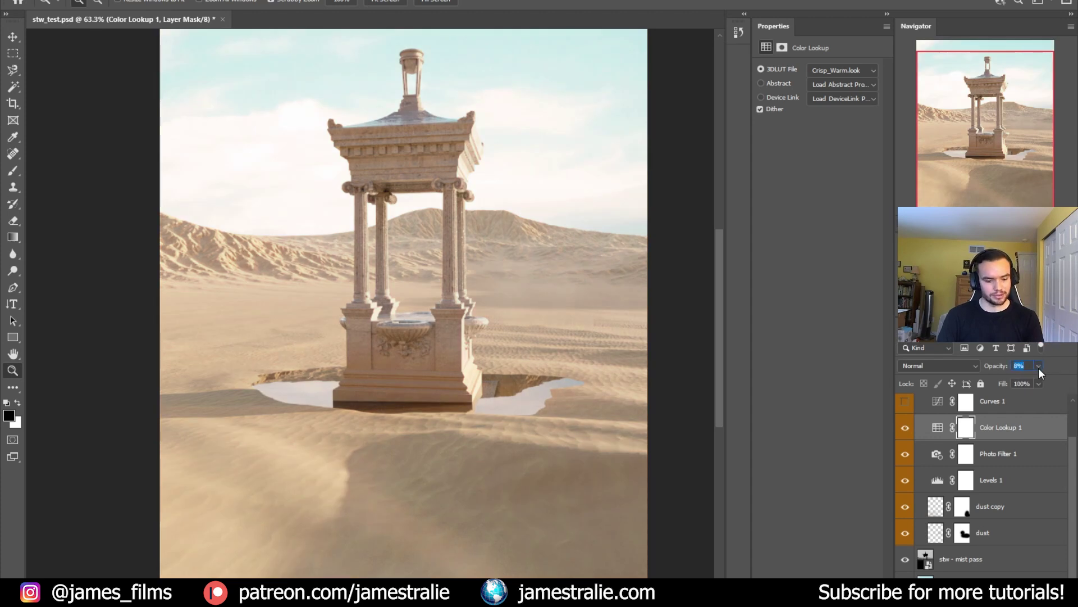
{"action": "key", "text": "ctrl+s"}
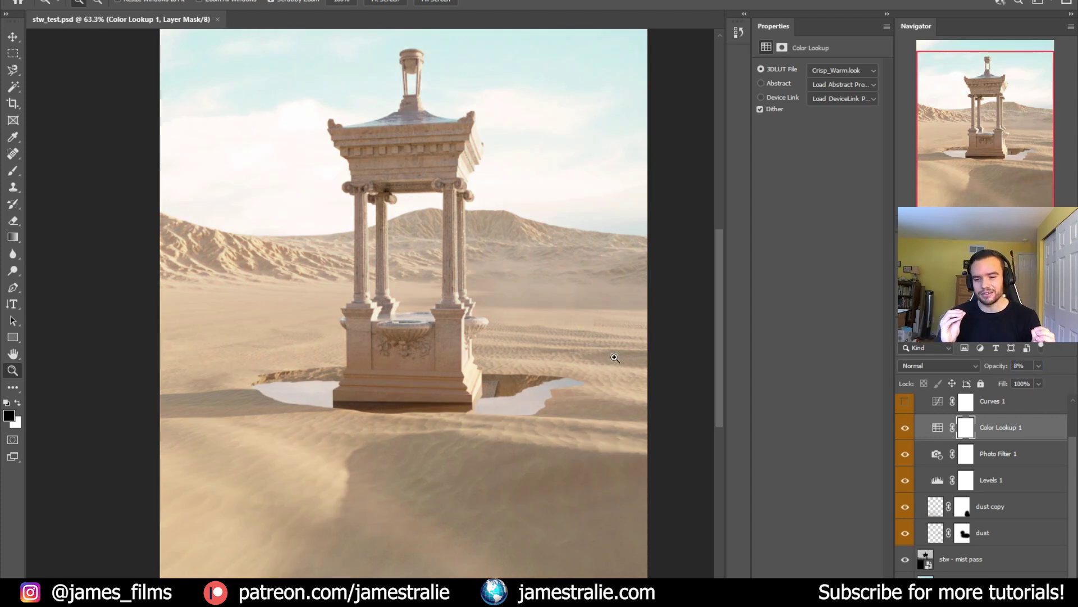
Show the Curves 1 and Brightness/Contrast 1 adjustments, set the contrast to 15, and save the document.
{"action": "scroll", "coordinate": [910, 451], "scroll_direction": "up", "scroll_amount": 2}
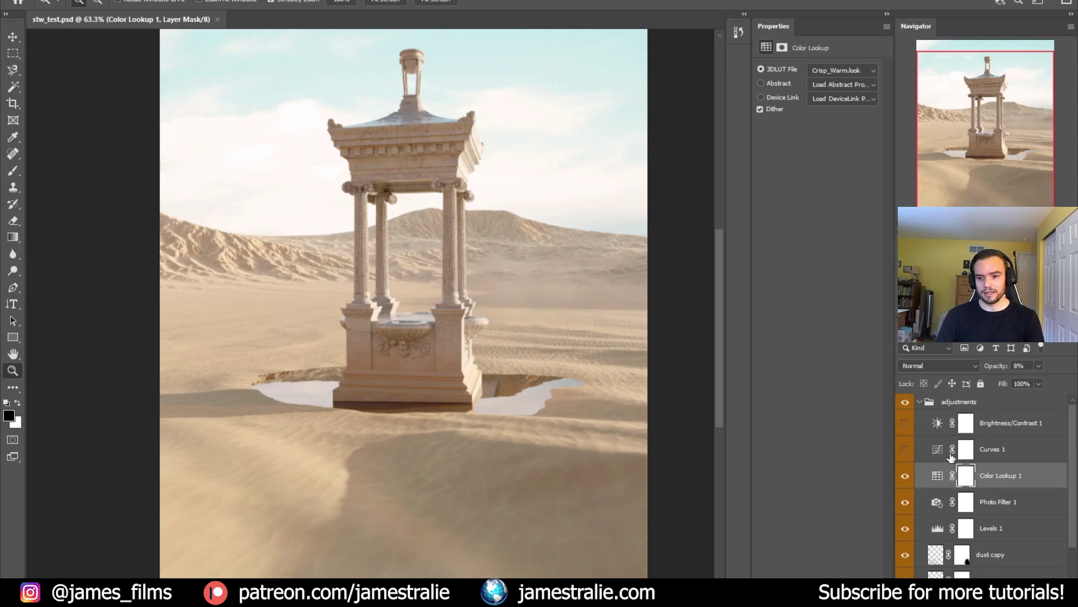
{"action": "left_click", "coordinate": [905, 449]}
{"action": "left_click", "coordinate": [934, 453]}
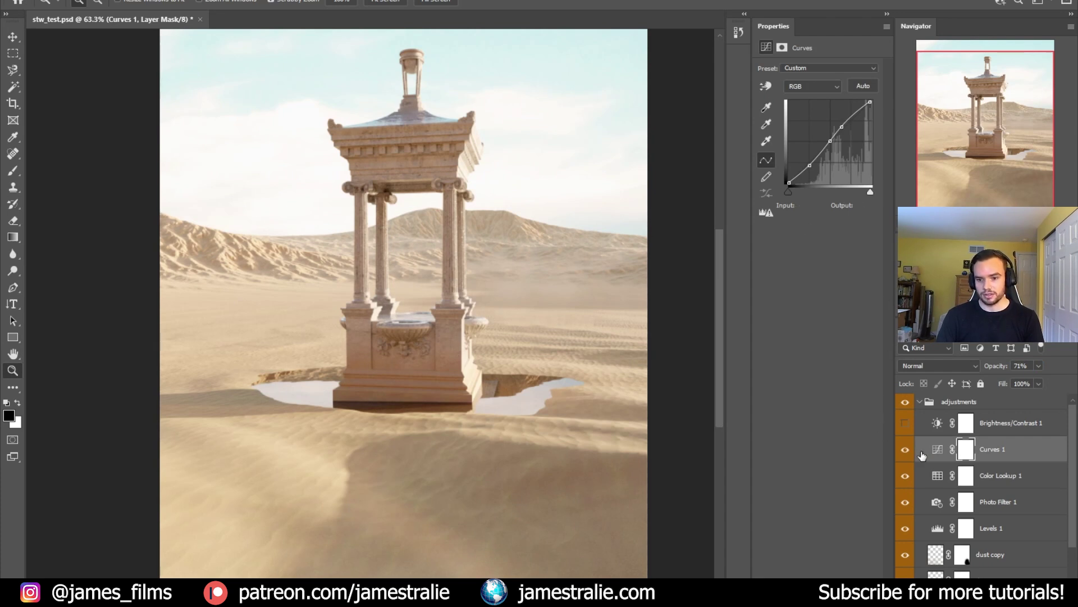
{"action": "left_click", "coordinate": [906, 423]}
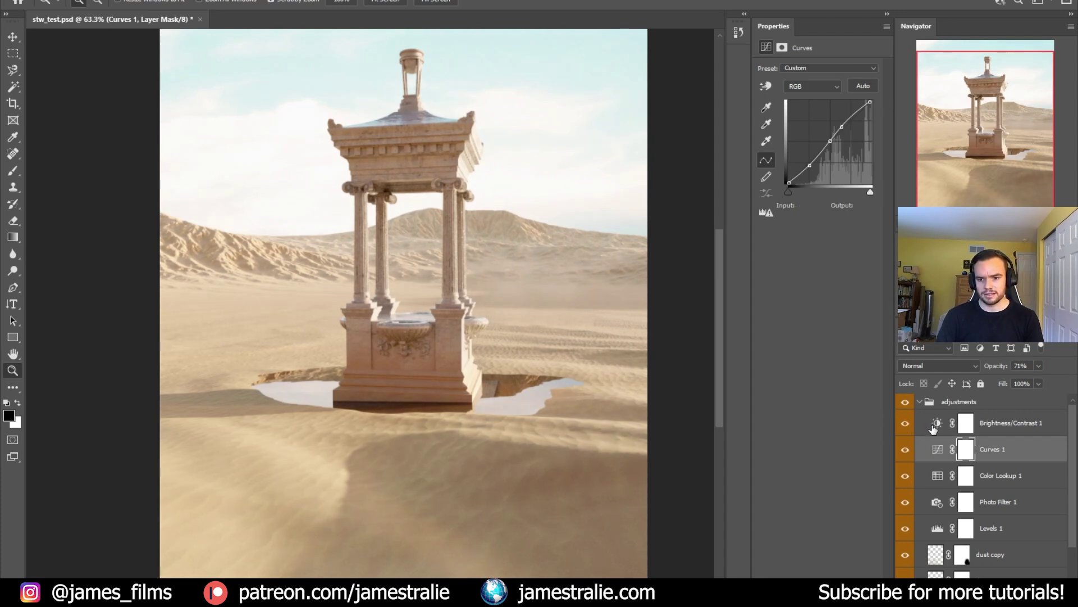
{"action": "left_click", "coordinate": [934, 426]}
{"action": "left_click_drag", "start_coordinate": [826, 130], "coordinate": [825, 129]}
{"action": "key", "text": "ctrl+s"}
Collapse the adjustments group with the whole composition in view, and switch to the fountain scene in Blender.
{"action": "scroll", "coordinate": [634, 318], "scroll_direction": "down", "scroll_amount": 2, "text": "alt"}
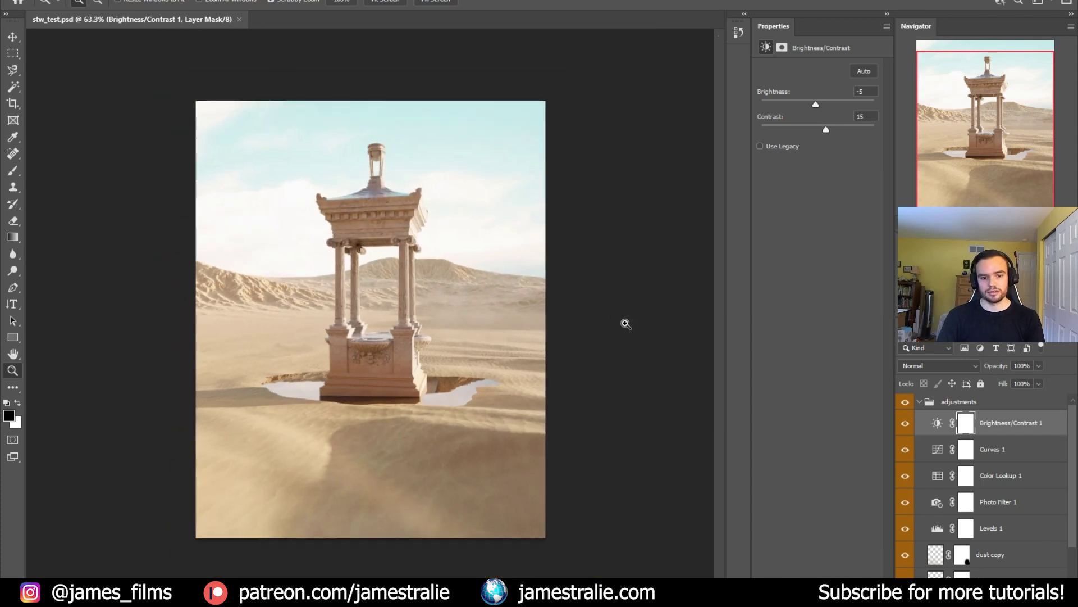
{"action": "scroll", "coordinate": [618, 329], "scroll_direction": "up", "scroll_amount": 1, "text": "alt"}
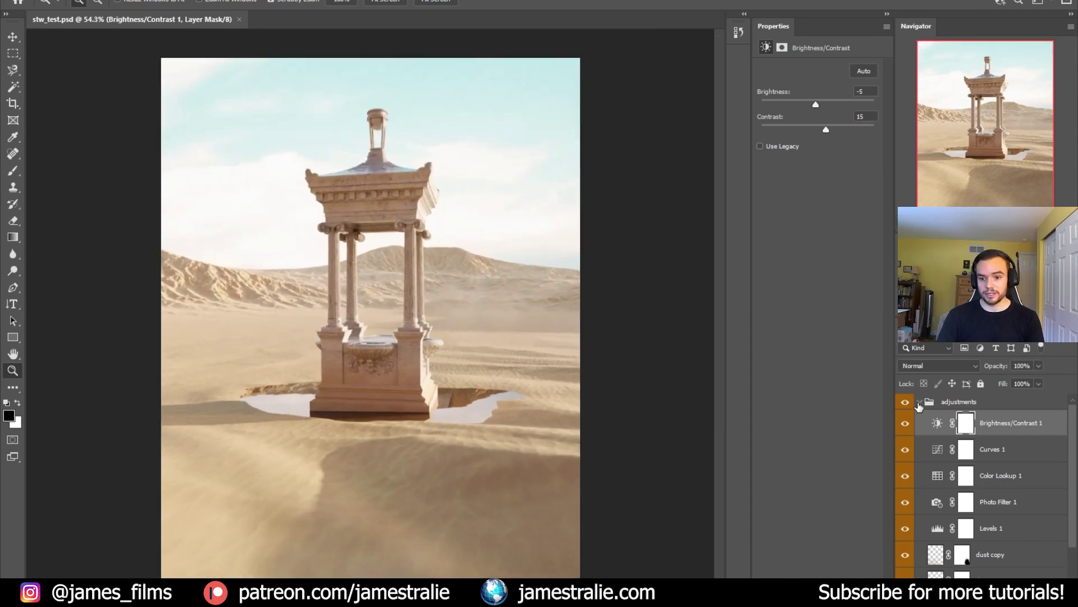
{"action": "left_click", "coordinate": [918, 404]}
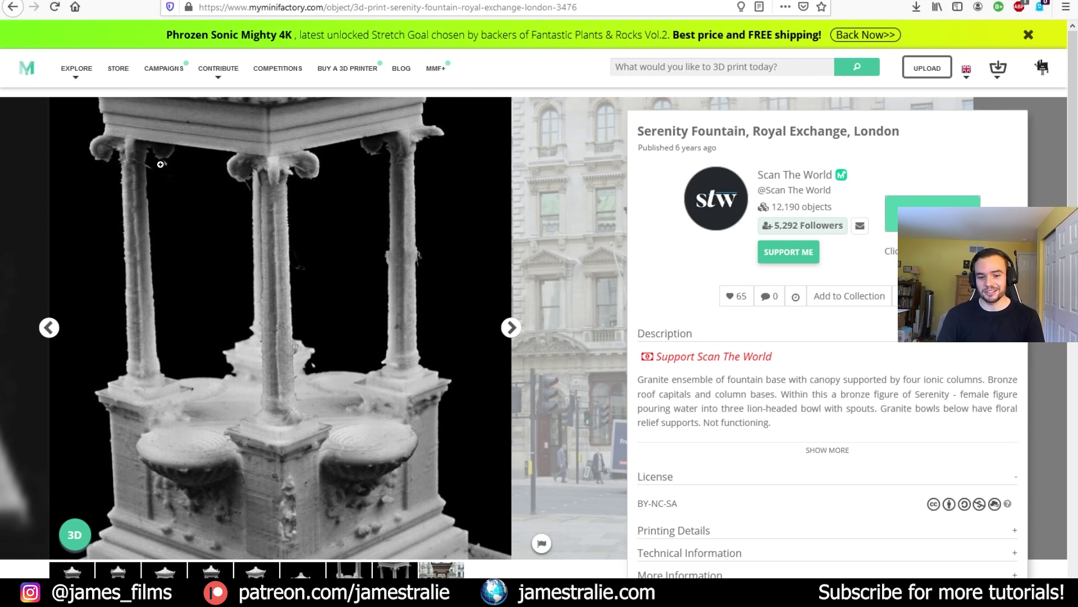
{"action": "key", "text": "alt+Tab"}
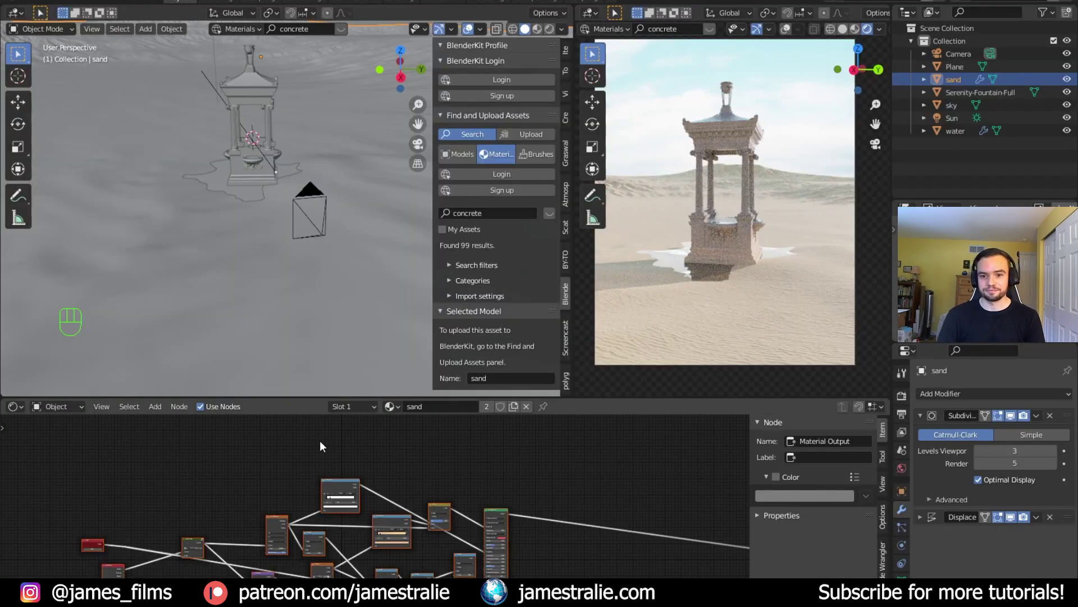